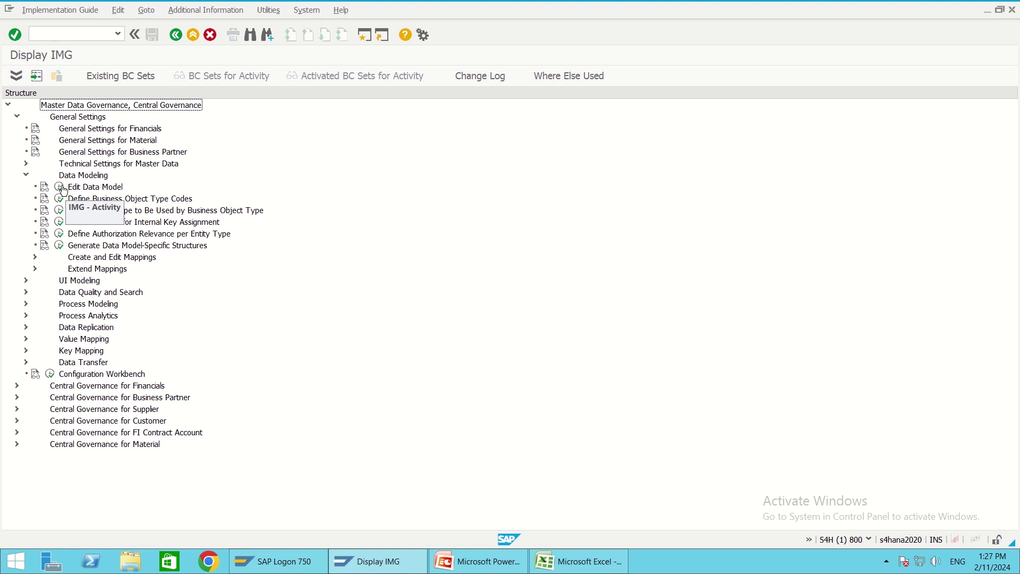
- Open the Edit Data Model activity, accept the cross-client notice, and display the entity types of the Business Partner (BP) data model
left_click(61, 187)
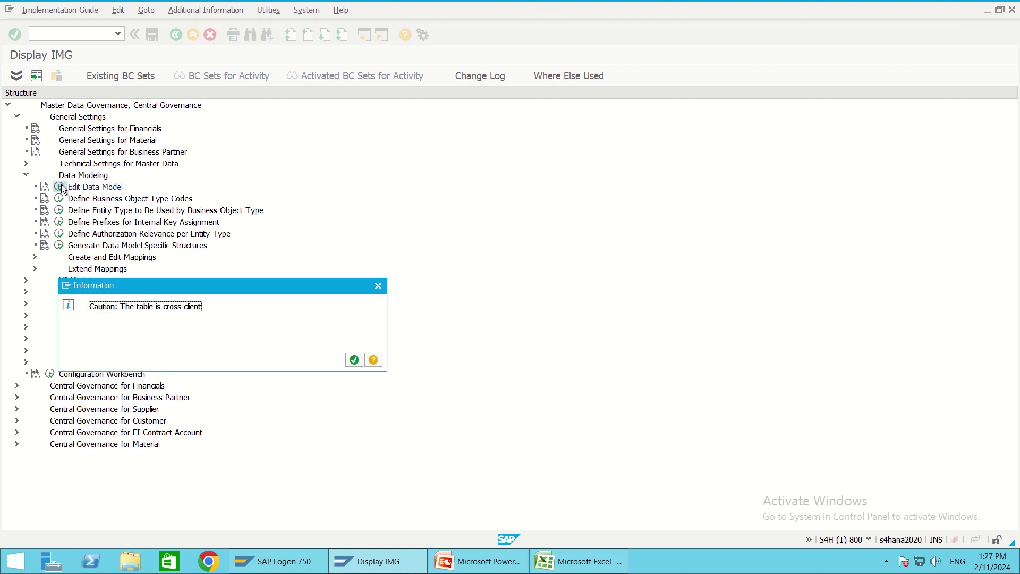
left_click(355, 361)
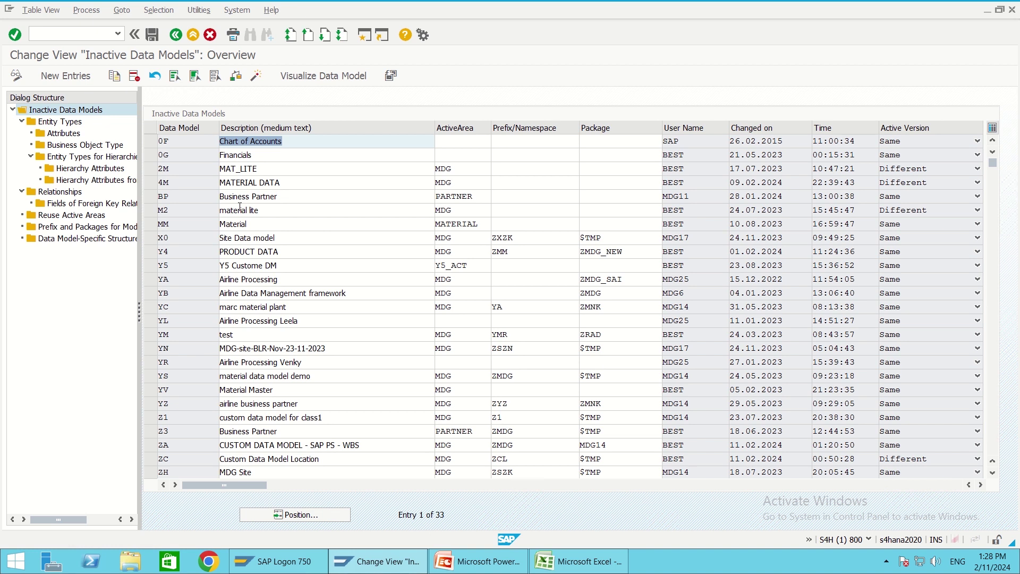
key("alt+Tab")
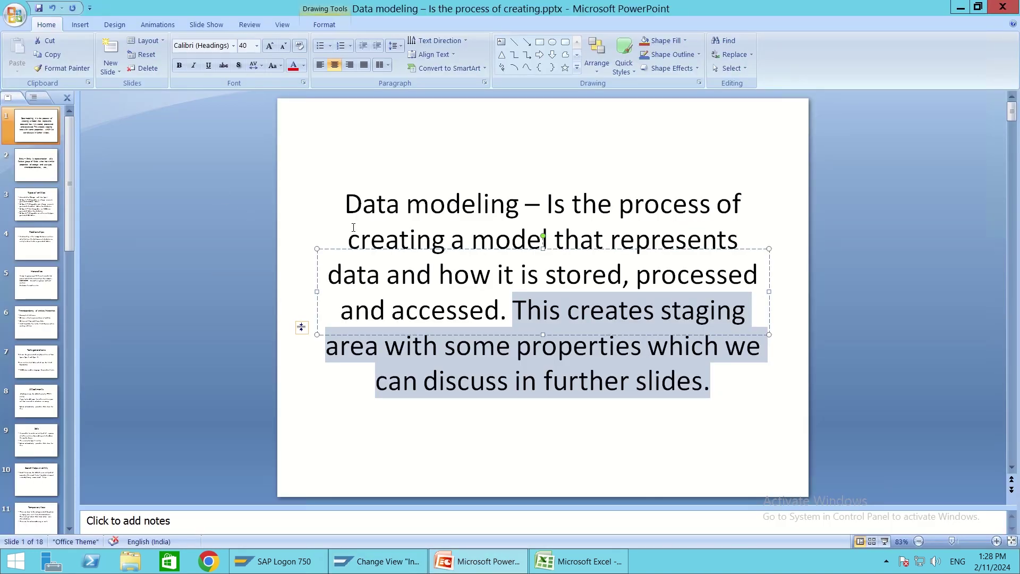
key("alt+Tab")
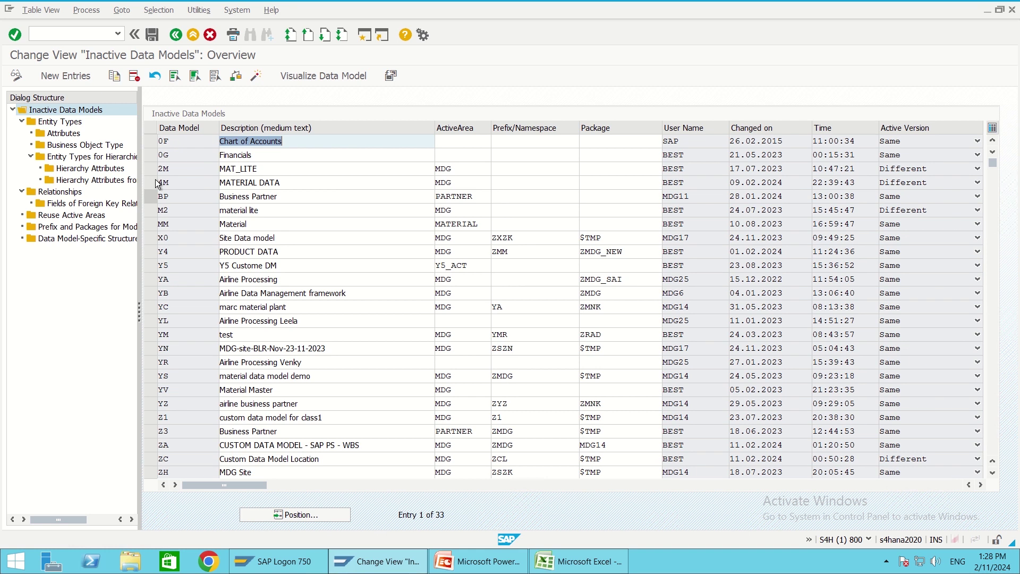
left_click(150, 200)
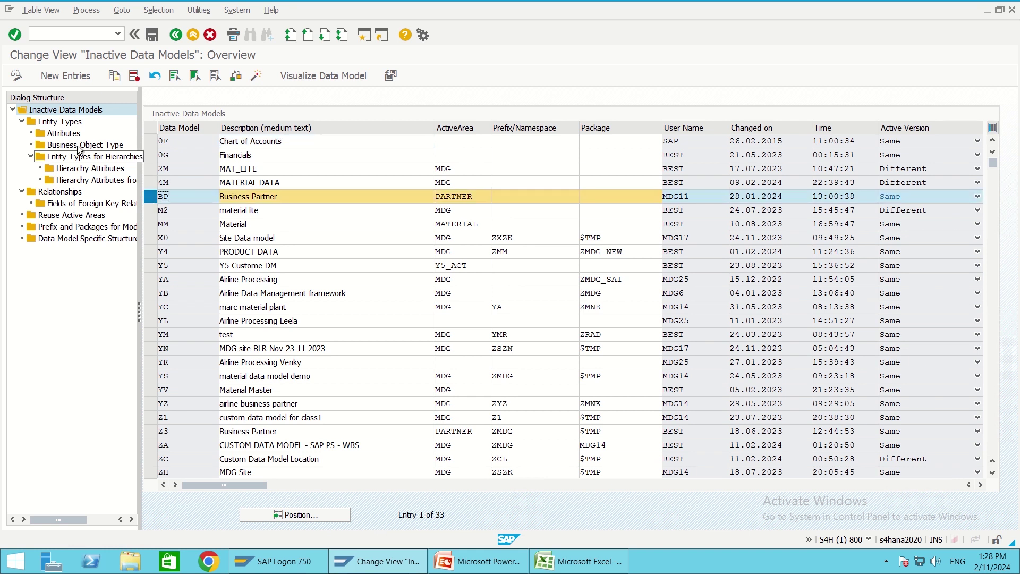
double_click(53, 122)
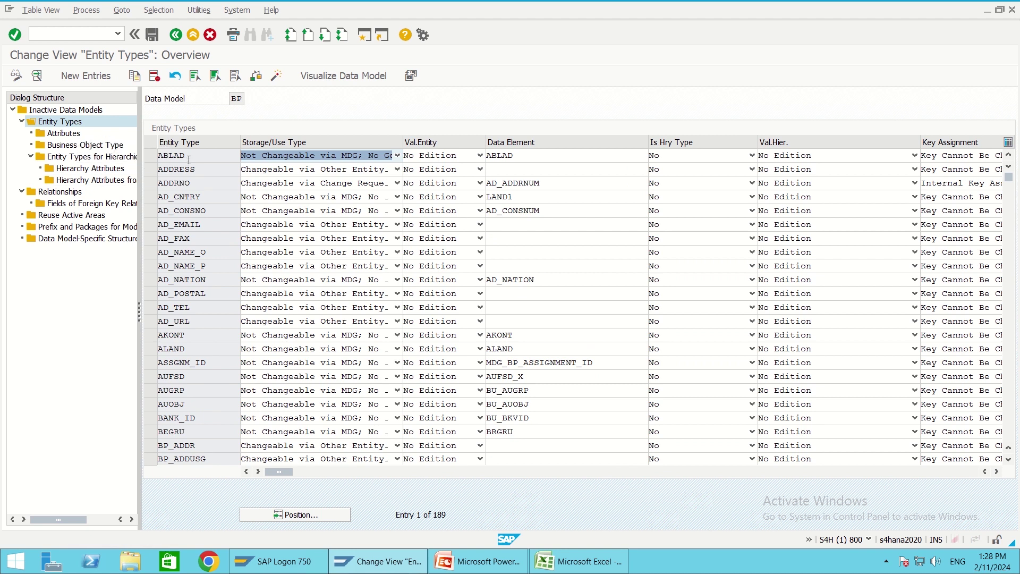
- Switch to PowerPoint to show slide 2 with the definition of an entity, and return to SAP
key("alt+Tab")
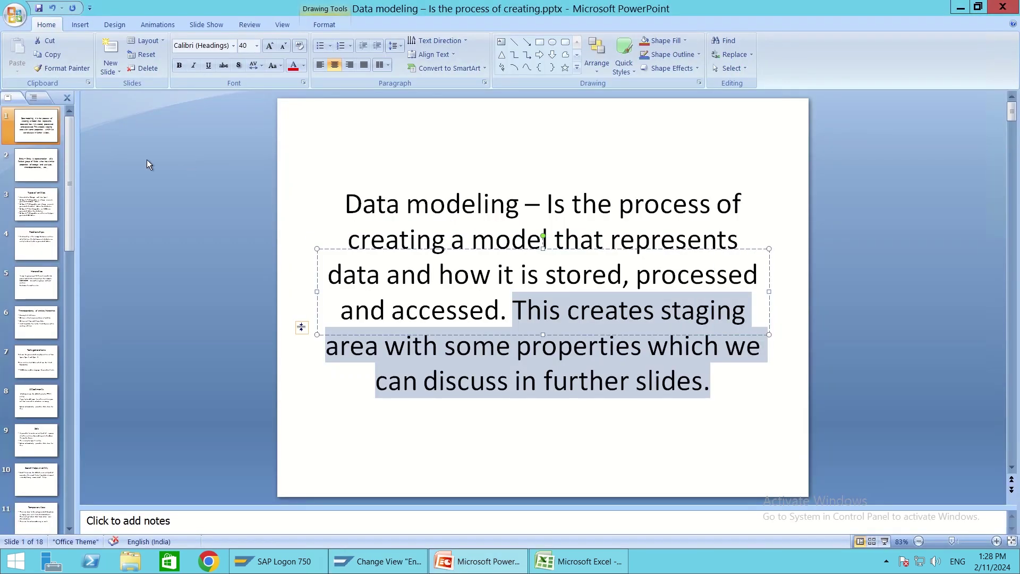
left_click(47, 165)
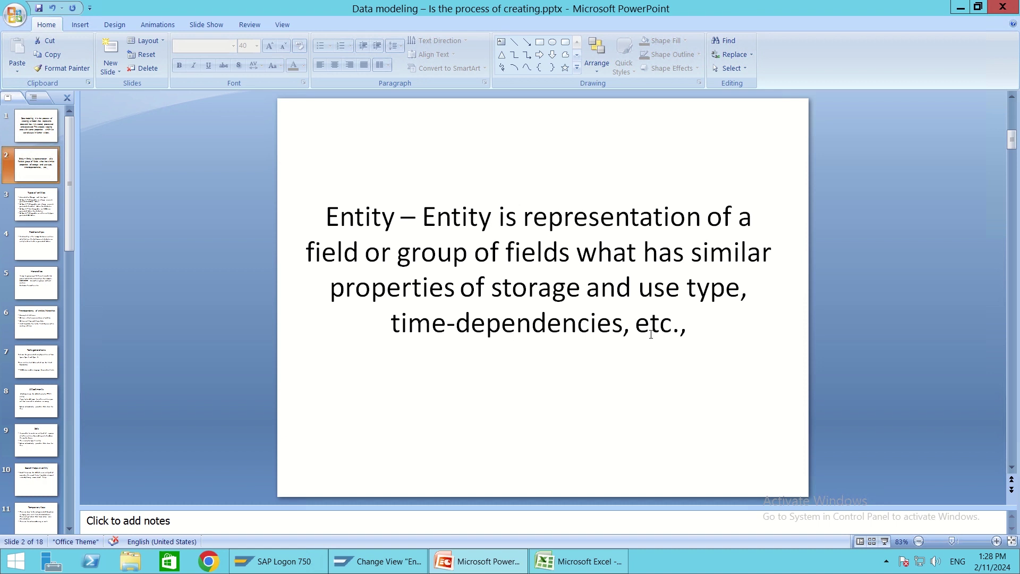
key("alt+Tab")
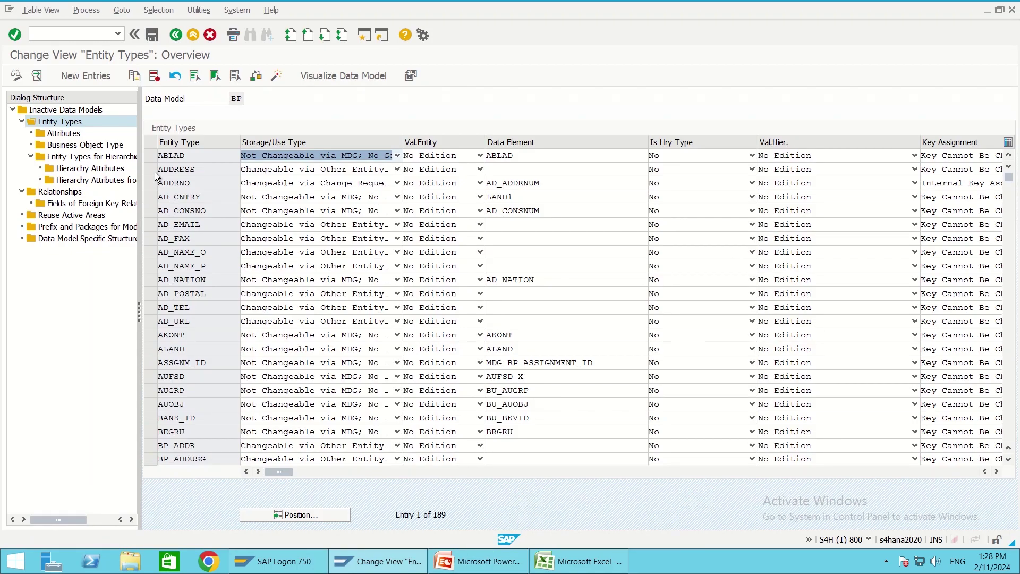
- Open the details of the ADDRESS entity type and display its attributes
double_click(171, 169)
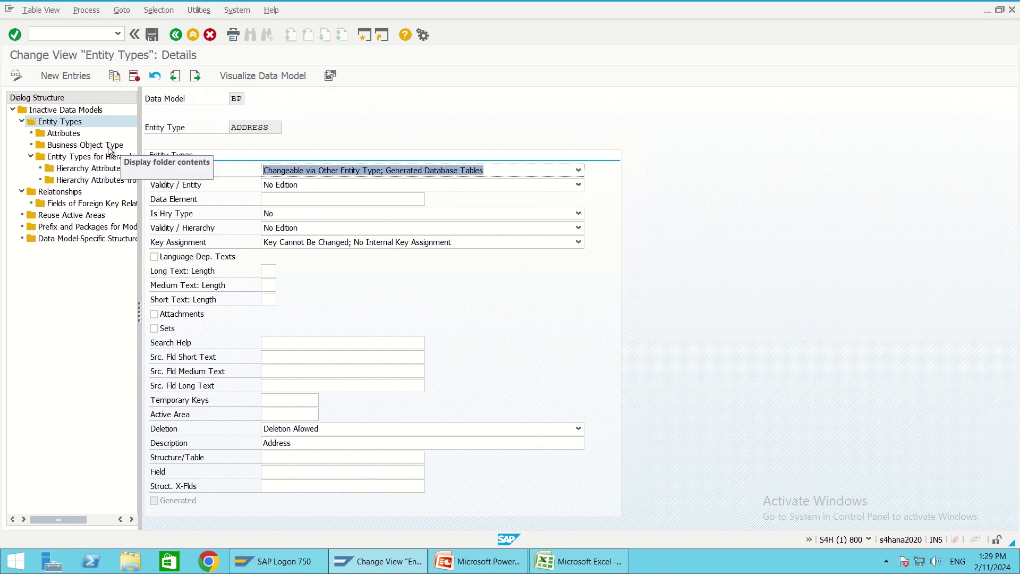
left_click(60, 137)
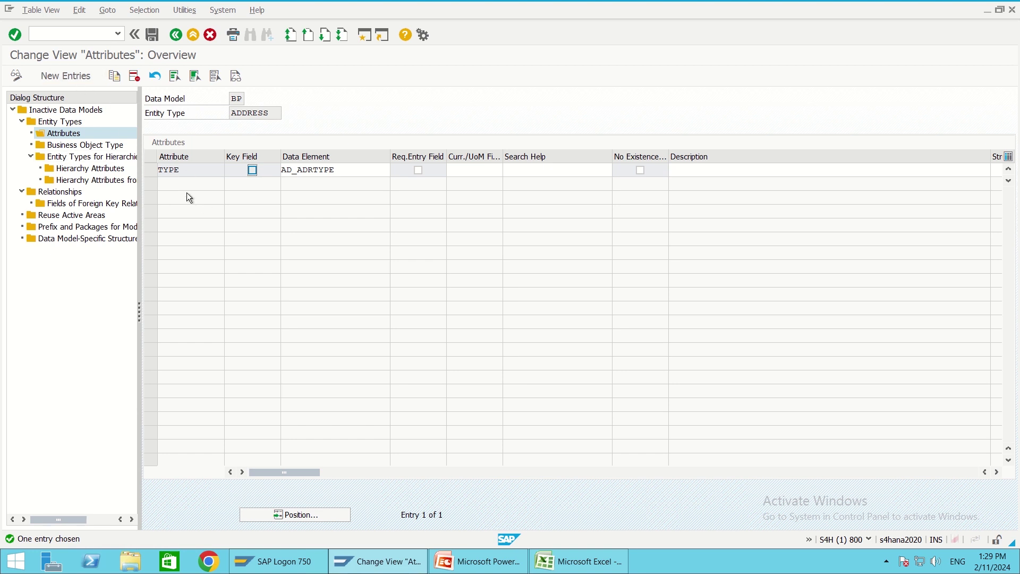
left_click(270, 115)
- Switch to PowerPoint and correct "what" to "that" in the entity definition on slide 2
key("alt+Tab")
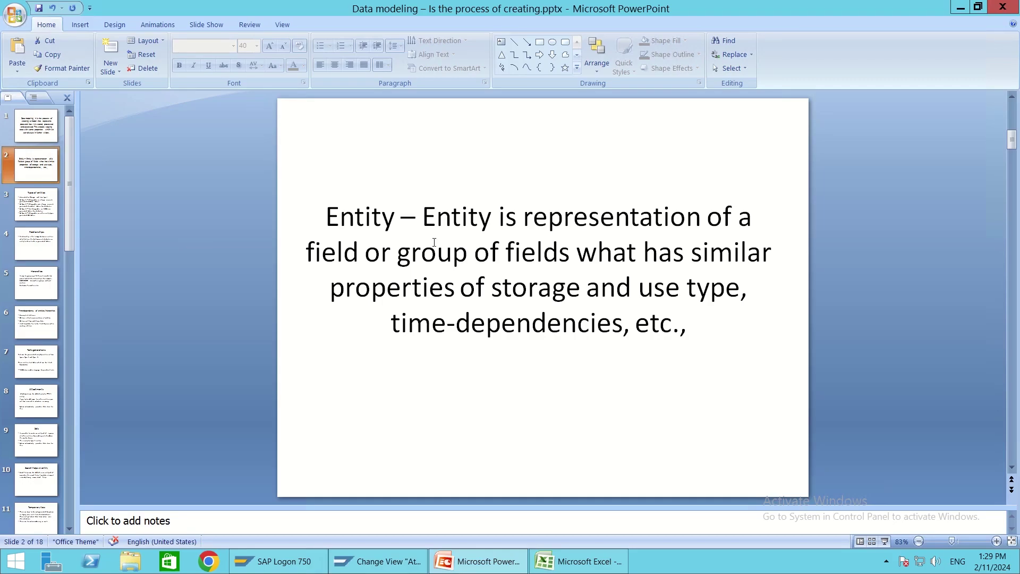
left_click_drag(423, 215, 706, 215)
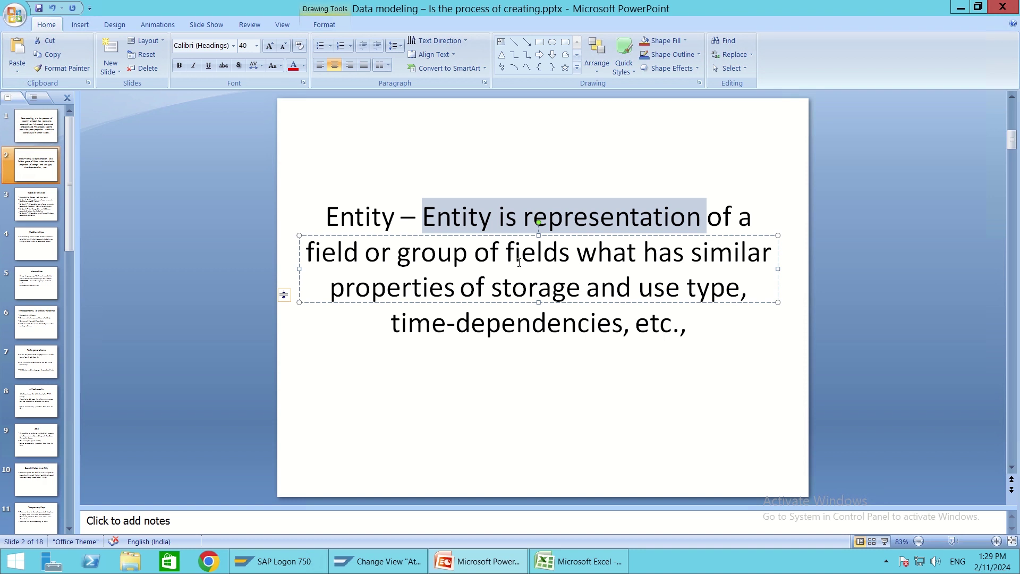
left_click(599, 255)
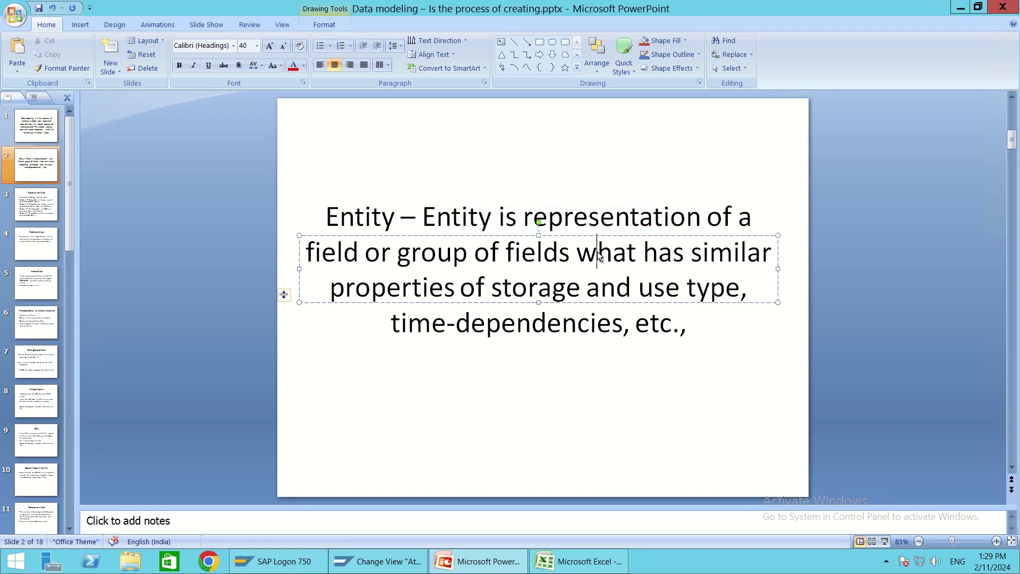
key("BackSpace")
type("t")
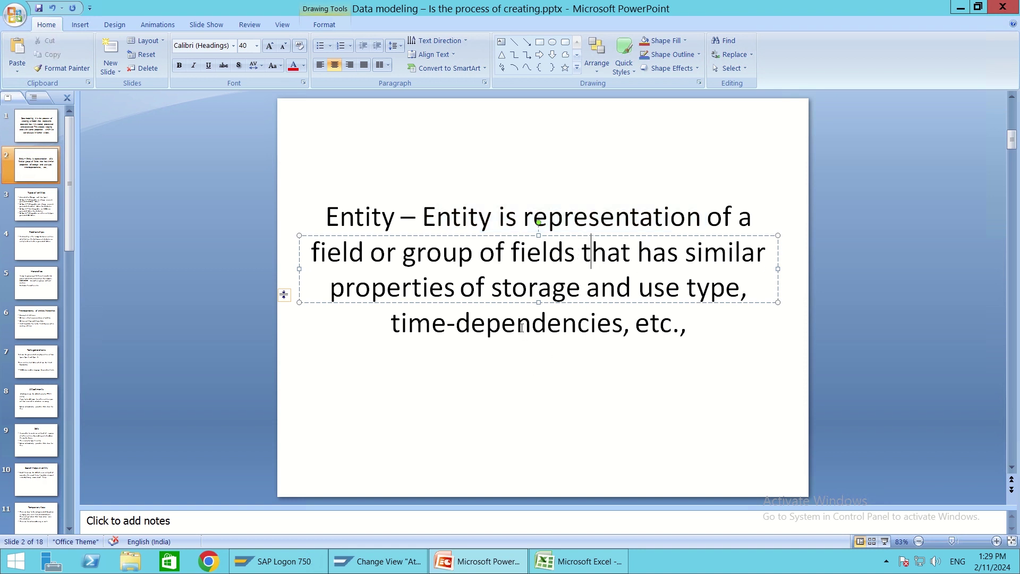
left_click(522, 327)
left_click(482, 407)
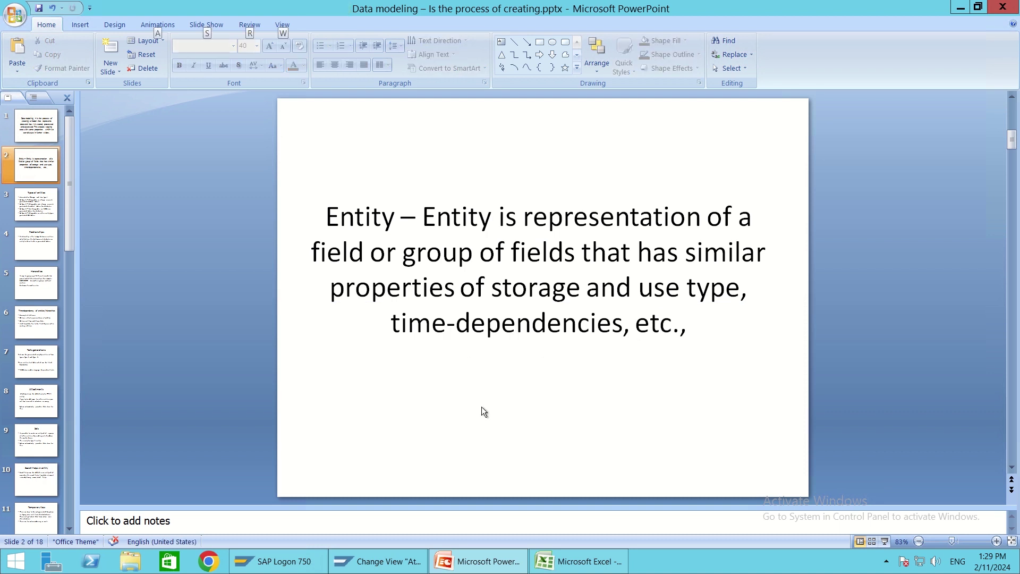
- Show slide 3, "Types of entities", and highlight its title, the "Storage and Use type" phrase and the four SU Type bullets
key("alt+Tab")
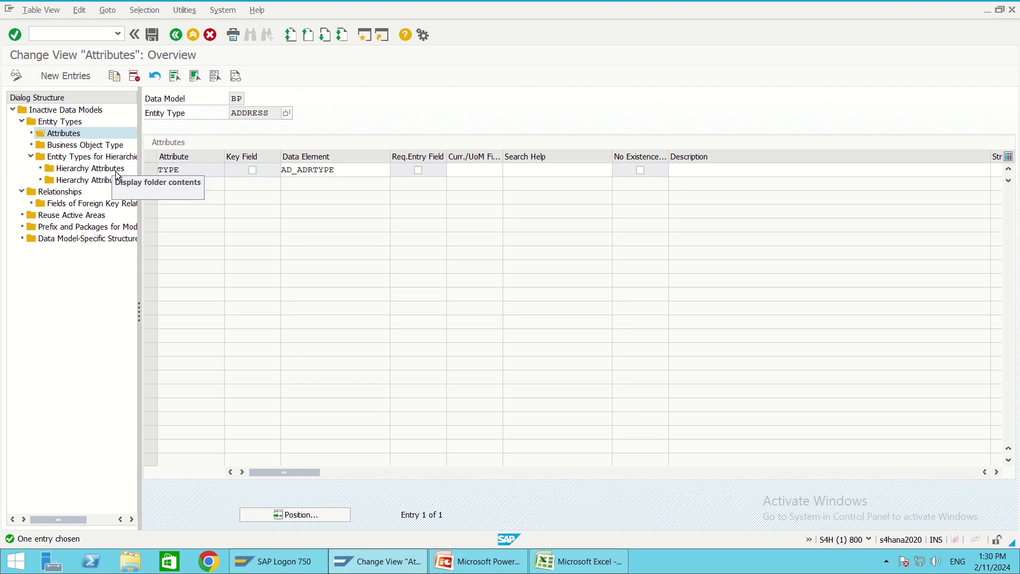
key("alt+Tab")
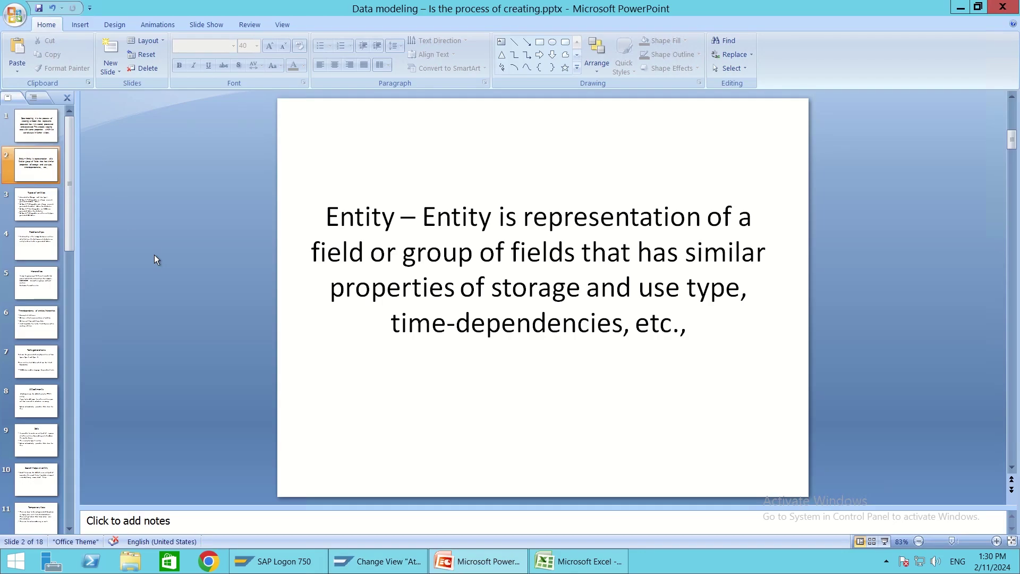
left_click(47, 201)
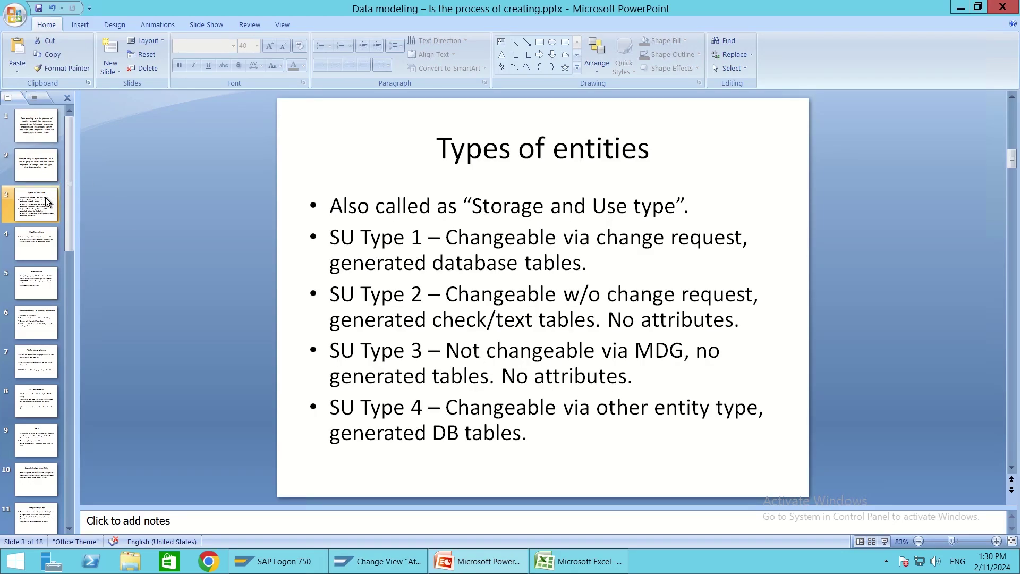
mouse_move(439, 148)
left_mouse_down()
mouse_move(638, 151)
mouse_move(617, 151)
left_mouse_up()
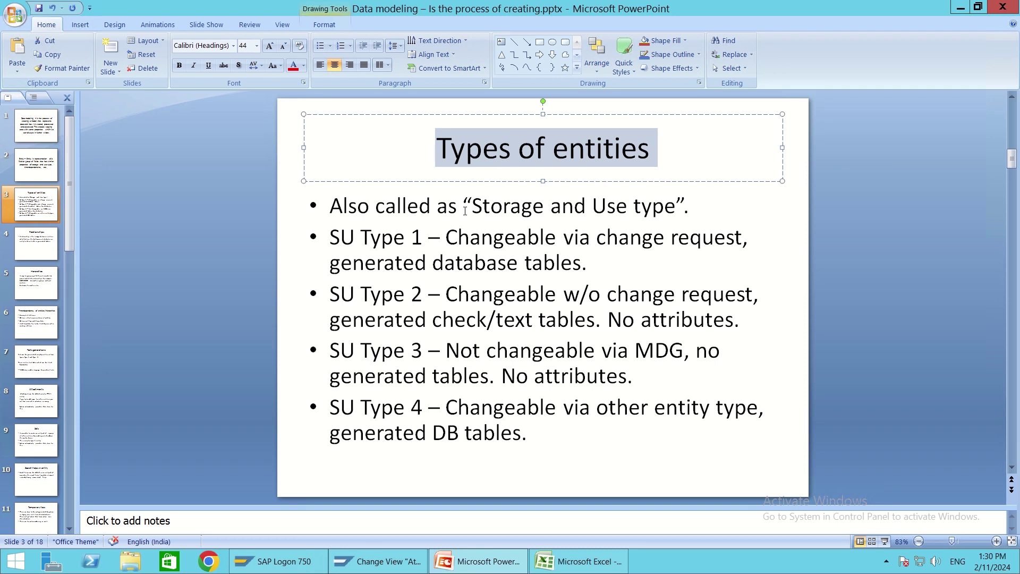
left_click_drag(465, 211, 691, 208)
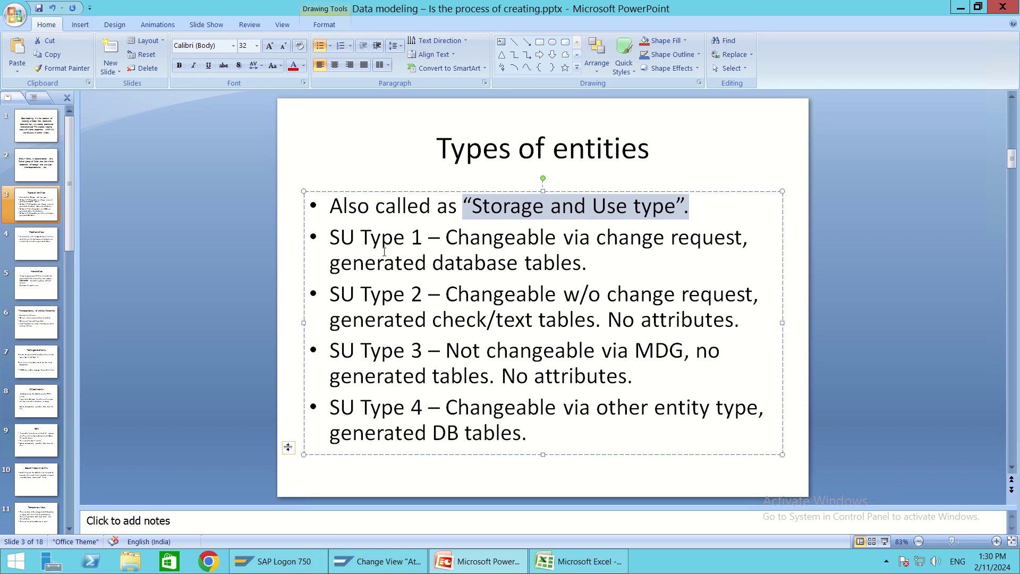
left_click(333, 242)
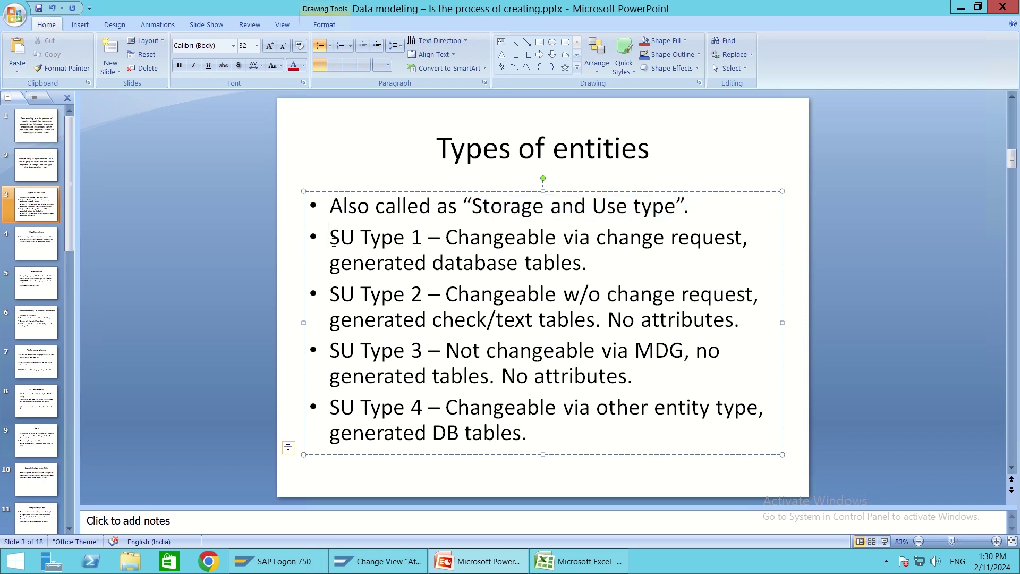
left_click_drag(334, 242, 537, 443)
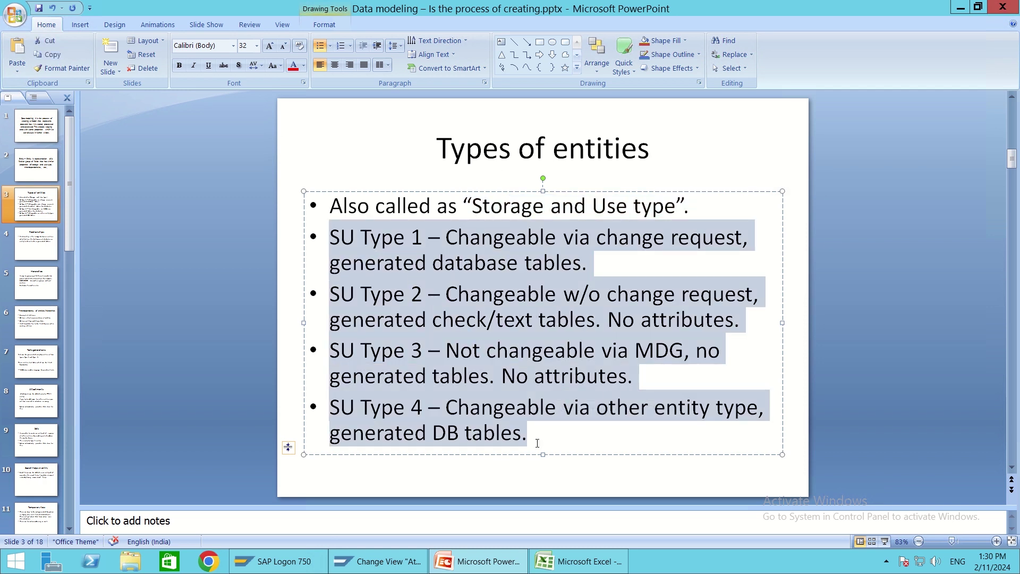
left_click(383, 258)
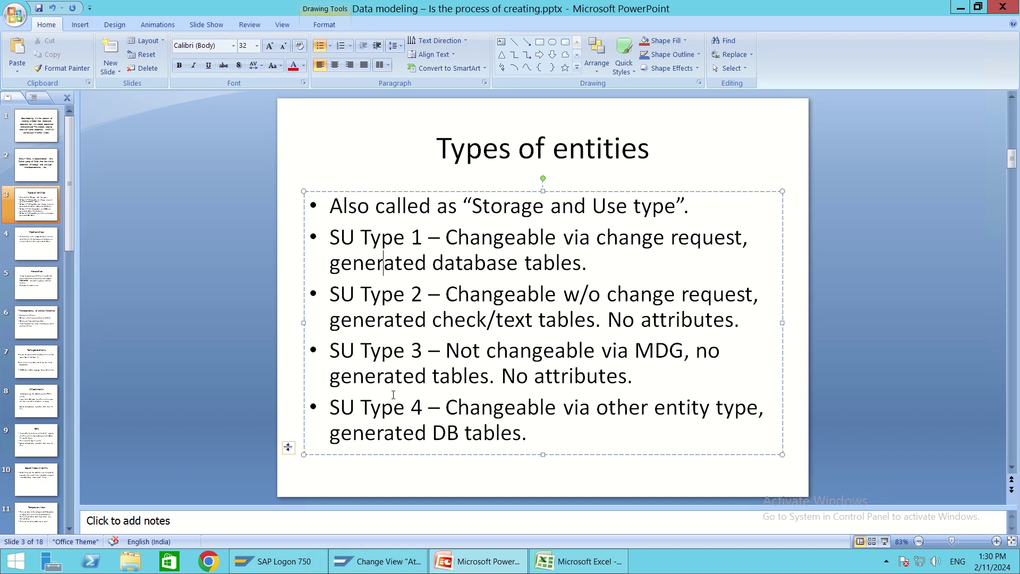
- Switch to SAP, return to the ADDRESS entity type details and review the available Storage/Use Type options
key("alt+Tab")
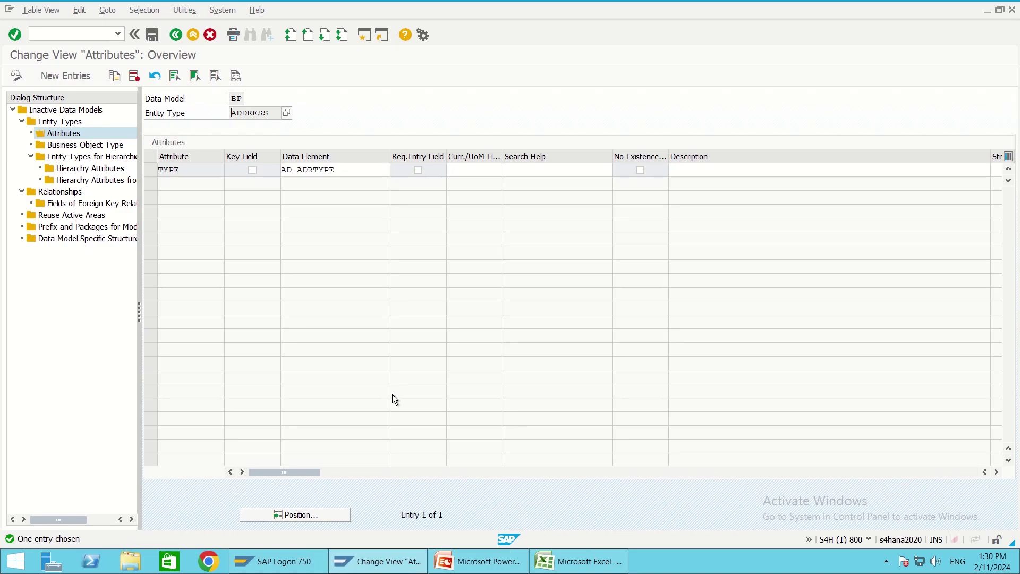
double_click(75, 124)
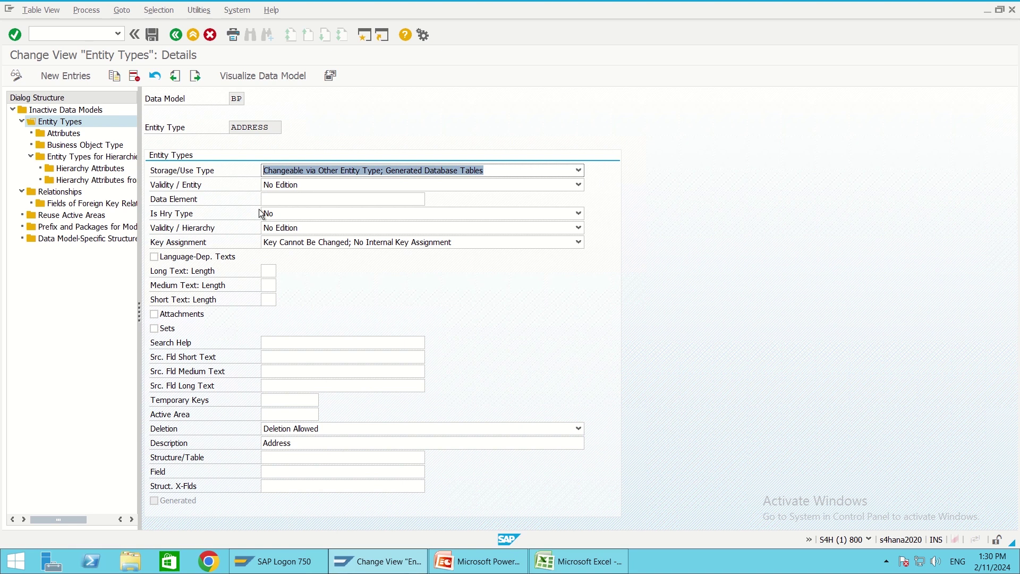
left_click(335, 173)
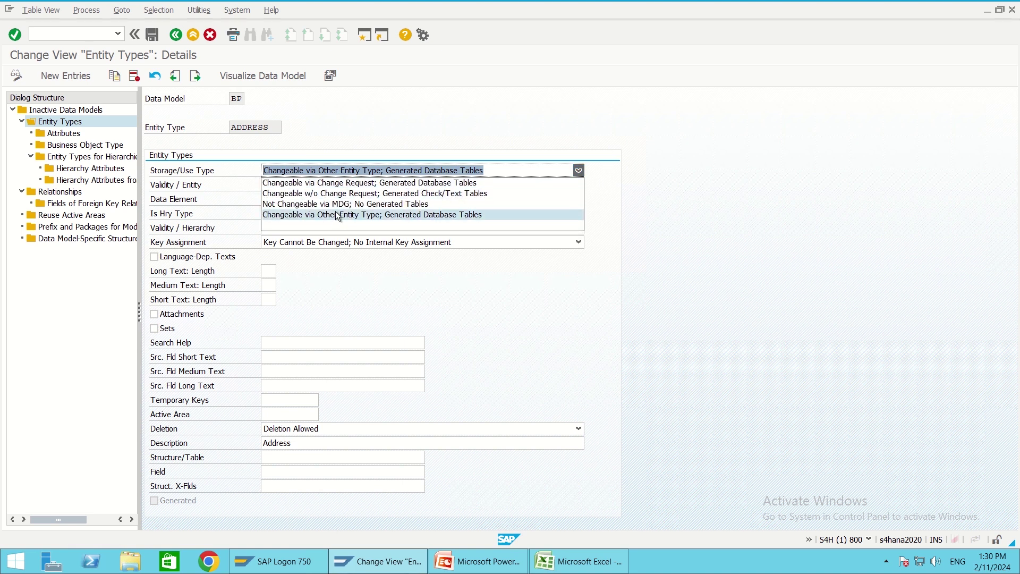
left_click_drag(194, 170, 186, 170)
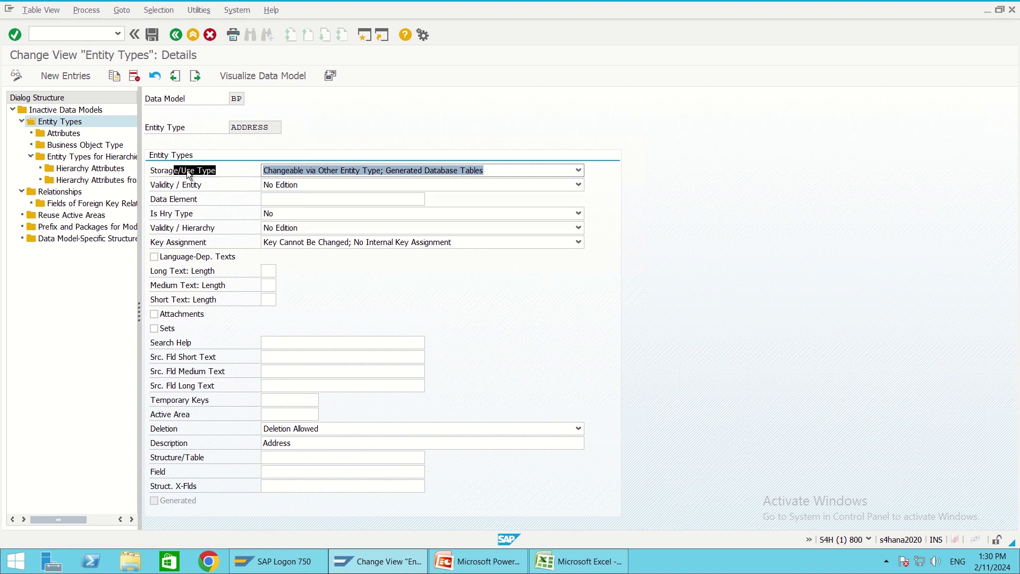
left_click(320, 171)
left_click(321, 170)
- Open the ABCIN entity type in the Material (MM) data model and display its Storage/Use Type options
left_click(56, 110)
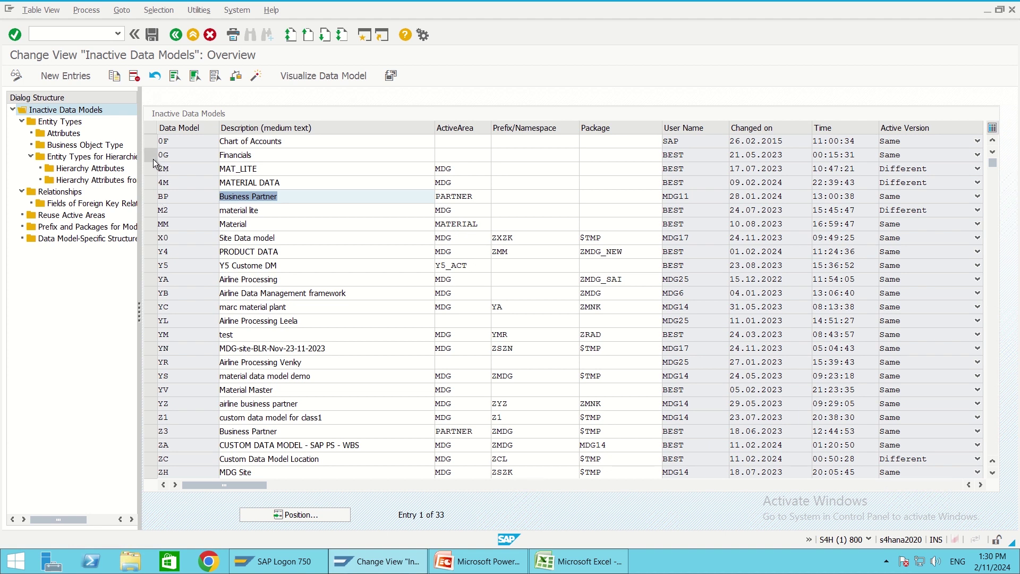
left_click(151, 225)
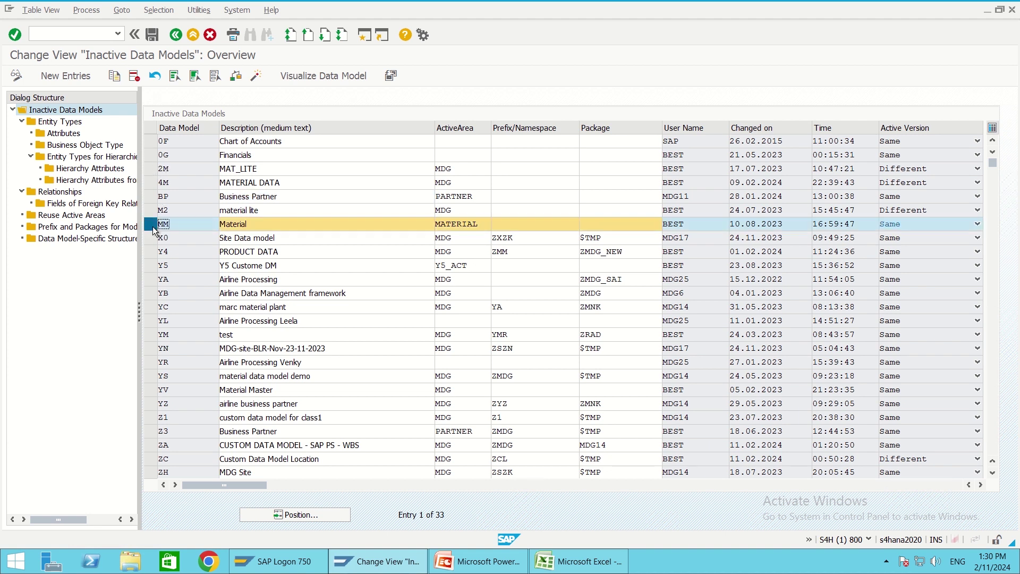
left_click(60, 124)
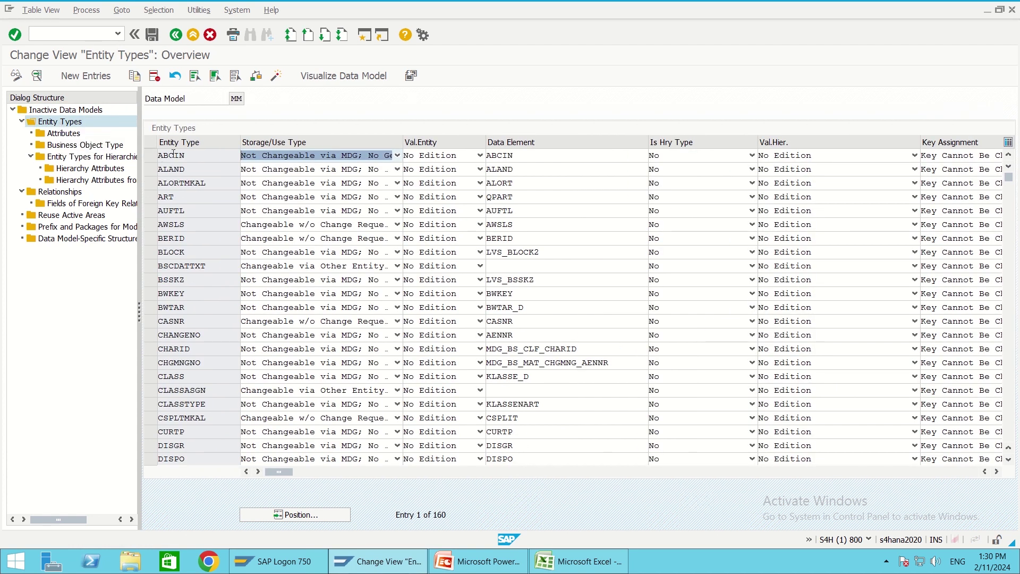
double_click(174, 157)
left_click(308, 175)
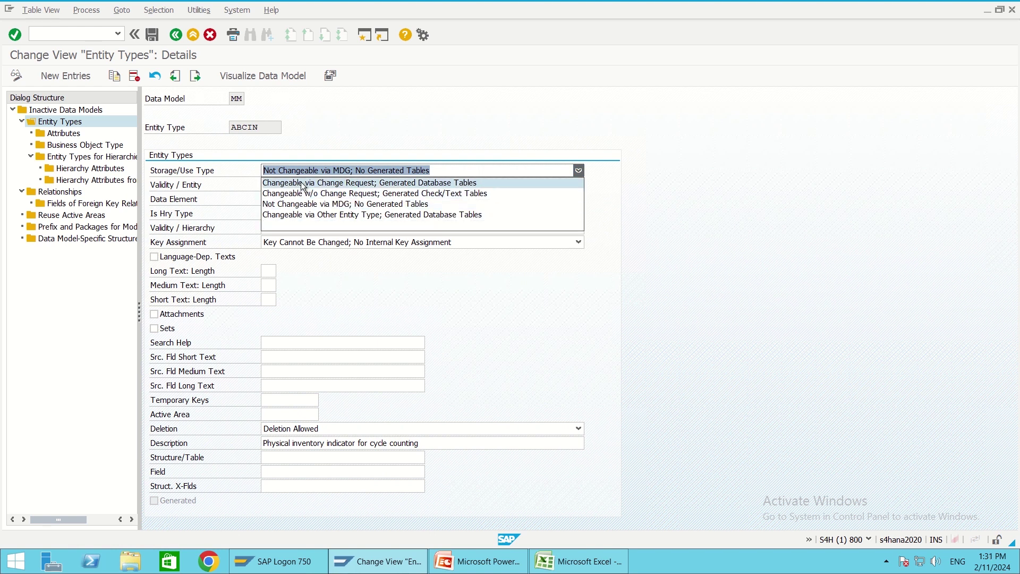
- Switch to PowerPoint and highlight the SU Type 1 to SU Type 4 bullets on the "Types of entities" slide
key("alt+Tab")
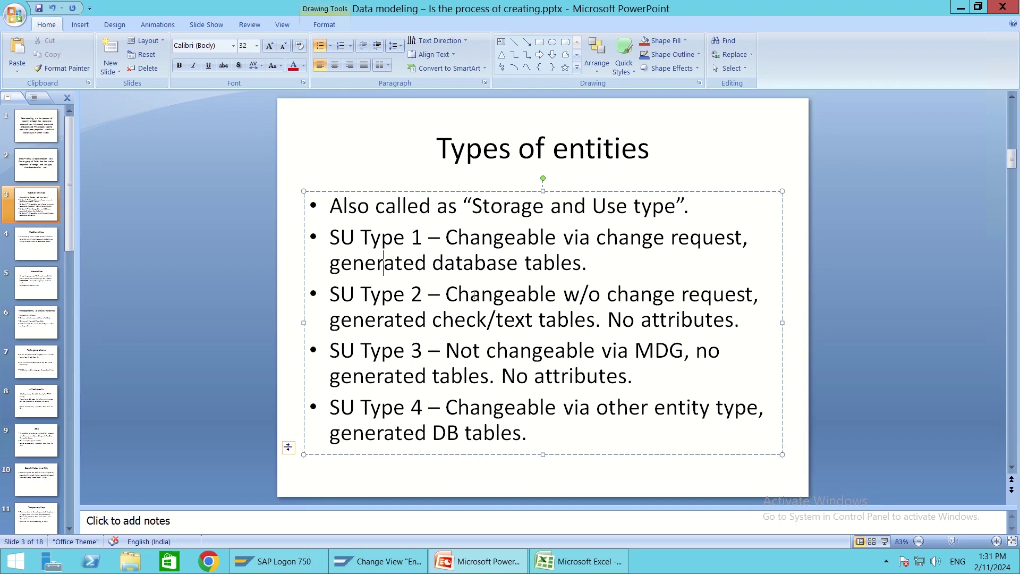
left_click_drag(330, 235, 529, 438)
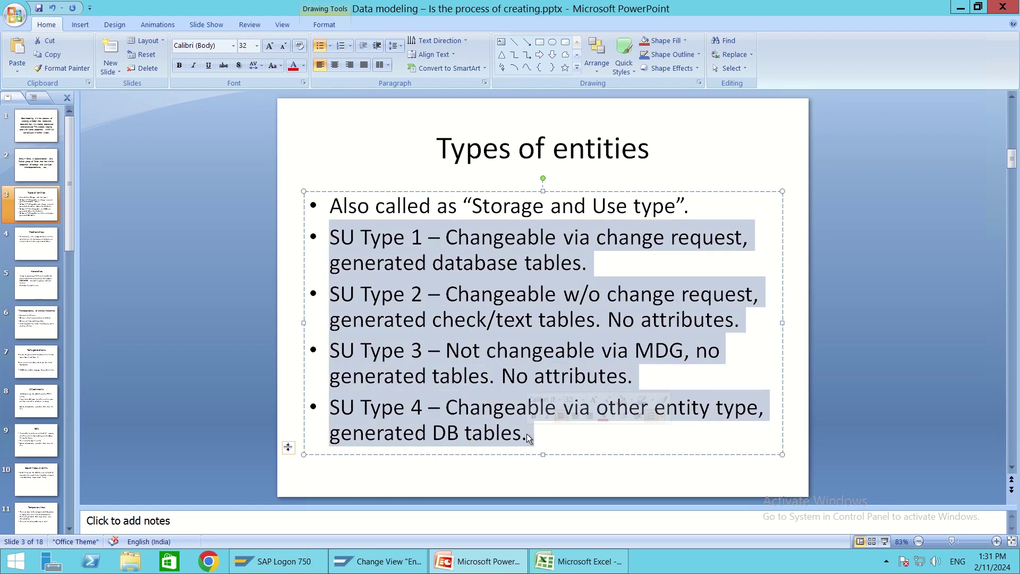
left_click(413, 261)
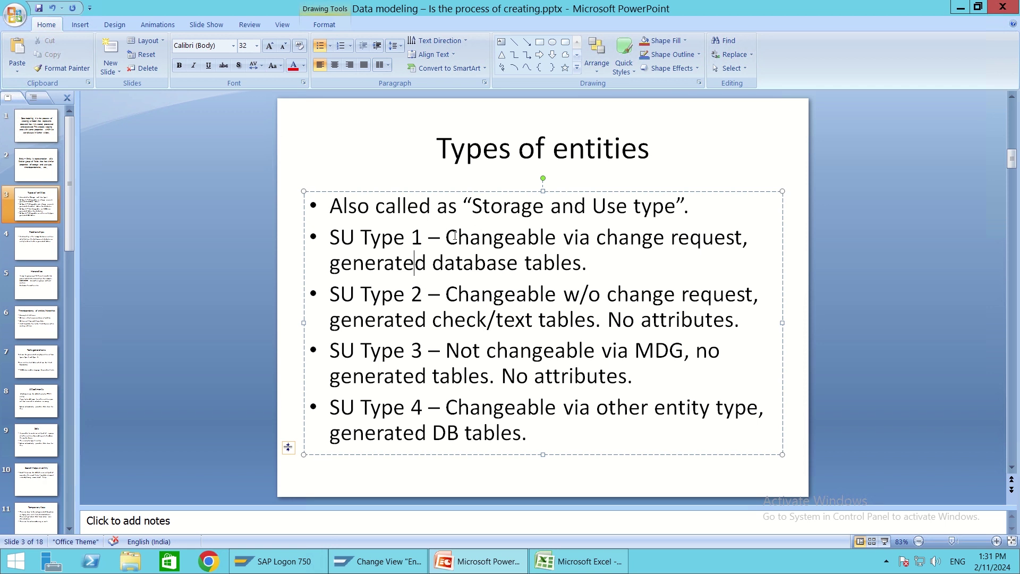
- Highlight "Changeable via change request" in the SU Type 1 bullet and point to the SU Type 2 bullet
left_click_drag(447, 238, 725, 245)
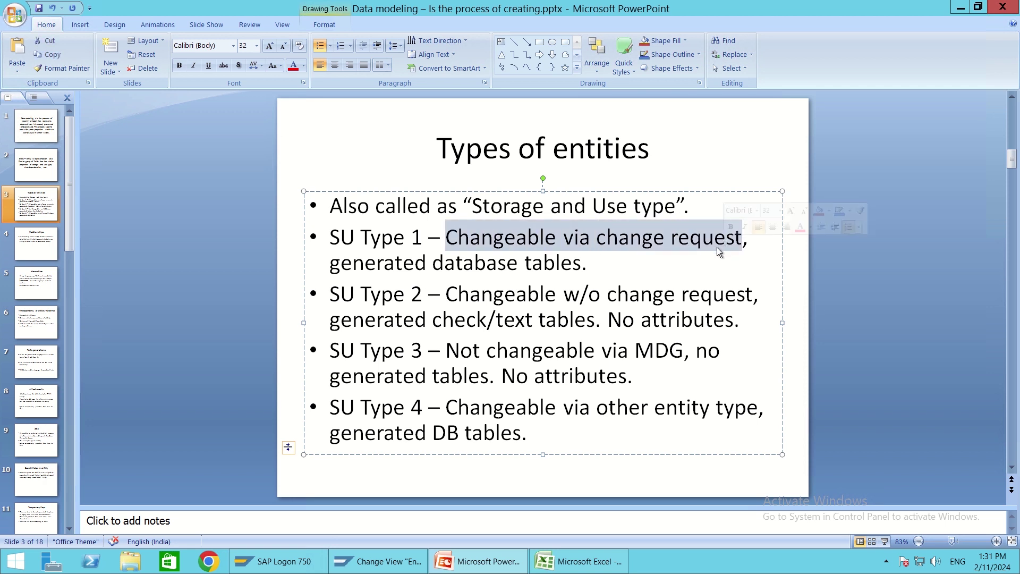
left_click(614, 264)
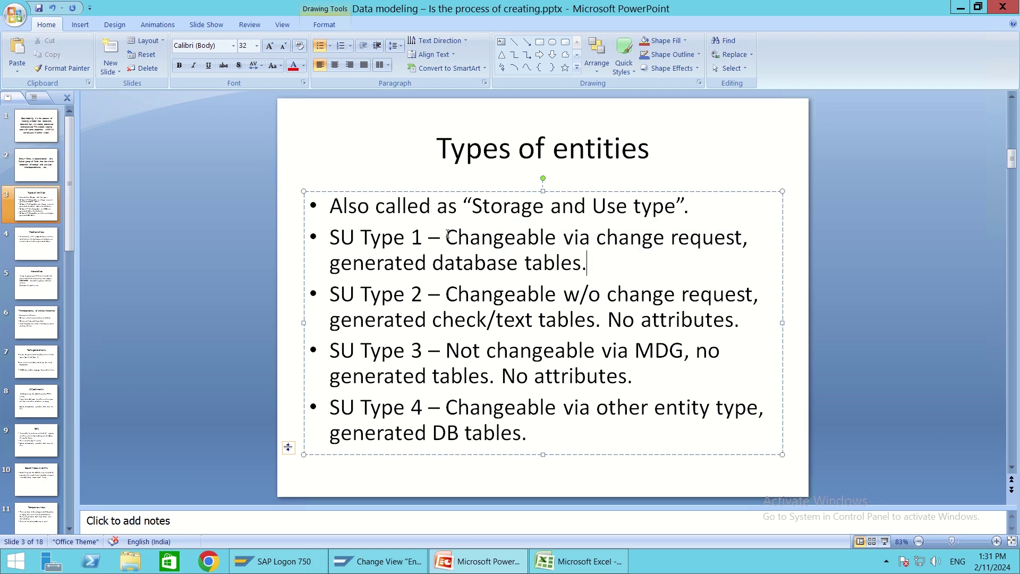
left_click(425, 295)
- Switch to SAP, leave the MM data model and open the Create Change Request Type activity under Process Modeling, Change Requests
key("alt+Tab")
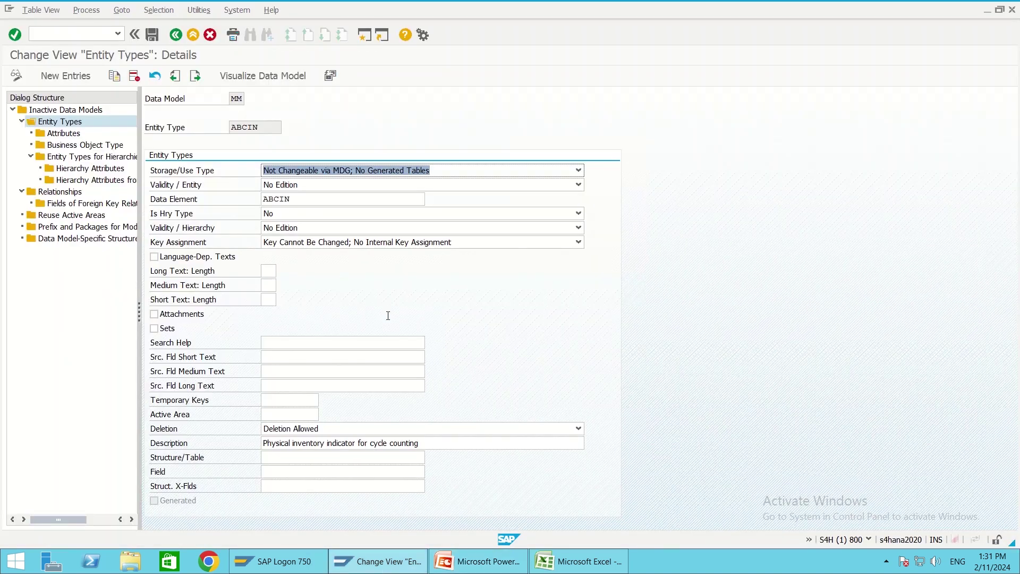
left_click(177, 34)
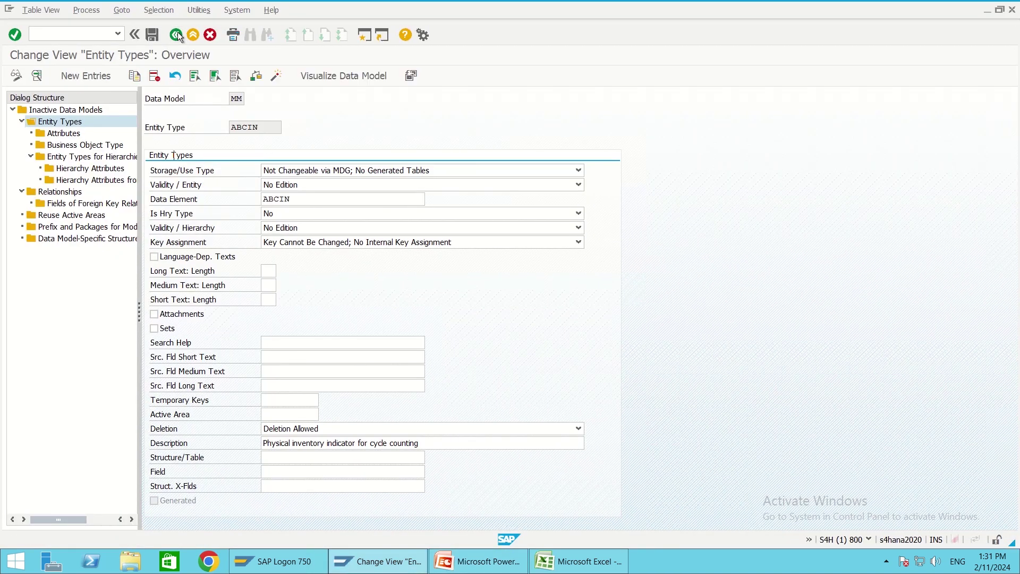
left_click(177, 34)
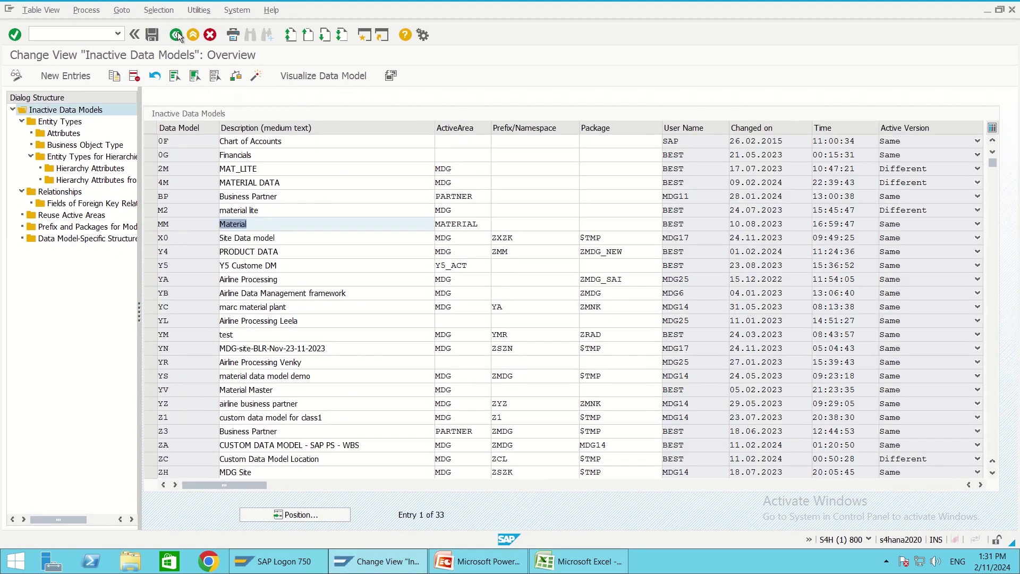
left_click(176, 34)
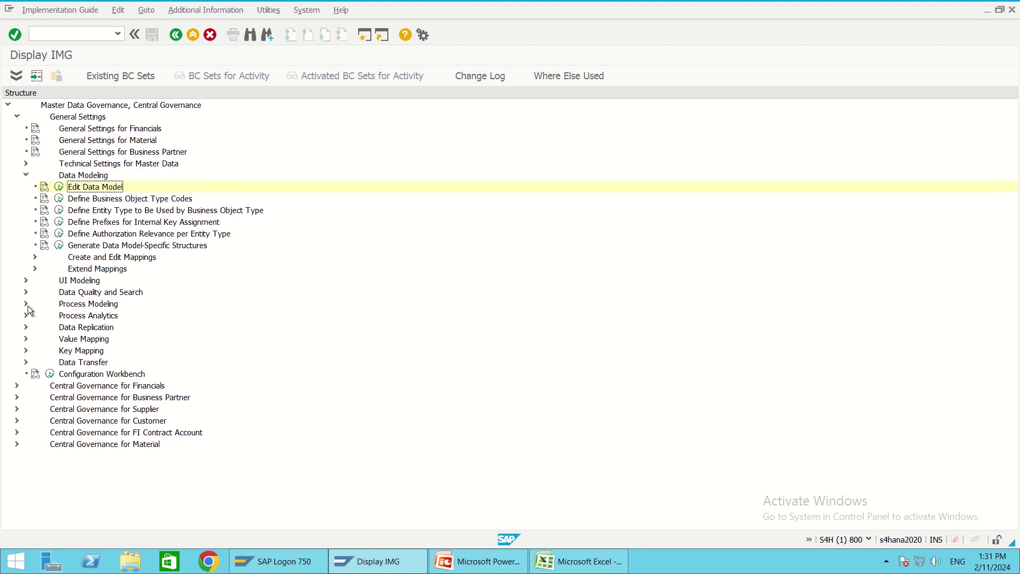
left_click(26, 305)
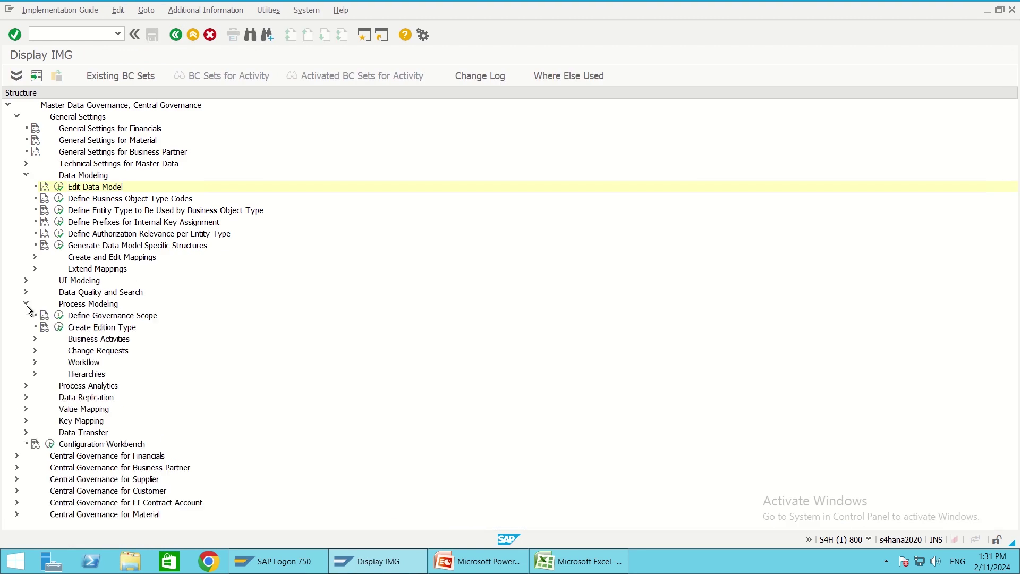
left_click(34, 364)
left_click(34, 361)
left_click(35, 351)
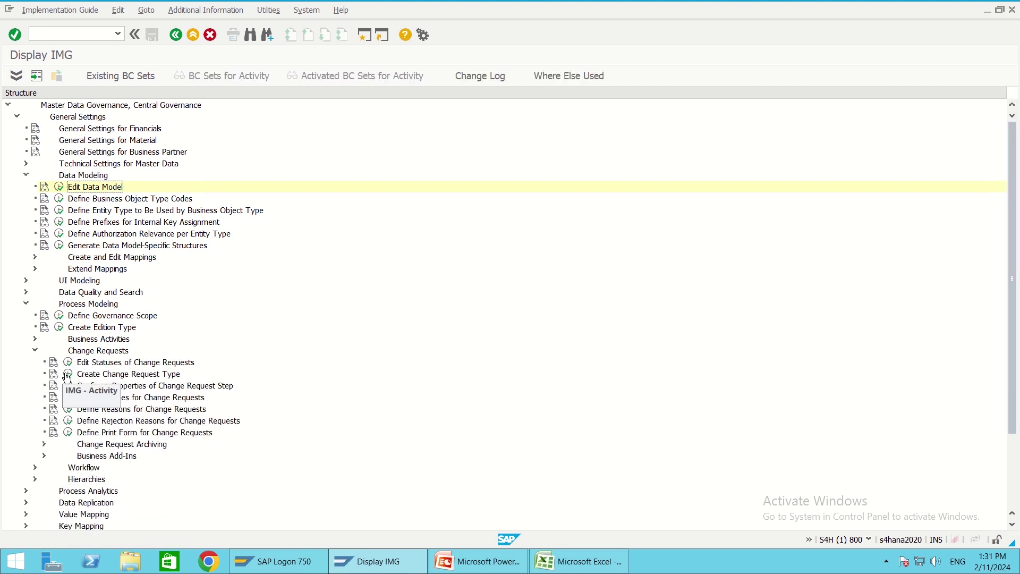
left_click(68, 375)
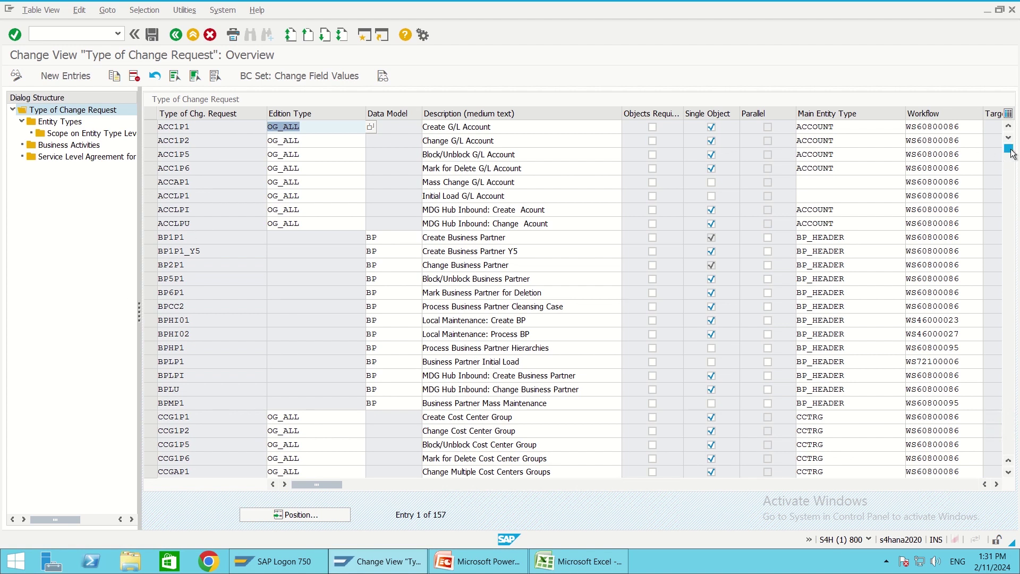
- Open the entity types of change request type ZKCREATE and display the possible entries for its SITE entity type
left_click_drag(1009, 150, 1013, 379)
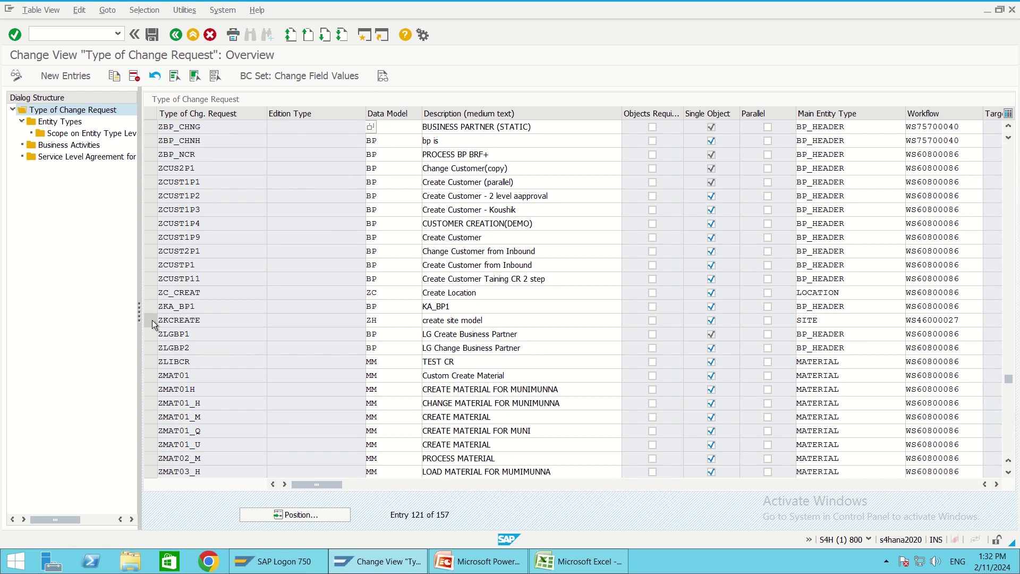
left_click(152, 320)
left_click(62, 124)
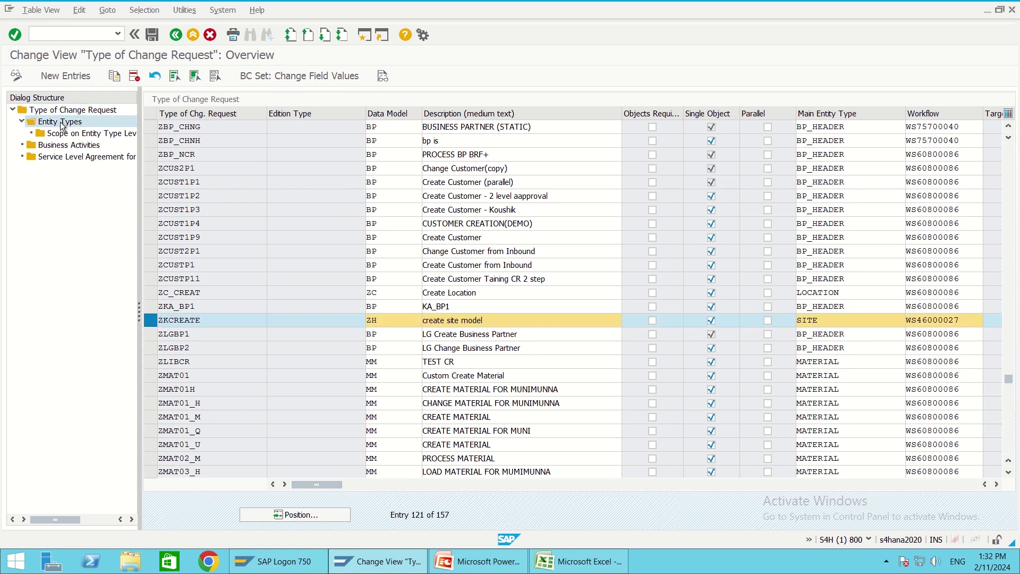
left_click(218, 155)
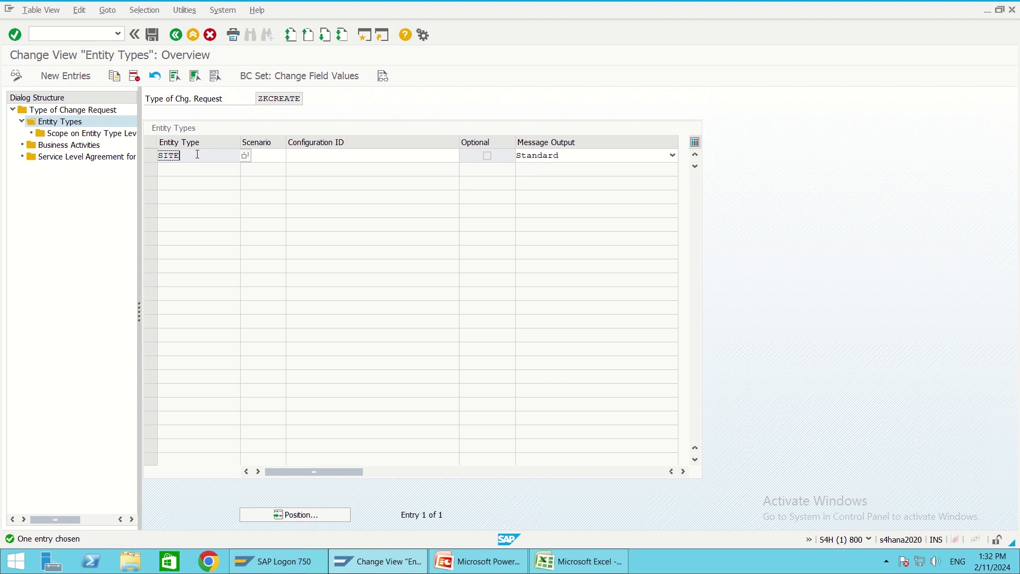
left_click(245, 155)
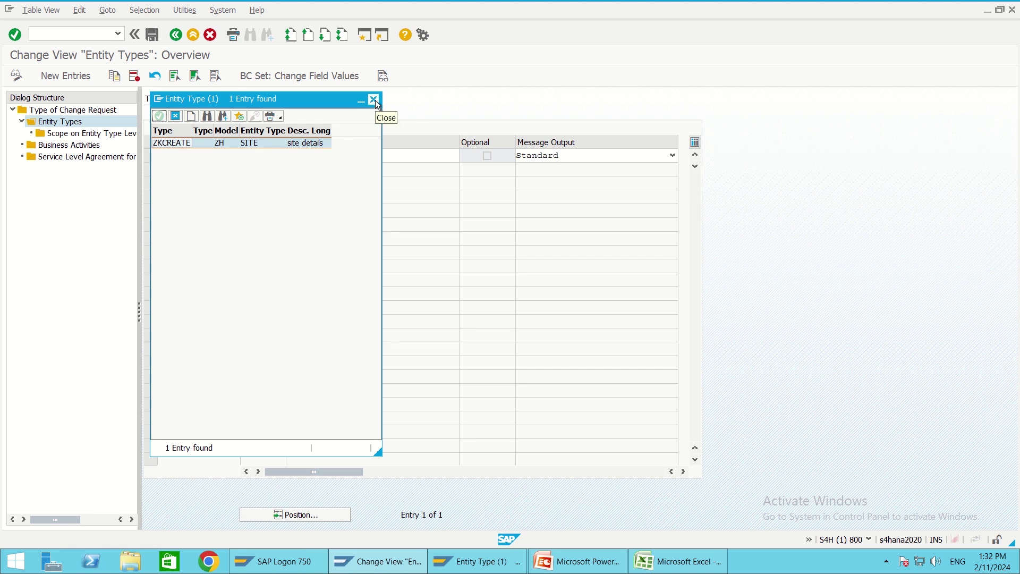
- Switch to PowerPoint and highlight "Changeable via change request" and "generated database tables" in the SU Type 1 bullet
key("alt+Tab")
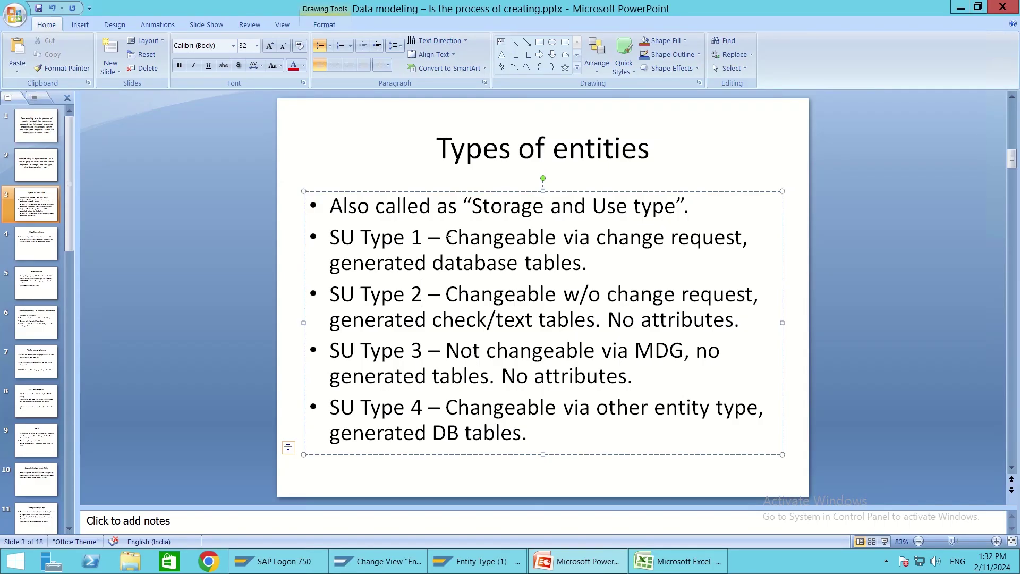
left_click_drag(448, 239, 696, 239)
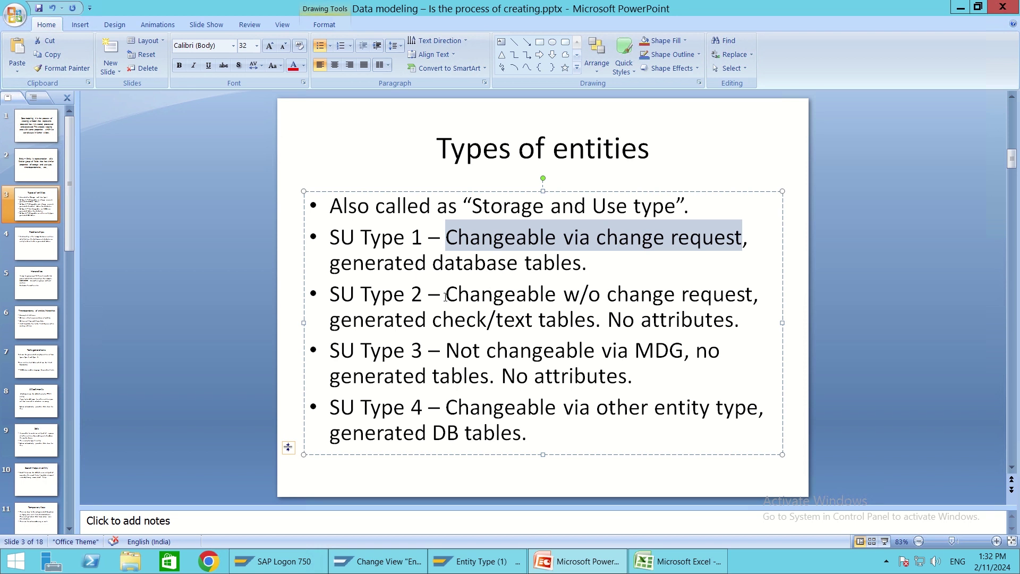
left_click(463, 240)
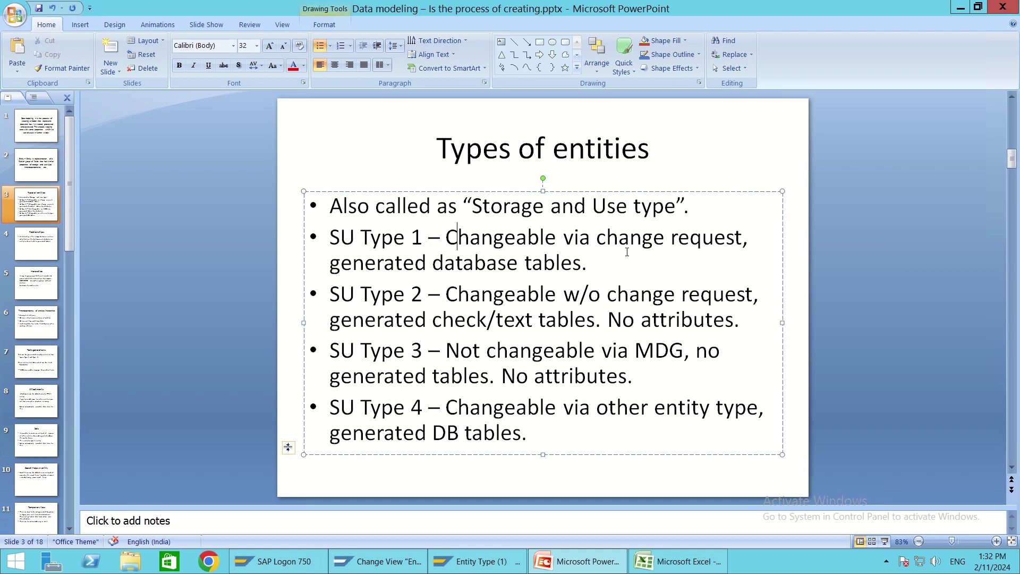
left_click_drag(330, 263, 582, 263)
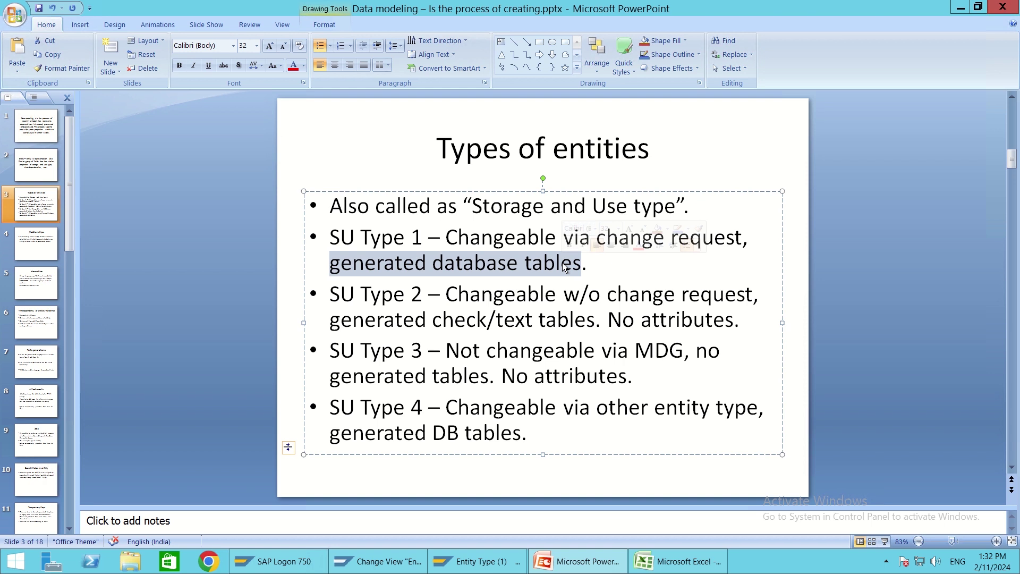
- Switch to SAP, close the entity type value list and exit the change request type configuration without saving
key("alt+Tab")
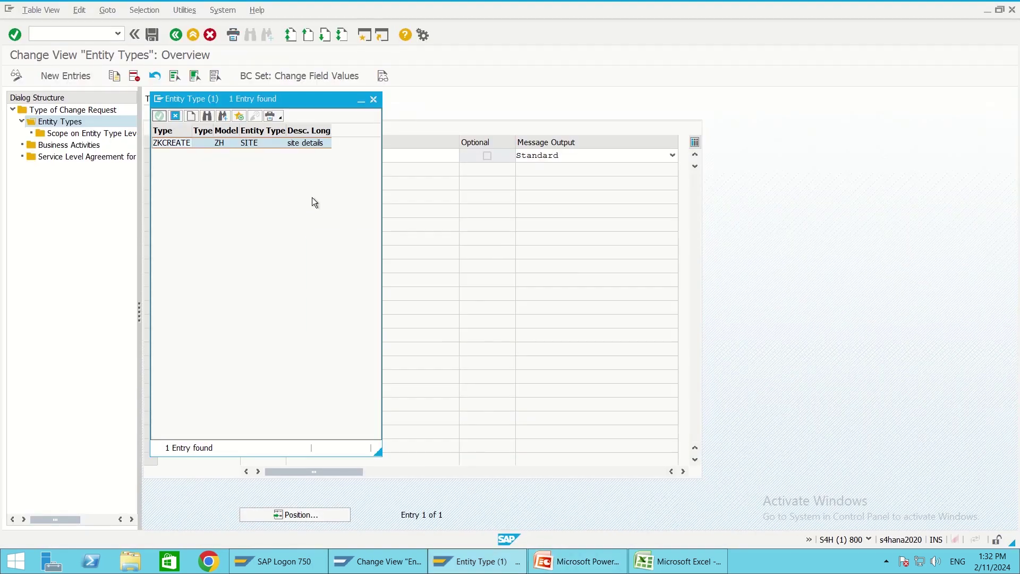
left_click(374, 99)
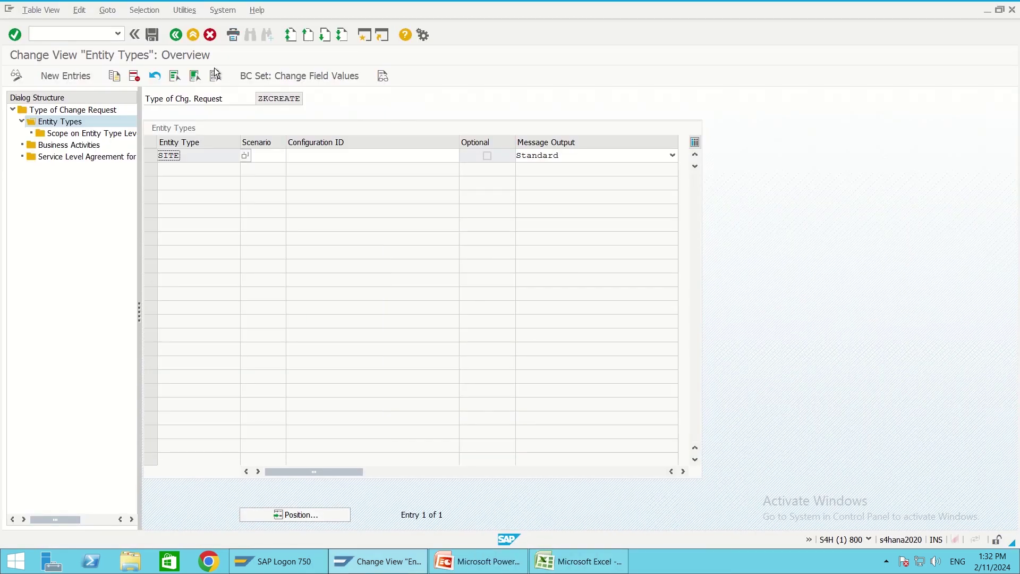
left_click(175, 36)
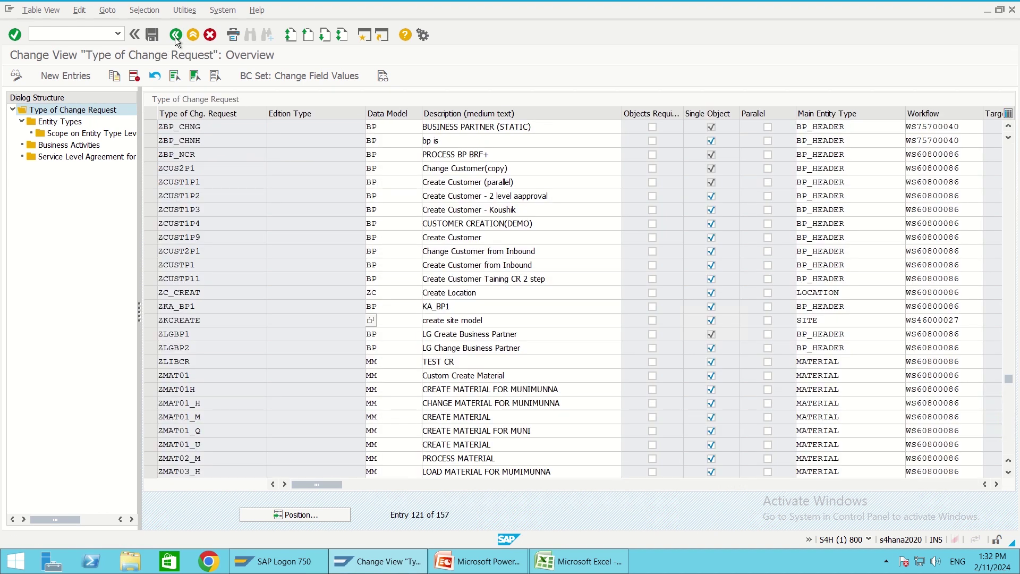
left_click(174, 35)
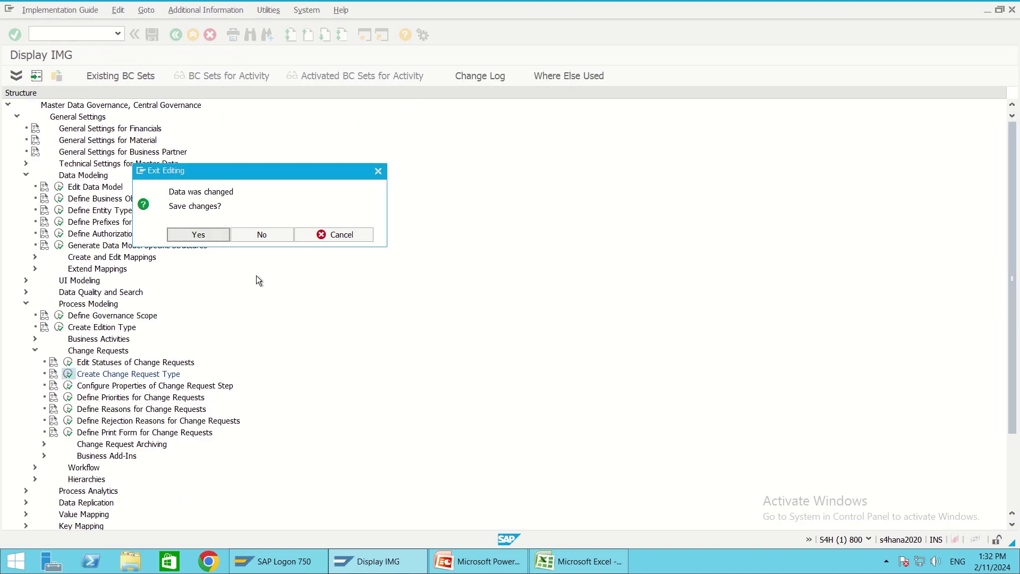
left_click(268, 233)
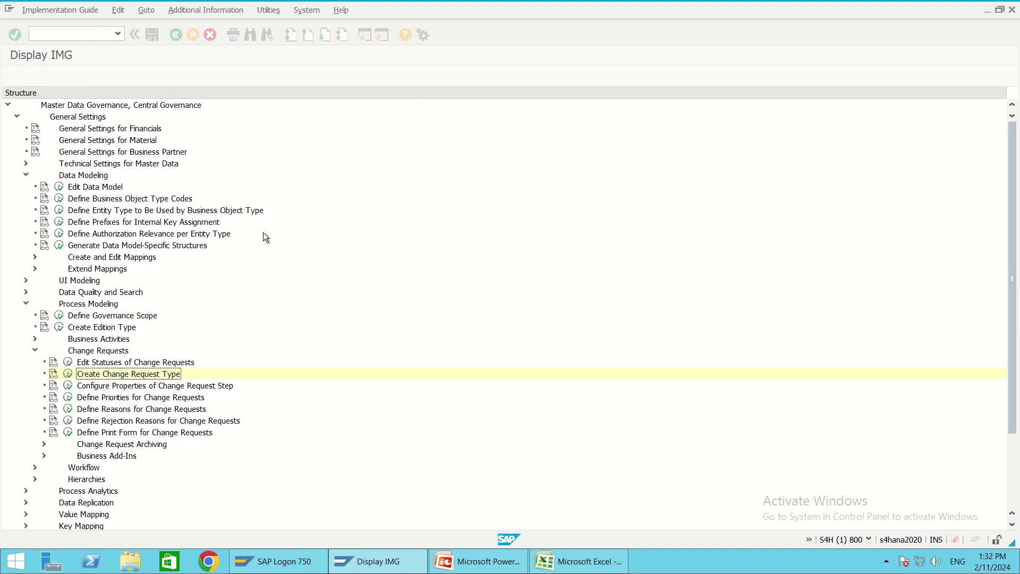
- Open the Edit Data Model activity and add a new data model entry Z4 with the description "Test data model"
left_click(59, 189)
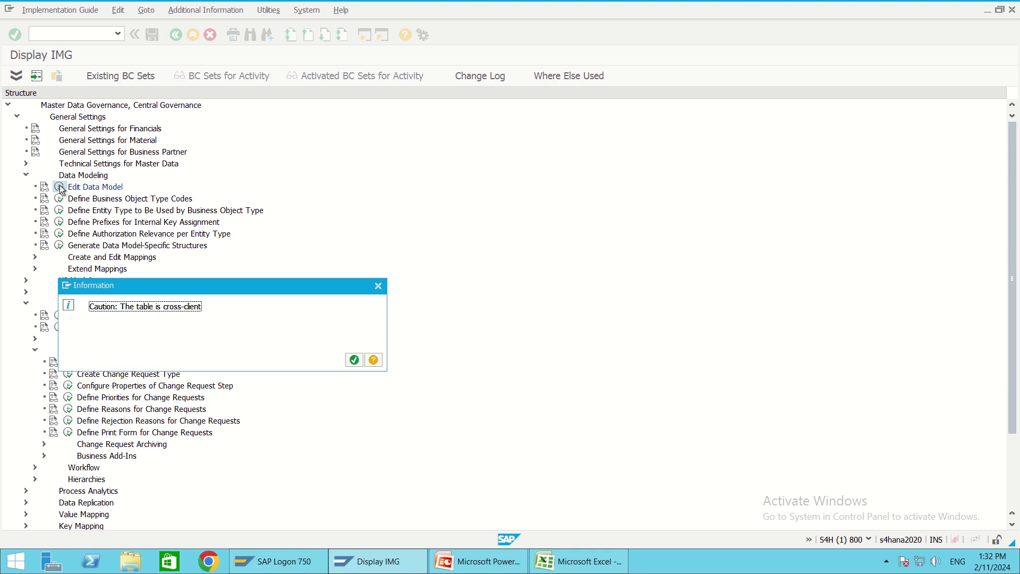
key("Return")
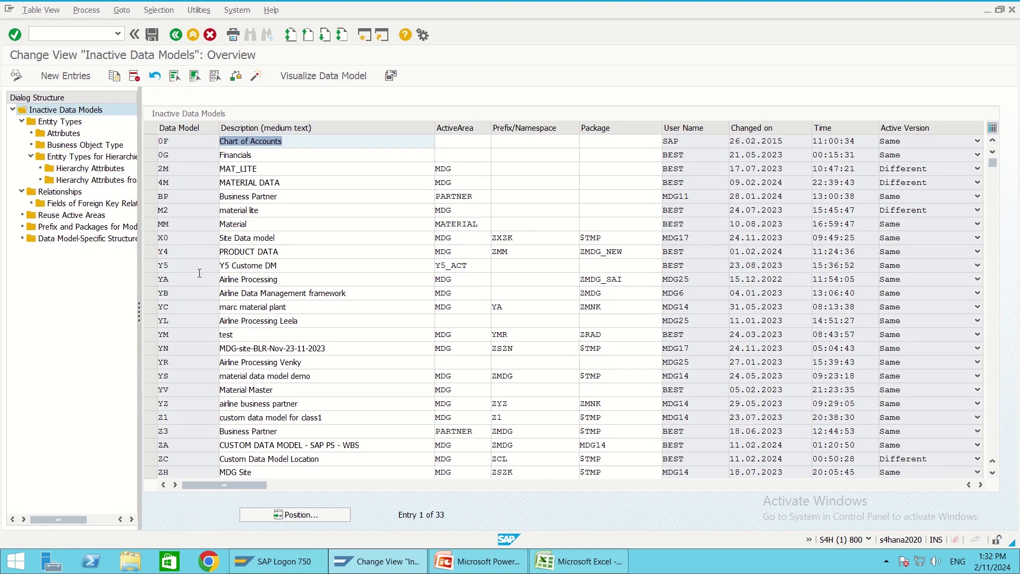
left_click(70, 76)
type("z")
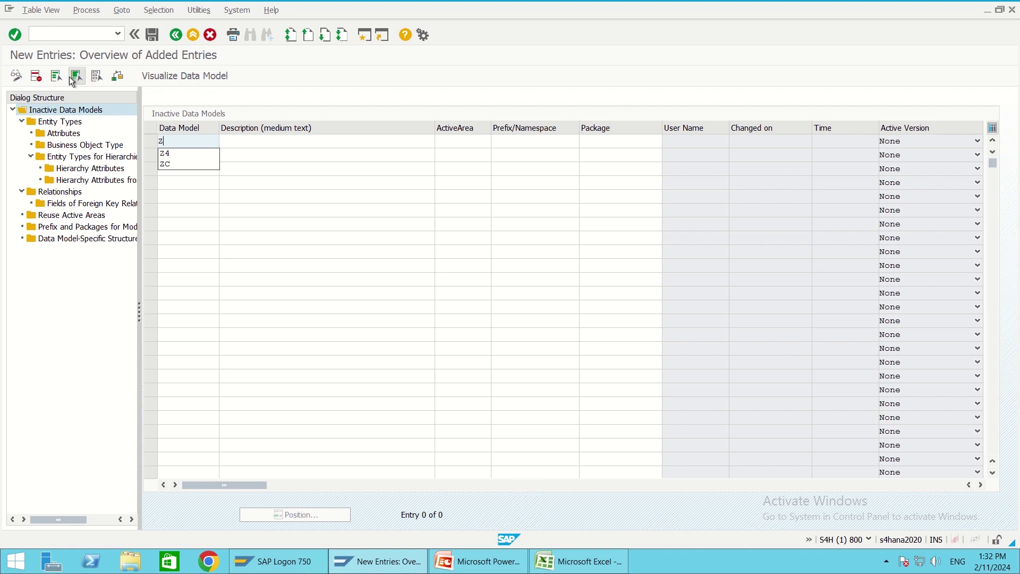
type("4")
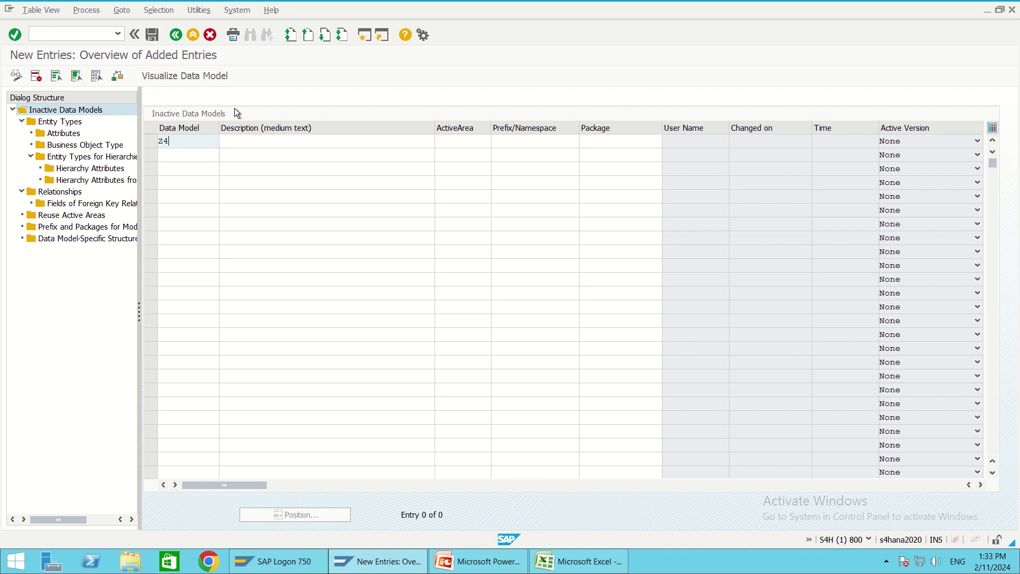
left_click(256, 141)
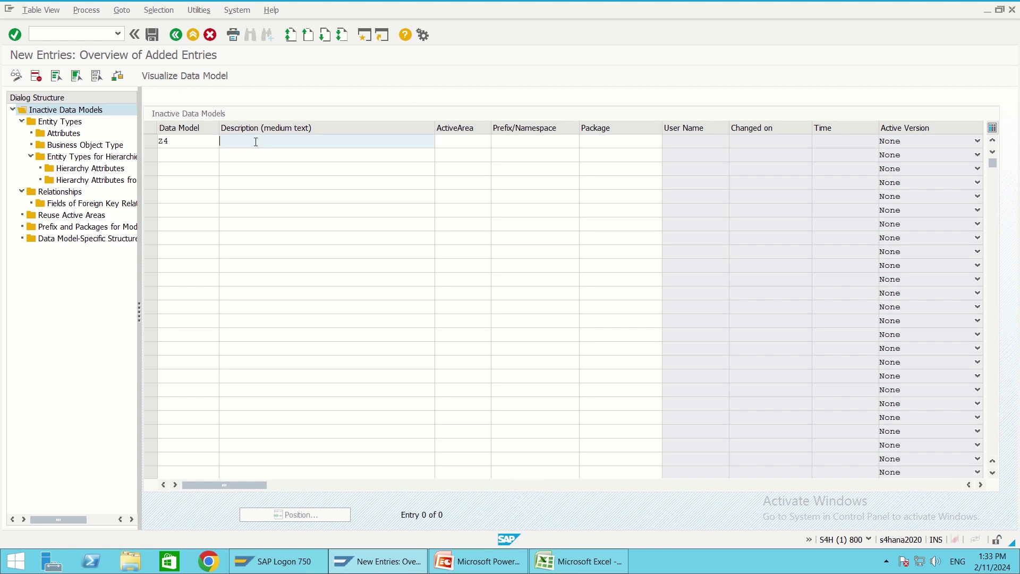
type("Test data model")
- Leave the active area of data model Z4 empty, set its prefix/namespace and package to ZMDG, and confirm the entry
left_click(456, 142)
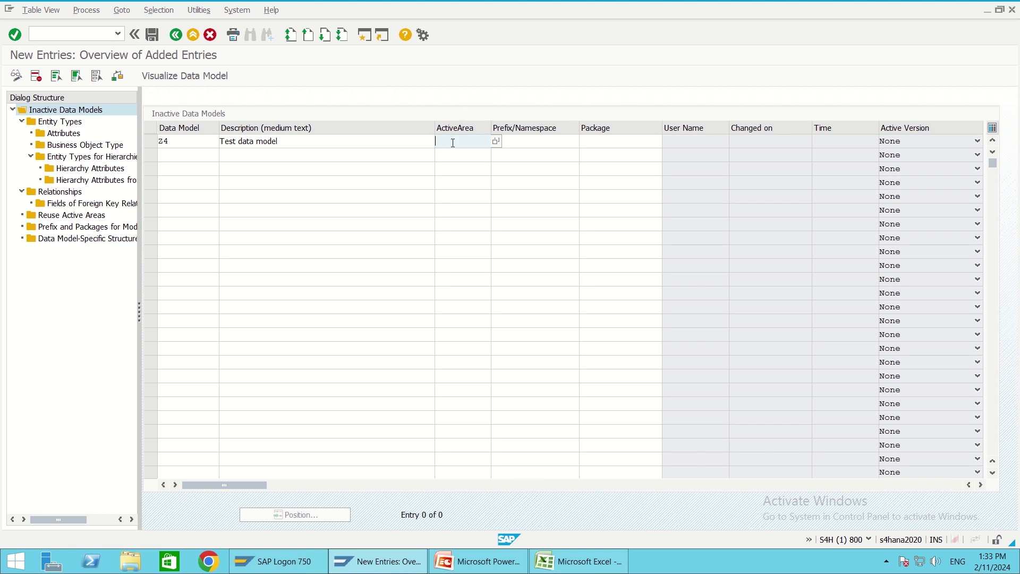
left_click(529, 139)
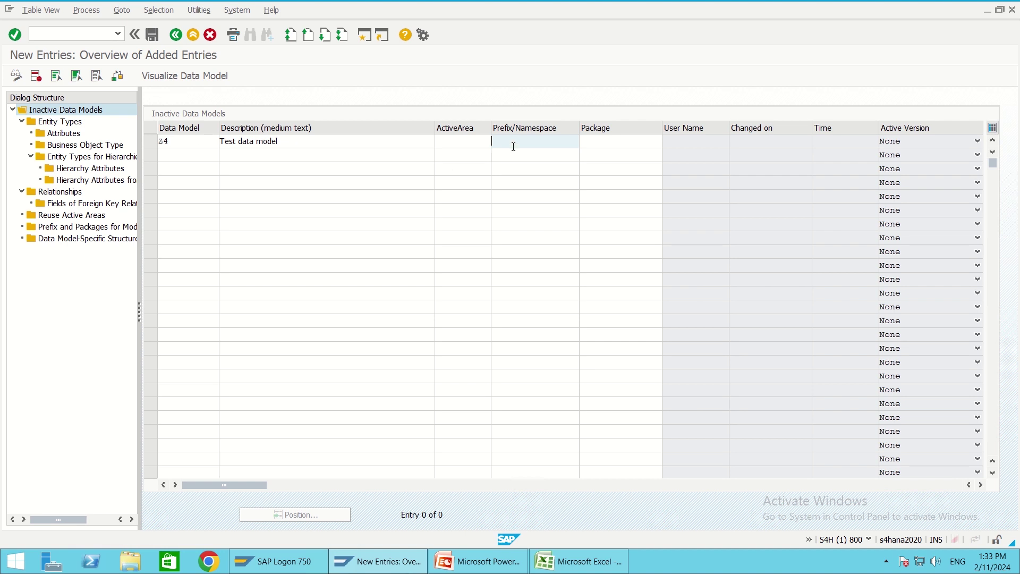
type("Z")
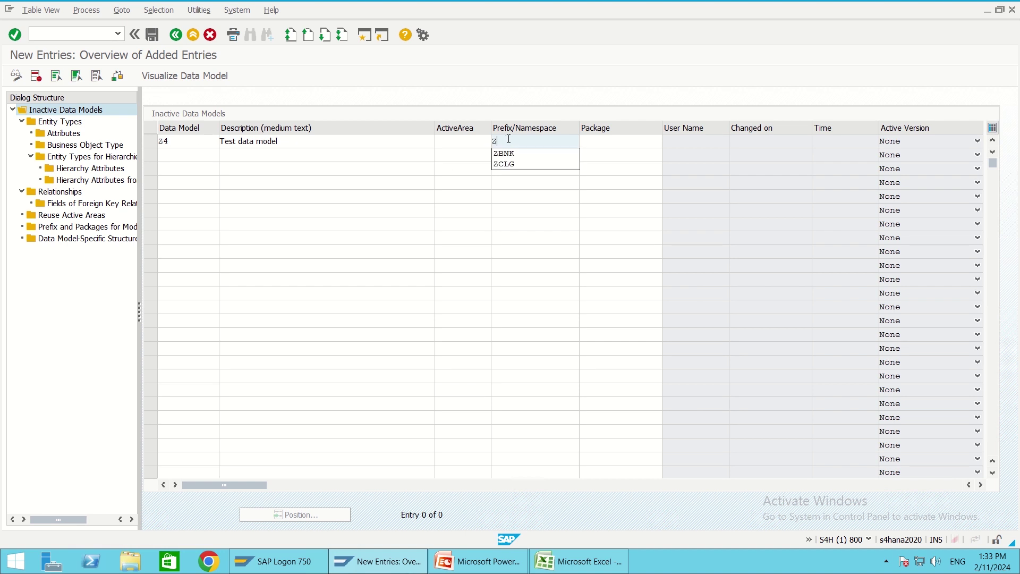
type("MDG")
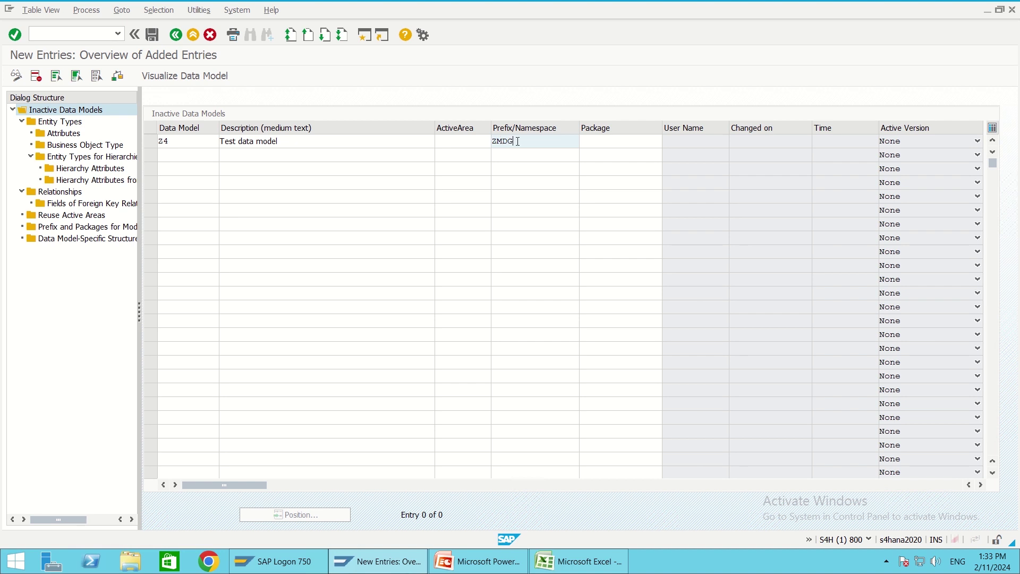
left_click(625, 143)
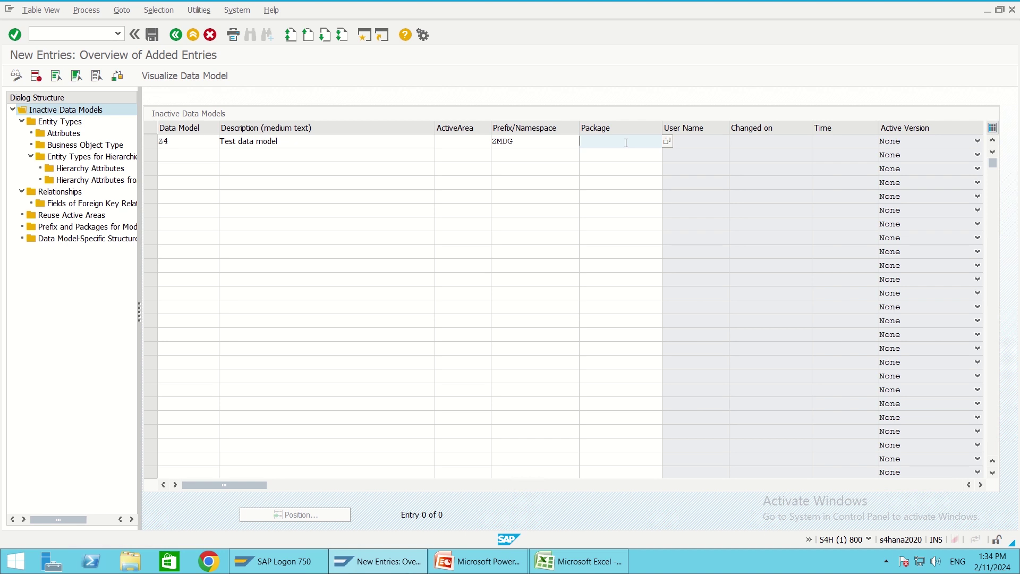
type("Z")
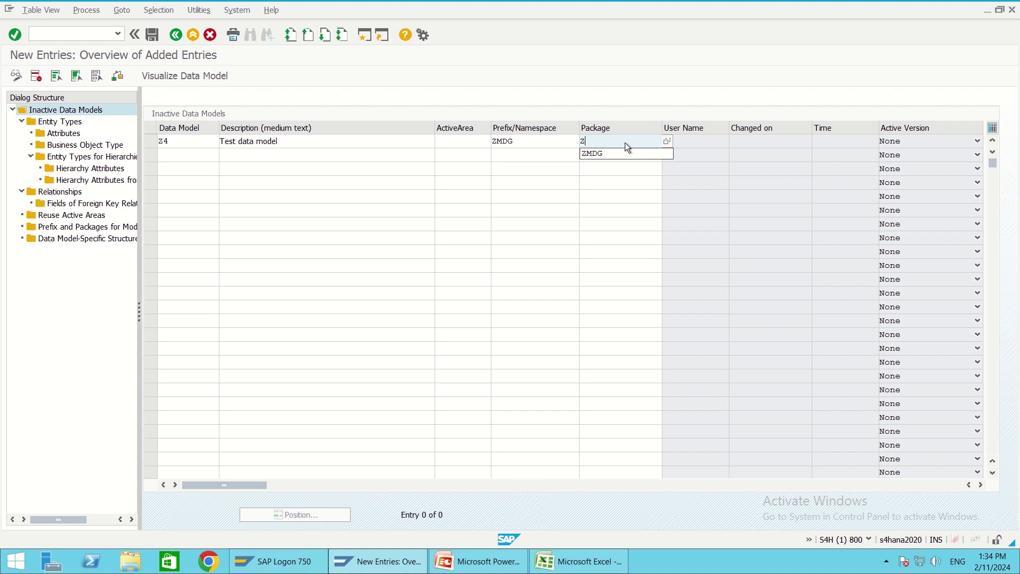
type("MDG")
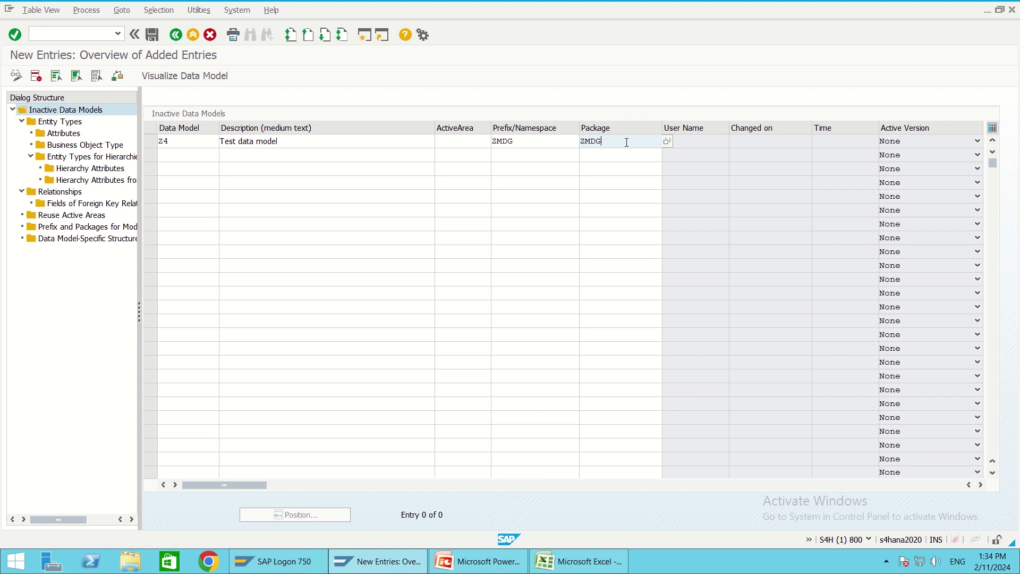
key("Return")
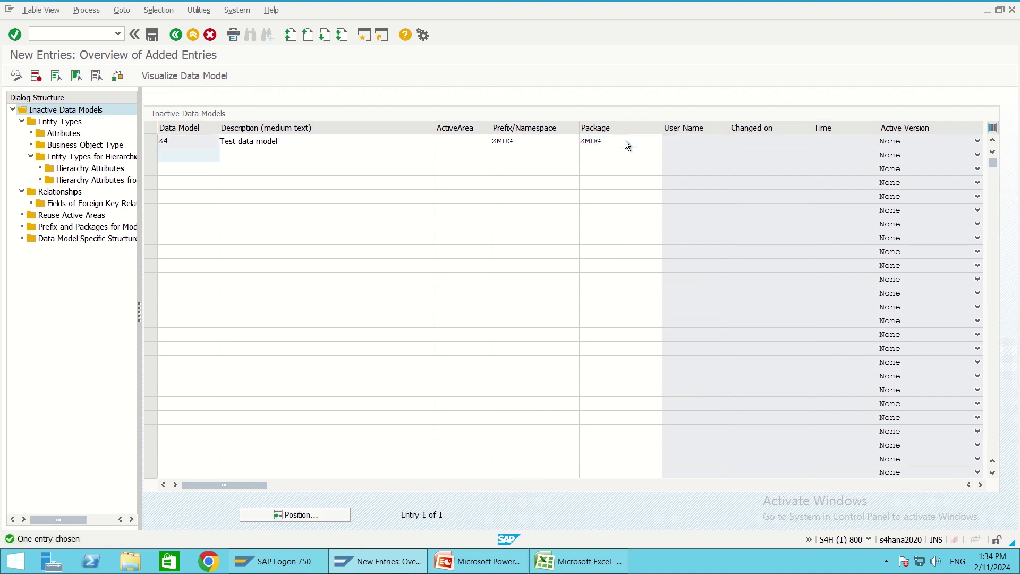
- Open the entity types of data model Z4 and start a new entity type entry
left_click(151, 141)
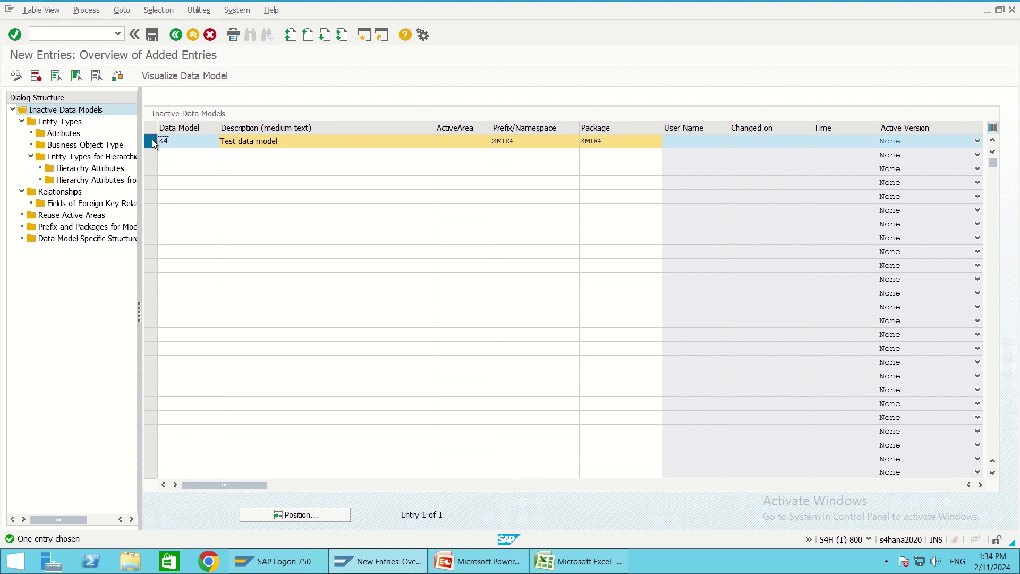
double_click(58, 122)
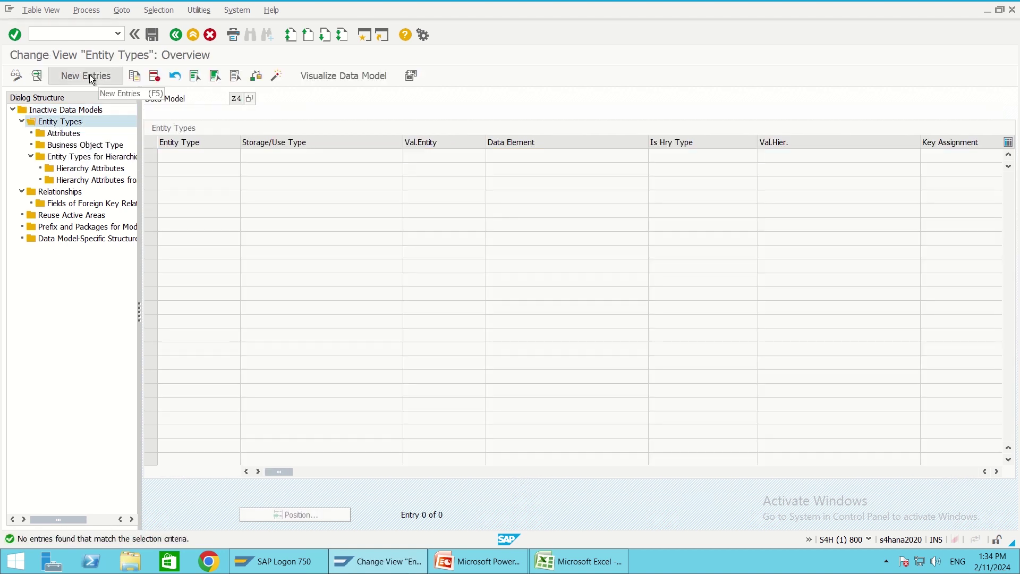
left_click(90, 76)
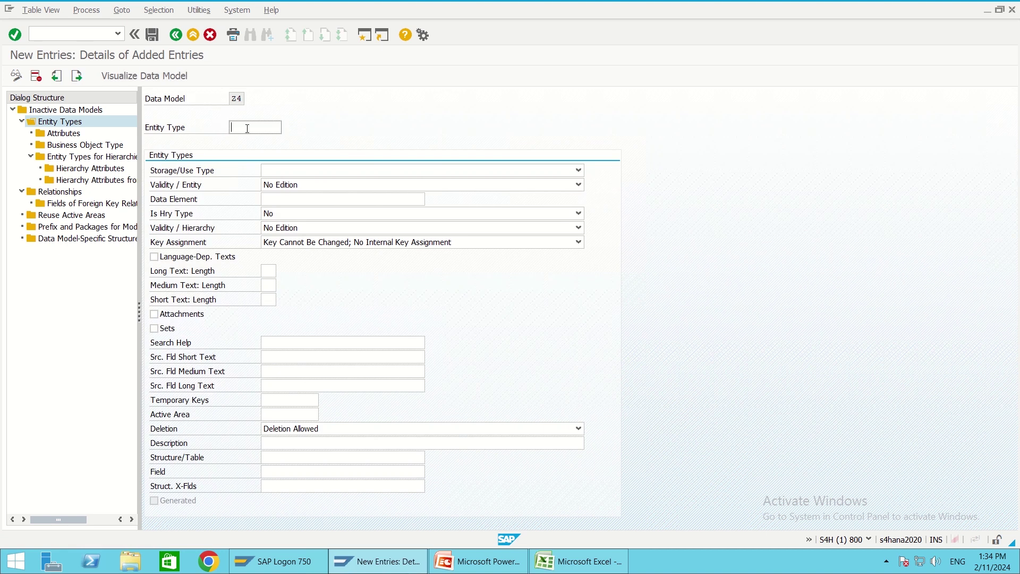
- Switch to PowerPoint, highlight "Changeable via change request" and "generated database tables" under SU Type 1, and return to SAP
key("alt+Tab")
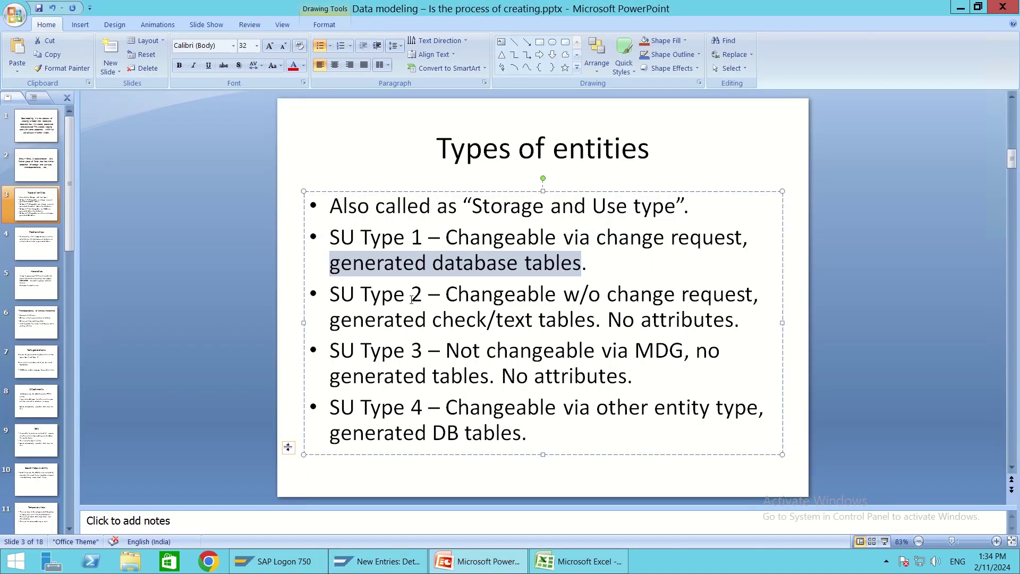
left_click(446, 238)
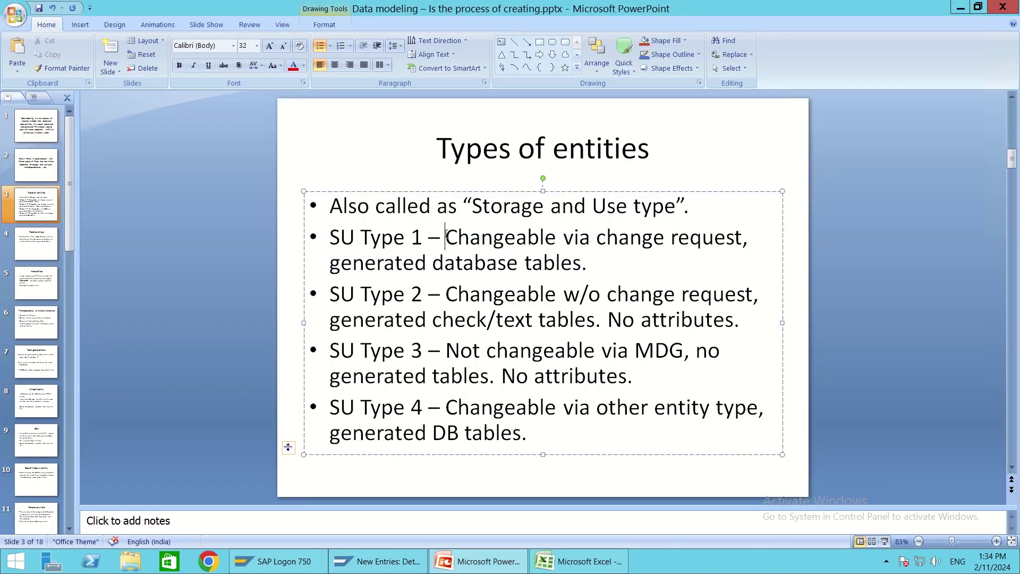
left_click_drag(447, 238, 694, 237)
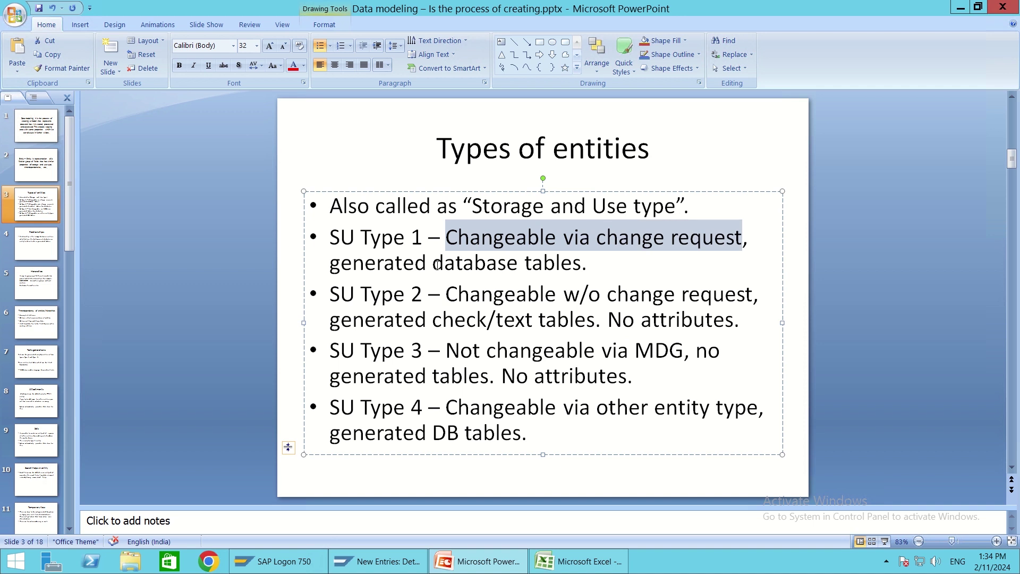
left_click_drag(330, 264, 394, 266)
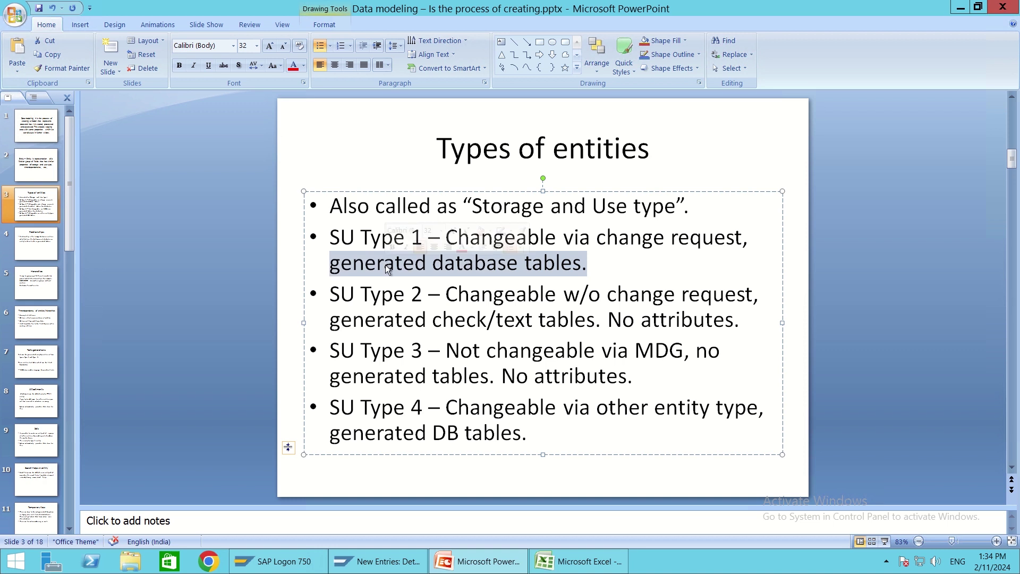
key("alt+Tab")
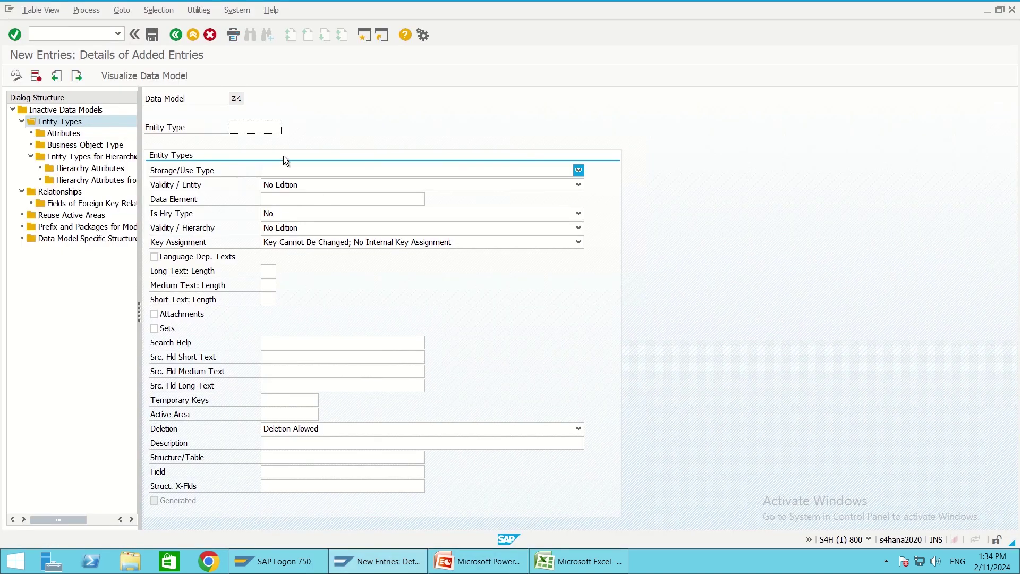
key("alt+Tab")
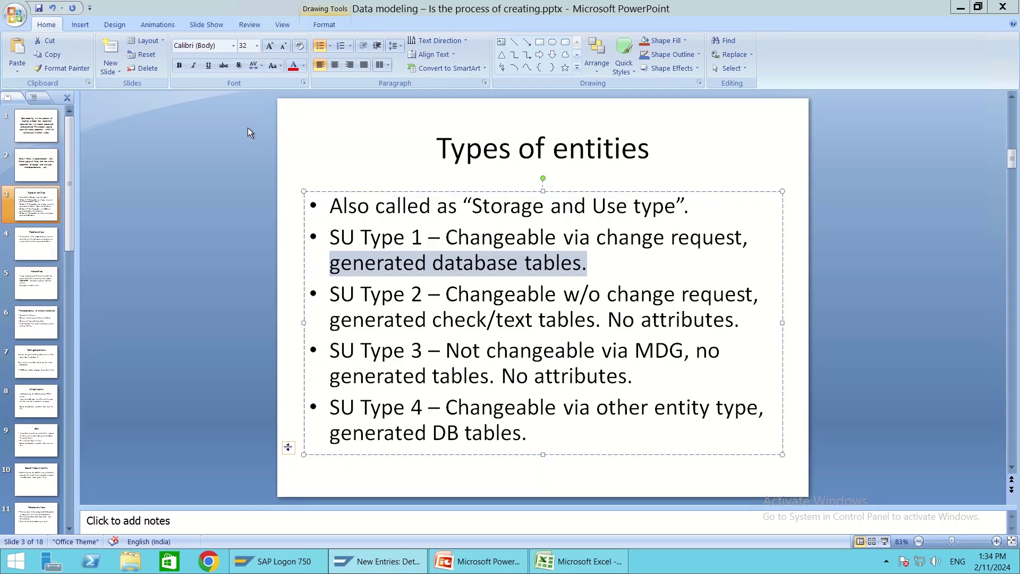
key("alt+Tab")
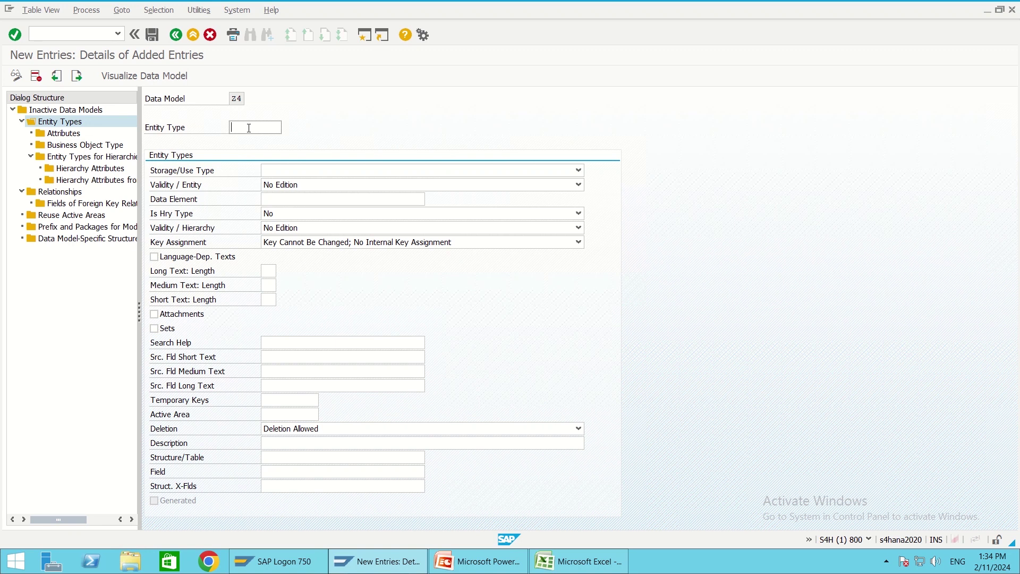
- Define entity type TYPE1 with storage/use type "Changeable via Change Request; Generated Database Tables" and data element CHAR10
type("TYPE1")
left_click(303, 171)
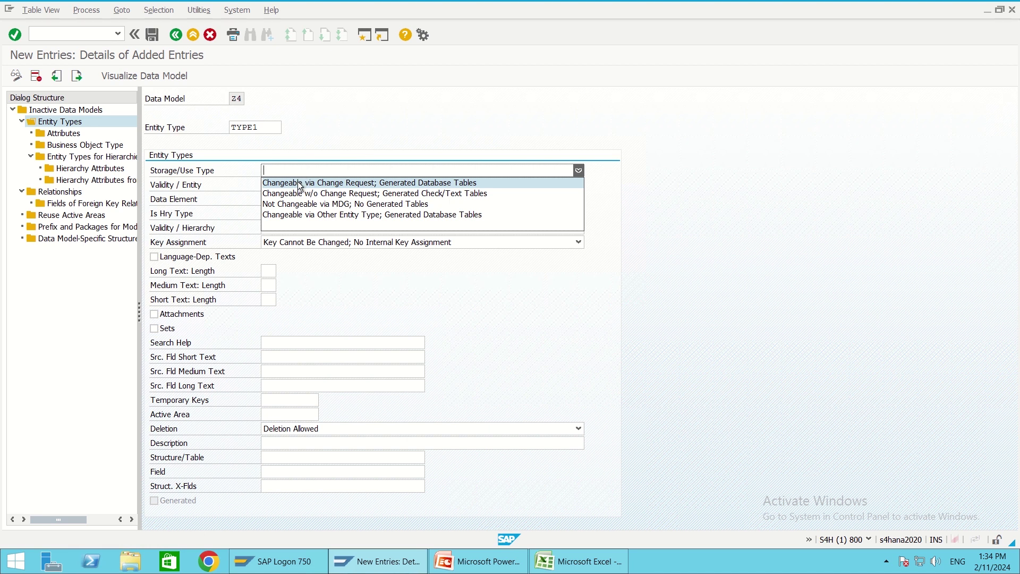
left_click(300, 183)
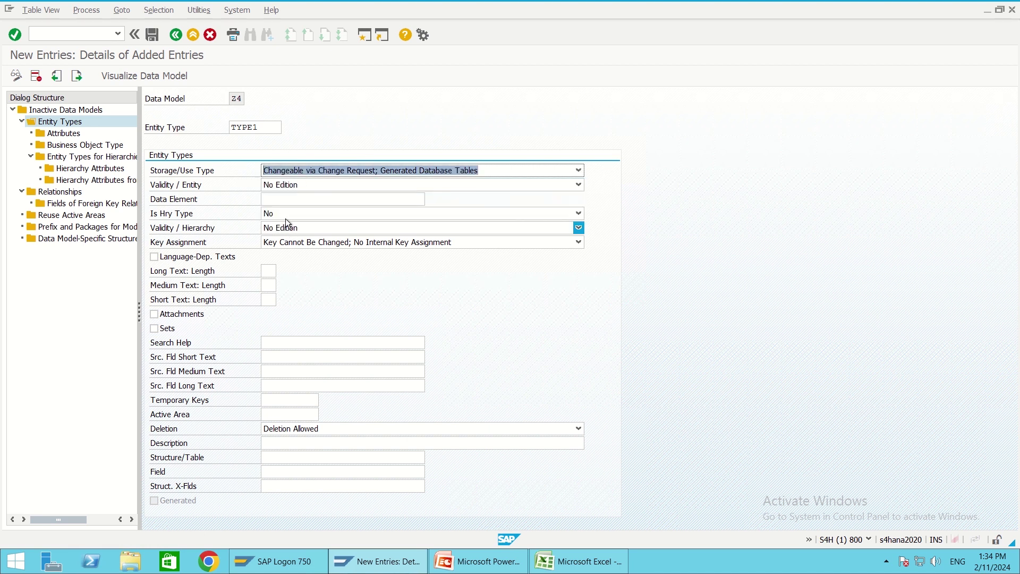
left_click(292, 199)
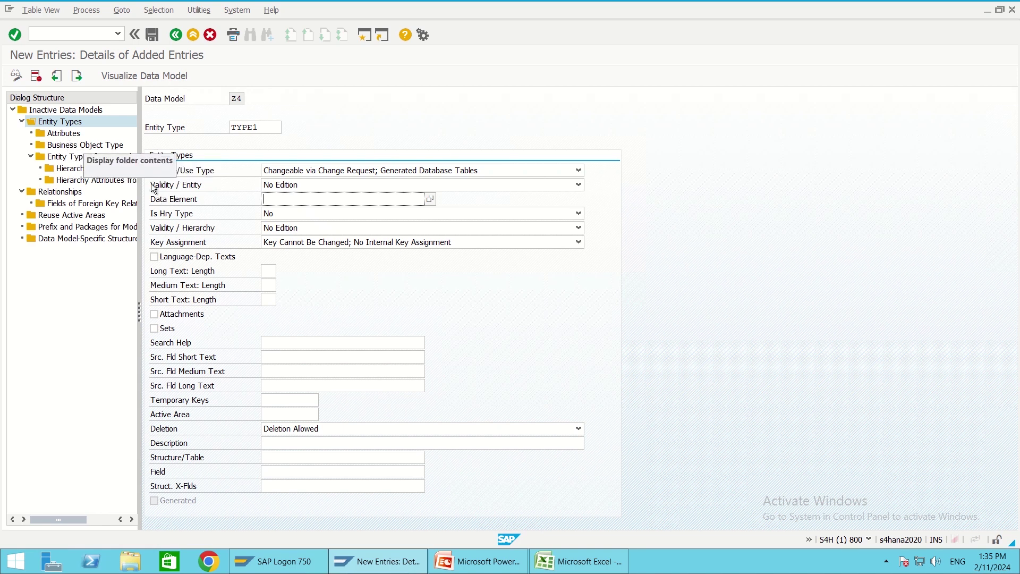
left_click(273, 202)
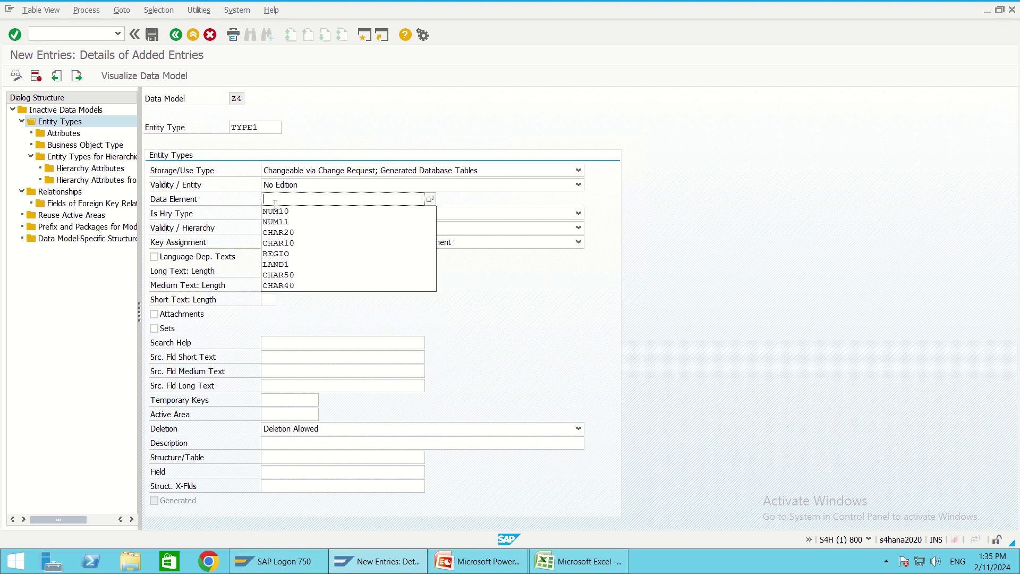
type("CHAR")
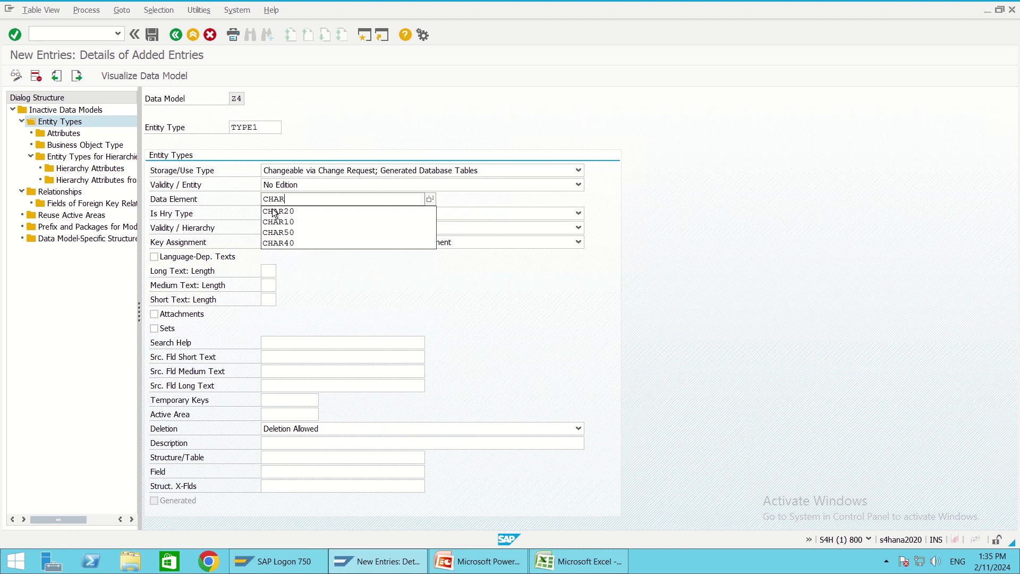
type("10")
key("Return")
key("Return")
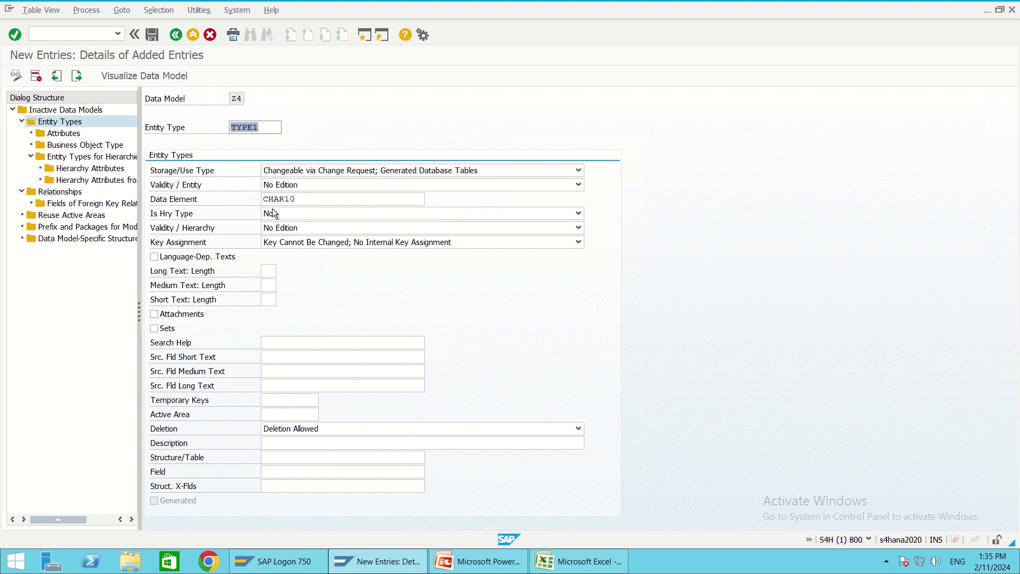
- Save the new entity type TYPE1, choosing to save the changes despite the issued message
left_click(154, 37)
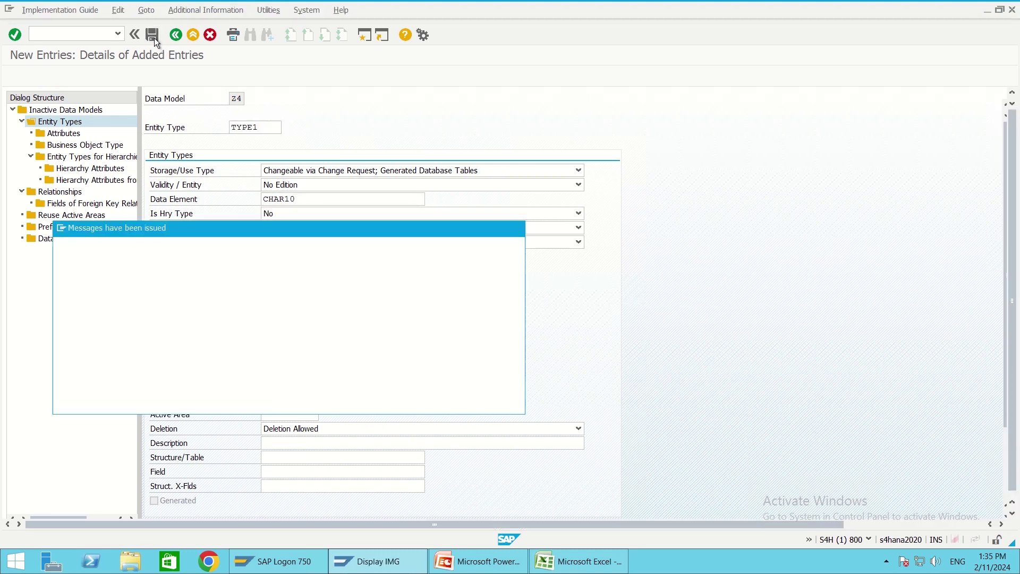
left_click(373, 404)
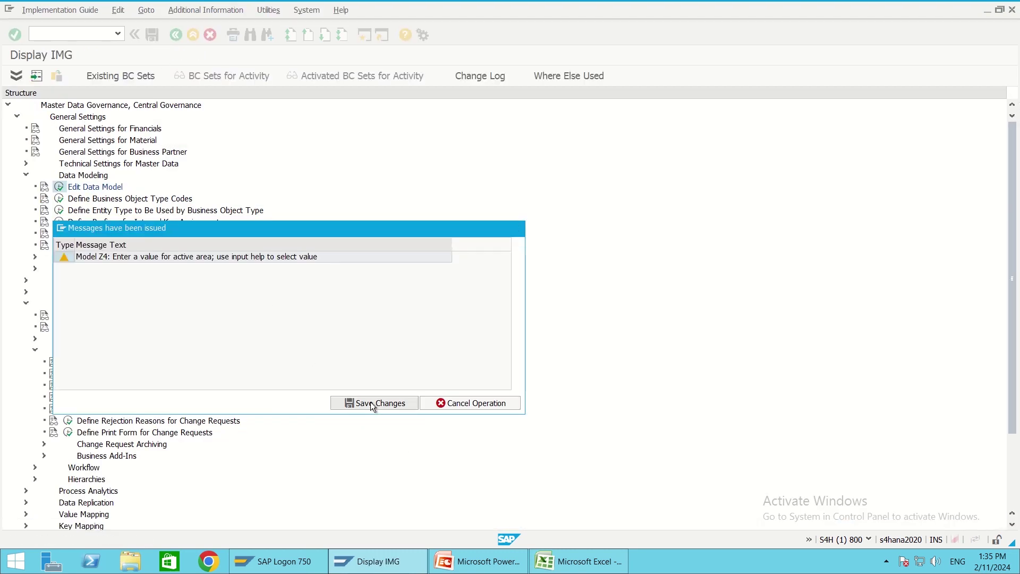
left_click(212, 217)
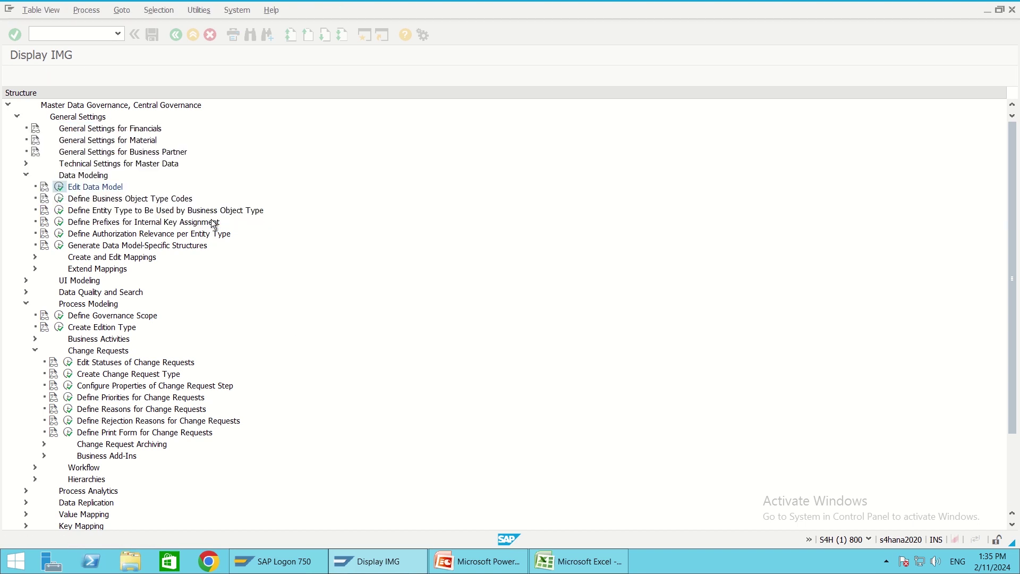
- Go back from the entity type details to the Inactive Data Models overview with data model Z4 selected
left_click(178, 40)
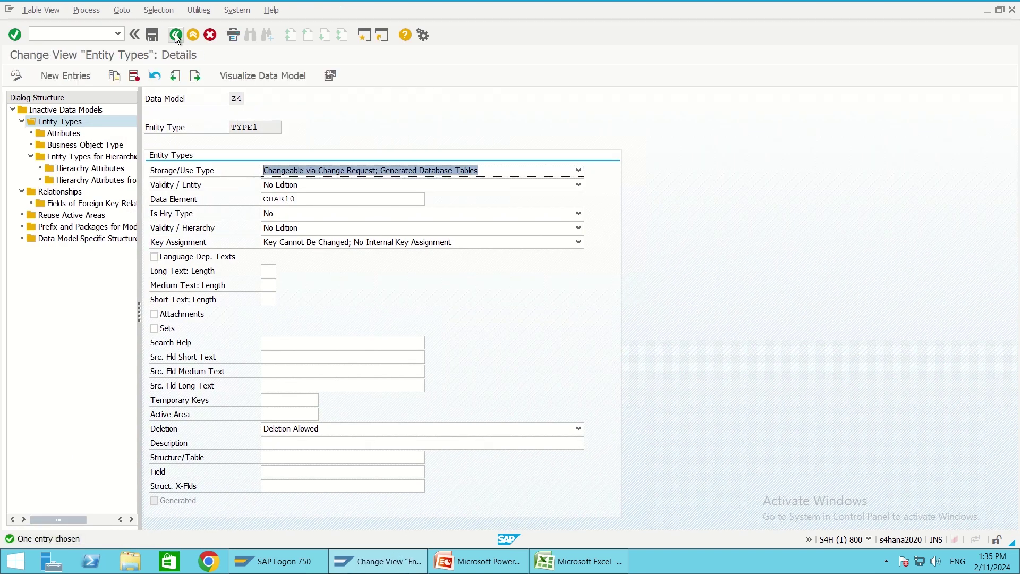
left_click(175, 34)
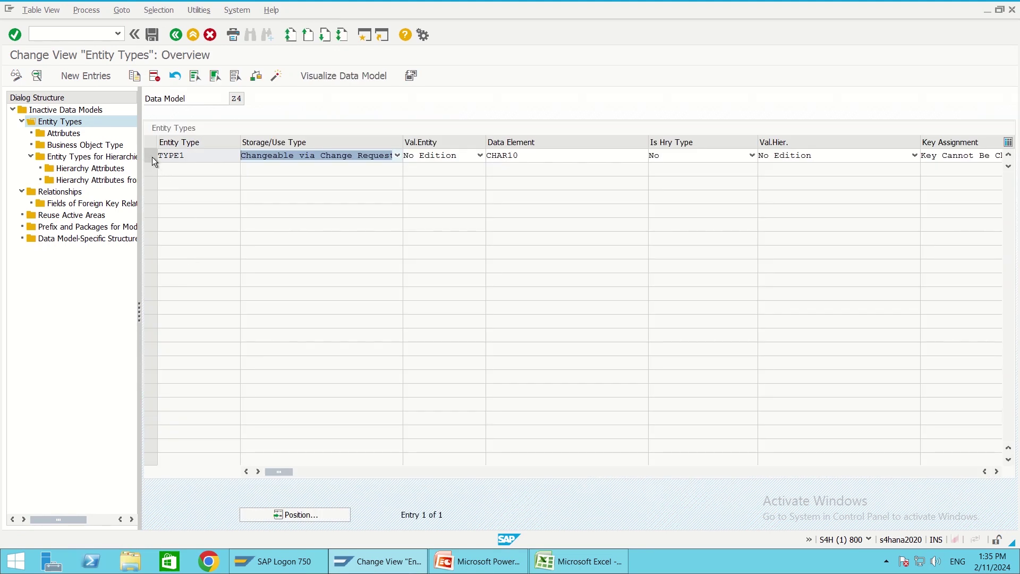
left_click(173, 35)
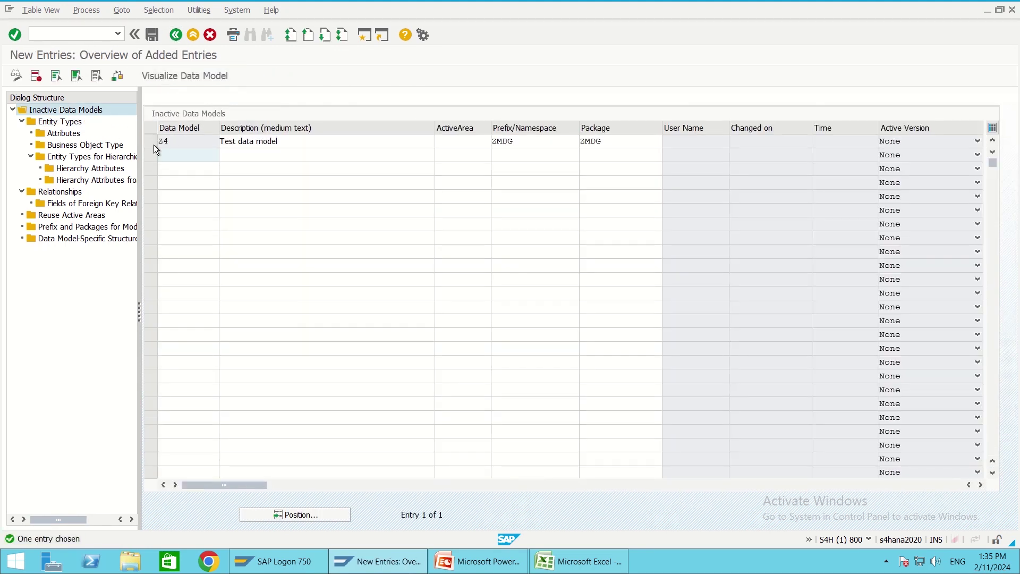
left_click(152, 141)
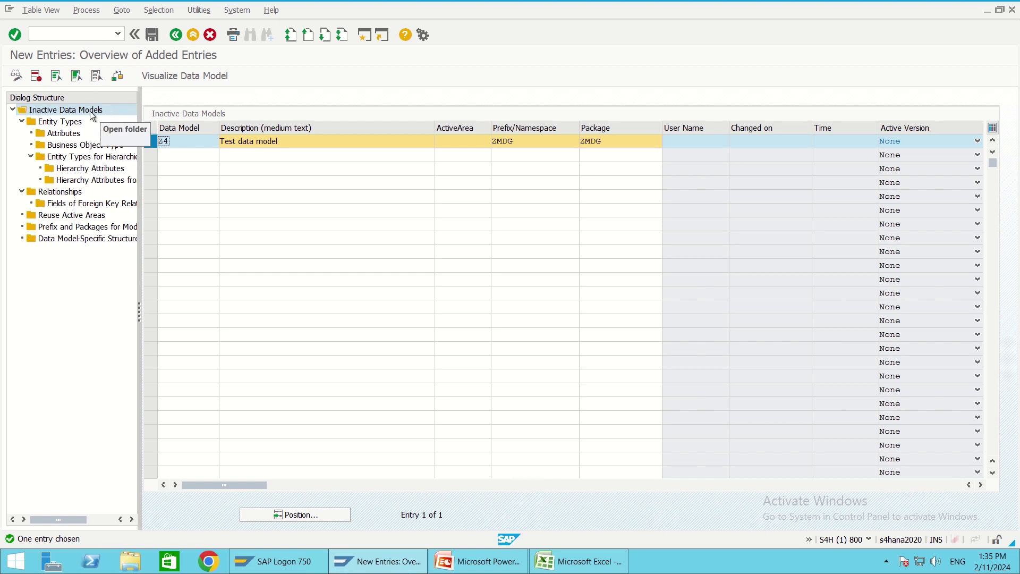
left_click(175, 35)
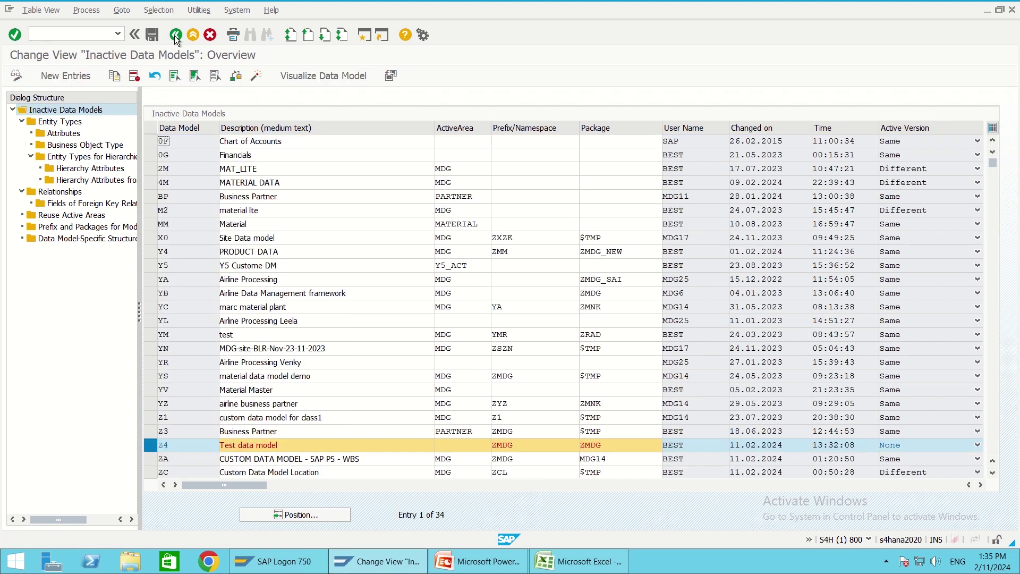
- Activate data model Z4 using the proposed workbench request and close the message list
left_click(255, 76)
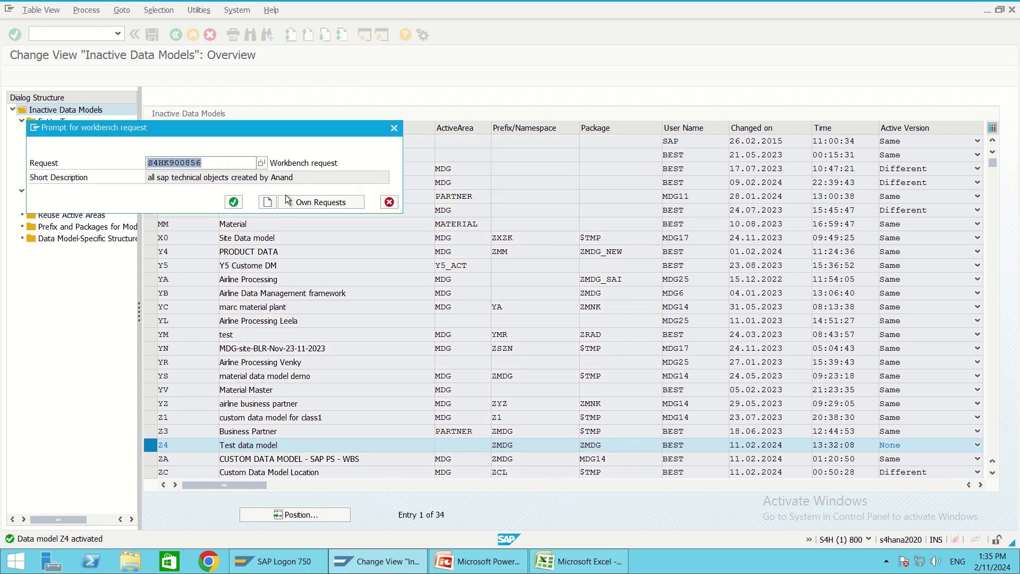
left_click(234, 202)
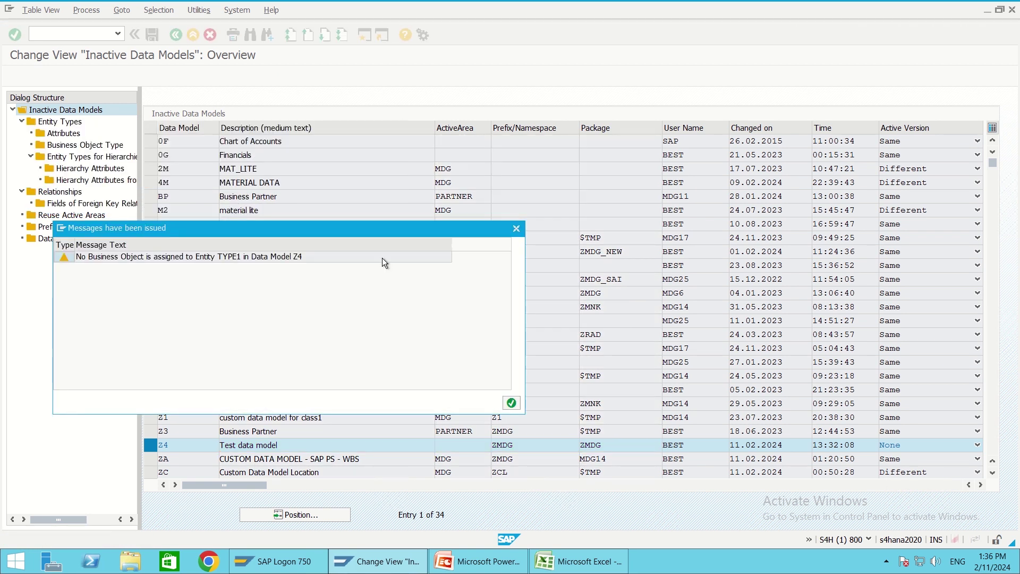
left_click(513, 403)
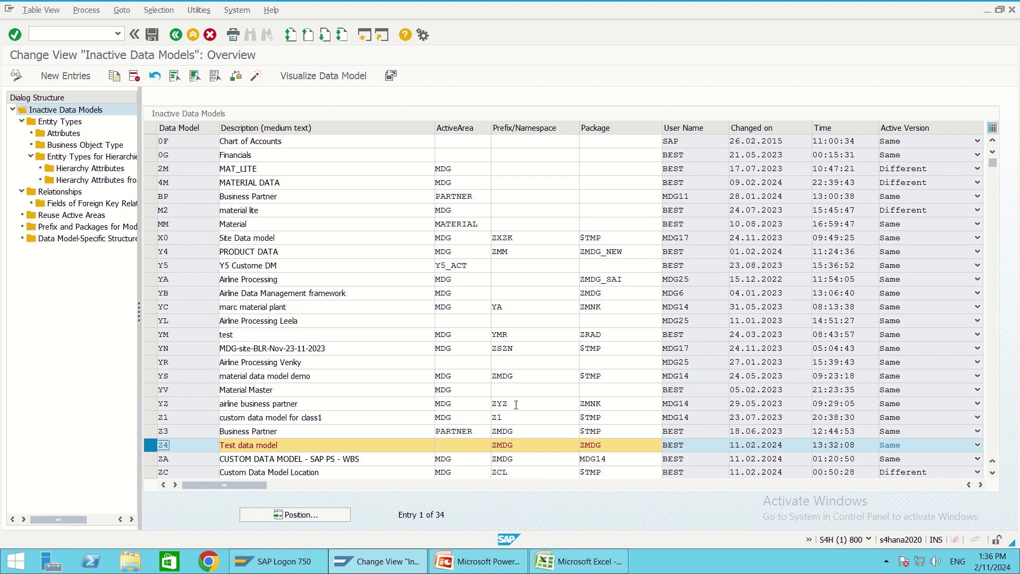
- Open a new SAP session, run transaction mdg_data_model and list the generated tables for data model Z4
left_click(366, 34)
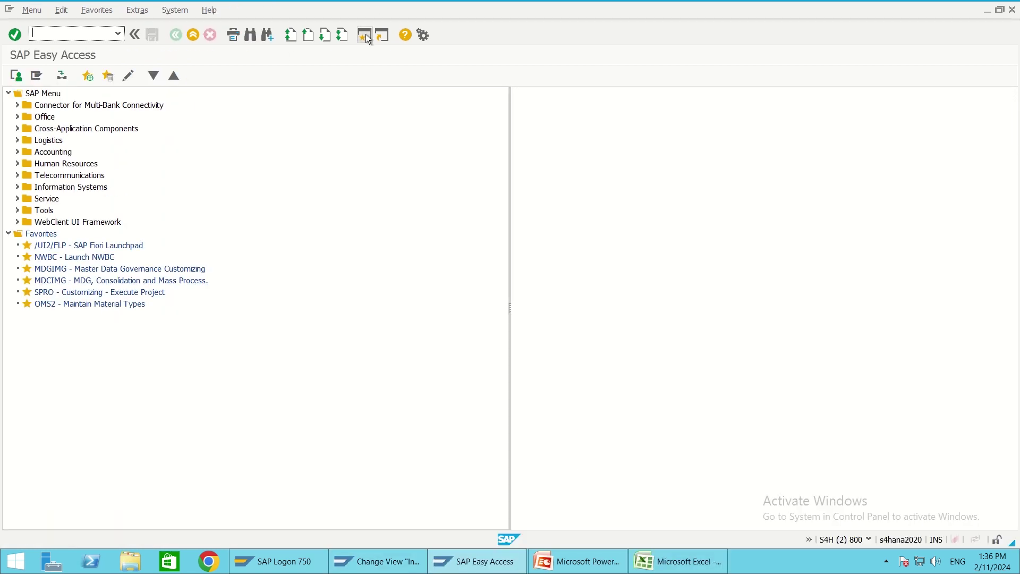
type("mdg_data_model")
key("Return")
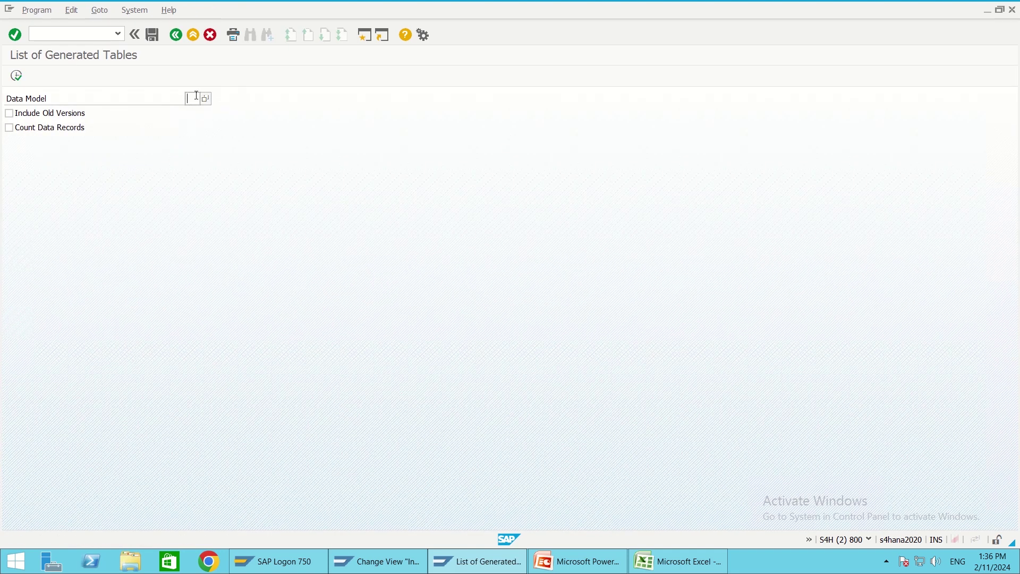
type("Z4")
left_click(16, 76)
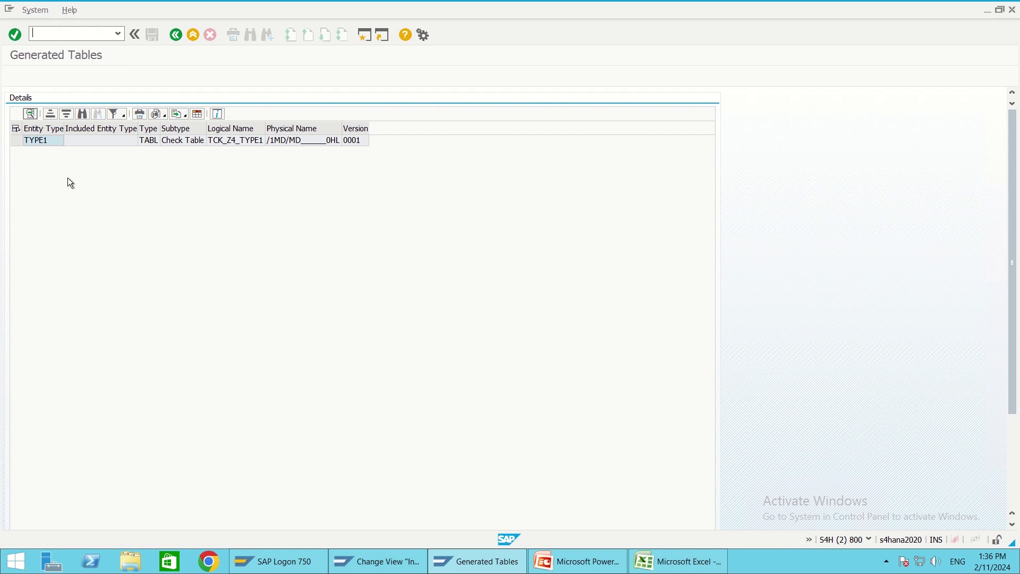
- Open the generated check table for TYPE1 and highlight its short description
double_click(47, 142)
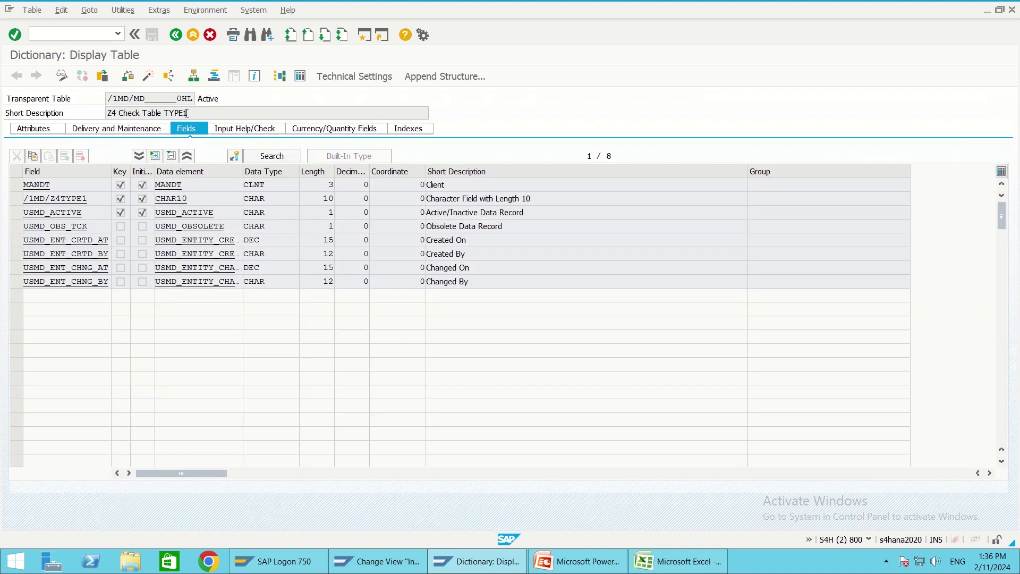
left_click_drag(186, 113, 99, 111)
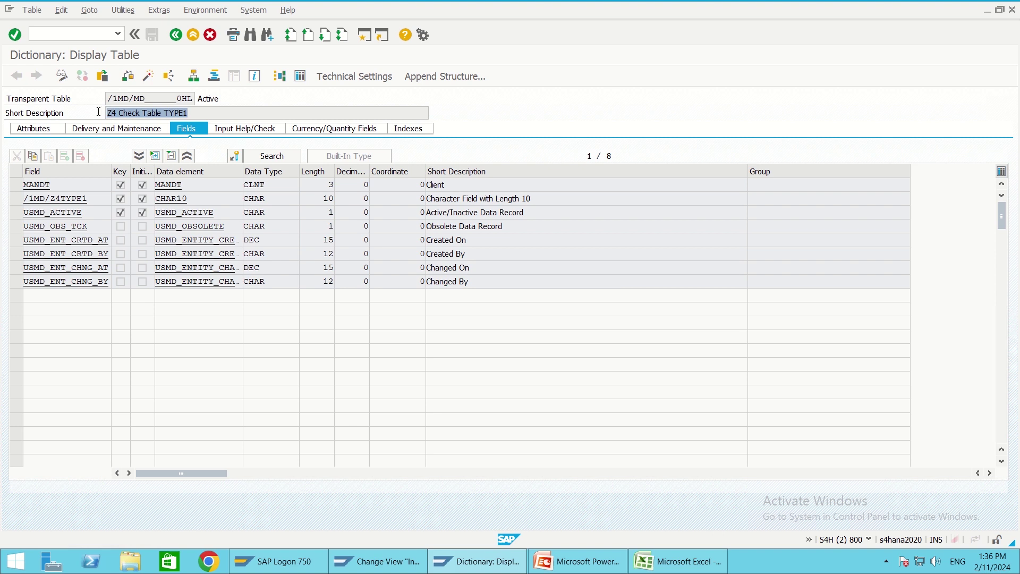
left_click(143, 107)
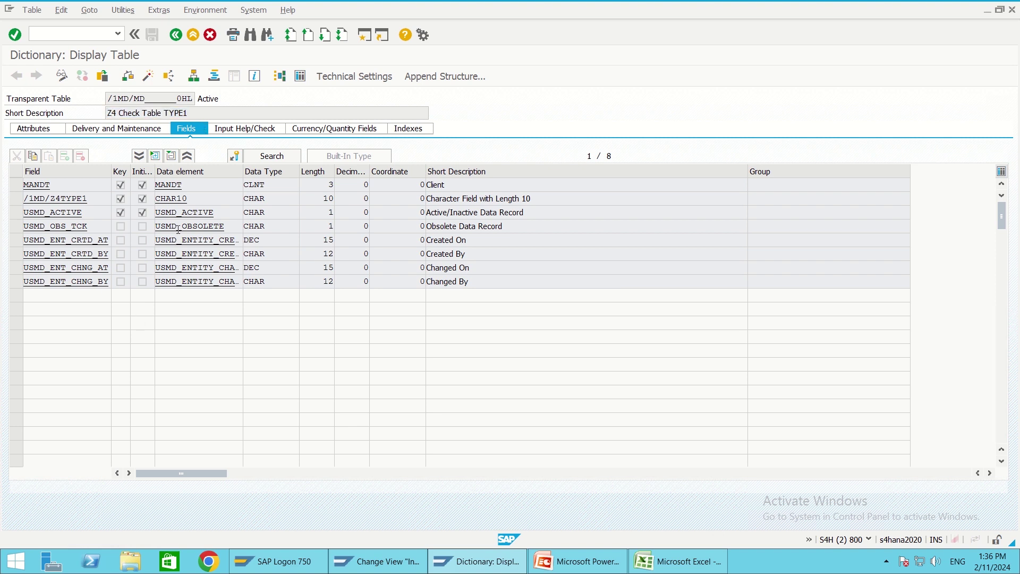
- Switch to PowerPoint to show the "Types of entities" slide
key("alt+Tab")
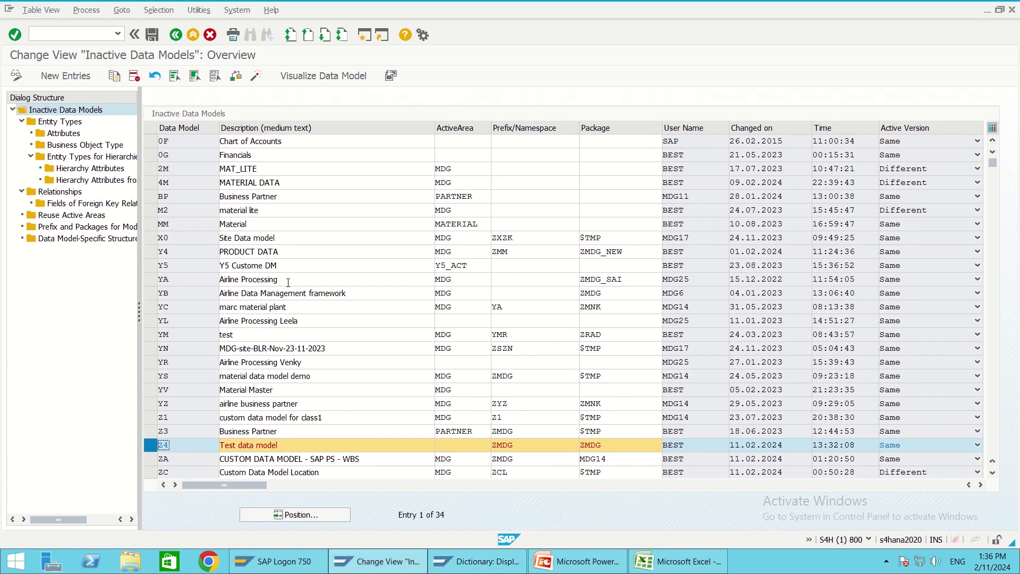
key("alt+Tab")
key("alt+Tab")
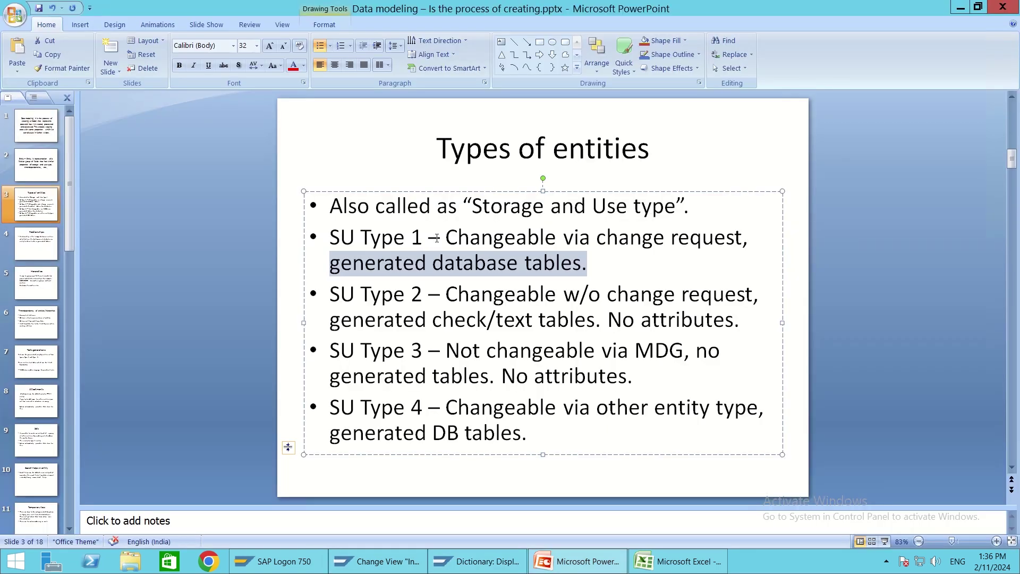
- Highlight the SU Type 1 description and the "SU Type 2" label on the "Types of entities" slide
left_click(447, 237)
left_click_drag(447, 237, 585, 266)
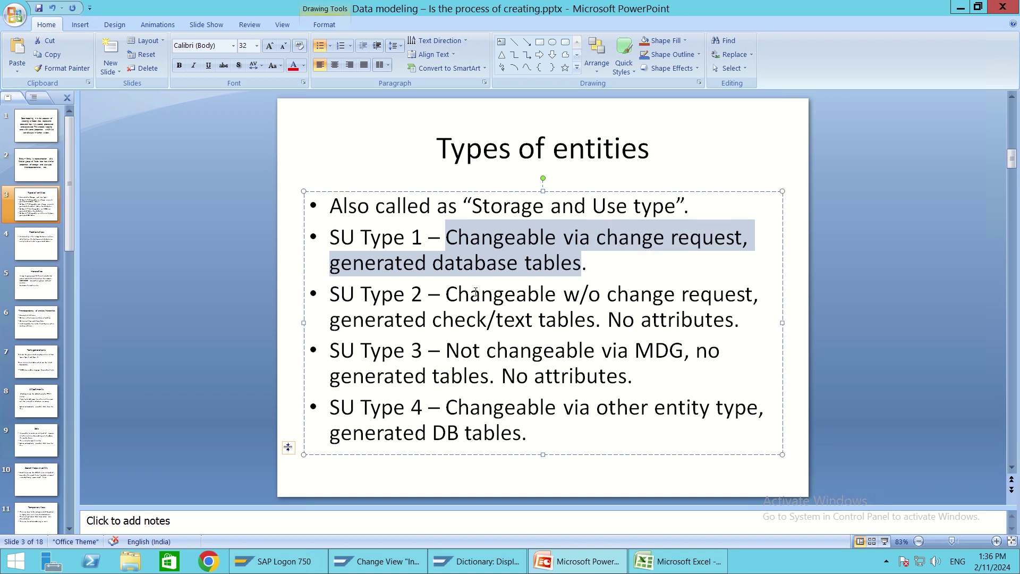
left_click(469, 294)
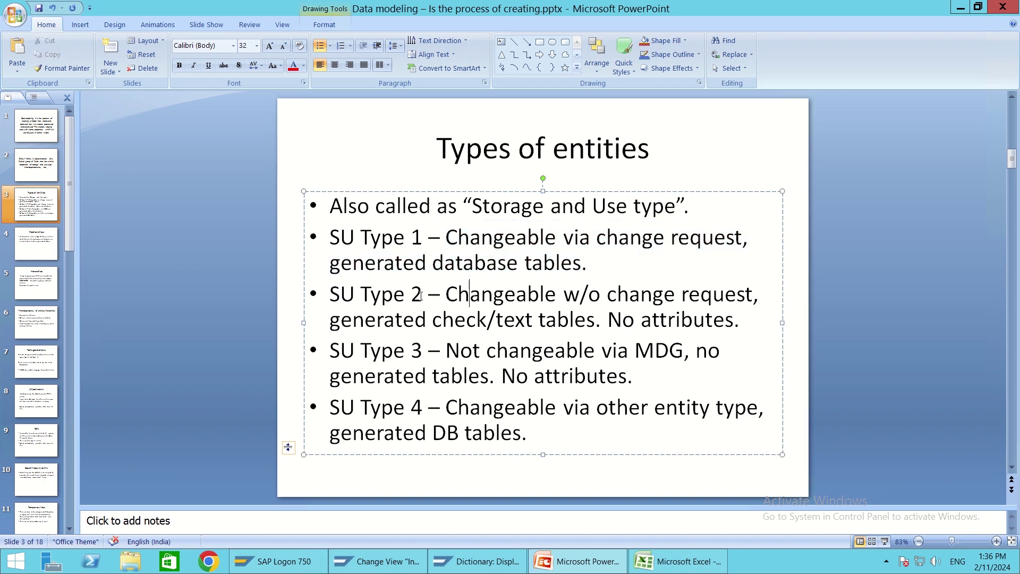
left_click_drag(428, 294, 337, 294)
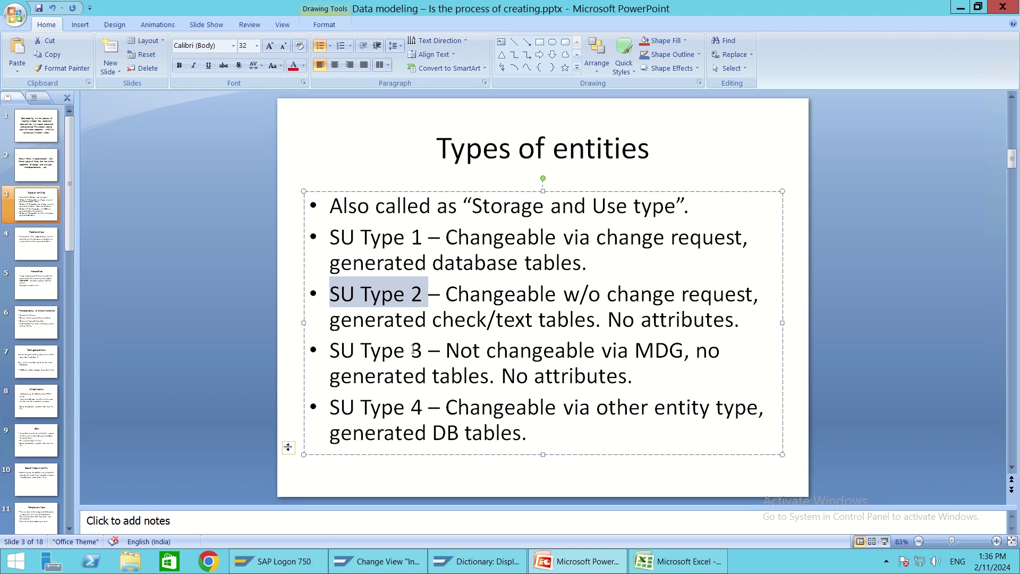
- Switch to SAP and add entity type TYPE2 to data model Z4 with storage/use type "Changeable w/o Change Request; Generated Check/Text Tables"
key("alt+Tab")
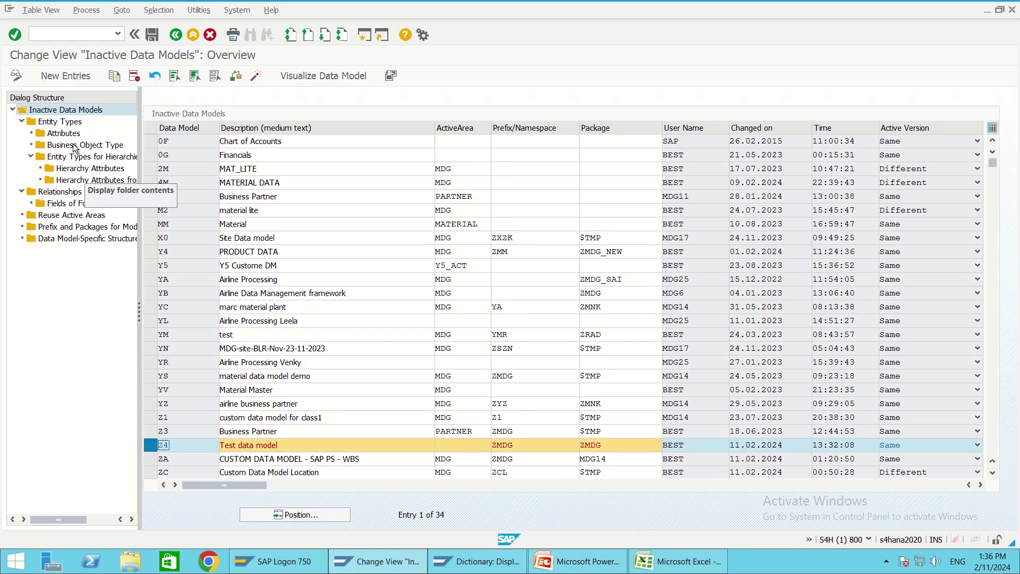
double_click(59, 121)
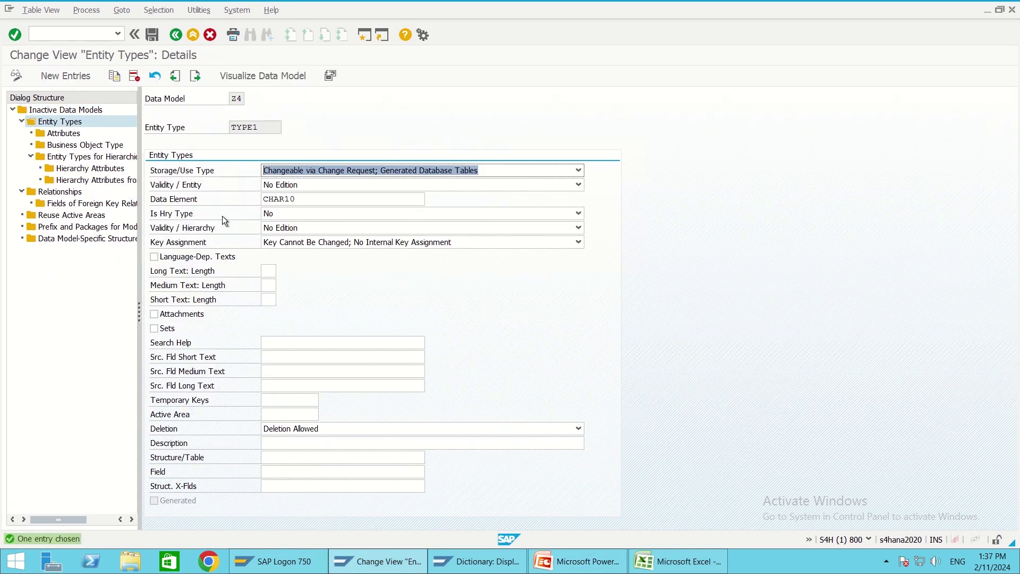
left_click(72, 72)
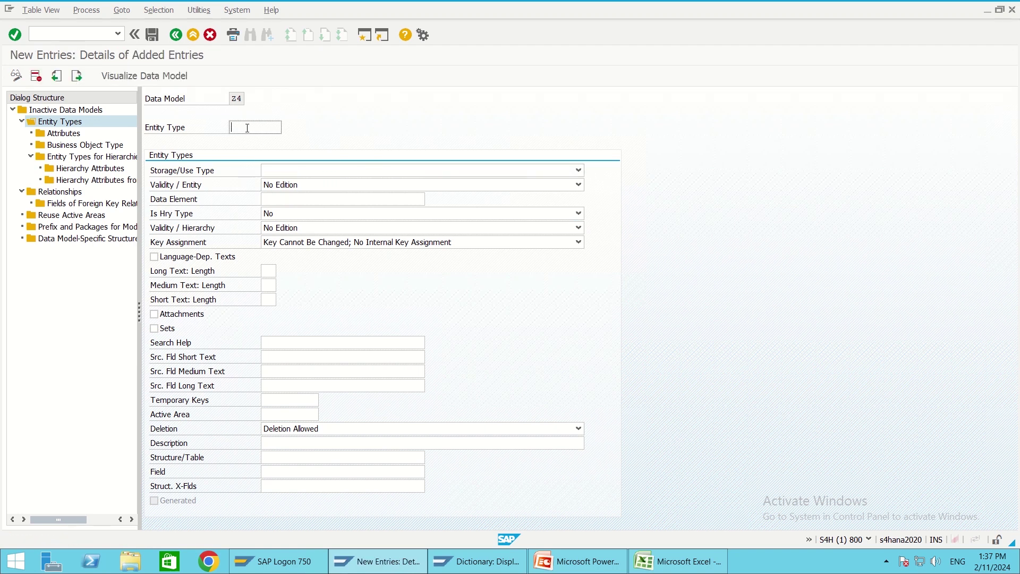
type("TYPE2")
left_click(301, 173)
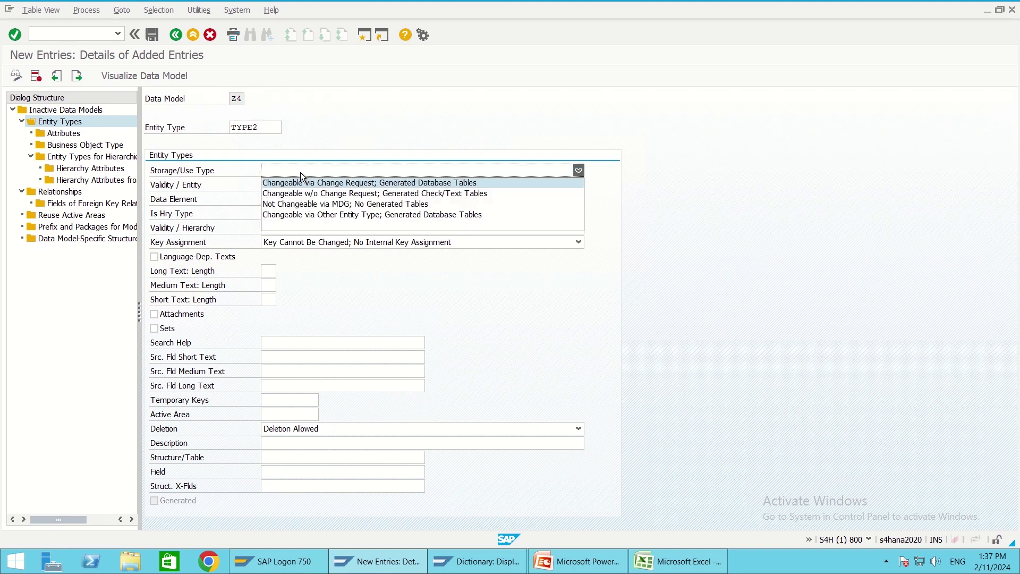
left_click(304, 194)
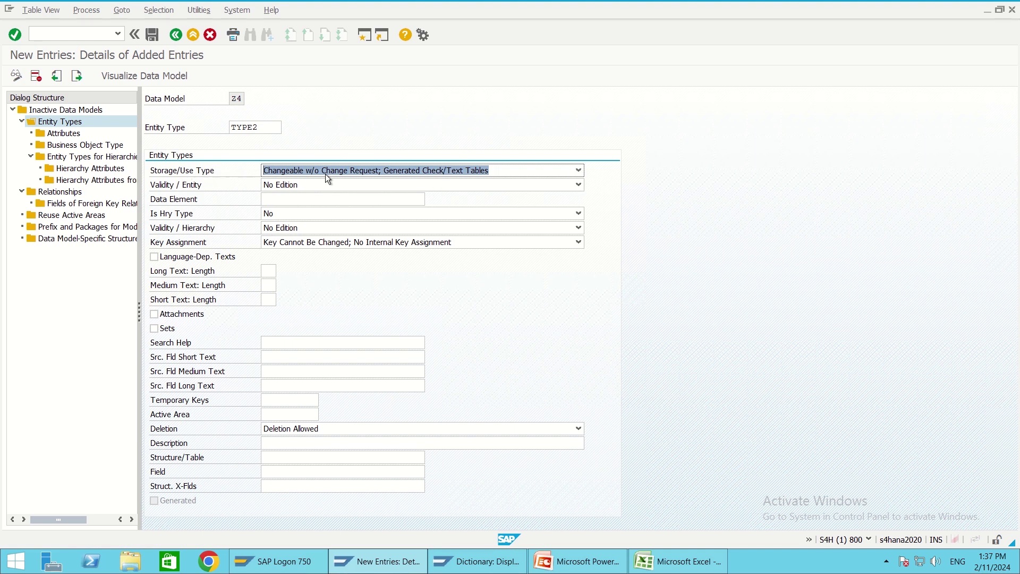
- Set TYPE2's data element to CHAR10 and save the changes despite the issued message
left_click(276, 200)
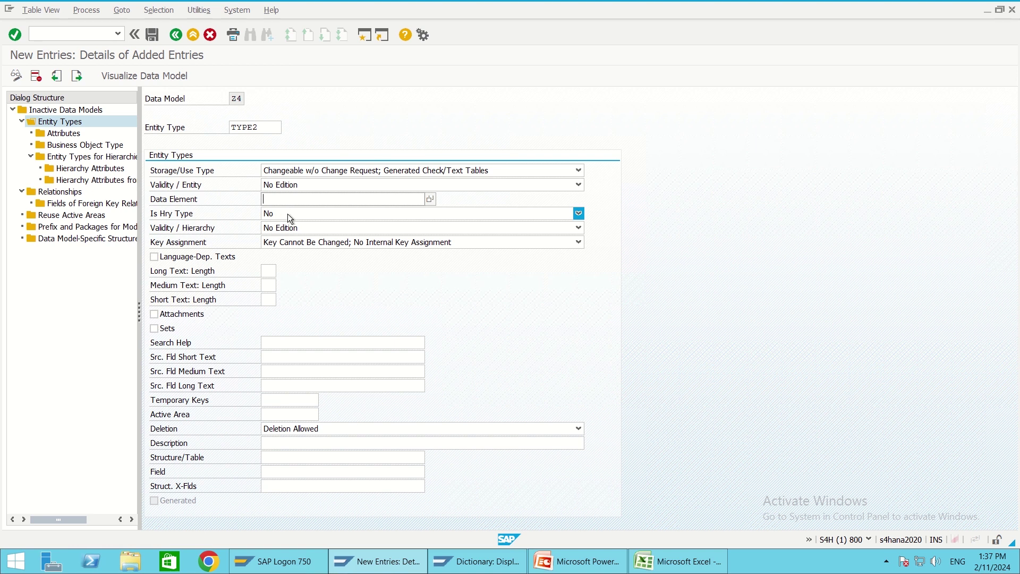
type("CHAR")
key("Return")
left_click(152, 34)
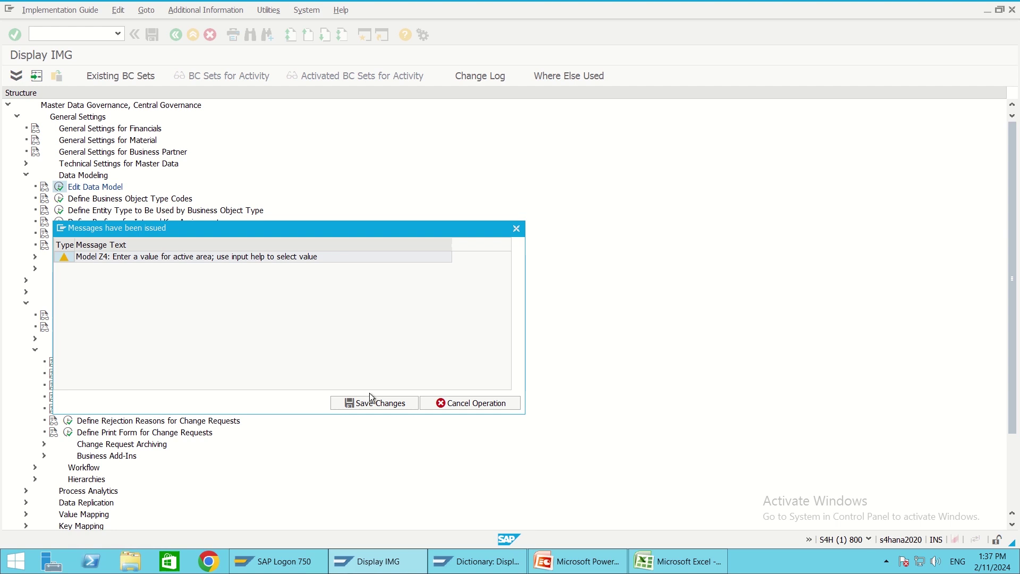
left_click(370, 400)
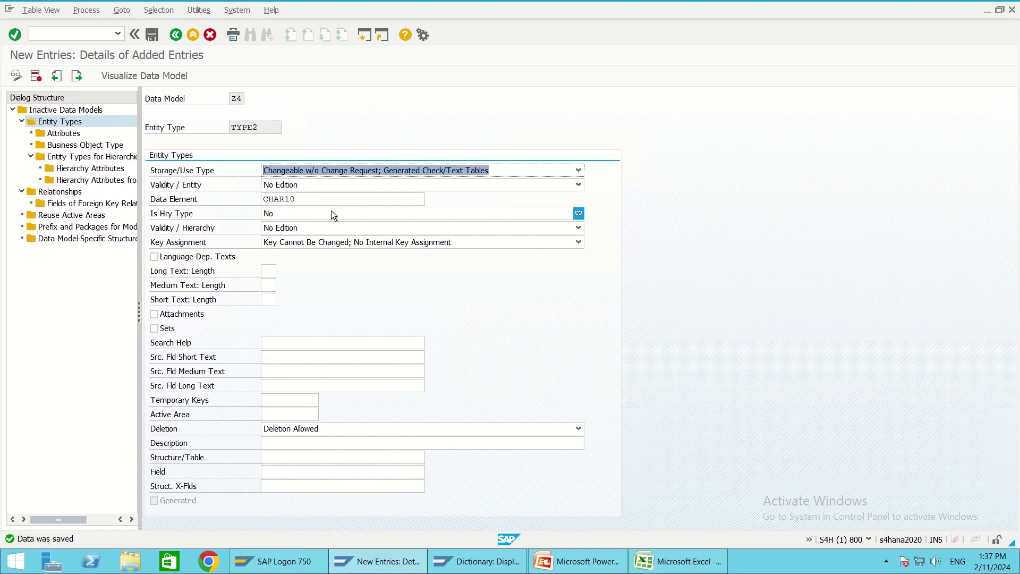
- Clear TYPE2's data element, try to save the entity type without one, and dismiss the message list
left_click(304, 201)
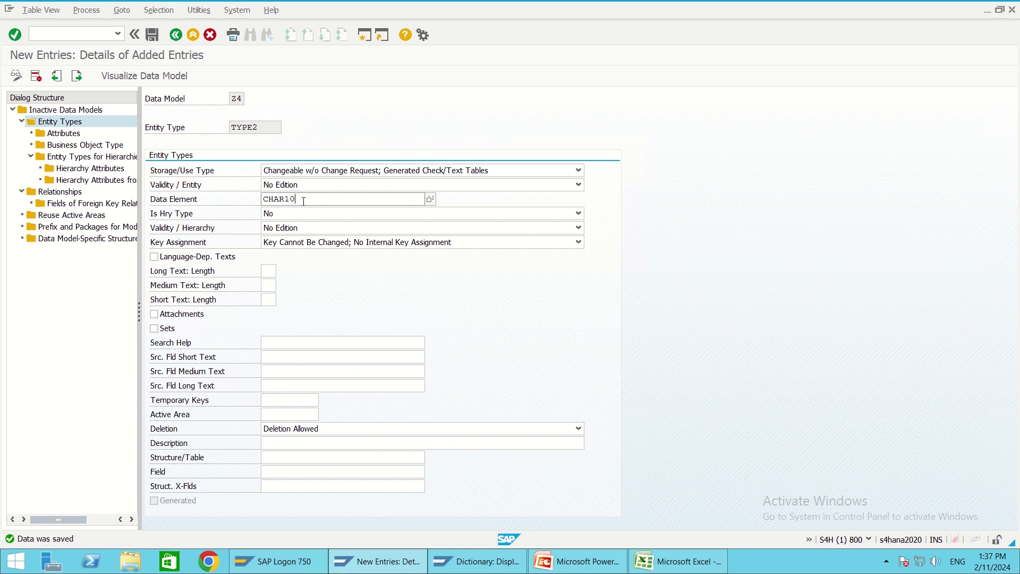
key("BackSpace")
key("BackSpace")
key("BackSpace")
key("BackSpace")
key("BackSpace")
key("BackSpace")
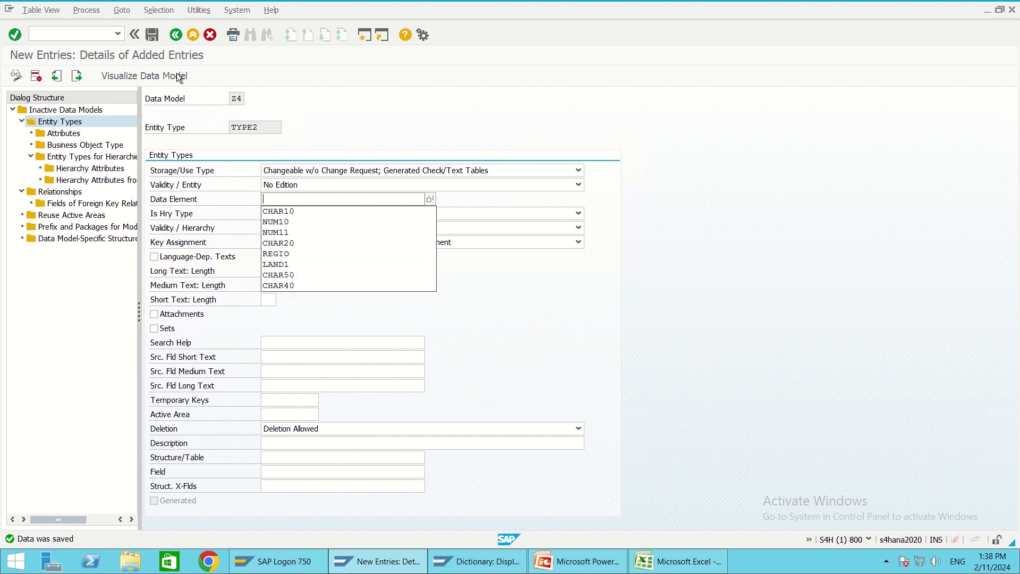
left_click(153, 35)
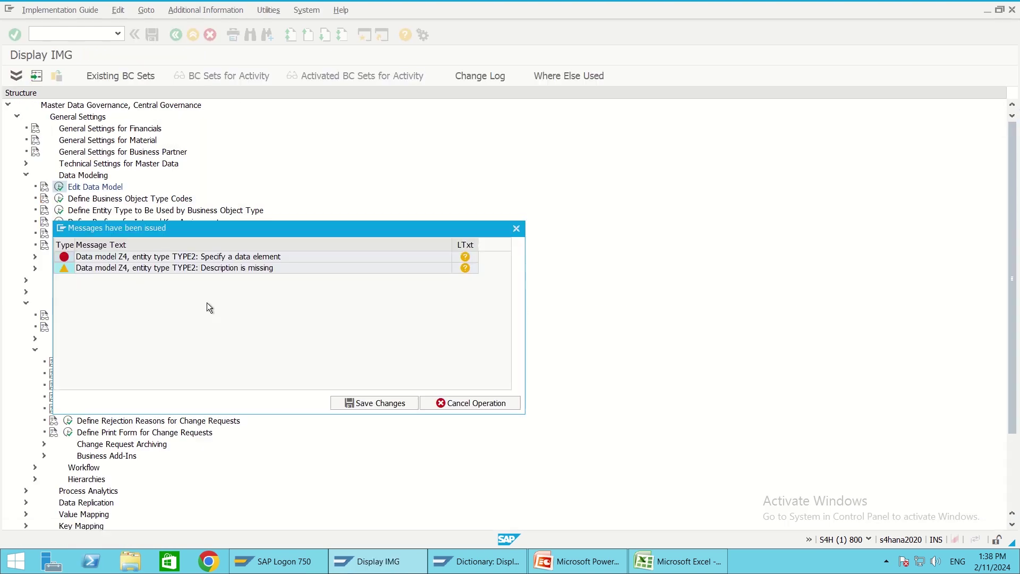
left_click(515, 230)
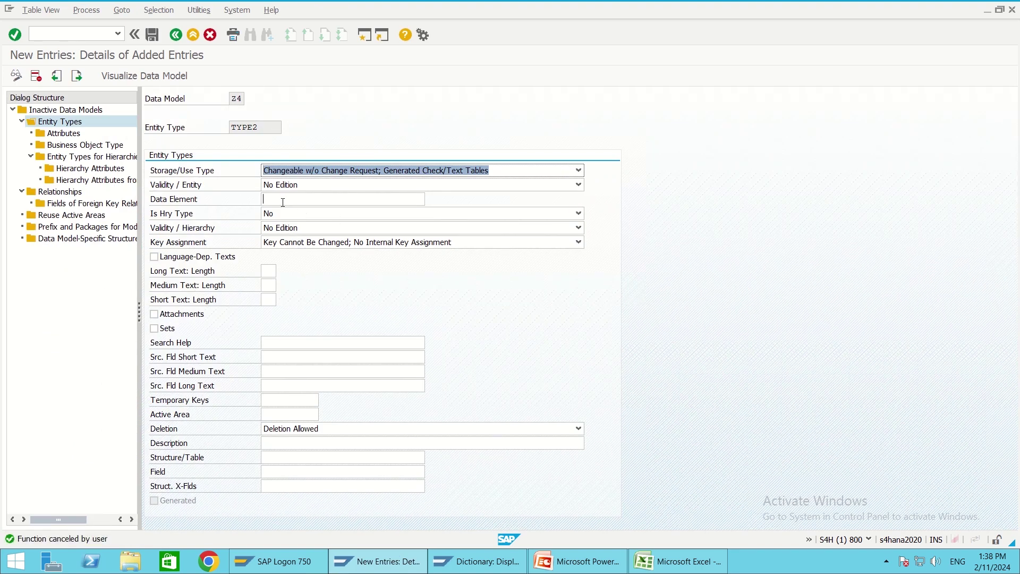
- Set TYPE2's data element to CHAR15 and save the changes to the data model
left_click(282, 202)
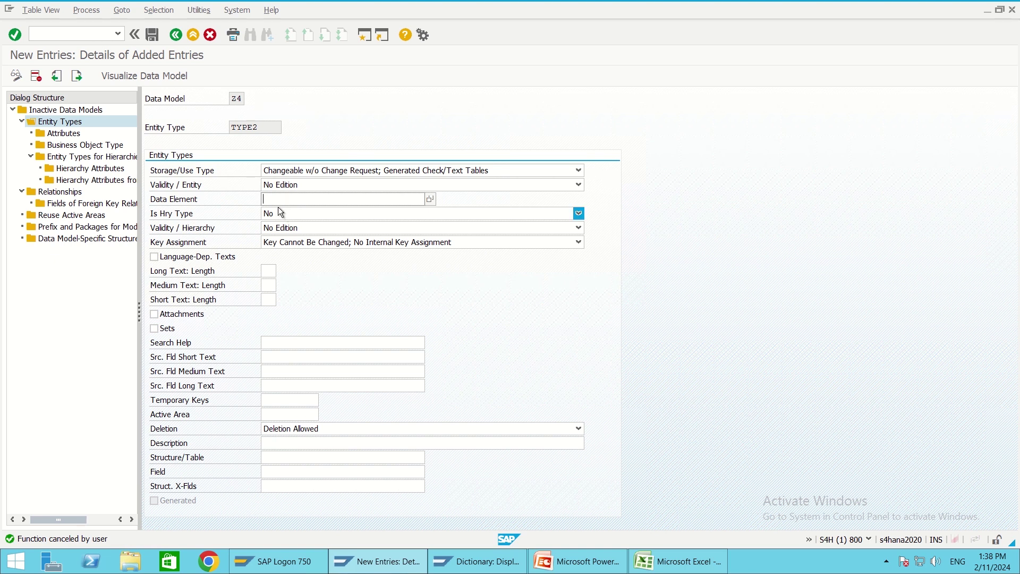
type("CHAR15")
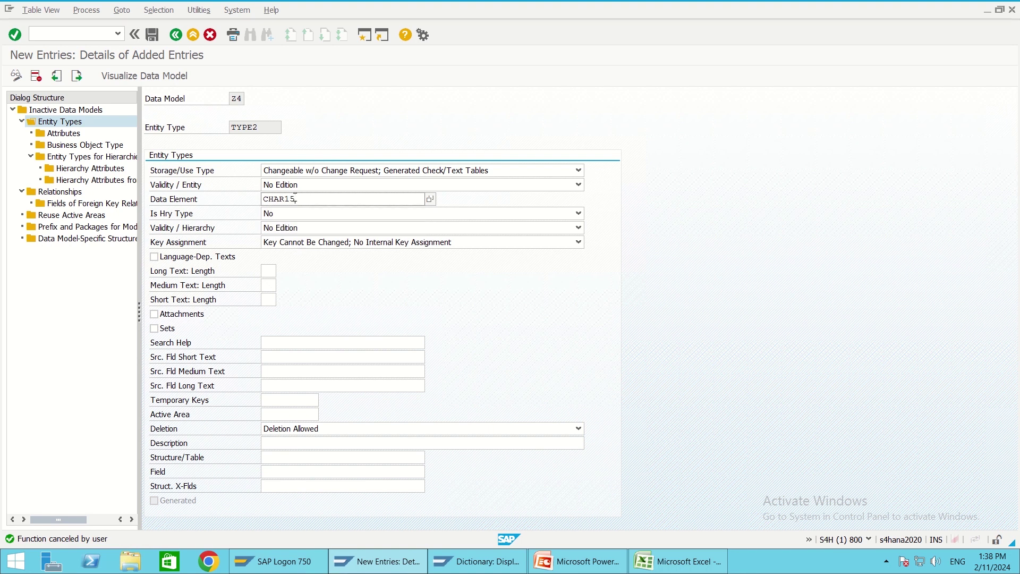
key("Return")
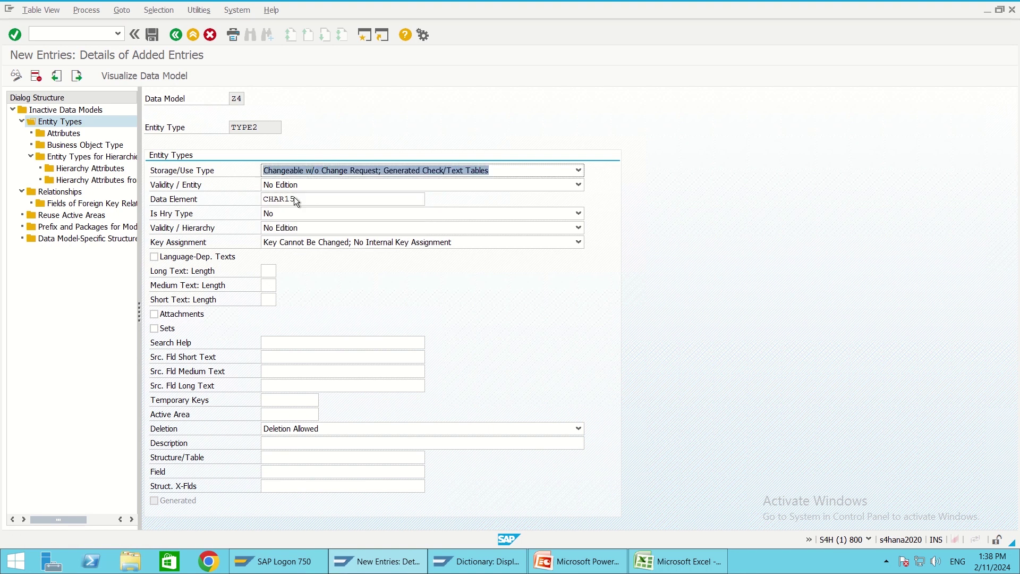
left_click(146, 34)
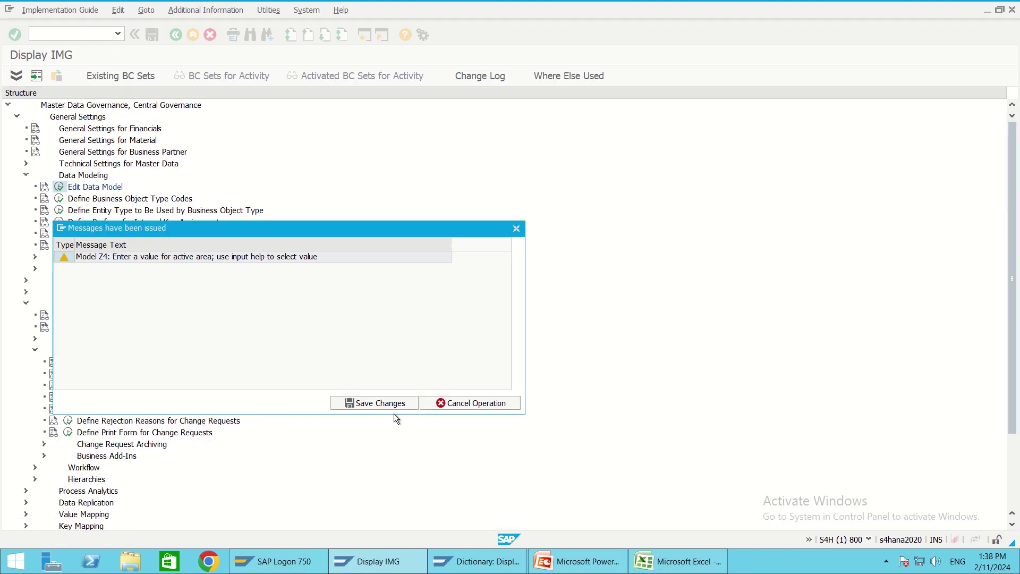
left_click(380, 402)
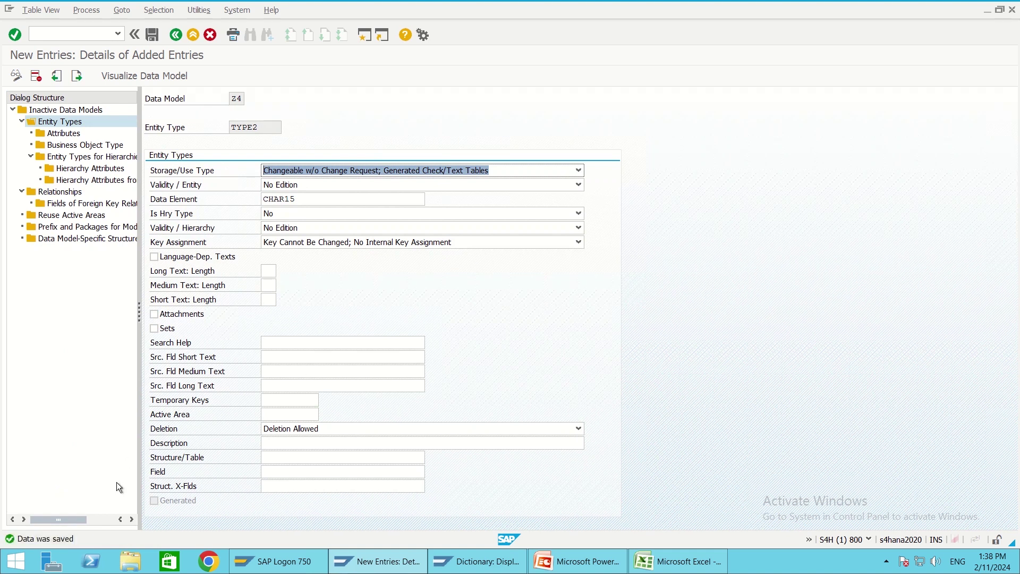
- Switch to the SAP session displaying the TYPE1 check table and go back to SAP Easy Access
key("alt+Tab")
key("alt+Tab")
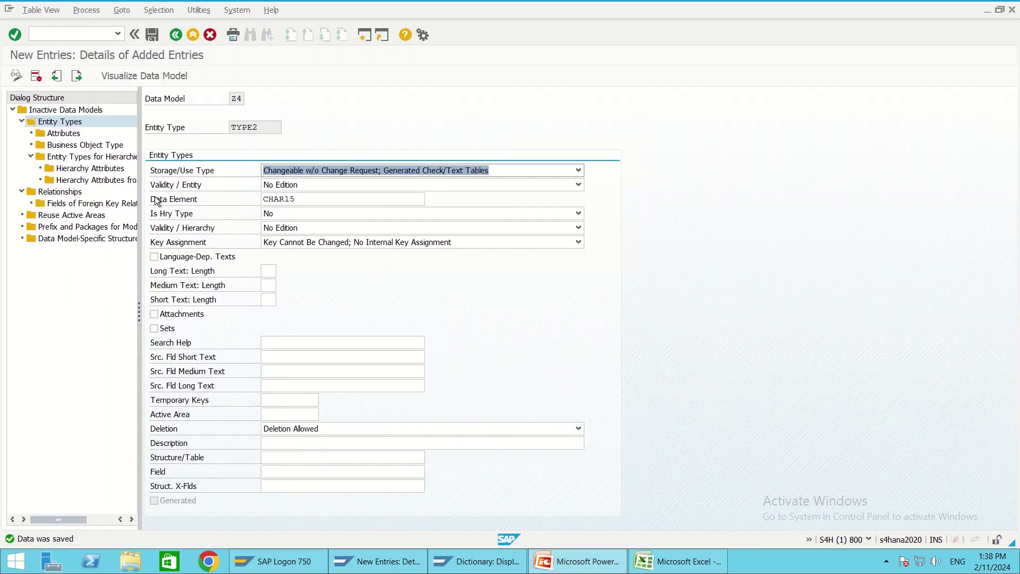
key("alt+Tab")
key("alt+Tab")
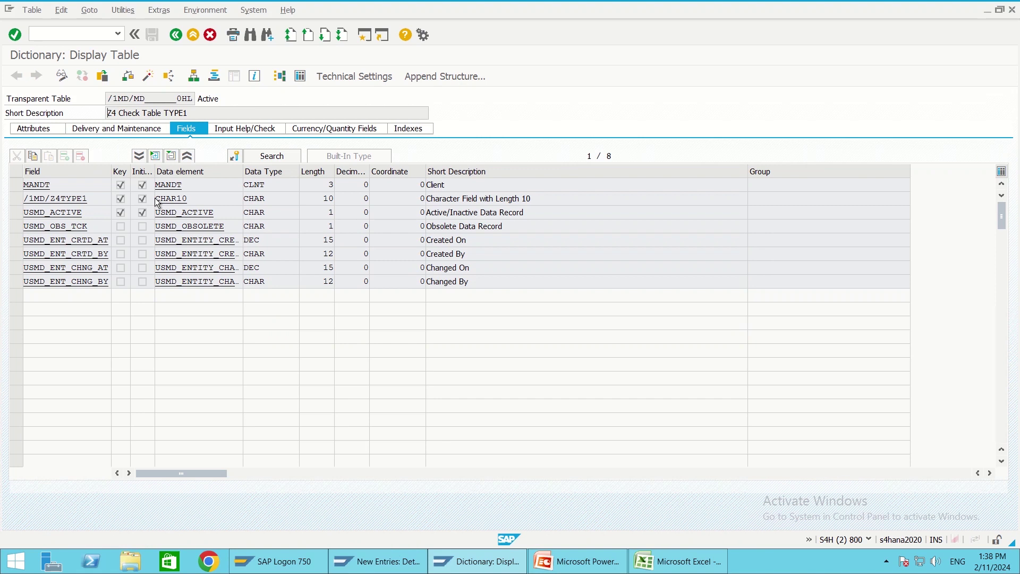
key("alt+Tab")
key("alt+shift+Tab")
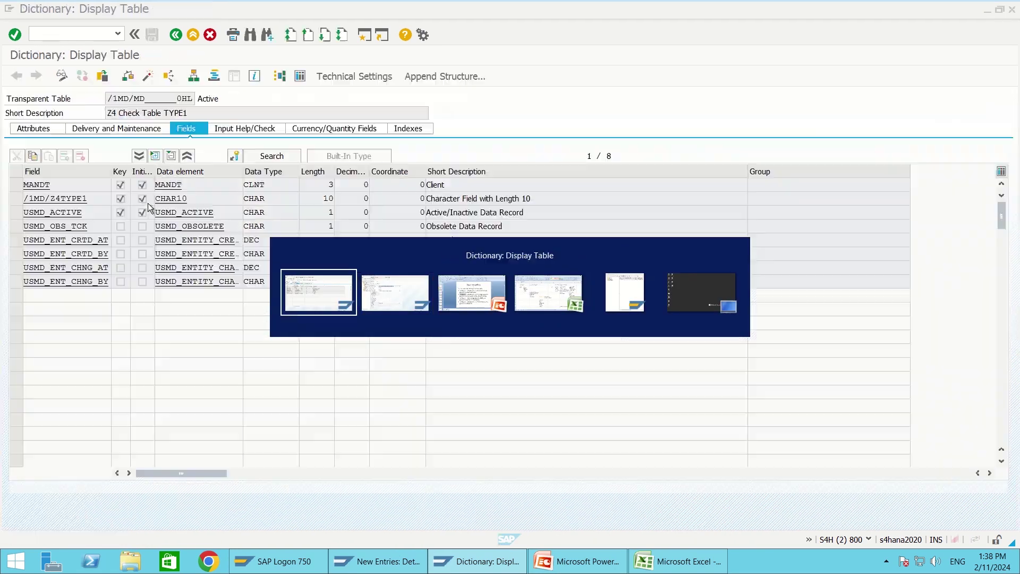
key("alt+Tab")
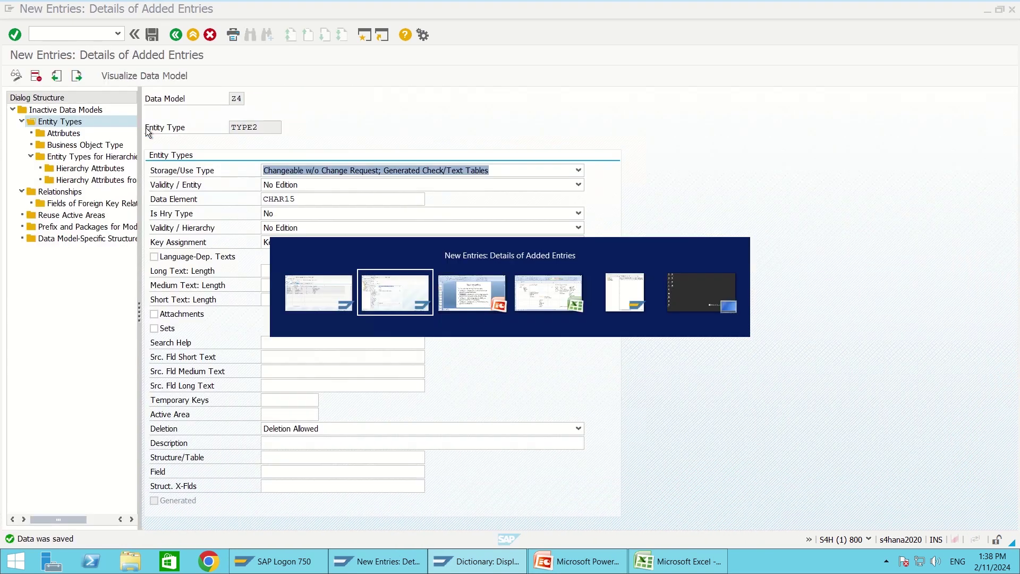
key("alt+shift+Tab")
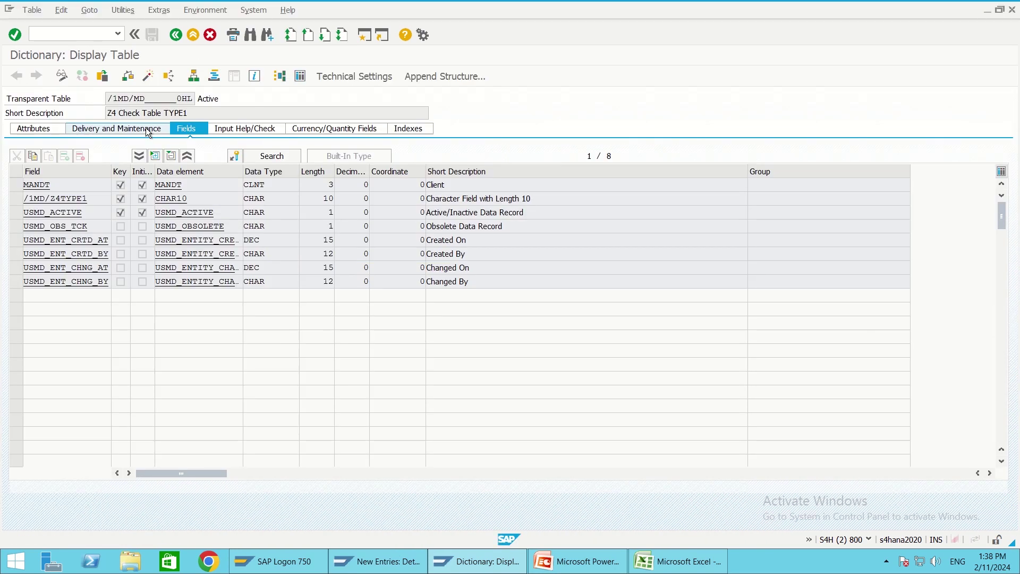
left_click(176, 35)
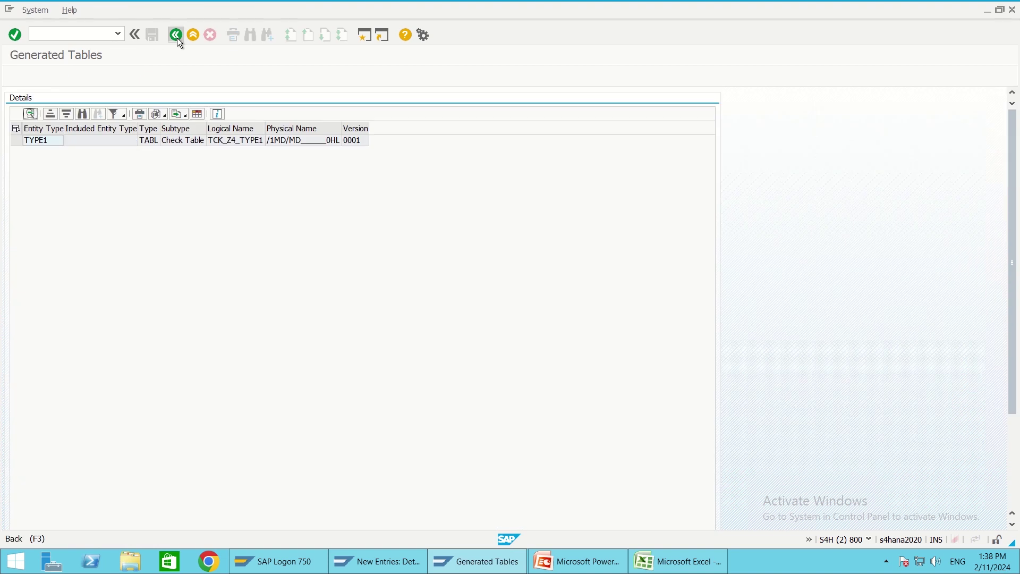
left_click(177, 35)
left_click(14, 82)
left_click(176, 35)
left_click(176, 35)
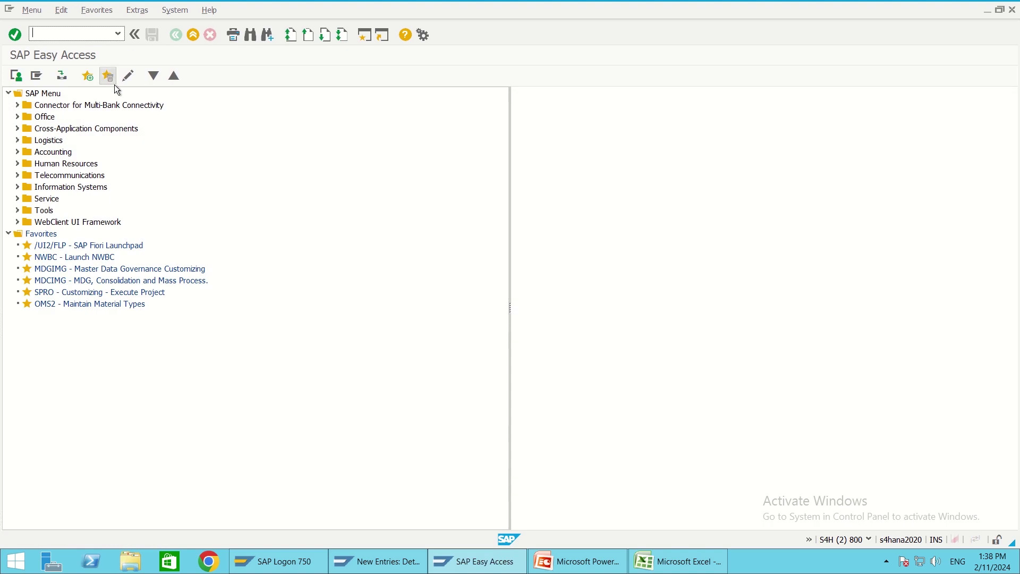
- Run transaction mdg_data_model again and list the generated tables for data model Z4
key("Down")
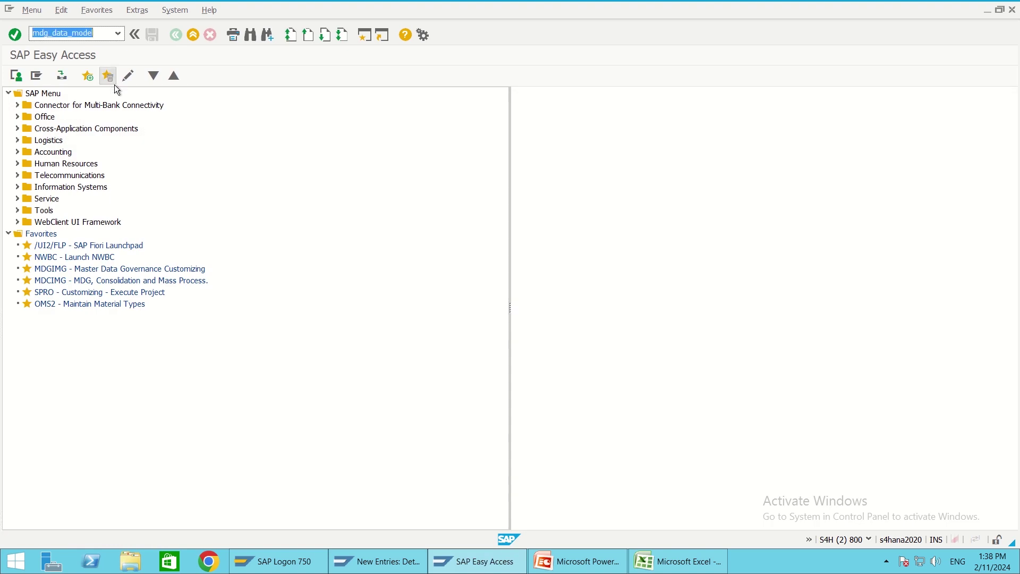
key("Return")
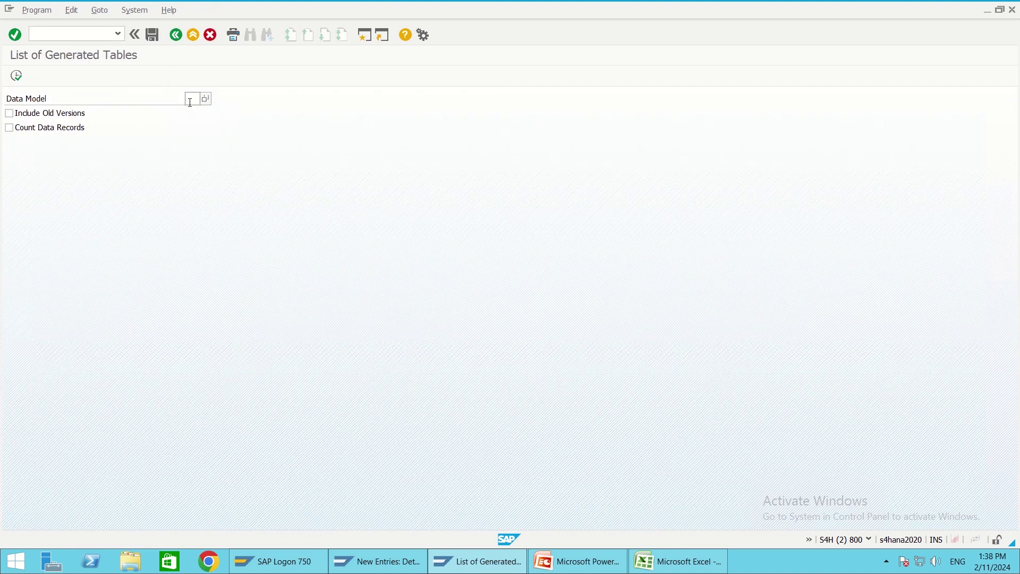
left_click(190, 101)
left_click(194, 106)
left_click(16, 76)
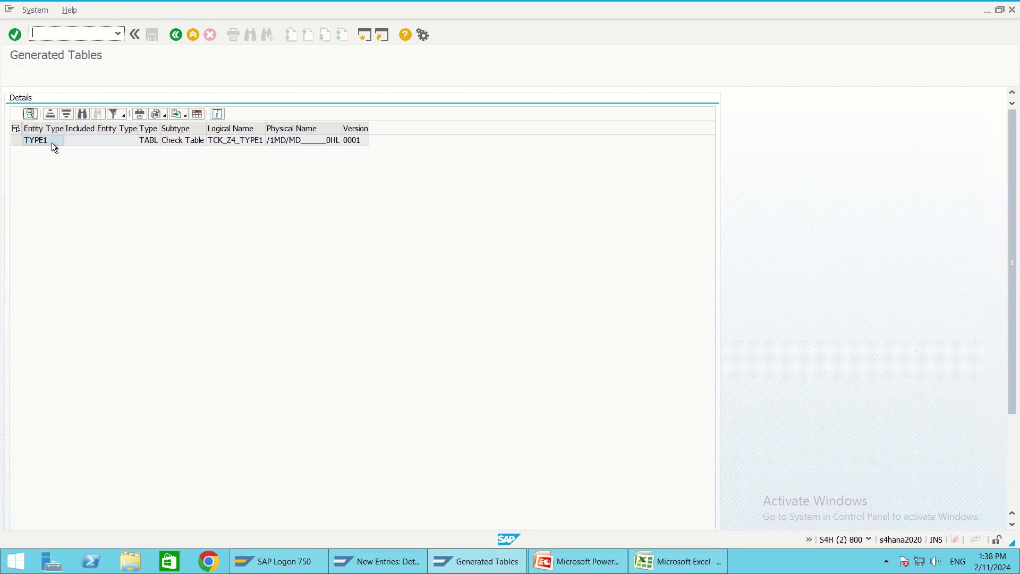
- Return to the data model maintenance session and activate data model Z4 with the proposed workbench request
key("alt+Tab")
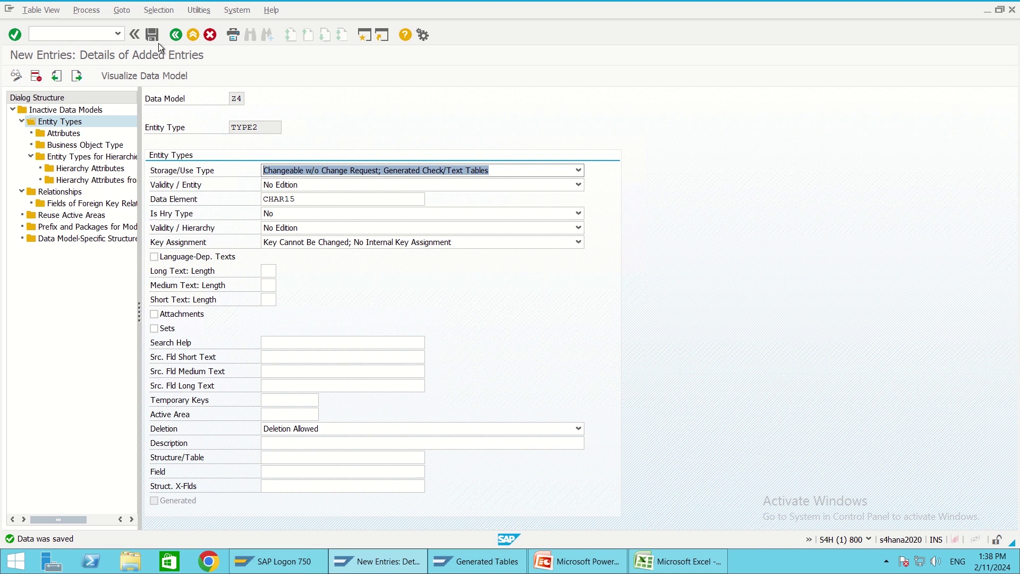
left_click(48, 110)
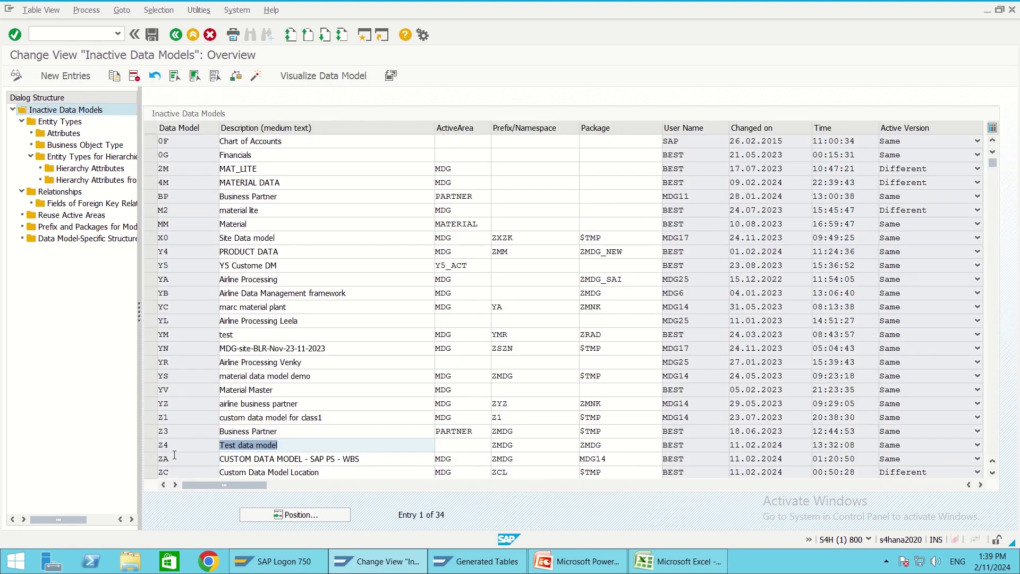
left_click(151, 445)
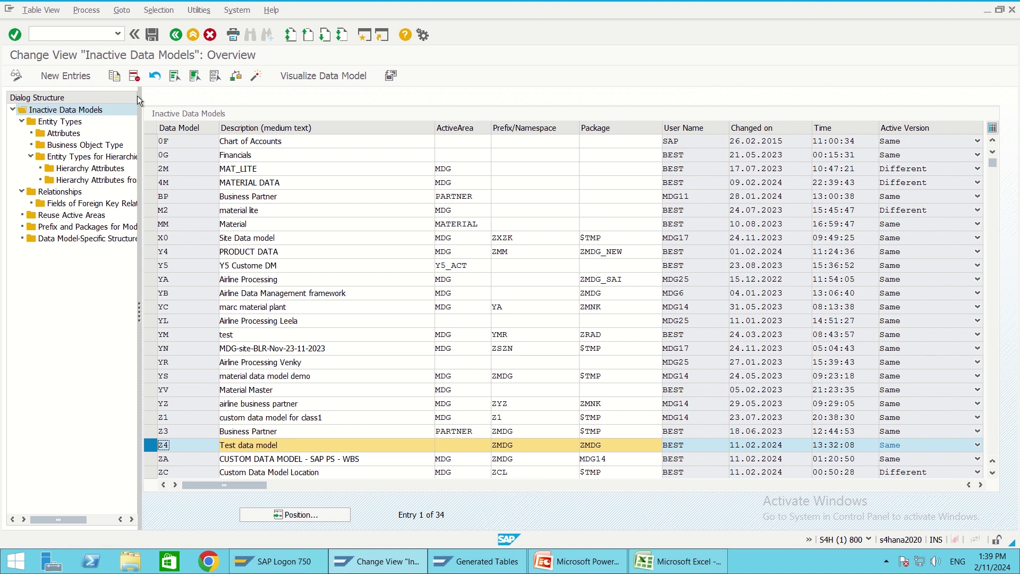
left_click(257, 78)
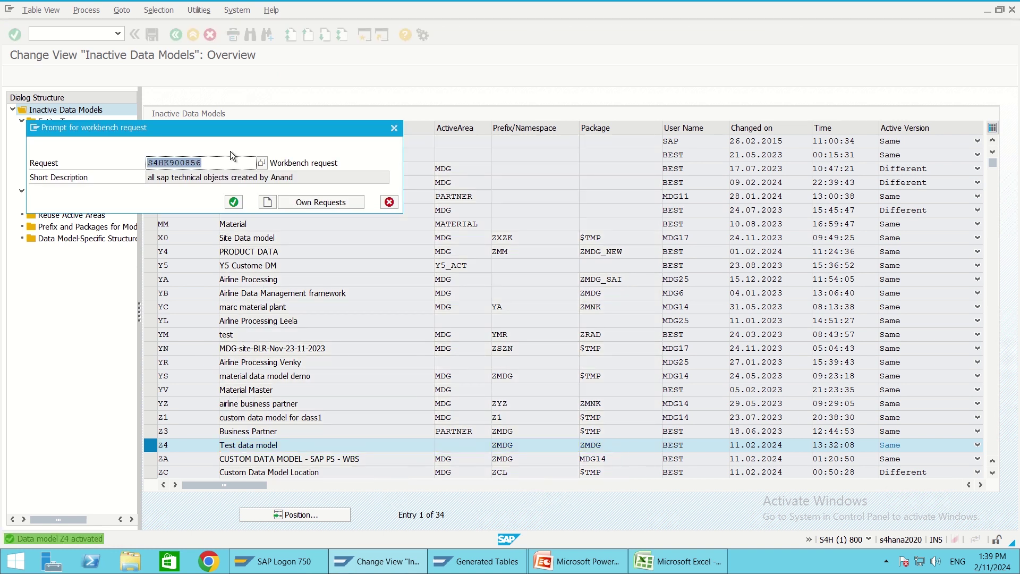
left_click(234, 202)
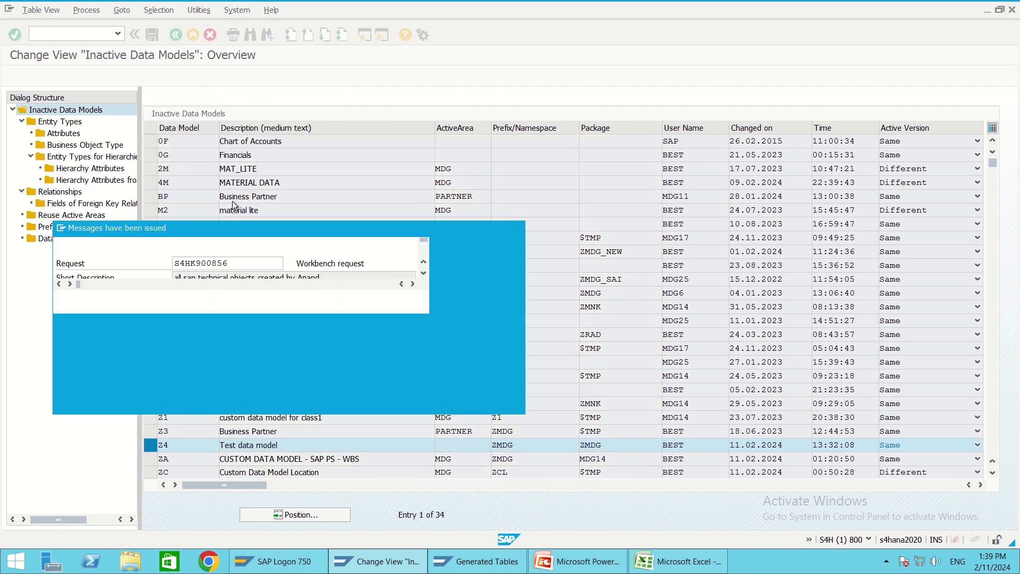
- Close the activation messages and list the generated tables for data model Z4 again in the other SAP session
left_click(512, 403)
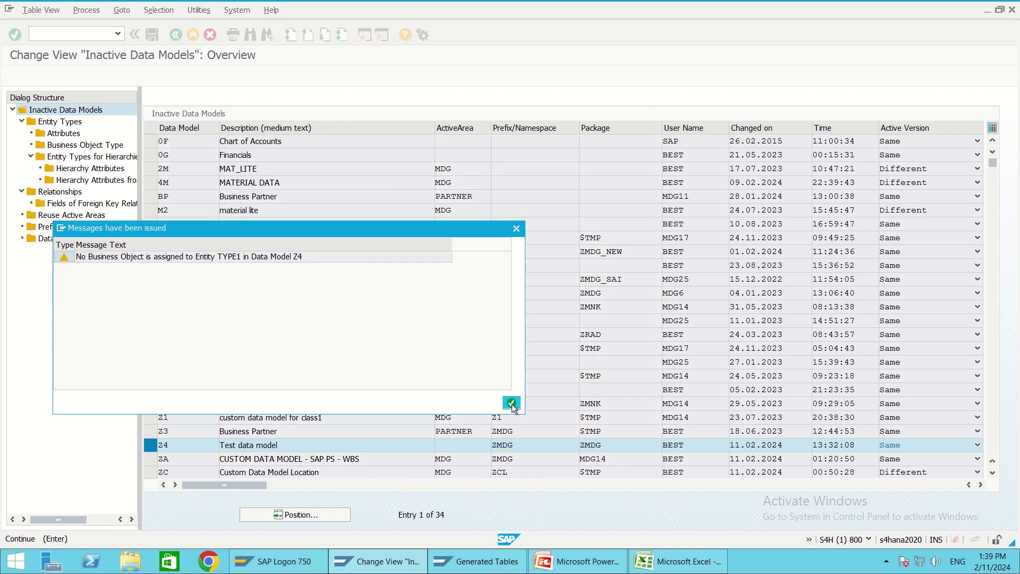
key("alt+Tab")
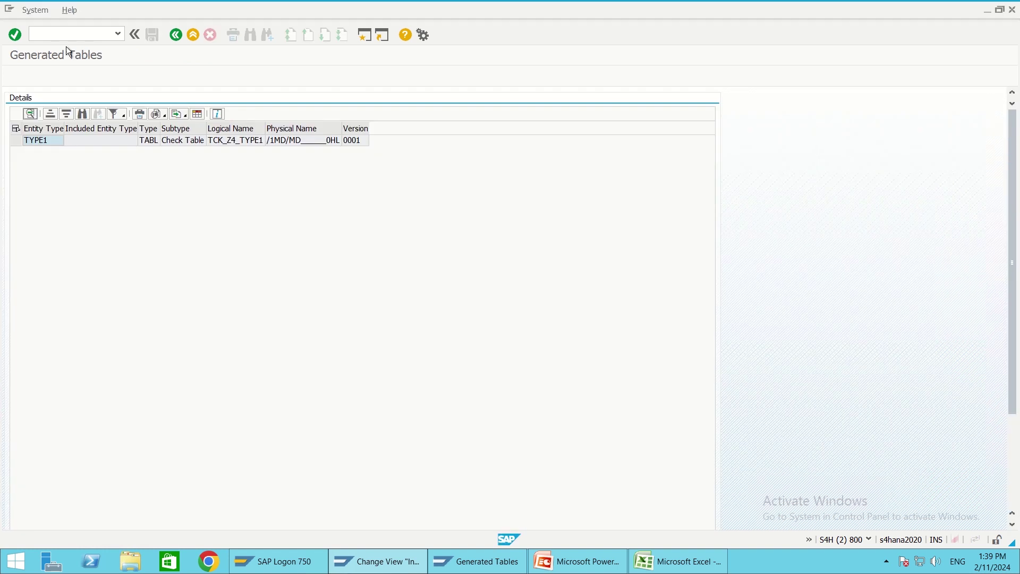
left_click(176, 38)
left_click(16, 76)
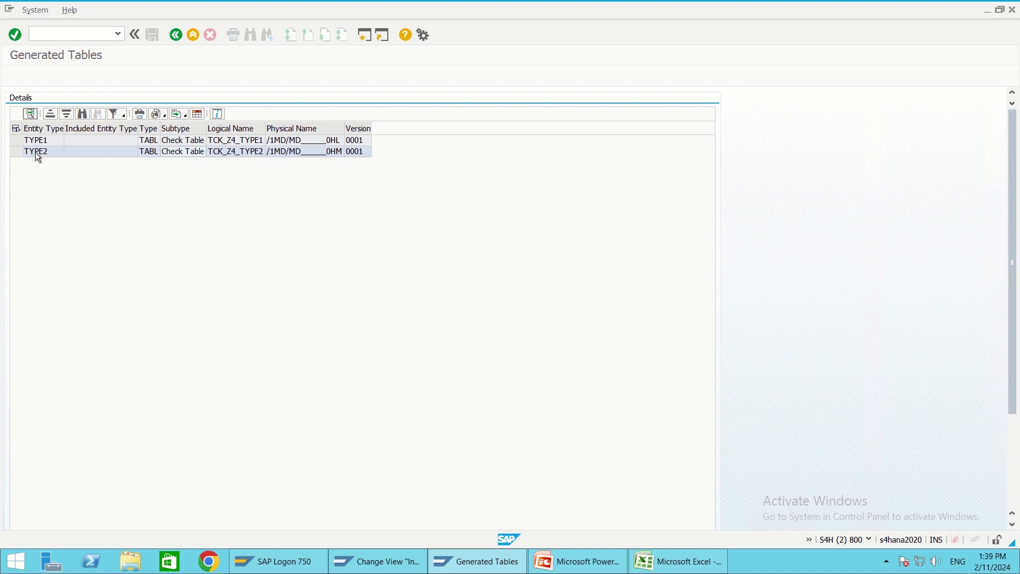
- Switch to the PowerPoint slide on types of entities and highlight "generated check/text tables" in the SU Type 2 bullet
key("alt+Tab")
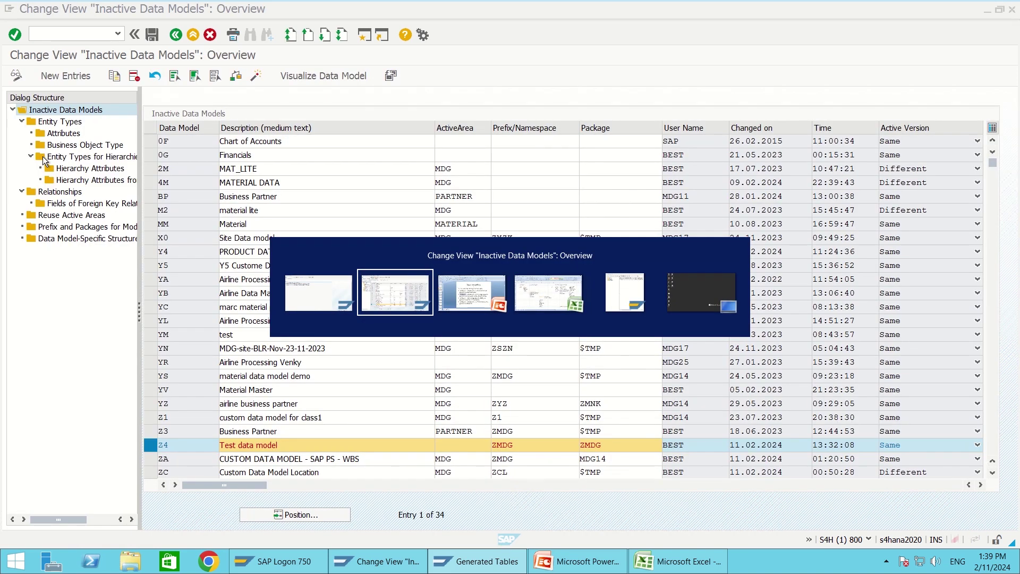
key("alt+Tab")
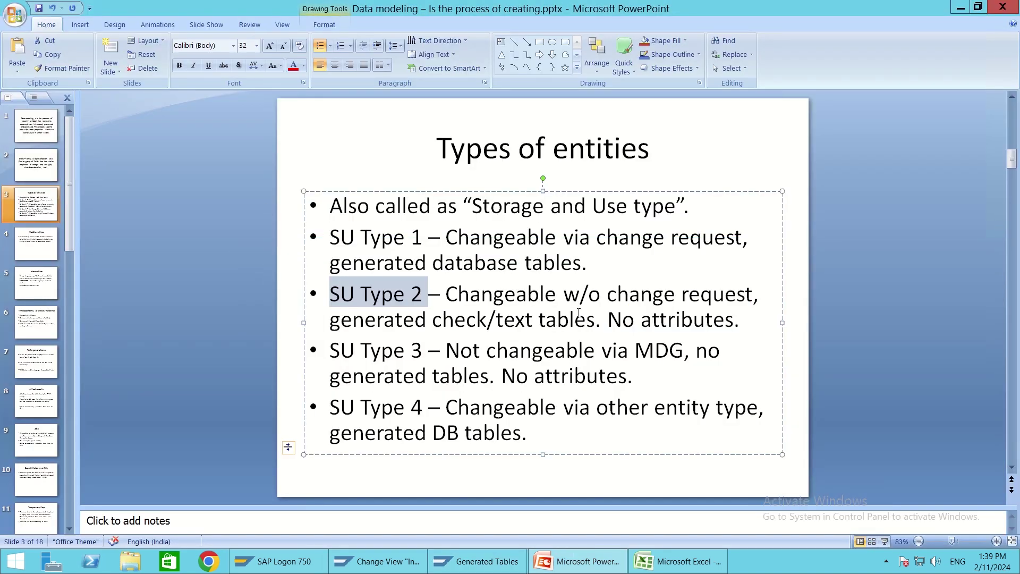
left_click_drag(596, 319, 341, 321)
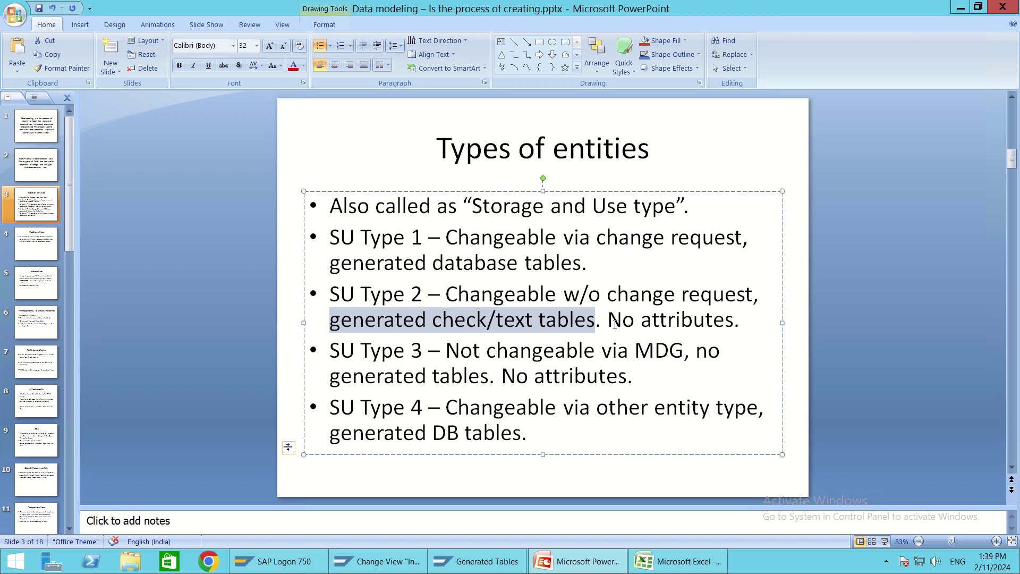
- Return to the SAP data model maintenance session and open the details of entity type TYPE2 in data model Z4
key("alt+Tab")
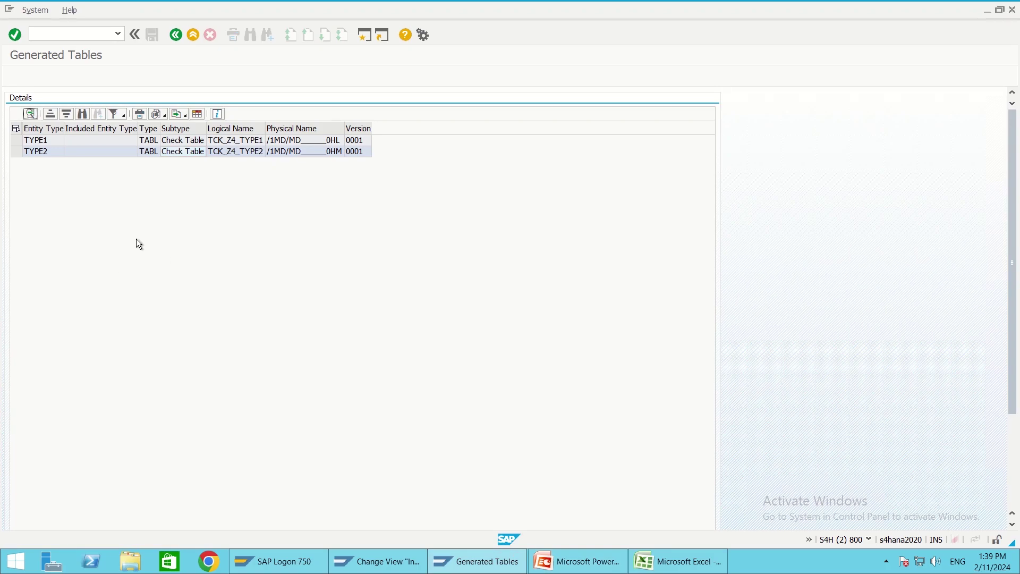
key("alt+Tab")
key("alt+Tab")
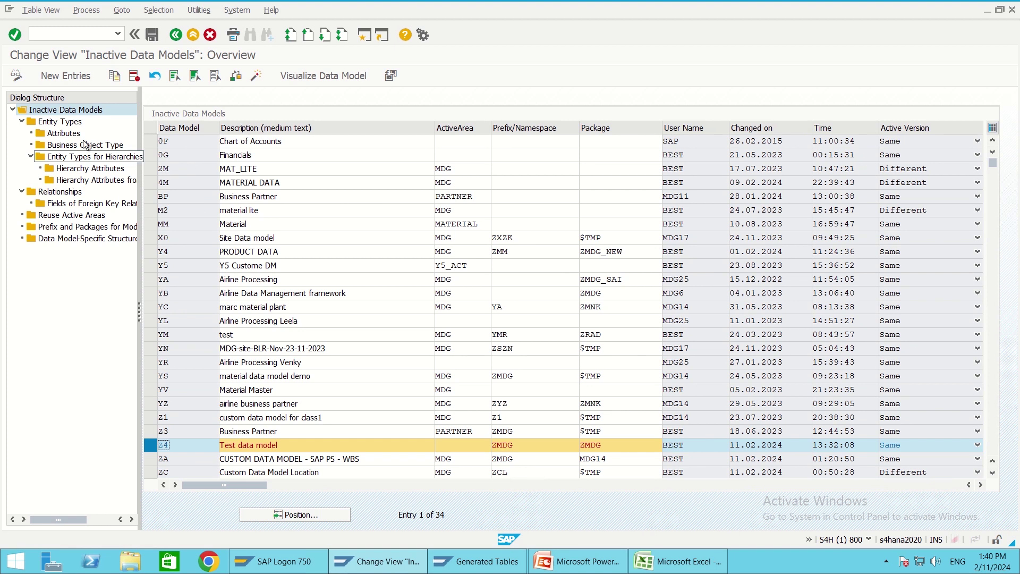
double_click(74, 123)
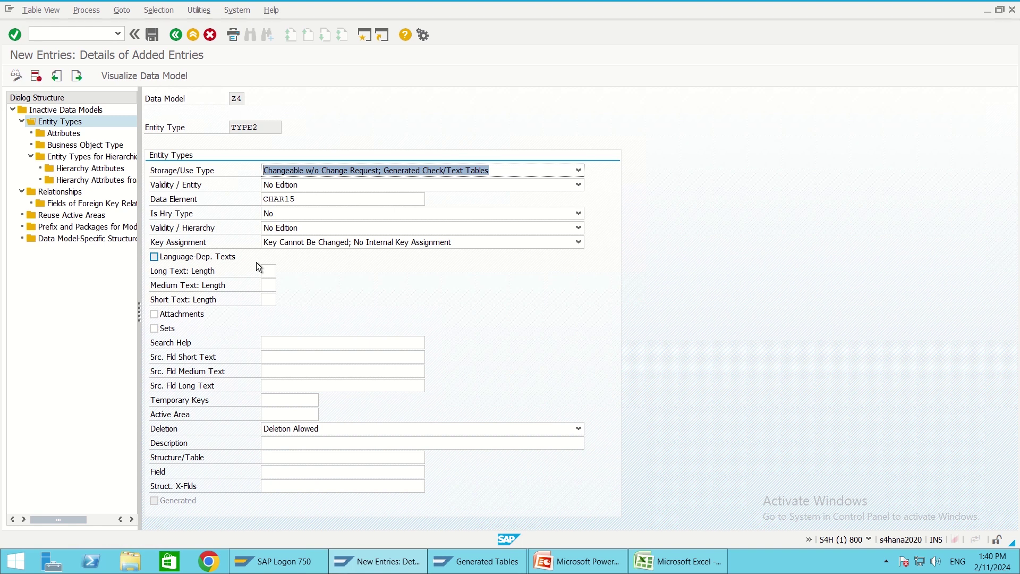
left_click(293, 201)
left_click(270, 127)
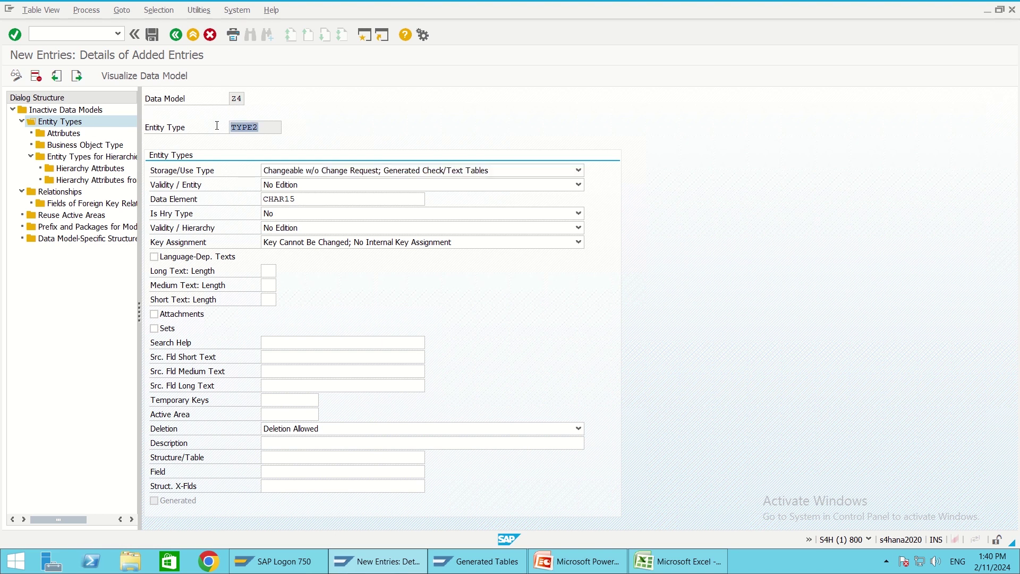
- Try to save a new attribute TEST with data element CHAR20 for entity type TYPE2, then dismiss the save dialog
left_click(61, 136)
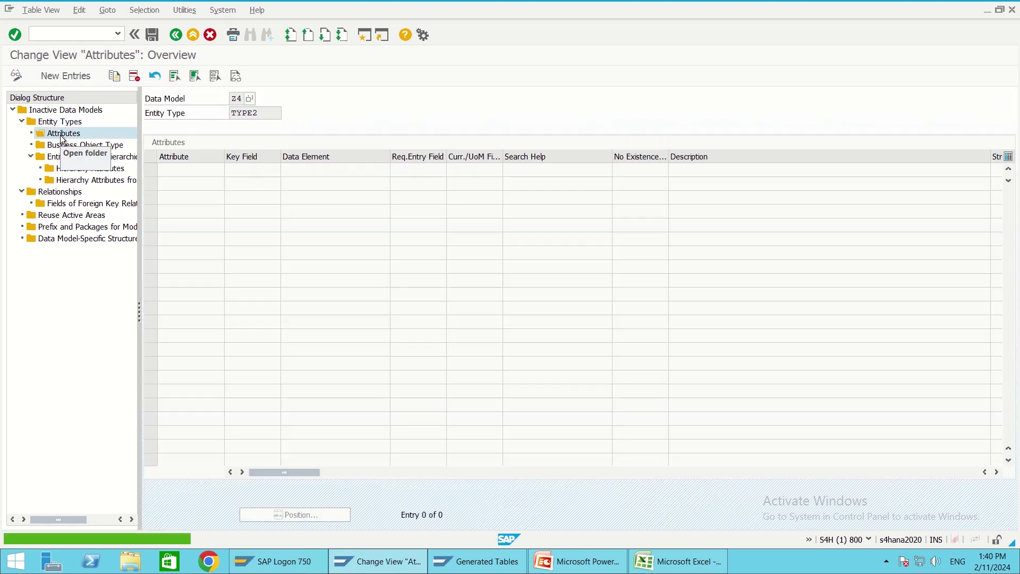
left_click(58, 74)
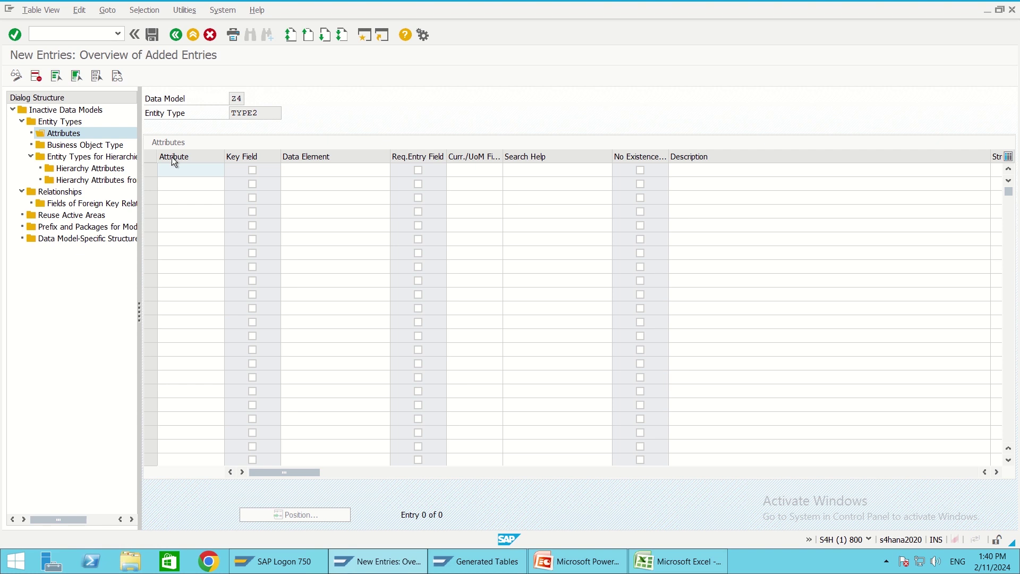
type("TEST")
left_click(302, 171)
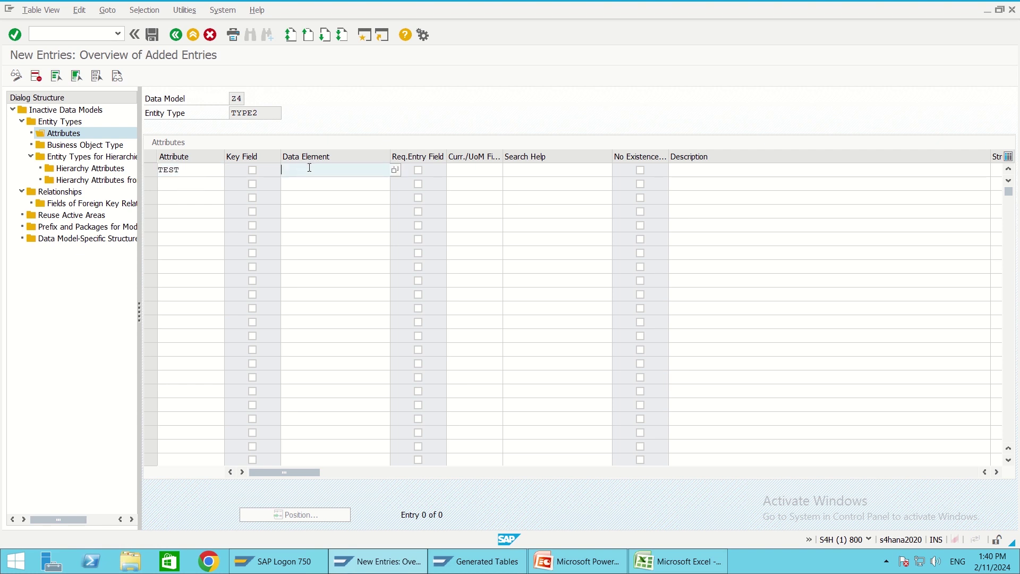
type("CHAR")
left_click(299, 181)
key("BackSpace")
key("BackSpace")
type("2")
left_click(299, 182)
key("Return")
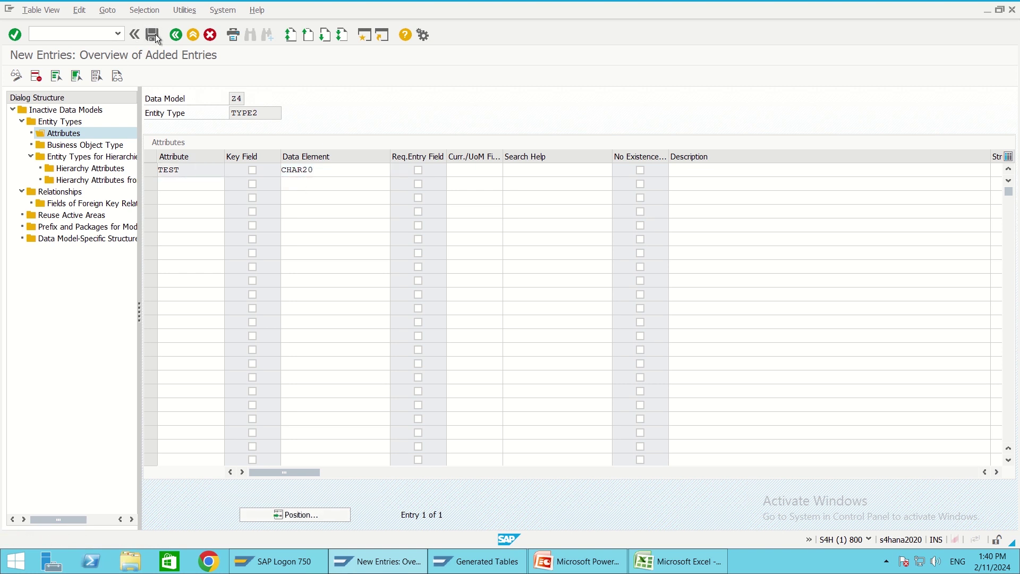
left_click(155, 34)
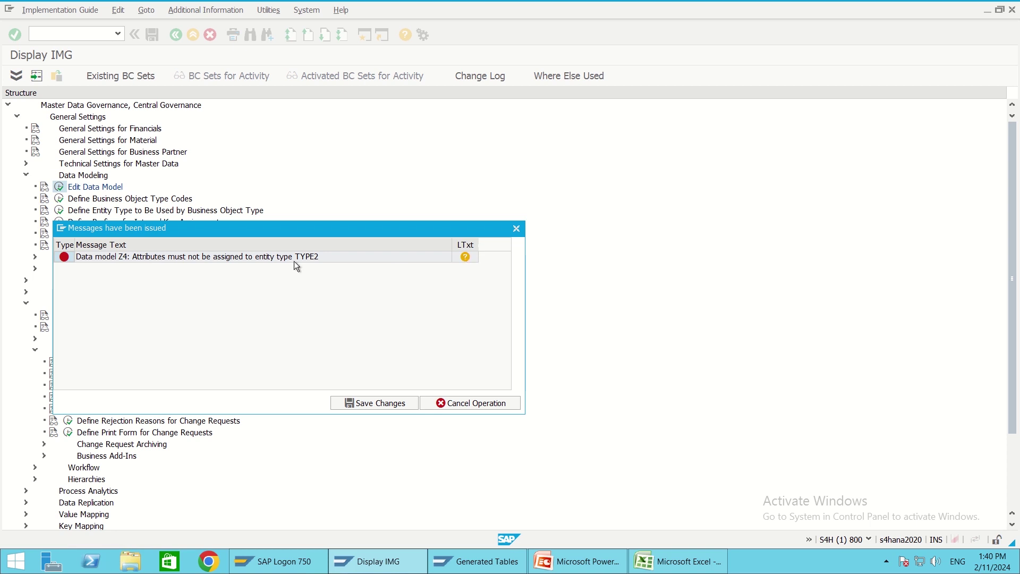
left_click(516, 229)
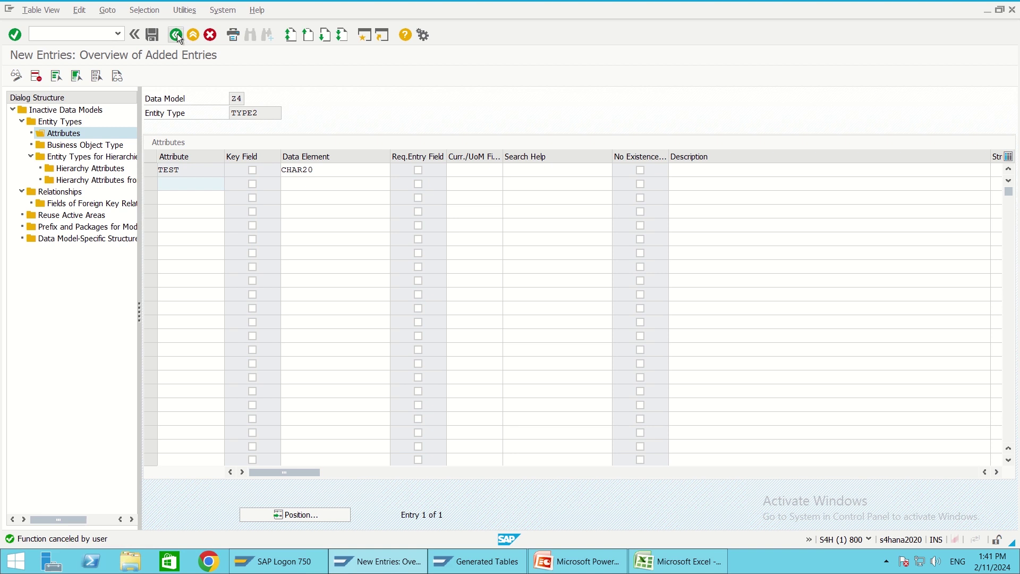
- Go back to TYPE2's details, check its attribute list again and return to the entity type details
left_click(177, 34)
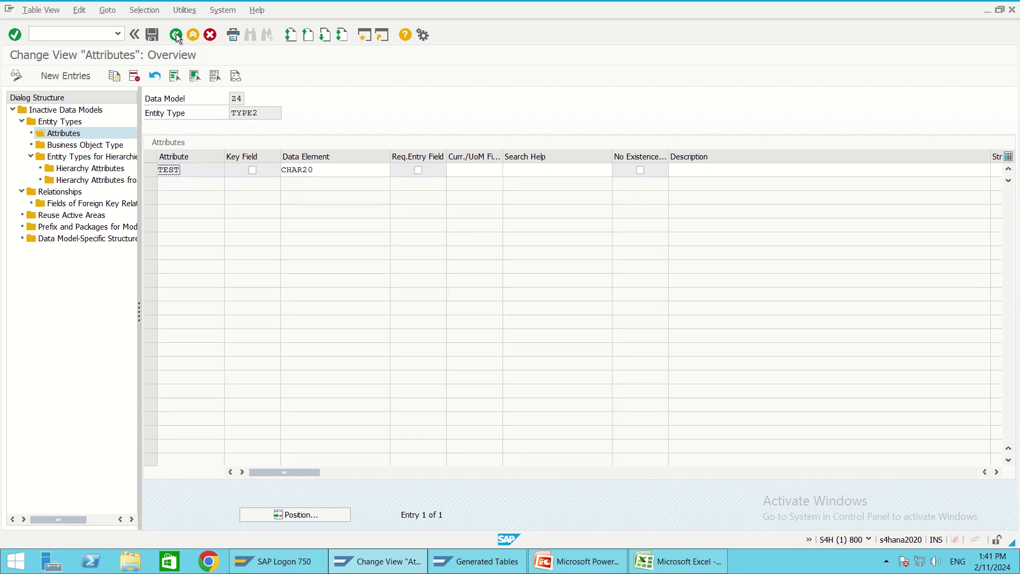
left_click(176, 33)
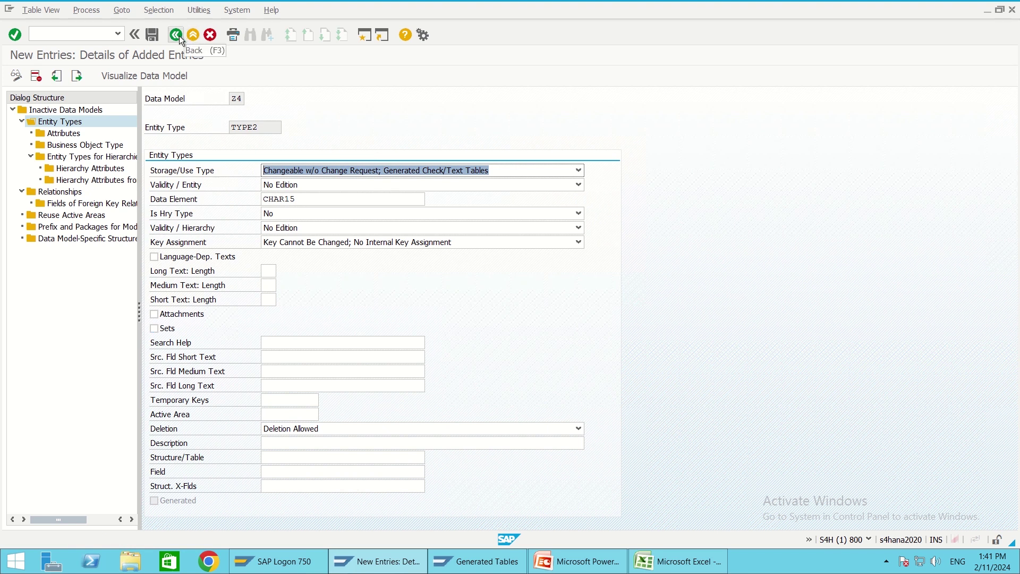
double_click(61, 133)
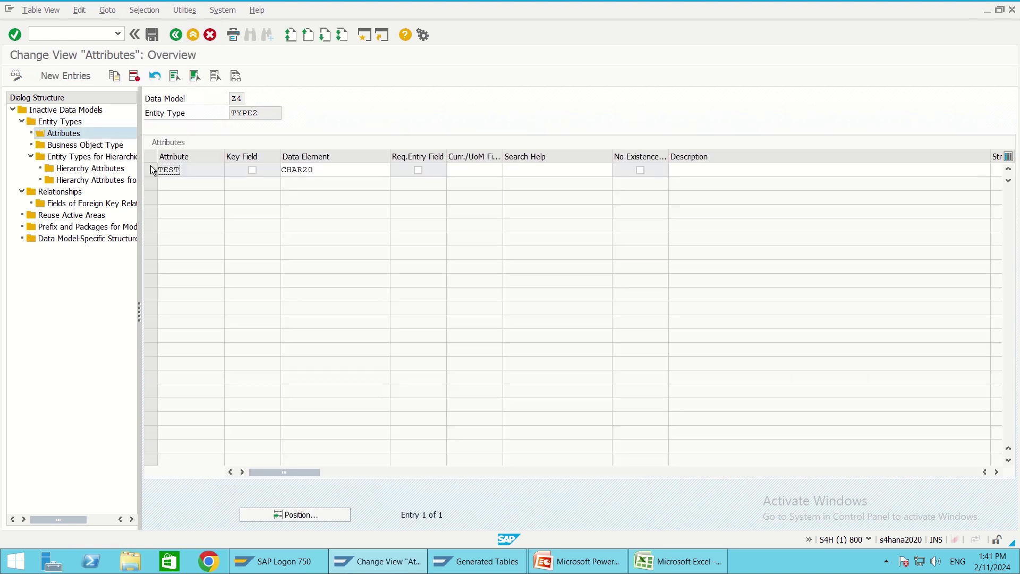
left_click(67, 122)
double_click(68, 123)
- Switch to the PowerPoint slide, highlight "SU Type 2" and its "No attributes" note, and move on to the SU Type 3 bullet
key("alt+Tab")
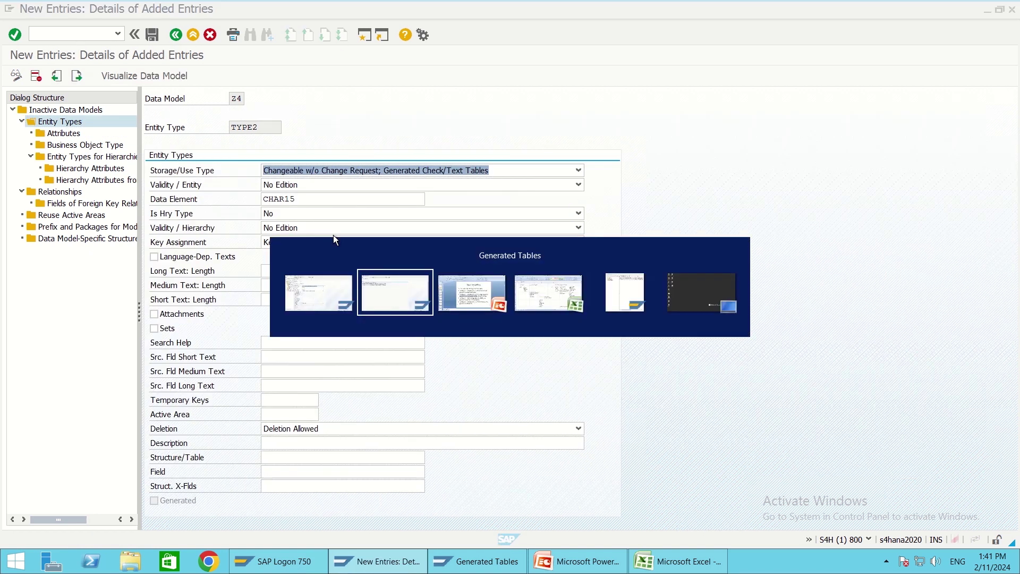
key("alt+Tab")
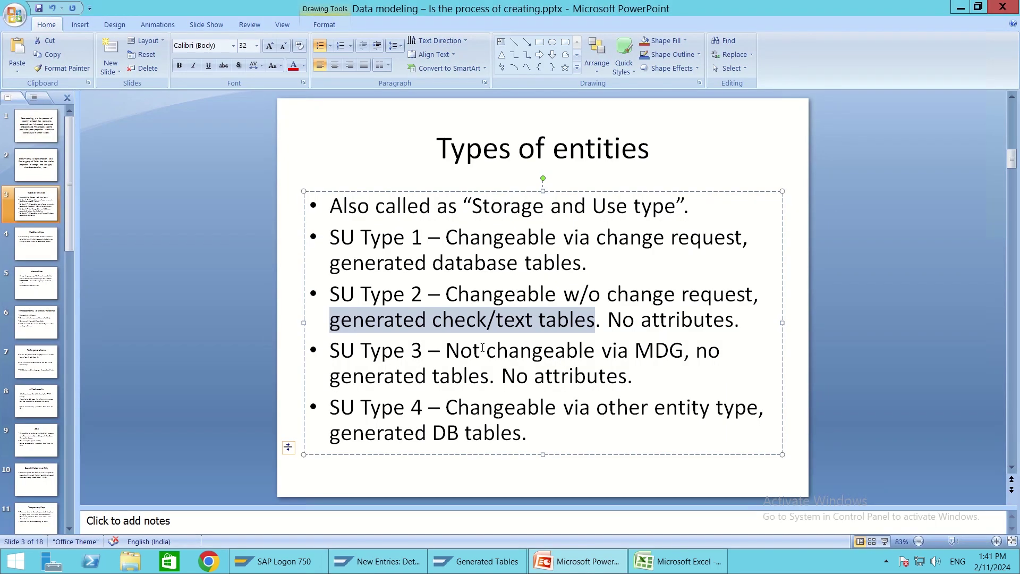
left_click(483, 348)
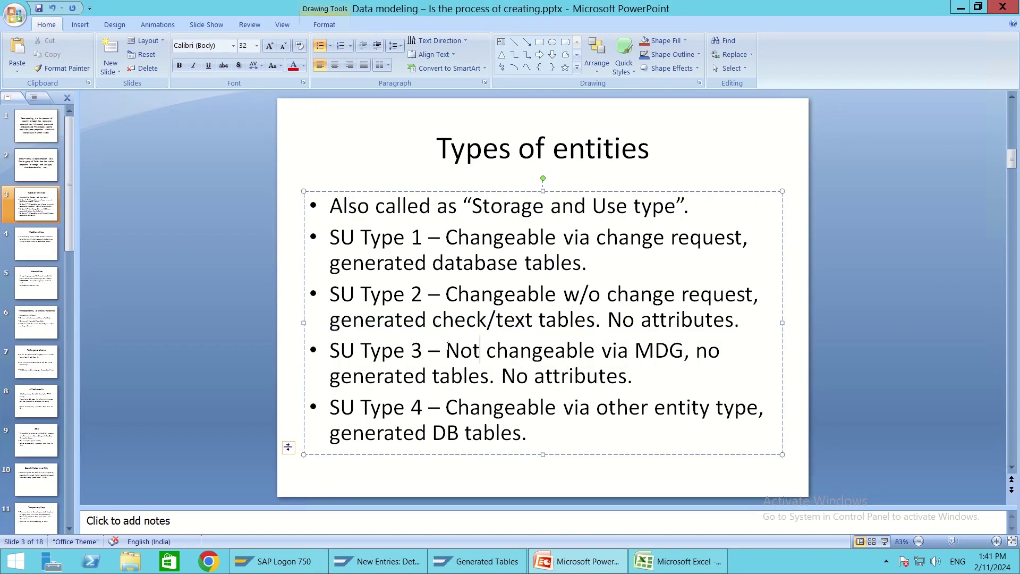
left_click_drag(607, 320, 712, 327)
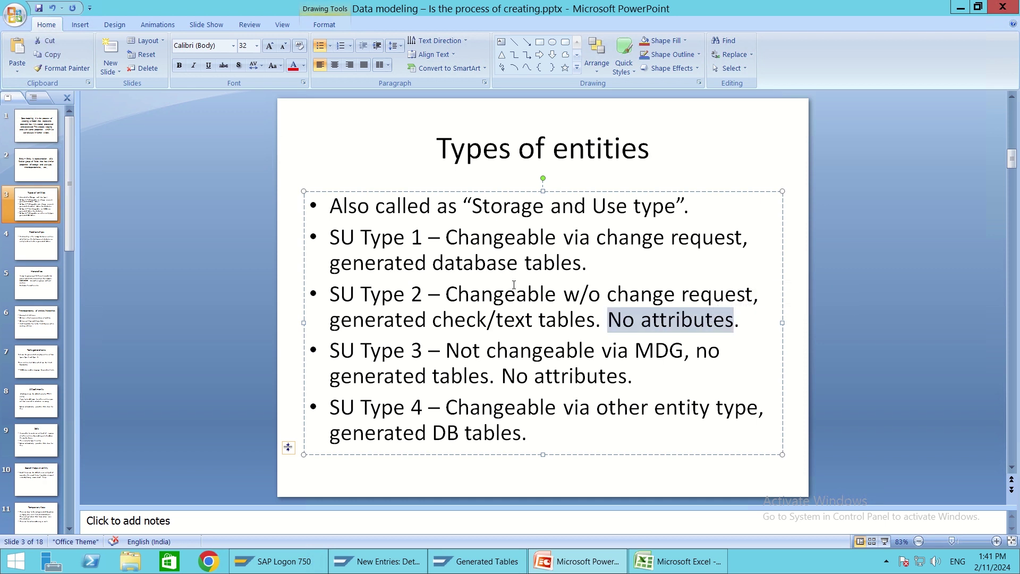
left_click_drag(423, 296, 329, 298)
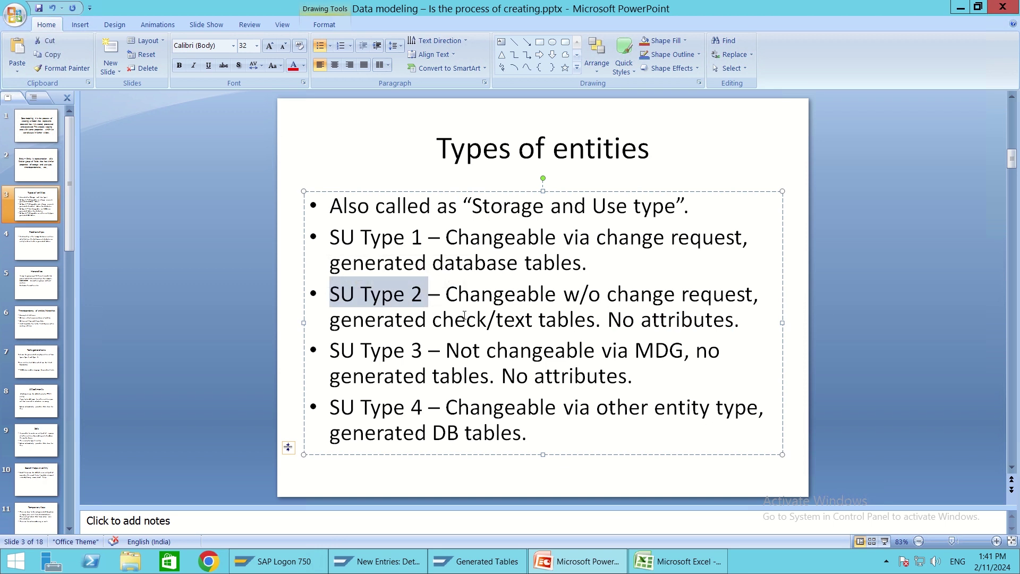
left_click_drag(606, 321, 734, 321)
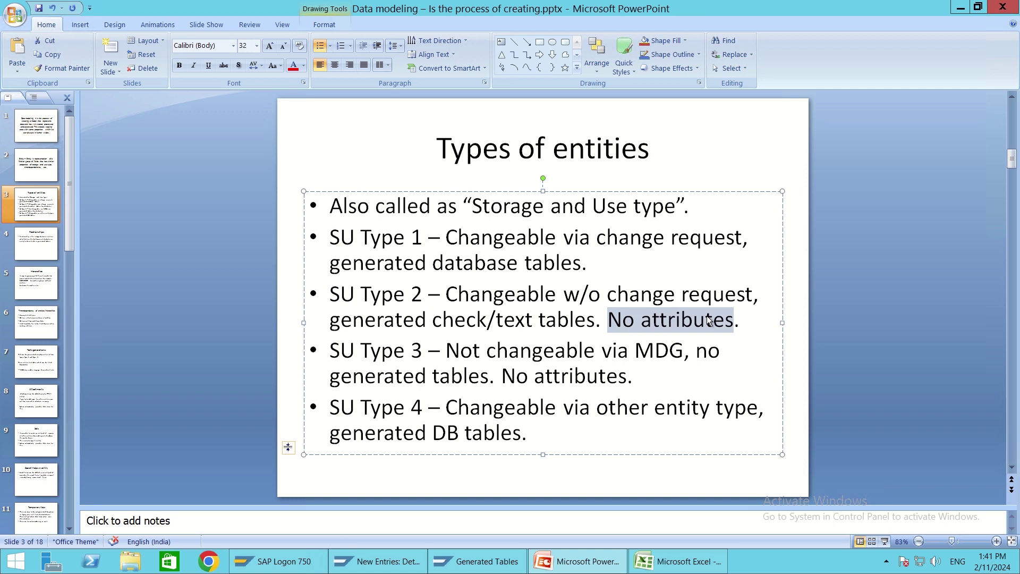
left_click(348, 351)
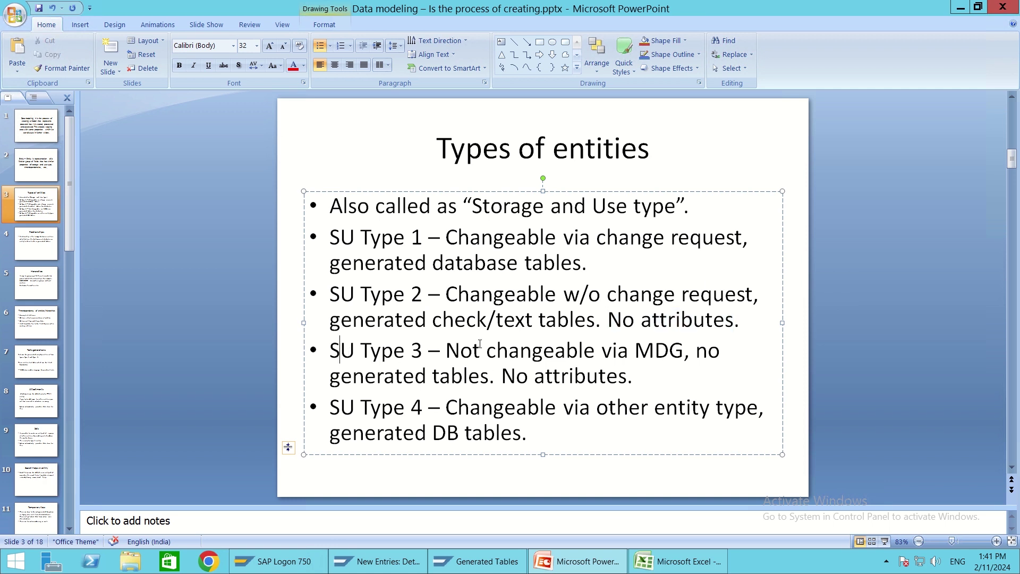
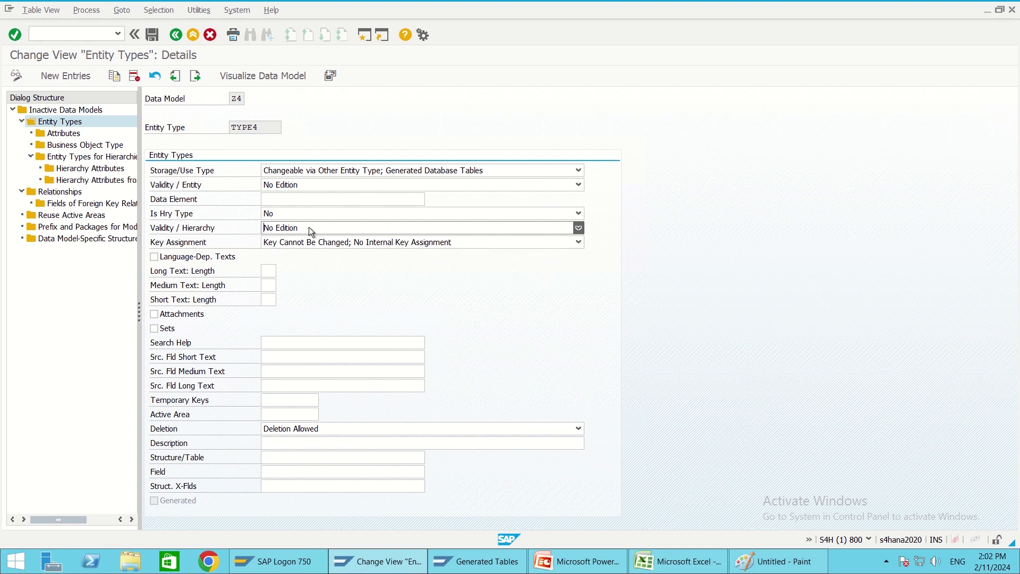
- Examine the options for entity validity and hierarchy validity in TYPE4's details without changing them
left_click(302, 187)
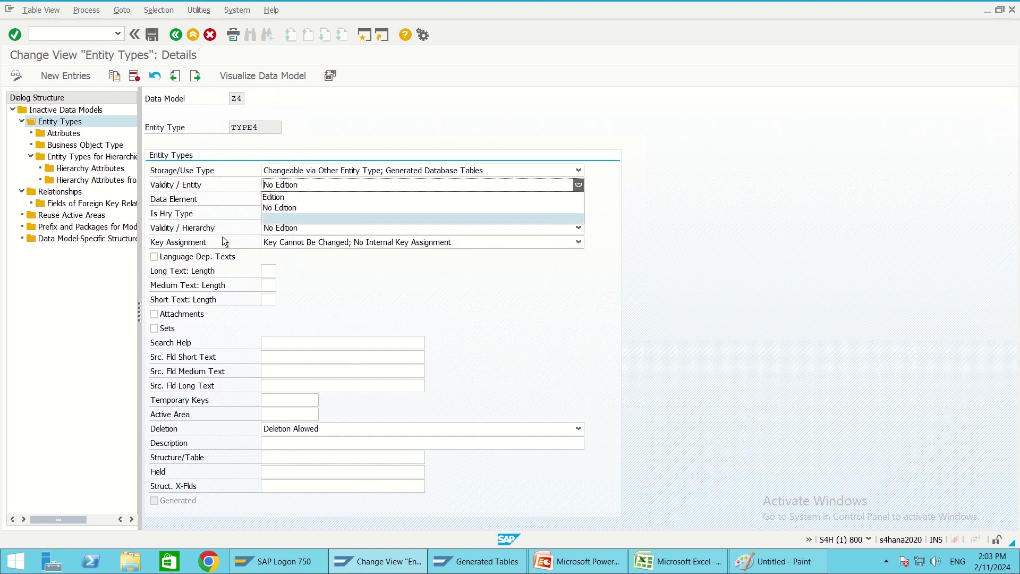
left_click(288, 230)
left_click(275, 229)
left_click(270, 230)
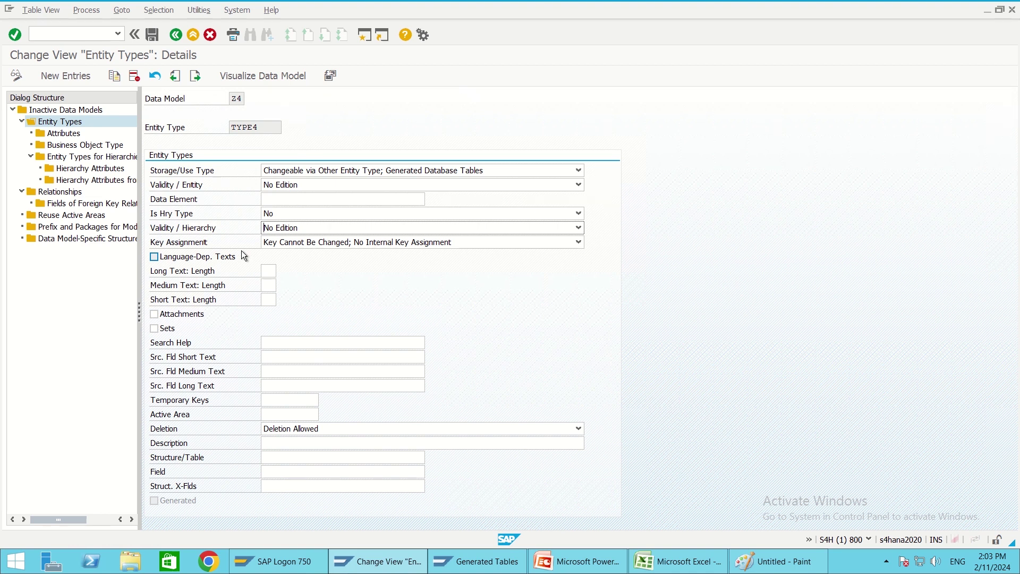
left_click(288, 186)
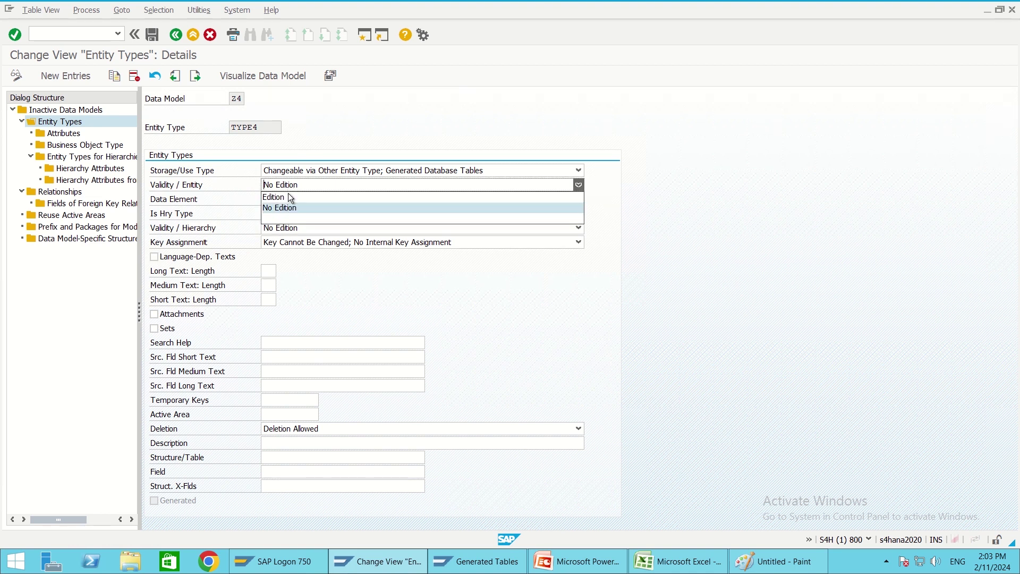
left_click(192, 187)
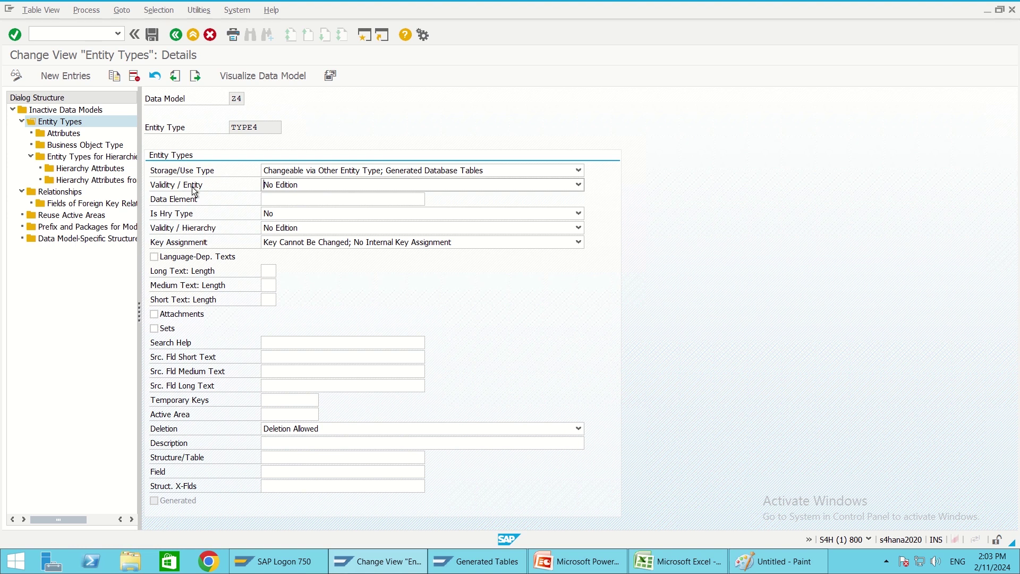
left_click(313, 183)
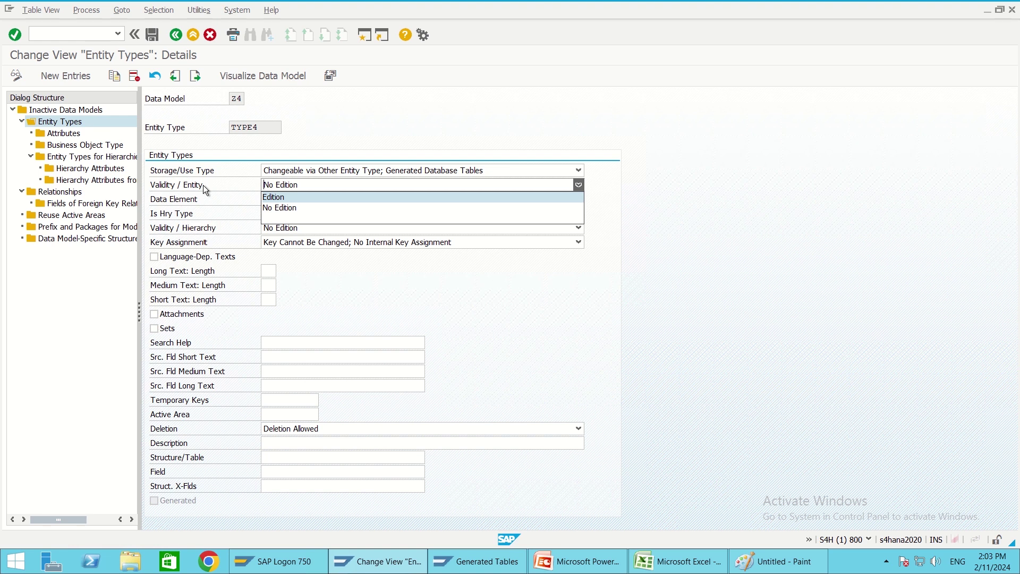
key("Escape")
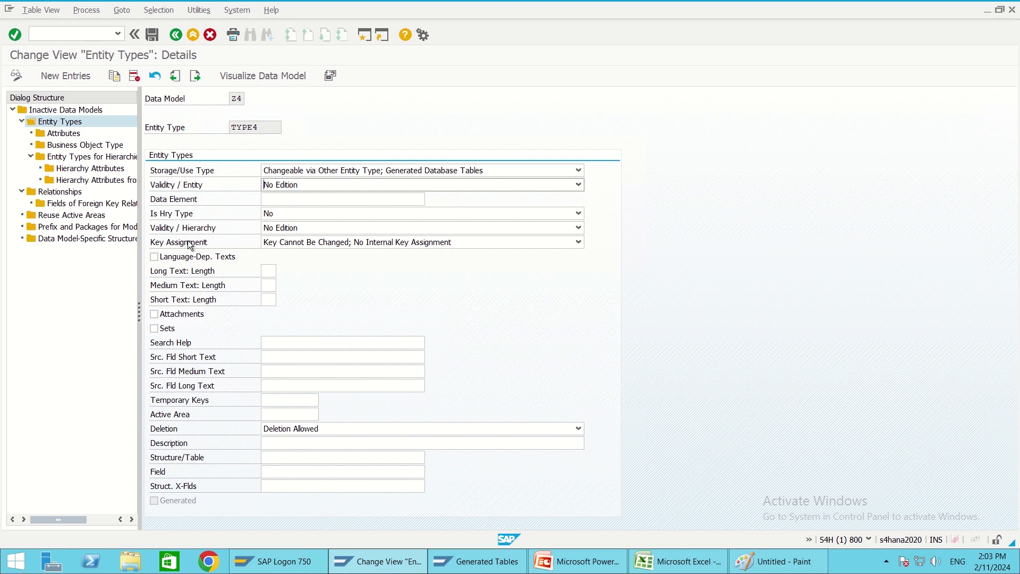
- Examine the key assignment options in TYPE4's details without changing them, glancing at the PowerPoint slide in between
left_click_drag(154, 245, 256, 241)
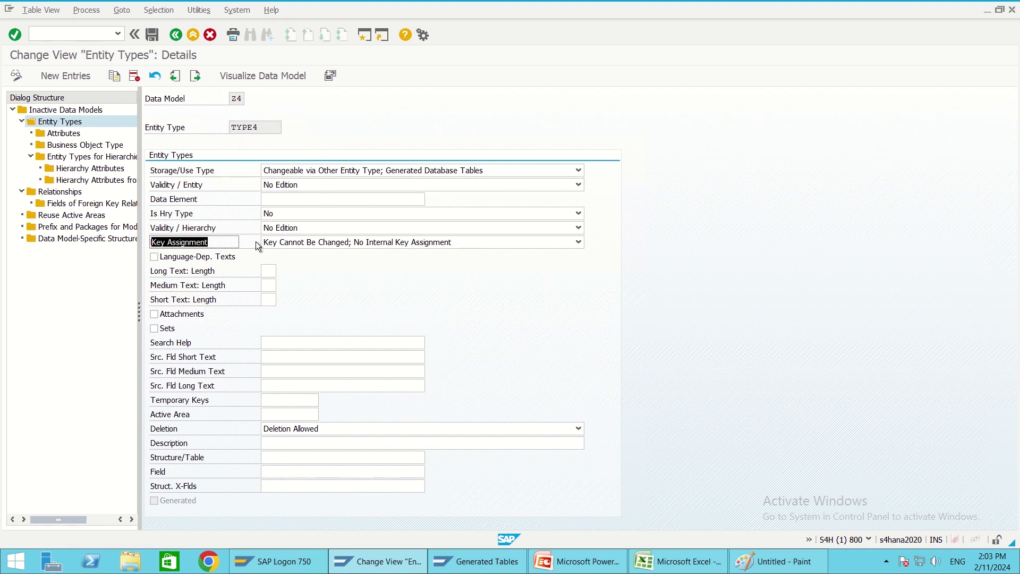
left_click(323, 247)
left_click(323, 247)
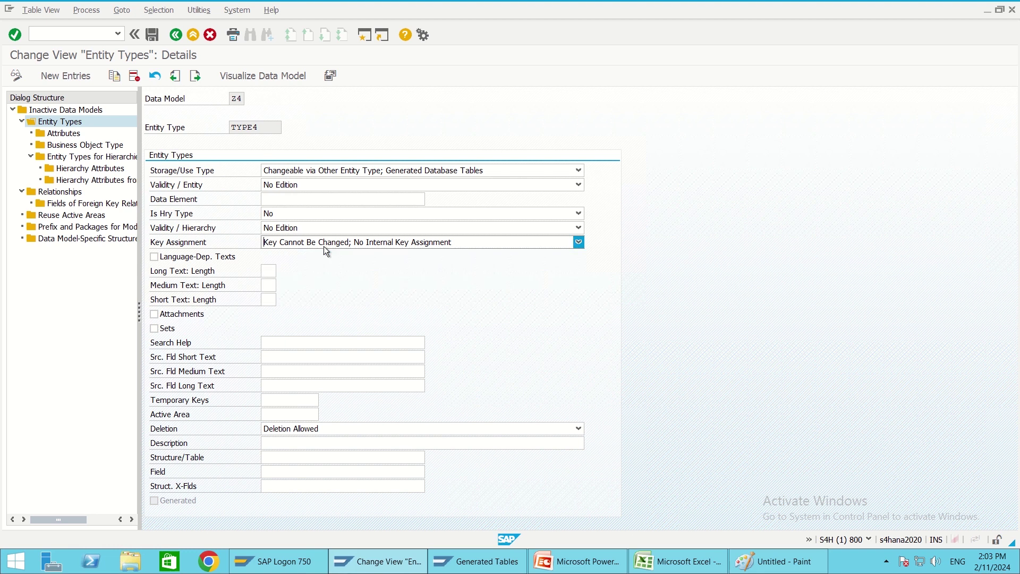
mouse_move(564, 570)
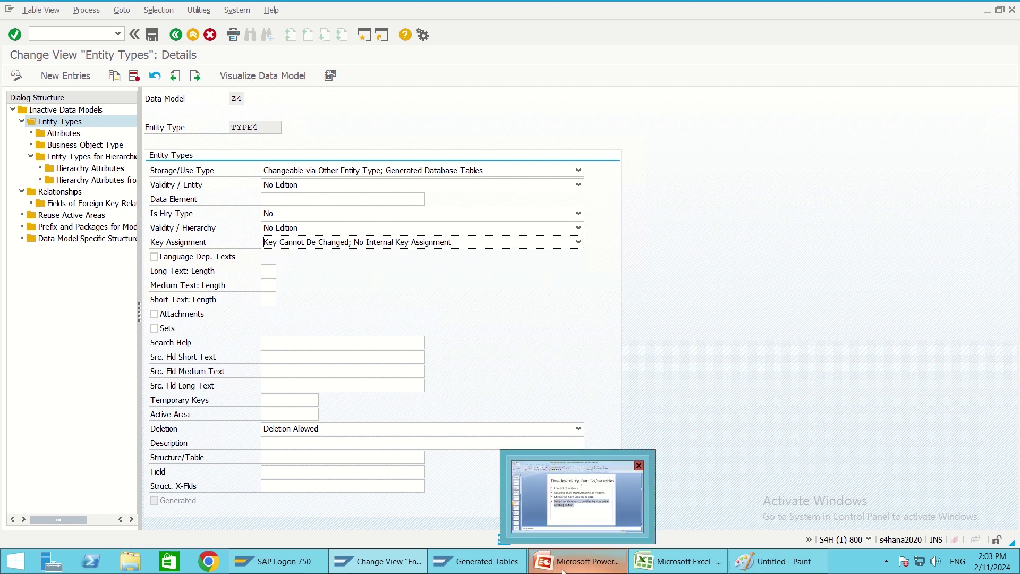
left_click(604, 506)
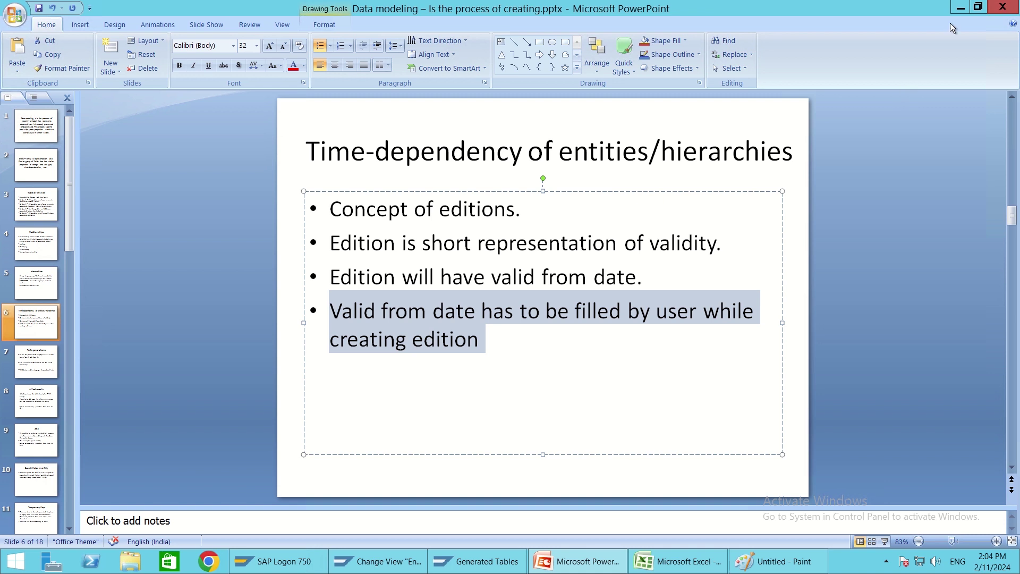
left_click(961, 8)
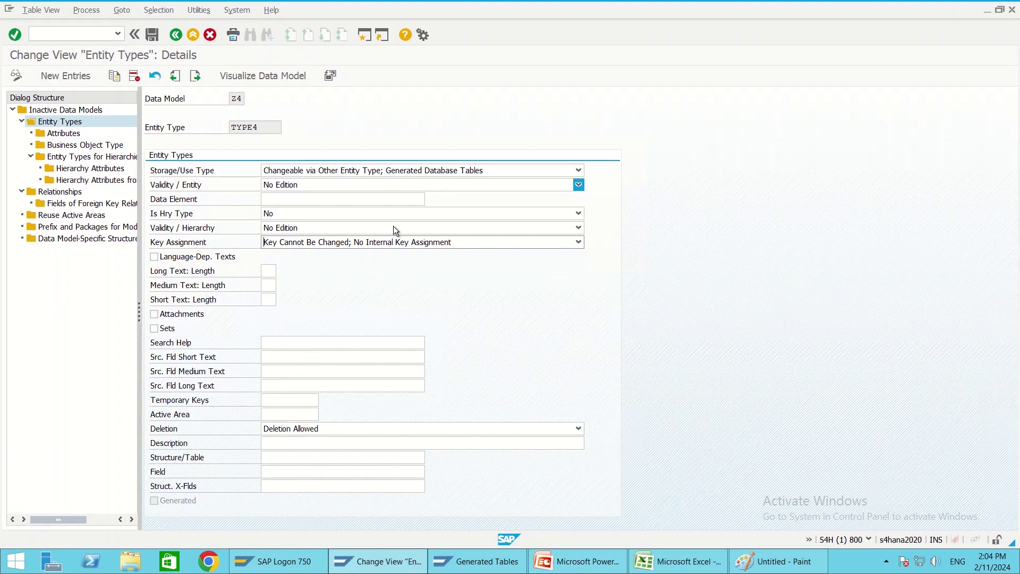
left_click(296, 244)
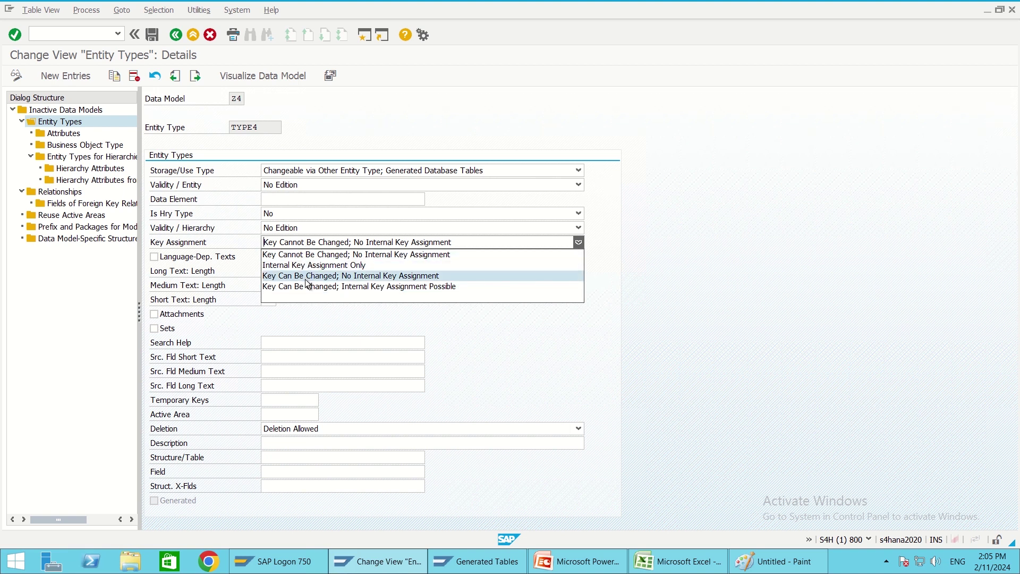
left_click(213, 243)
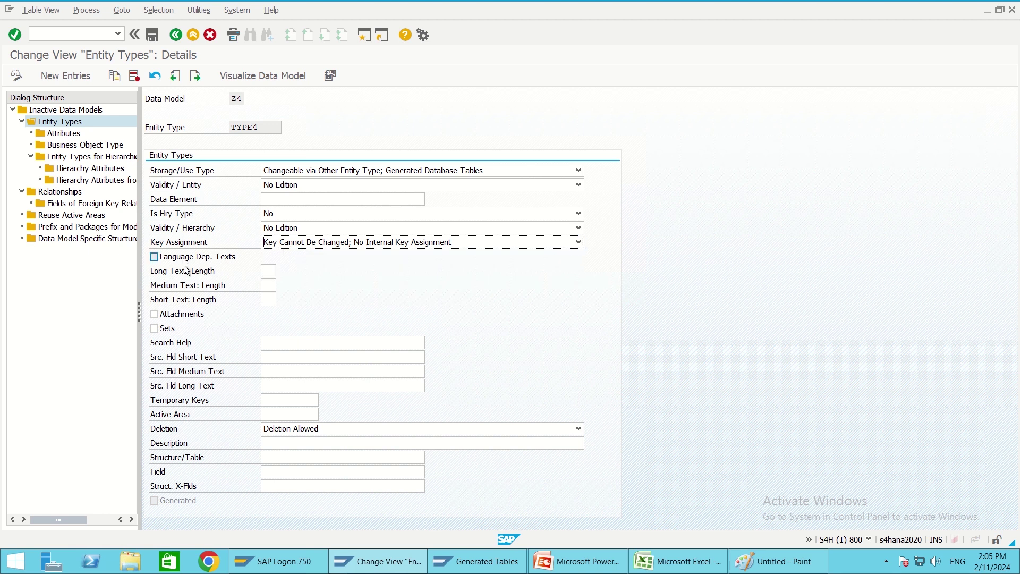
- Switch to PowerPoint, bring up the "Texts generations" slide to read it, and return to SAP
key("alt+Tab")
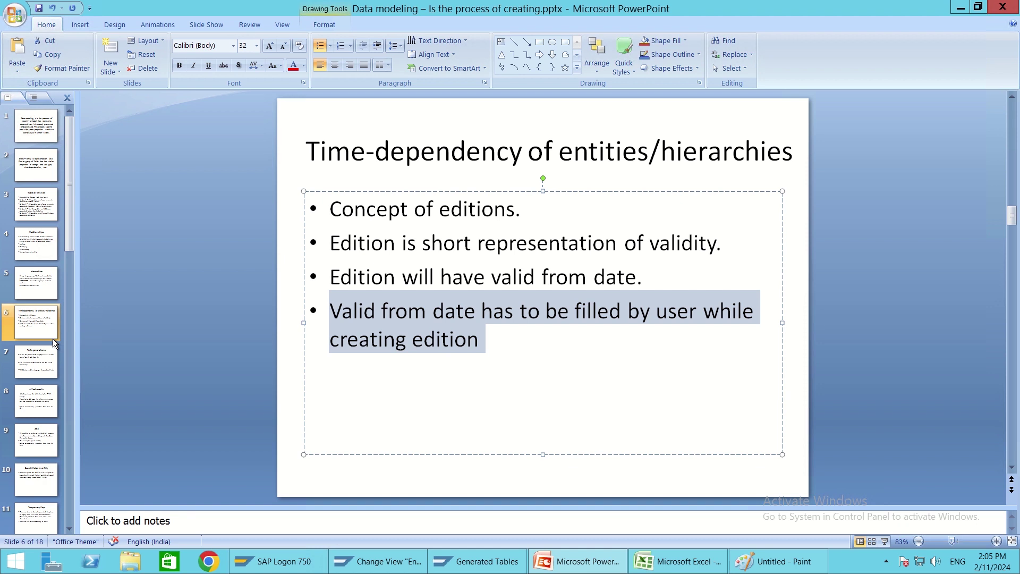
left_click(46, 360)
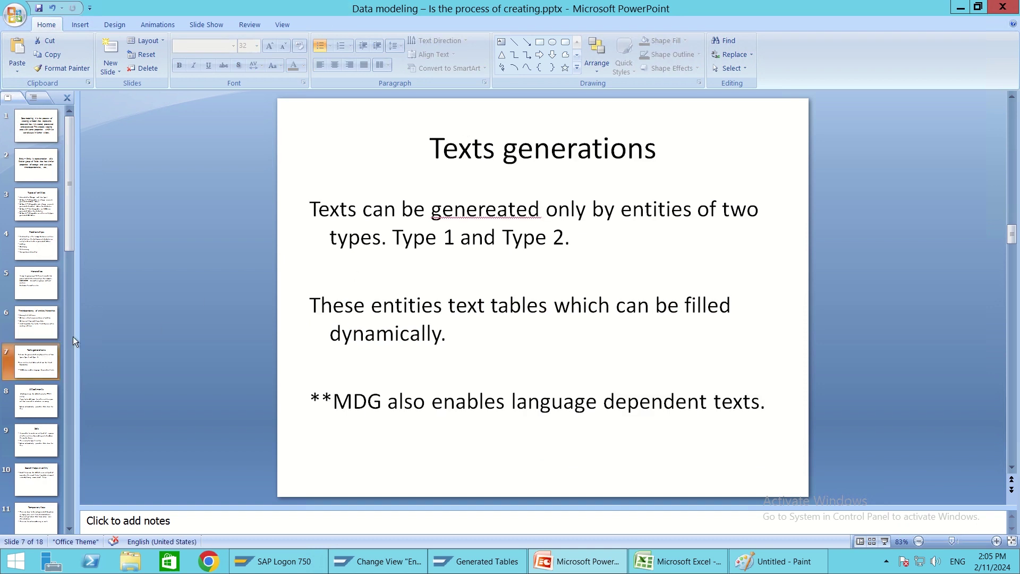
left_click(20, 392)
left_click(40, 366)
key("alt+Tab")
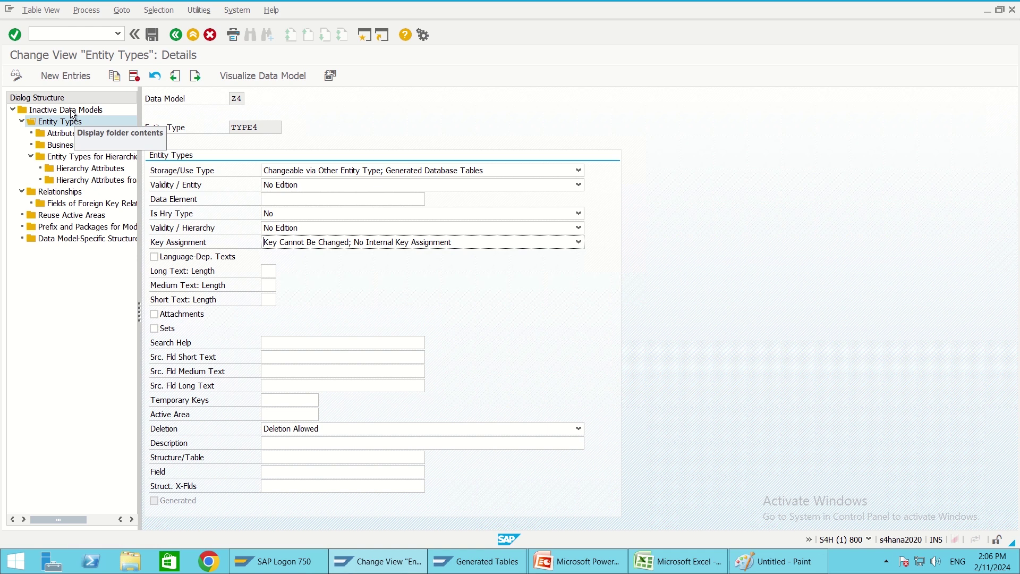
- Go back to the entity types overview of data model Z4 and open the details of TYPE1
left_click(175, 35)
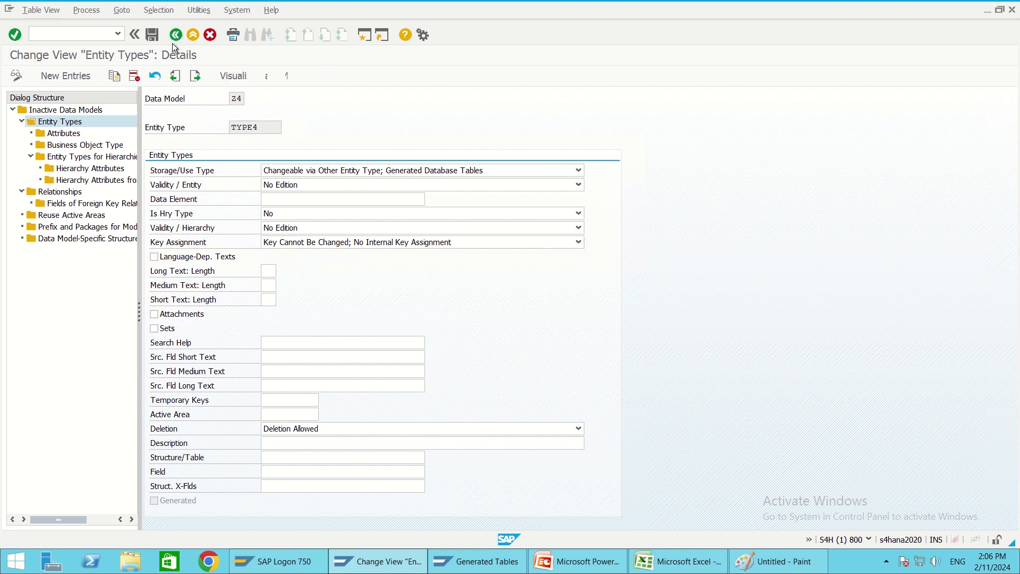
scroll(202, 250, "up", 2)
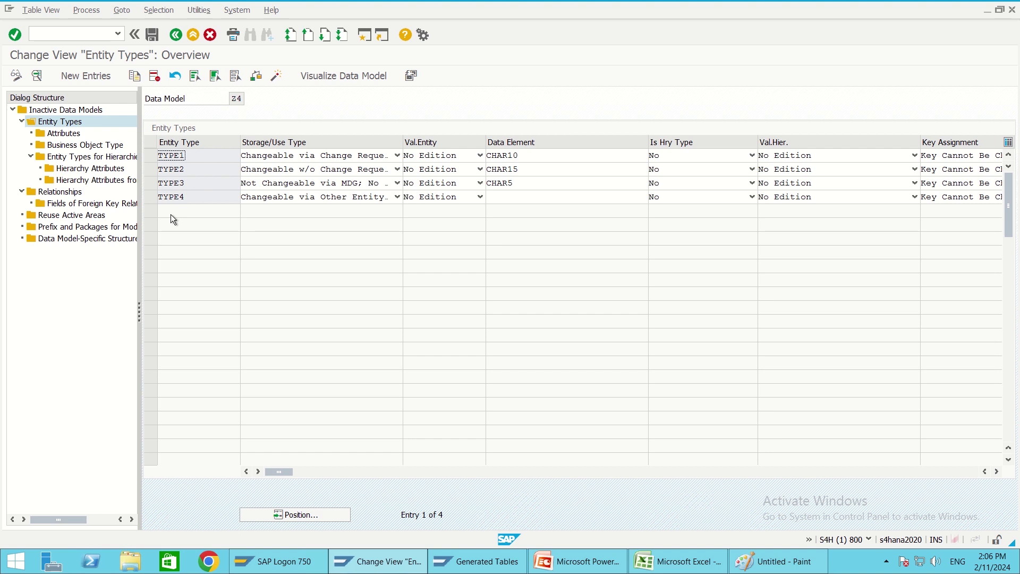
left_click(152, 160)
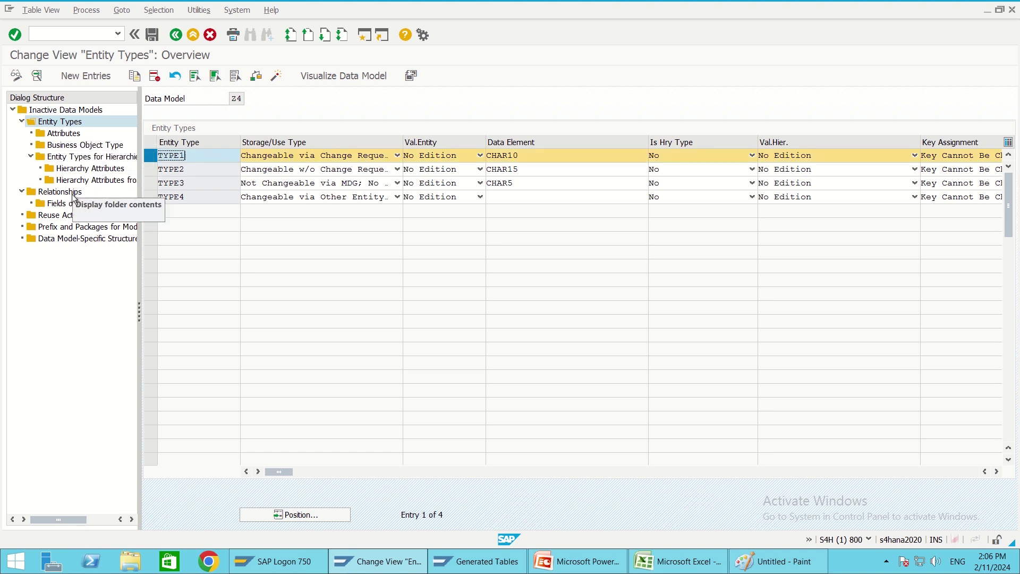
double_click(197, 156)
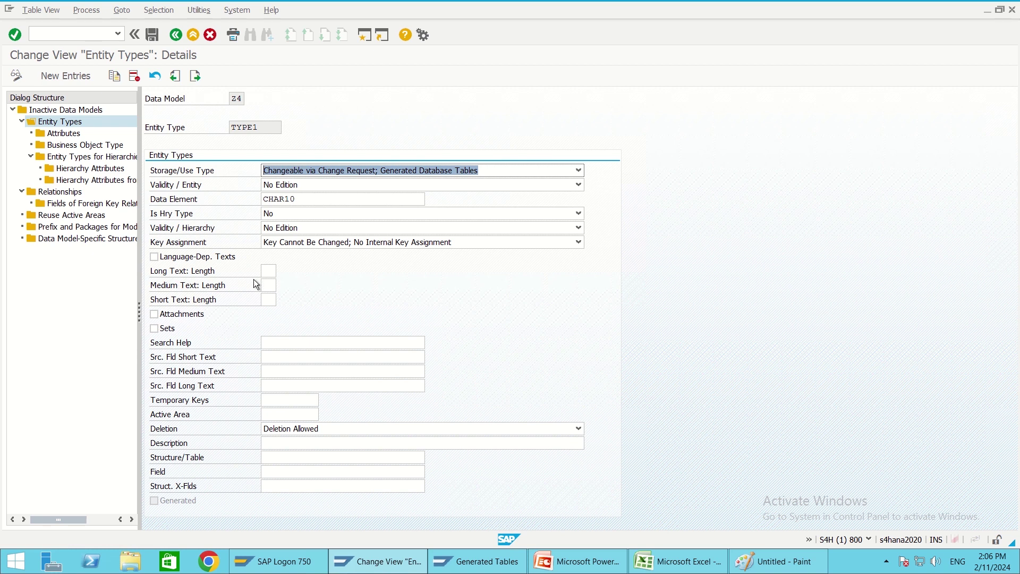
- Switch to PowerPoint and highlight the "Texts generations" title, "1 and Type 2", the text tables sentence and the language dependent texts note
key("alt+Tab")
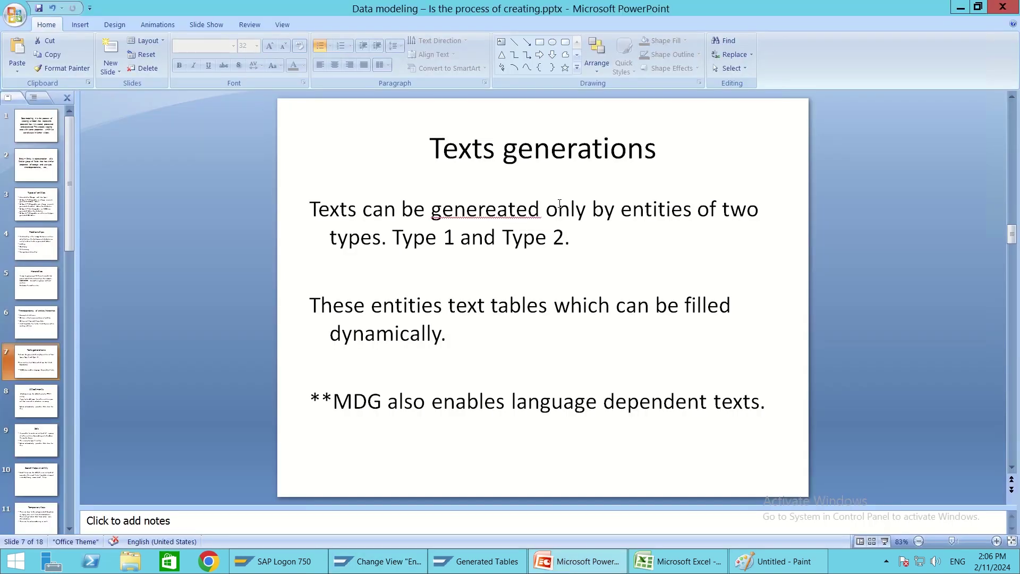
left_click_drag(435, 147, 645, 157)
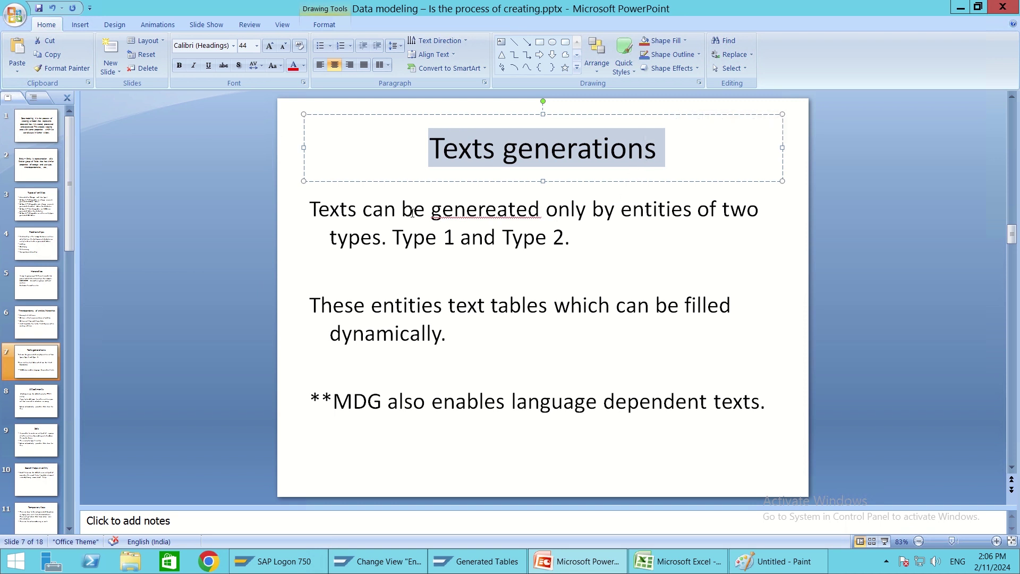
left_click(432, 208)
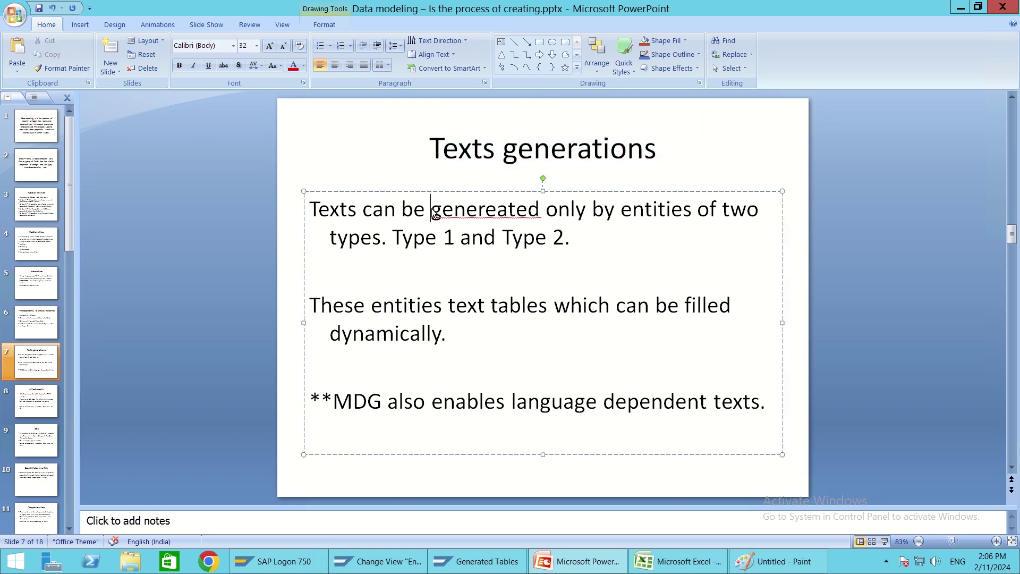
left_click_drag(445, 237, 603, 257)
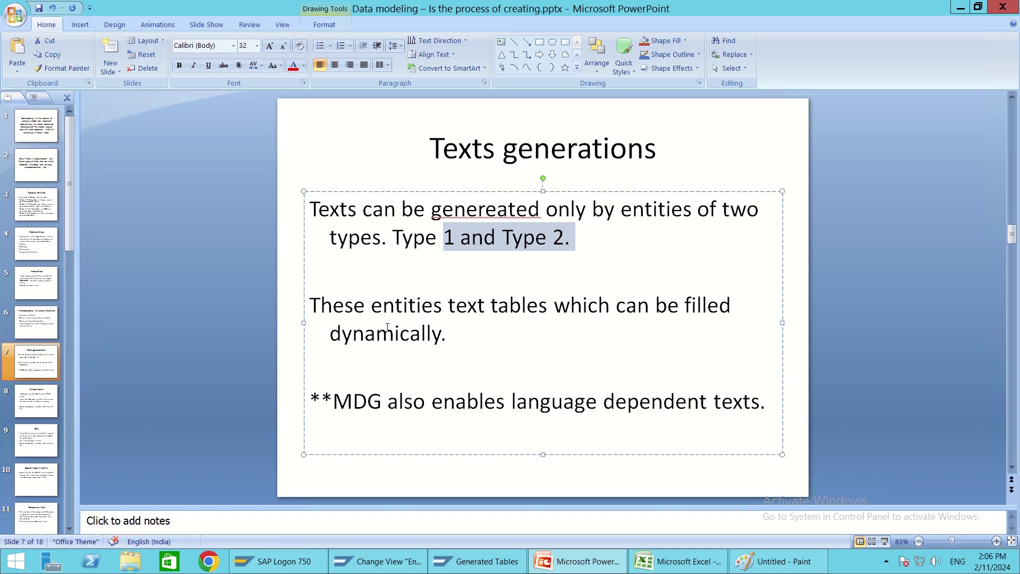
left_click_drag(335, 312, 490, 334)
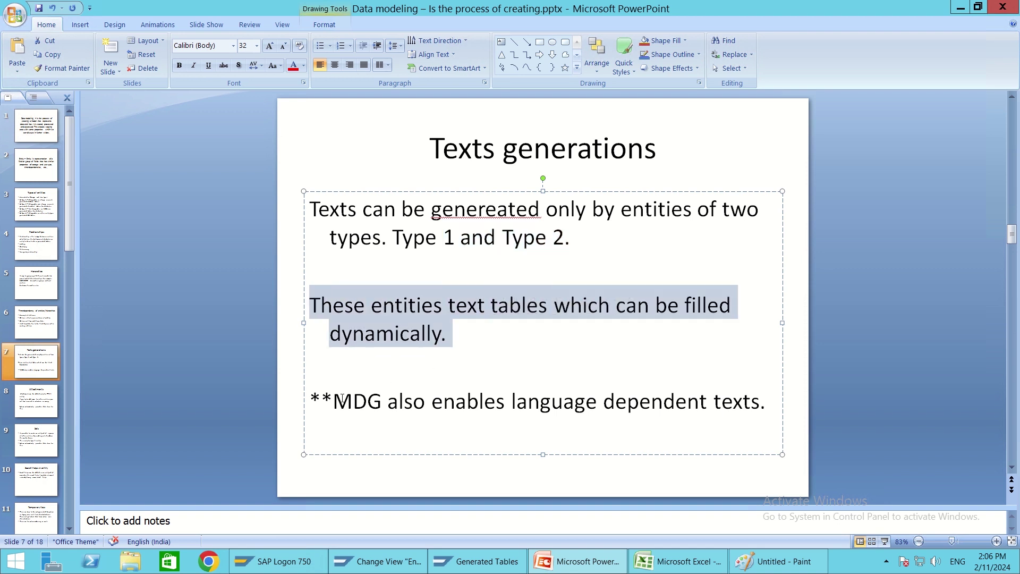
left_click_drag(312, 399, 532, 402)
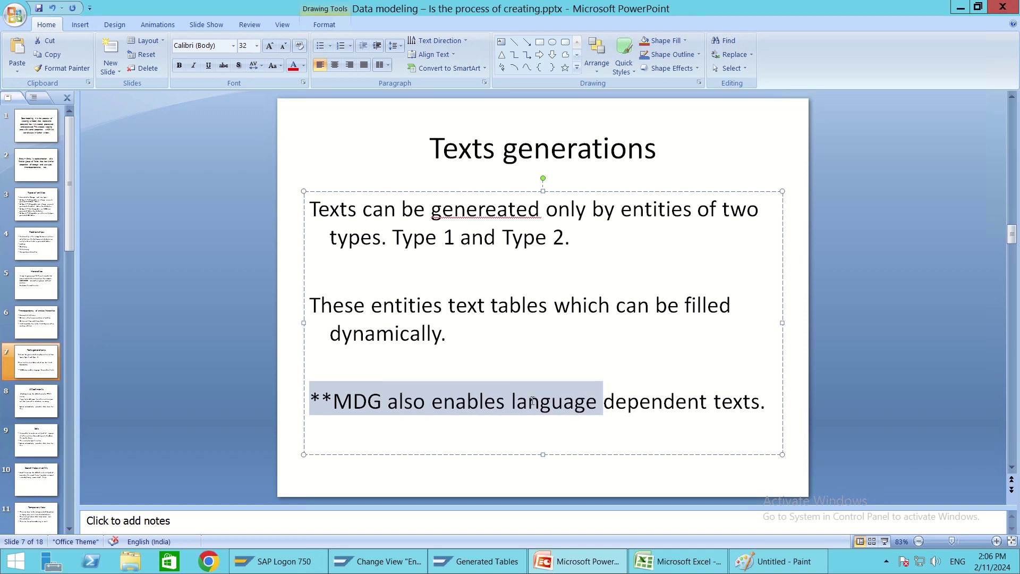
left_click_drag(608, 412, 761, 406)
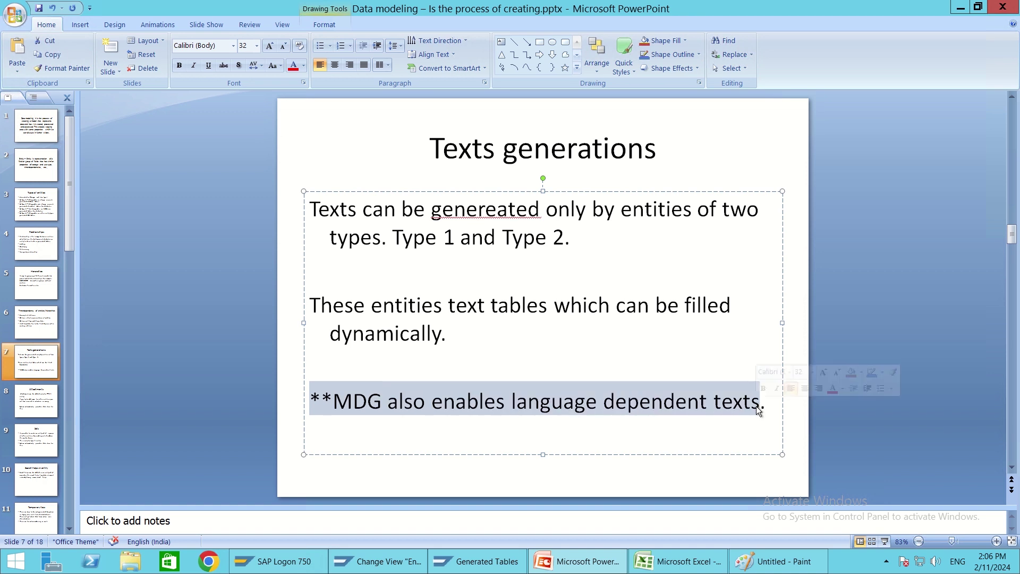
left_click(629, 403)
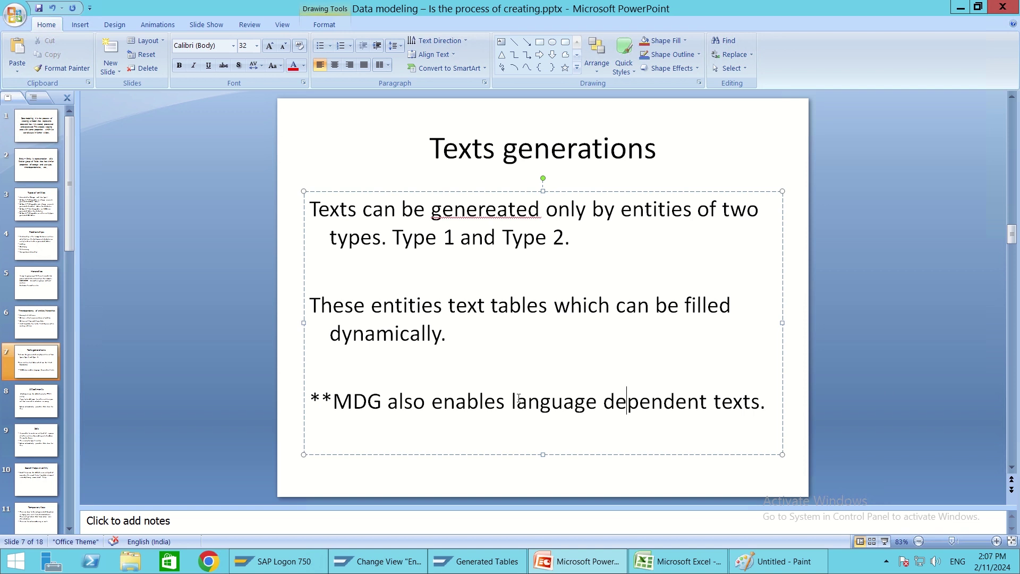
- Return to TYPE1's details in SAP, set the medium text length to 30 and save the entity type
key("alt+Tab")
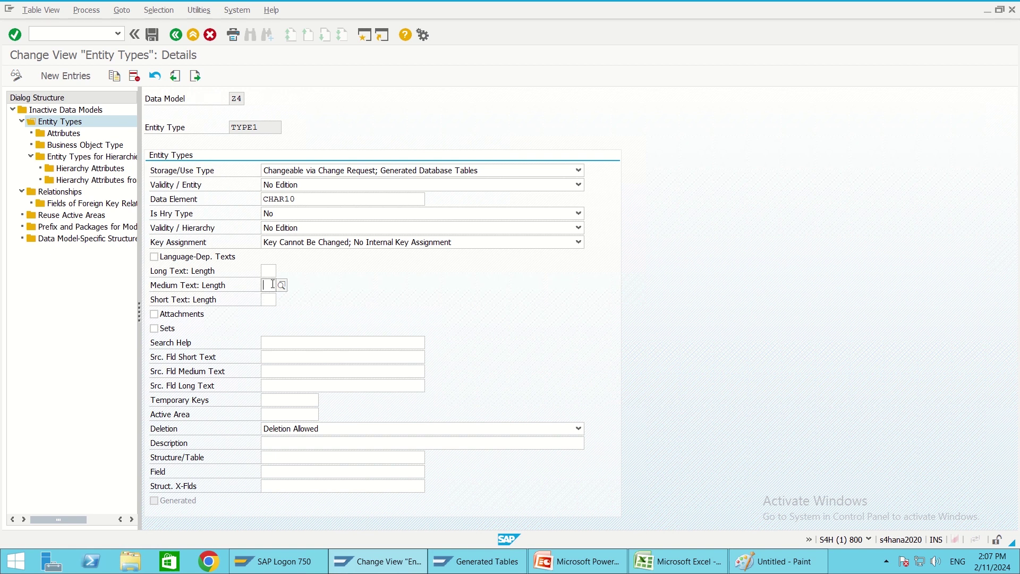
type("3")
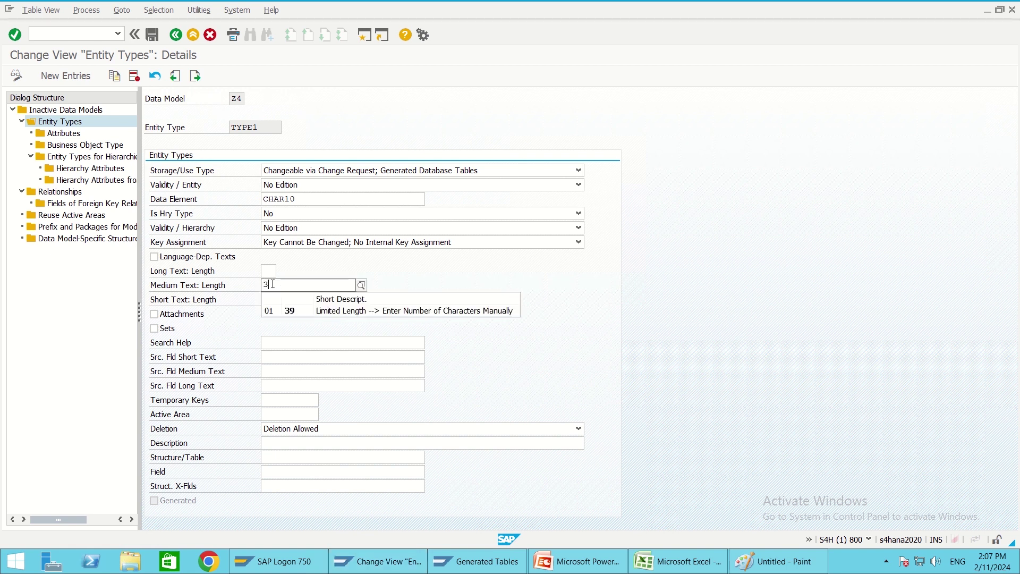
type("0")
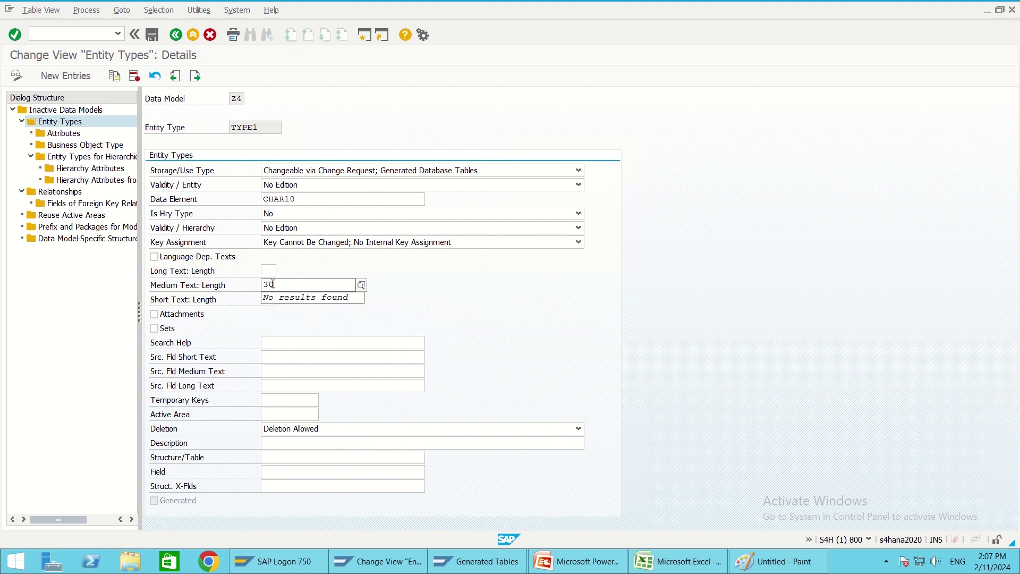
key("Return")
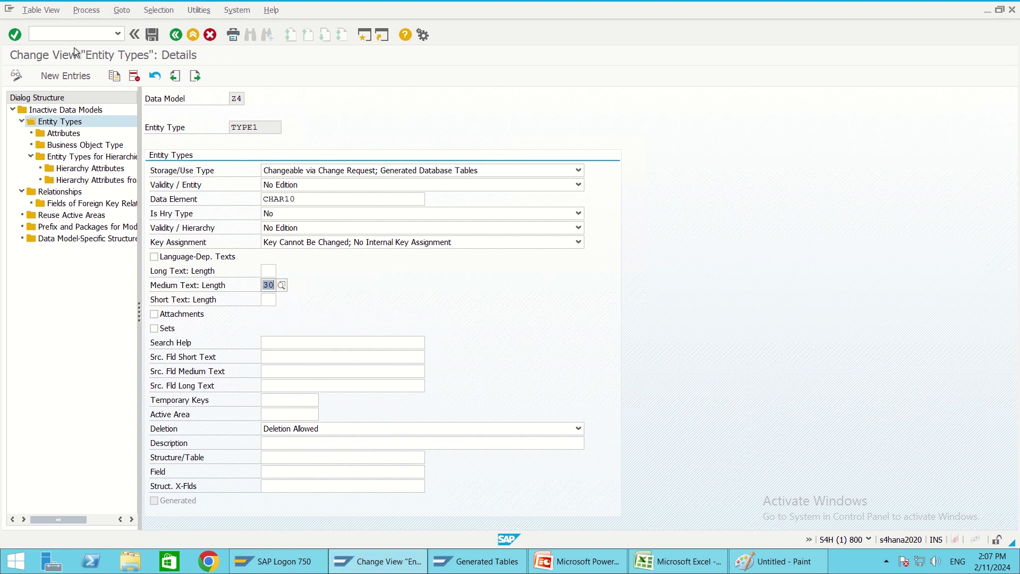
left_click(153, 35)
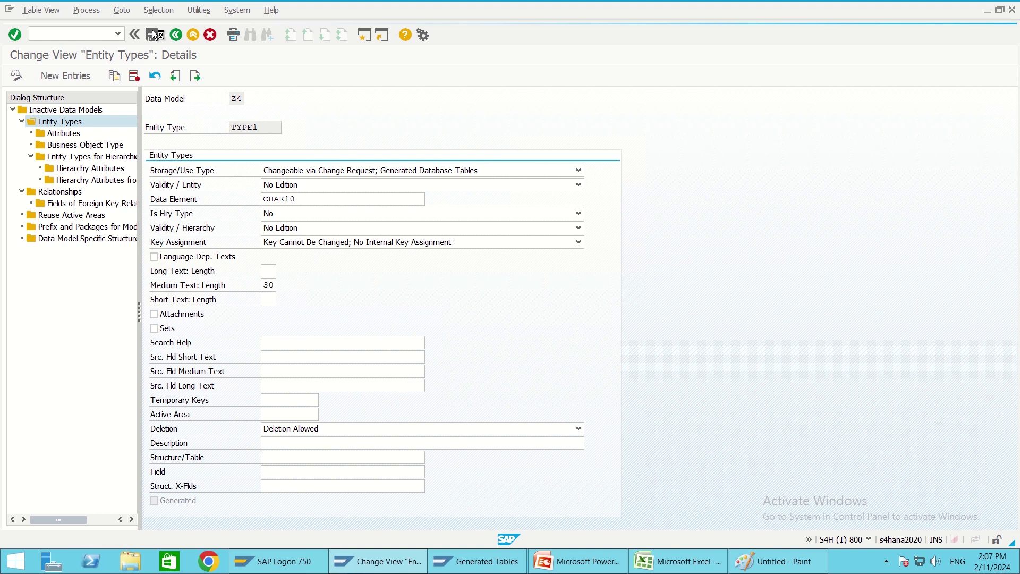
- Switch to the Generated Tables window and open the check table of entity type TYPE1
key("alt+Tab")
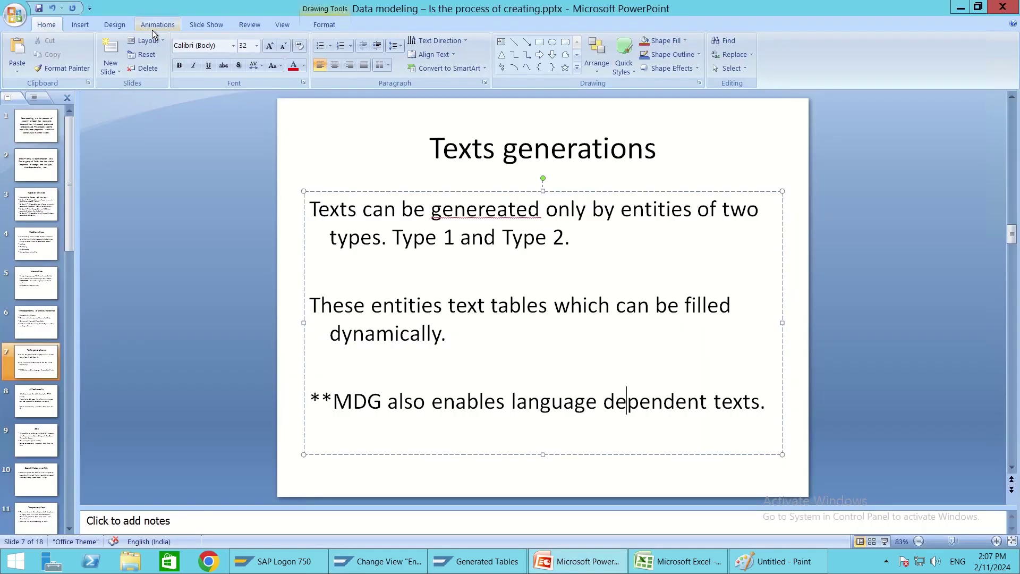
key("alt+Tab")
key("alt+Tab")
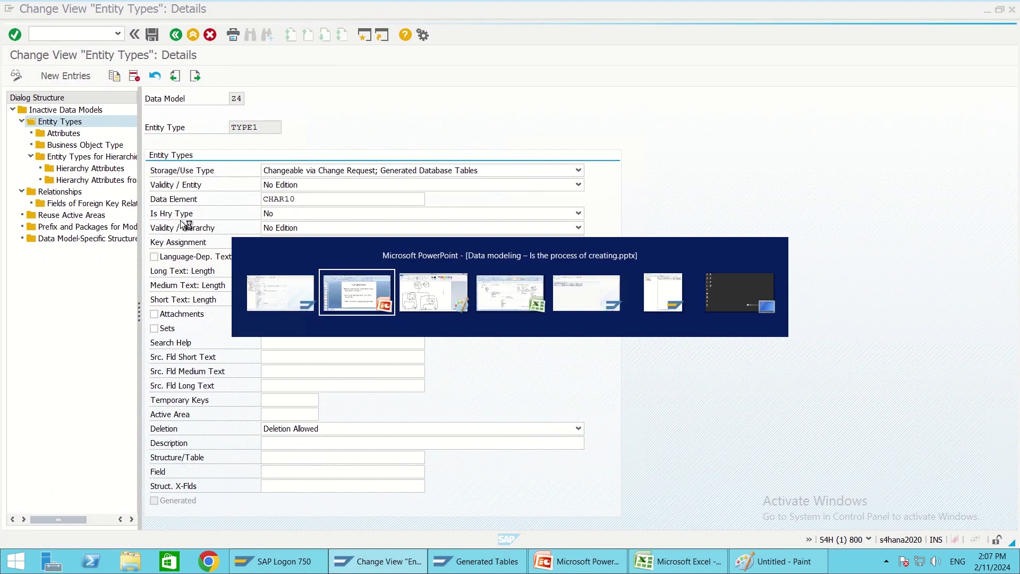
key("alt+Tab")
key("alt+Tab")
key("alt+Tab")
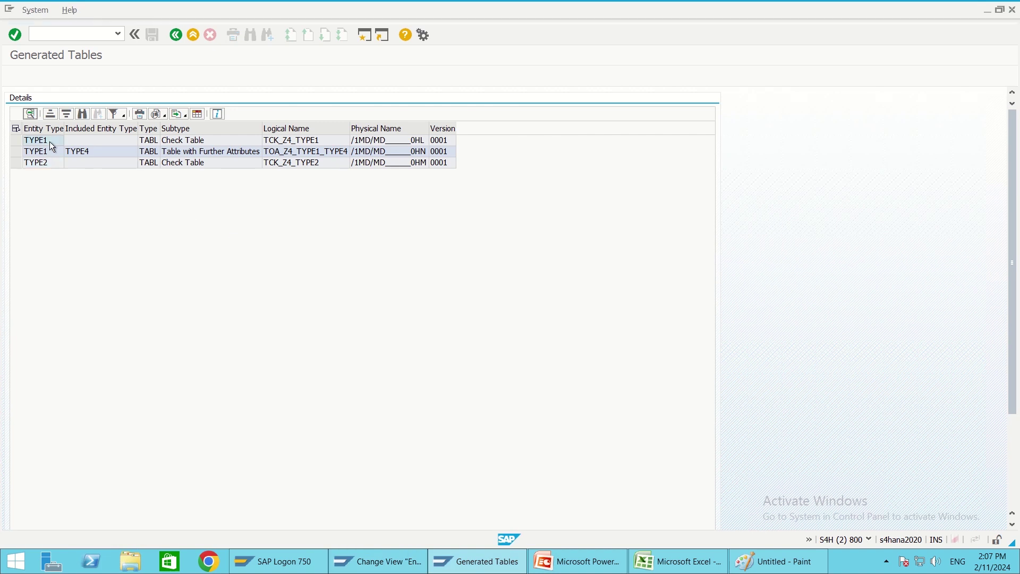
double_click(49, 142)
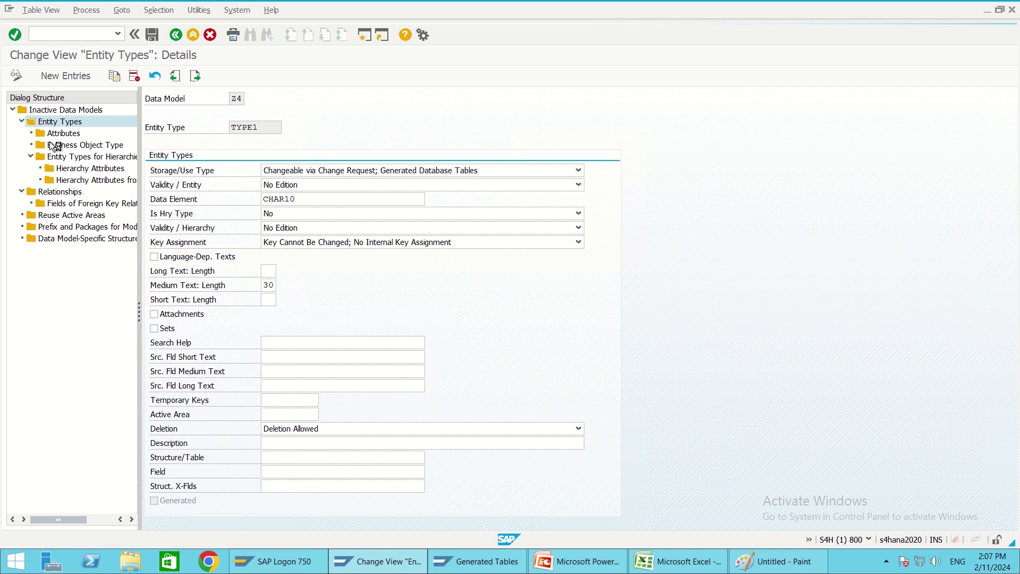
- Confirm saving the changes to data model Z4, and check the fields of TYPE1's check table before returning to its details
mouse_move(577, 15)
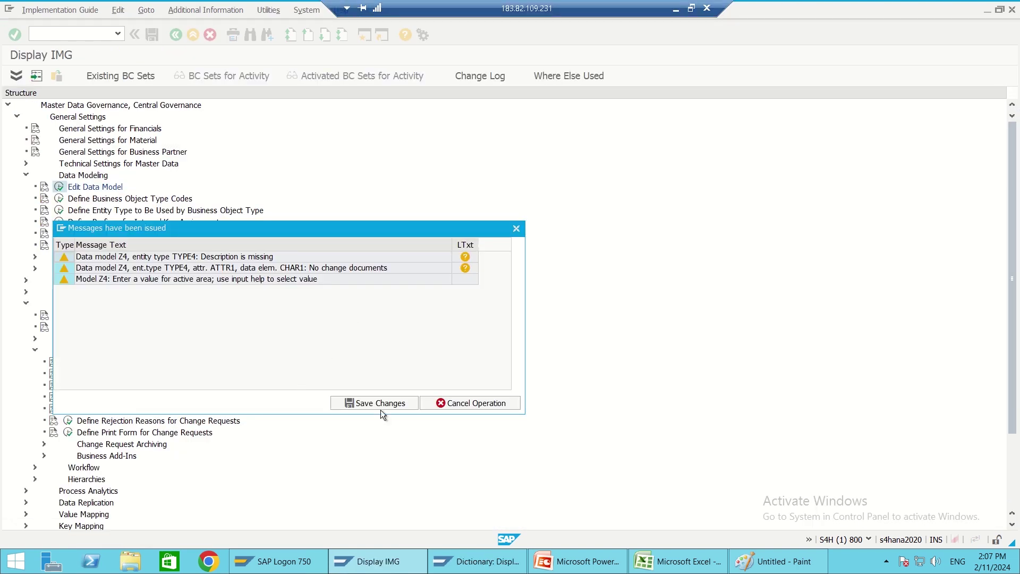
left_click(376, 402)
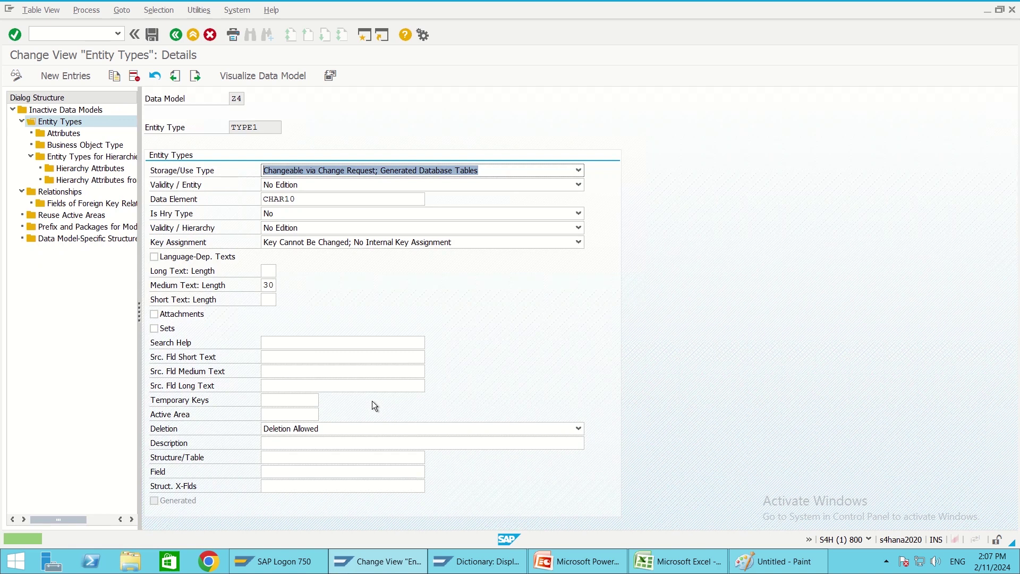
key("alt+Tab")
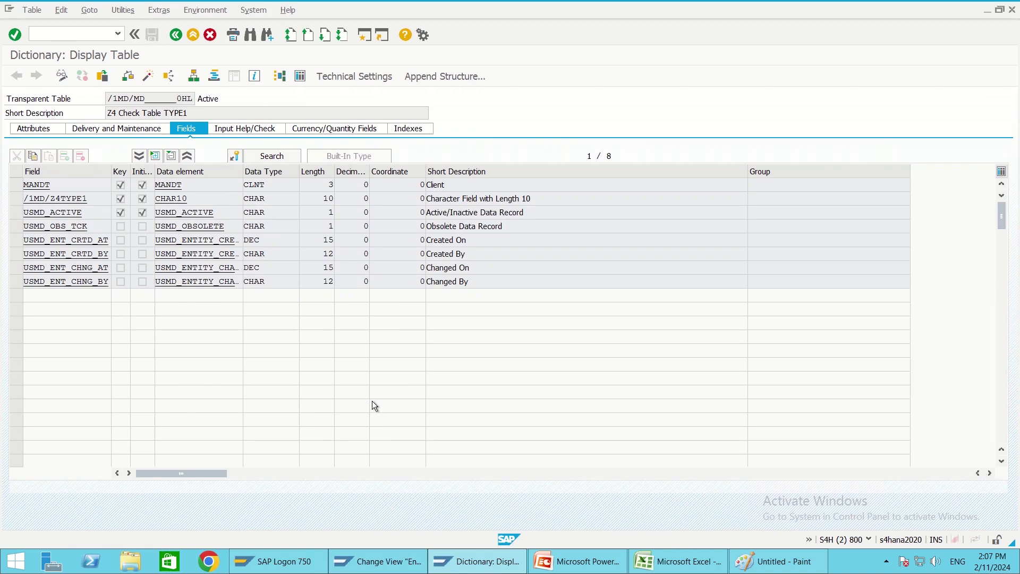
left_click(87, 196)
key("alt+Tab")
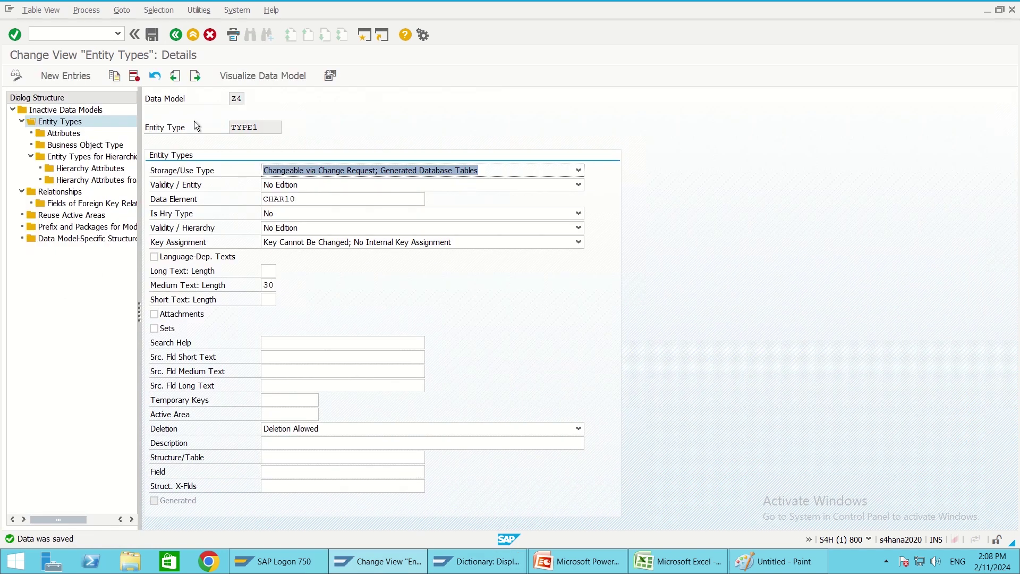
- Return to the entity types overview and activate data model Z4, confirming the workbench request and closing the issued messages
left_click(172, 34)
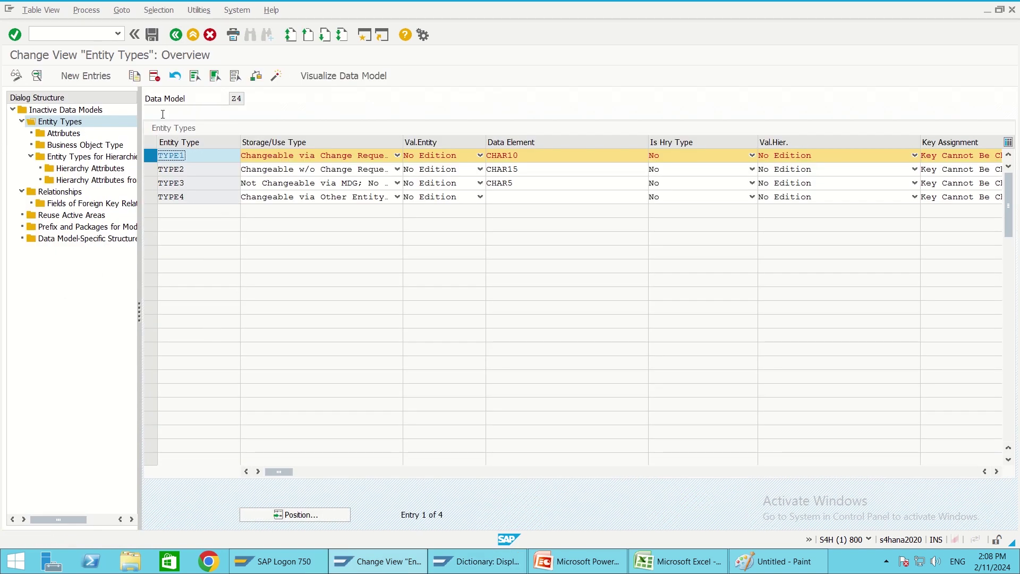
left_click(276, 76)
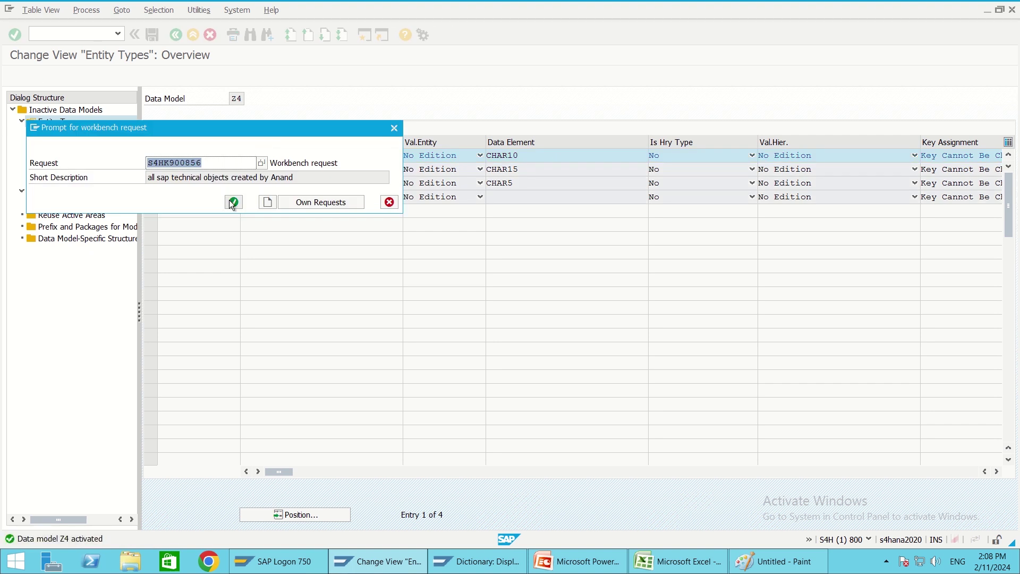
left_click(234, 203)
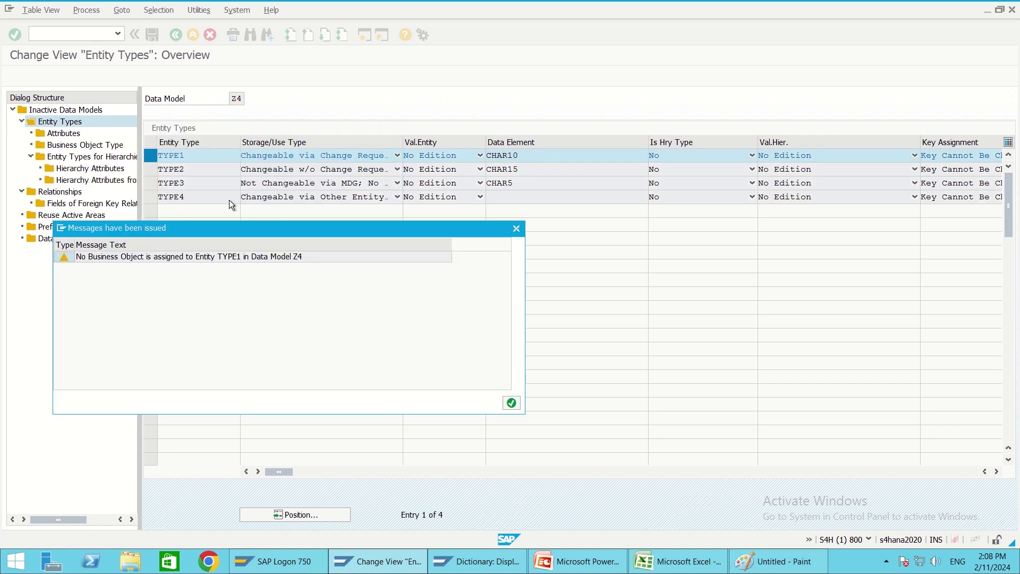
left_click(511, 403)
- Switch to the Dictionary window and regenerate the list of generated tables for data model Z4, pointing out TYPE1's text table
key("alt+Tab")
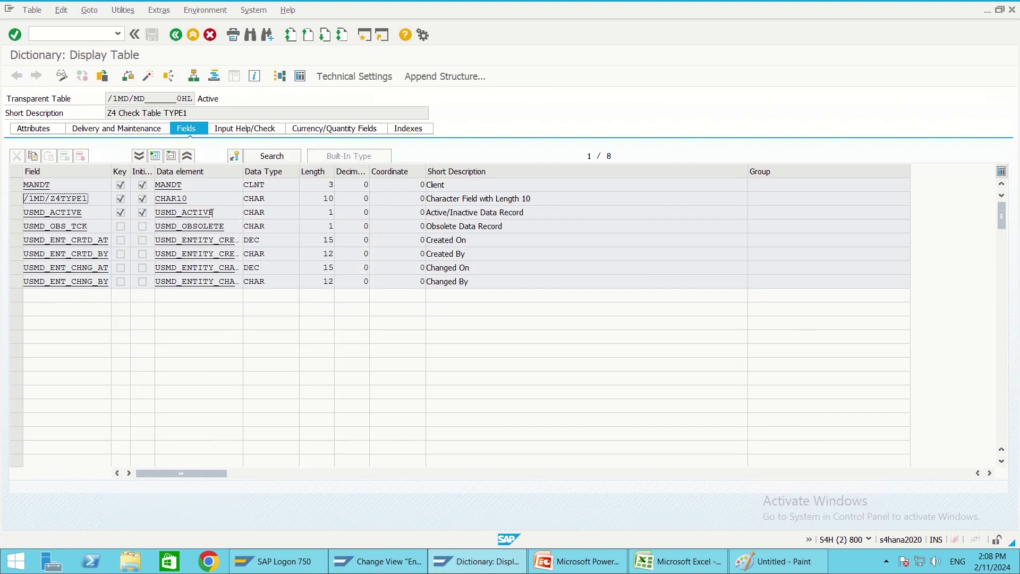
left_click(173, 37)
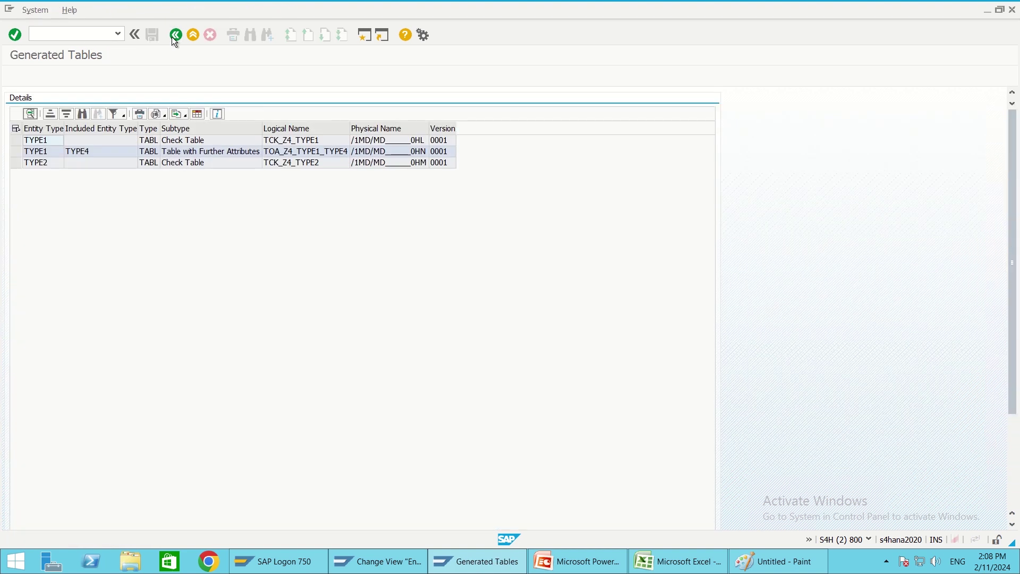
left_click(170, 37)
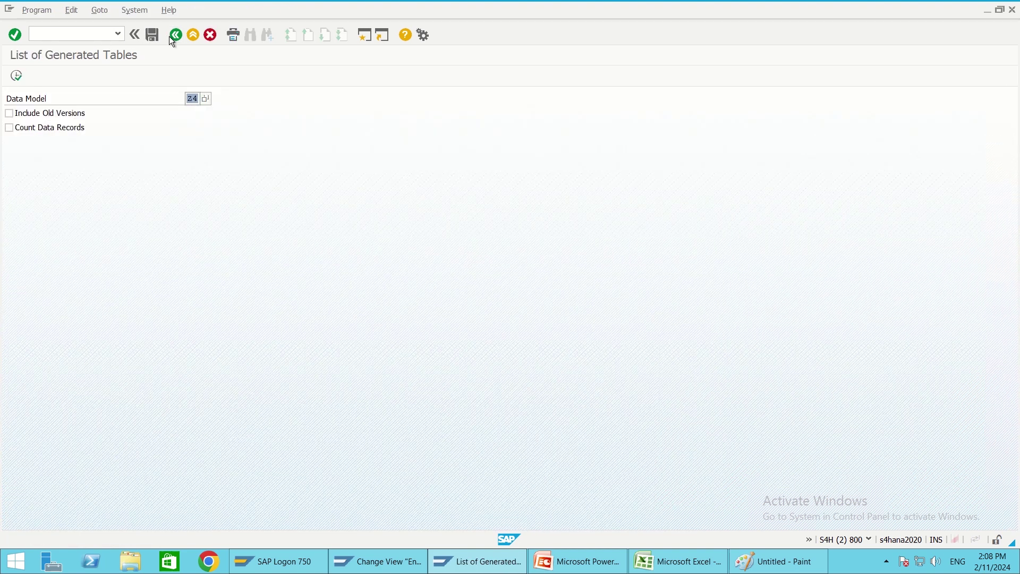
left_click(16, 78)
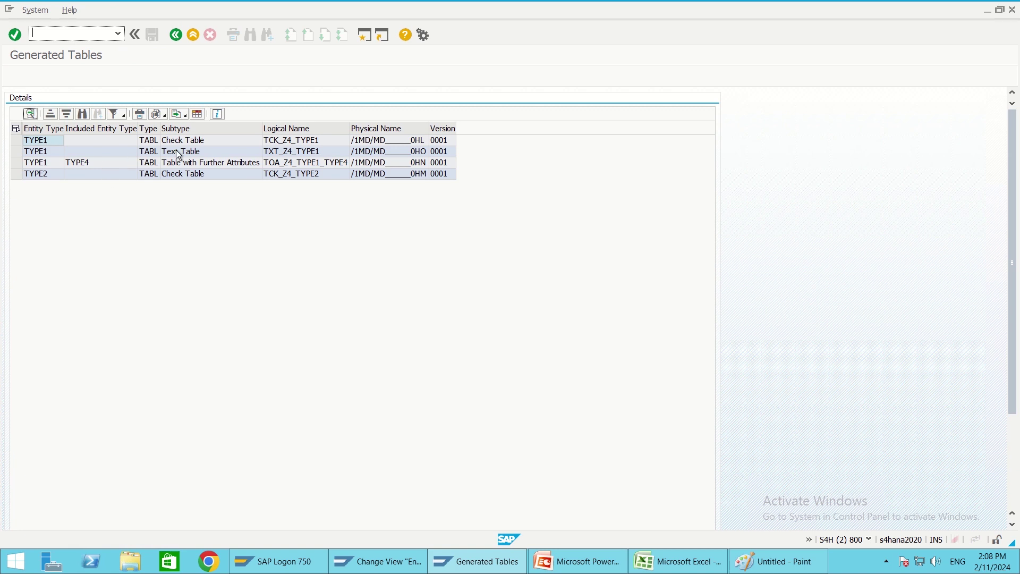
left_click(179, 155)
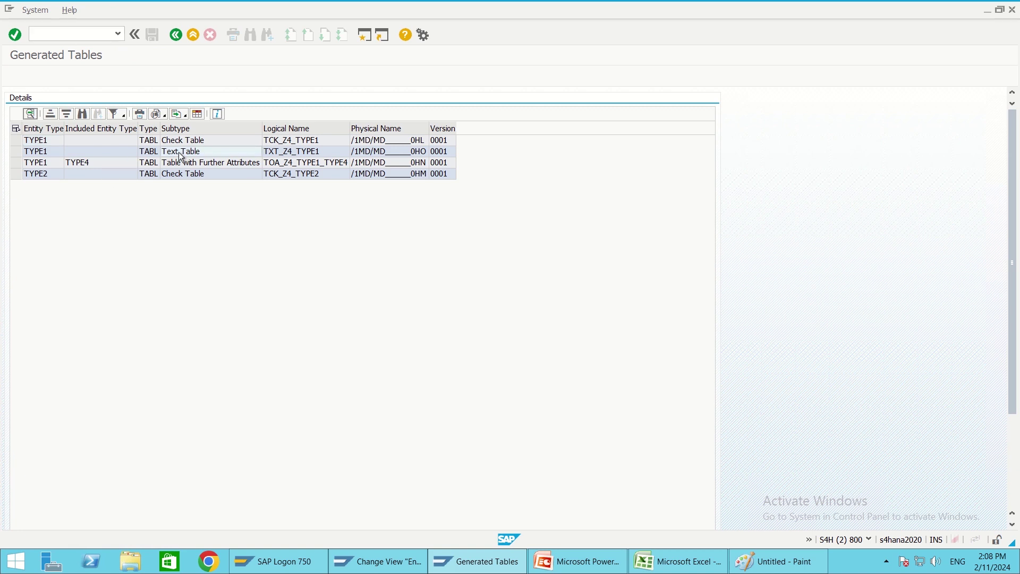
left_click(44, 153)
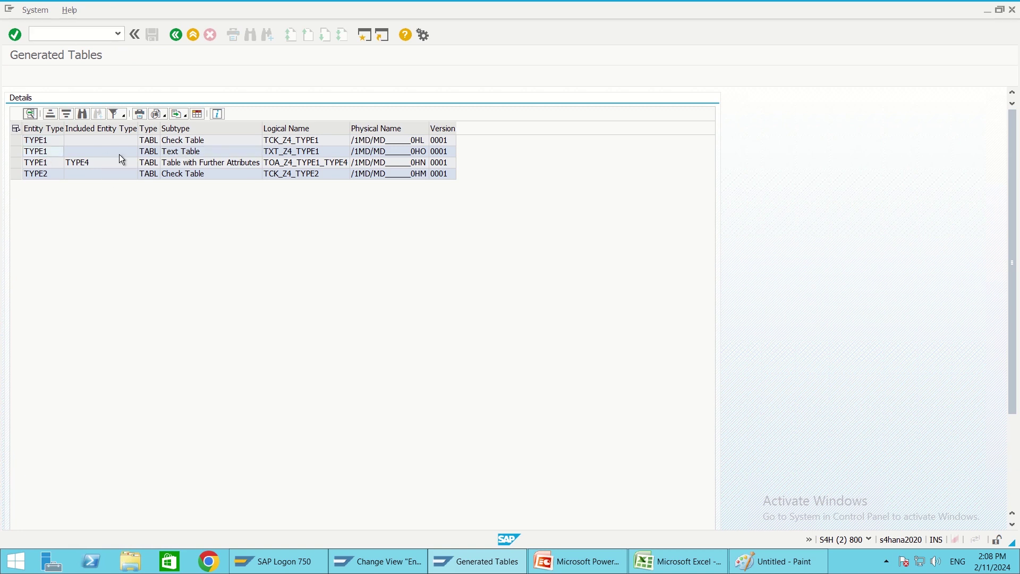
- Open TYPE1's text table, highlight the TXTMI field and its data element USMD_TXTMI, and return to the generated tables list
double_click(183, 154)
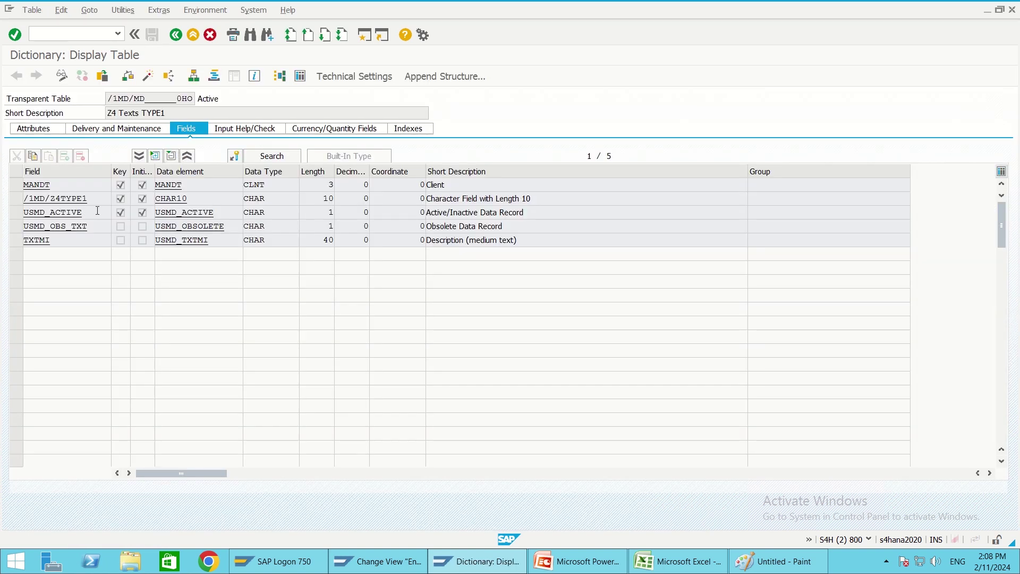
left_click_drag(63, 240, 20, 242)
key("ctrl+c")
left_click_drag(214, 239, 151, 242)
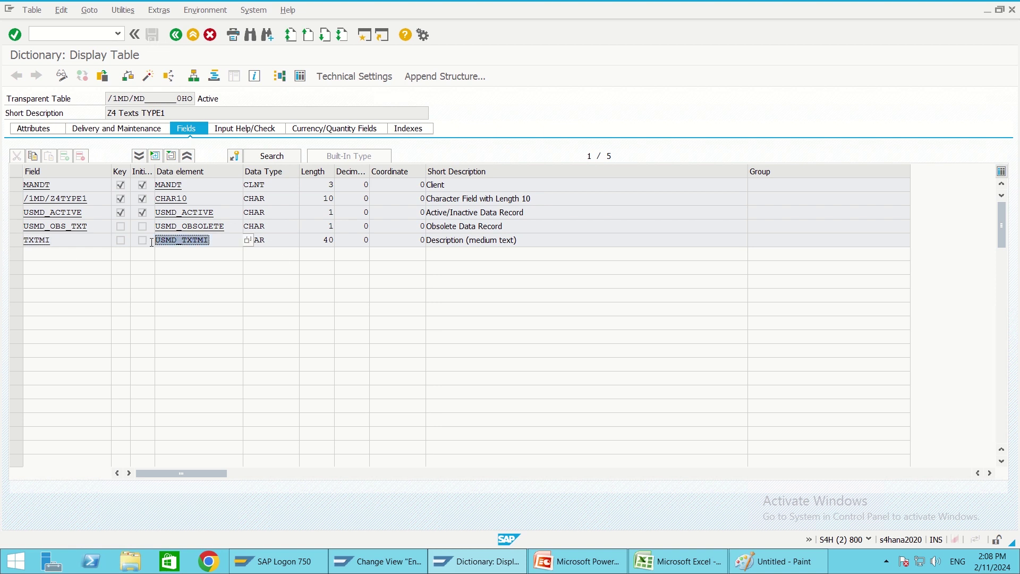
left_click(176, 35)
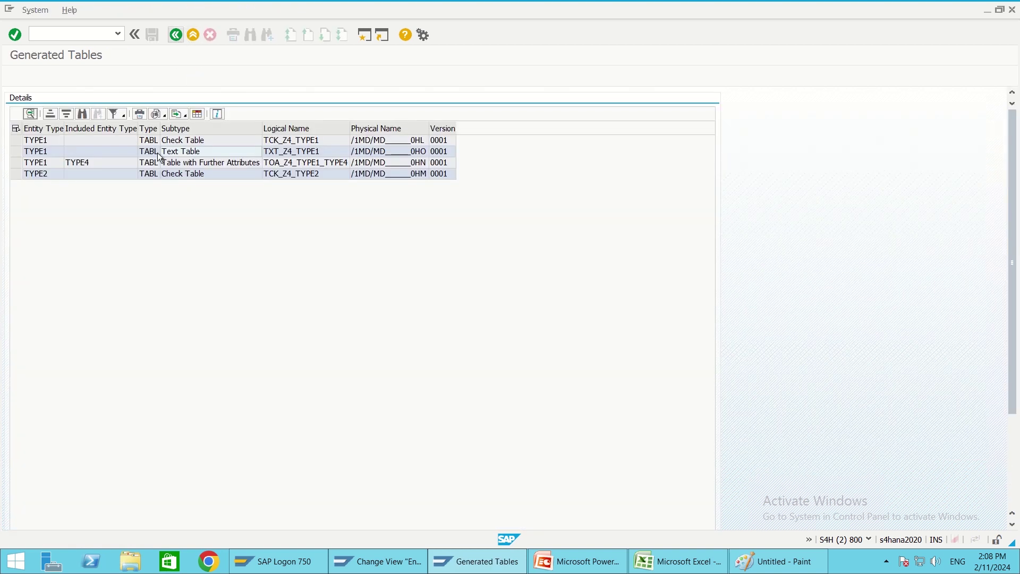
- View the fields of TYPE1's check table, then reopen its text table and highlight the medium text field TXTMI for comparison
double_click(55, 141)
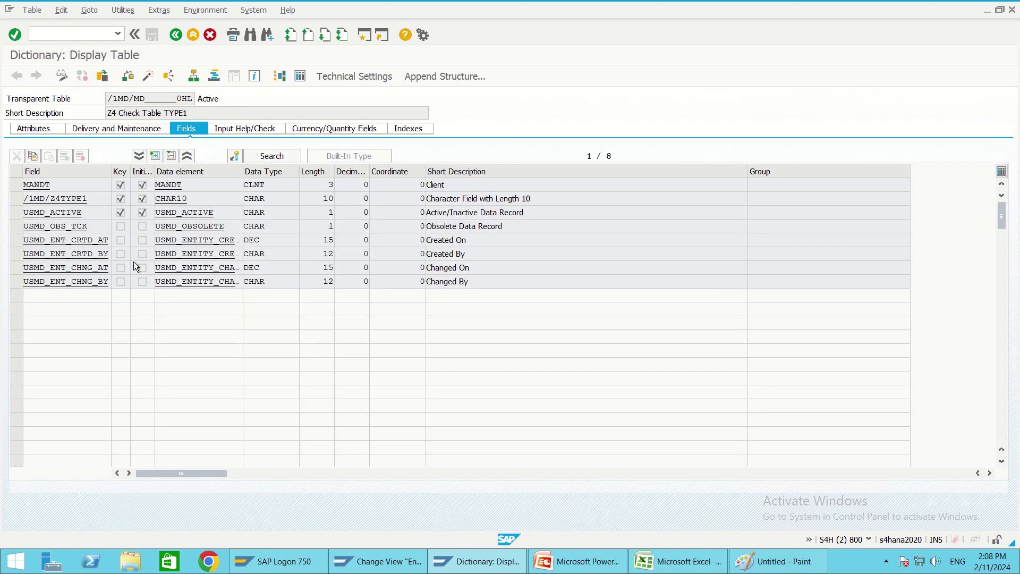
left_click(174, 38)
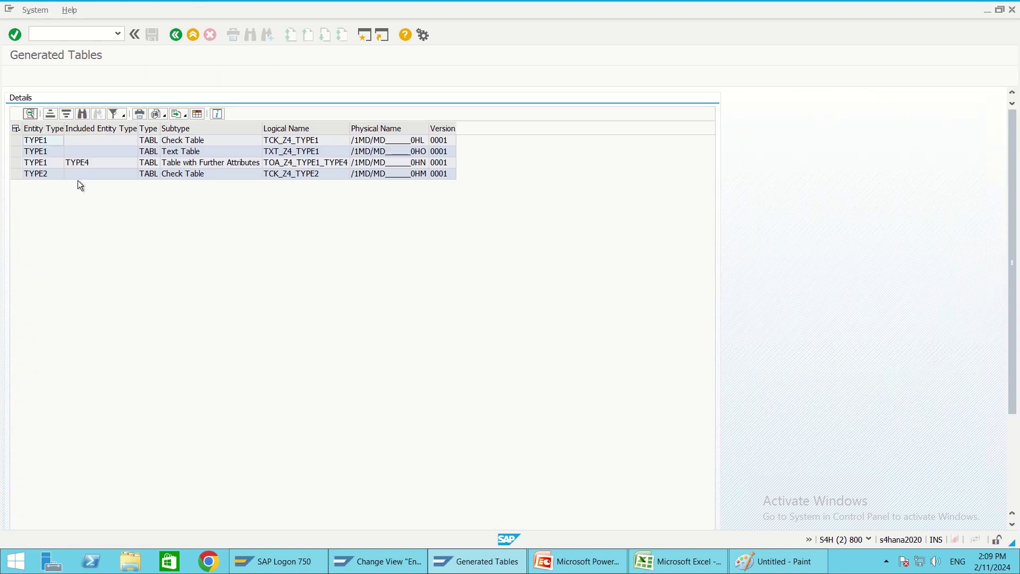
double_click(53, 150)
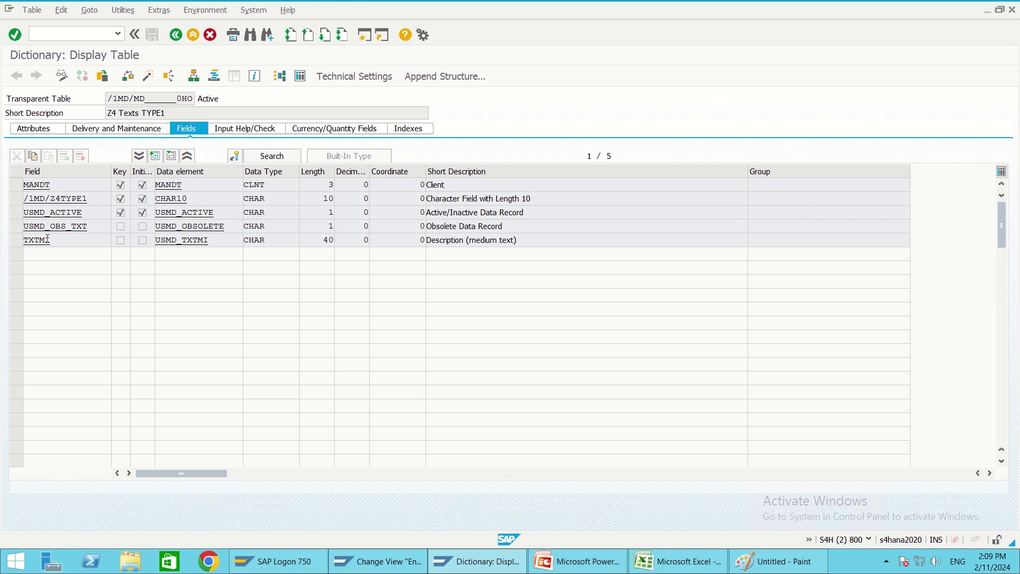
left_click_drag(54, 240, 16, 240)
left_click(101, 249)
left_click_drag(40, 241, 52, 240)
left_click(56, 240)
left_click_drag(41, 239, 53, 240)
left_click(59, 239)
- Switch back to the entity types of data model Z4 and review TYPE1's text settings in its details
key("alt+Tab")
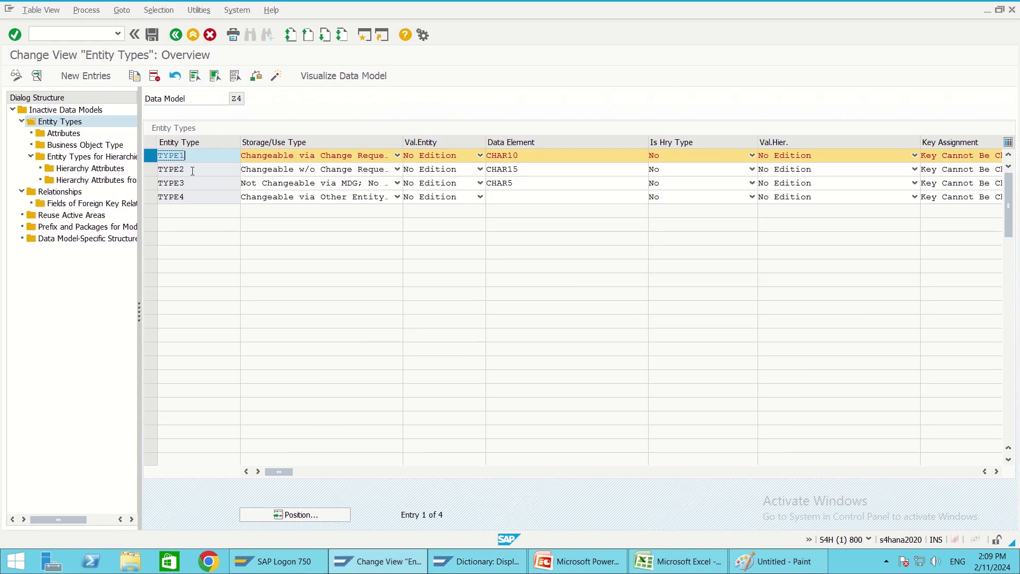
double_click(196, 157)
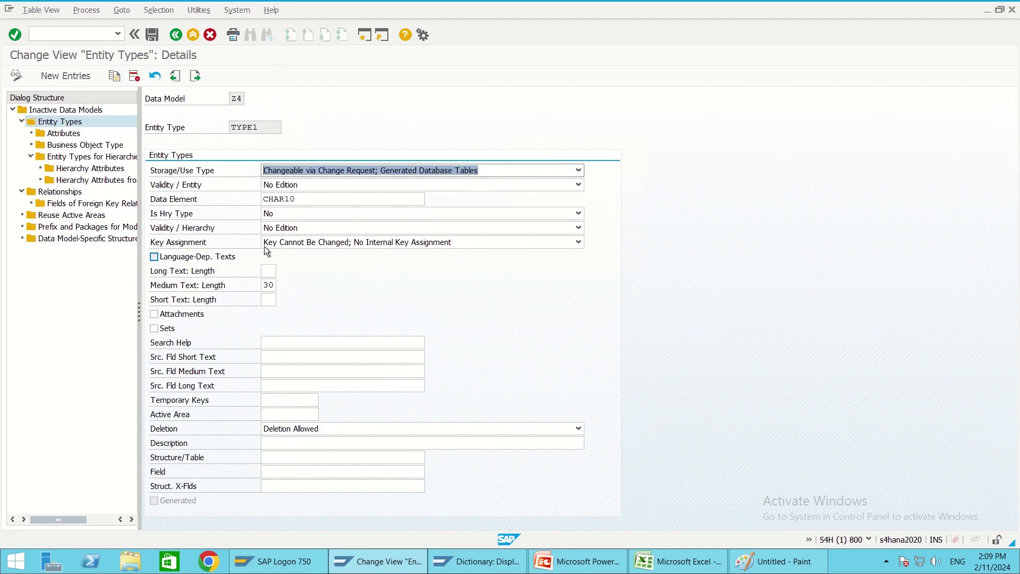
left_click(176, 39)
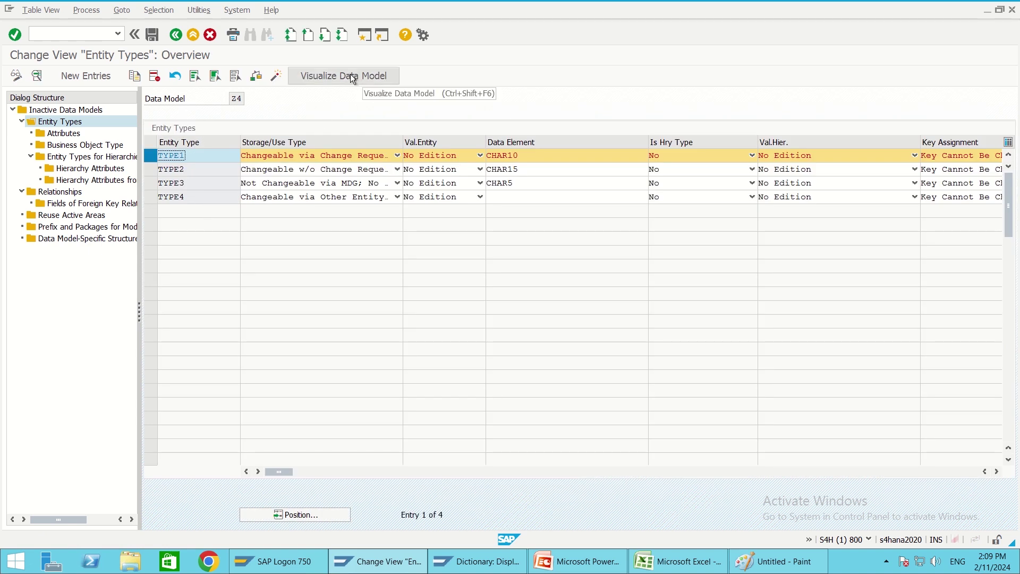
- Visualize the inactive data model Z4 and examine TYPE1's key, the TXTMI attribute and the expanded TYPE4 entries TYPE1 and ATTR1
left_click(351, 76)
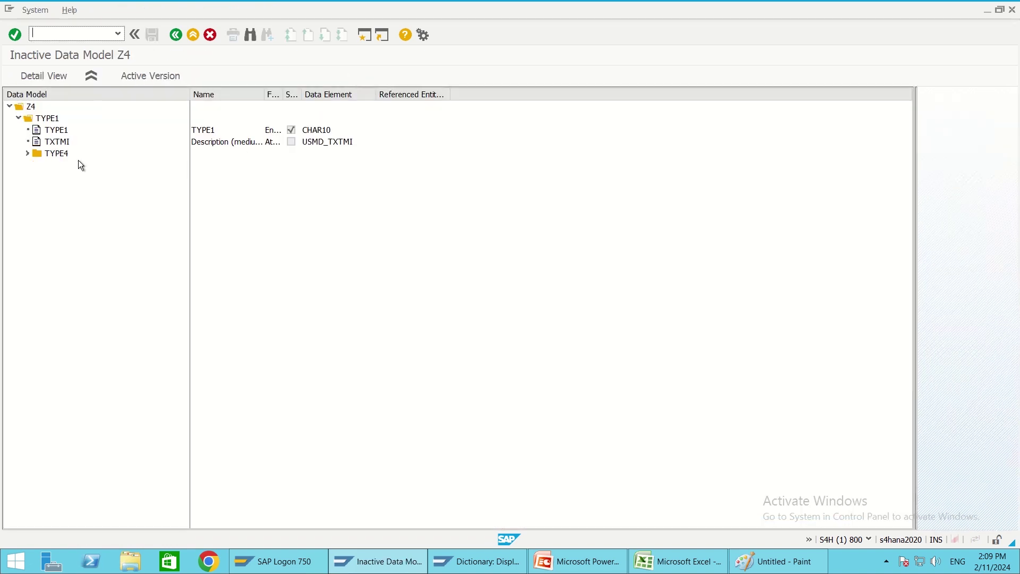
left_click(56, 133)
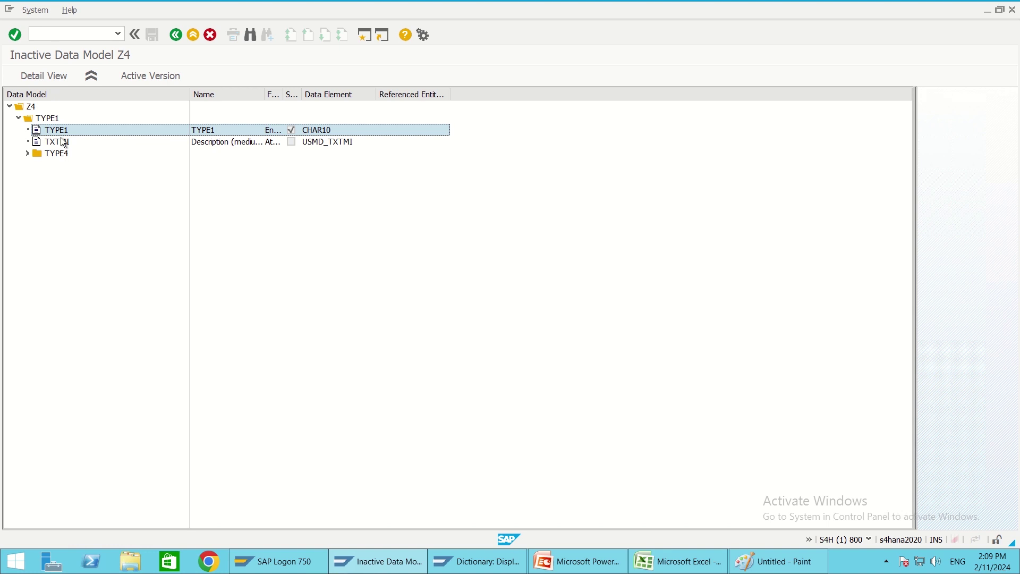
left_click(59, 144)
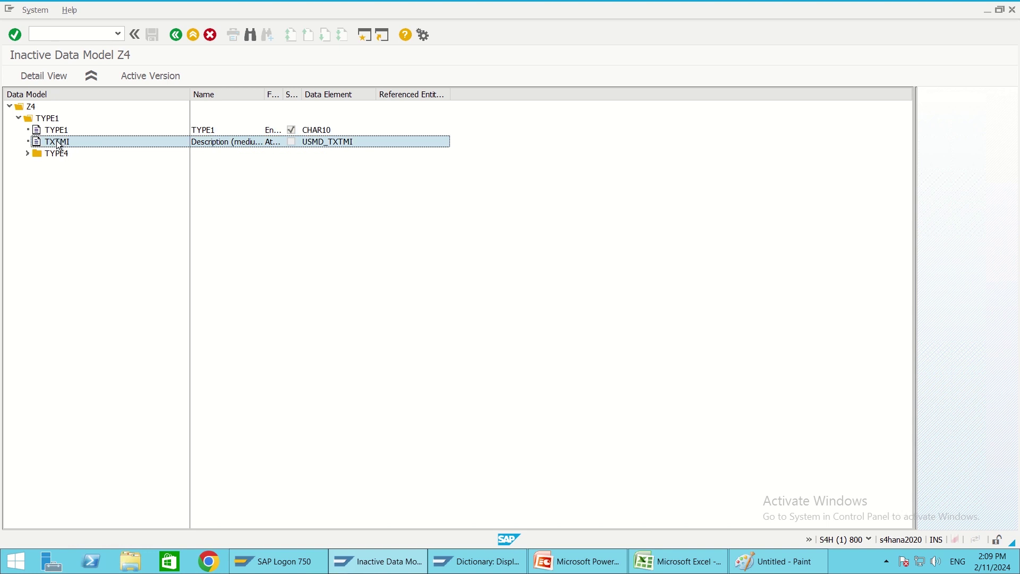
key("Up")
key("Down")
left_click(27, 153)
left_click(66, 166)
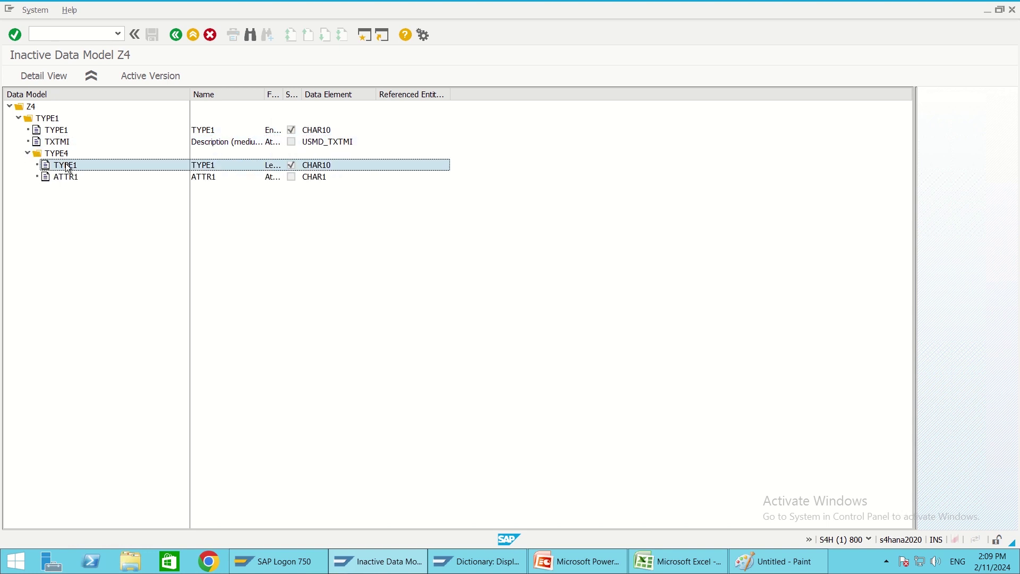
left_click(68, 177)
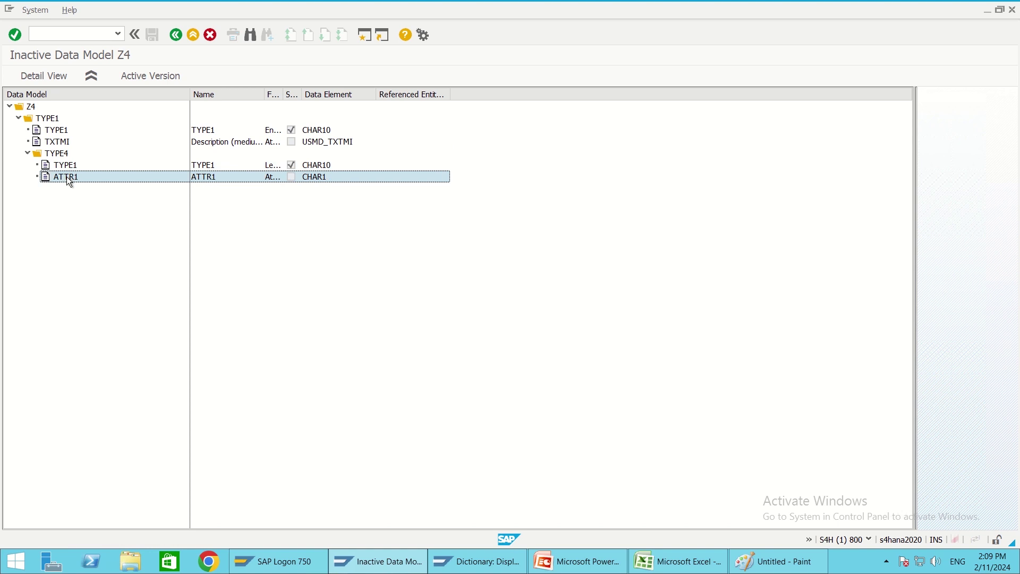
left_click(175, 34)
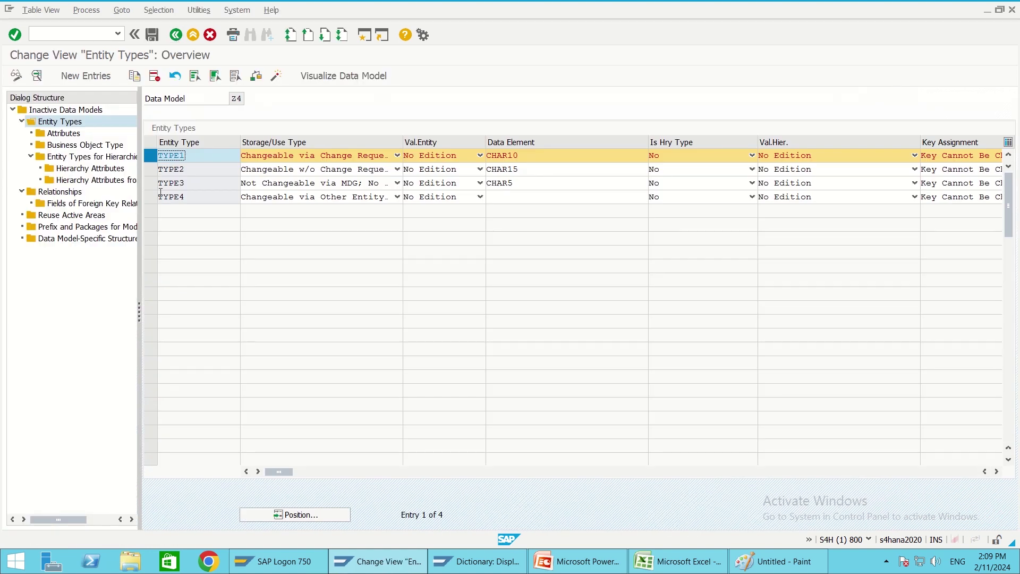
- Open the details of entity type TYPE2 and set its long text length to 40
left_click(149, 156)
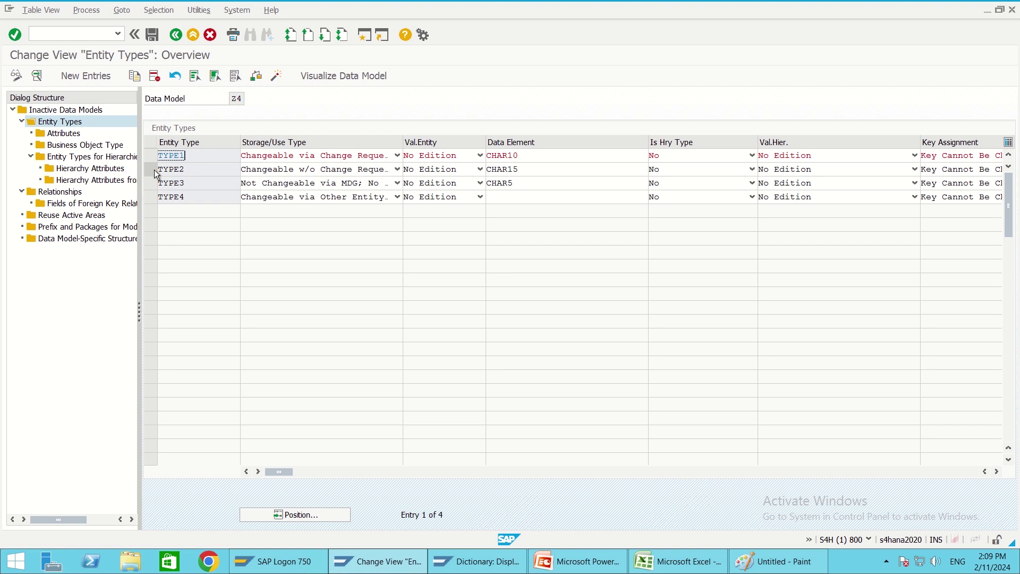
left_click(151, 170)
left_click(205, 171)
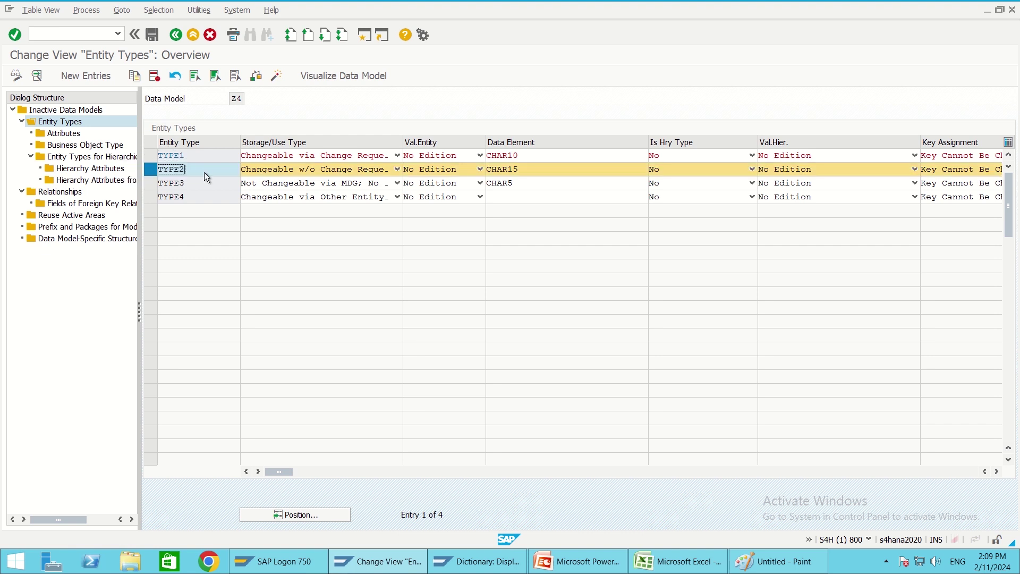
double_click(204, 173)
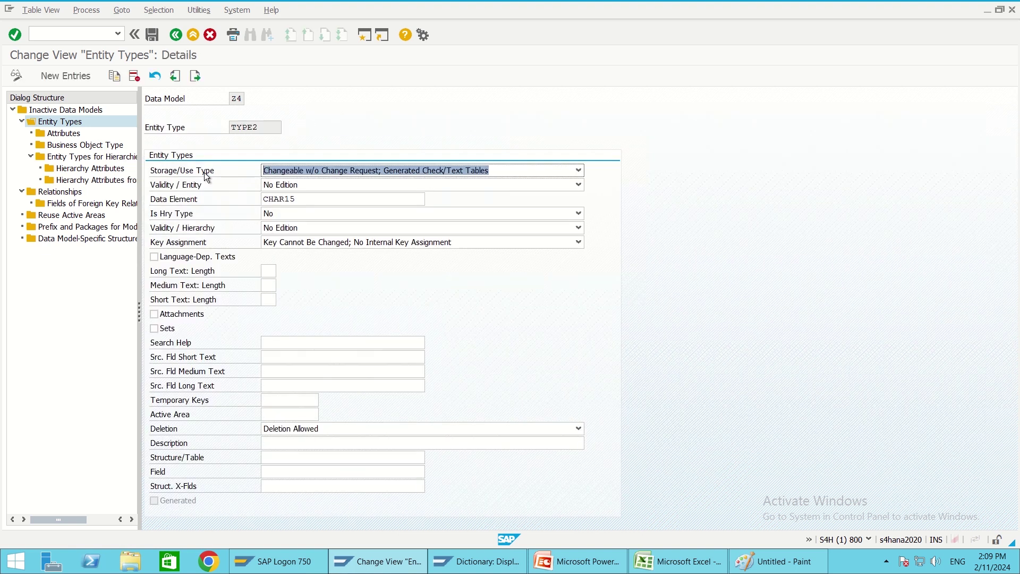
left_click(267, 270)
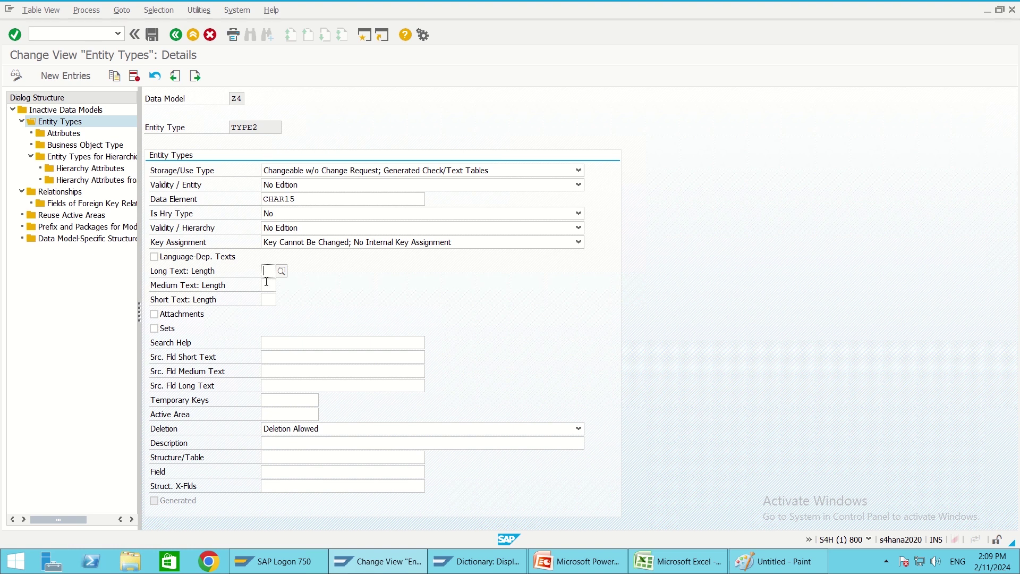
type("40")
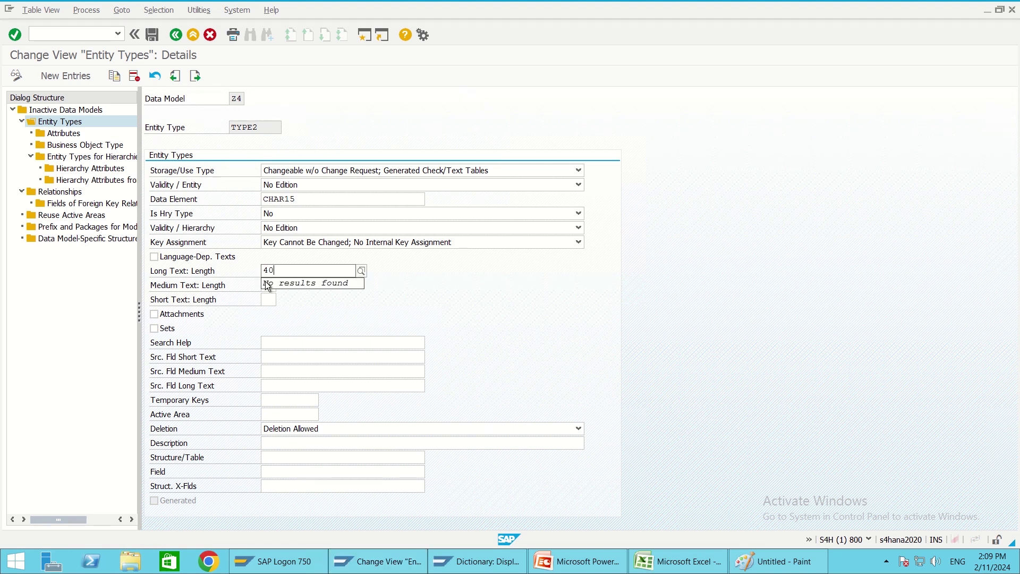
- Set TYPE2's medium text length to 30 and short text length to 20, and save the changes despite the warnings
left_click(229, 286)
left_click(269, 284)
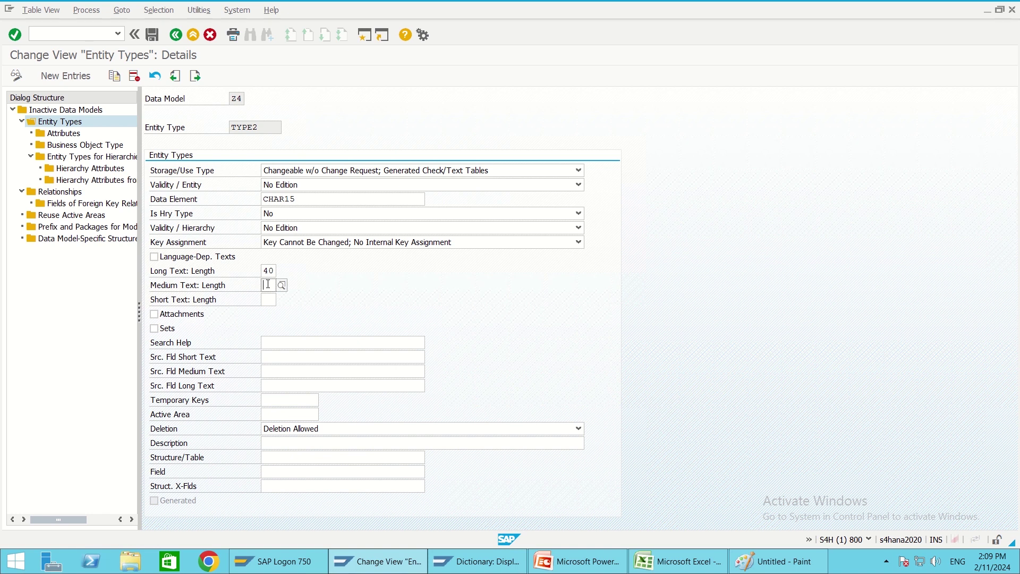
type("30")
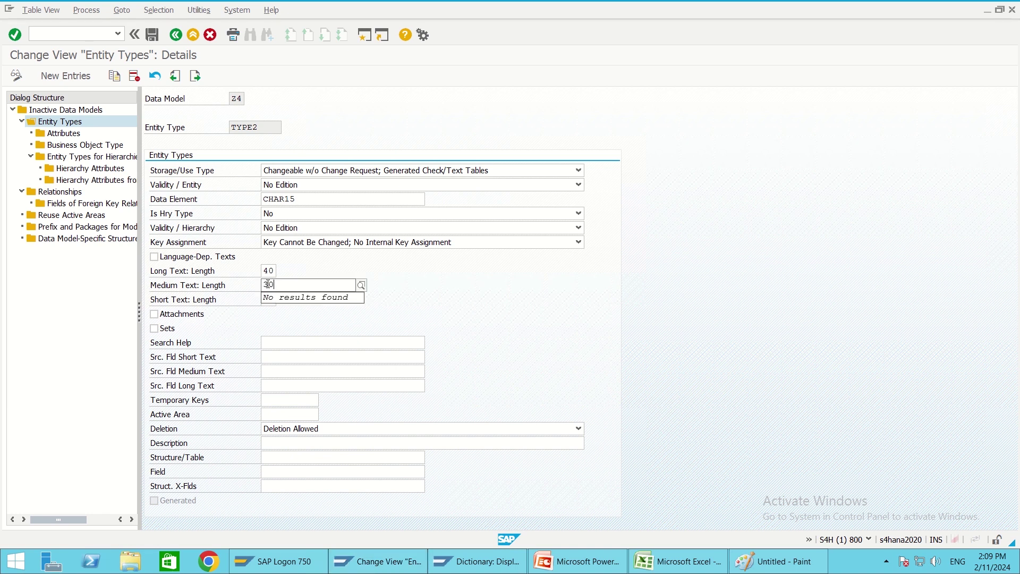
left_click(206, 299)
left_click(267, 299)
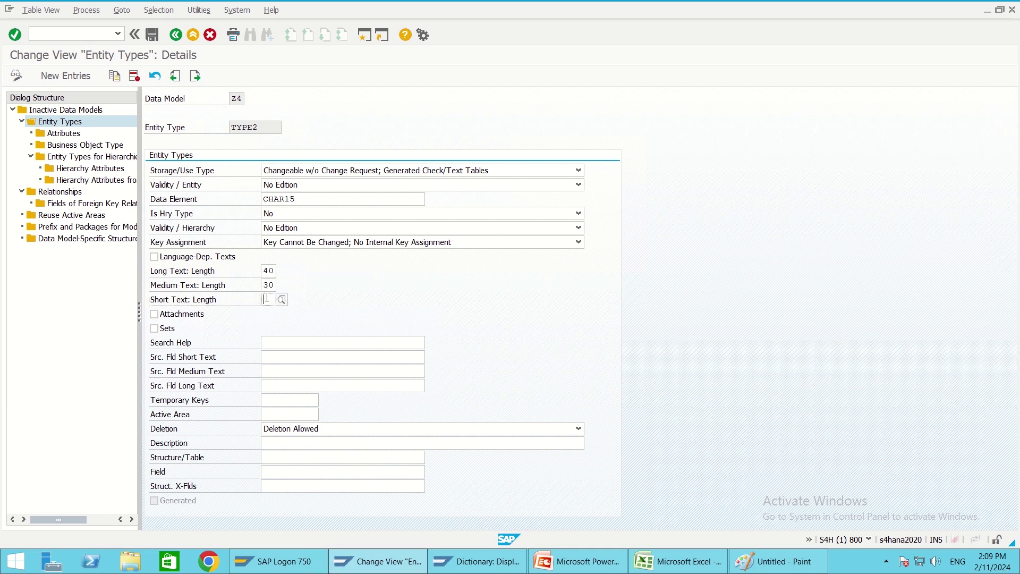
type("20")
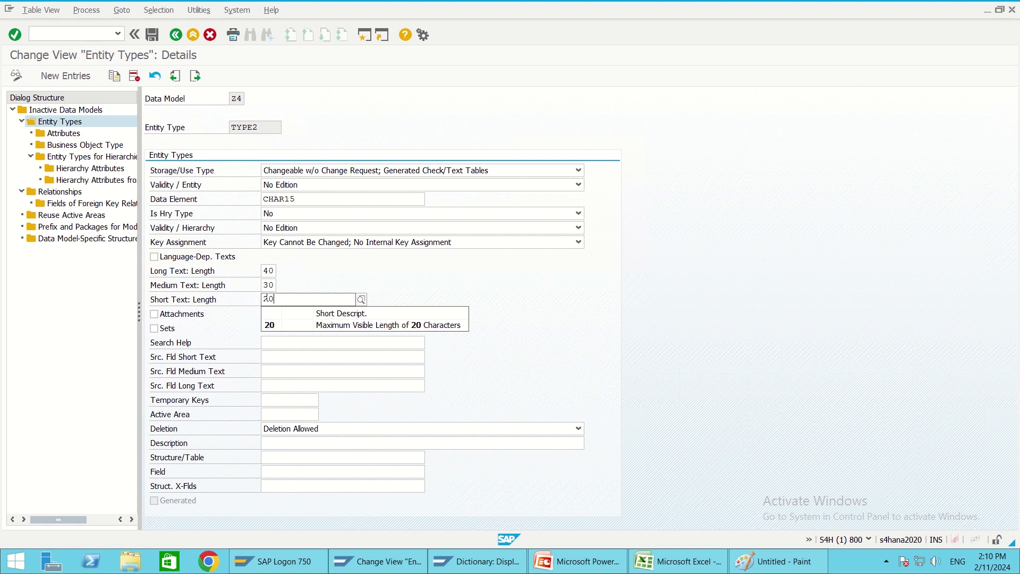
key("Return")
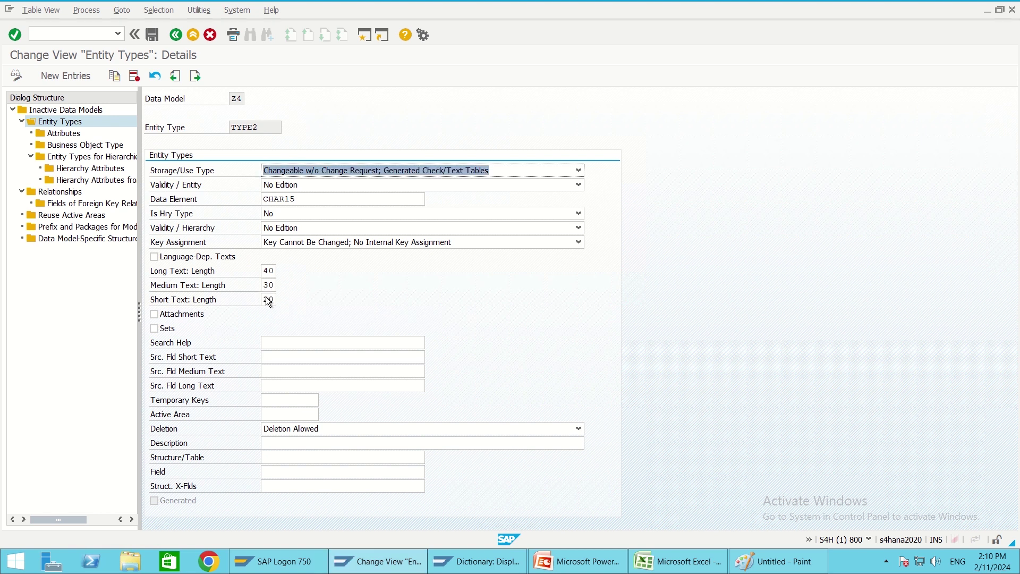
left_click(153, 35)
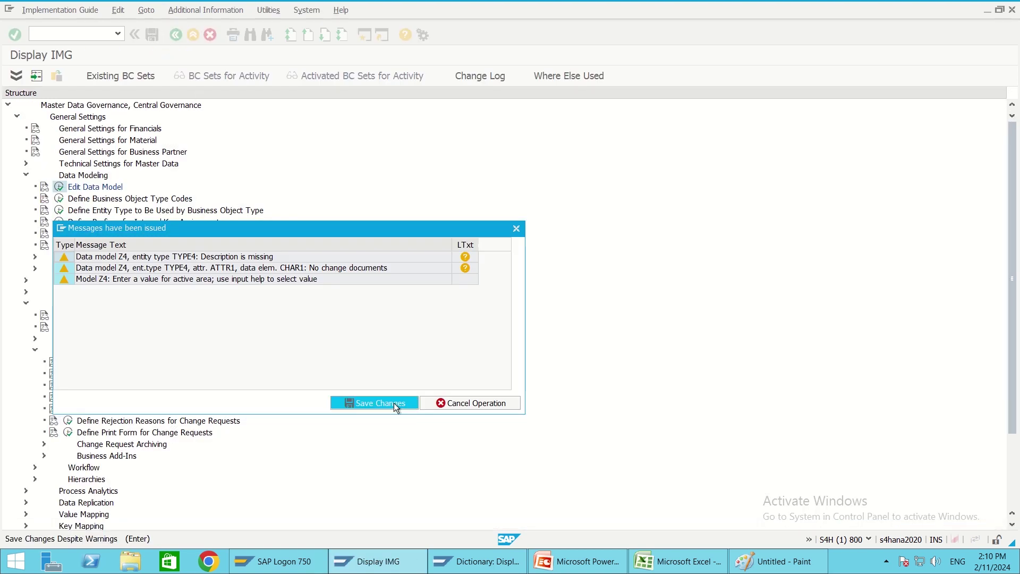
left_click(394, 403)
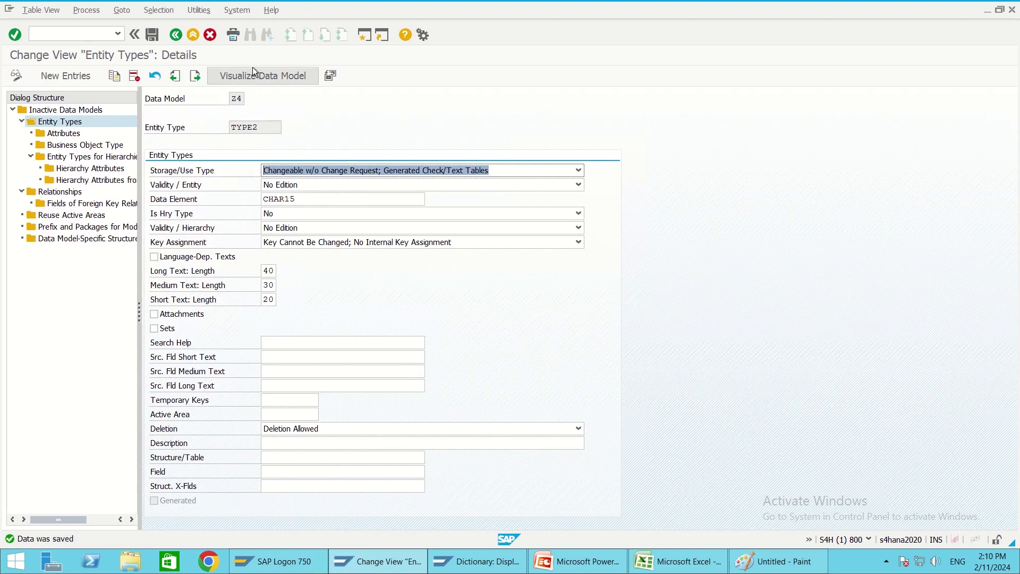
- Visualize the inactive data model Z4, check the entries under TYPE4, and return to TYPE2's details
left_click(253, 78)
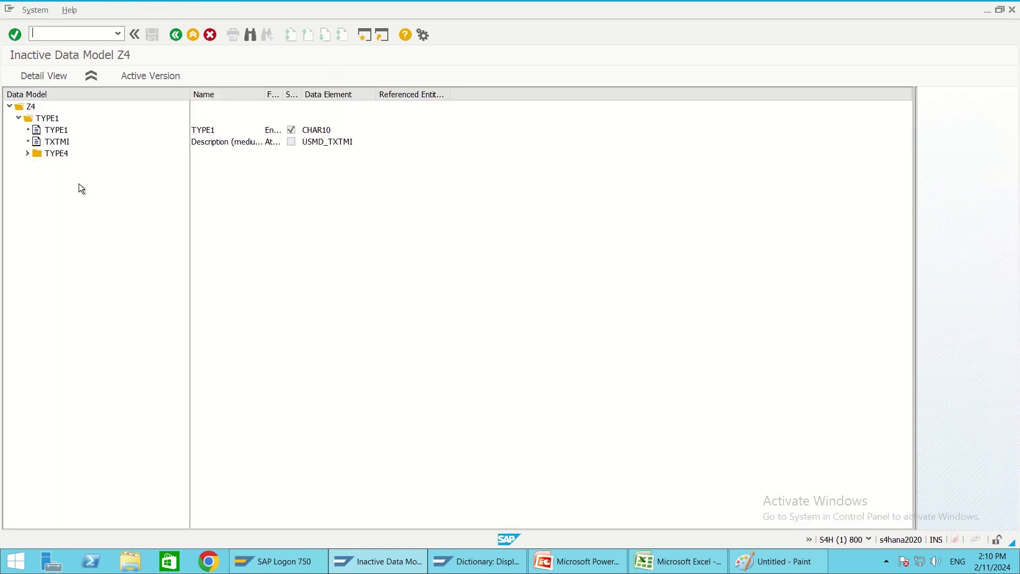
left_click(25, 153)
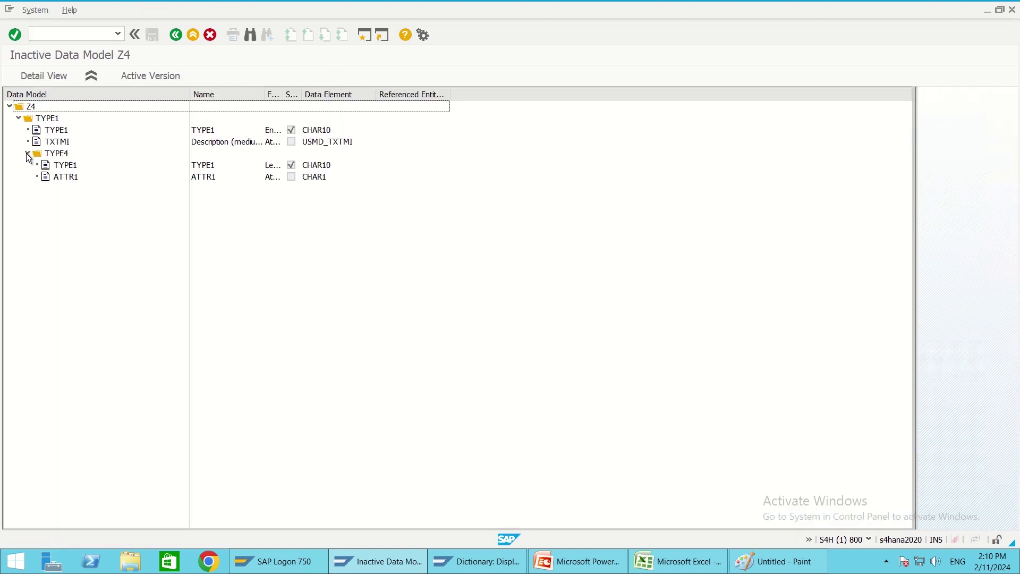
left_click(27, 153)
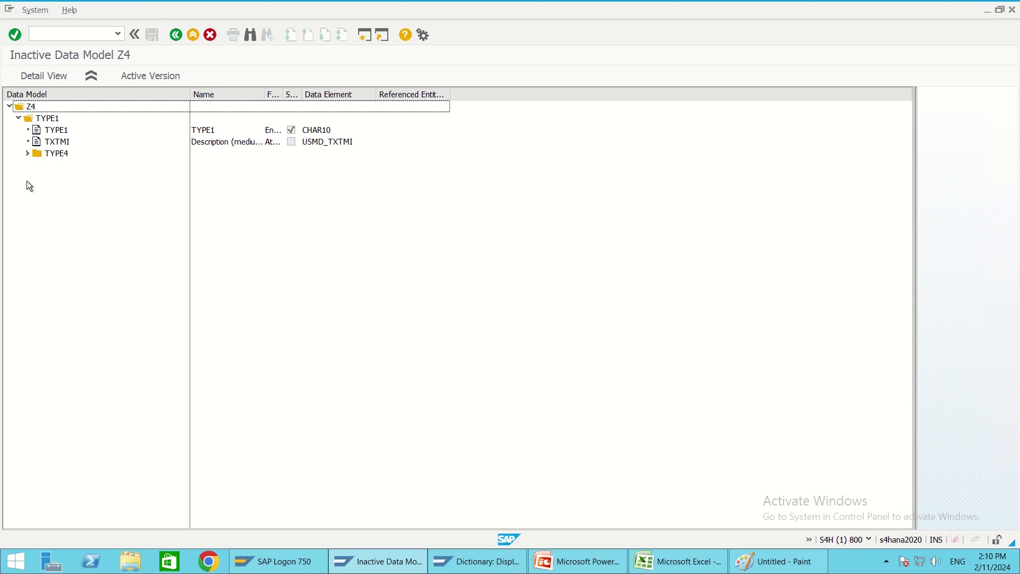
left_click(175, 35)
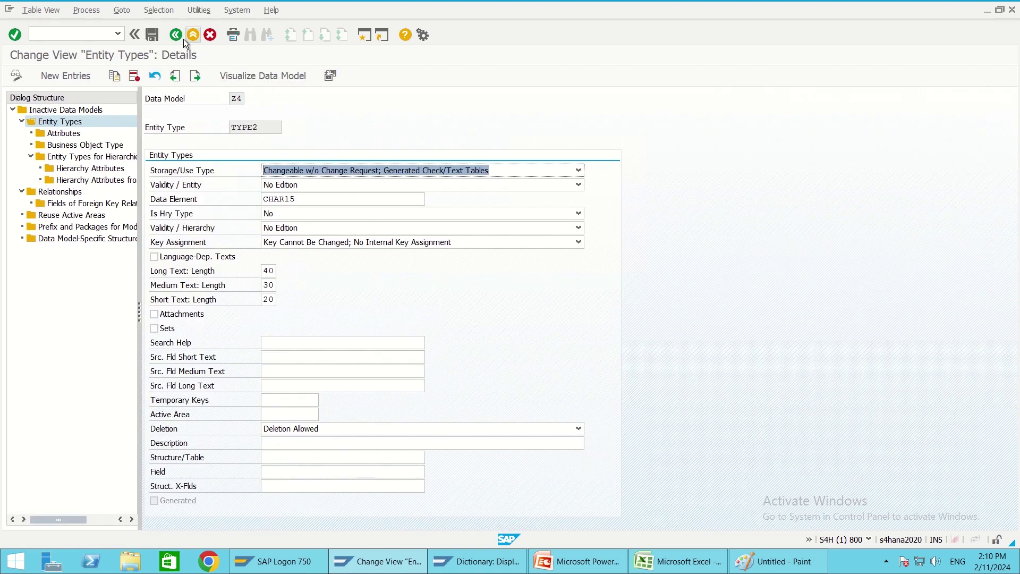
- Return to the entity types overview and activate data model Z4 with the proposed workbench request, acknowledging the message
left_click(175, 35)
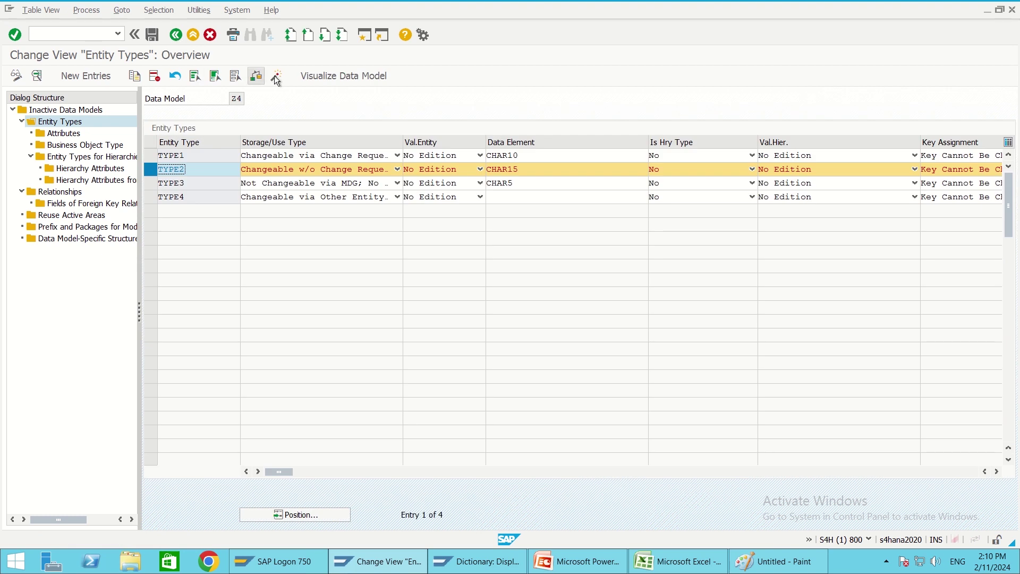
left_click(276, 77)
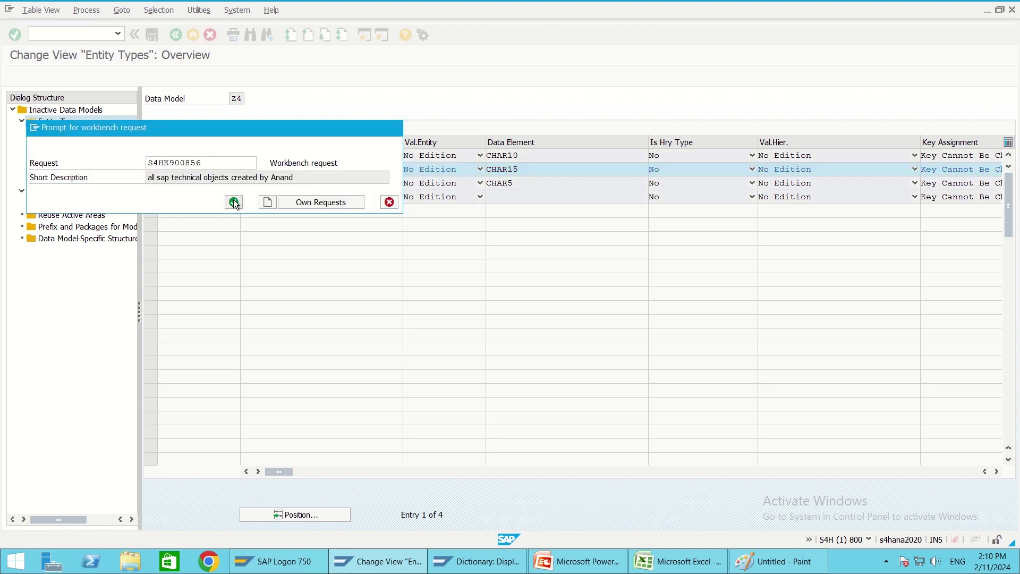
left_click(234, 203)
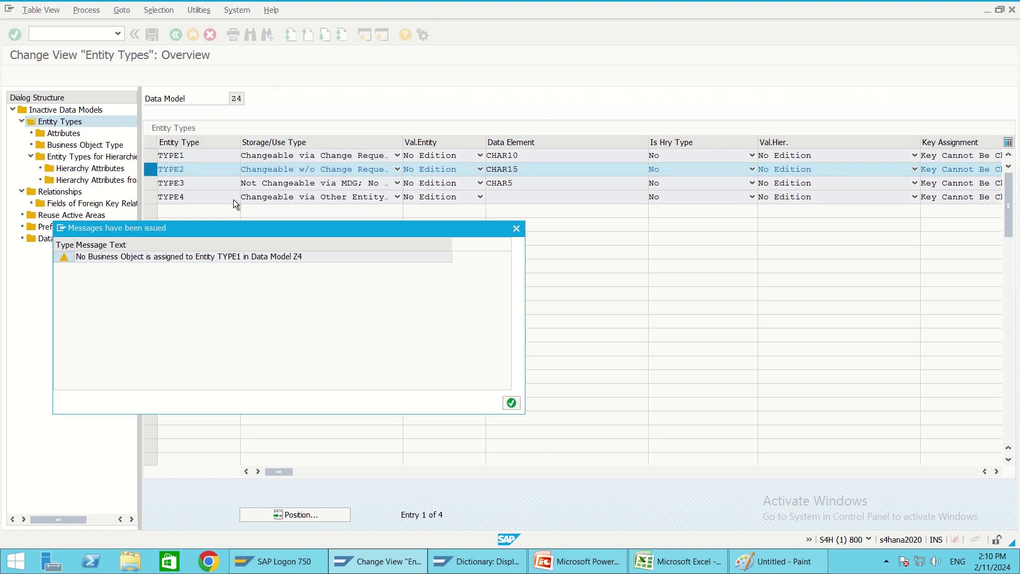
left_click(511, 402)
- Switch to the generated tables session, rerun the list for data model Z4, and open TYPE2's text table
key("alt+Tab")
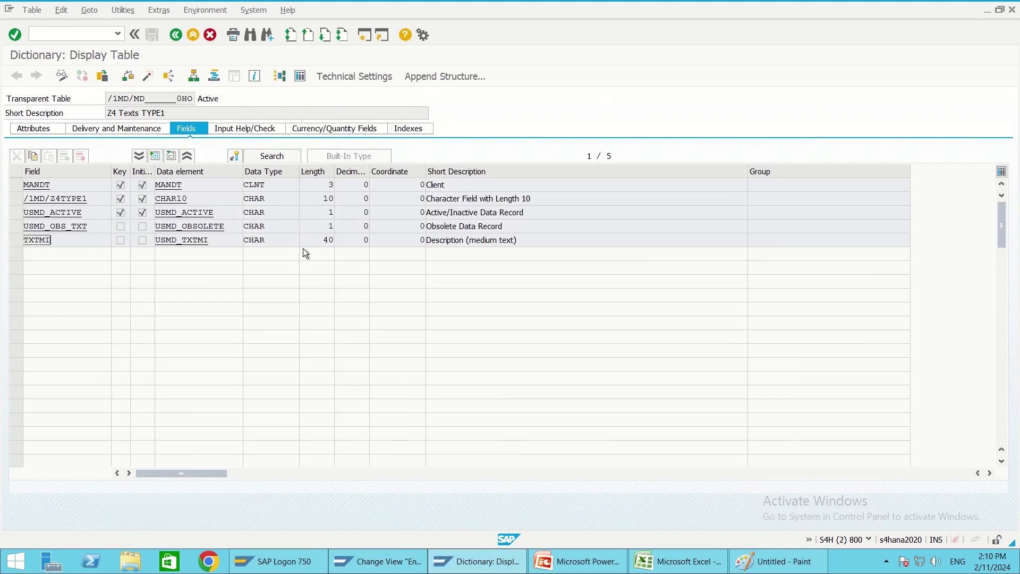
left_click(175, 35)
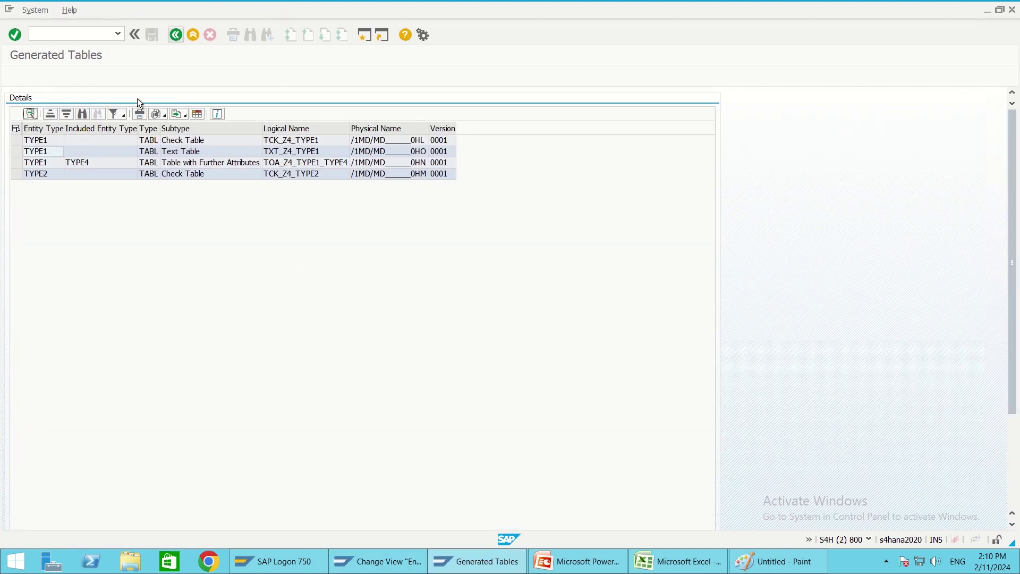
left_click(176, 35)
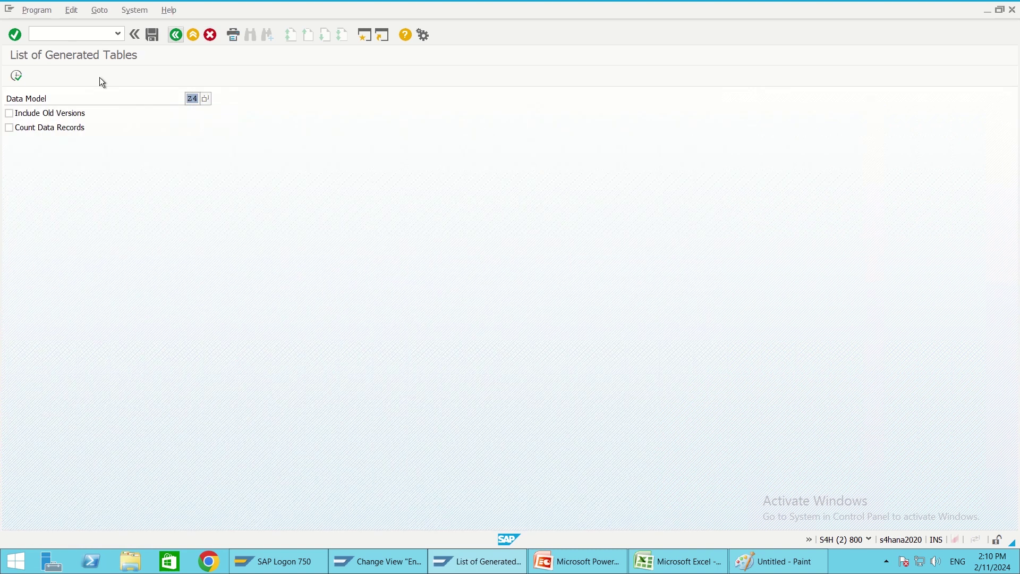
left_click(19, 75)
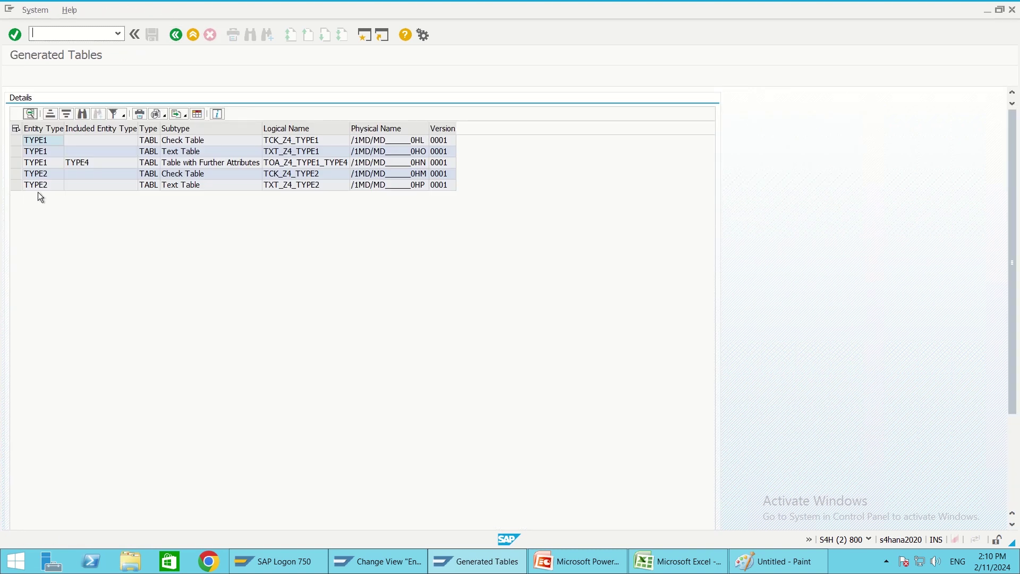
left_click(43, 184)
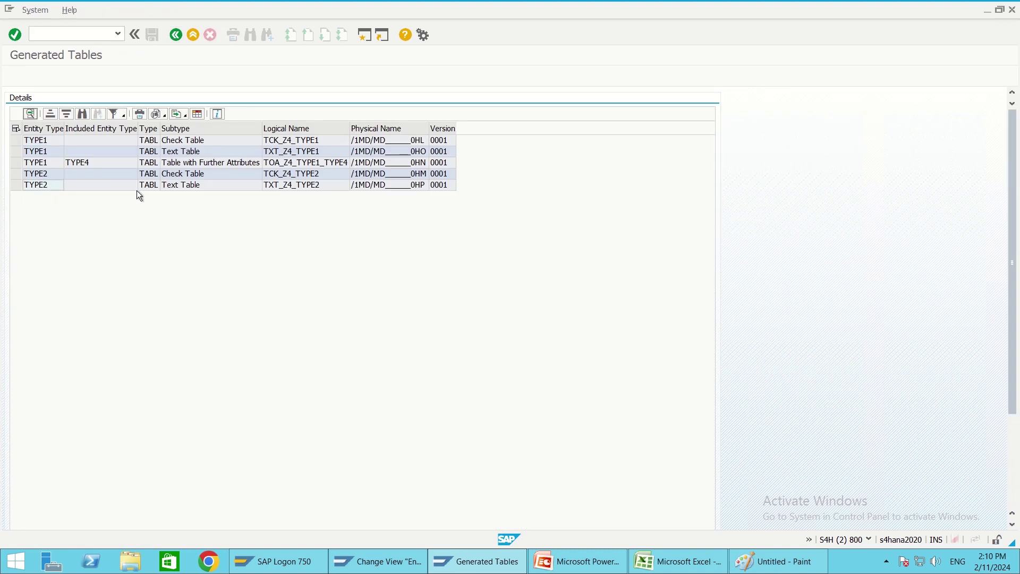
left_click(171, 186)
double_click(175, 185)
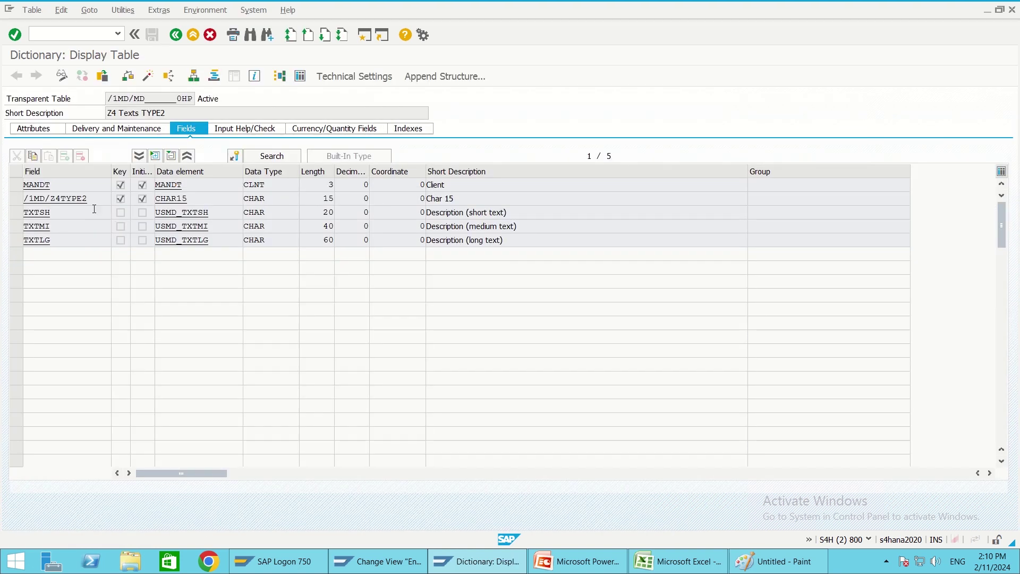
- Examine the TXTSH, TXTMI and TXTLG fields of TYPE2's text table, then go back to the generated tables selection
left_click(57, 226)
left_click(60, 242)
left_click(51, 215)
left_click_drag(51, 215, 19, 228)
left_click(19, 229)
left_click_drag(52, 240, 20, 242)
left_click(171, 36)
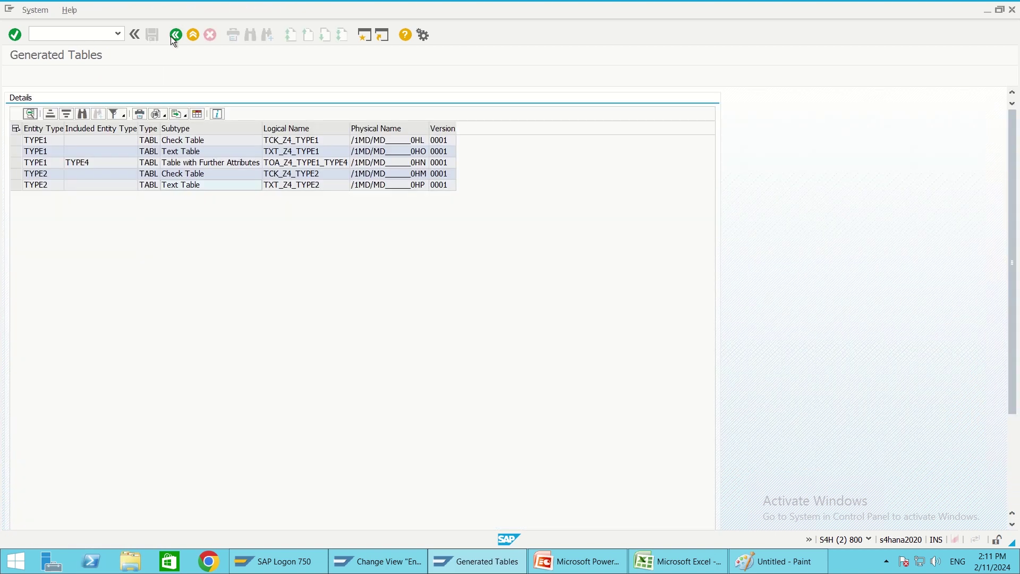
left_click(177, 36)
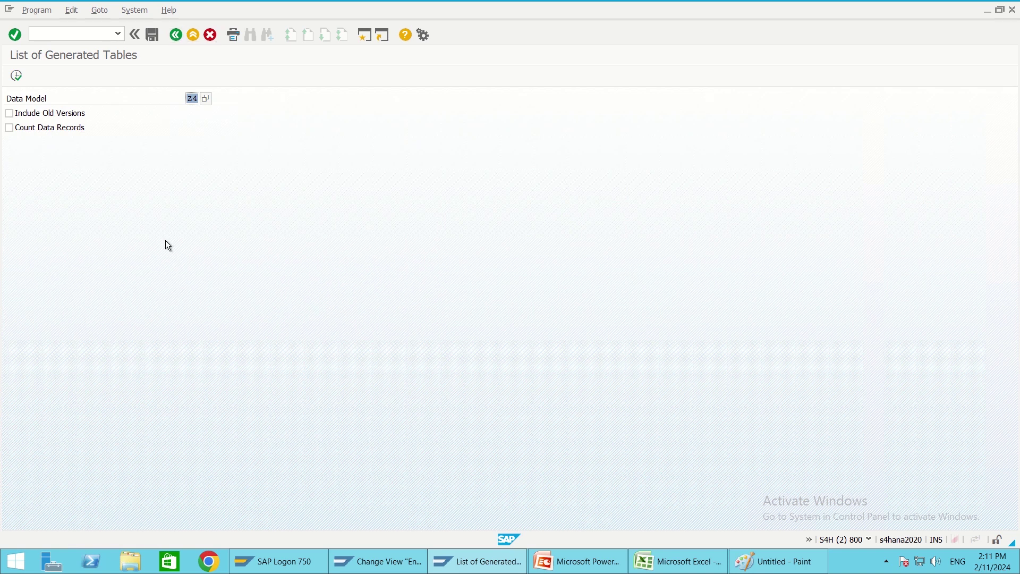
- Switch back to the entity types, enable language-dependent texts in TYPE2's details, and save the changes despite the warnings
key("alt+Tab")
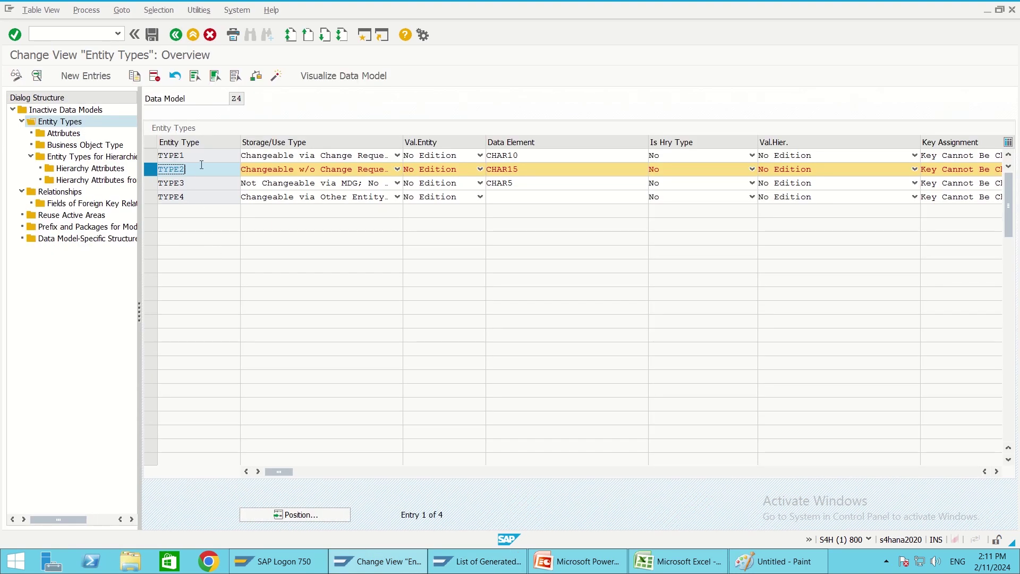
key("F2")
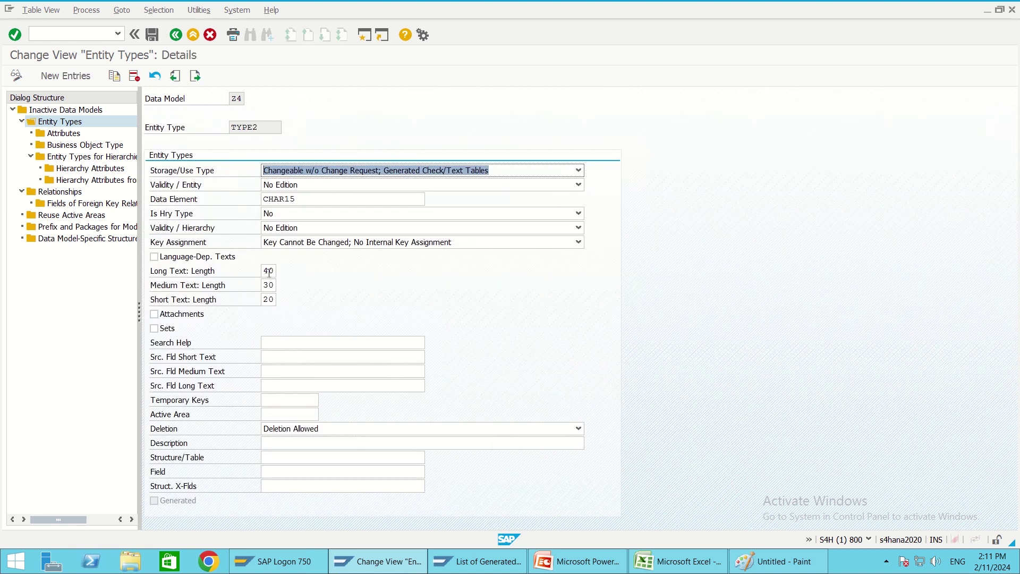
left_click(154, 257)
left_click(154, 35)
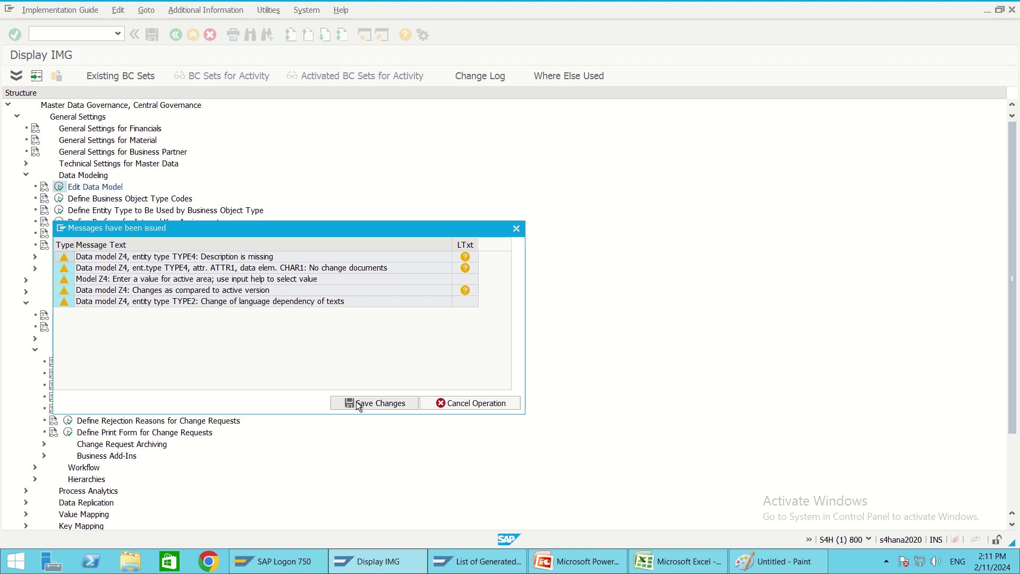
left_click(359, 404)
- Switch to PowerPoint, highlight the line "MDG also enables language dependent texts", and return to TYPE2's details in SAP
left_click(584, 563)
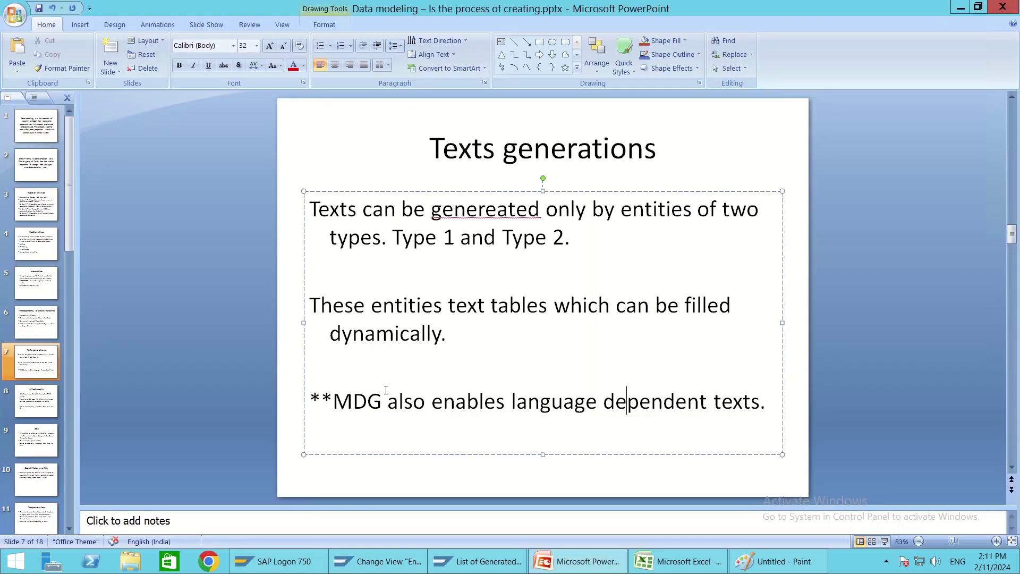
left_click_drag(340, 405, 760, 401)
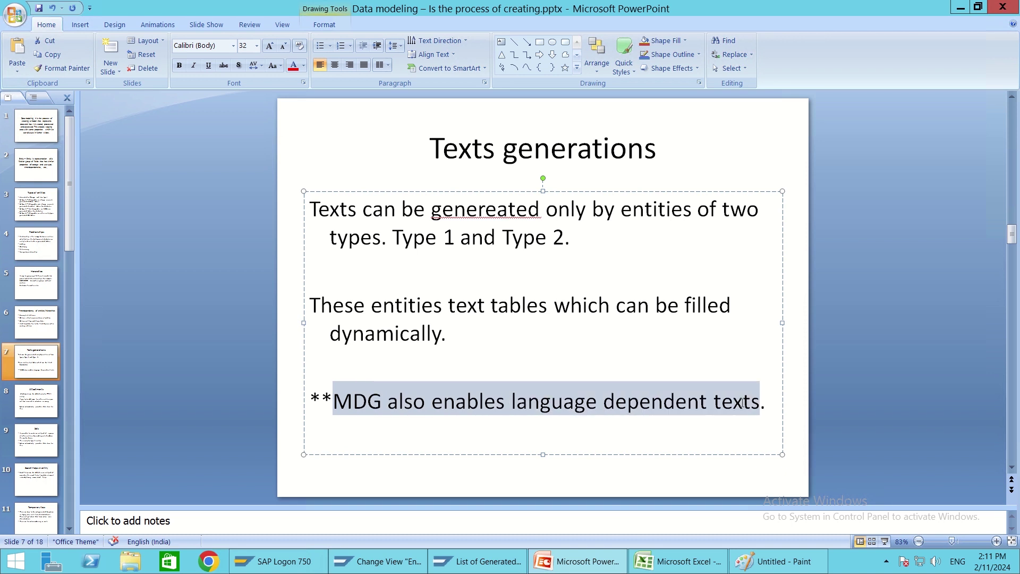
key("alt+Tab")
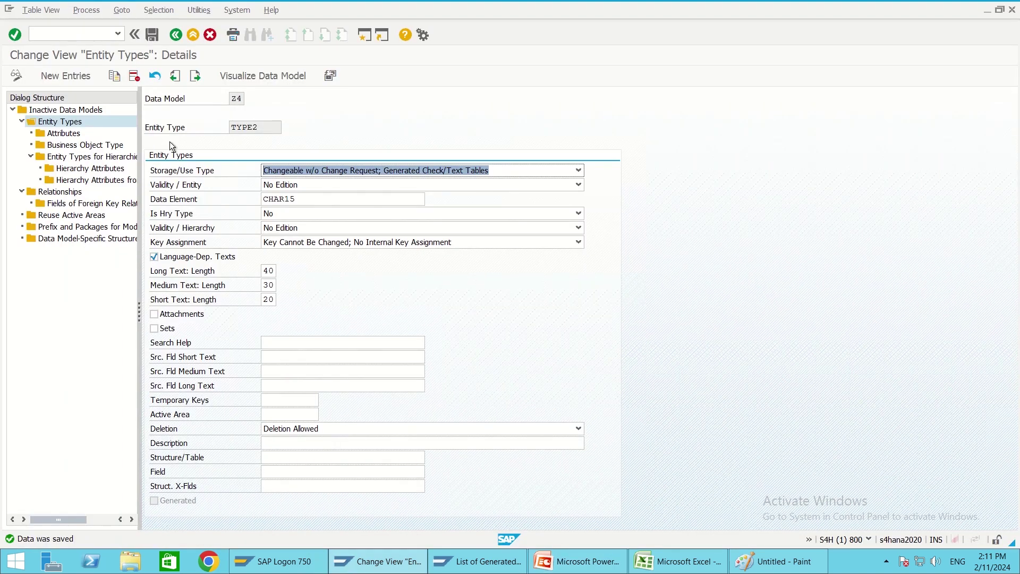
- Go back to the entity types overview and reactivate data model Z4 with its language-dependent TYPE2 texts, accepting the workbench request
left_click(153, 35)
left_click(177, 36)
left_click(274, 76)
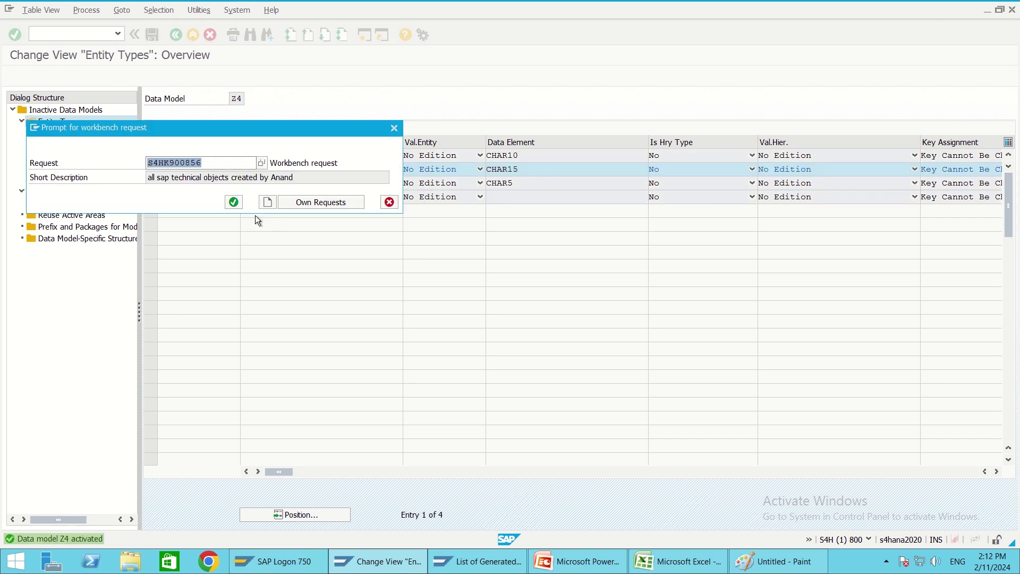
left_click(234, 201)
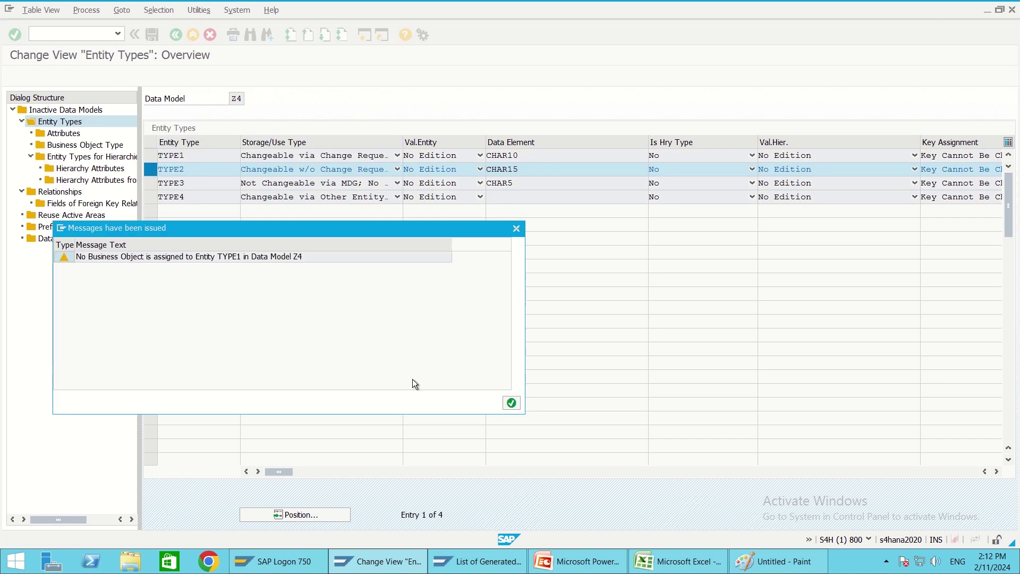
left_click(507, 408)
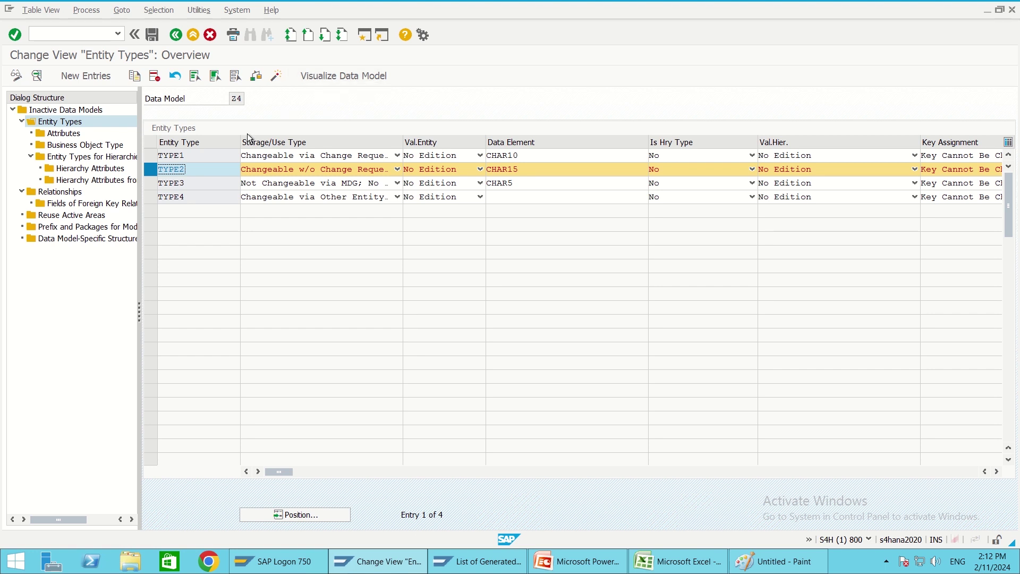
key("alt+Tab")
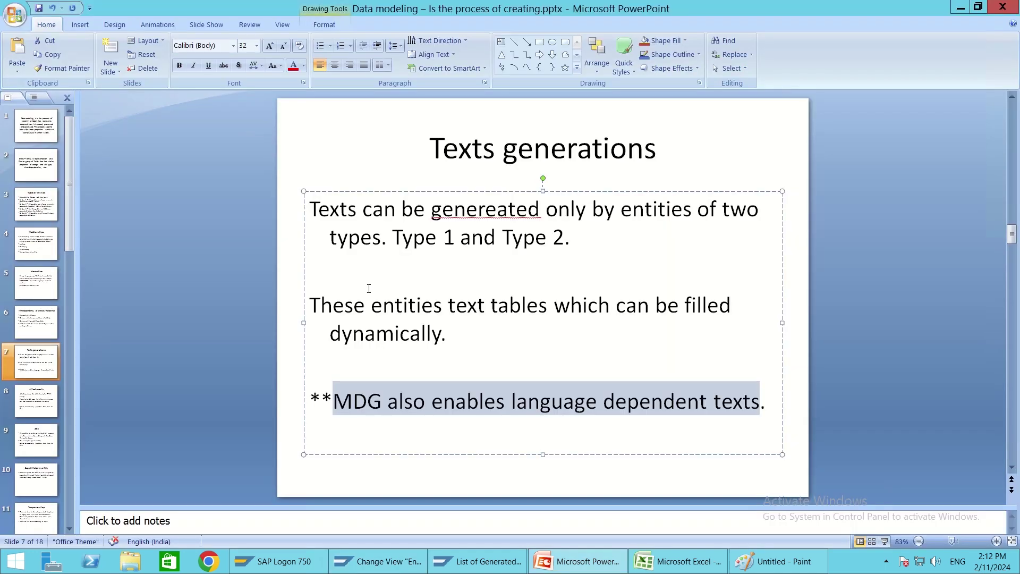
key("alt+Tab")
left_click(151, 171)
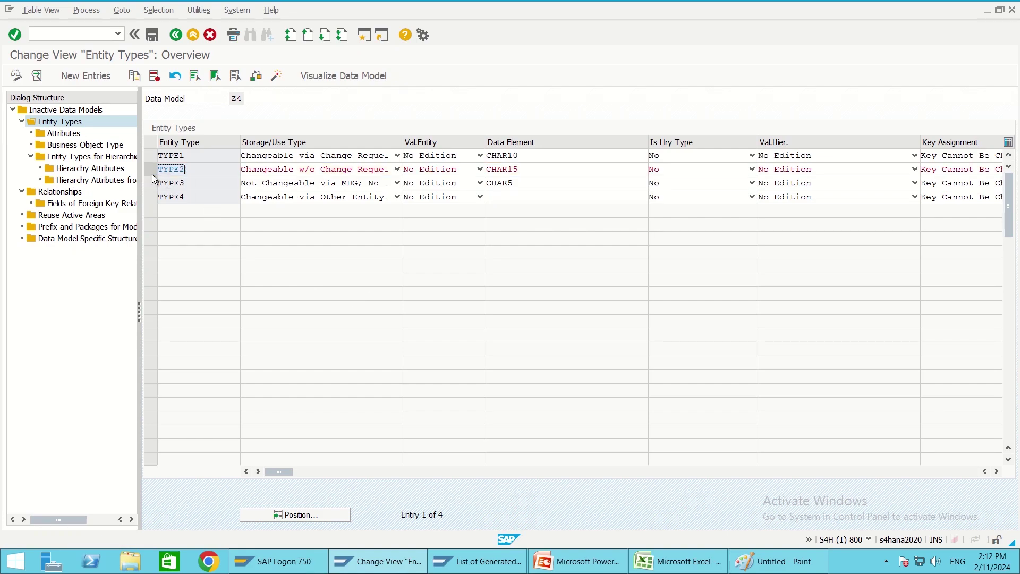
left_click(151, 171)
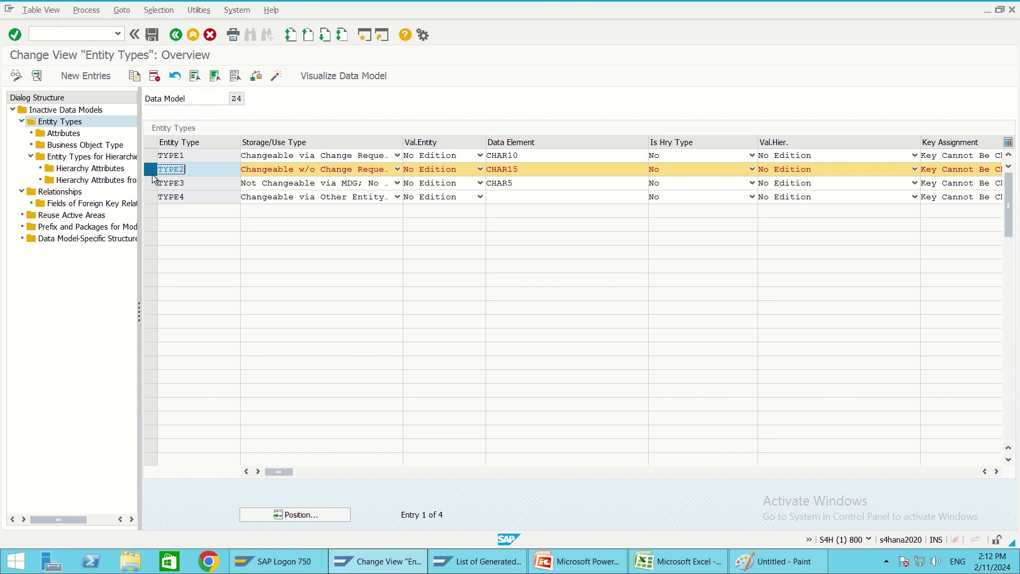
- Switch to the generated tables selection, list the tables for data model Z4, and open TYPE2's text table
key("alt+Tab")
key("Tab")
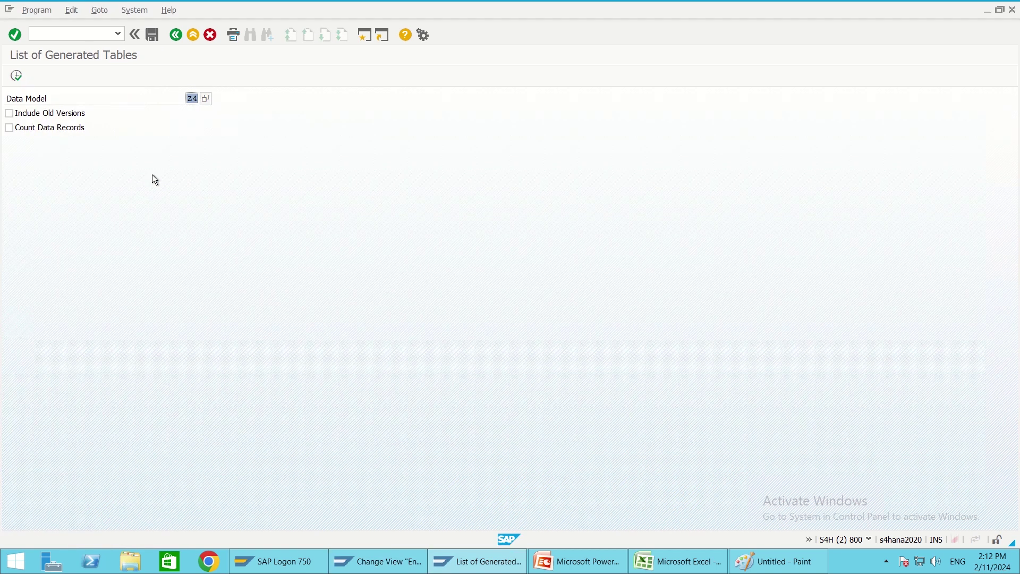
left_click(16, 76)
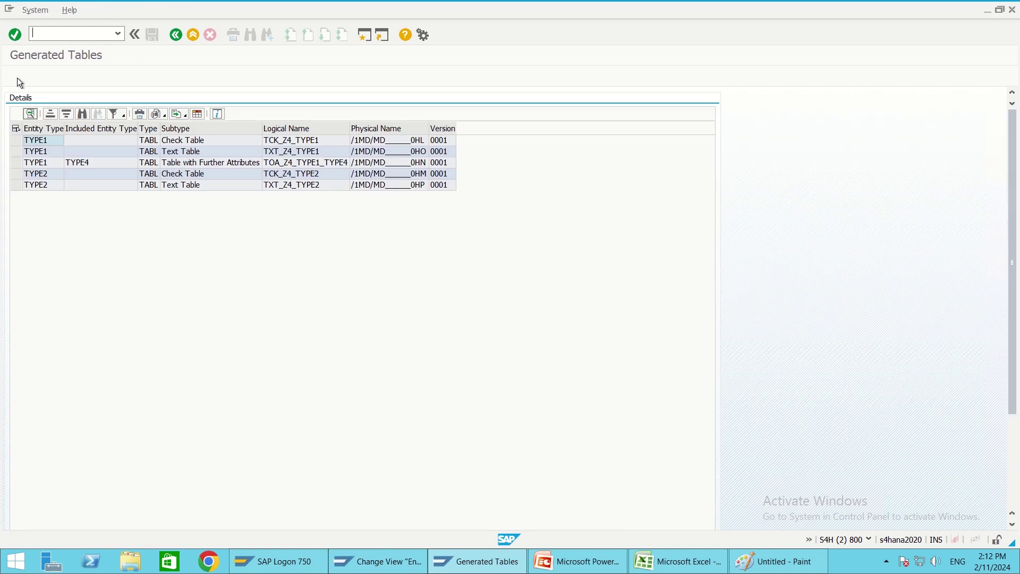
double_click(172, 186)
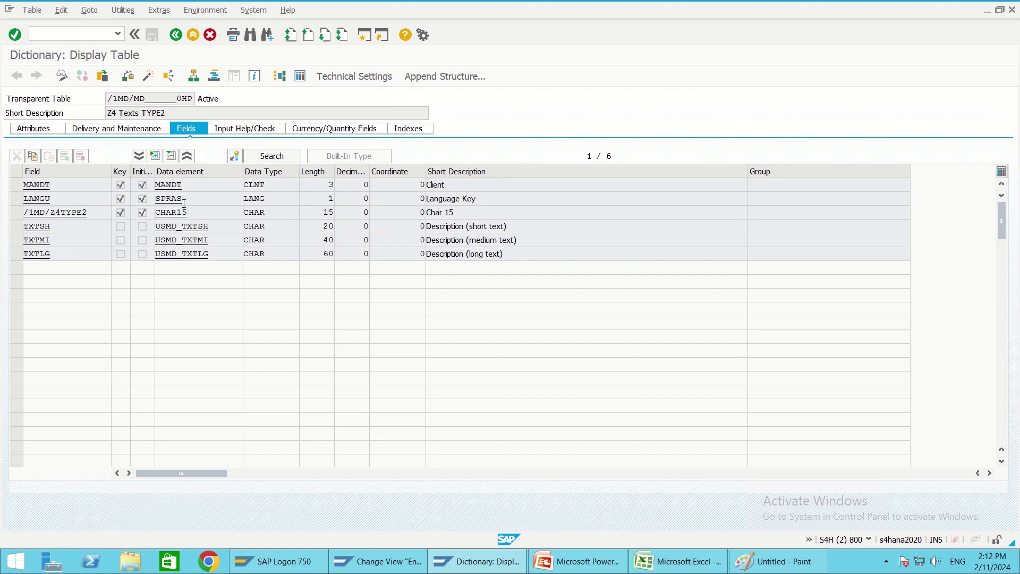
- Examine the LANGU language key field in TYPE2's text table alongside its text description fields
left_click_drag(69, 196, 14, 196)
left_click(37, 199)
triple_click(477, 232)
left_click(478, 232)
- Switch to the PowerPoint presentation and show slide 8, "Attachments"
key("alt+Tab")
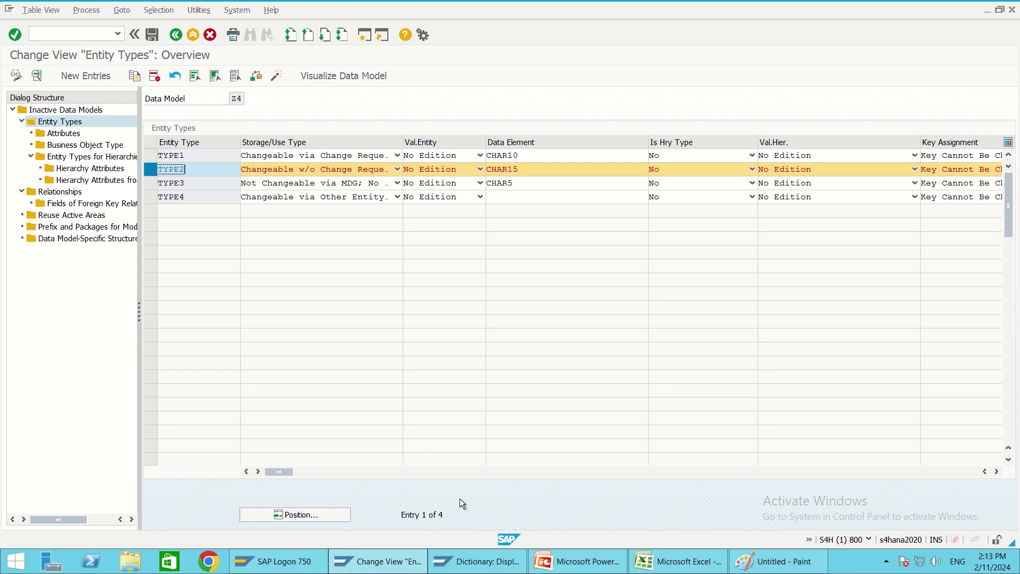
left_click(577, 561)
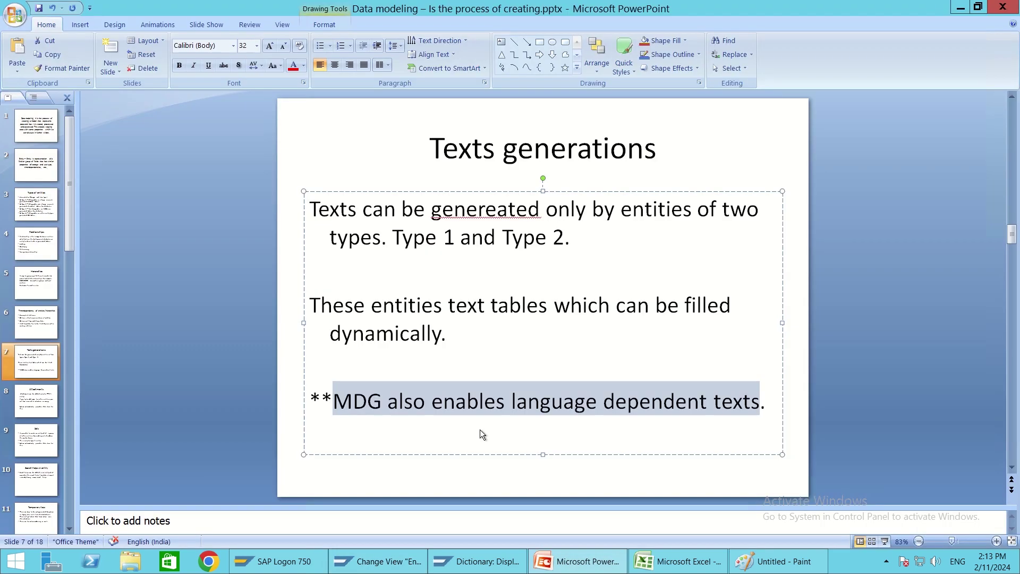
left_click(33, 403)
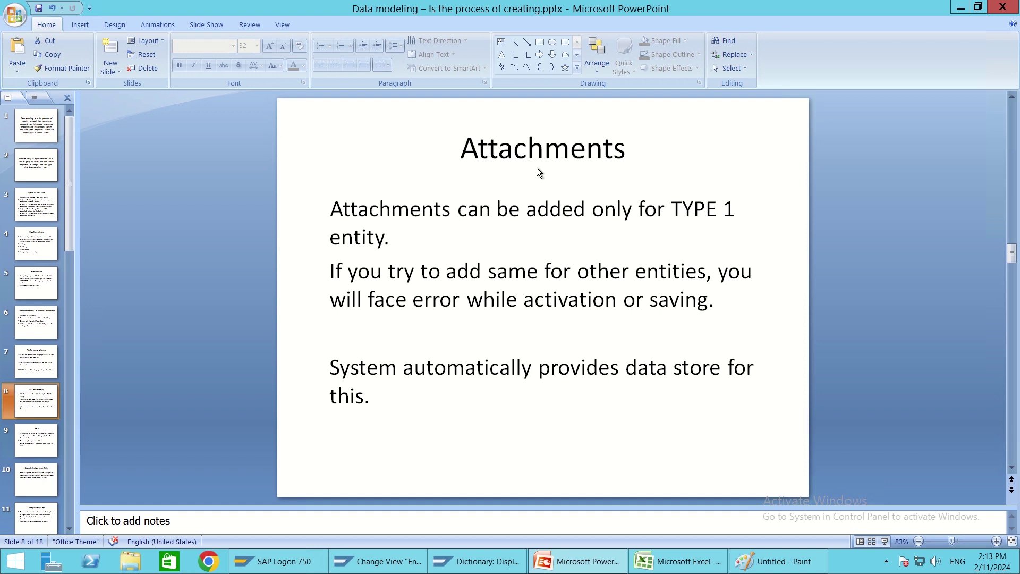
- Return to the SAP entity types, enable attachments in TYPE1's details, and save the changes despite the warnings
key("alt")
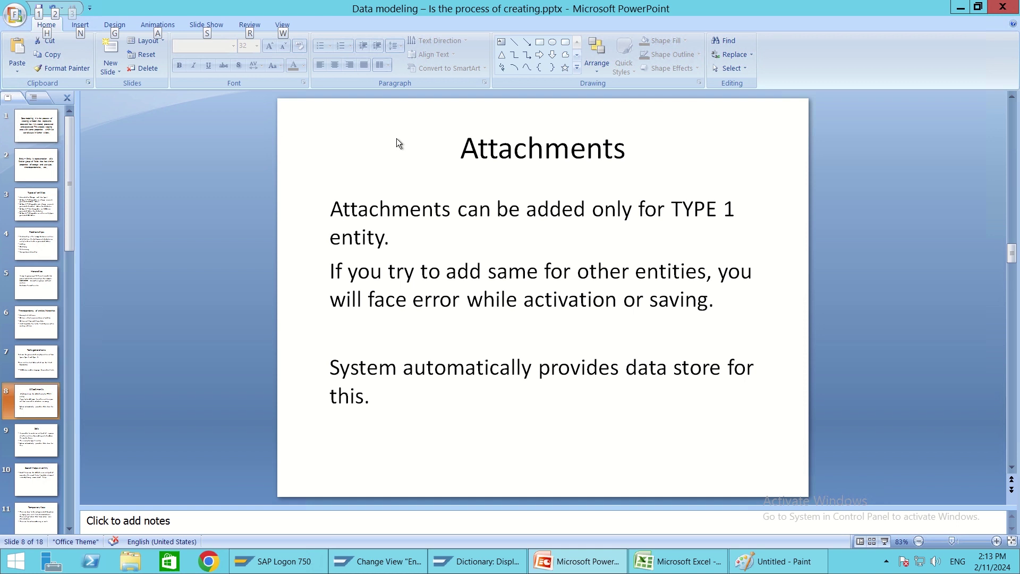
key("alt+Tab")
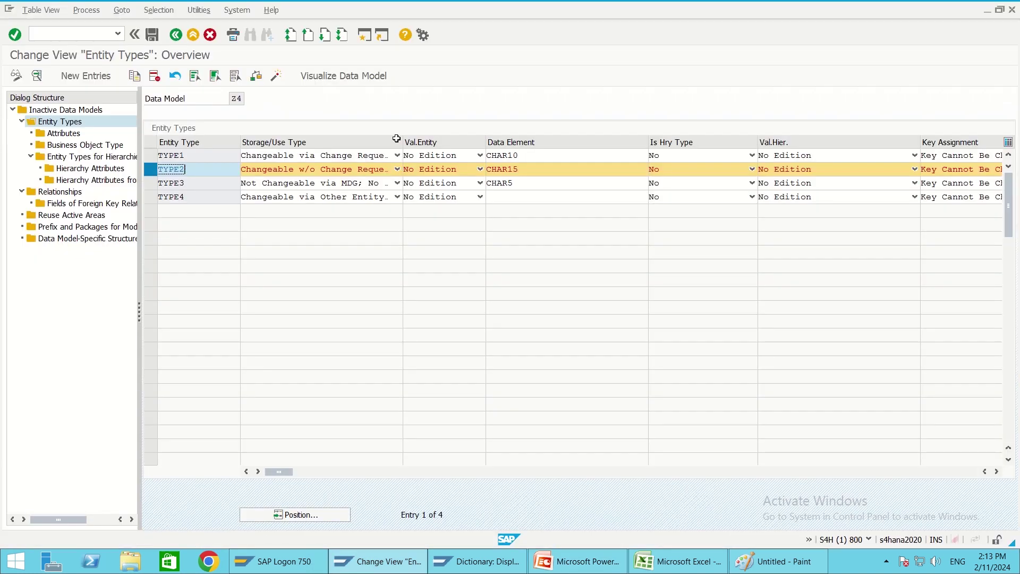
left_click(149, 173)
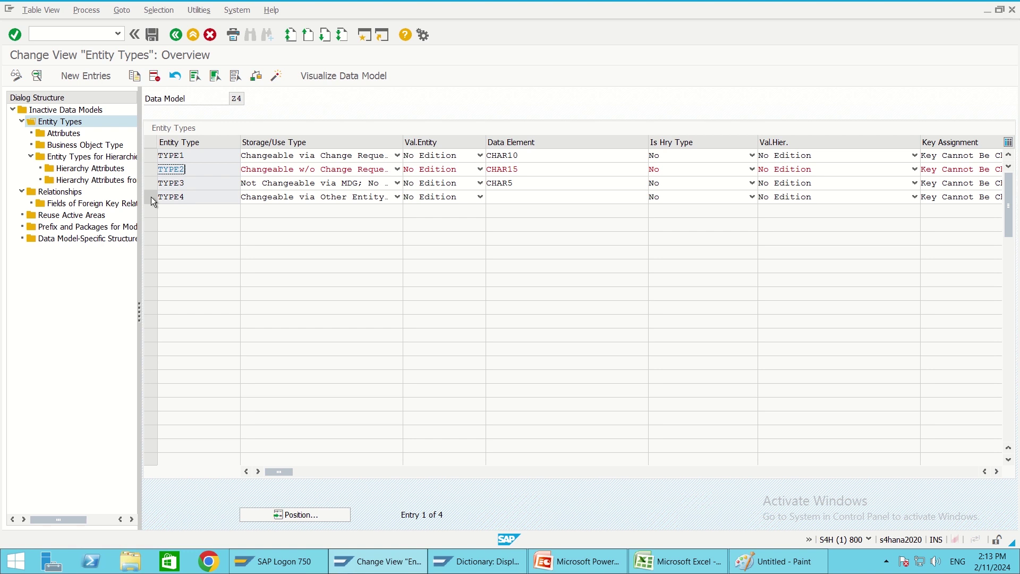
left_click(153, 160)
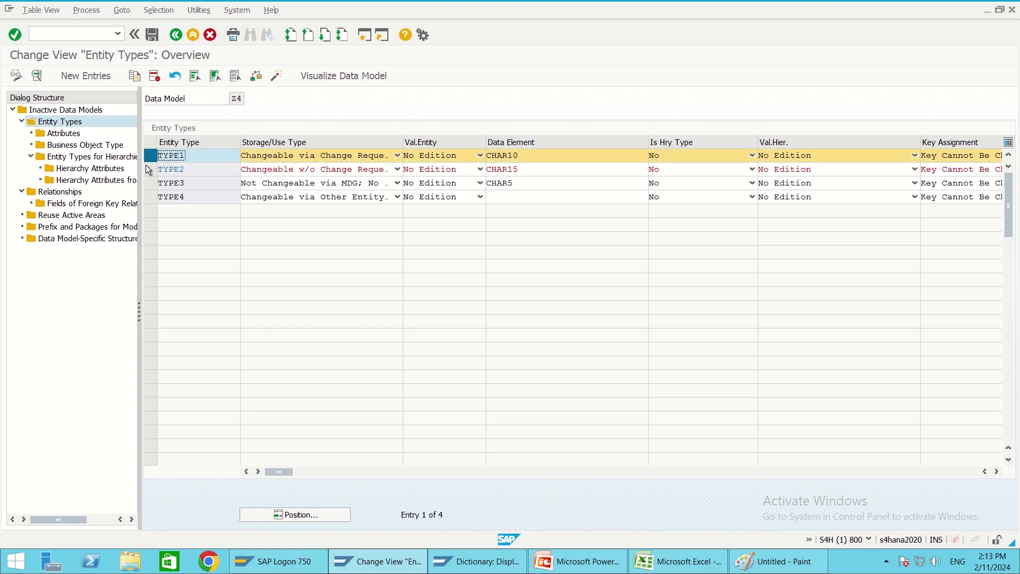
double_click(200, 155)
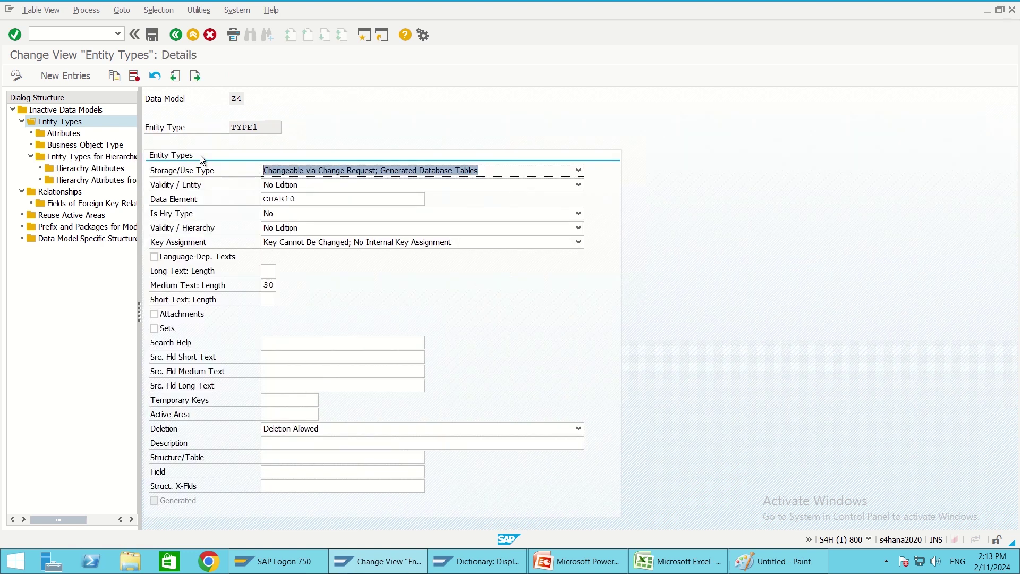
left_click(154, 314)
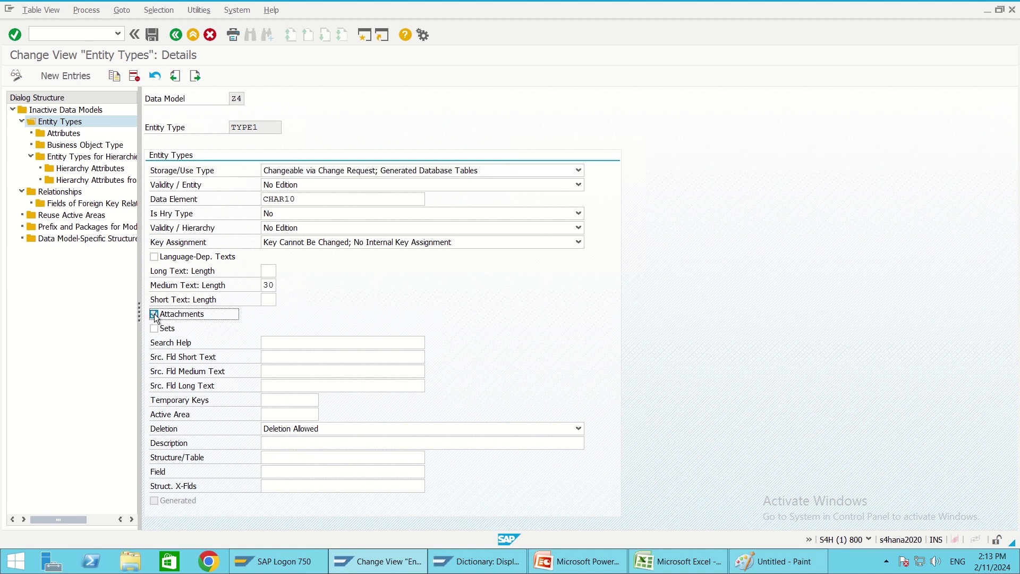
left_click(153, 34)
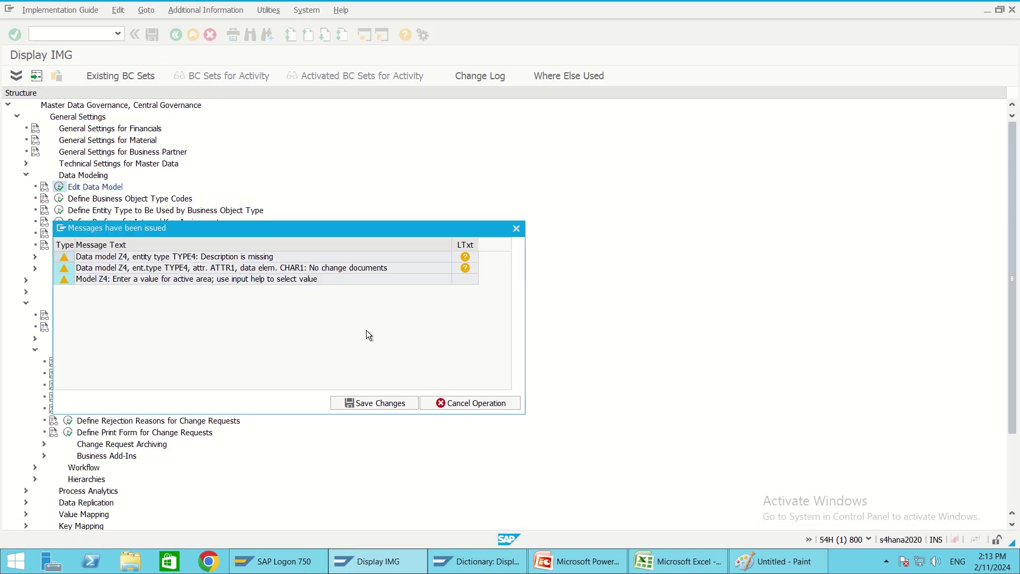
left_click(388, 403)
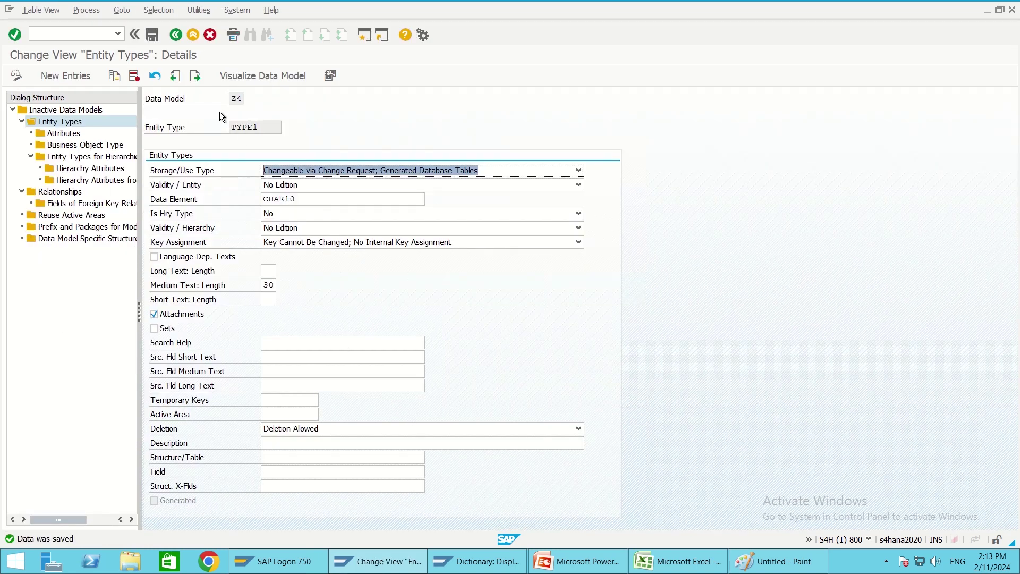
- Go back to the entity types overview and activate data model Z4 with TYPE1's attachments, accepting the proposed workbench request
left_click(175, 35)
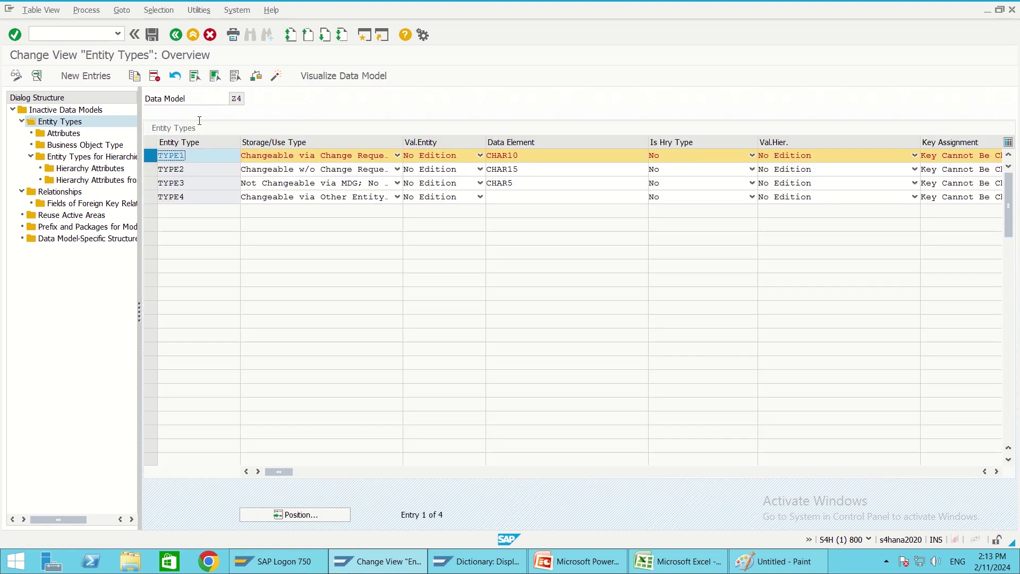
left_click(276, 77)
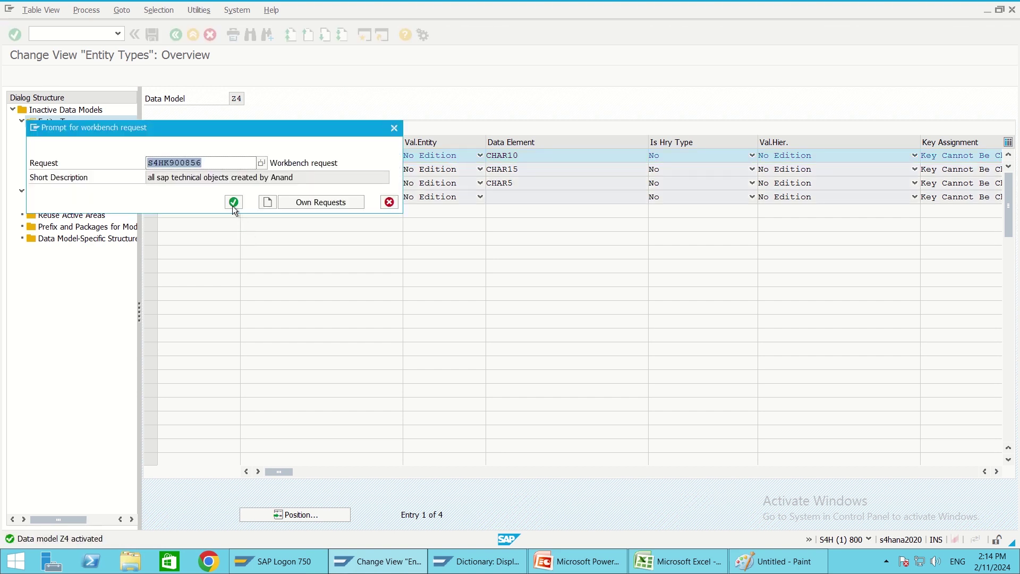
left_click(234, 202)
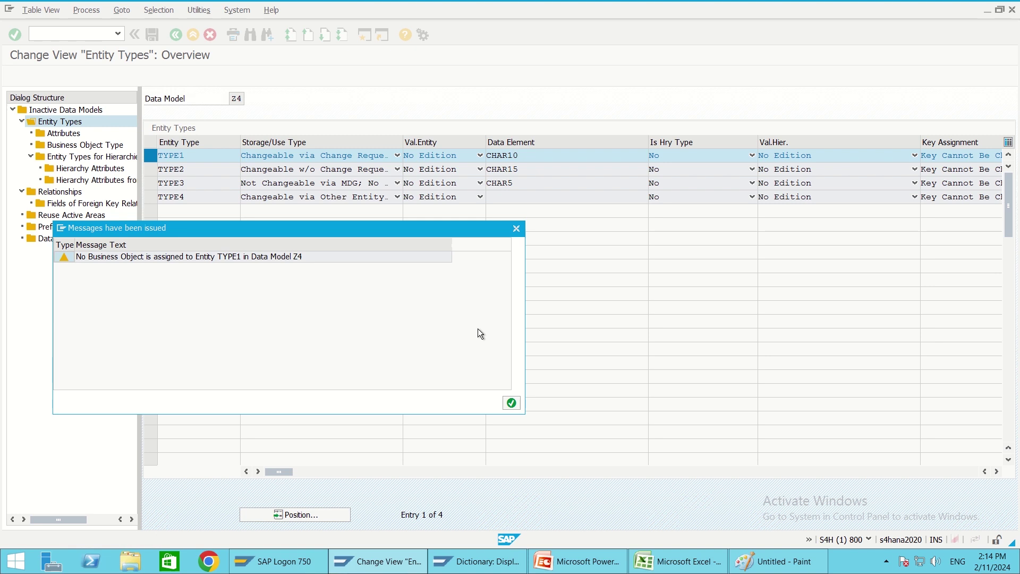
- Dismiss the issued messages, switch to the table display session and list the generated tables again for data model Z4
left_click(513, 403)
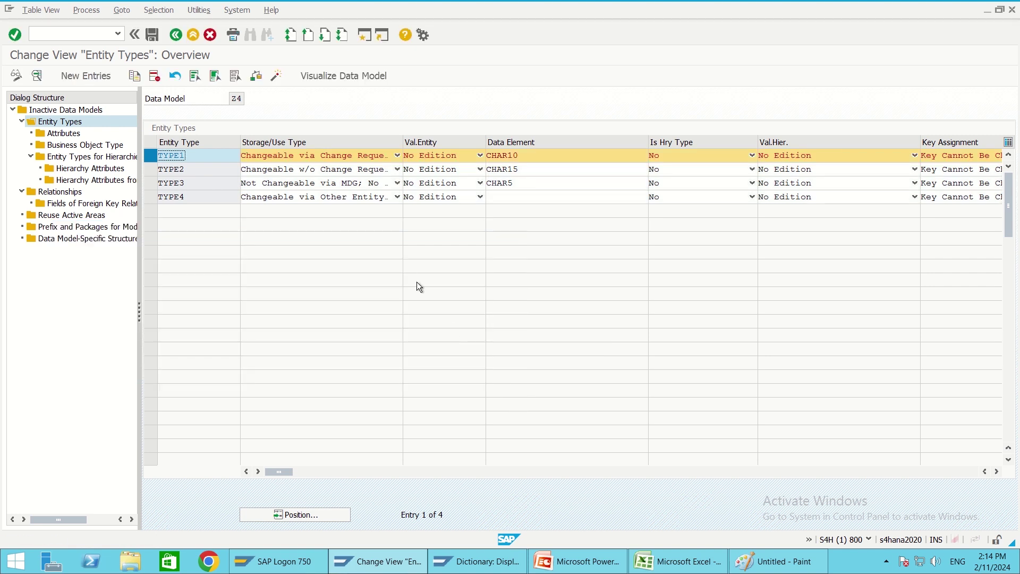
key("alt+Tab")
key("alt+Tab")
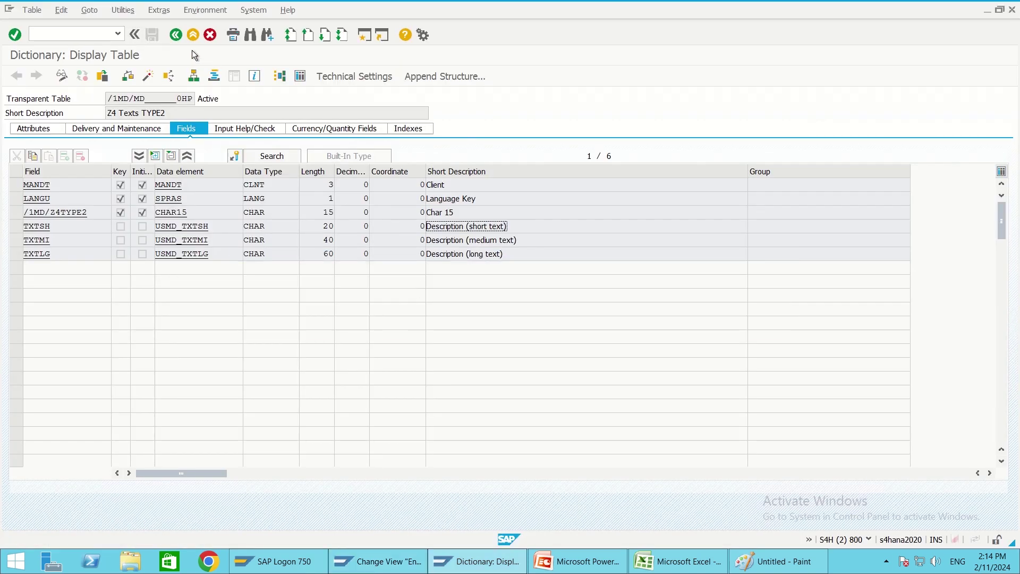
left_click(178, 40)
left_click(179, 39)
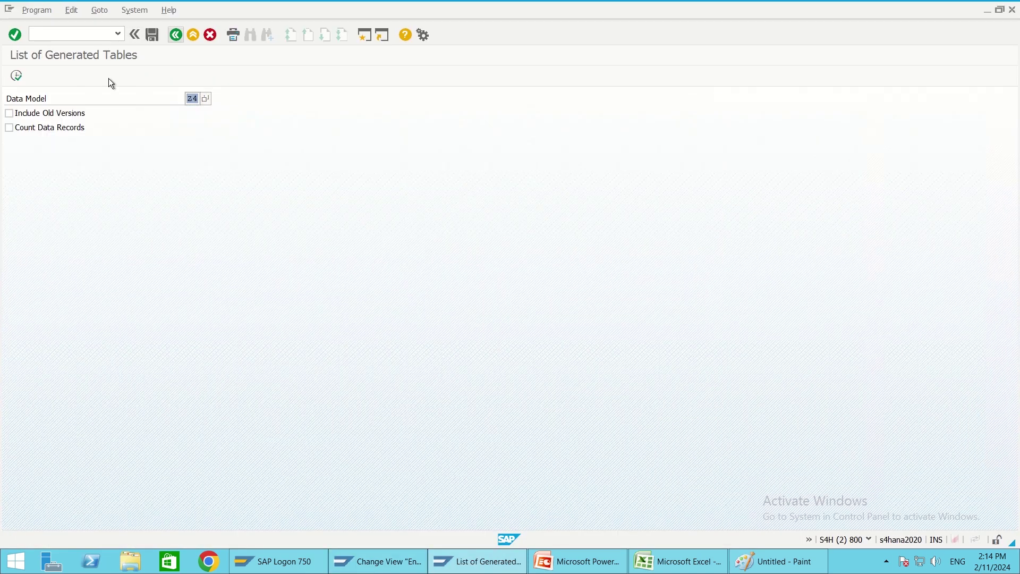
left_click(17, 76)
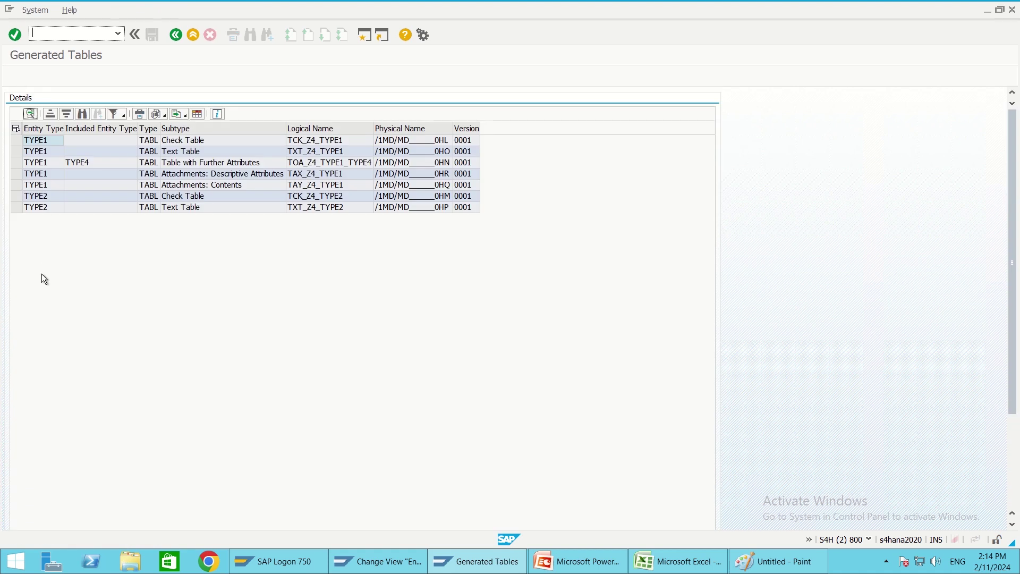
- Examine the fields of TYPE1's Attachments: Descriptive Attributes table and return to the generated tables list
left_click(46, 176)
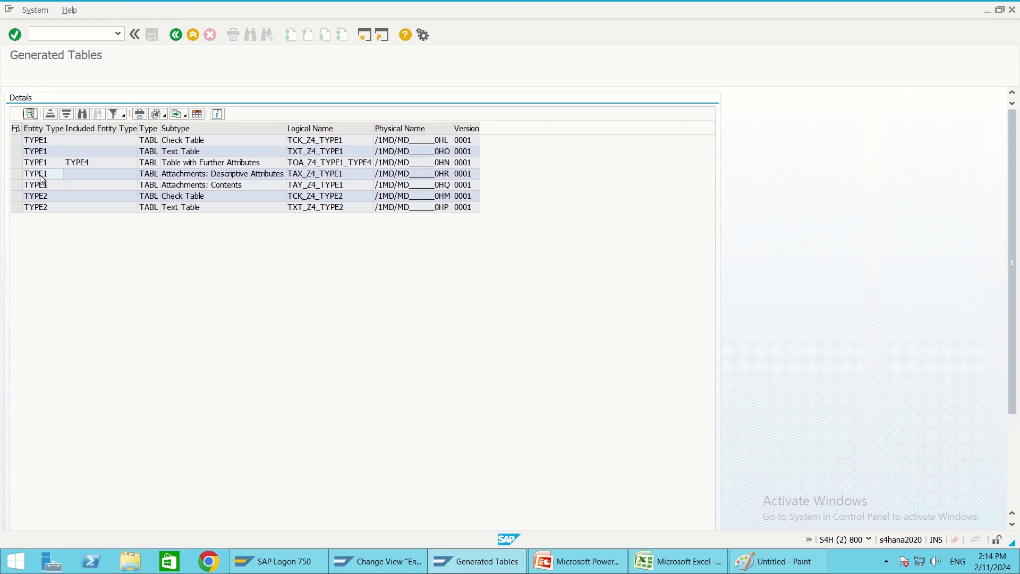
double_click(180, 176)
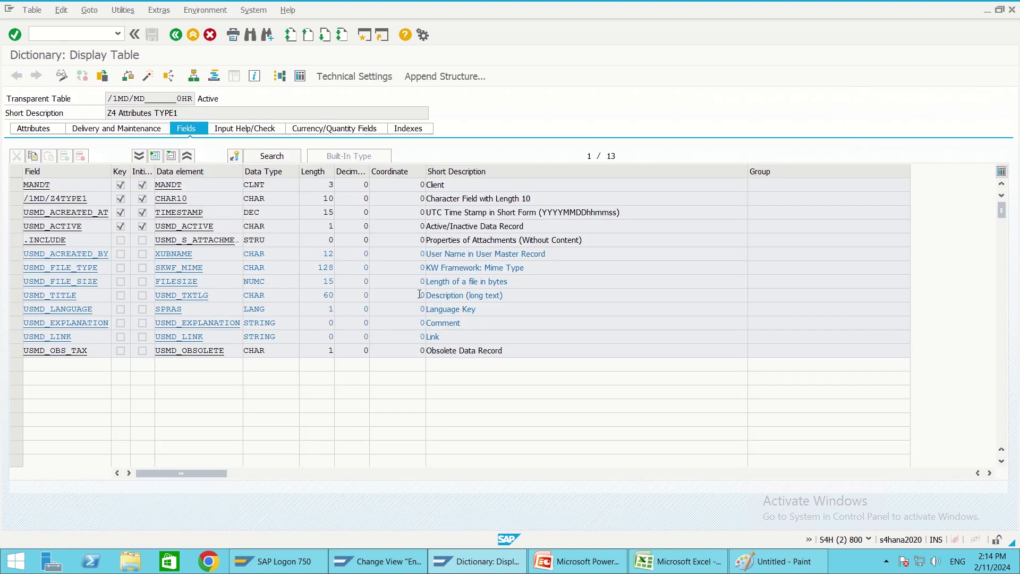
left_click(53, 255)
left_click(56, 269)
left_click(175, 36)
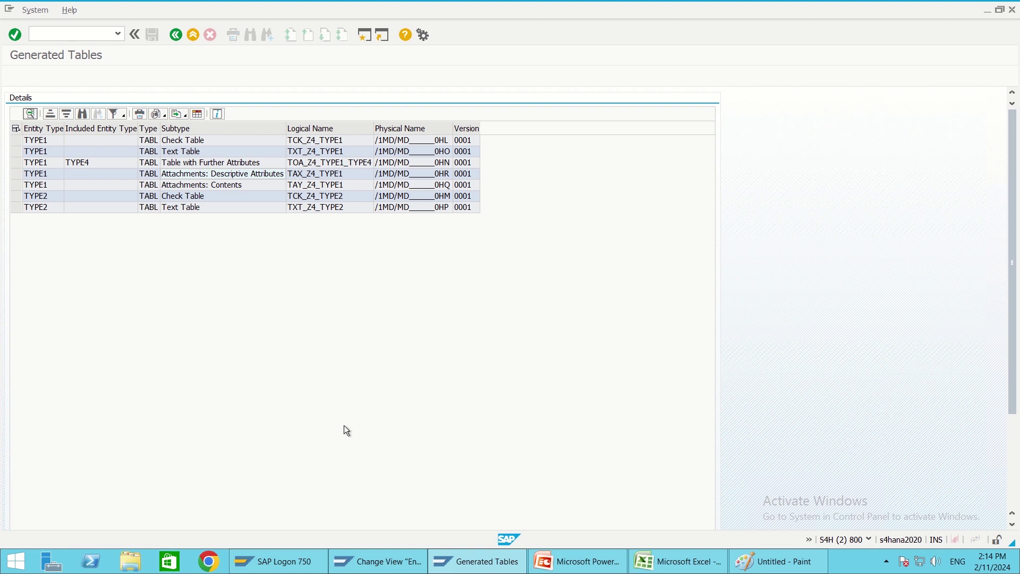
- Switch to File Explorer and show file_download.txt in the Downloads folder, returning the generated tables report to its selection screen
left_click(130, 562)
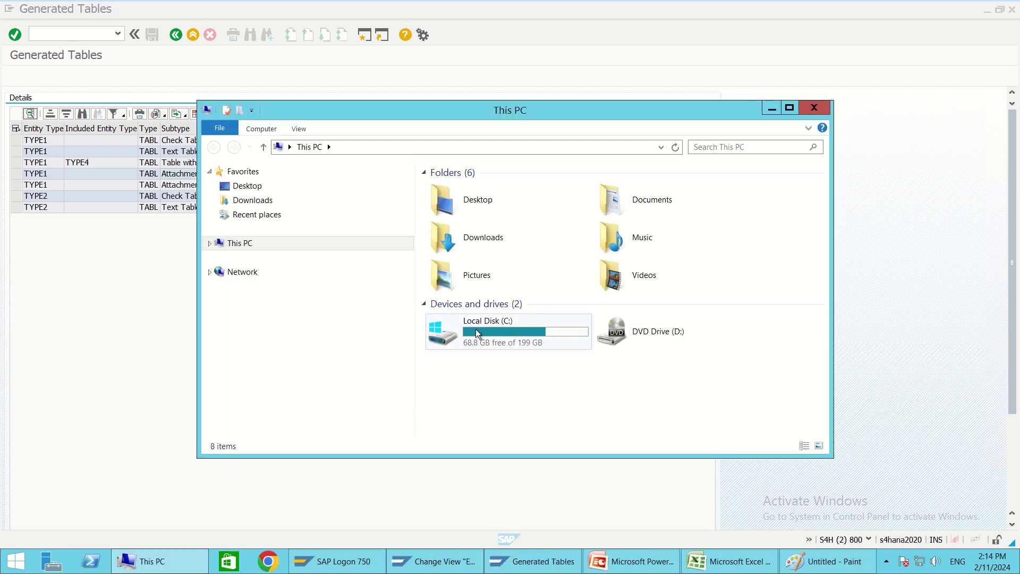
double_click(485, 246)
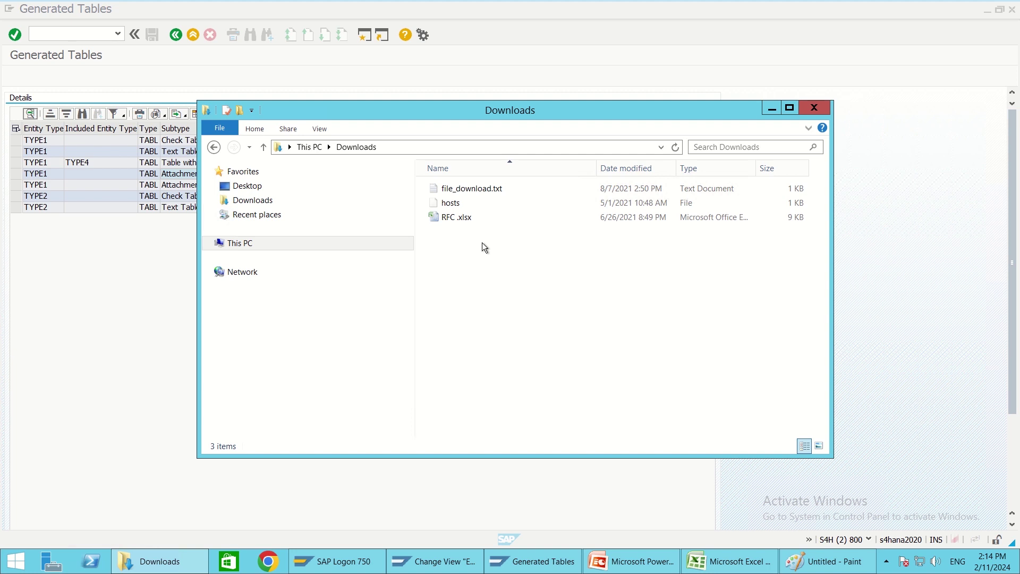
left_click(472, 190)
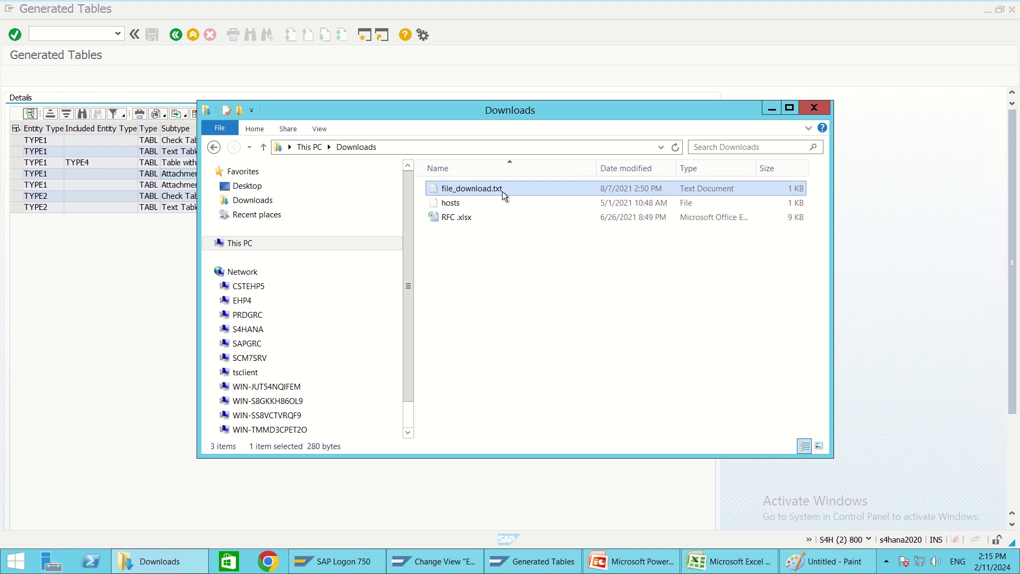
key("alt+Tab")
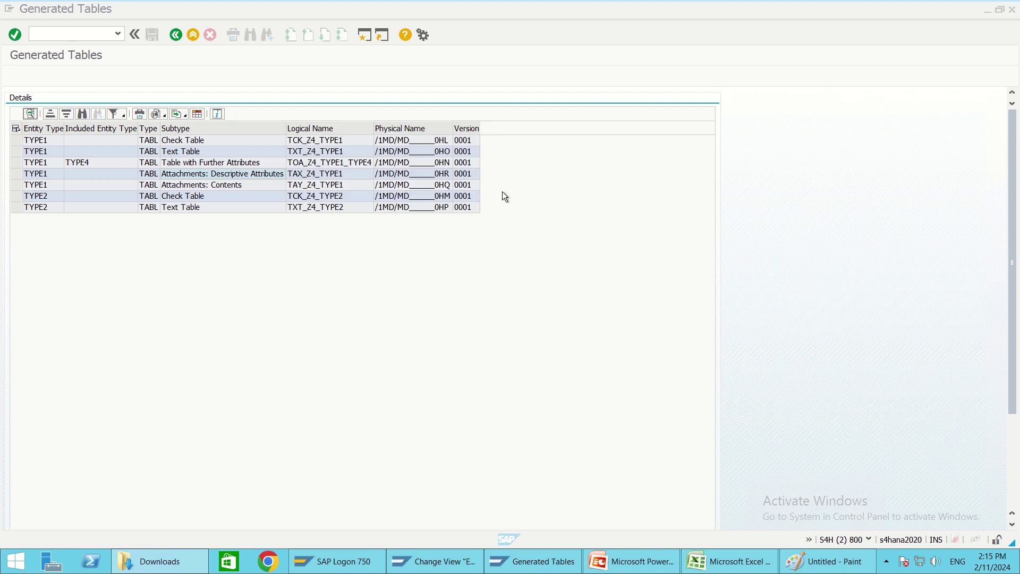
key("alt+Tab")
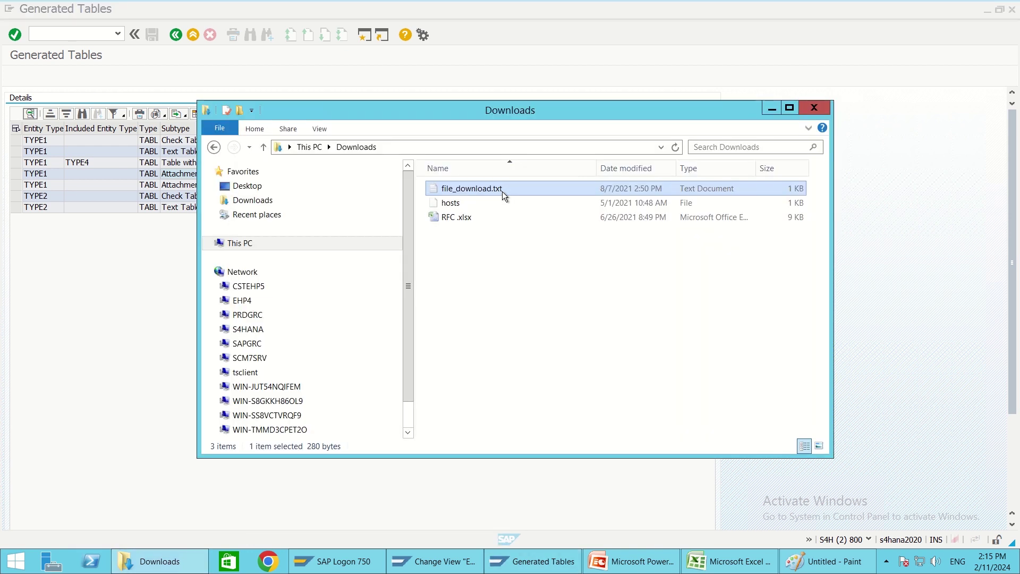
left_click(178, 36)
key("alt+Tab")
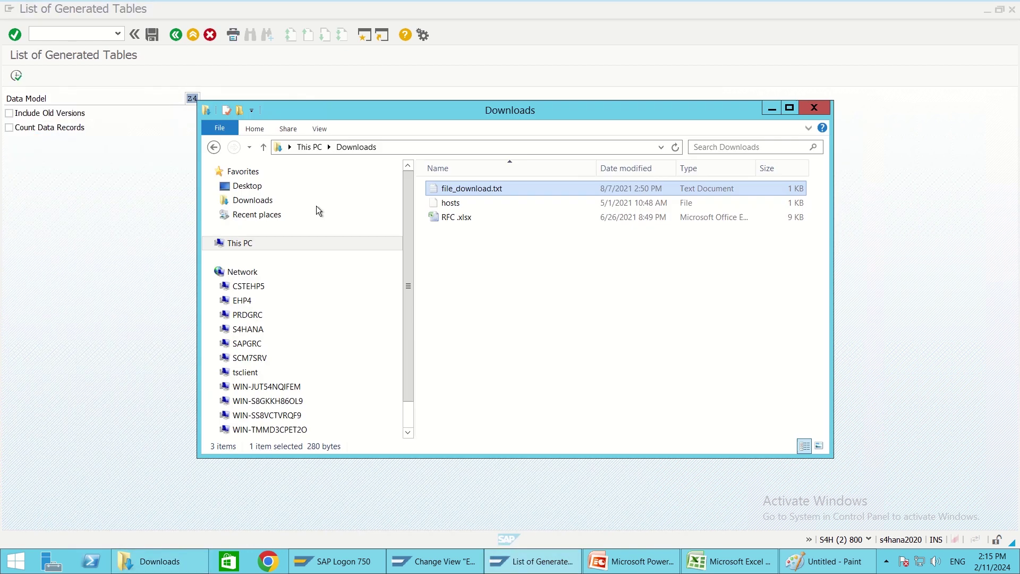
- Switch to the PowerPoint data modeling presentation and display the Sets slide
key("alt+Tab")
key("alt+Tab")
key("alt+Tab")
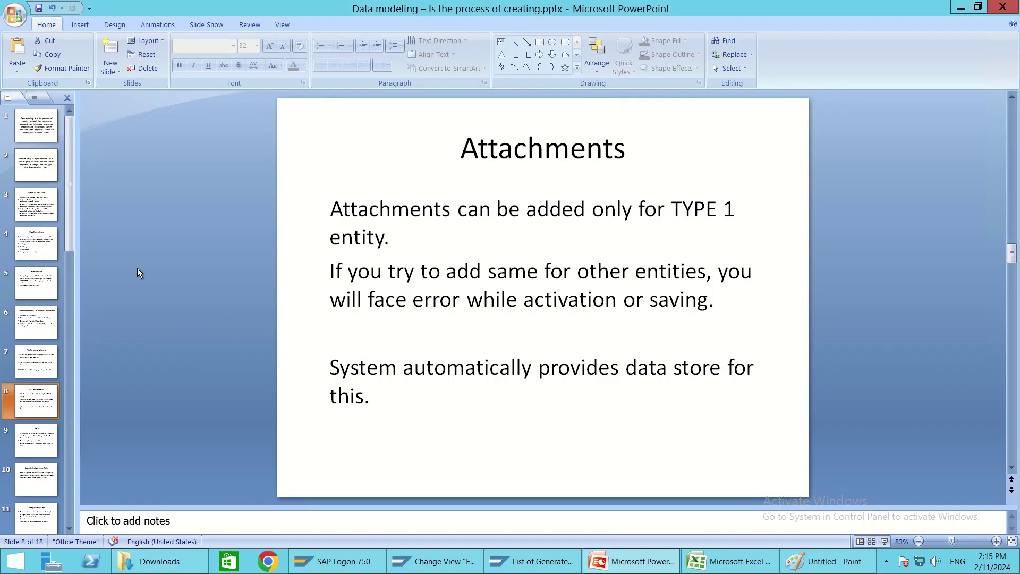
left_click(41, 445)
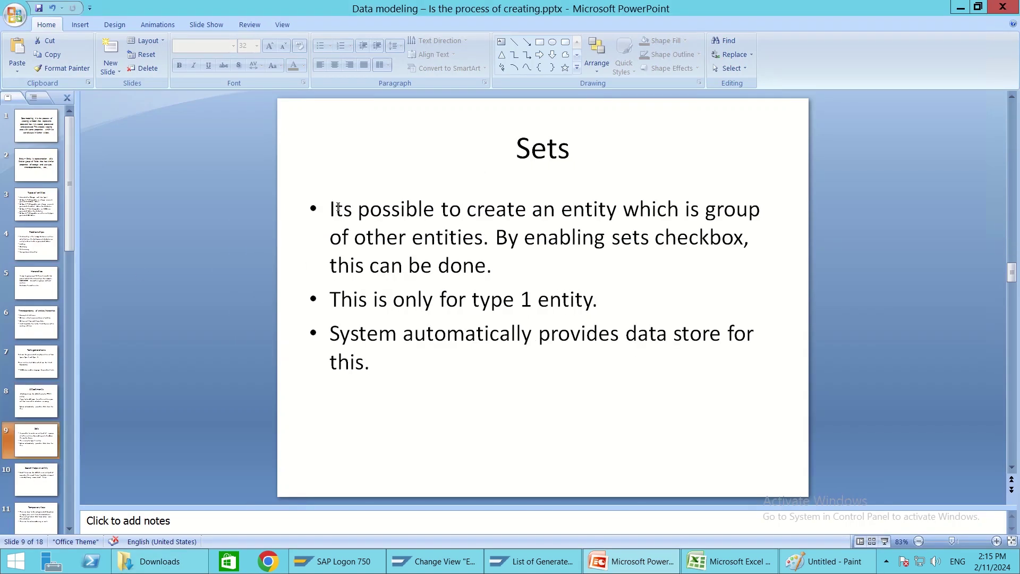
- Switch to the SAP Entity Types view of data model Z4 and open the details of TYPE1
key("alt+Tab")
key("alt+Tab")
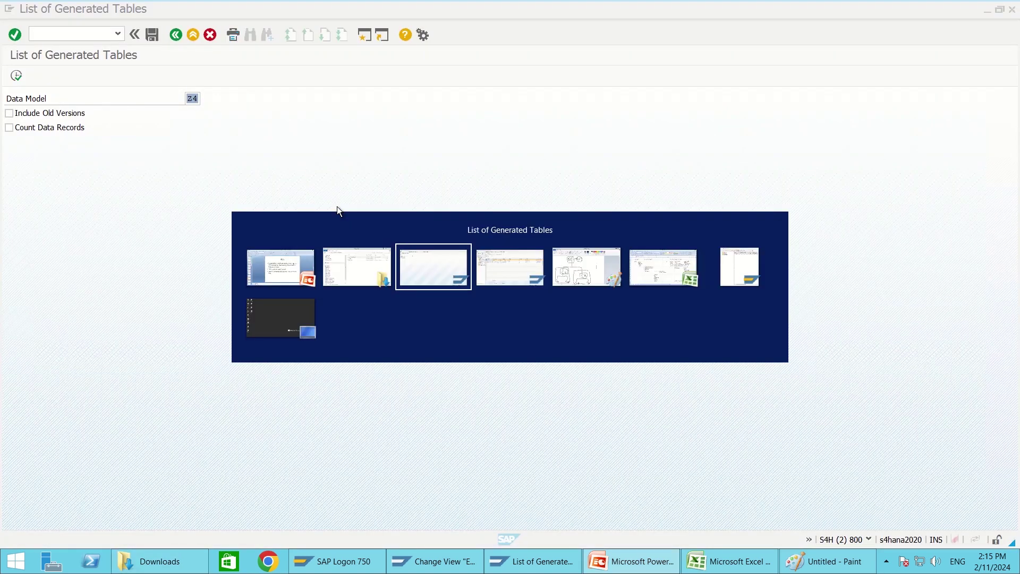
key("alt+Tab")
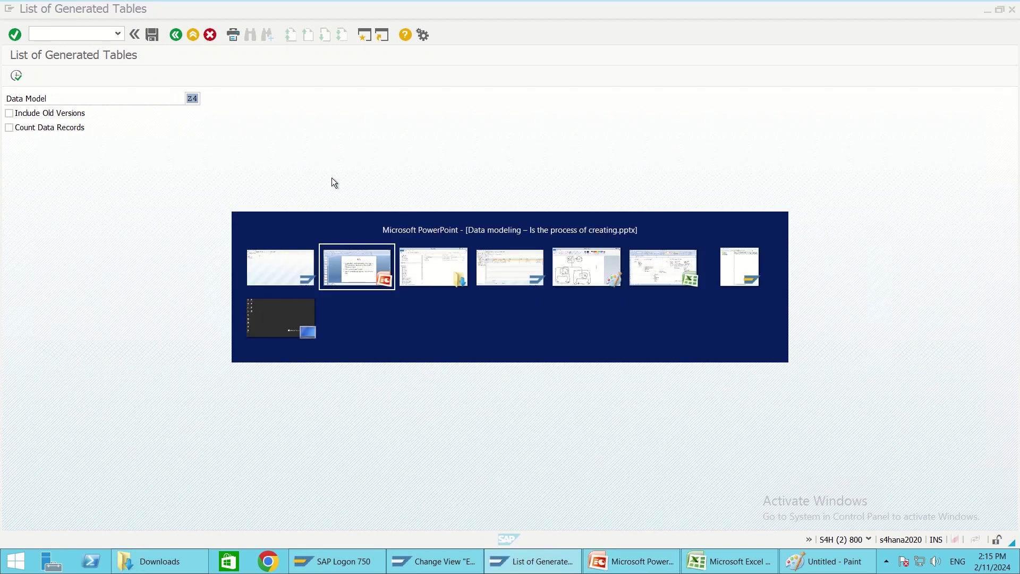
key("alt+Tab")
key("alt+Tab")
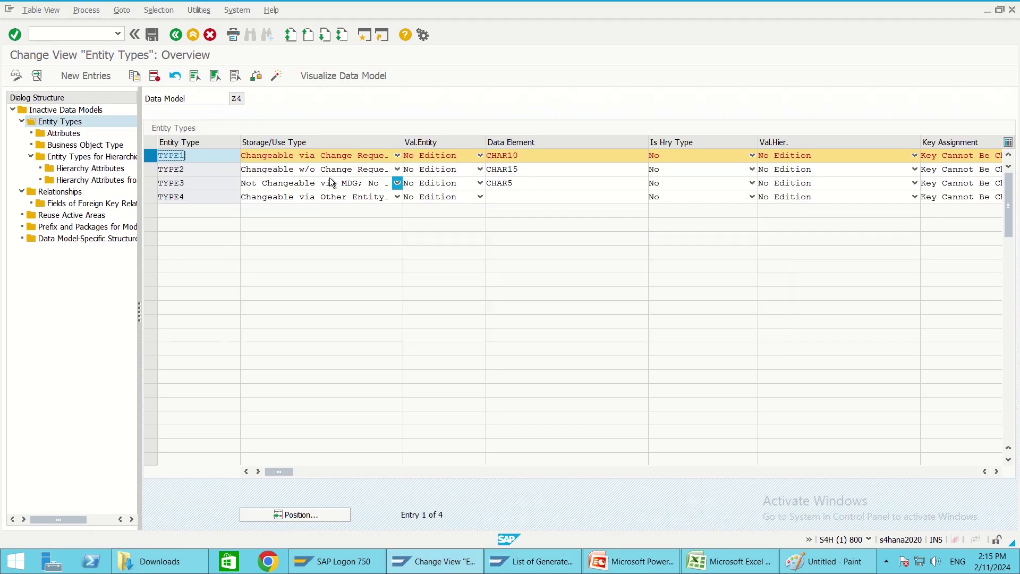
double_click(192, 154)
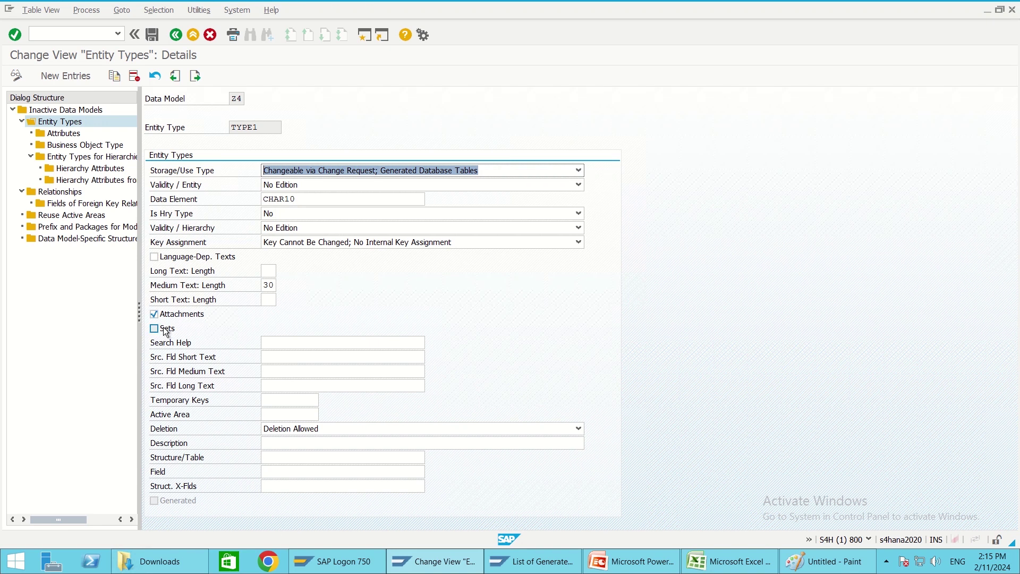
- Switch back to PowerPoint and highlight the first sentence on the Sets slide, about an entity grouping other entities
key("alt+Tab")
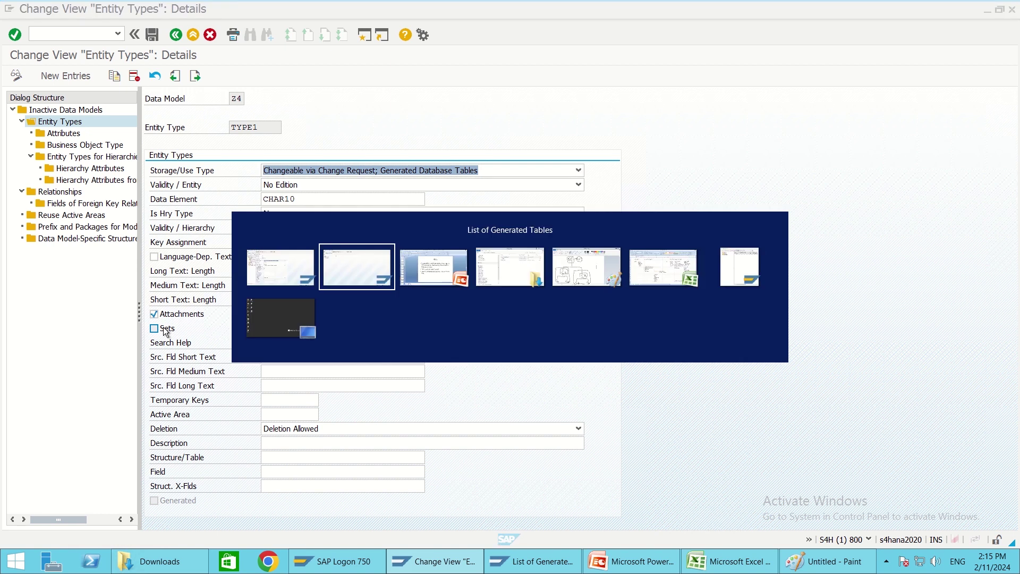
key("alt+Tab")
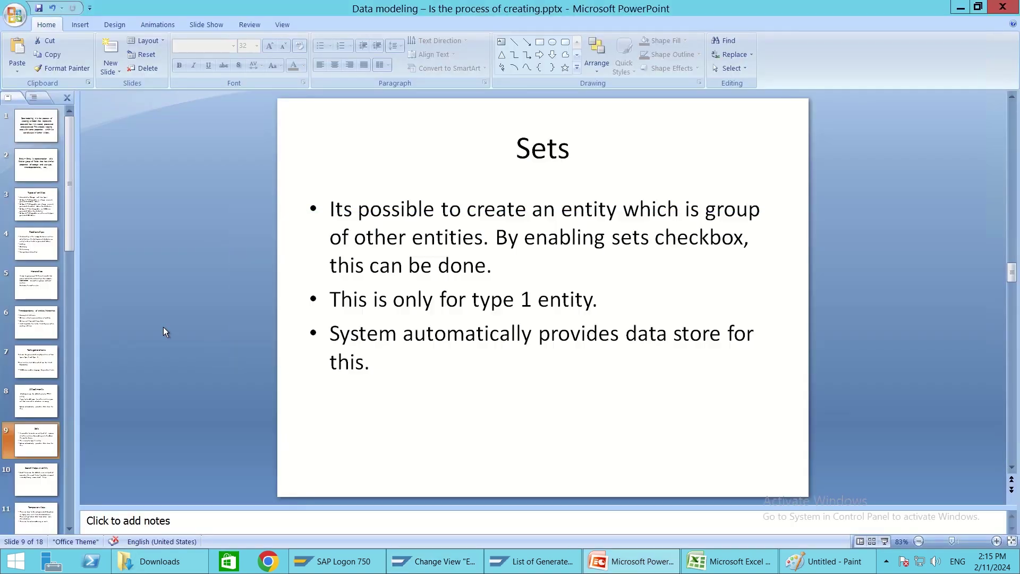
left_click_drag(330, 208, 486, 250)
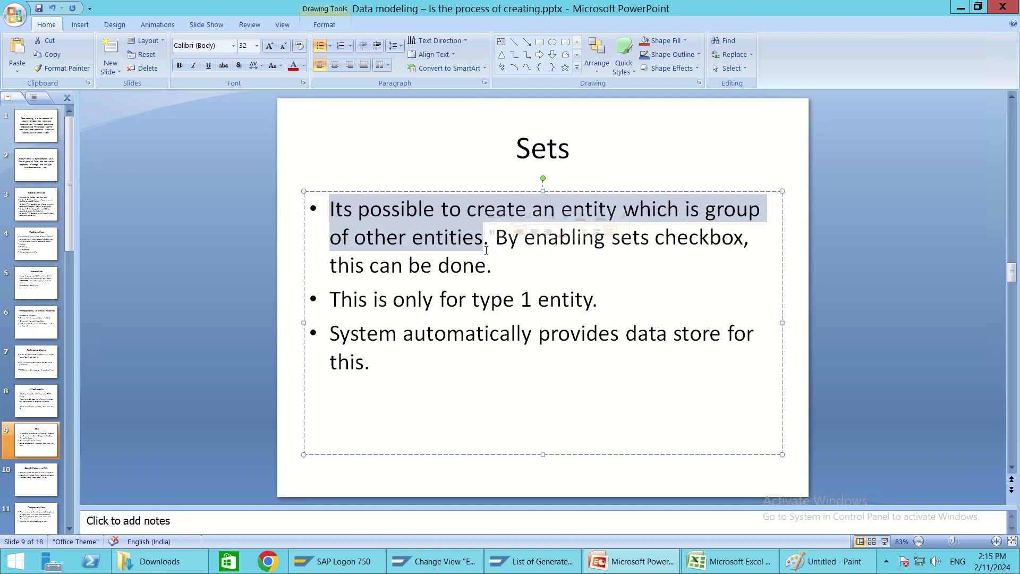
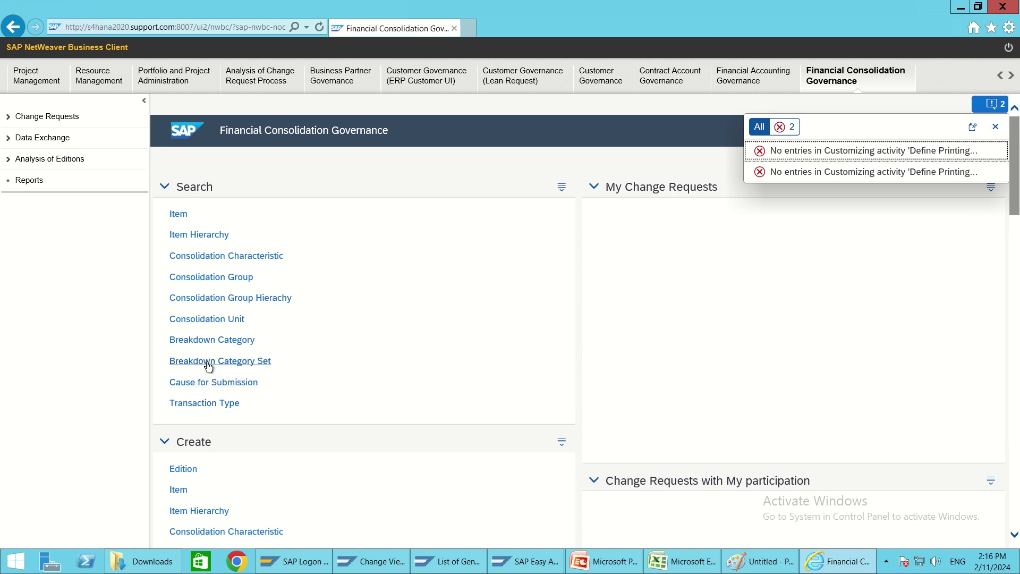
- Open the Breakdown Category Set search in Financial Consolidation Governance and start creating a new set
left_click(242, 362)
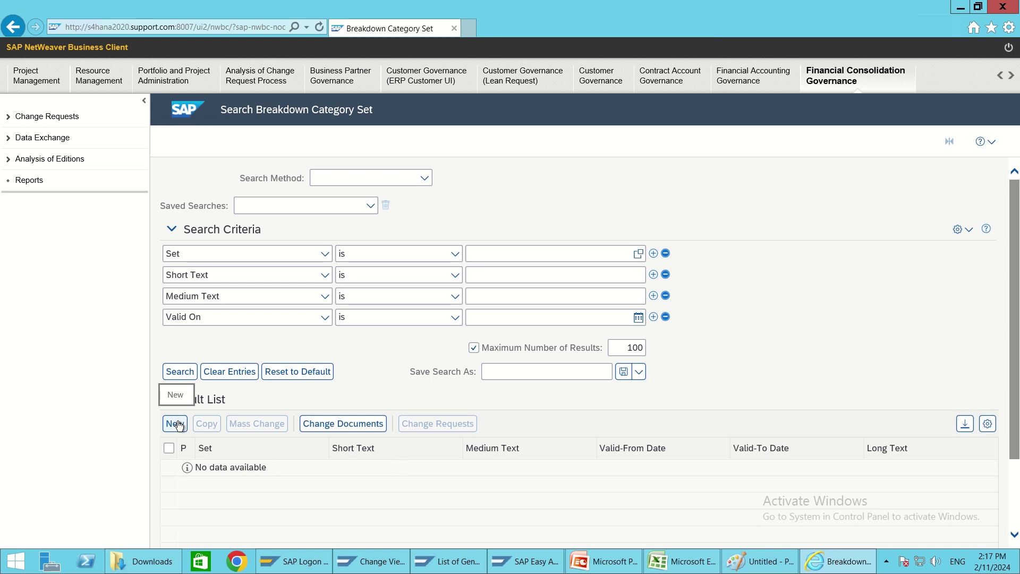
left_click(176, 424)
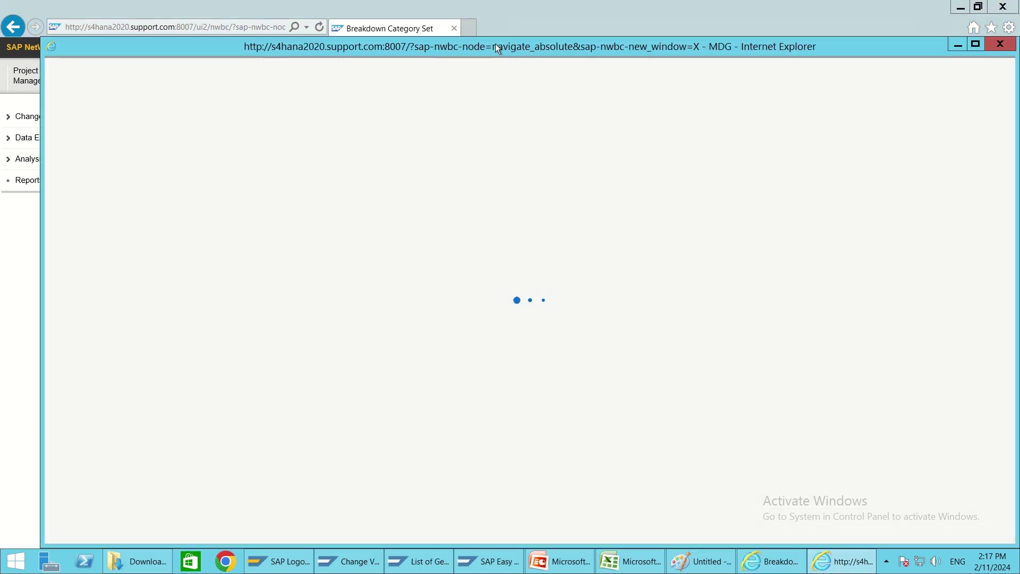
left_click_drag(493, 44, 461, 16)
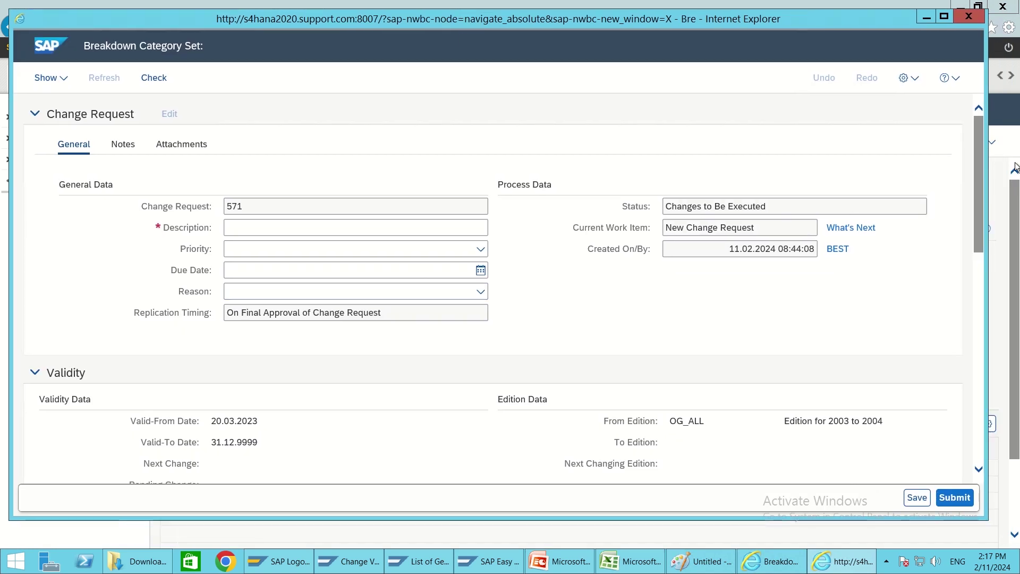
- Enter TEST as the set name in the breakdown category set details
left_click_drag(975, 173, 977, 267)
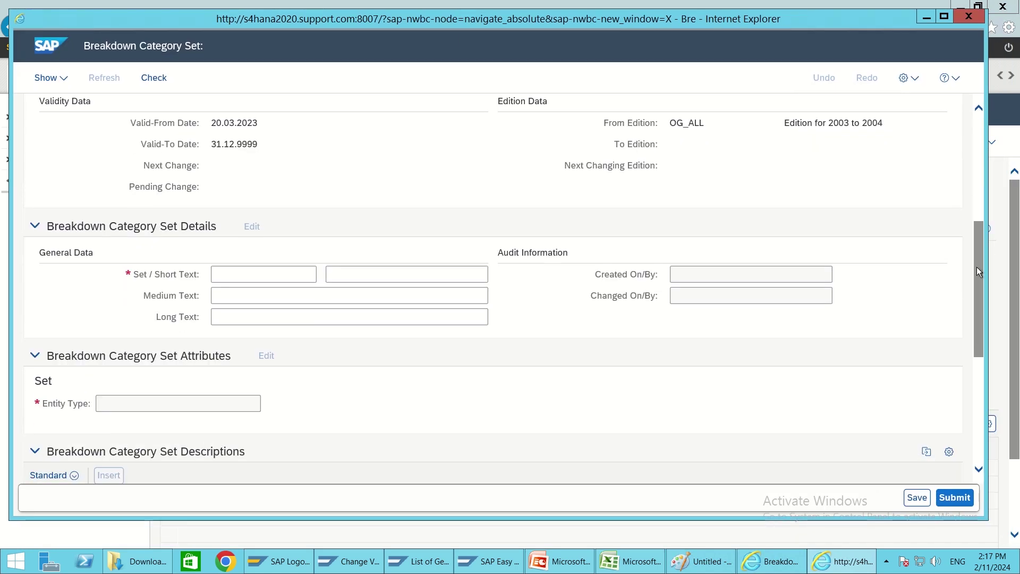
left_click(282, 272)
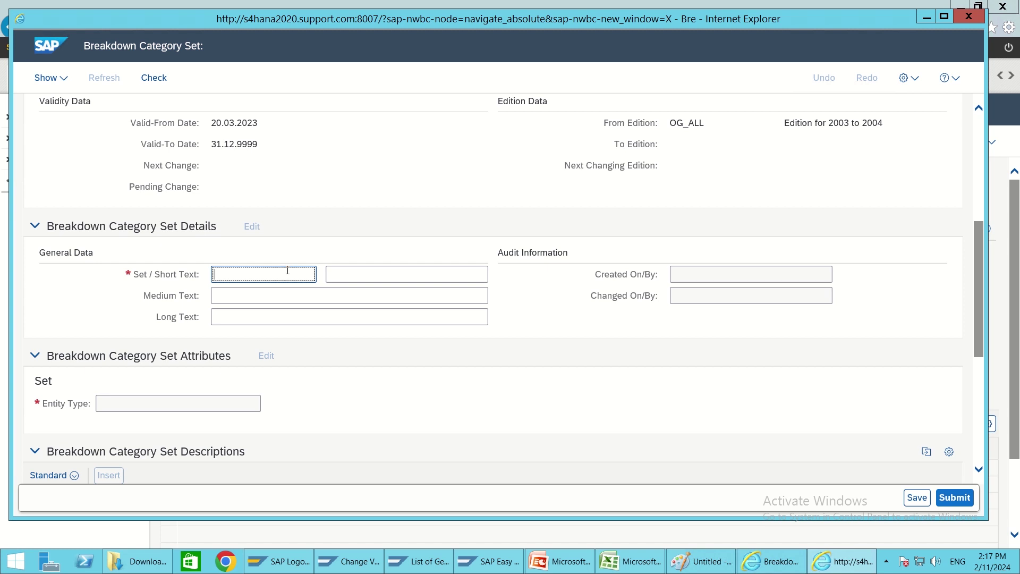
type("TEST")
key("Return")
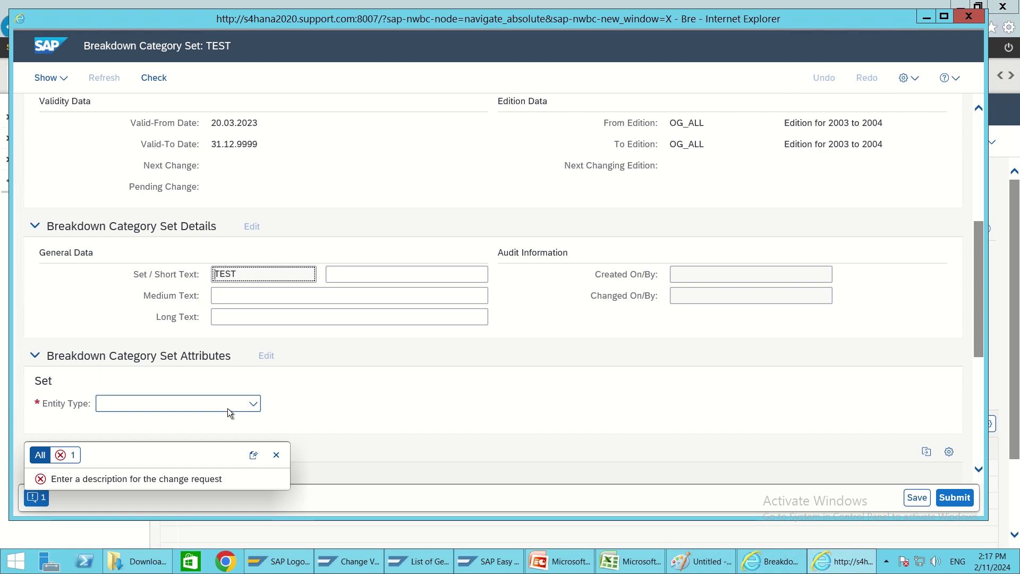
- Set the breakdown category set's entity type to Currency and activate the From and To cells of its first row
left_click(254, 404)
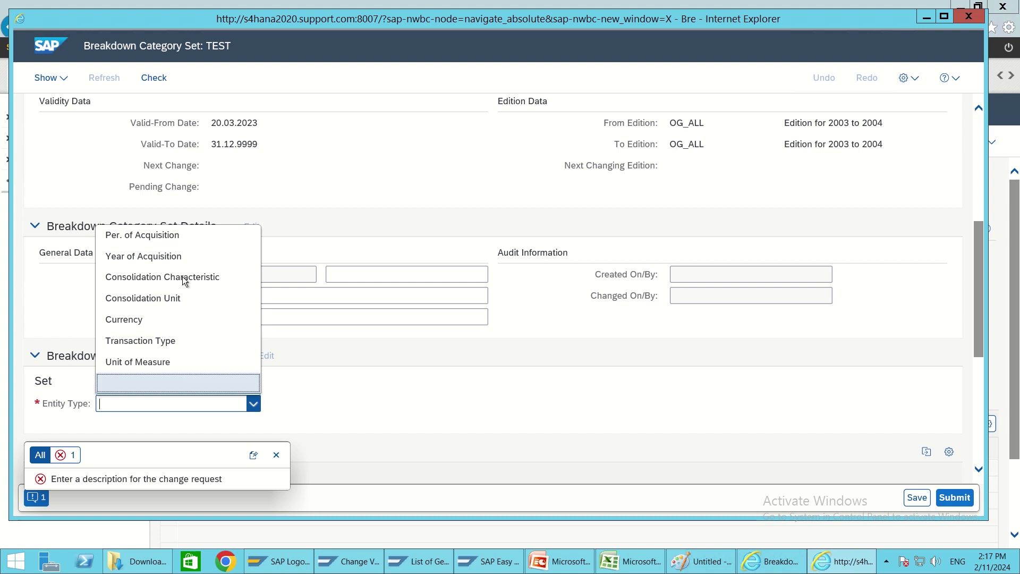
left_click(162, 327)
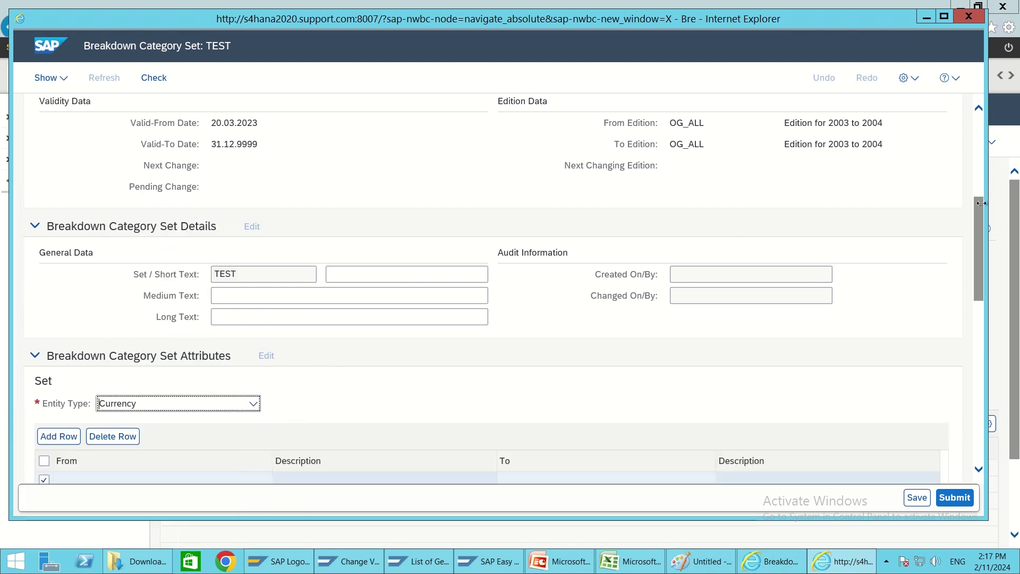
left_click_drag(976, 228, 976, 270)
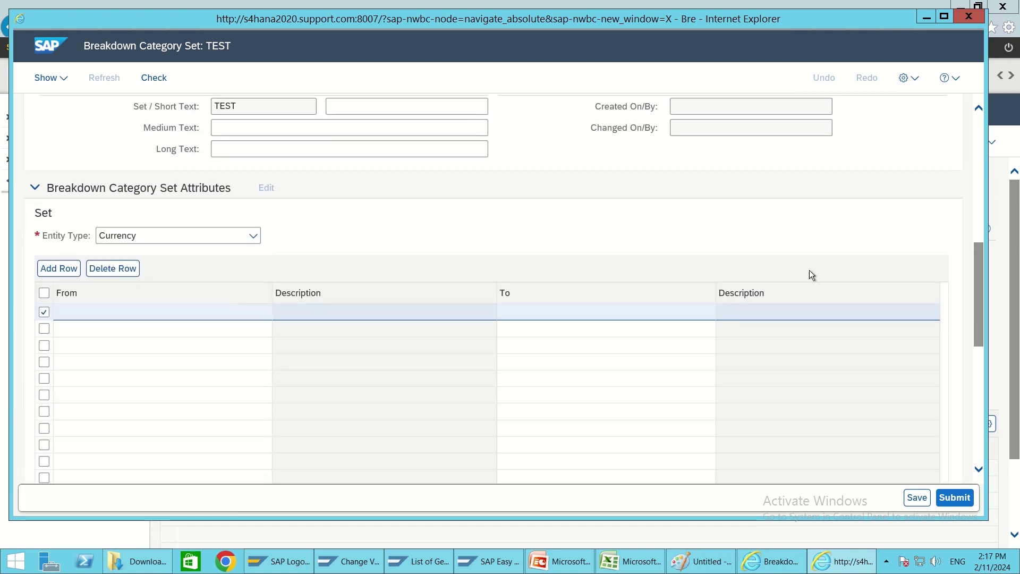
left_click(180, 312)
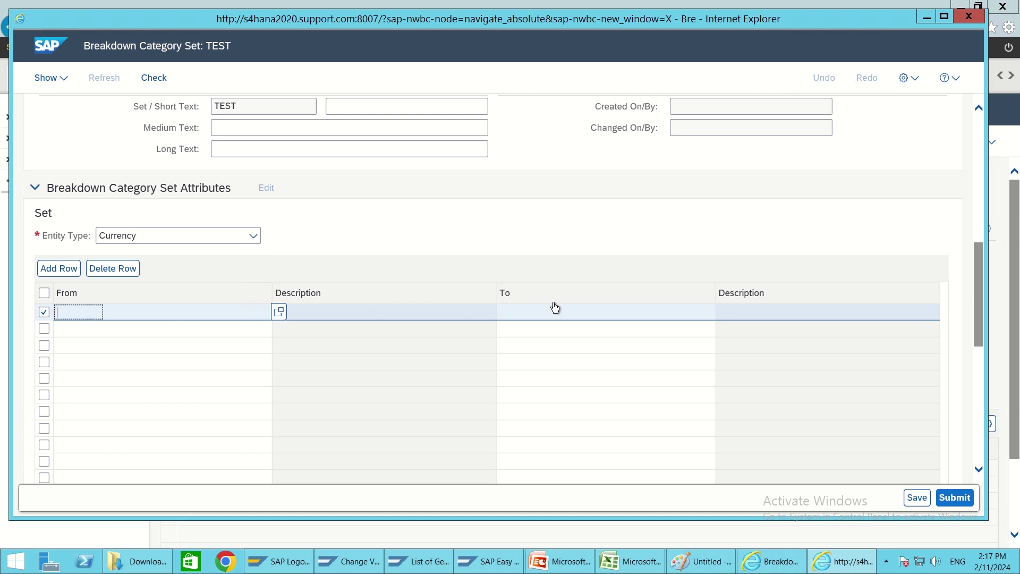
left_click(542, 316)
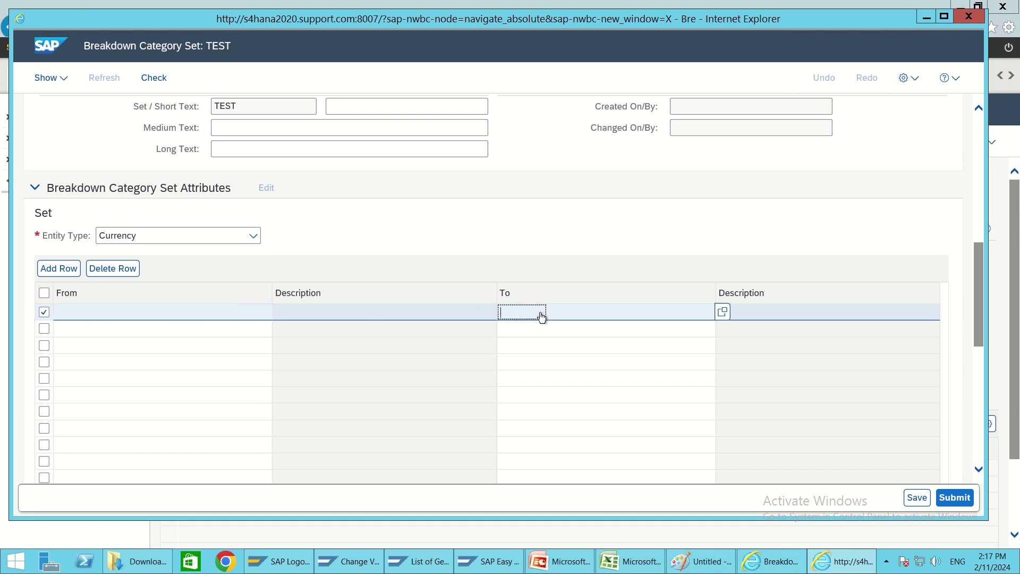
left_click(80, 313)
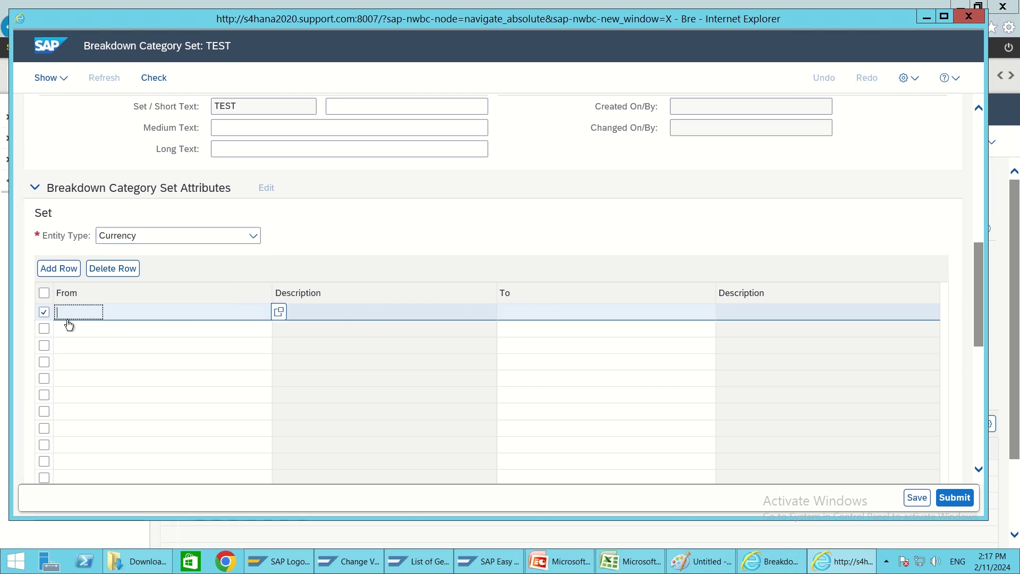
- Review the From and To cells and the Entity Type field of the TEST set, and leave the page without saving
left_click(515, 312)
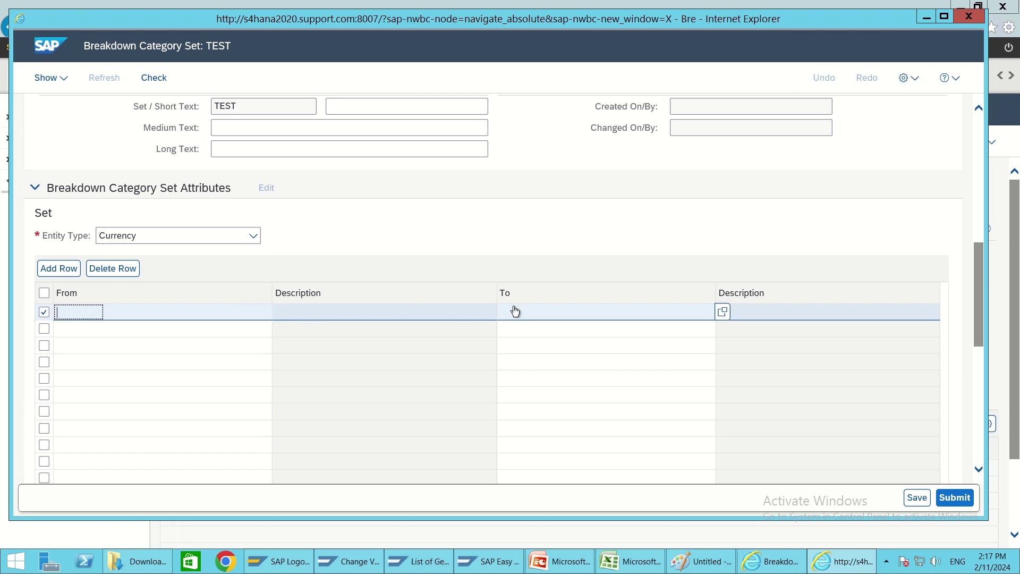
left_click(59, 315)
left_click(515, 316)
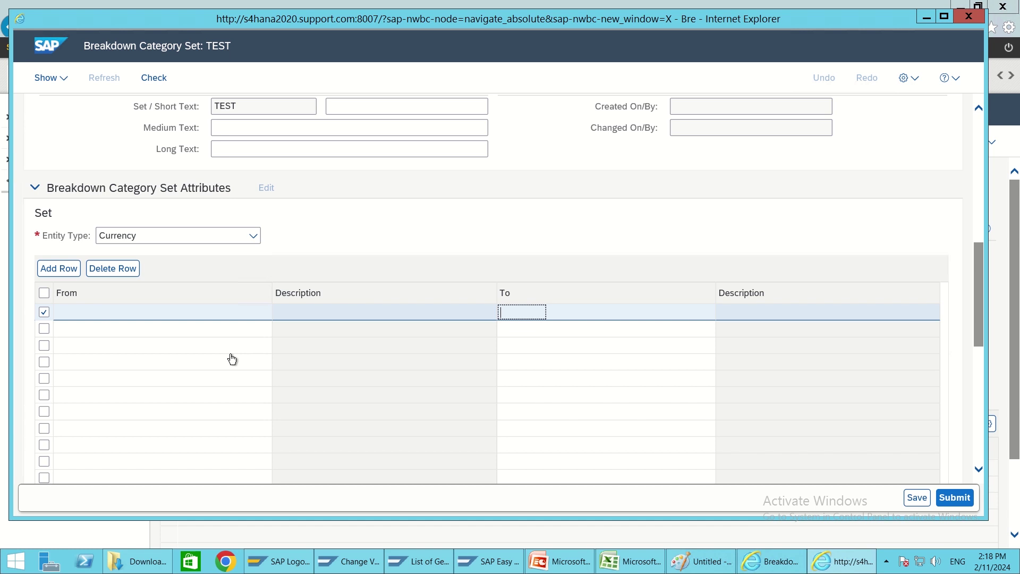
left_click(254, 239)
left_click(257, 239)
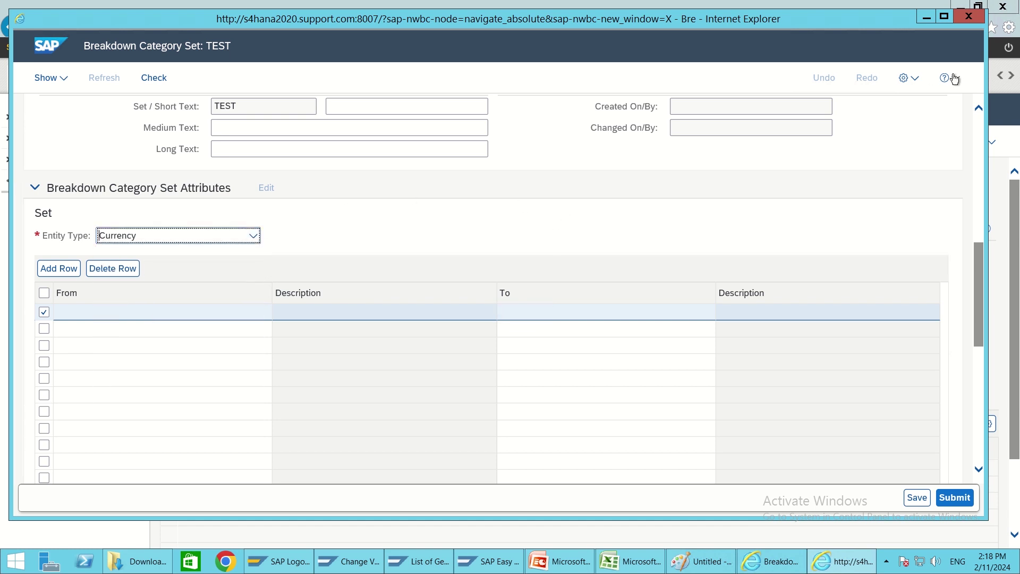
left_click(969, 17)
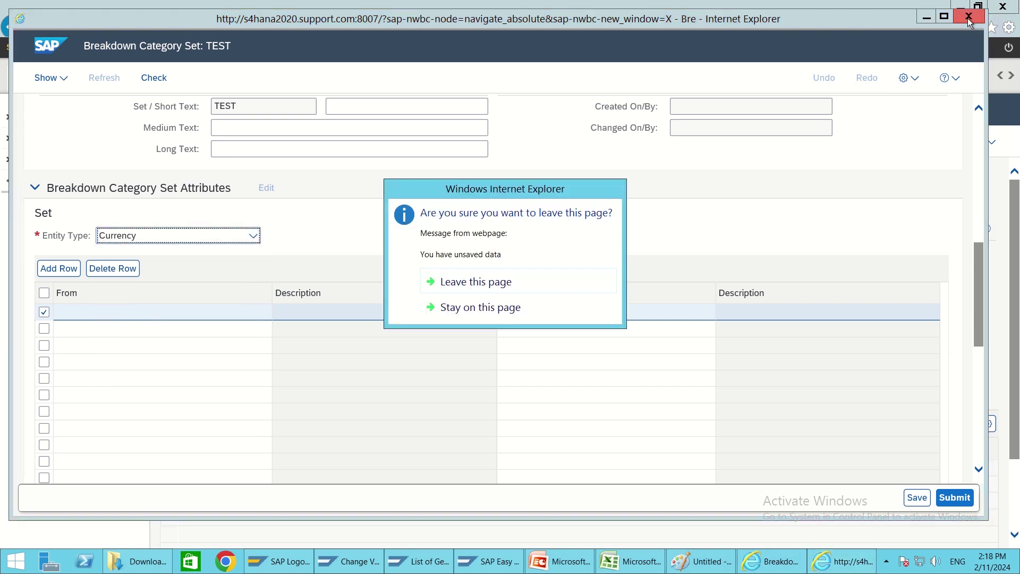
left_click(471, 285)
- Switch to PowerPoint and open slide 10, Search helps in entity
key("alt+Tab")
key("alt+Tab")
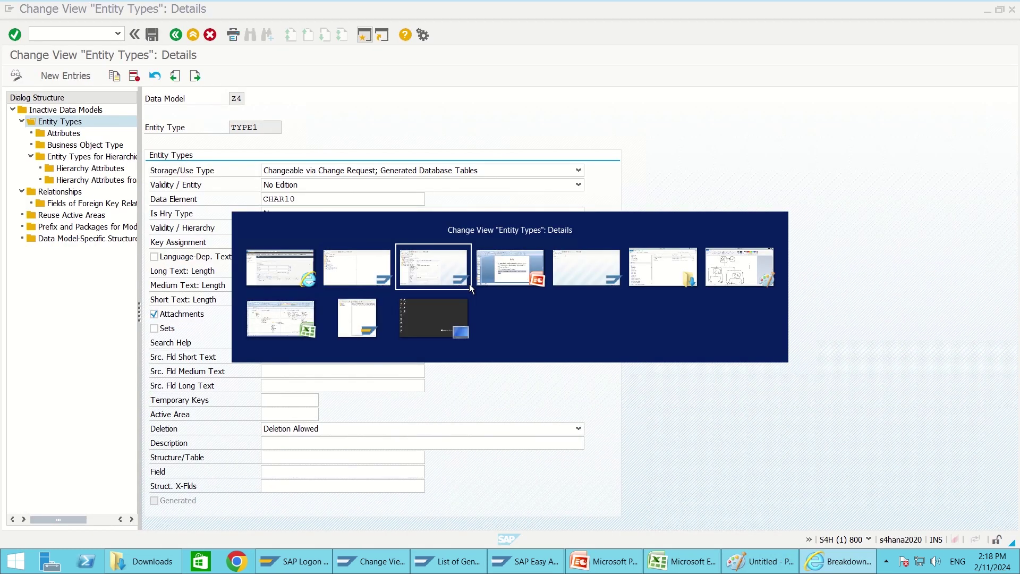
key("alt+Tab")
left_click(440, 388)
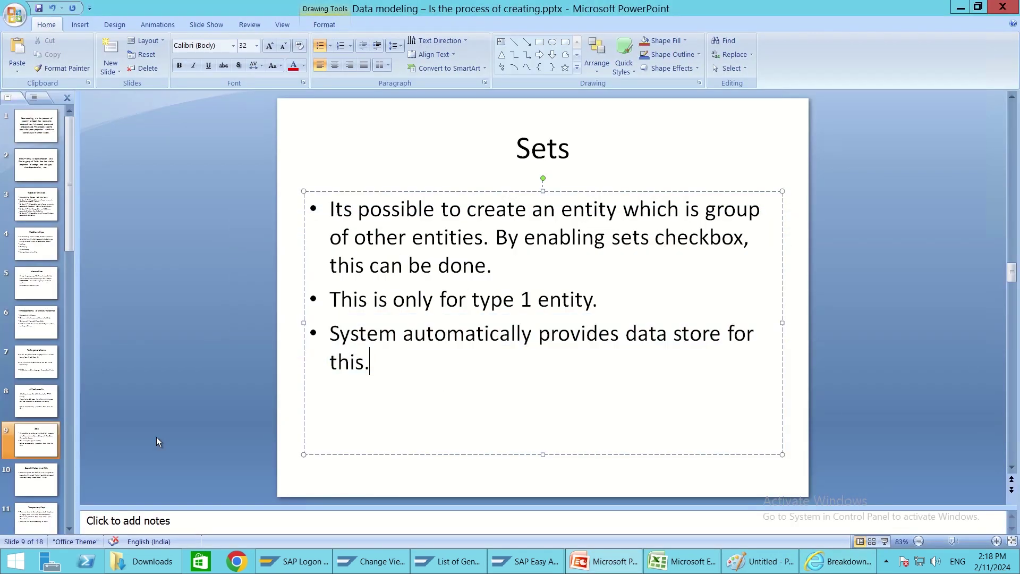
left_click(34, 478)
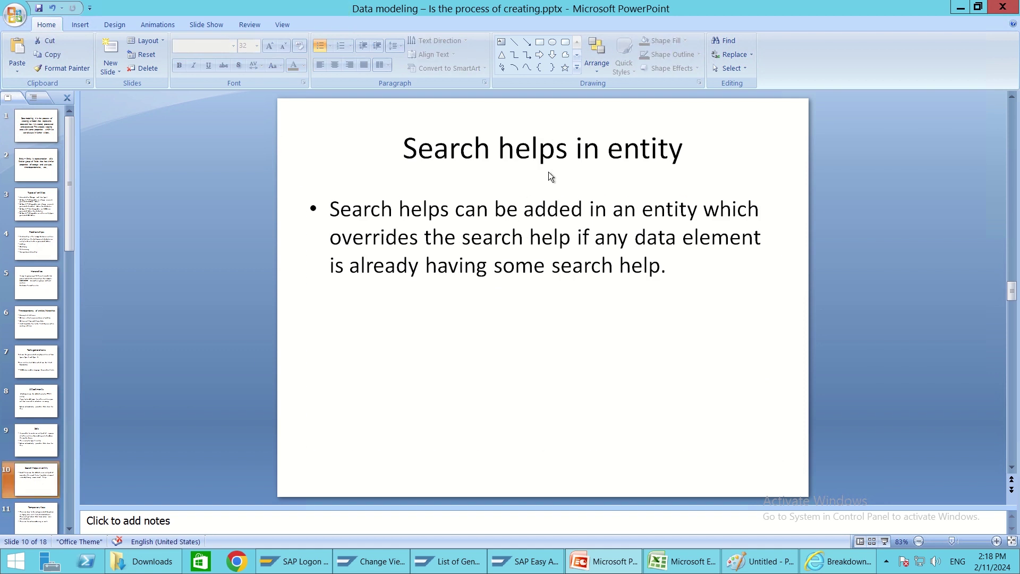
- Switch to the TYPE1 entity type details in SAP and highlight the data element CHAR10
key("alt+Tab")
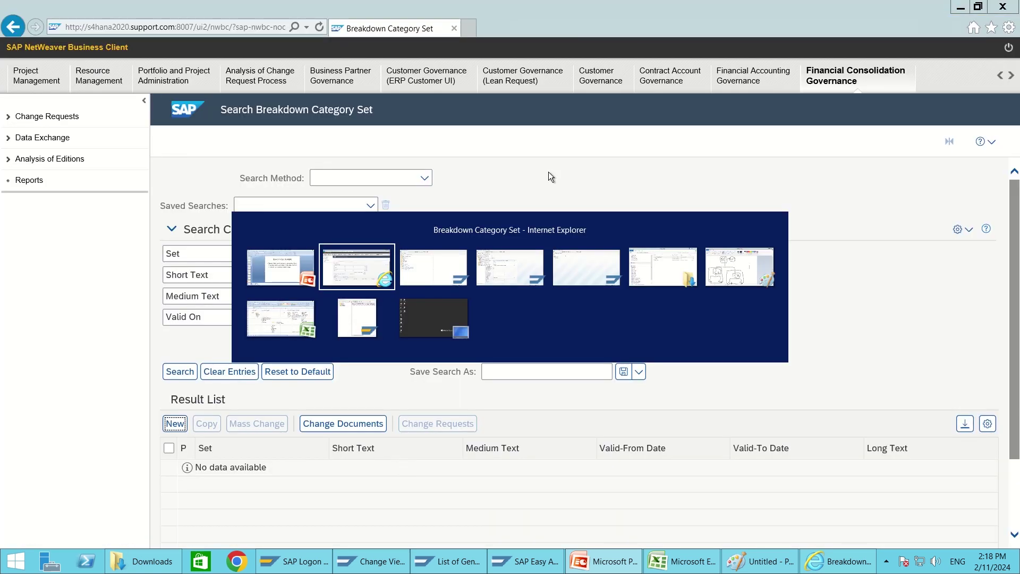
key("alt+Tab")
key("alt+Tab")
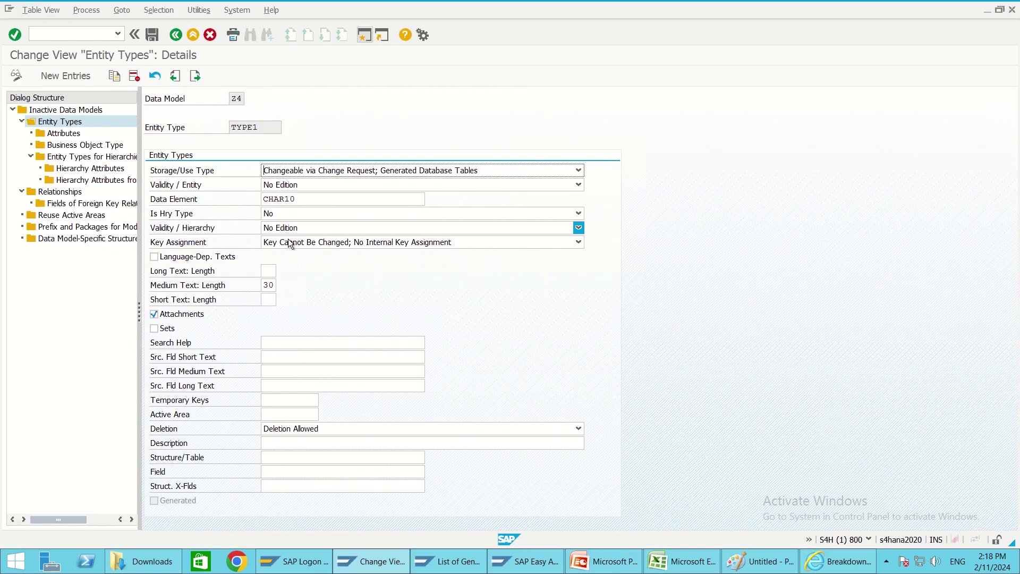
left_click(280, 343)
left_click(311, 201)
left_click_drag(311, 201, 263, 201)
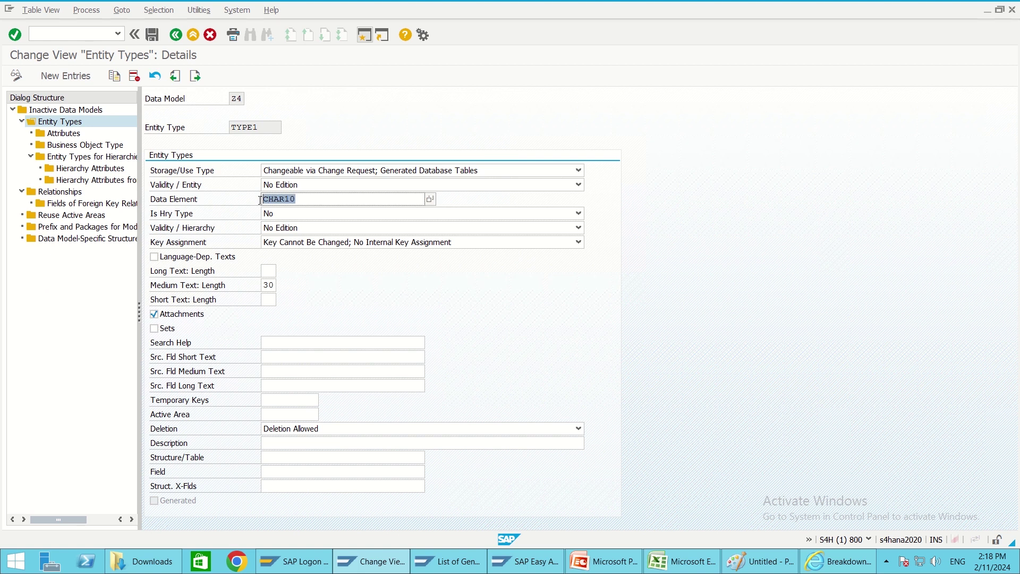
left_click(292, 203)
- Point out TYPE1's Search Help setting by highlighting its label and placing the cursor in its entry
left_click(276, 342)
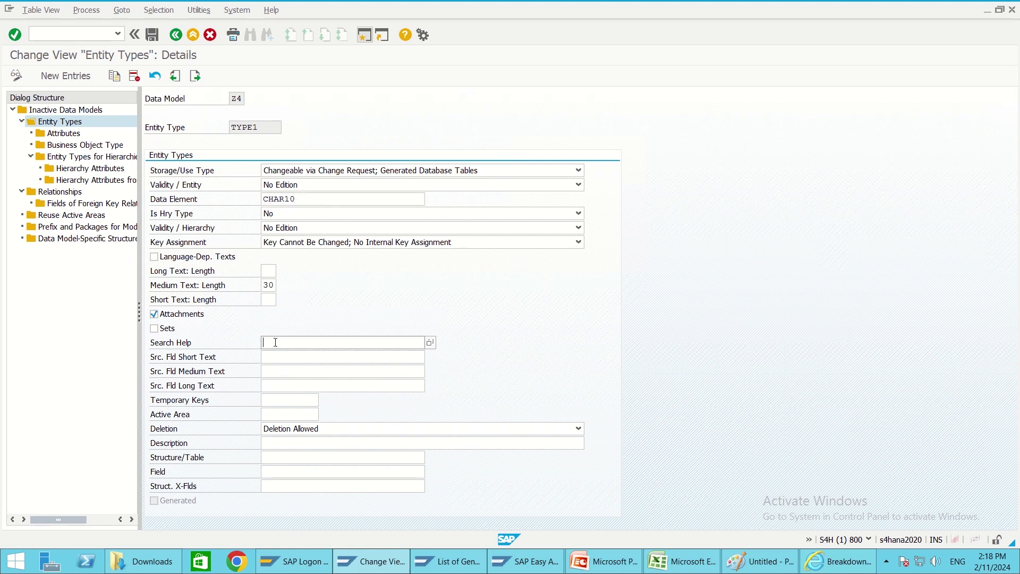
left_click_drag(152, 343, 203, 344)
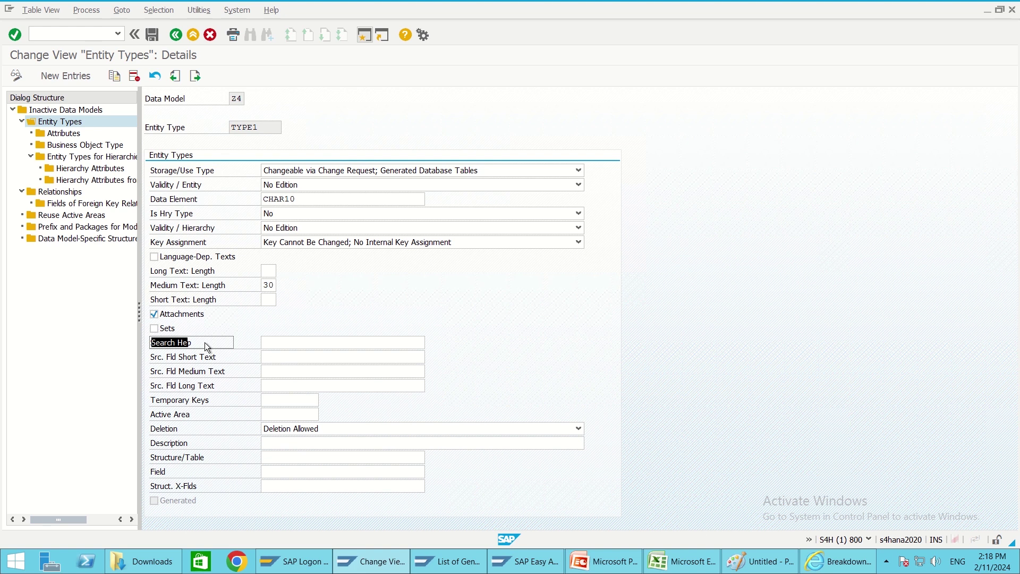
left_click(228, 340)
left_click(270, 341)
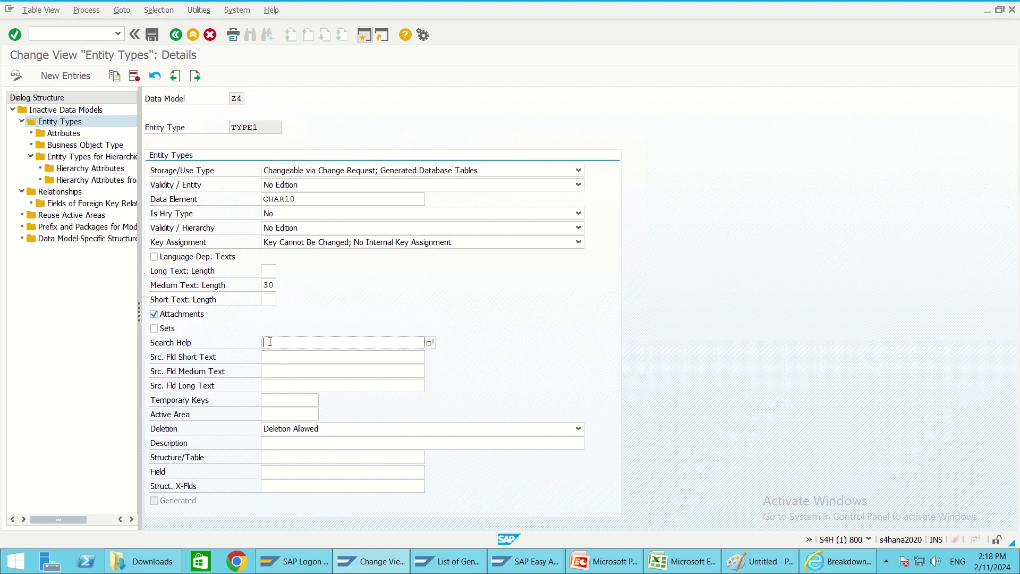
left_click_drag(151, 344, 192, 346)
left_click(223, 340)
left_click(183, 361)
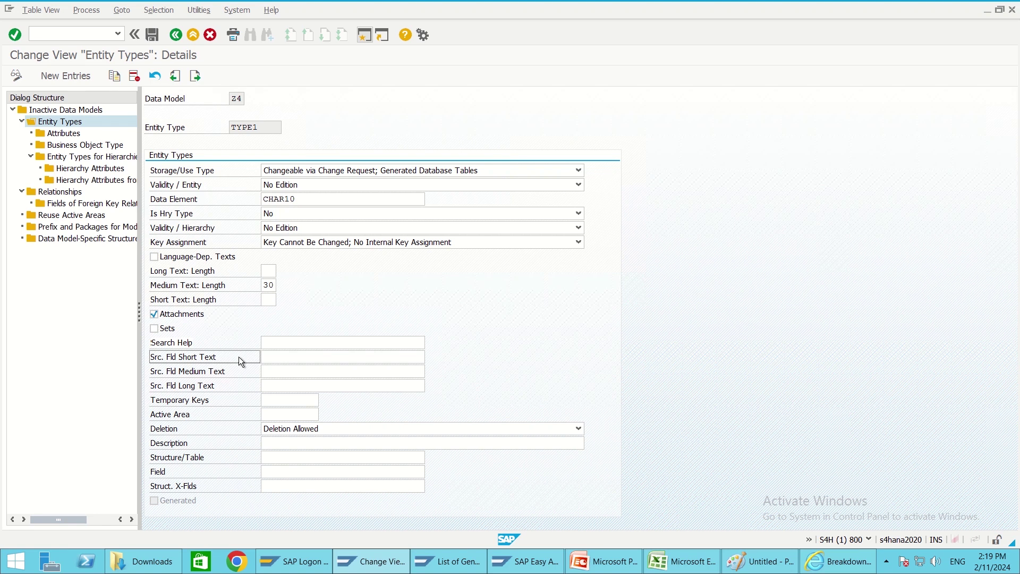
- Open a new SAP GUI window, start transaction SE11 and display the data type BUKRS
left_click(365, 35)
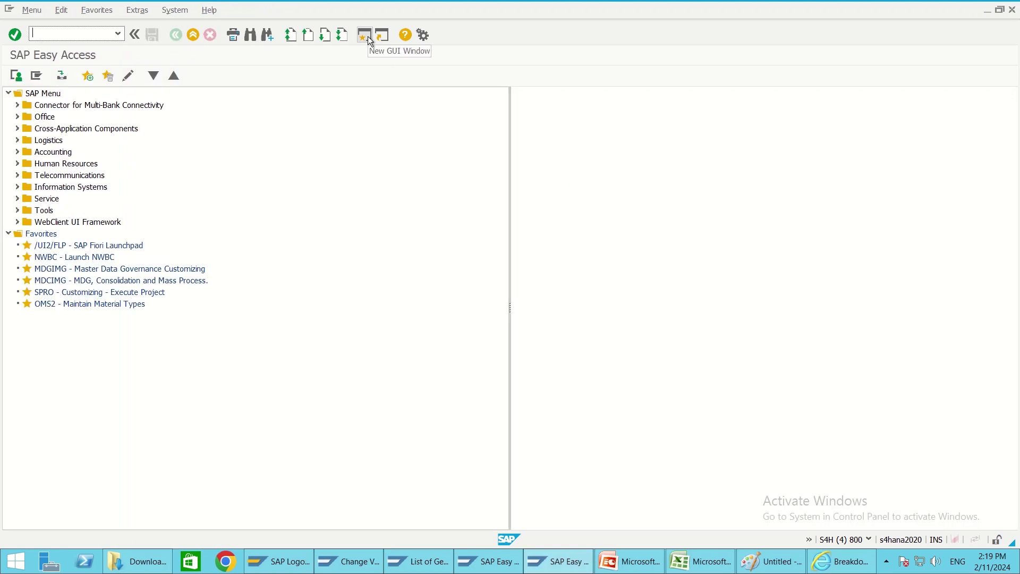
type("se11")
key("Return")
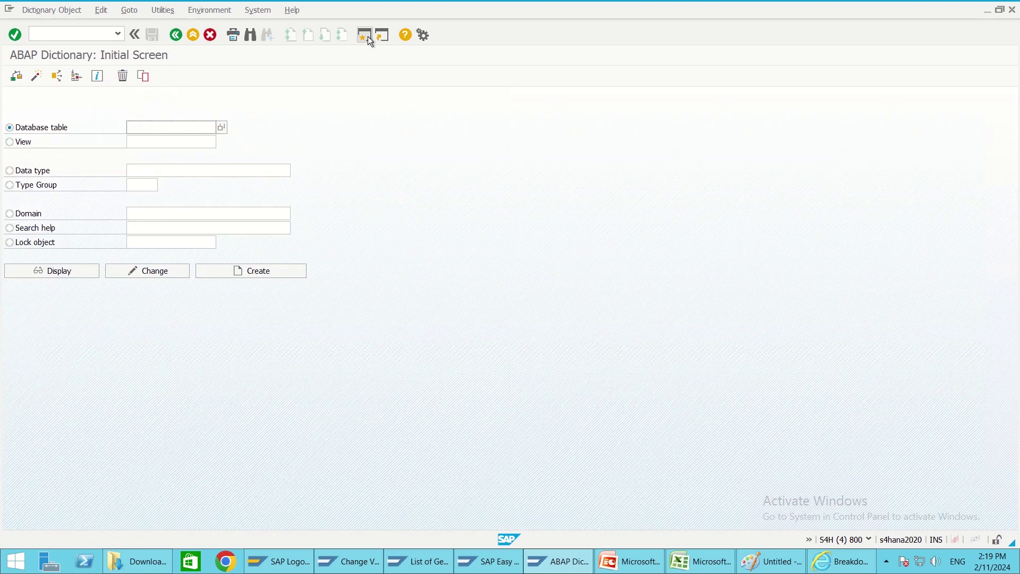
left_click(32, 172)
left_click(139, 174)
type("BUKRS")
left_click(61, 270)
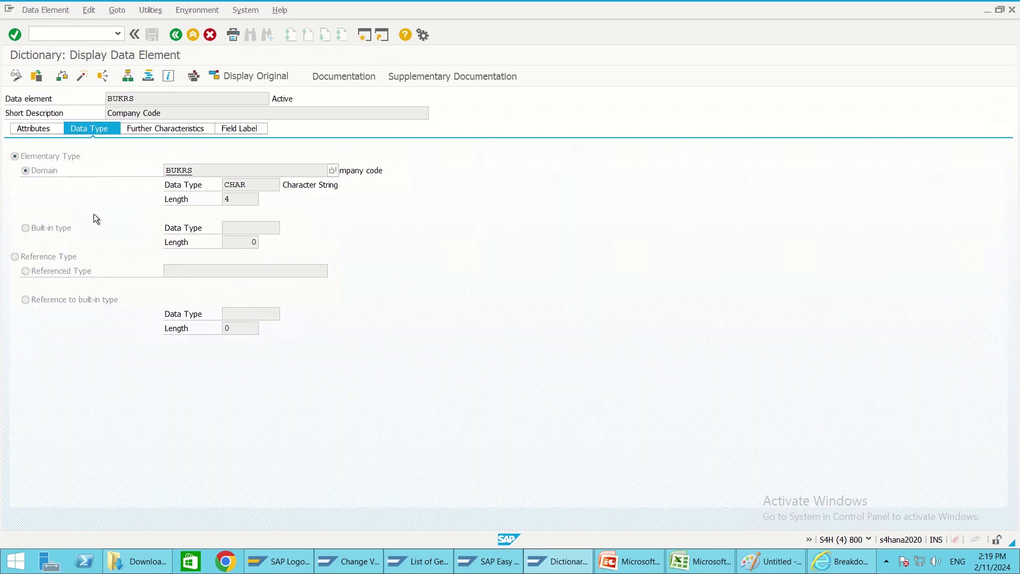
- Open the value range of domain BUKRS and display its value table T001
double_click(186, 169)
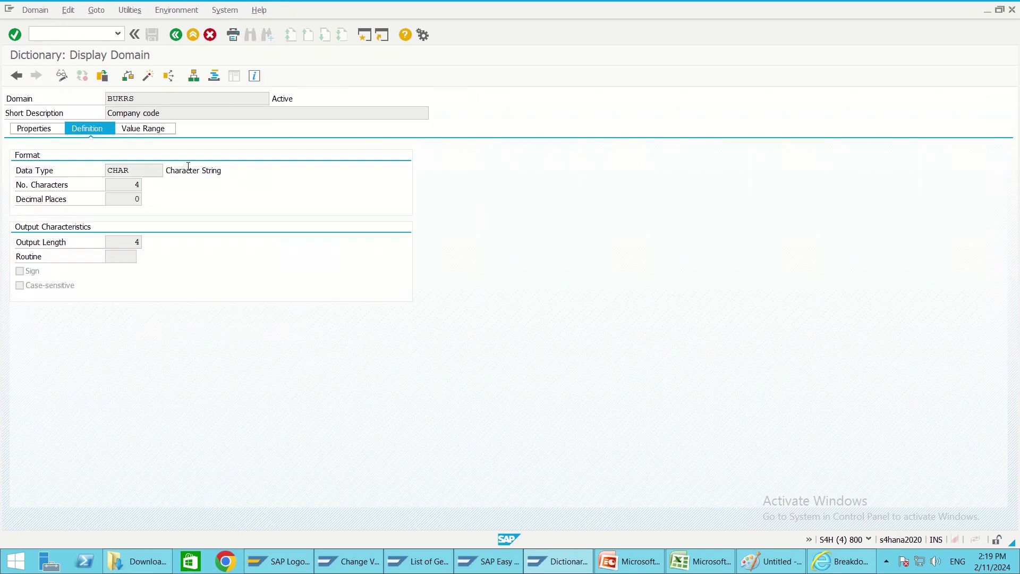
left_click(137, 130)
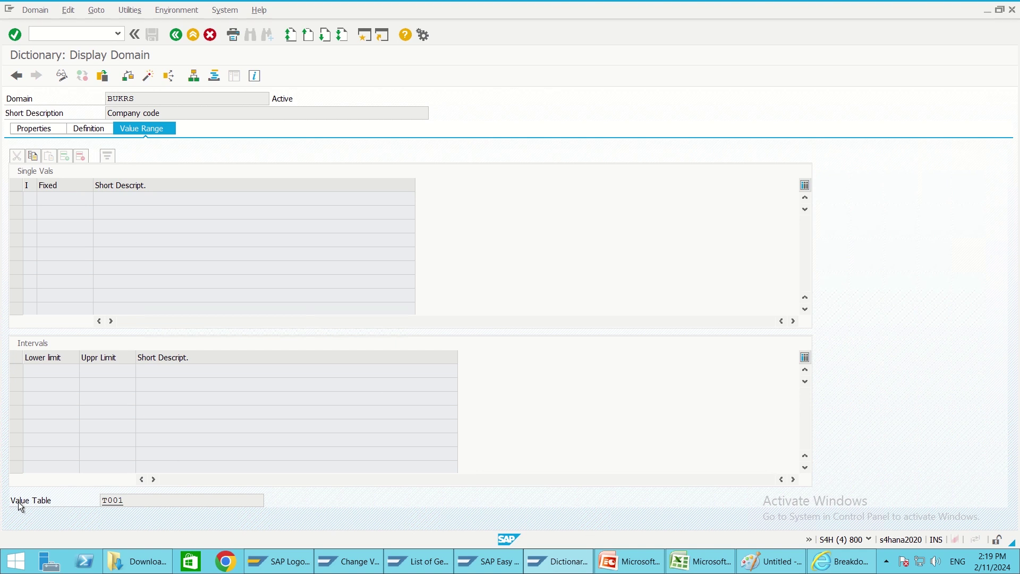
double_click(123, 502)
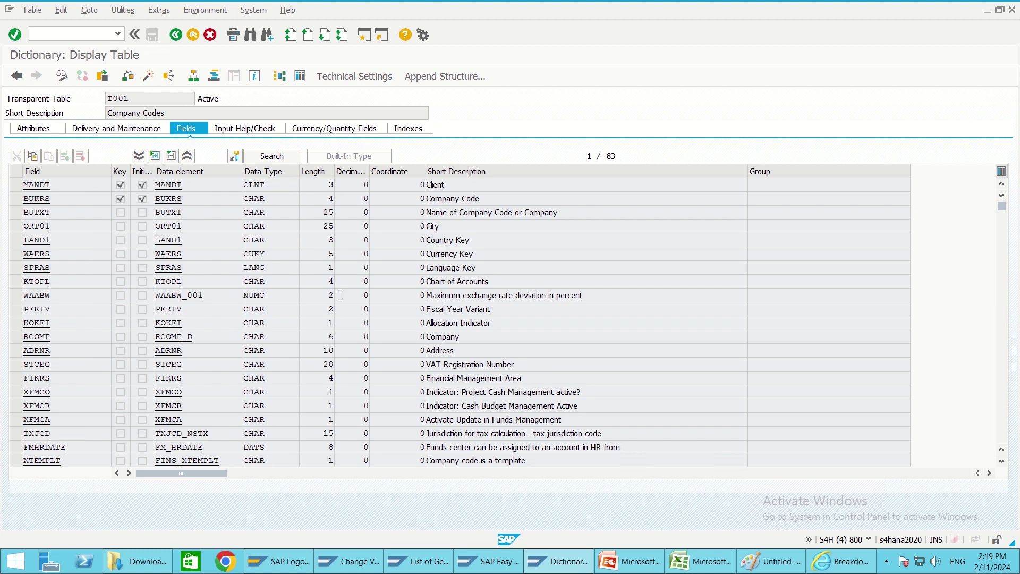
- Look through the fields of table T001 and highlight the table name
scroll(340, 296, "down", 2)
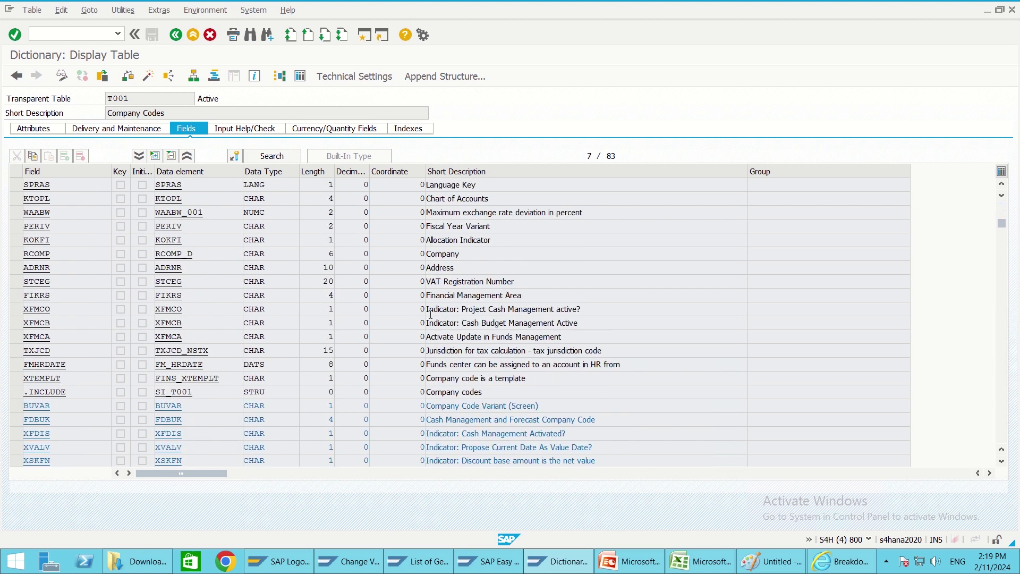
scroll(430, 318, "down", 1)
scroll(432, 325, "up", 2)
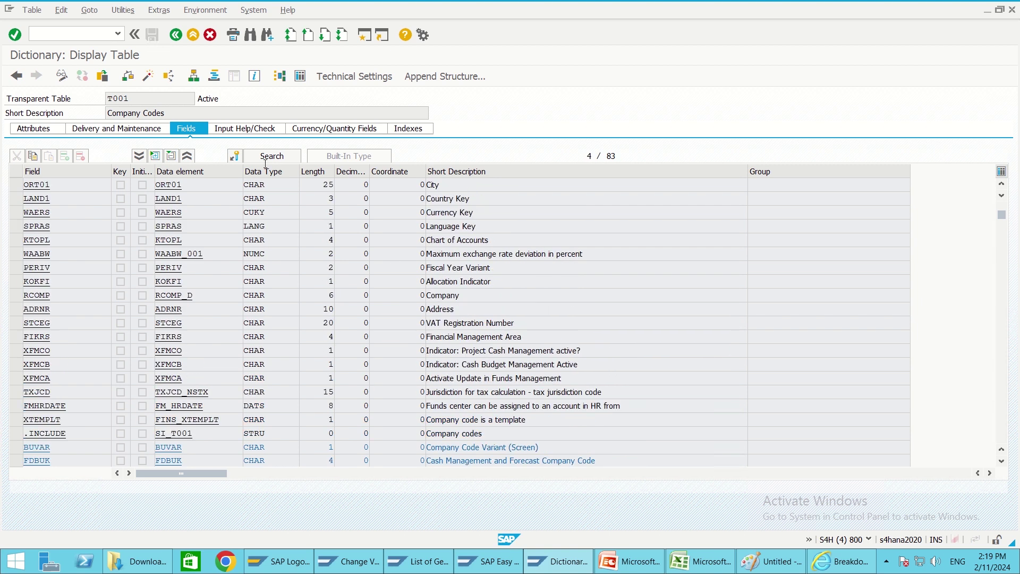
left_click_drag(130, 99, 108, 99)
left_click(109, 99)
- Point out TYPE1's Src. Fld Short Text entry and highlight the BUTXT field in table T001
key("alt+Tab")
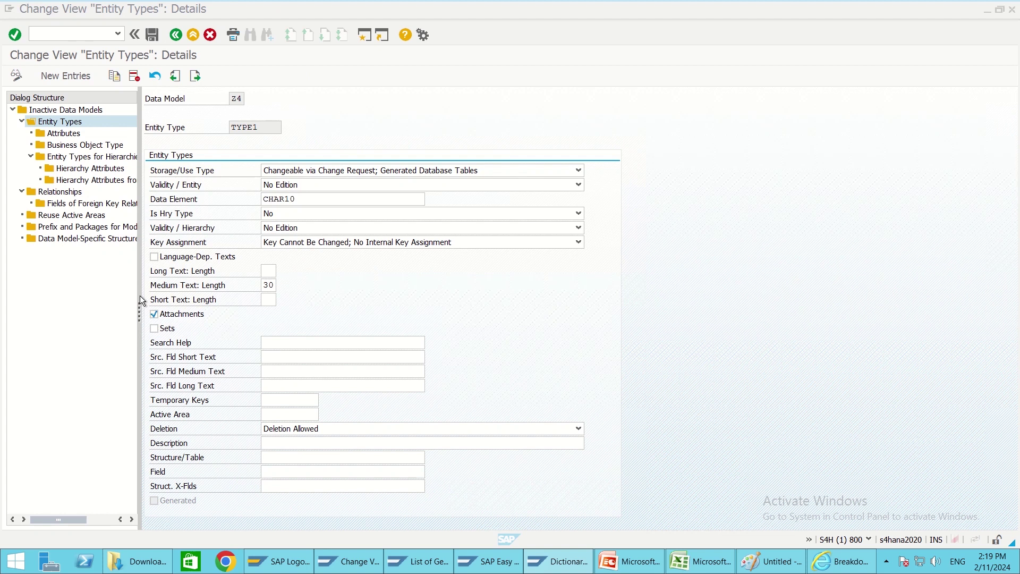
left_click(273, 360)
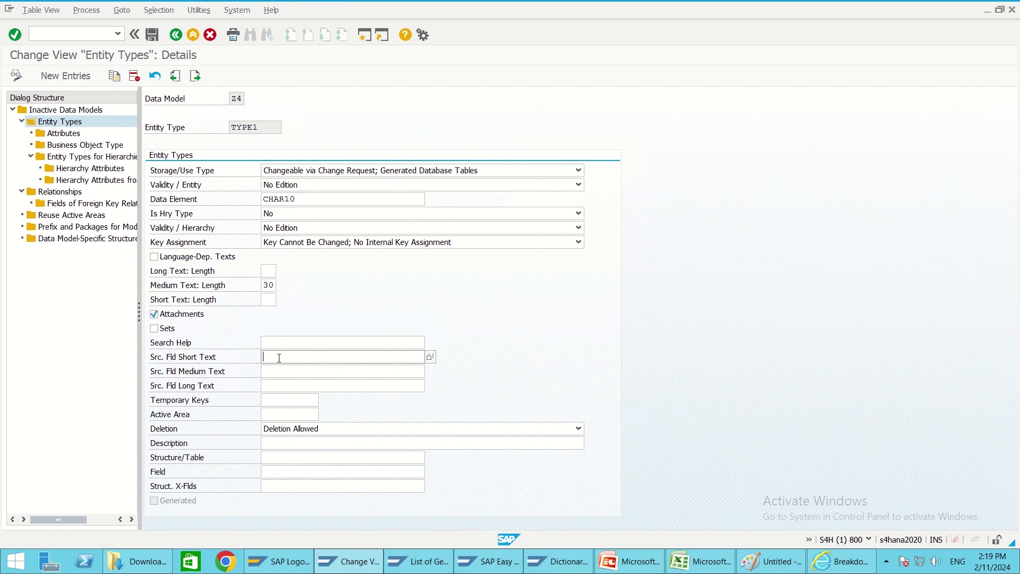
key("alt+Tab")
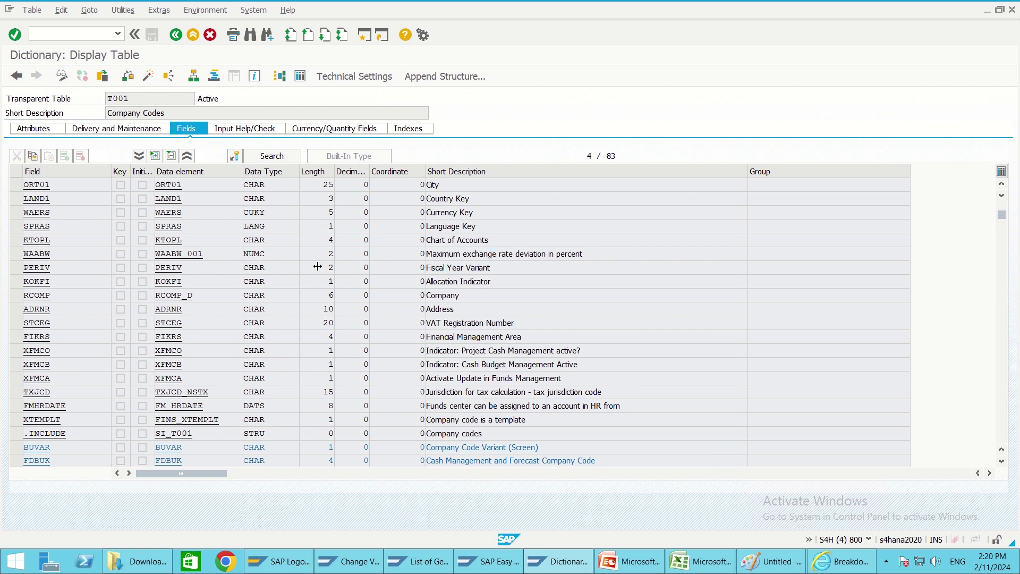
scroll(76, 210, "up", 1)
scroll(76, 210, "down", 1)
scroll(85, 241, "up", 1)
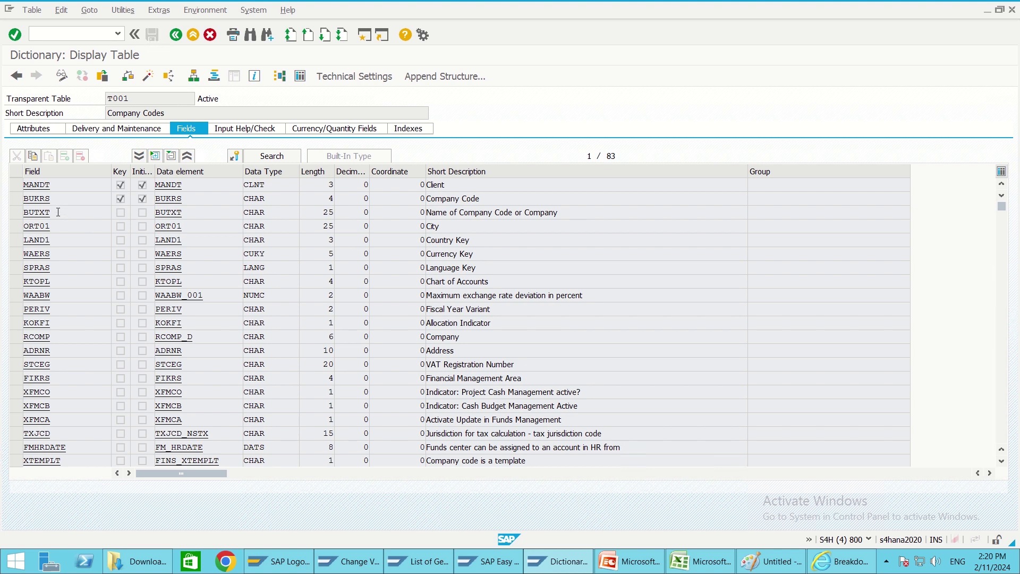
left_click_drag(53, 213, 17, 214)
- Return to the TYPE1 details and point out the source field entries for short, medium and long text
key("alt+Tab")
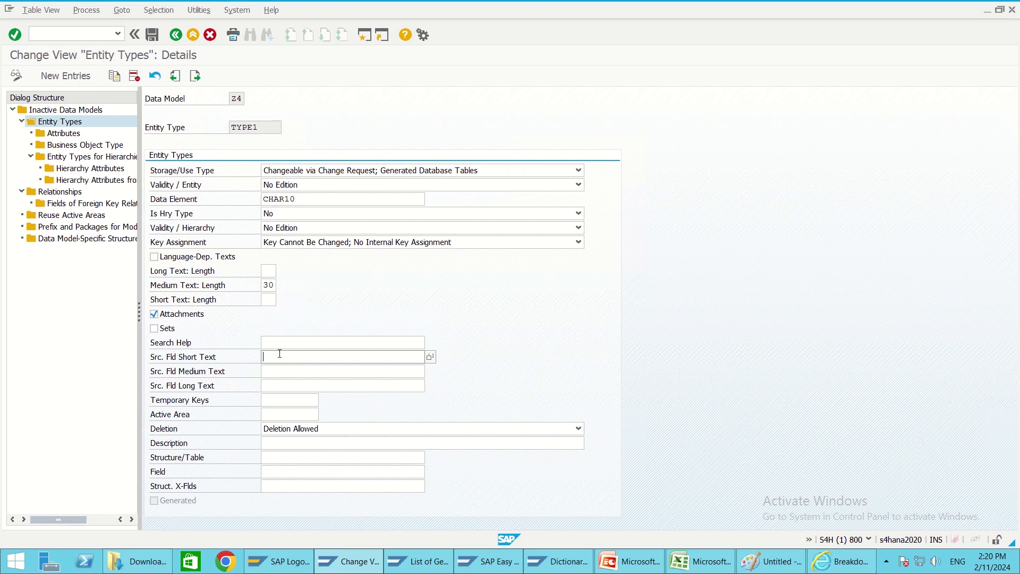
left_click(275, 374)
left_click(275, 386)
left_click(275, 358)
left_click(277, 369)
left_click(271, 355)
- Highlight the BUTXT field in table T001 again, return to domain BUKRS and reopen the value table from there
key("alt+Tab")
left_click_drag(51, 212, 17, 212)
left_click(18, 213)
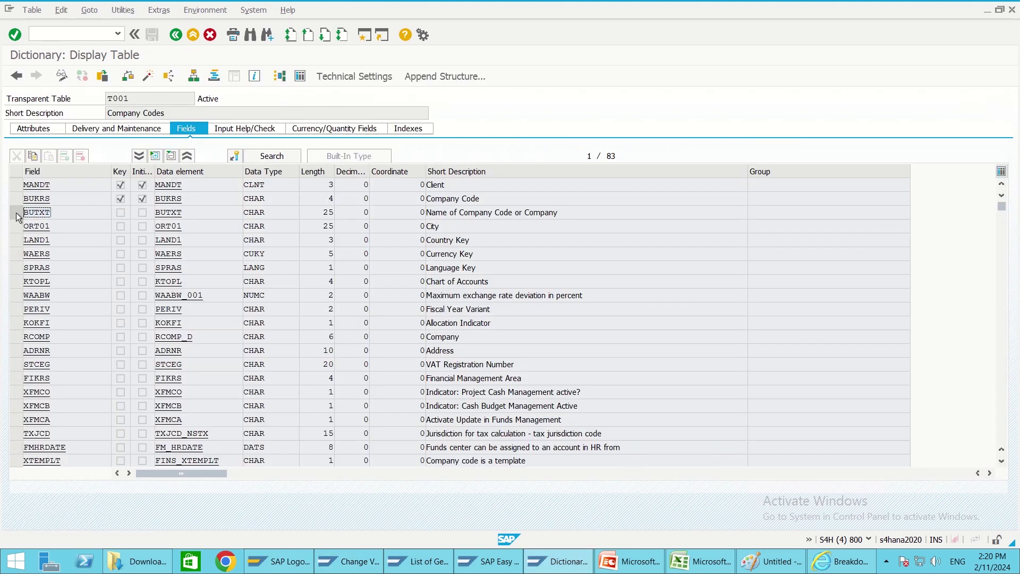
left_click_drag(68, 215, 4, 217)
left_click(3, 218)
left_click(176, 35)
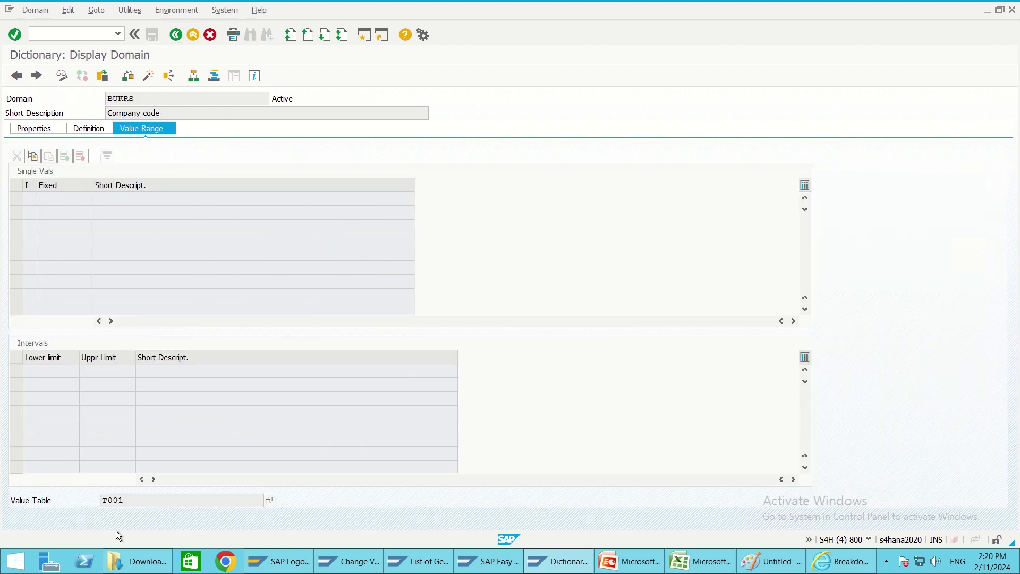
double_click(140, 500)
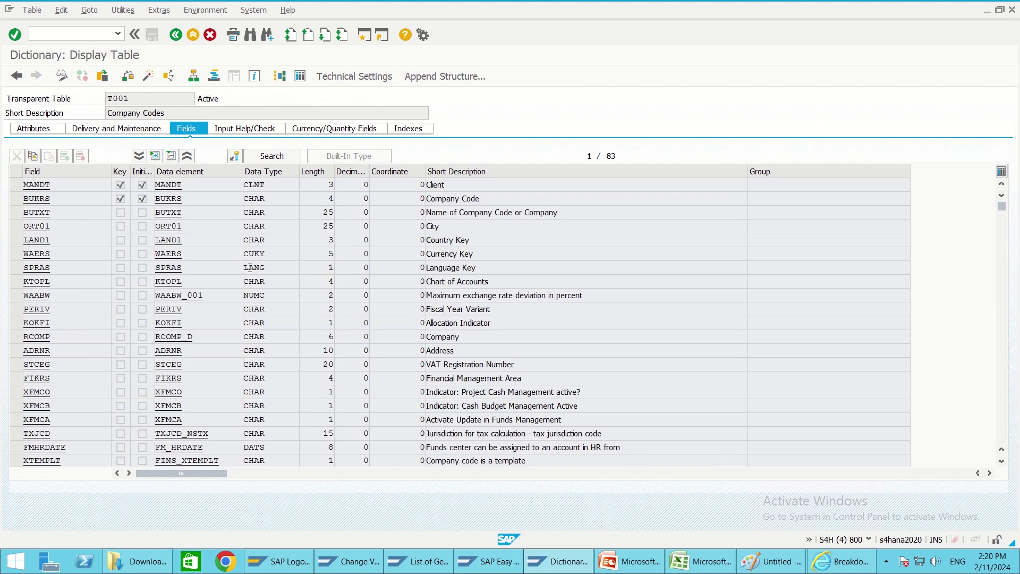
- Switch back to the TYPE1 details and point out the Src. Fld Medium Text, Src. Fld Long Text and Temporary Keys entries
key("alt+Tab")
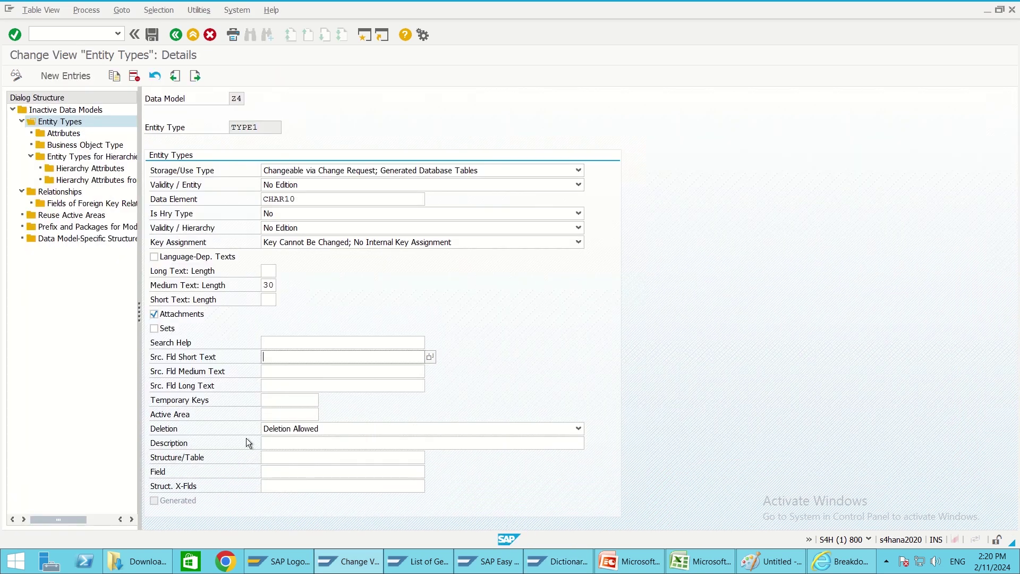
left_click(272, 371)
left_click(267, 386)
left_click(270, 402)
- Set TYPE1's Key Assignment to Internal Key Assignment Only, try saving the data model and cancel the save at the issued messages
left_click(322, 244)
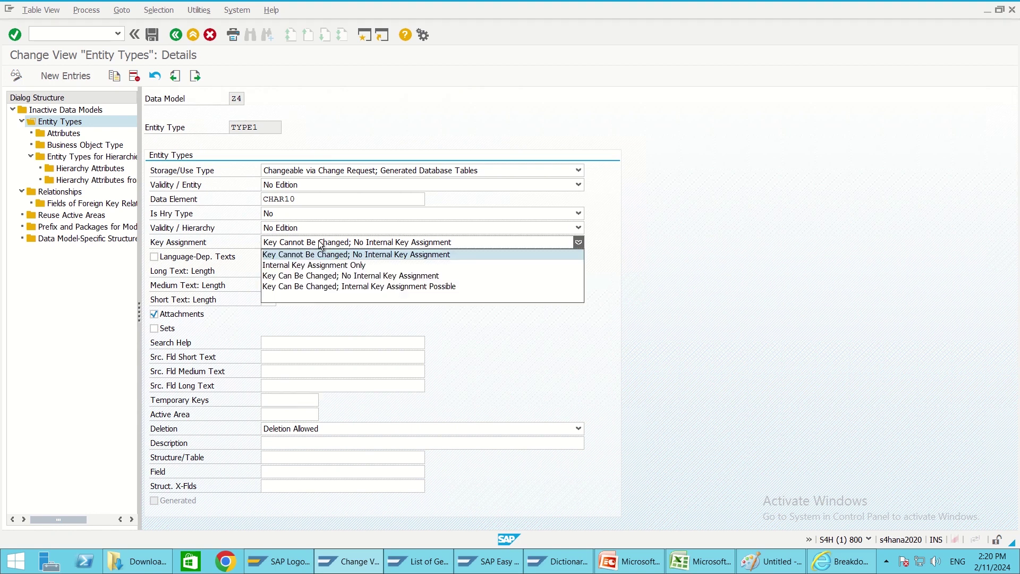
left_click(318, 267)
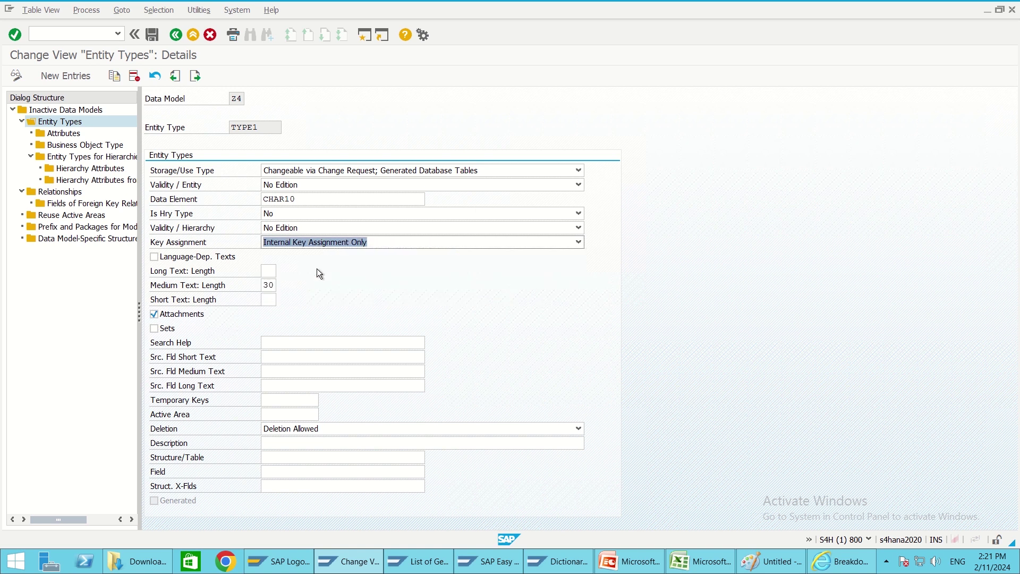
left_click(152, 36)
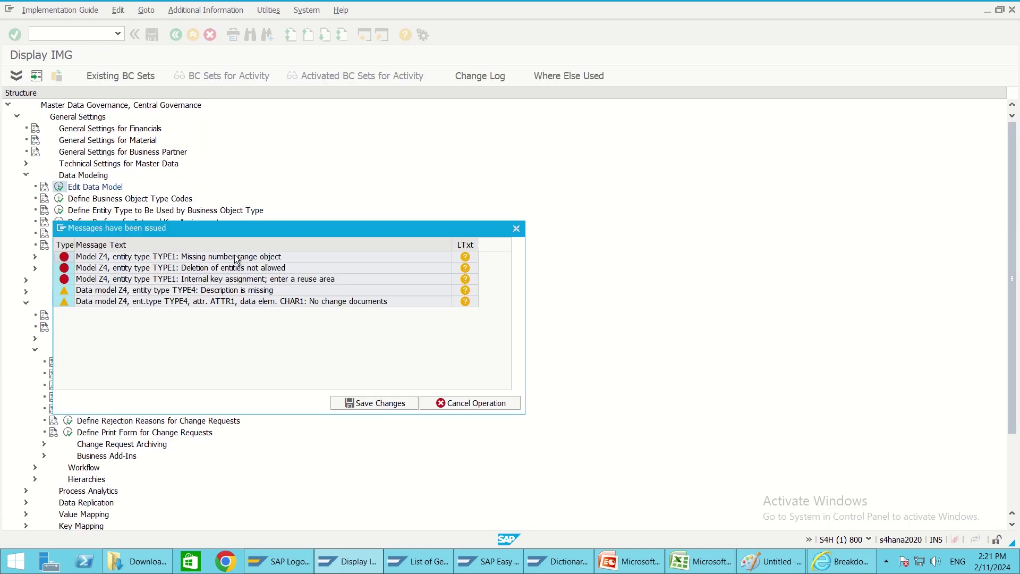
left_click(229, 259)
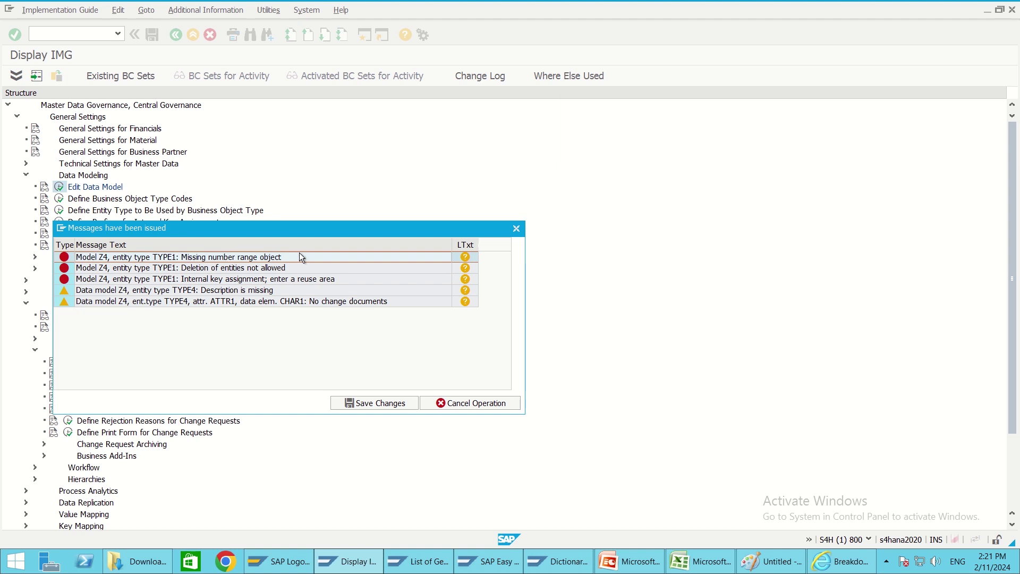
left_click(516, 229)
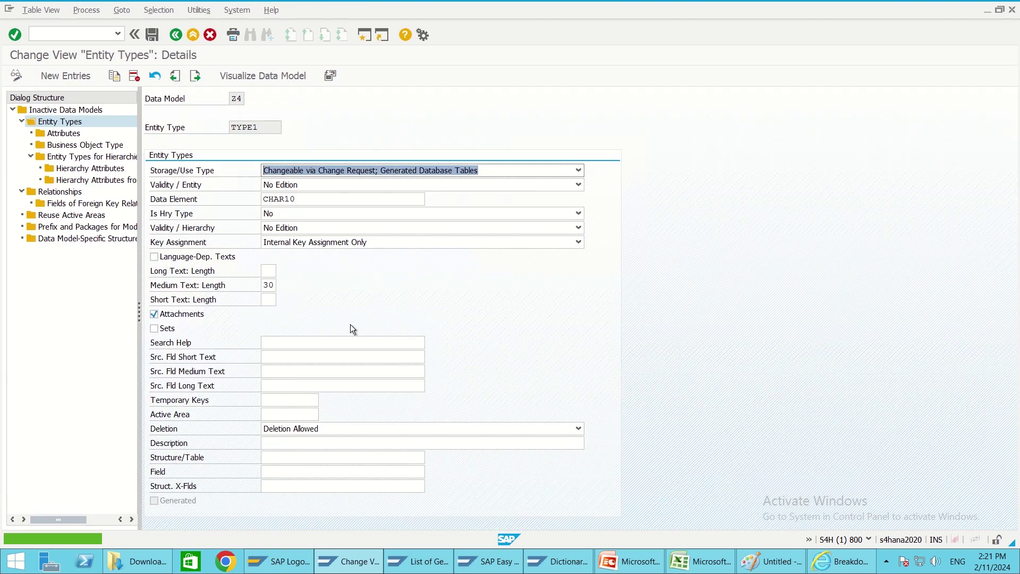
- Review TYPE1's Key Assignment options and point out the Temporary Keys and Active Area entries
left_click(330, 245)
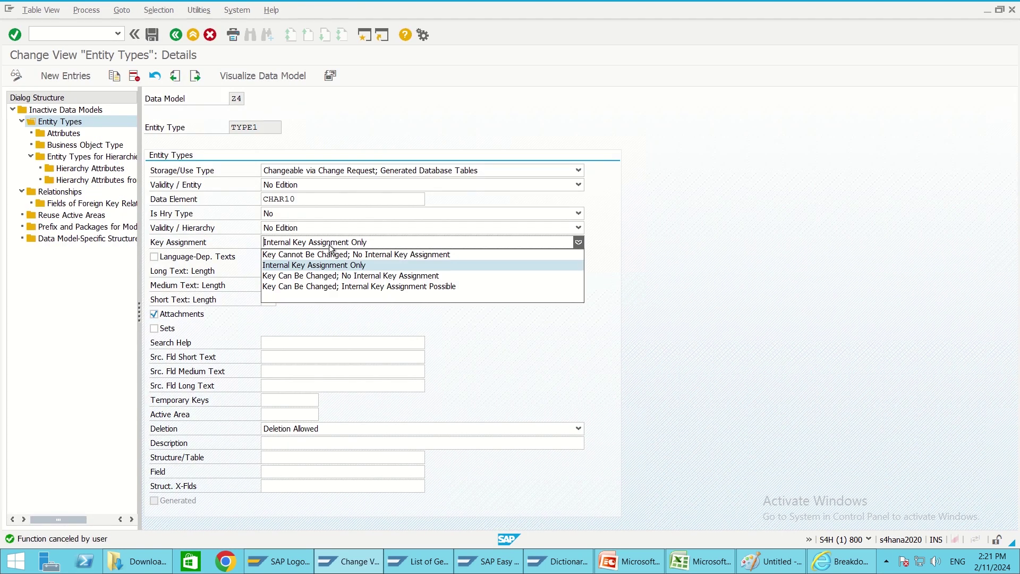
left_click(330, 245)
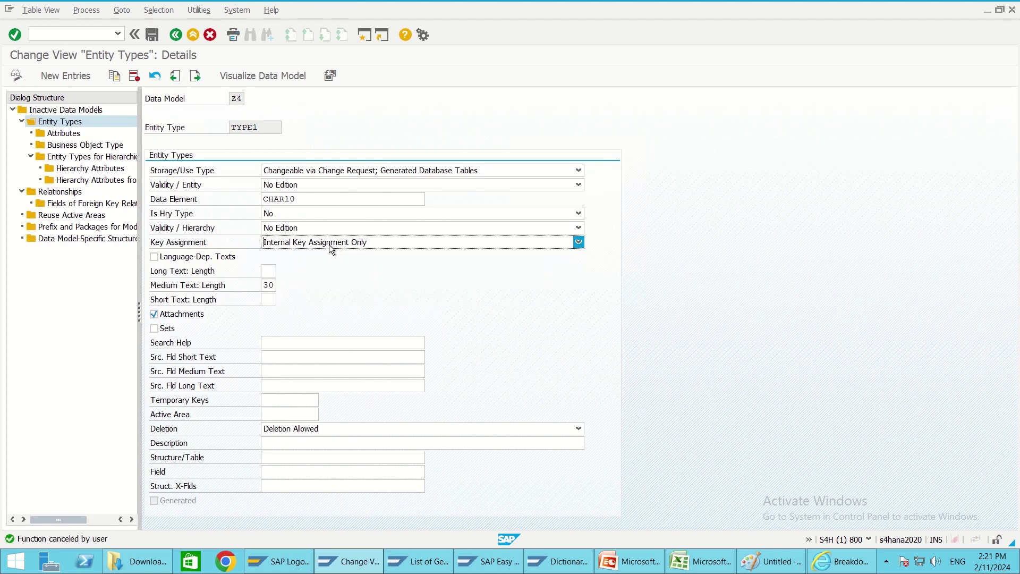
left_click(284, 399)
left_click(273, 414)
left_click(173, 415)
left_click(152, 417)
left_click(149, 410)
left_click_drag(177, 414, 196, 413)
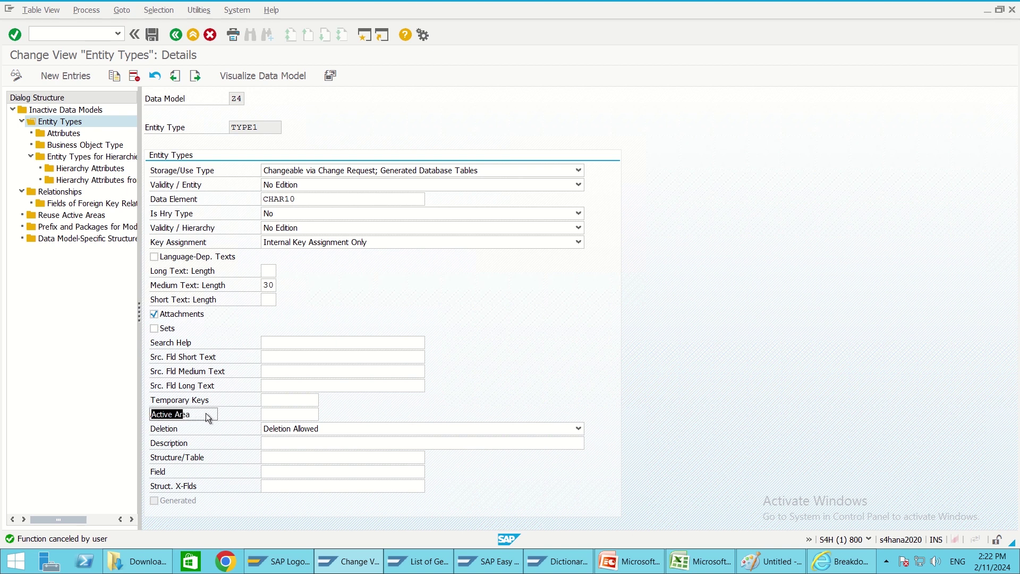
left_click(212, 413)
- Compare TYPE1's Deletion options by choosing Deletion Not Allowed and returning to Deletion Allowed
left_click(155, 433)
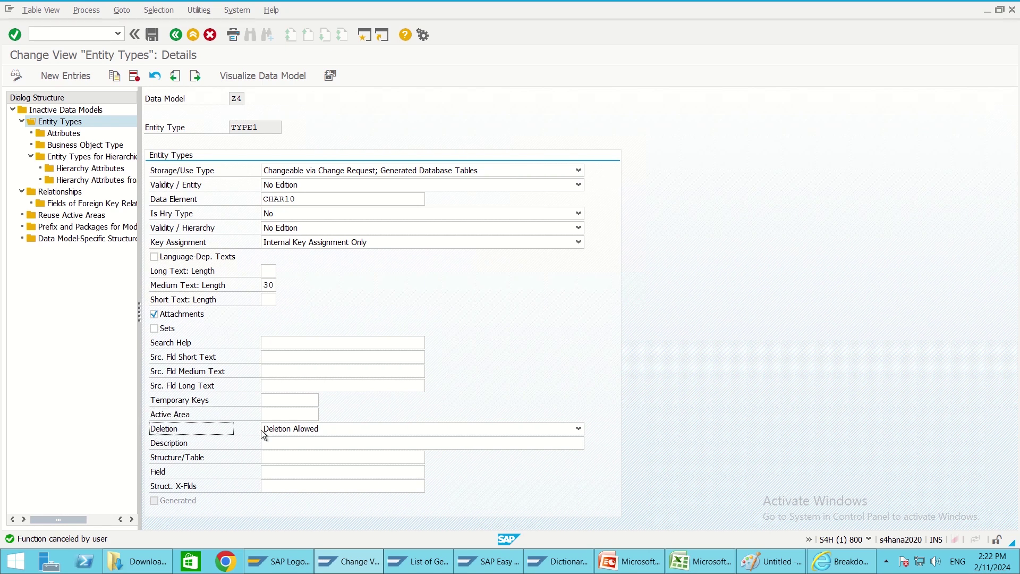
left_click(285, 429)
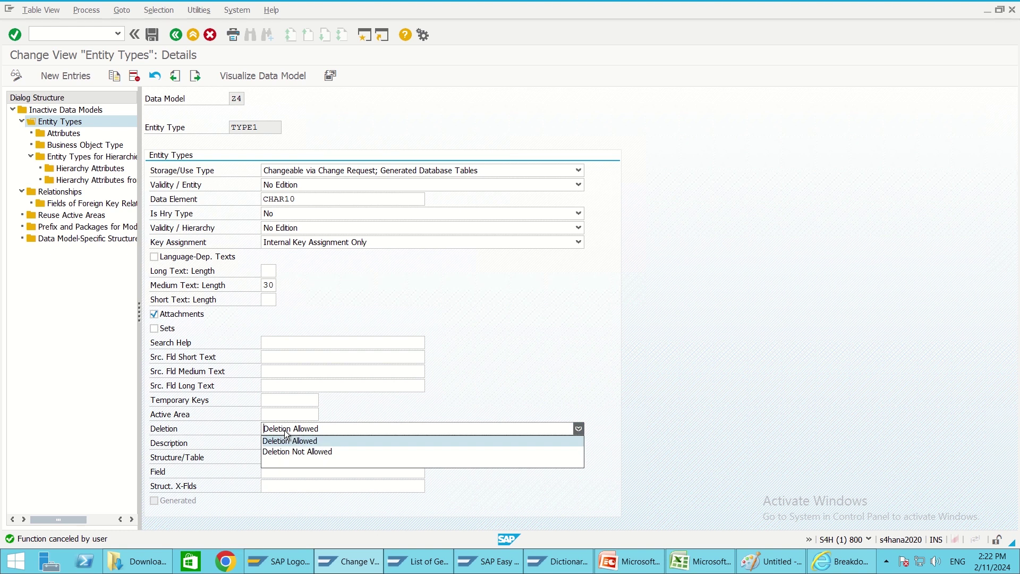
left_click(284, 429)
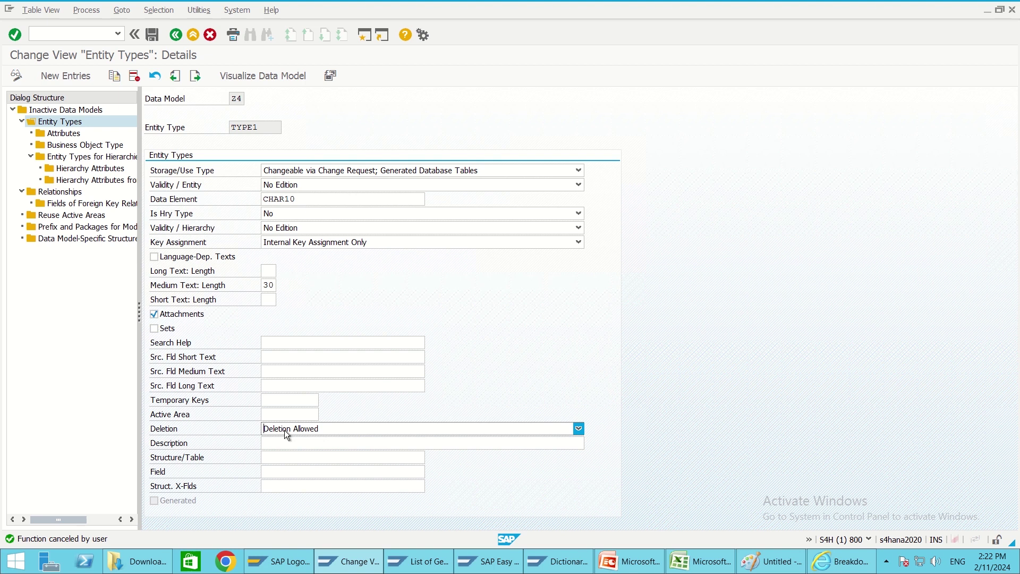
left_click(287, 431)
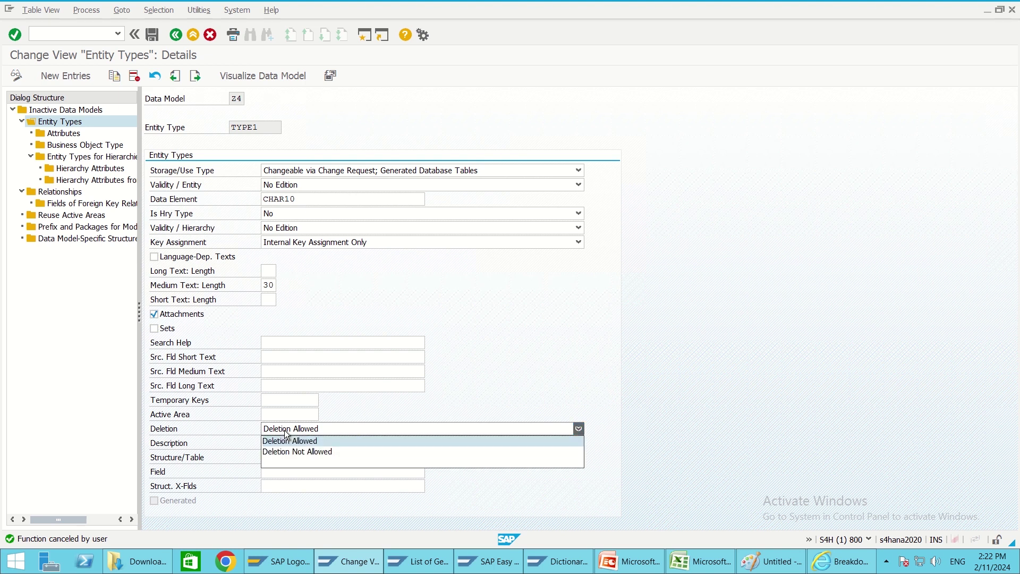
left_click(297, 453)
left_click(313, 429)
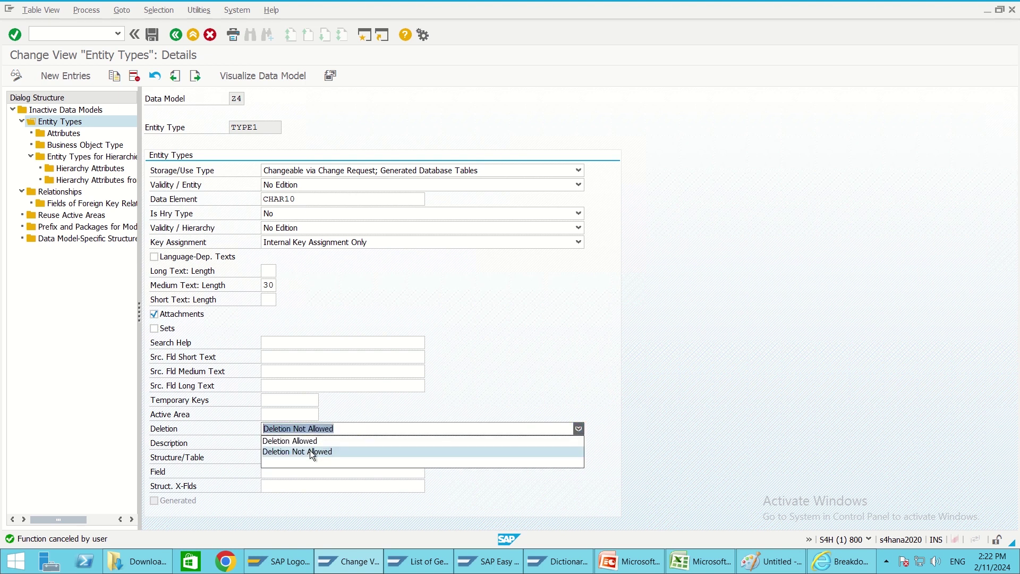
left_click(311, 451)
left_click(311, 430)
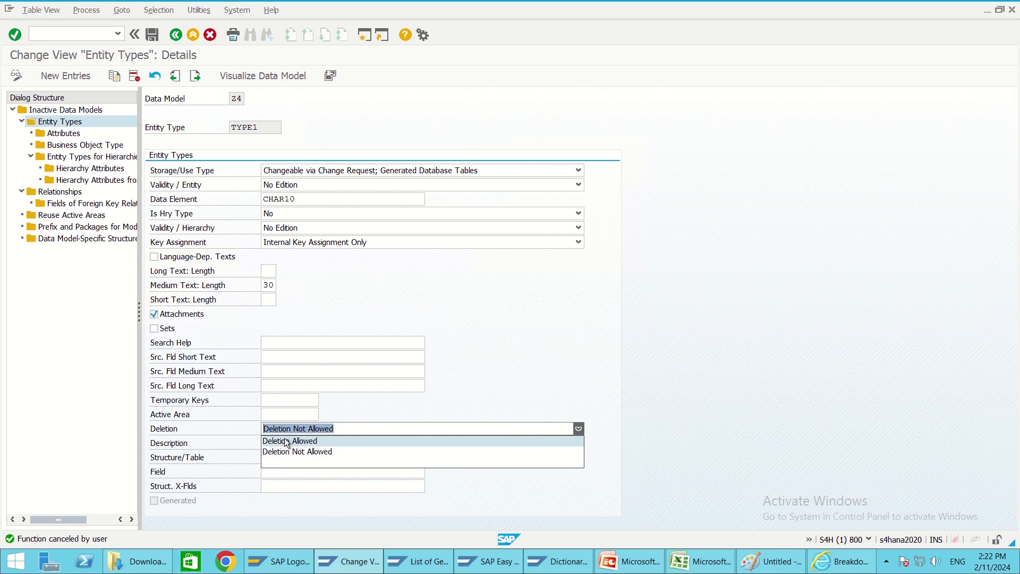
left_click(288, 442)
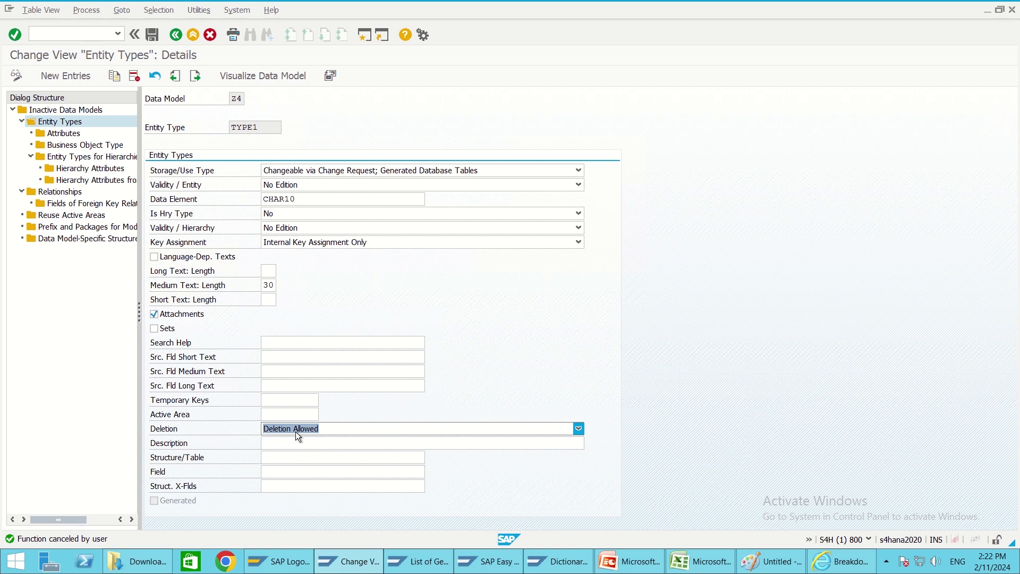
- Set TYPE1's Deletion to Deletion Not Allowed and enter the description "Type 1"
left_click(311, 427)
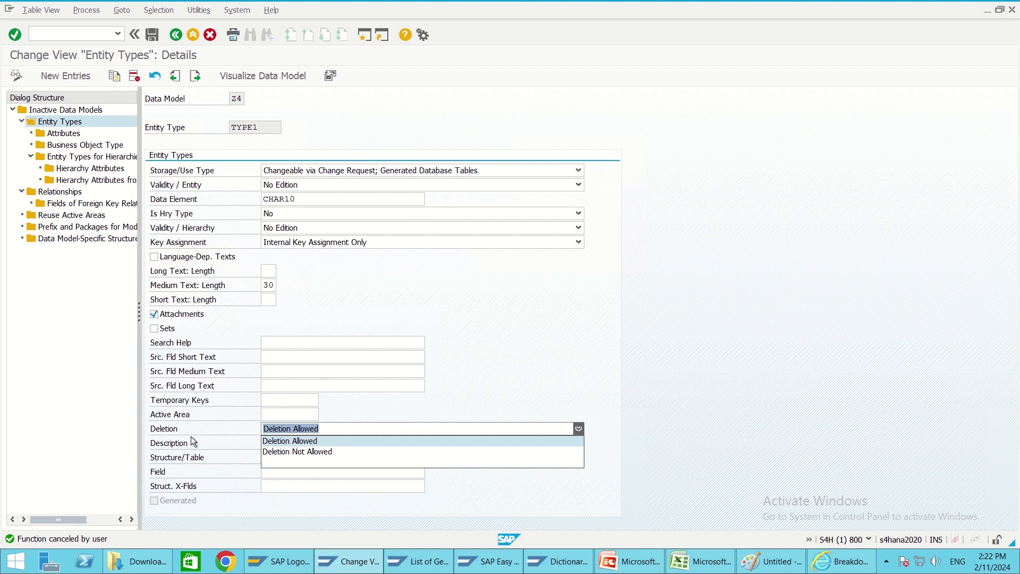
left_click(198, 441)
left_click(292, 431)
left_click(295, 452)
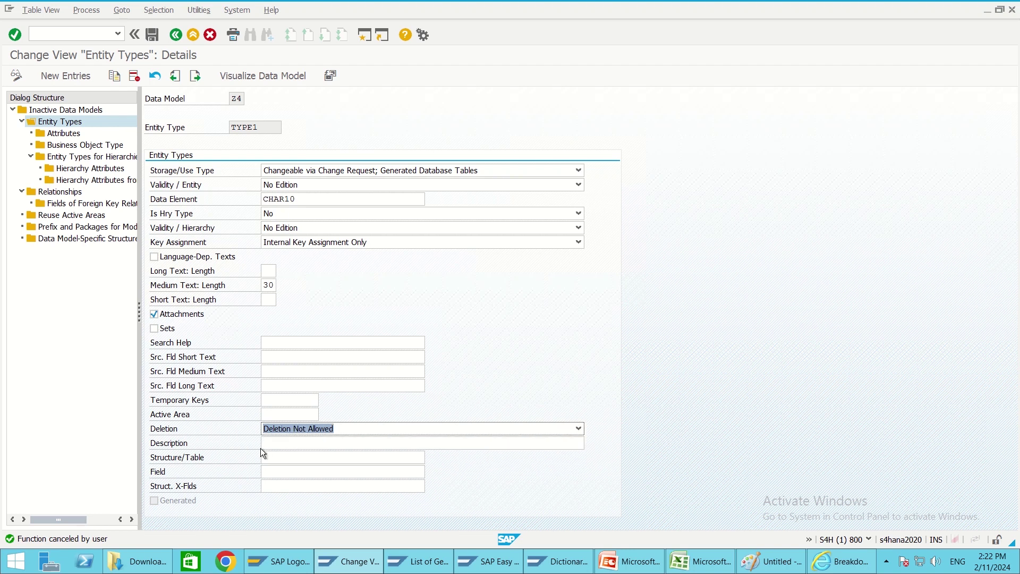
left_click(287, 444)
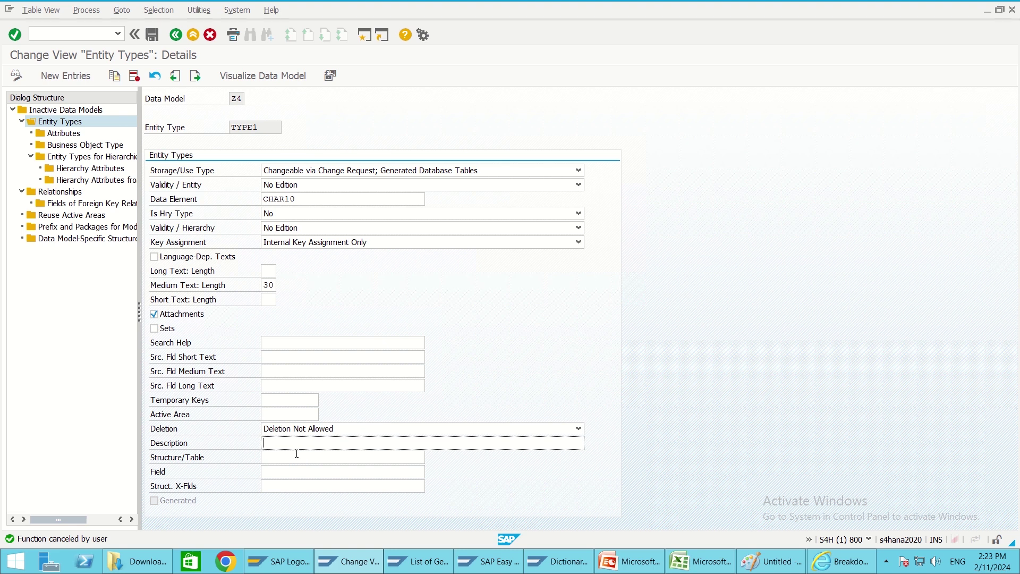
type("Type 1")
- Open a new GUI window and run transaction MDGIMG to display the Master Data Governance customizing
left_click(362, 36)
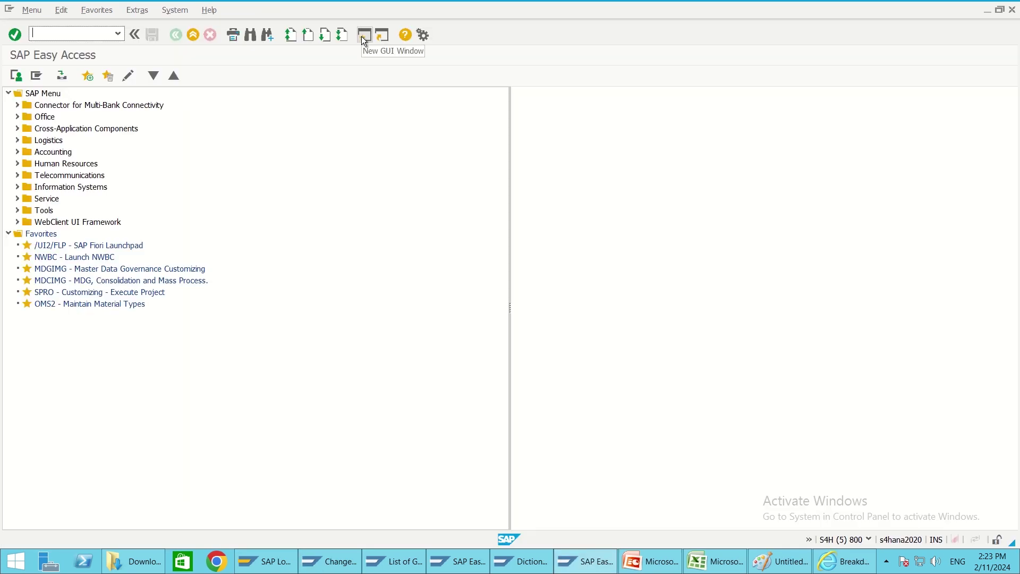
type("mdgimgm")
key("Return")
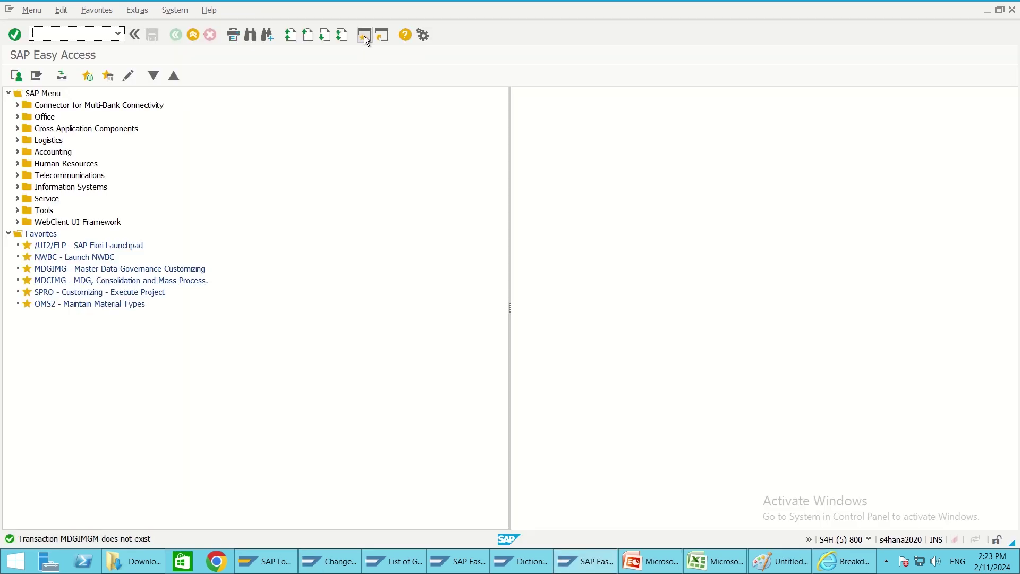
type("mdgimg")
key("Return")
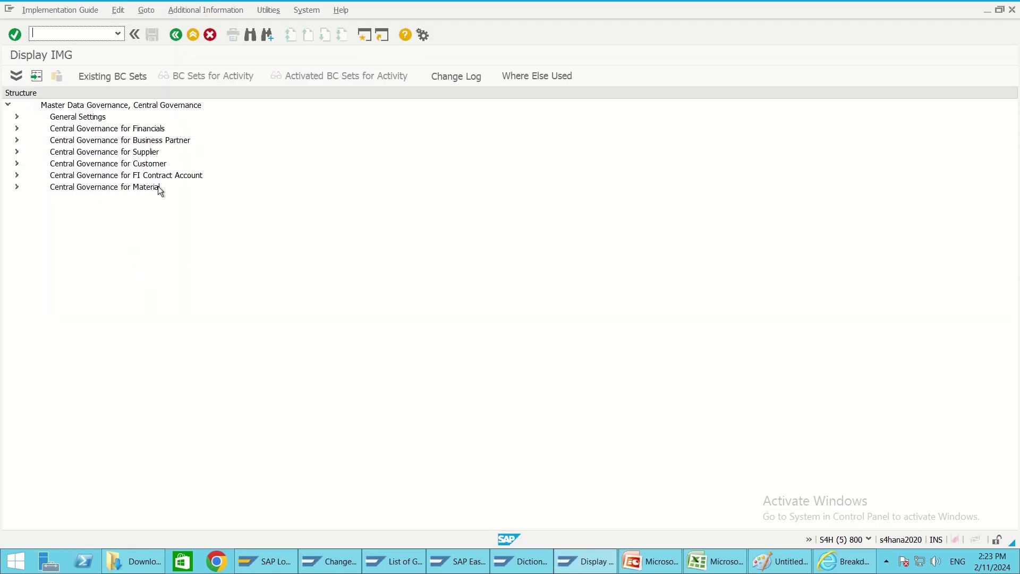
- Open Configure Properties of Change Request Step from General Settings, Process Modeling, Change Requests
left_click(17, 117)
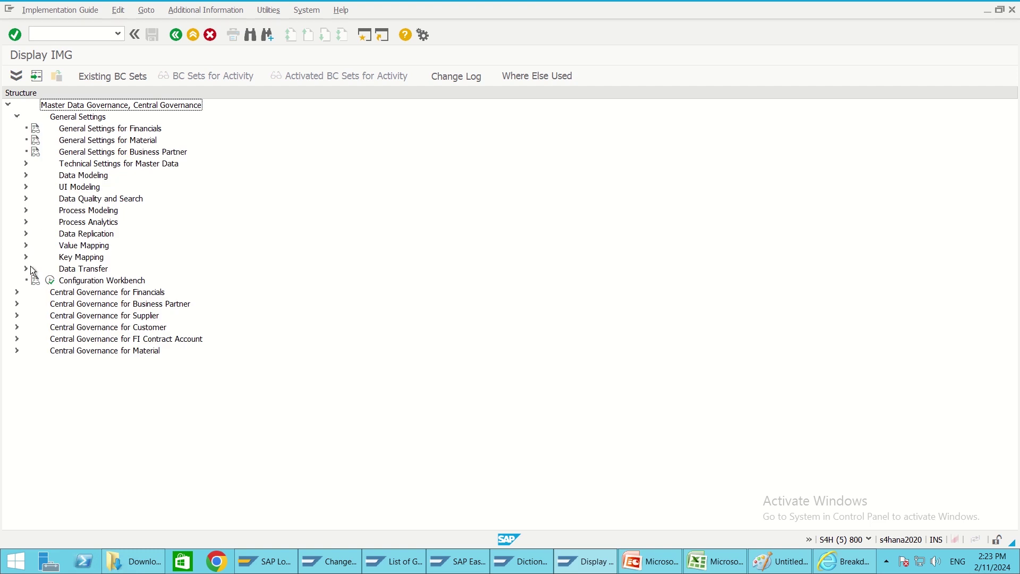
left_click(26, 211)
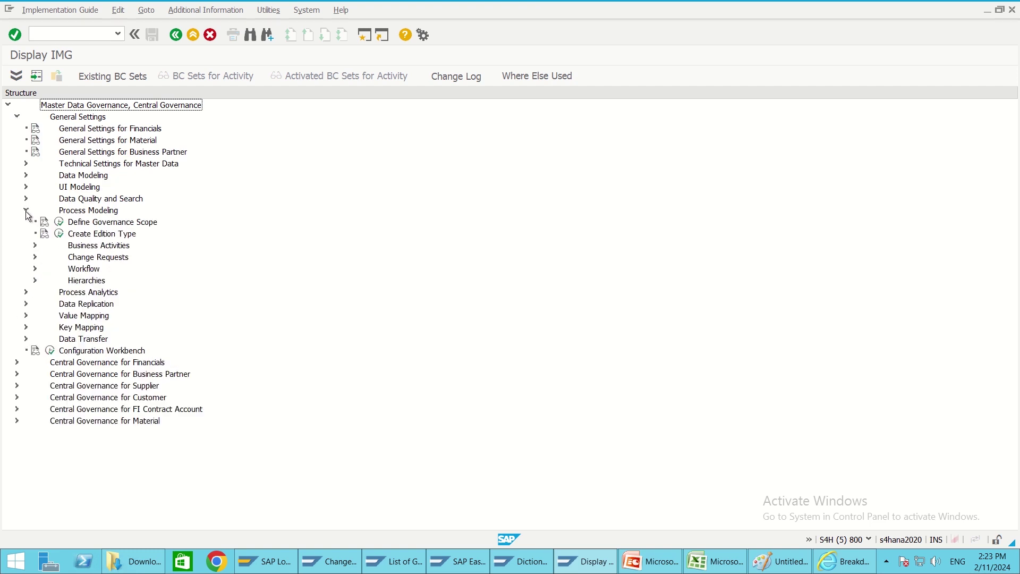
left_click(35, 257)
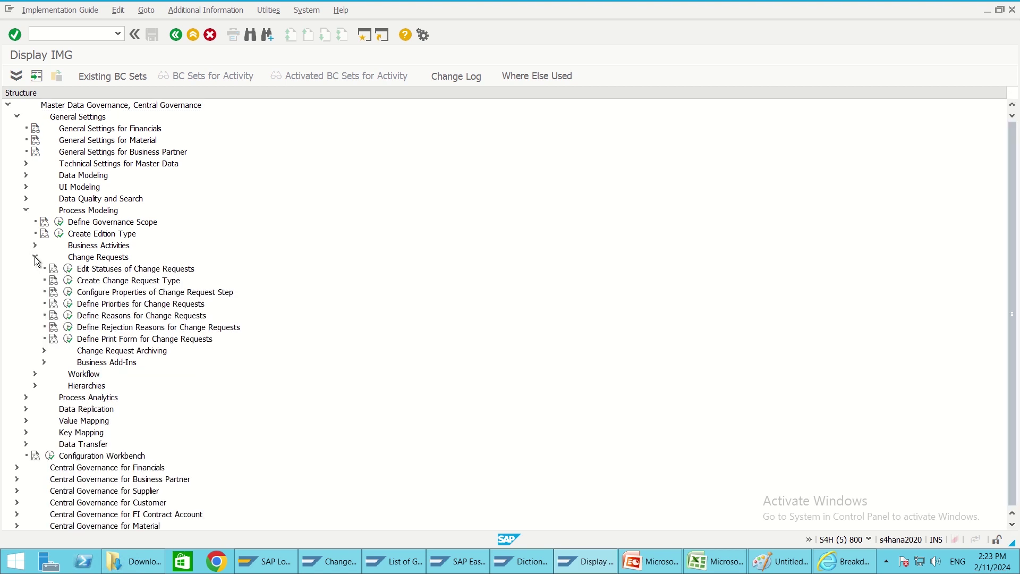
left_click(69, 292)
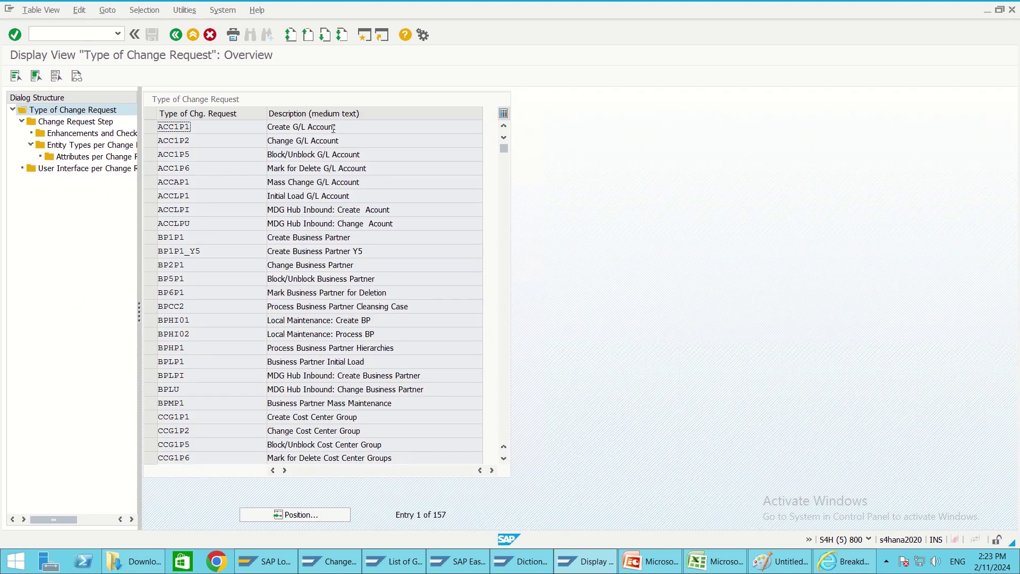
- Highlight the Create G/L Account description and open the change request steps of ACC1P6, Mark for Delete G/L Account
left_click_drag(334, 128, 267, 128)
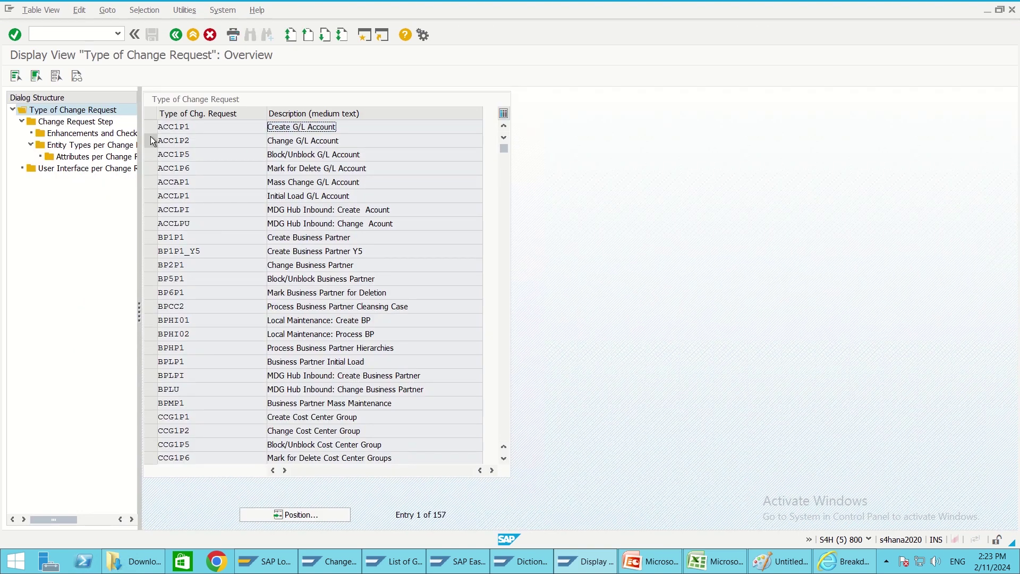
left_click_drag(348, 128, 247, 128)
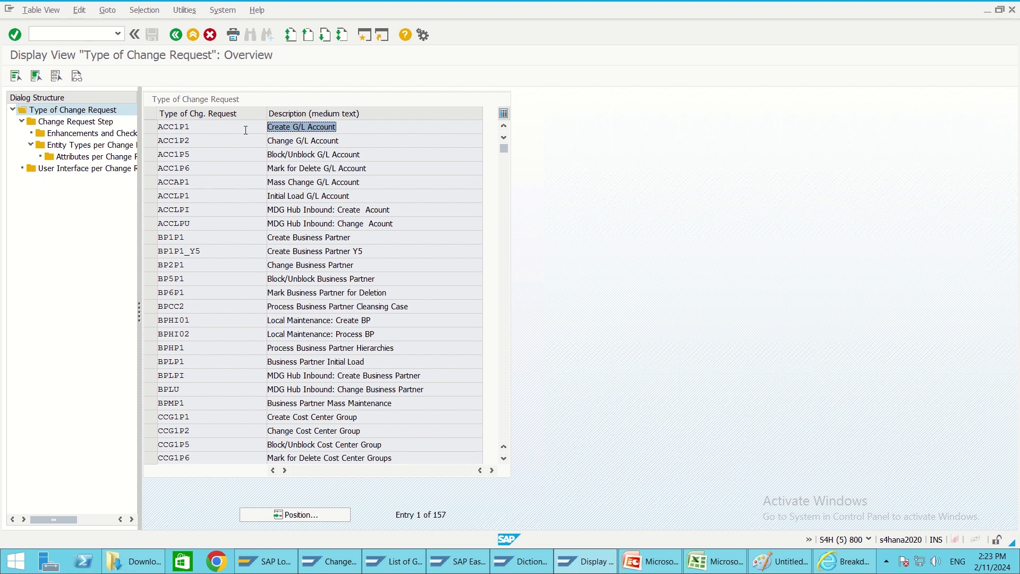
left_click(152, 169)
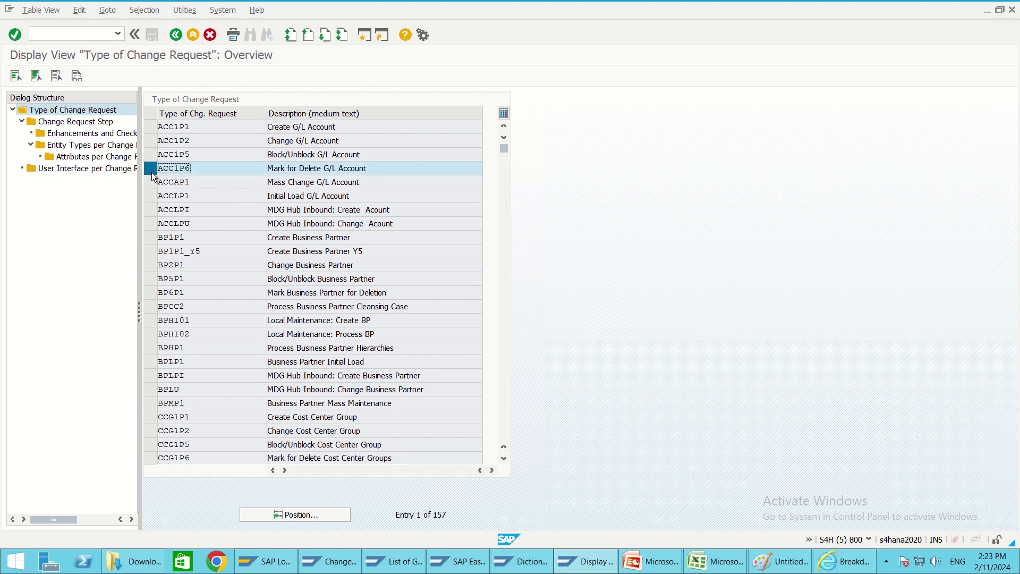
double_click(77, 122)
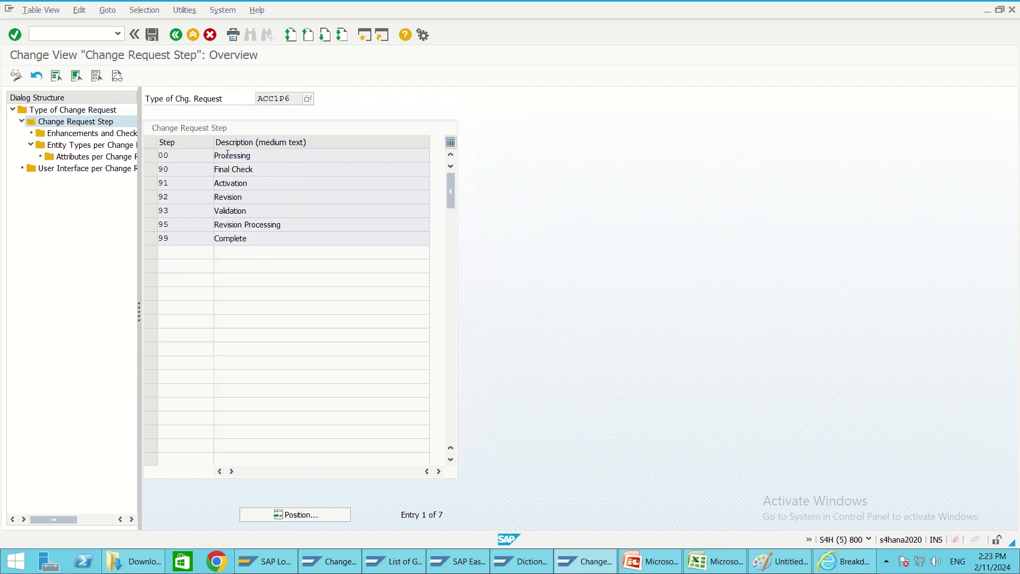
- Highlight and select step 00 Processing of ACC1P6 and open its Entity Types per Change Request Step
left_click_drag(270, 159, 213, 155)
left_click(196, 155)
left_click(152, 157)
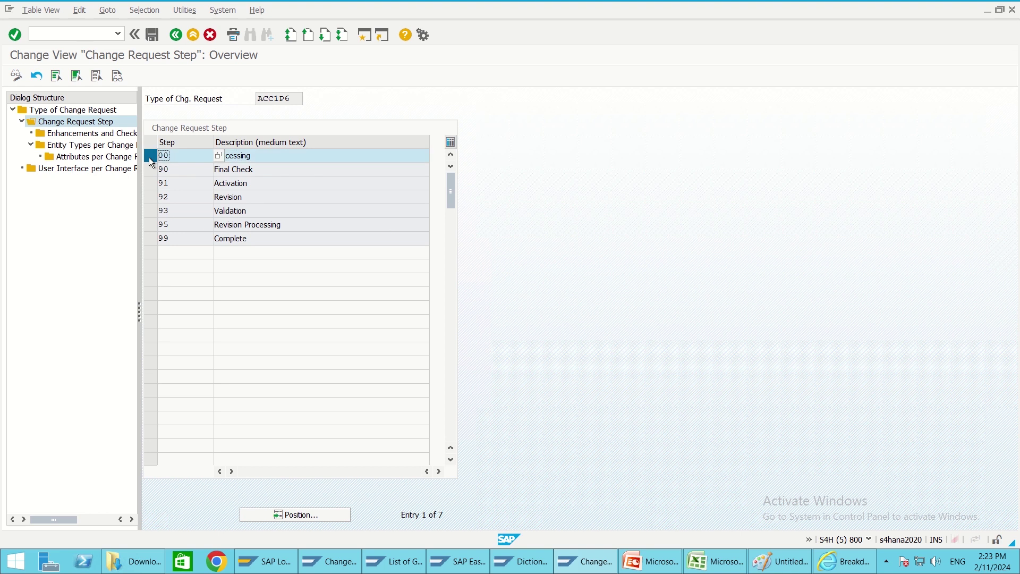
left_click(72, 147)
double_click(75, 148)
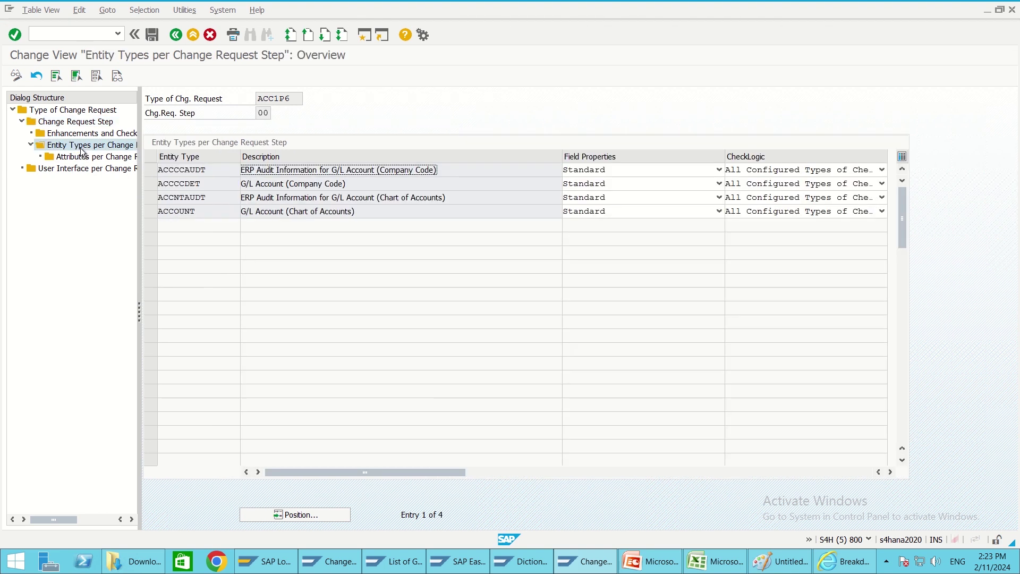
- Point out entity type ACCCCAUDT and its description ERP Audit Information for G/L Account (Company Code)
left_click_drag(455, 171, 216, 168)
left_click(217, 168)
left_click(210, 170)
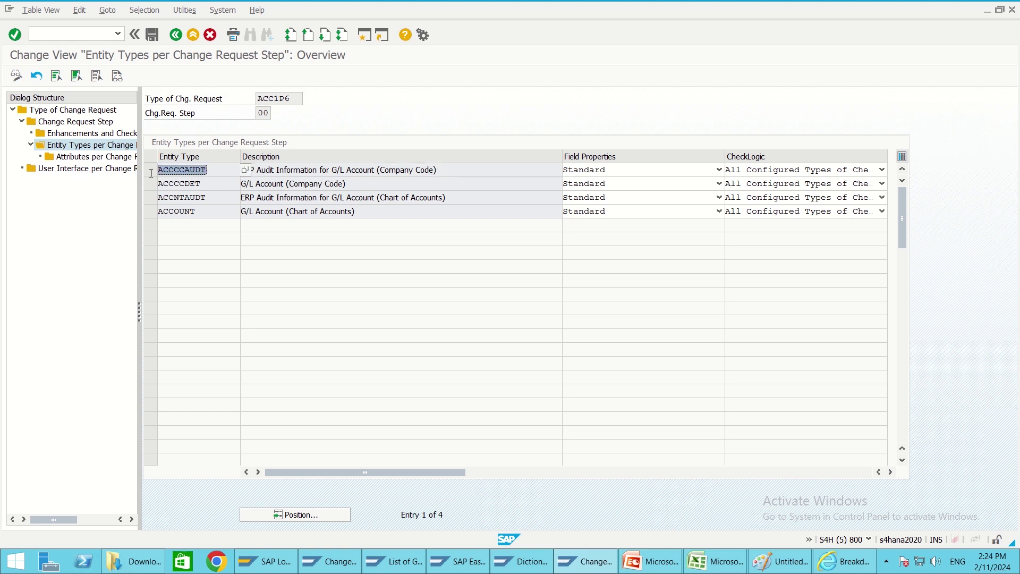
left_click_drag(427, 170, 237, 171)
left_click(263, 171)
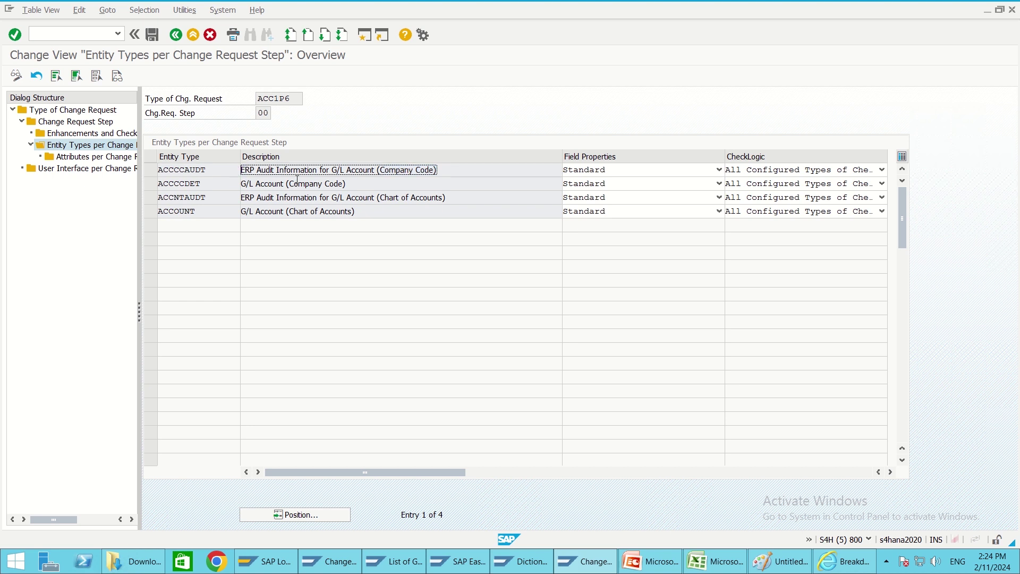
left_click(216, 174)
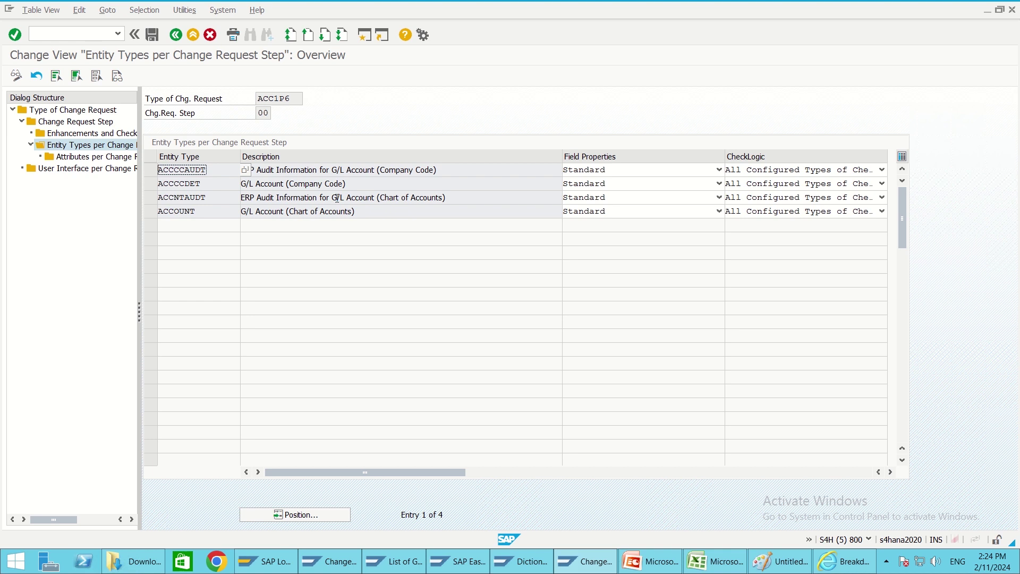
left_click_drag(437, 170, 237, 172)
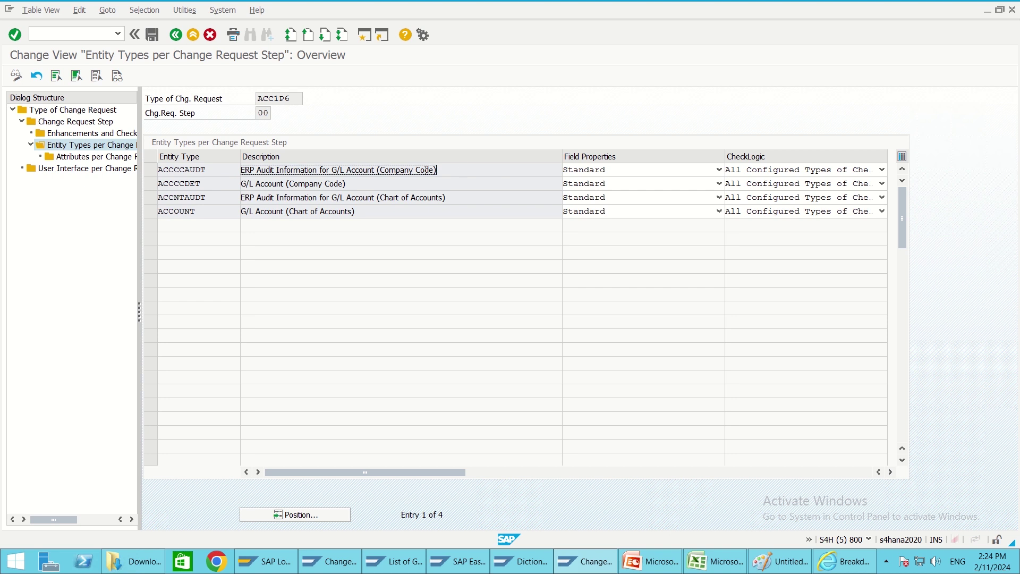
- Select entity type ACCCCAUDT, open its Attributes per Change Request Step, and highlight the description of attribute ACCOUNT
left_click_drag(448, 170, 238, 169)
left_click(238, 169)
left_click(150, 171)
double_click(94, 157)
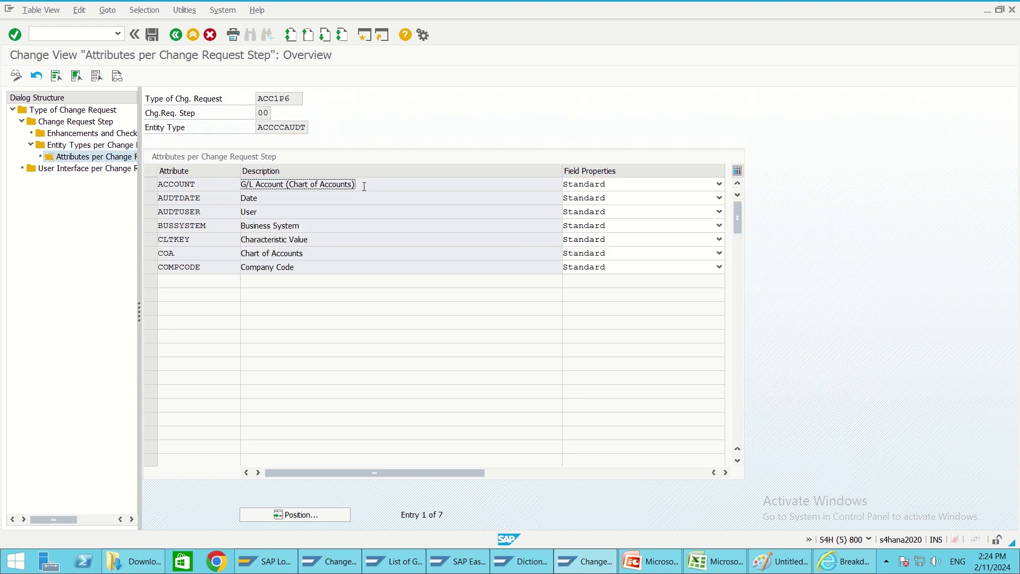
left_click_drag(364, 186, 241, 185)
- Compare with the Attributes view of TYPE1 in data model Z4, and return the change request session to its entity types
key("alt+Tab")
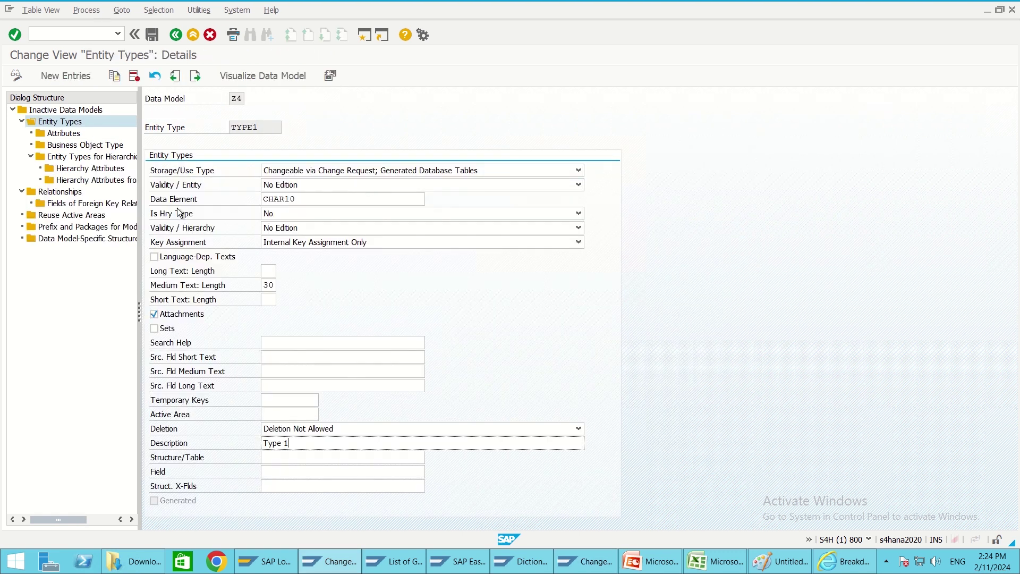
double_click(63, 133)
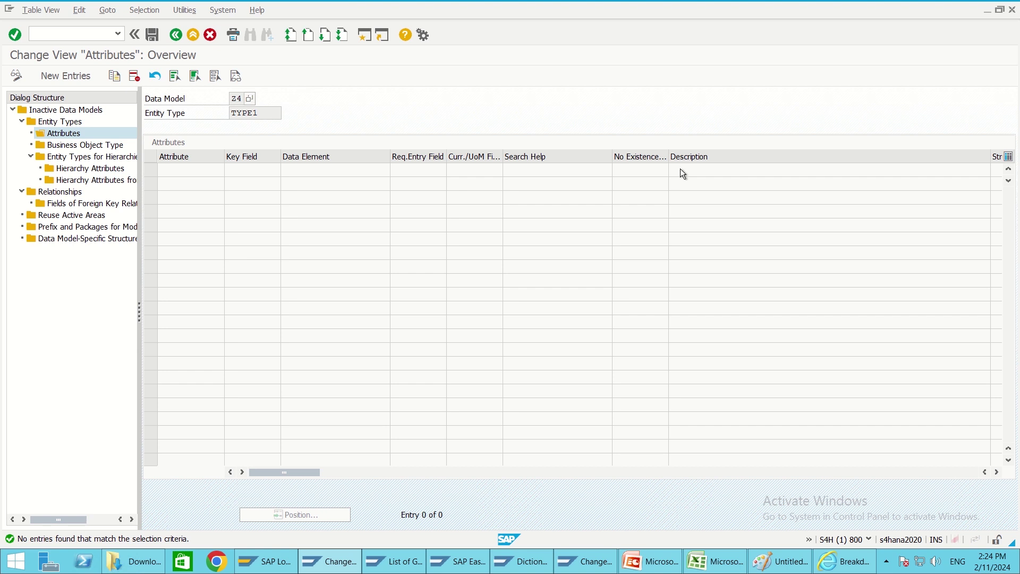
key("alt+Tab")
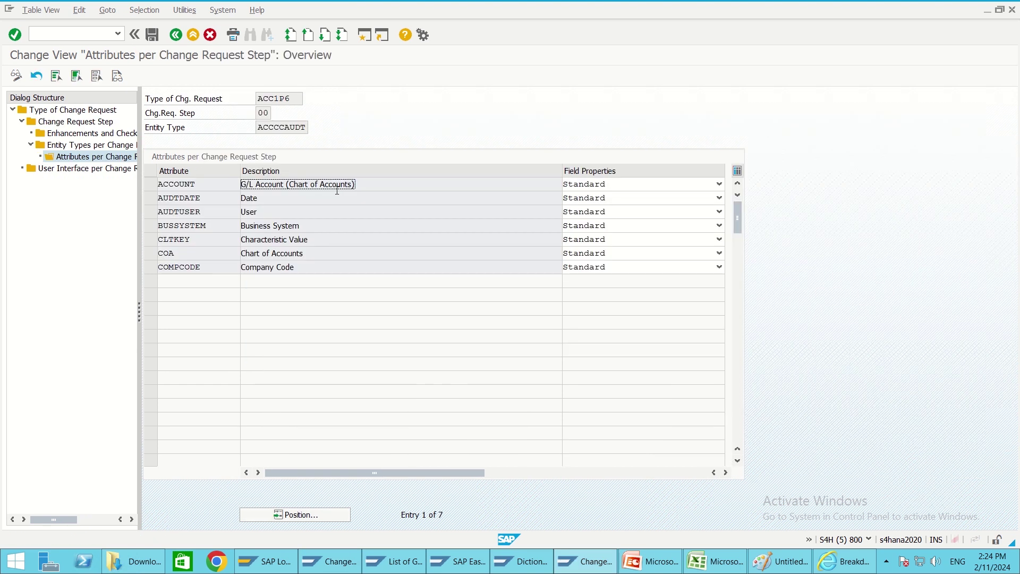
left_click(175, 35)
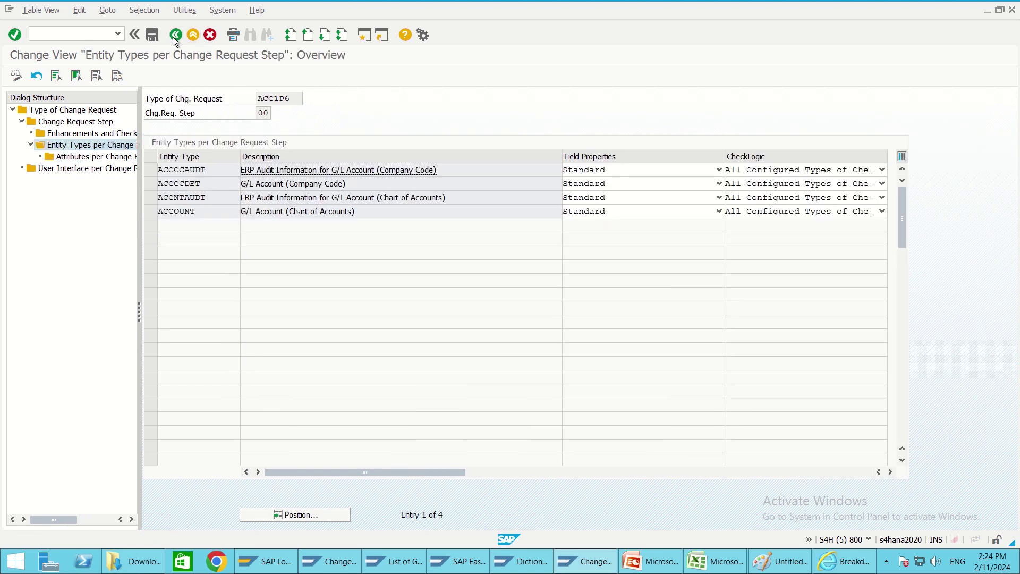
key("alt+Tab")
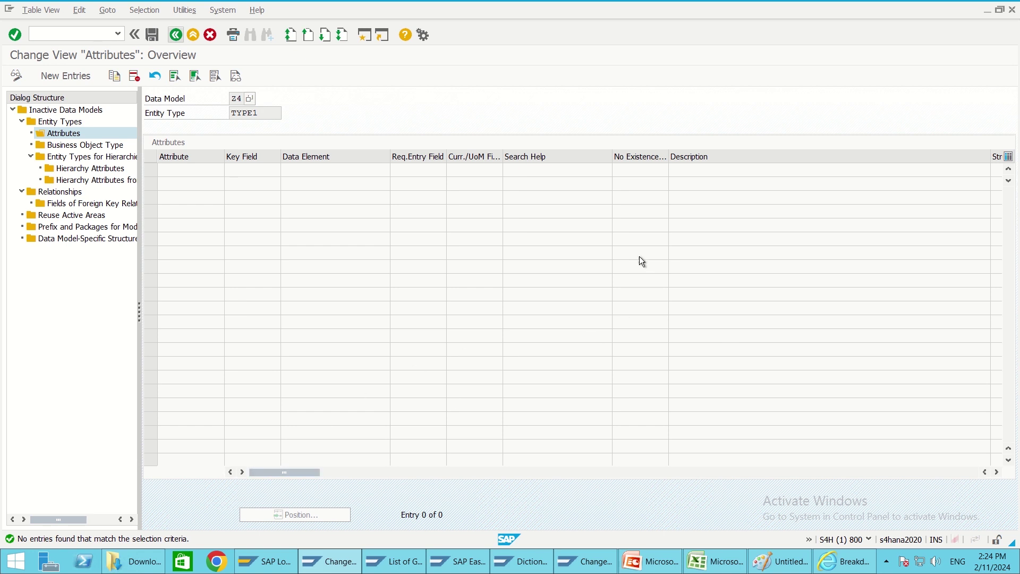
- Return to the entity type details of TYPE1 and clear its description
double_click(65, 122)
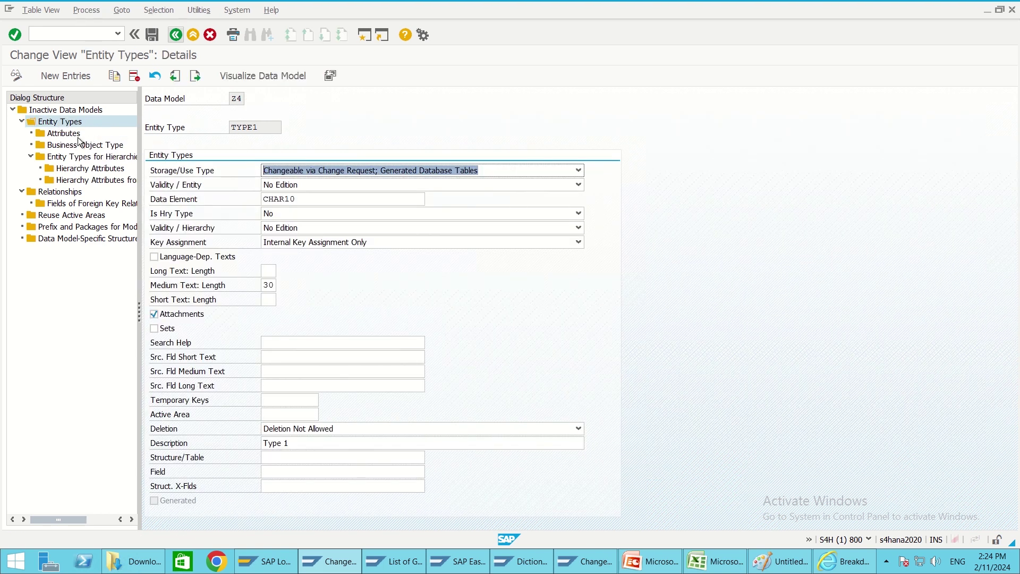
left_click(293, 444)
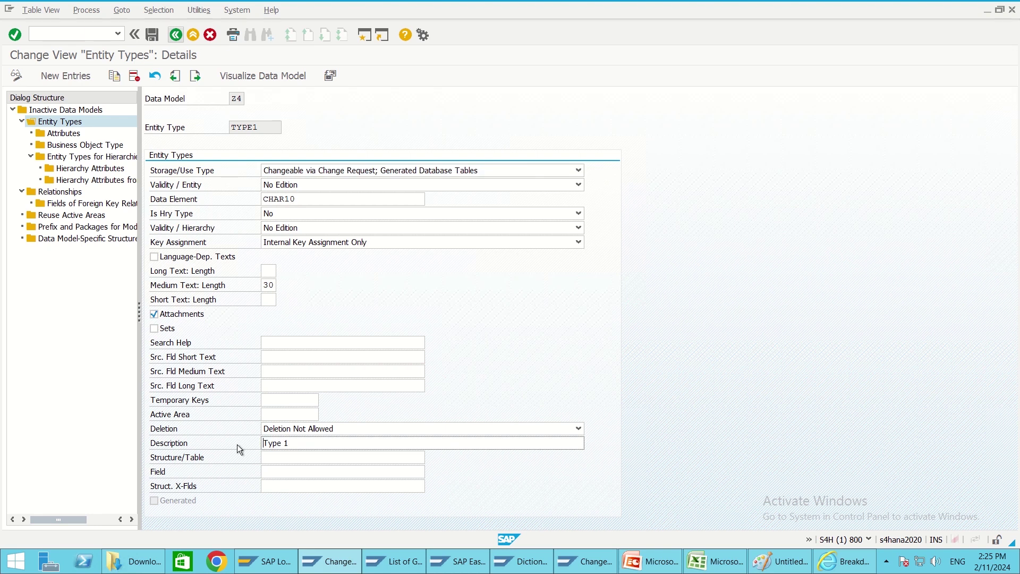
key("BackSpace")
key("BackSpace")
key("BackSpace")
key("BackSpace")
key("BackSpace")
key("BackSpace")
- Point out the Structure/Table label of TYPE1 and set its source table to MARA
left_click(262, 458)
left_click(182, 457)
left_click(199, 458)
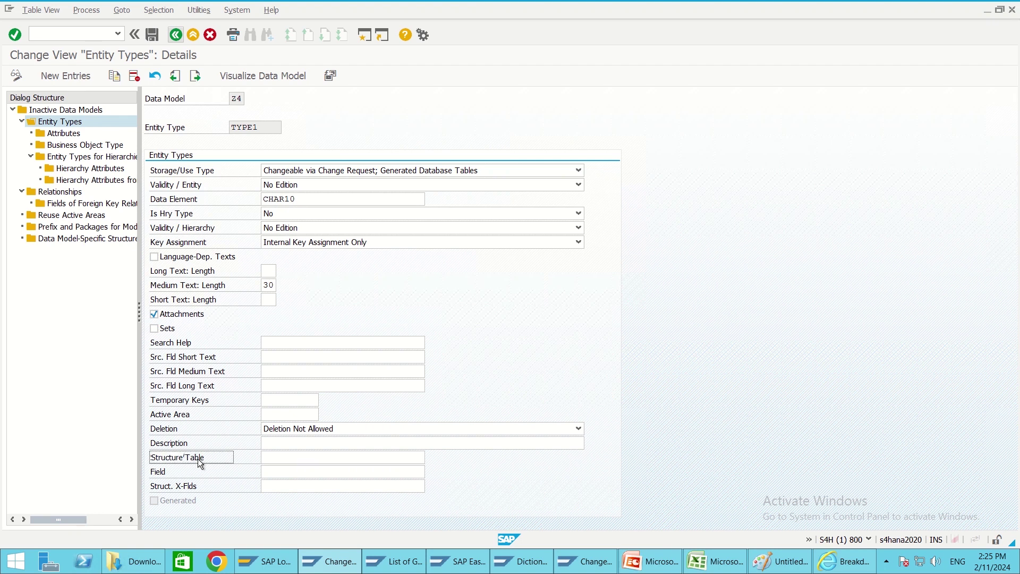
double_click(170, 461)
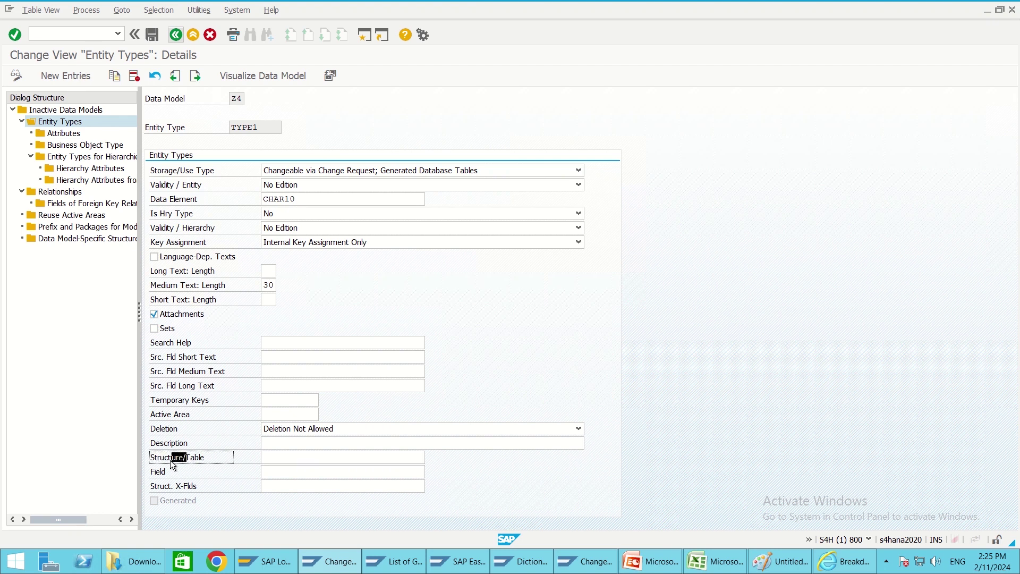
left_click(282, 458)
type("MARA")
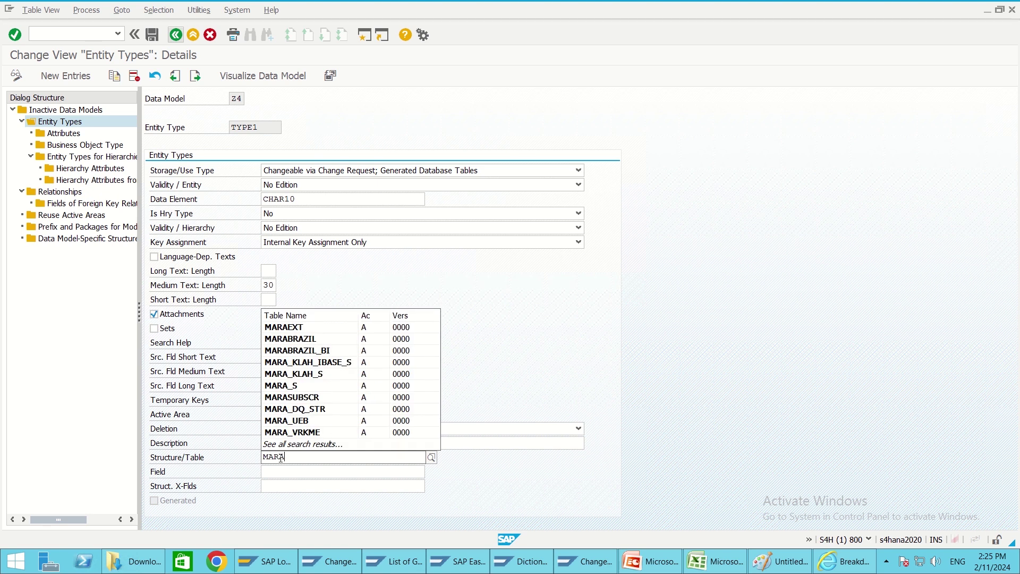
key("Return")
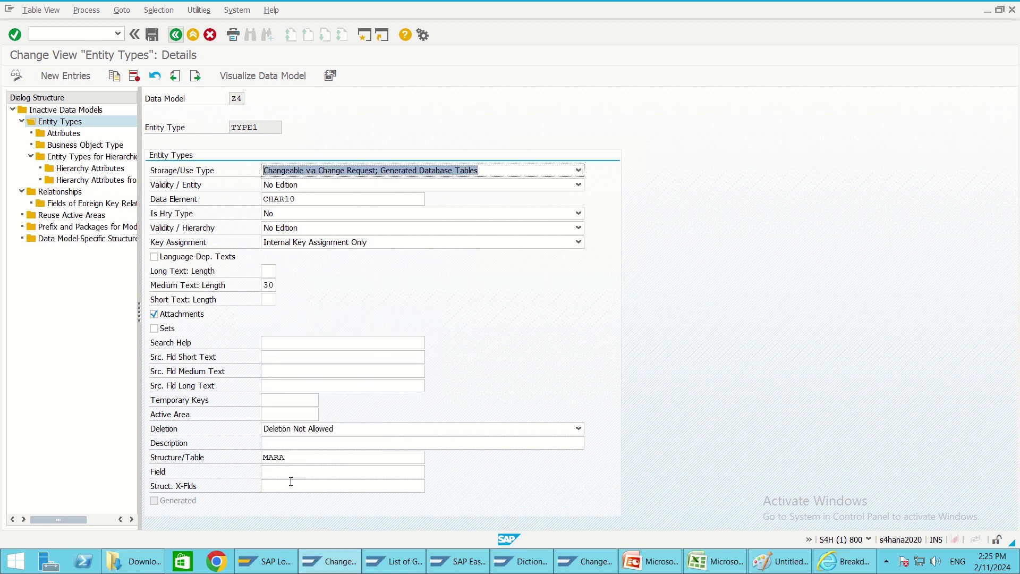
- Look up the source fields of table MARA and choose GEWEI as the field for TYPE1
left_click(276, 471)
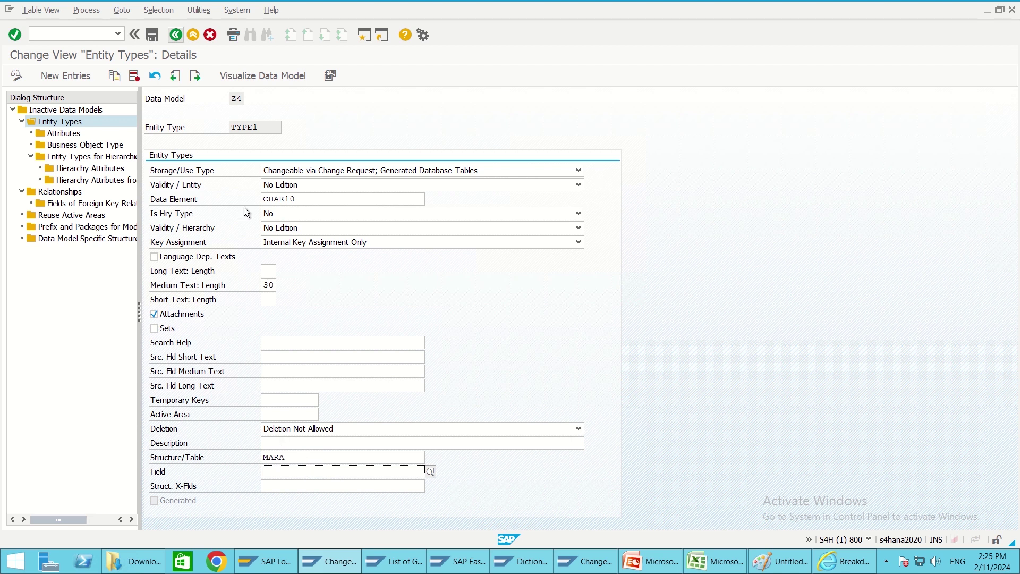
left_click(431, 472)
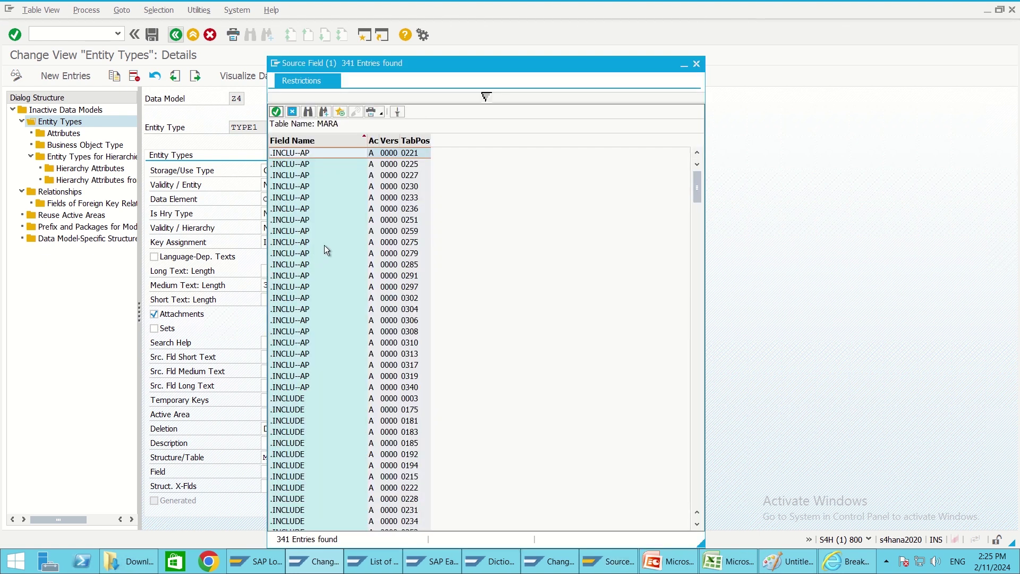
scroll(299, 244, "down", 3)
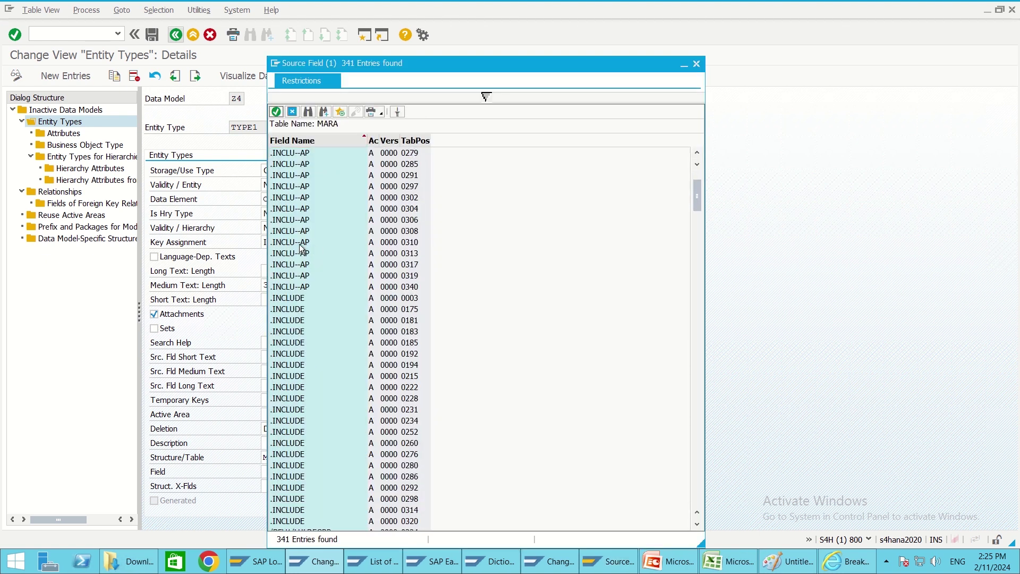
left_click_drag(697, 192, 710, 330)
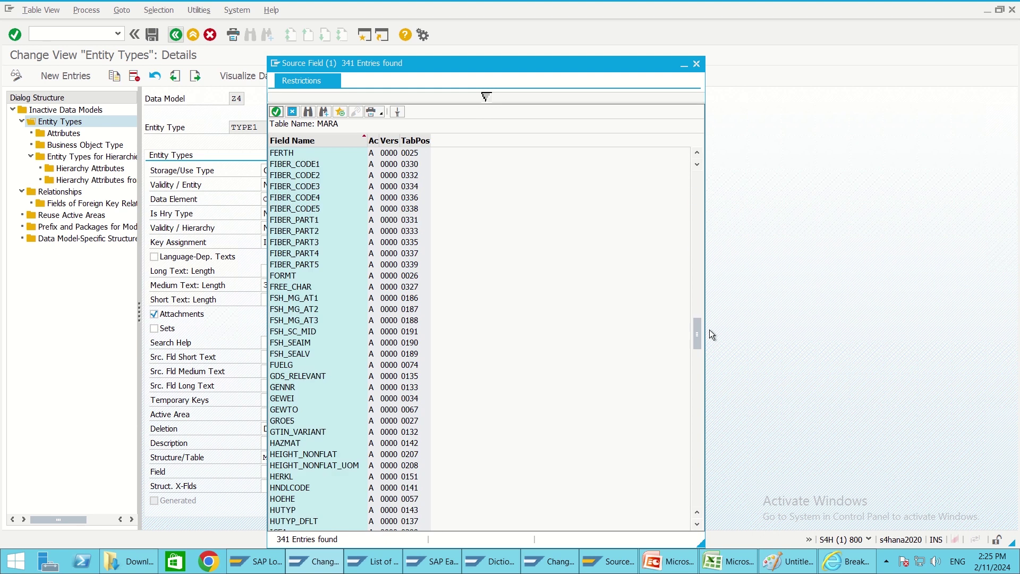
left_click(288, 398)
double_click(288, 398)
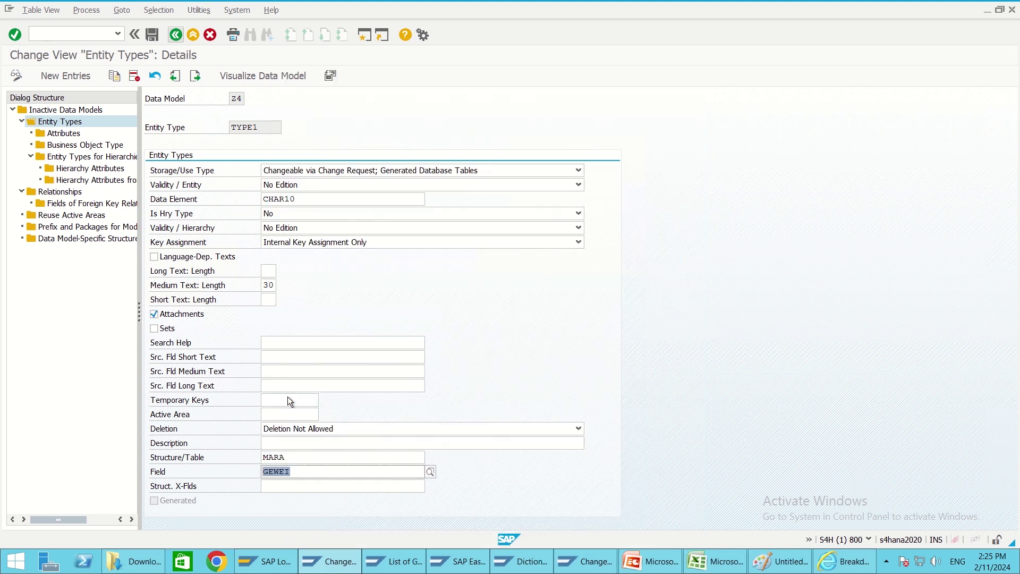
- Point out the Struct. X-Flds setting in the details of TYPE1
left_click(278, 488)
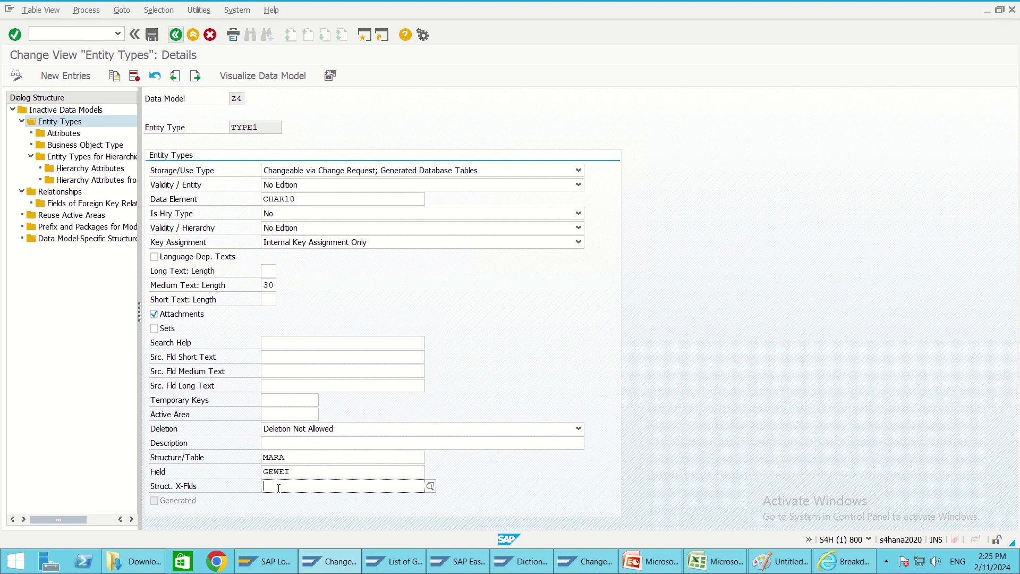
left_click(155, 488)
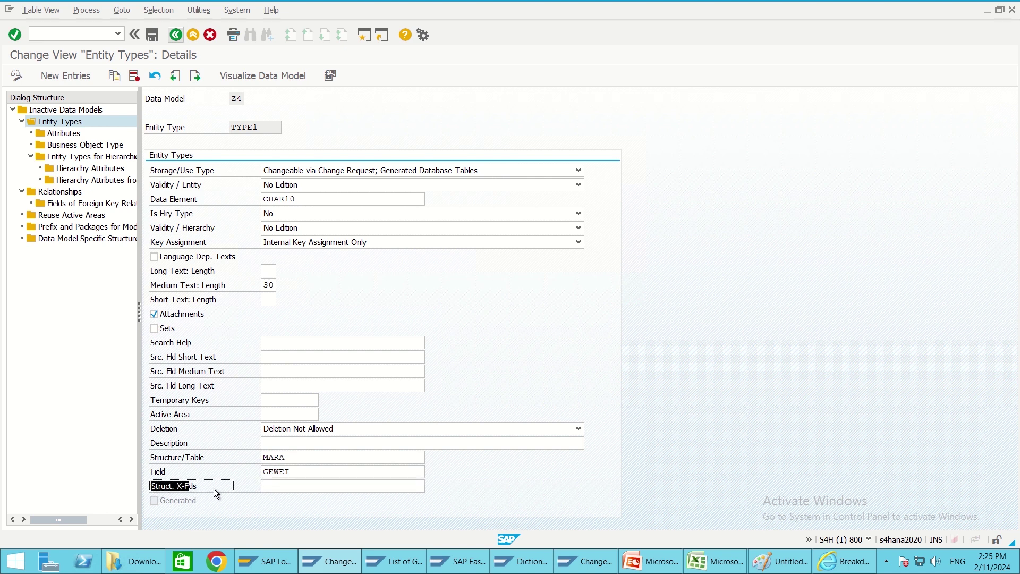
left_click(231, 486)
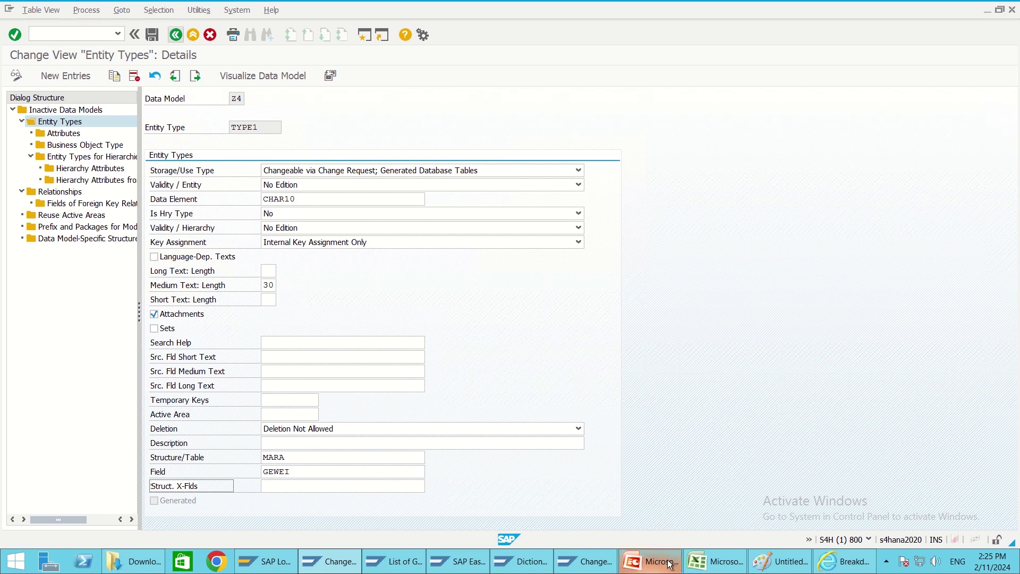
- Switch to the data modeling presentation in PowerPoint and show slide 11, Temporary Keys
left_click(650, 561)
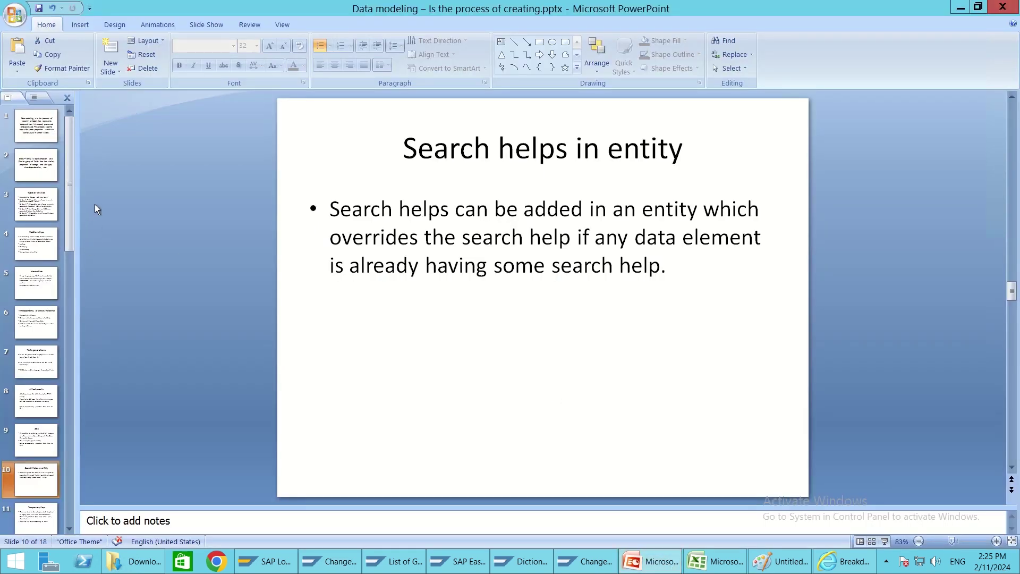
left_click_drag(70, 196, 78, 290)
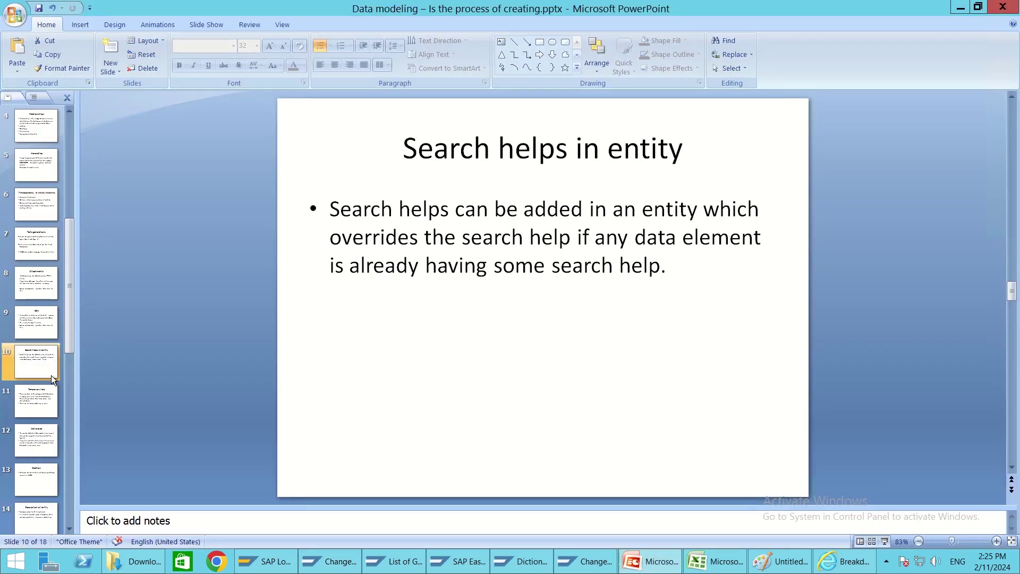
left_click(40, 401)
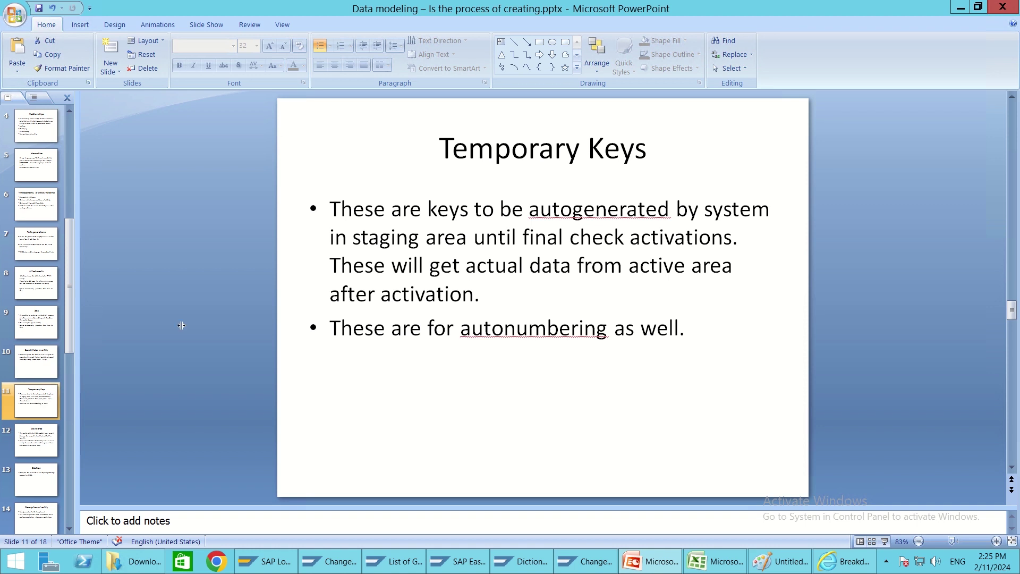
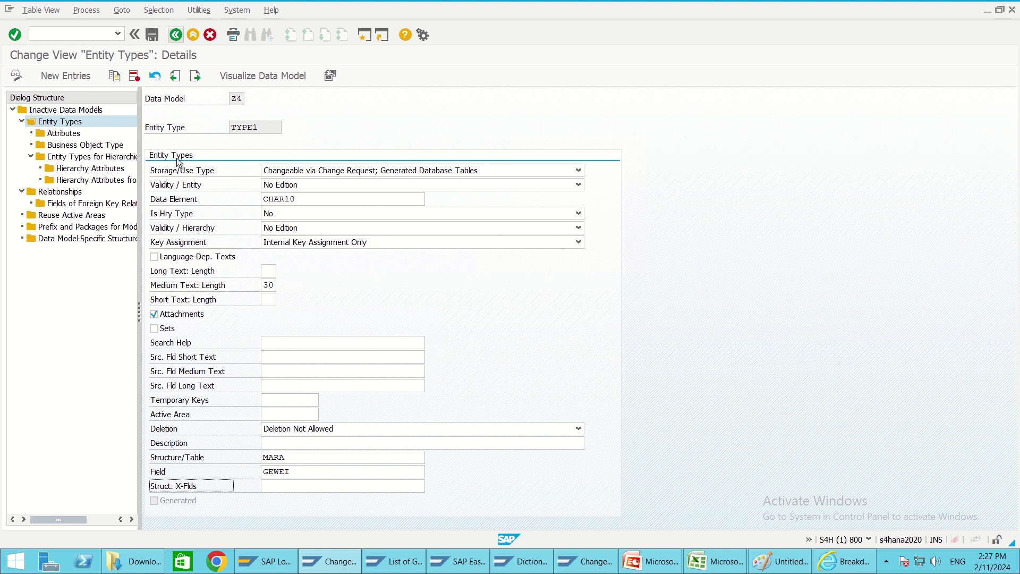
- Open new entries for the attributes of TYPE1 and point out the Curr./UoM Field and Attribute columns
double_click(63, 134)
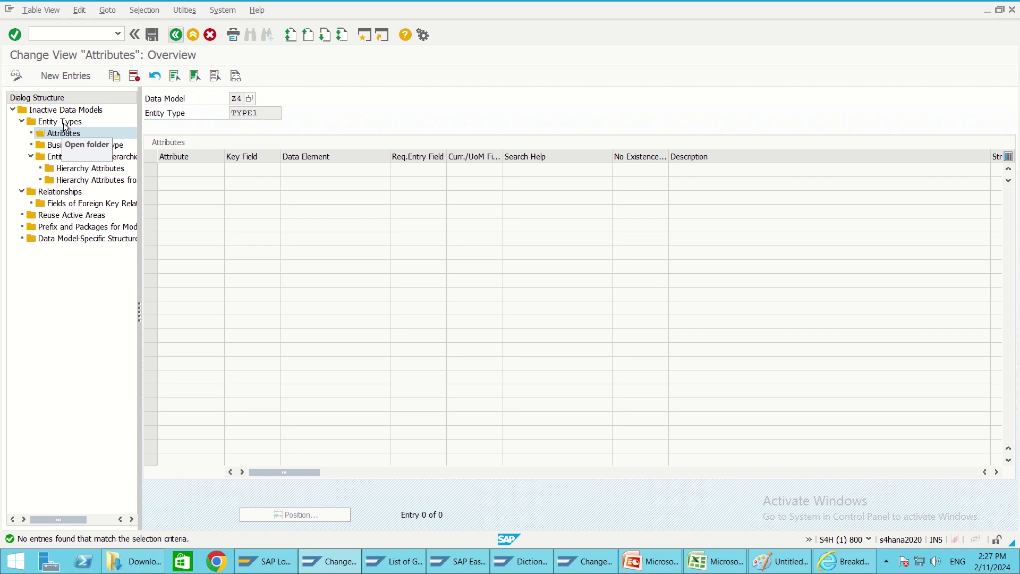
left_click(69, 76)
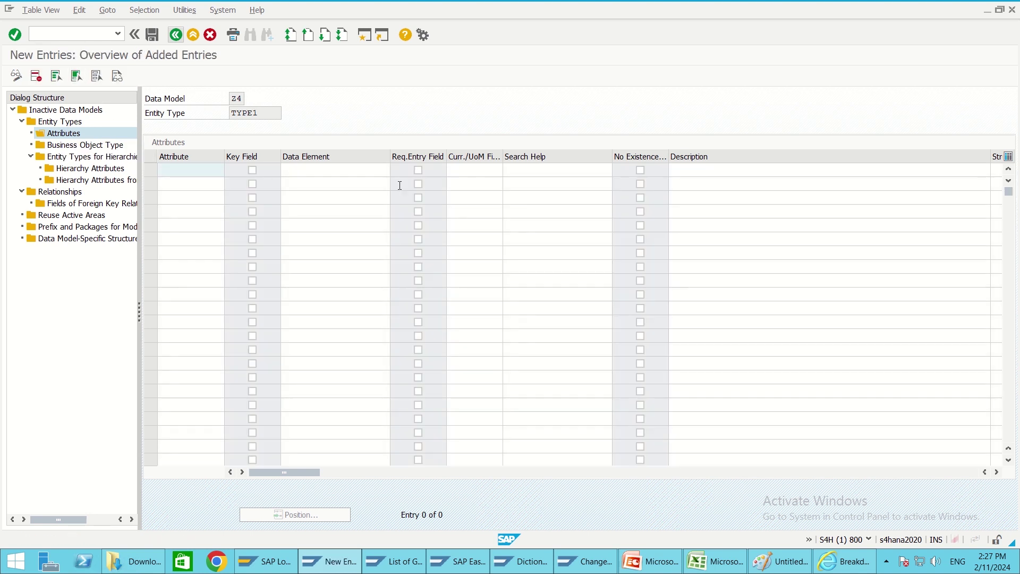
left_click(465, 170)
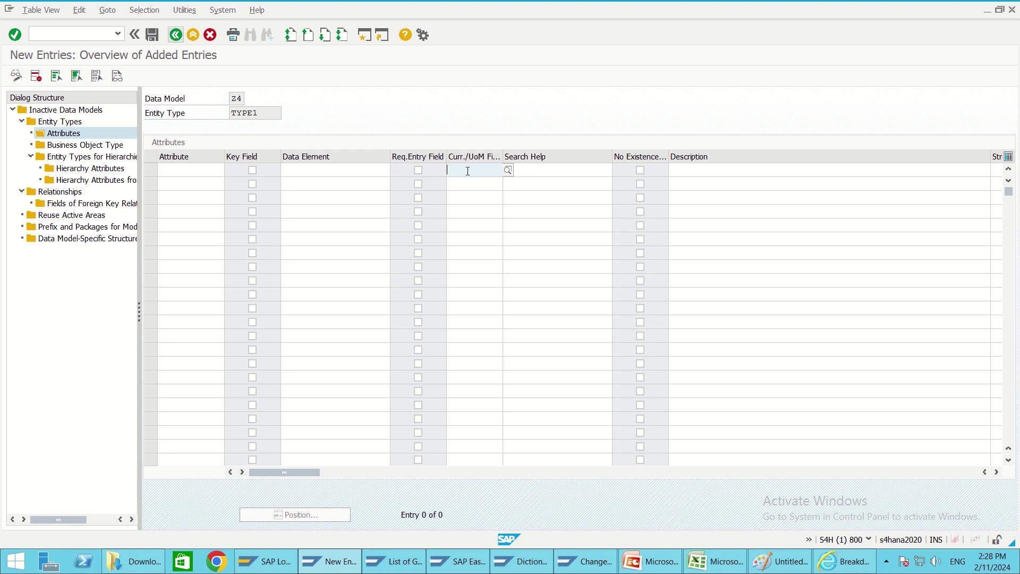
left_click(182, 168)
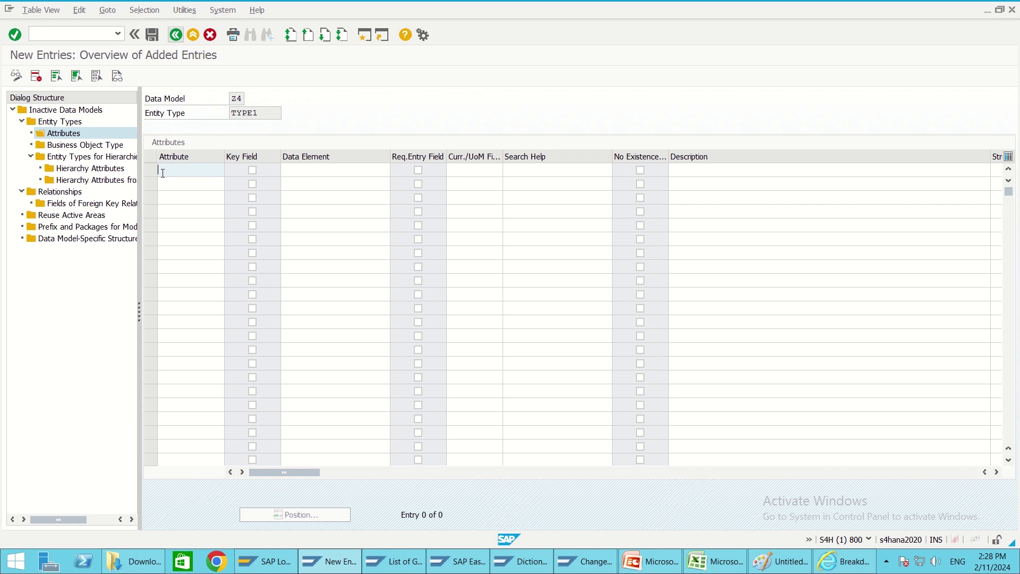
- Review the Unit of Measure - Attributes slide in PowerPoint and return to the new attribute entries in SAP
key("alt+Tab")
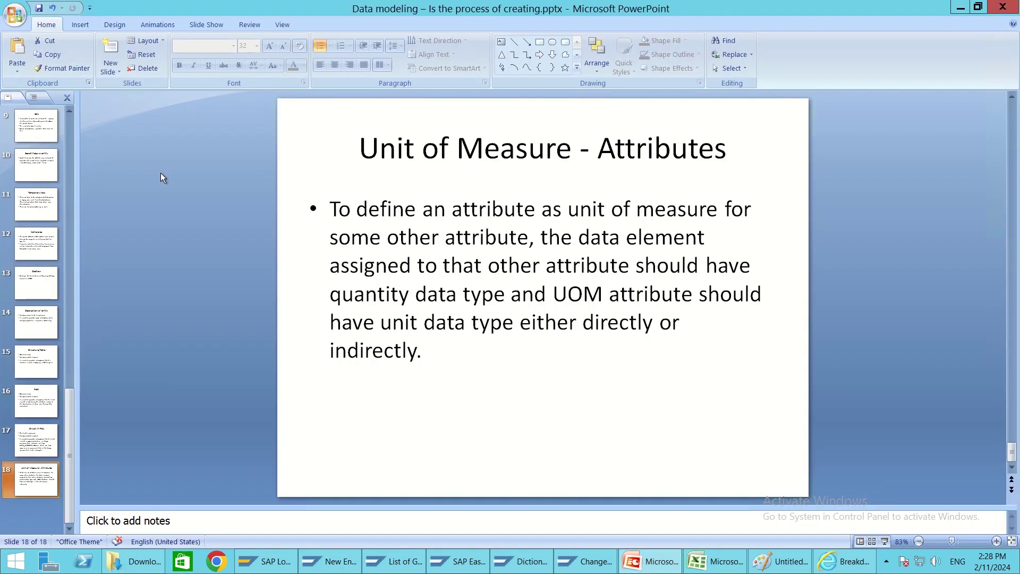
key("alt+Tab")
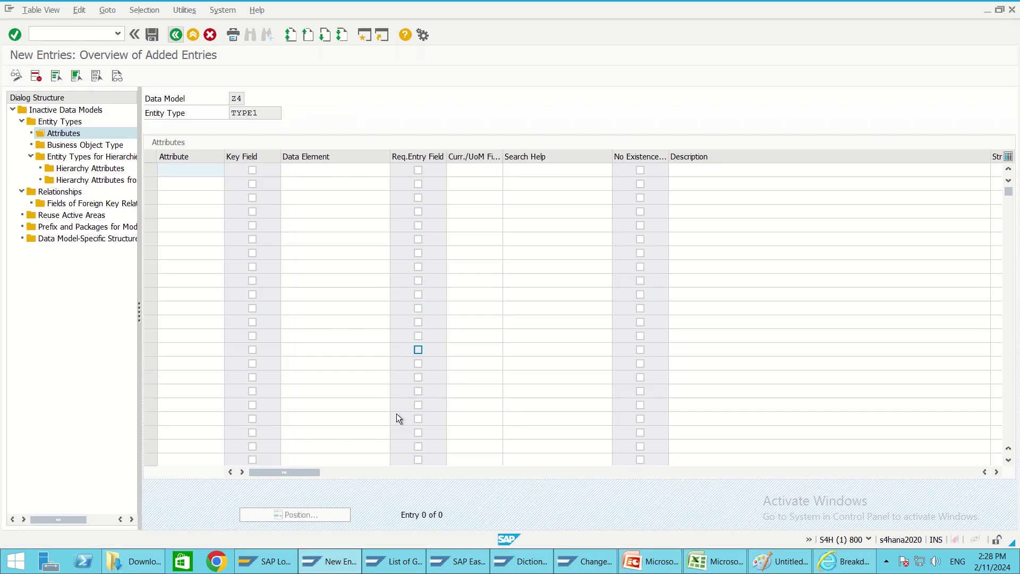
left_click_drag(295, 471, 272, 429)
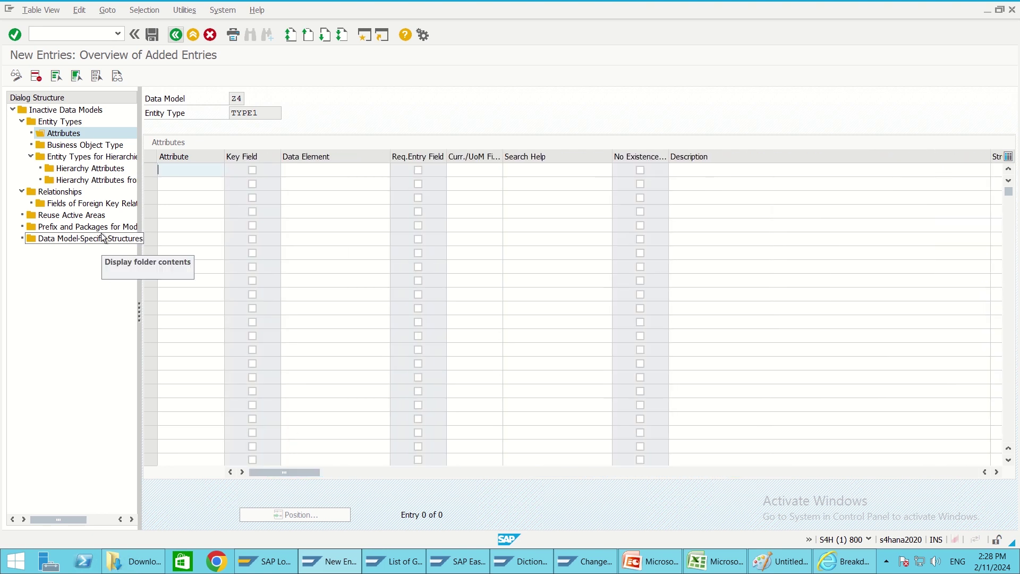
- Leave the new attribute entries and delete entity type TYPE1 from data model Z4
left_click(177, 36)
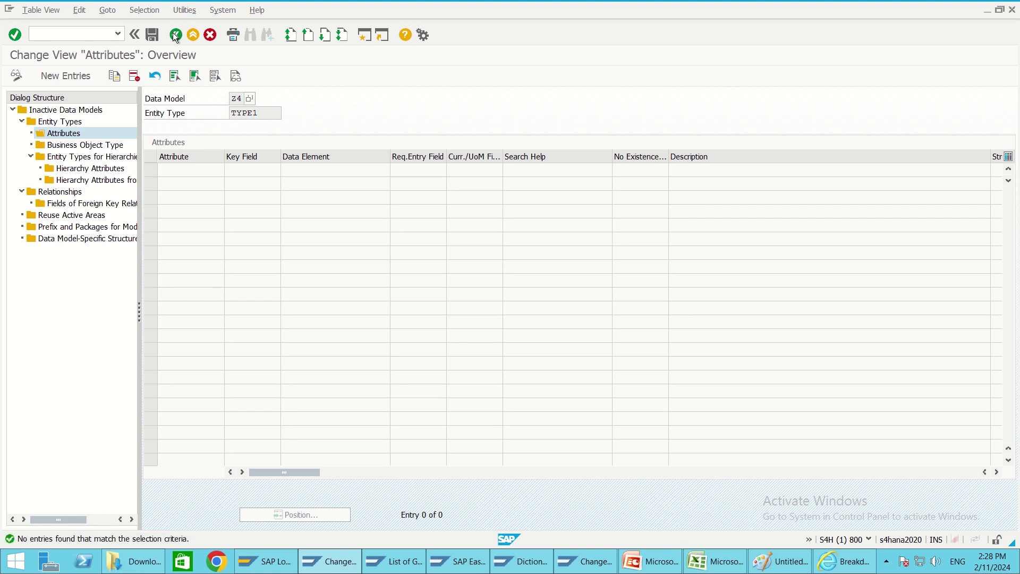
left_click(66, 122)
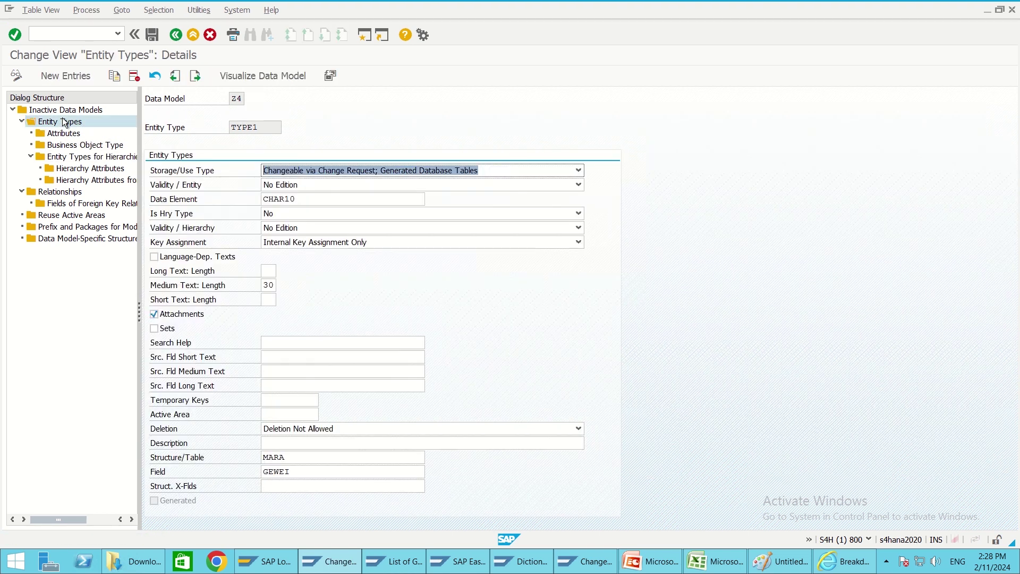
left_click(136, 76)
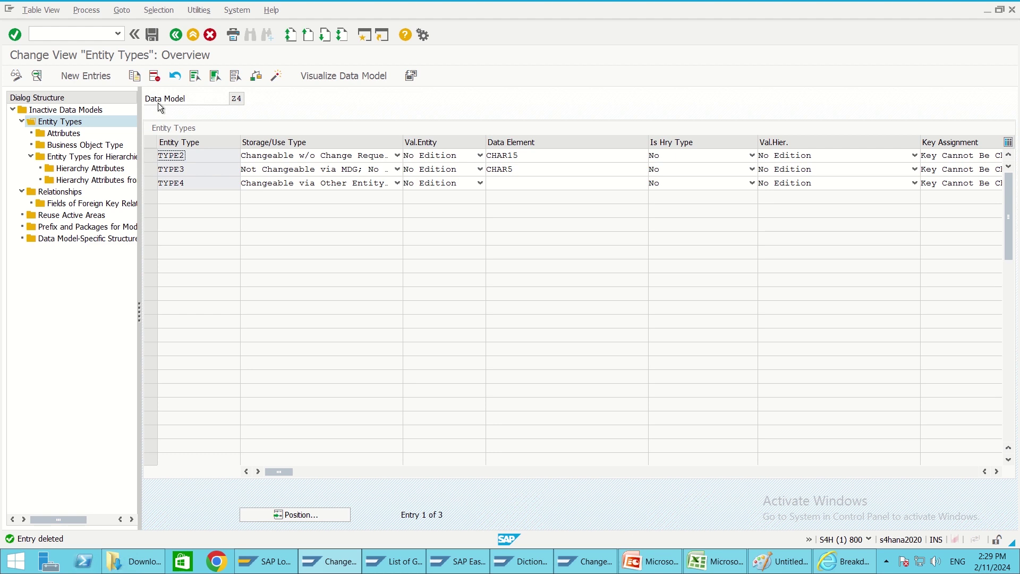
- Delete entity type TYPE2 from data model Z4
left_click(195, 75)
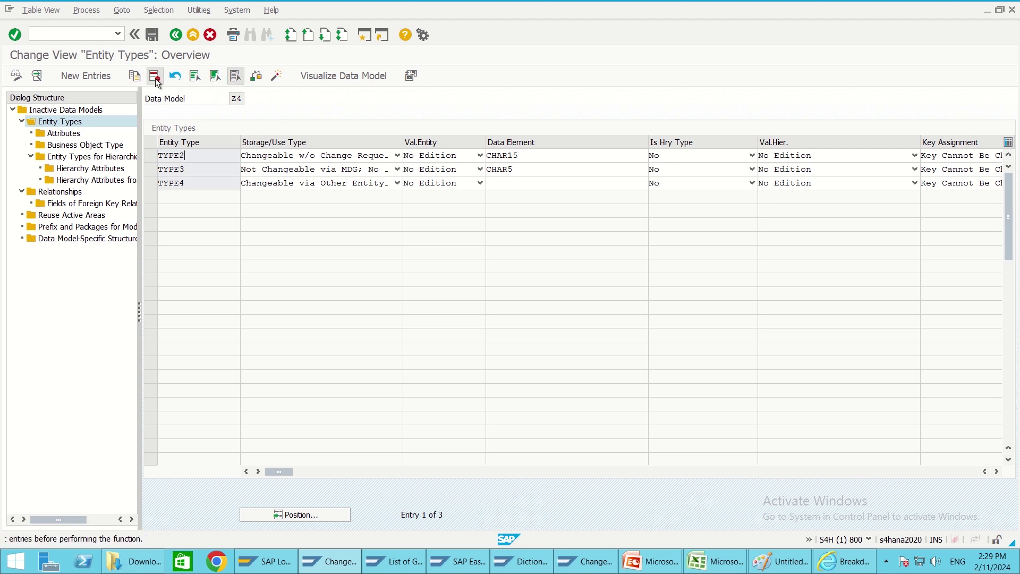
left_click(155, 79)
left_click(216, 77)
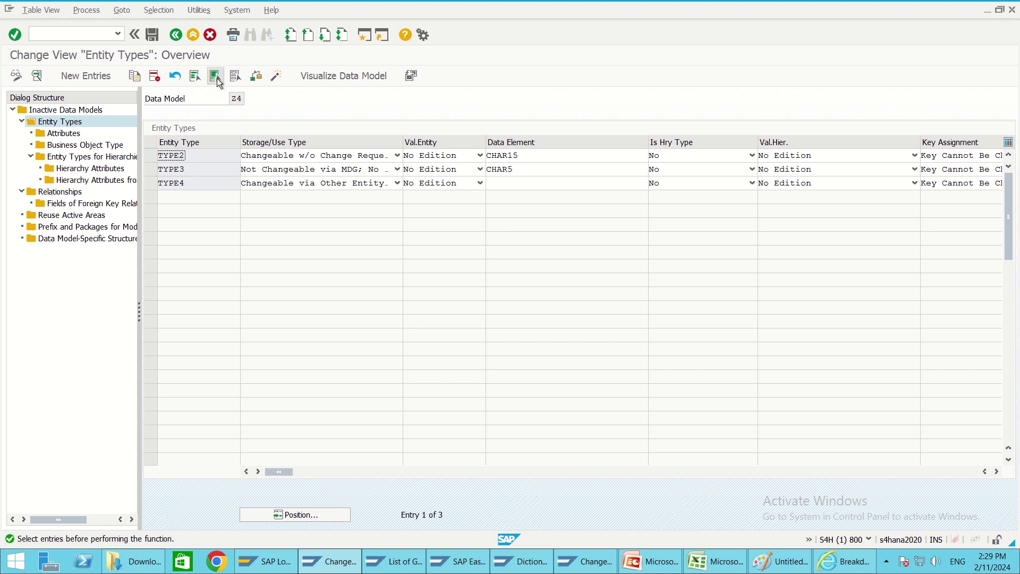
left_click(154, 77)
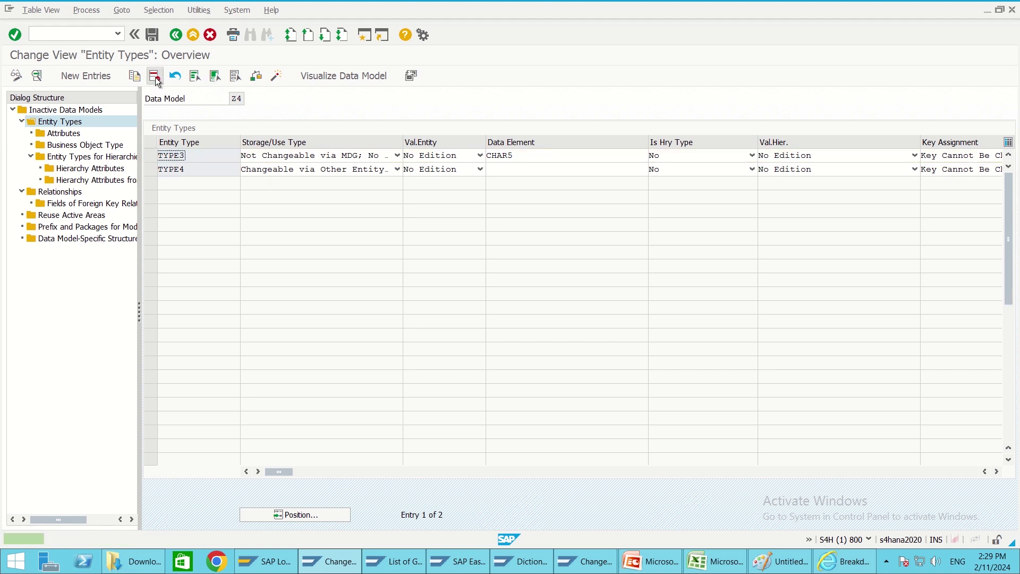
- Delete the remaining entity types TYPE3 and TYPE4 from data model Z4, including all dependent entries
left_click(194, 79)
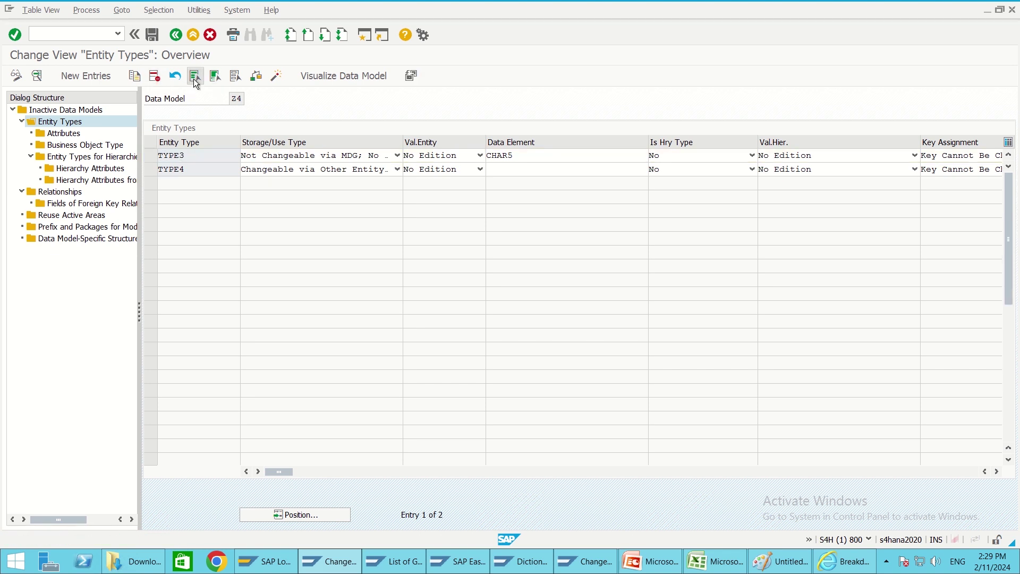
left_click(154, 78)
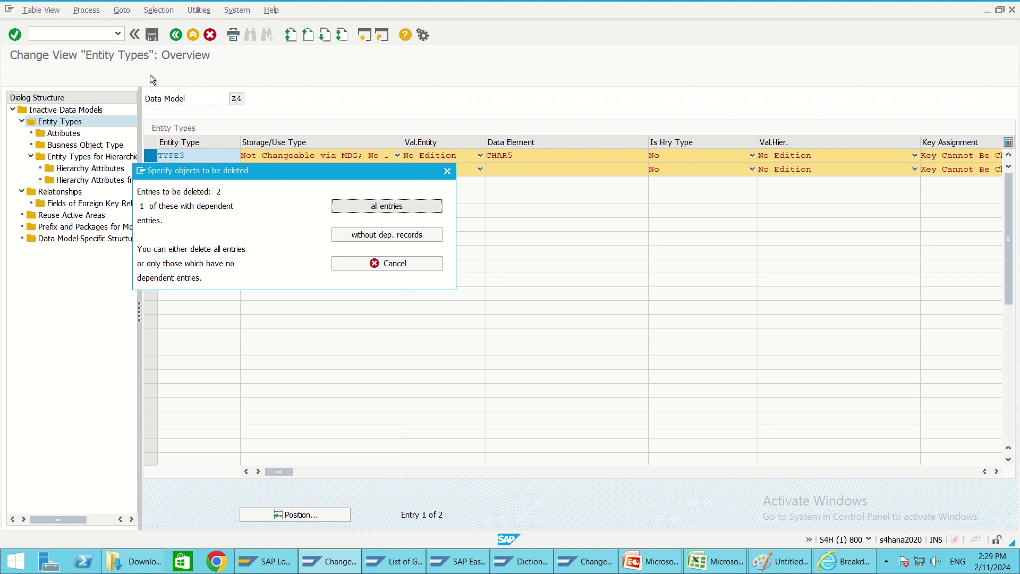
left_click(392, 207)
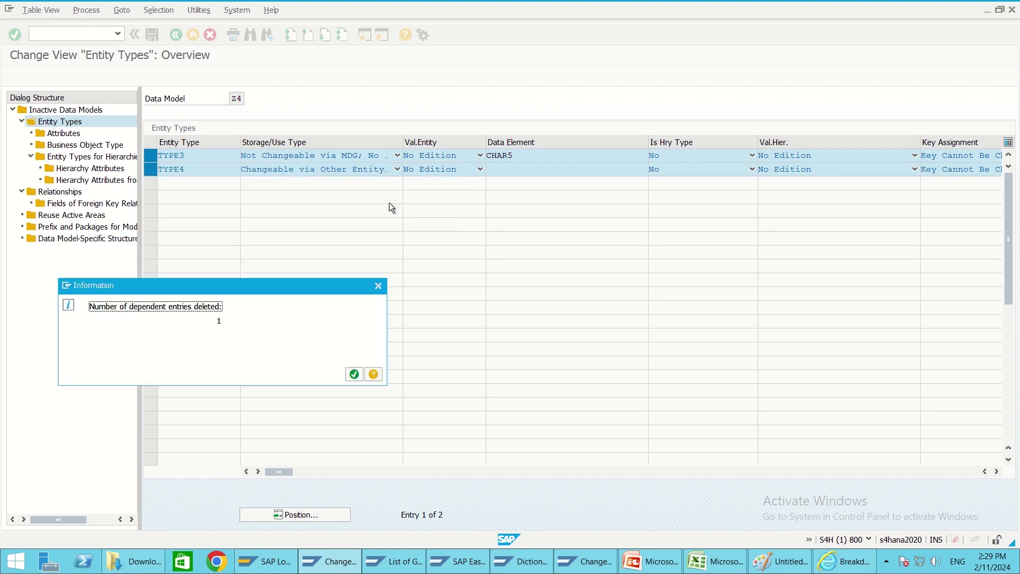
left_click(354, 375)
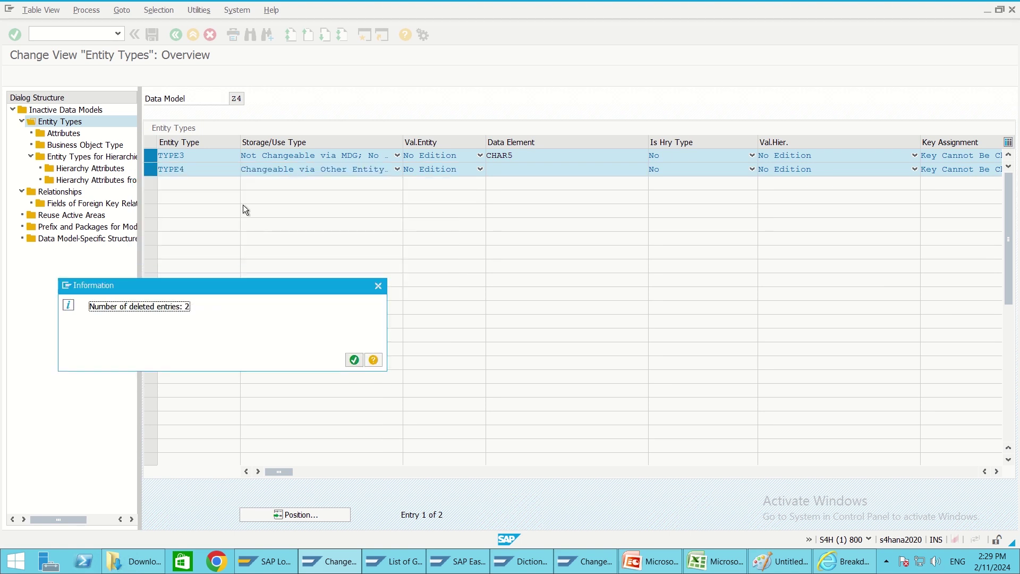
left_click(355, 360)
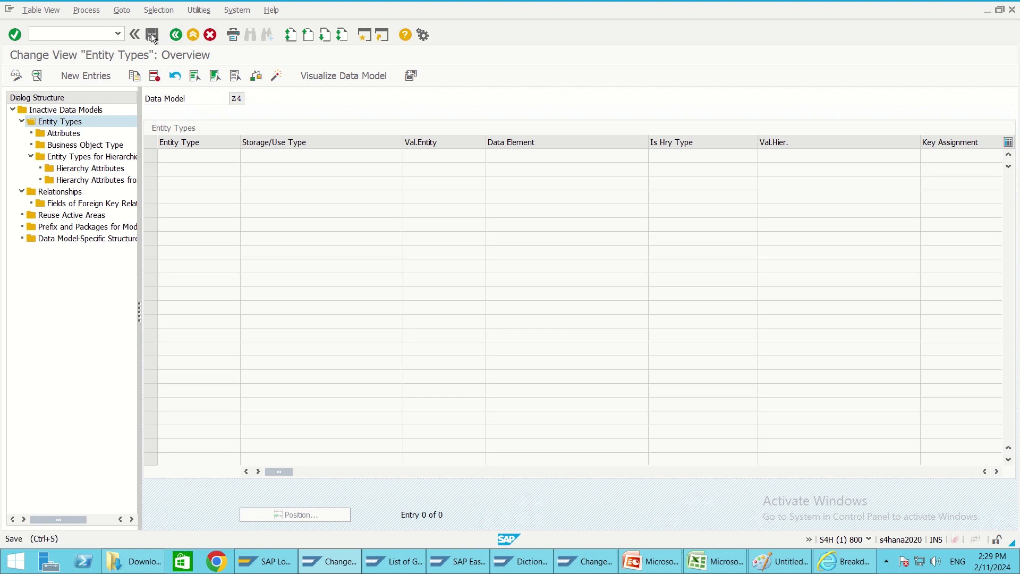
- Save the entity type deletions despite the warnings, then reopen the entity types of data model Z4 and save again
left_click(152, 34)
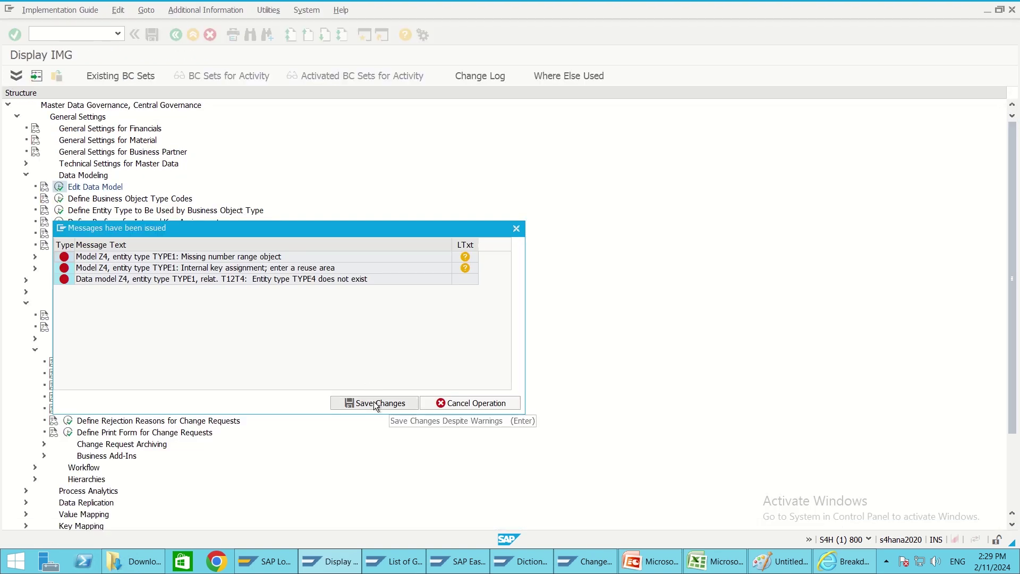
left_click(376, 405)
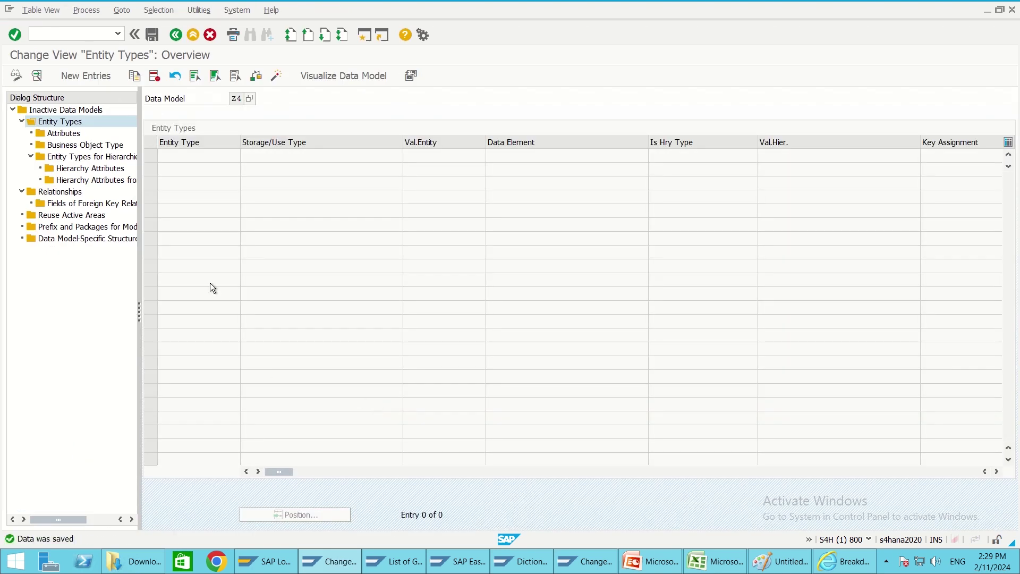
left_click(176, 35)
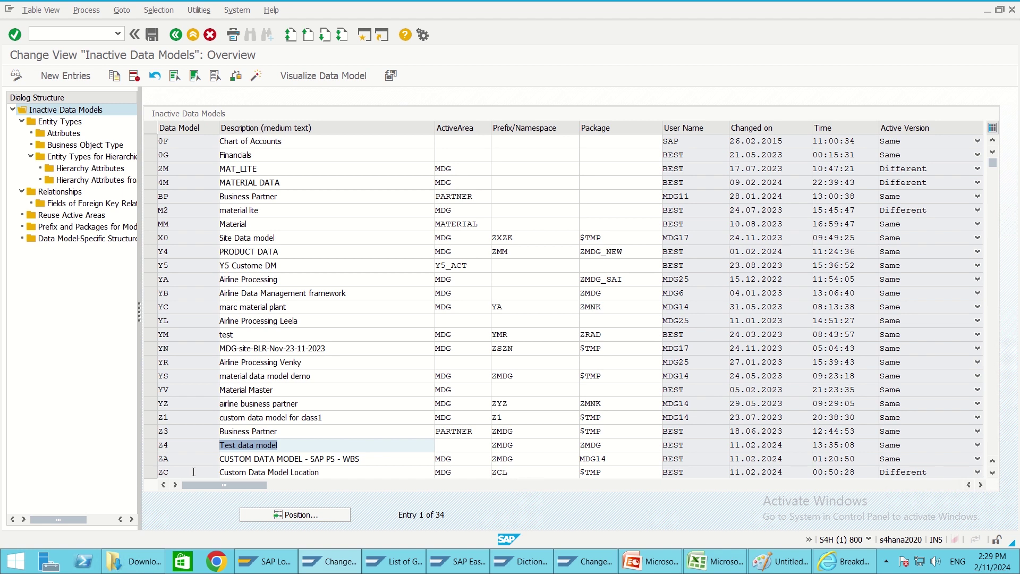
left_click(150, 444)
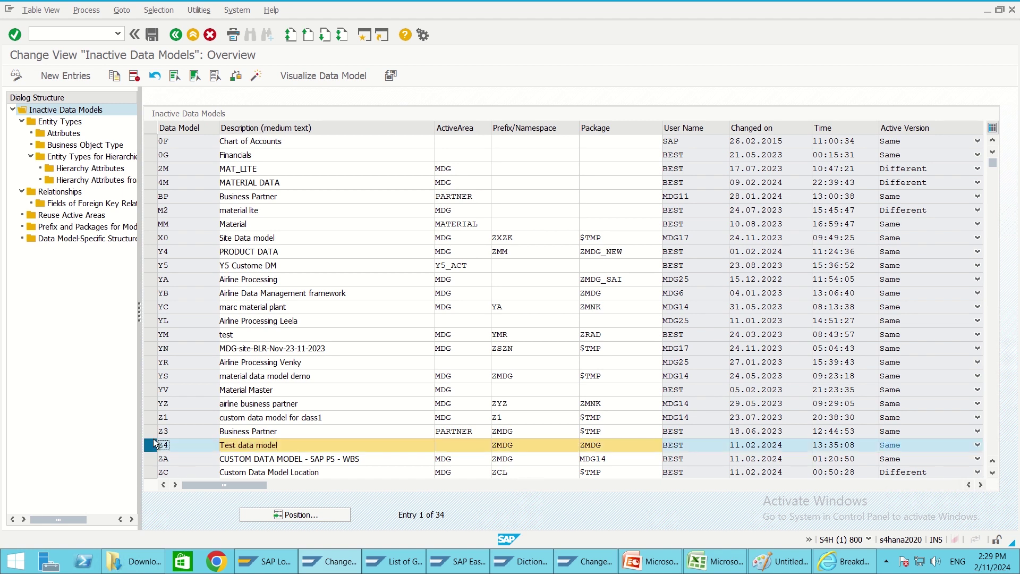
left_click(57, 121)
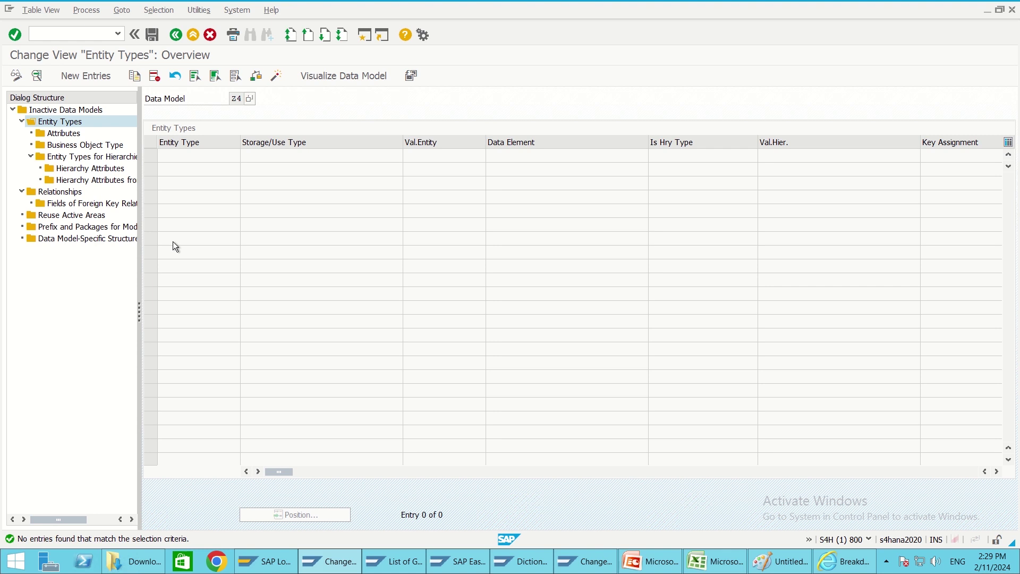
left_click(152, 35)
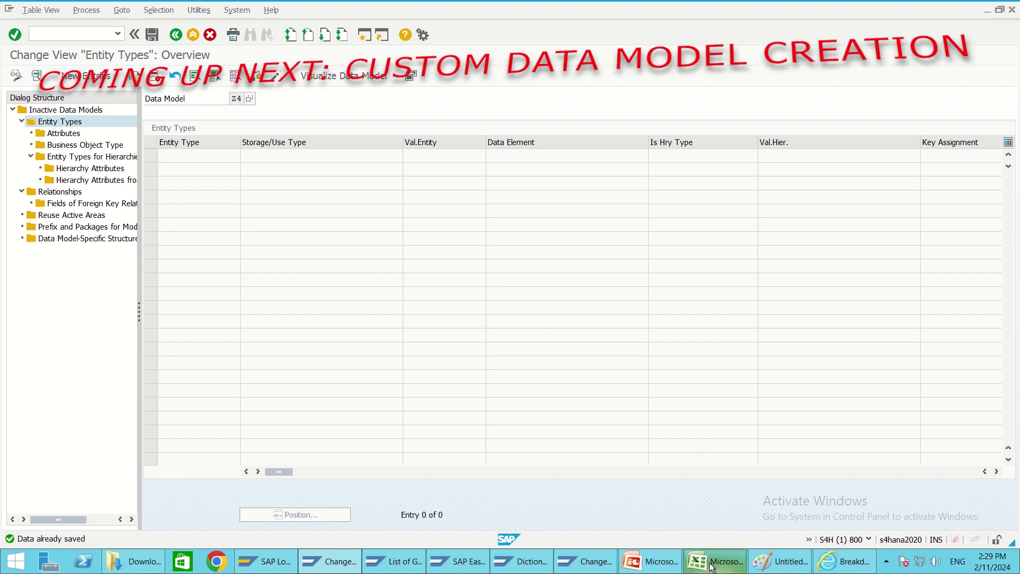
- Switch to the Excel workbook Book1 and review the ZTBANK fields Bank id, Country, Bank name and Branch
mouse_move(712, 562)
left_click(712, 521)
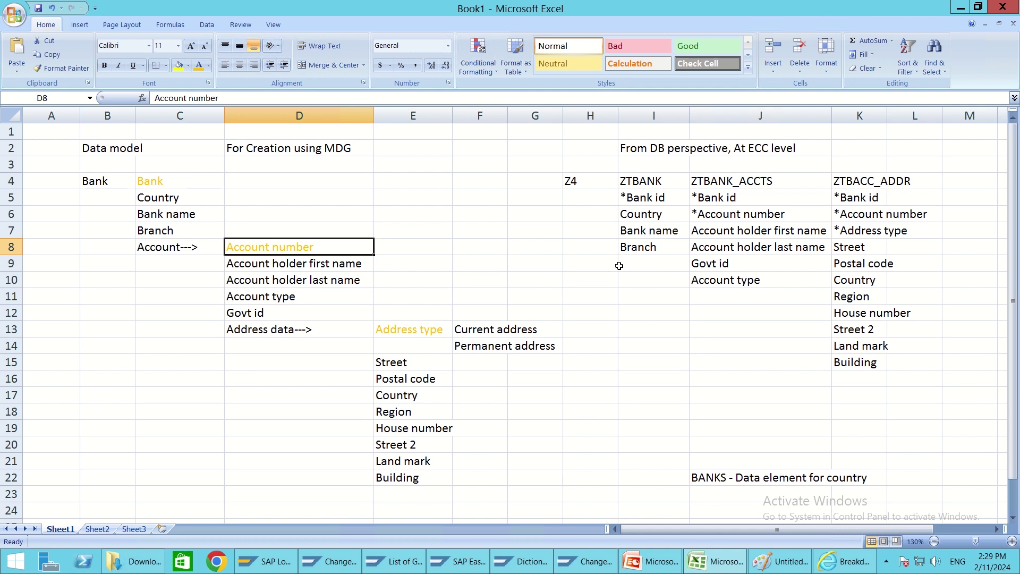
left_click(632, 178)
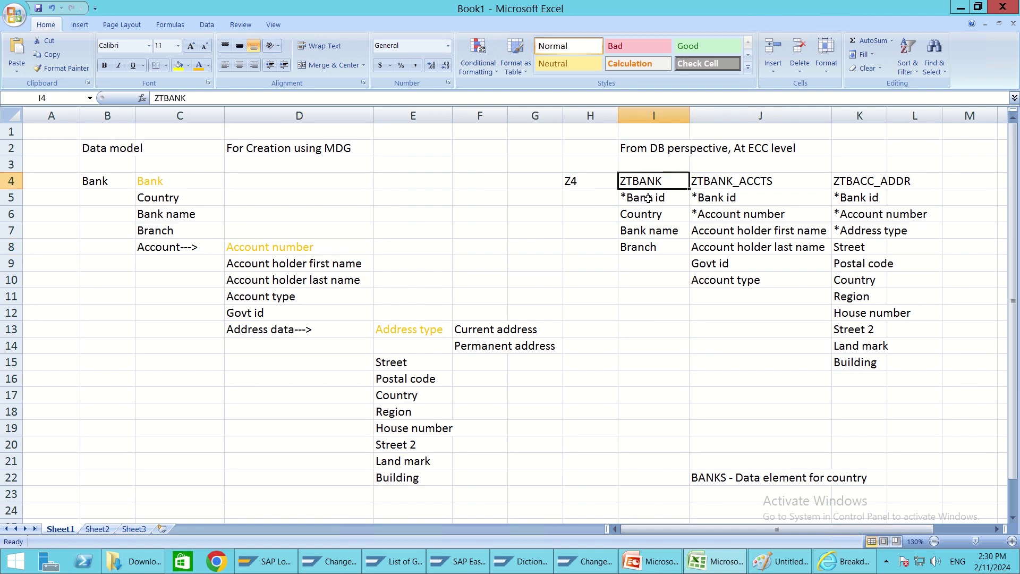
left_click(645, 198)
left_click(647, 217)
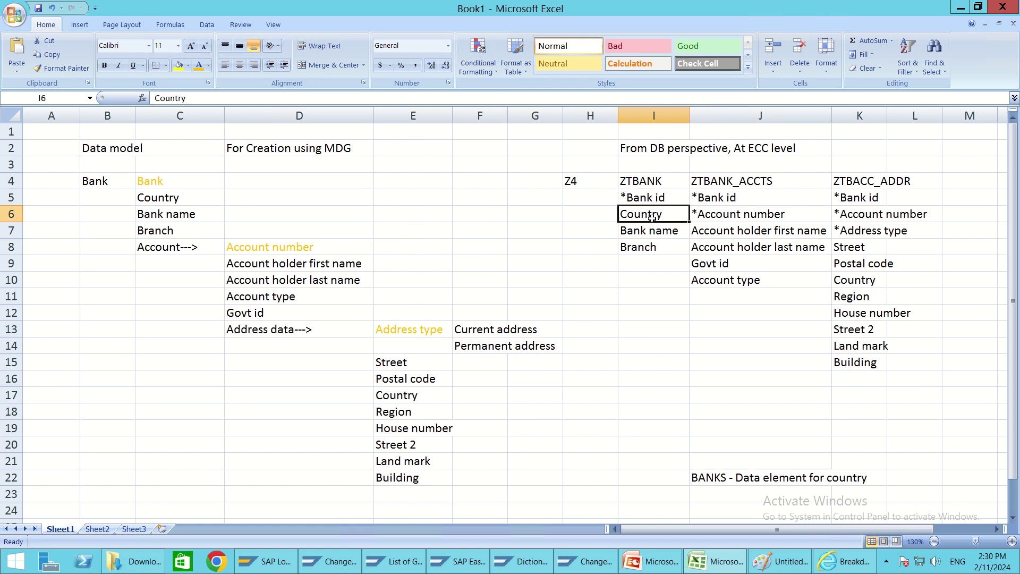
left_click(637, 233)
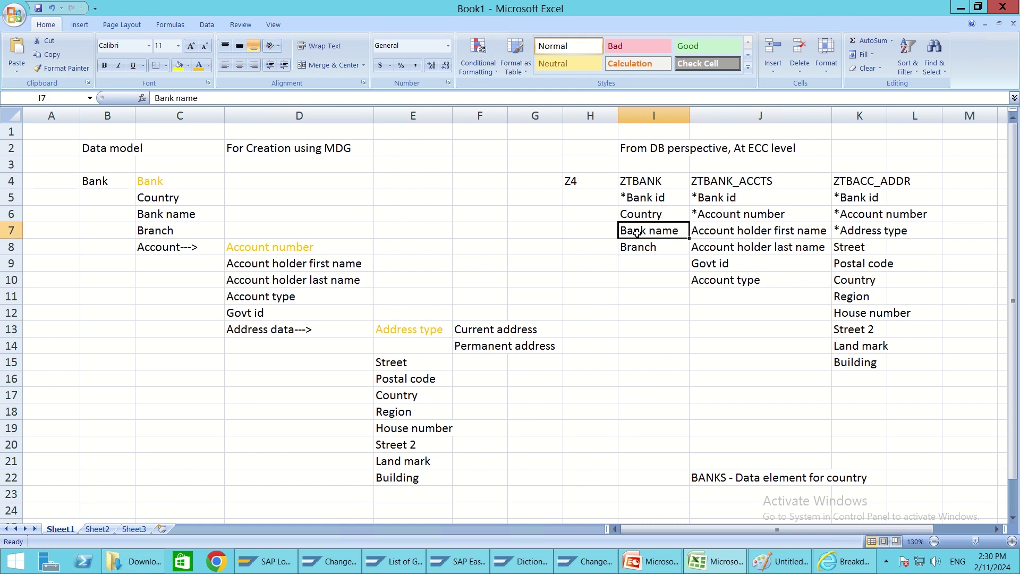
left_click(642, 247)
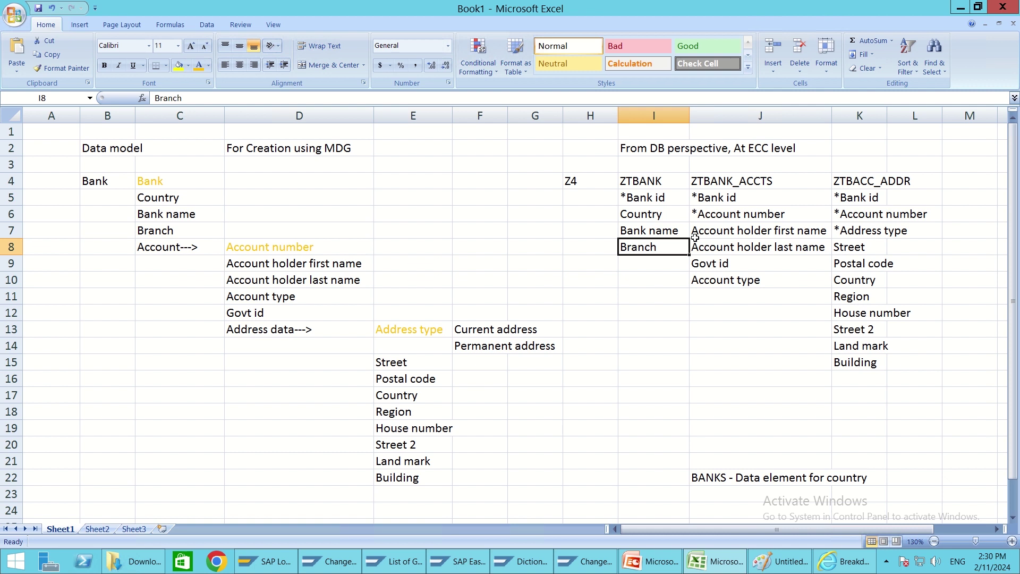
left_click(646, 193)
left_click(647, 250)
- Review the ZTBANK_ACCTS column, pointing out its key fields Bank id and Account number
left_click_drag(750, 182, 740, 279)
left_click(728, 181)
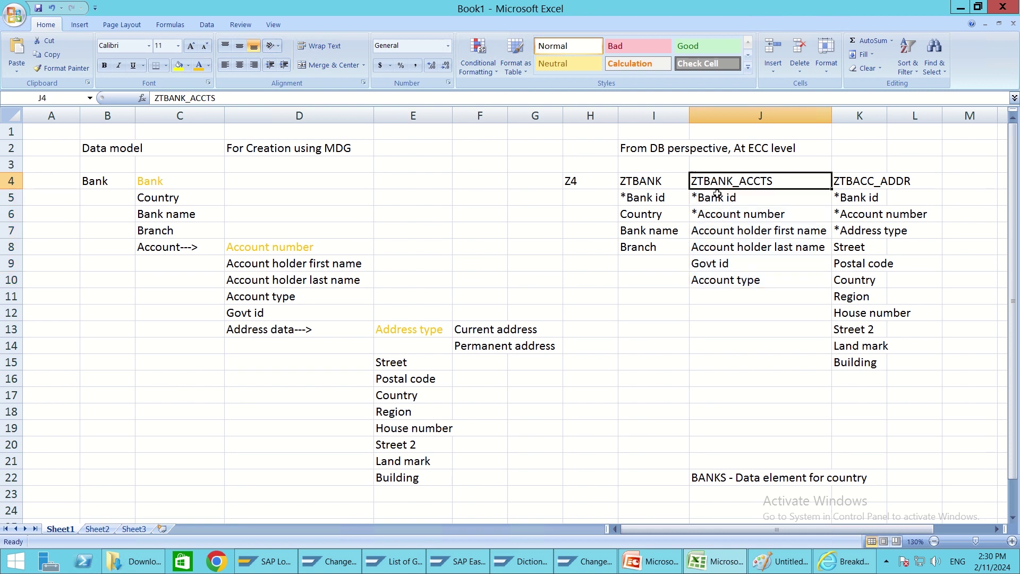
left_click(714, 208)
left_click(720, 198)
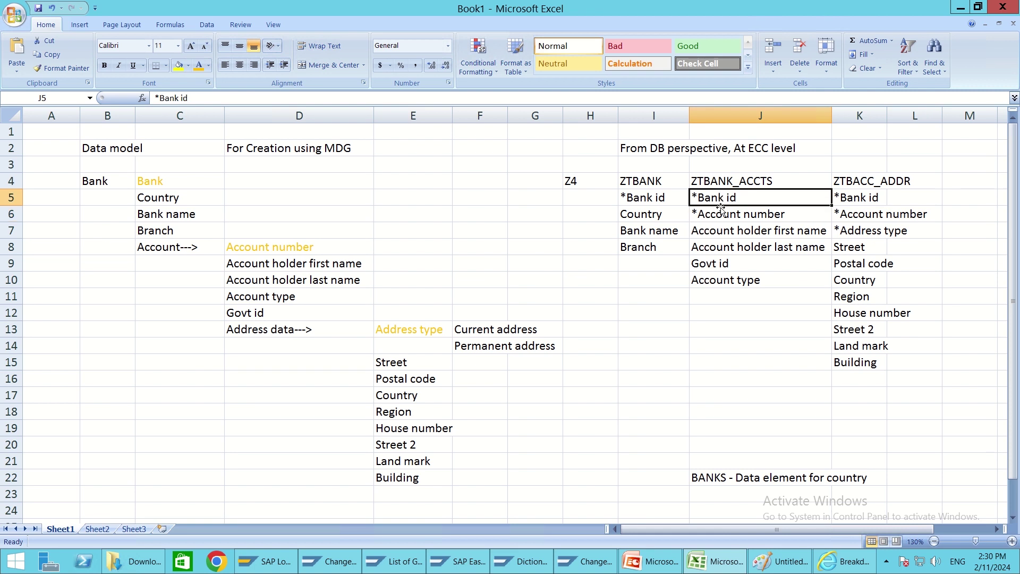
left_click(723, 216)
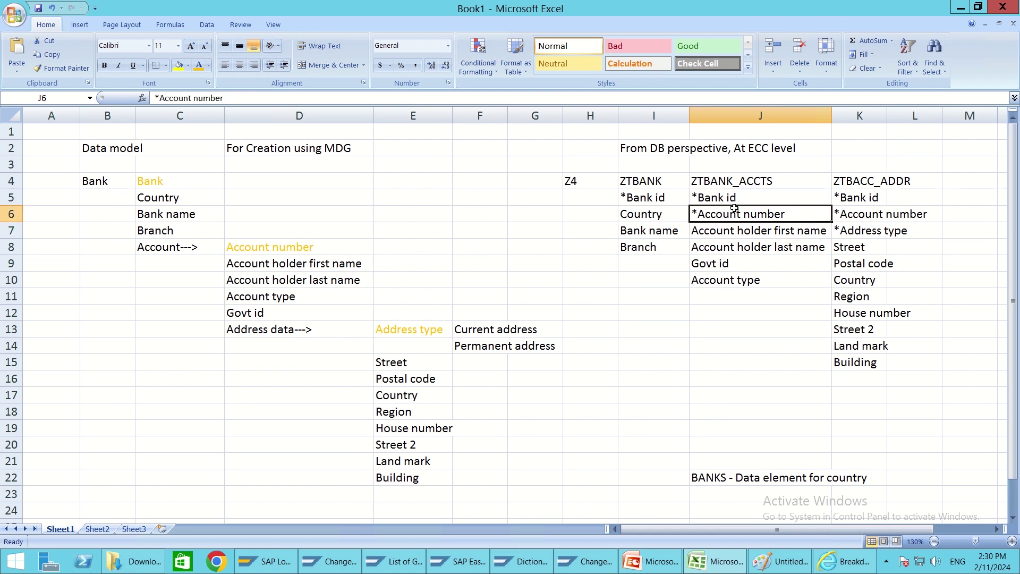
- Highlight the ZTBANK field list and add "Account number" below Branch in cell I9
left_click(645, 251)
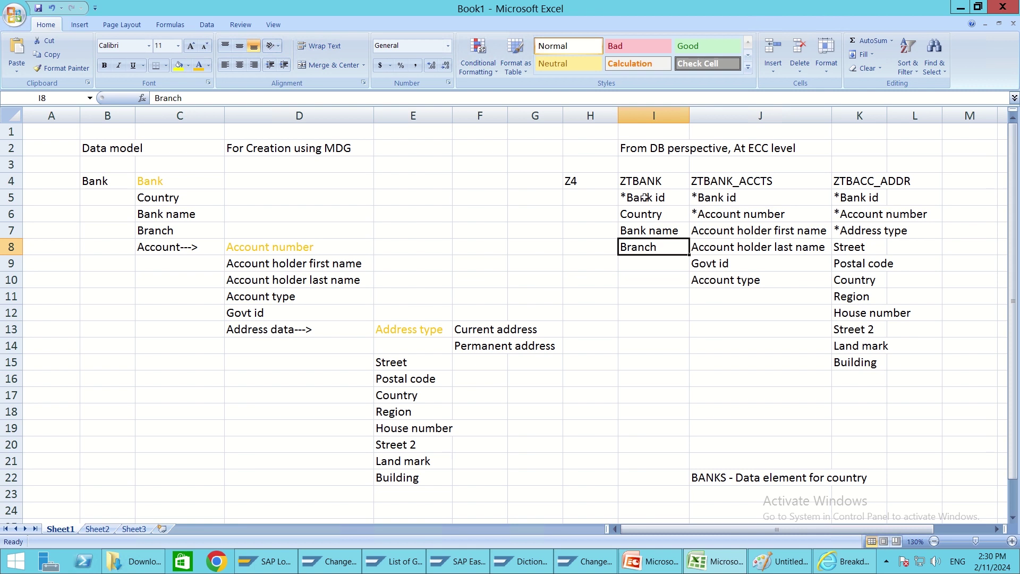
left_click_drag(644, 182, 650, 249)
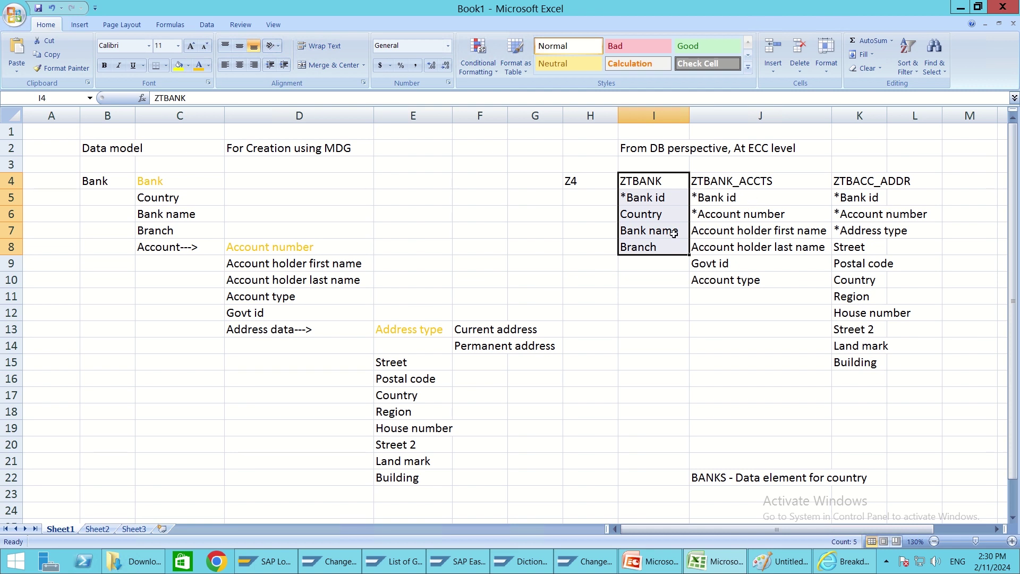
left_click(645, 266)
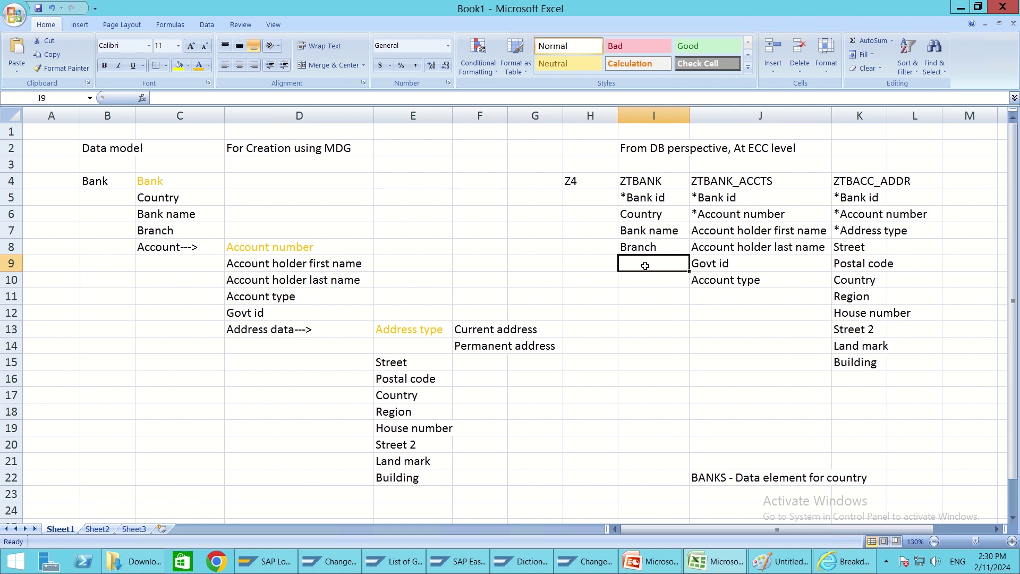
type("dfdf")
key("BackSpace")
key("BackSpace")
key("BackSpace")
key("BackSpace")
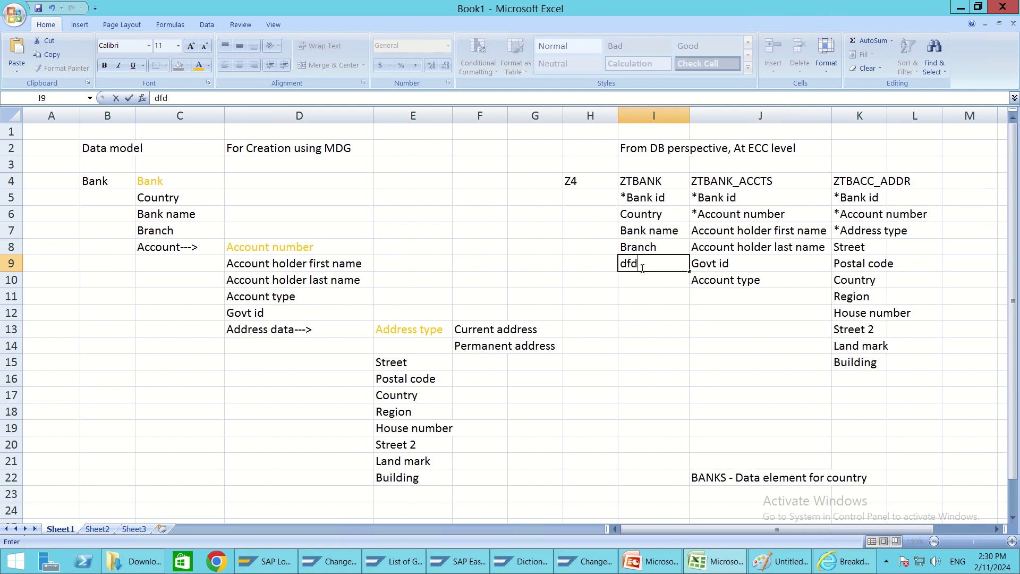
type("Account number")
key("Return")
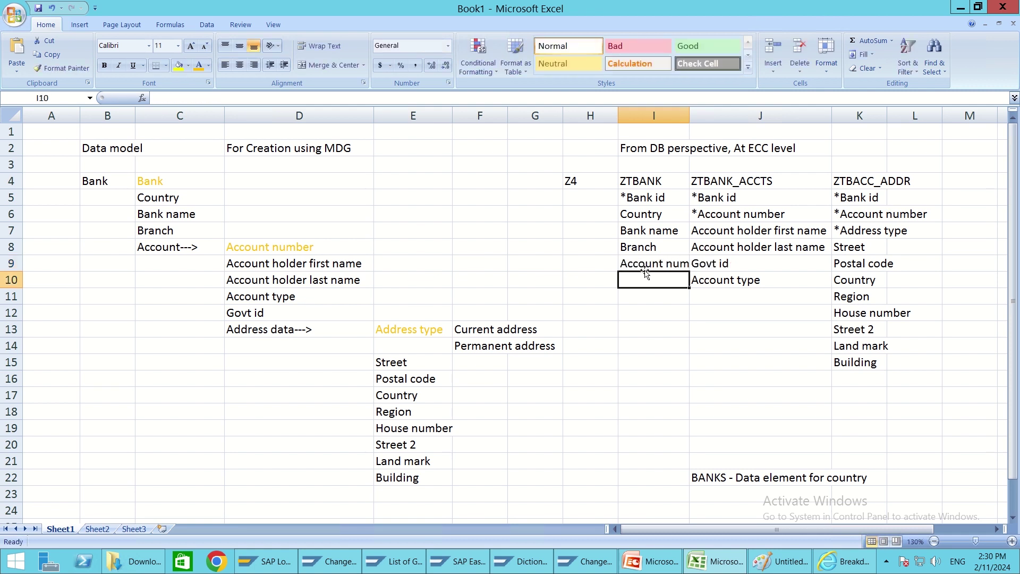
- Compare the added Account number with the Bank id key of ZTBANK and clear cell I9
left_click(623, 265)
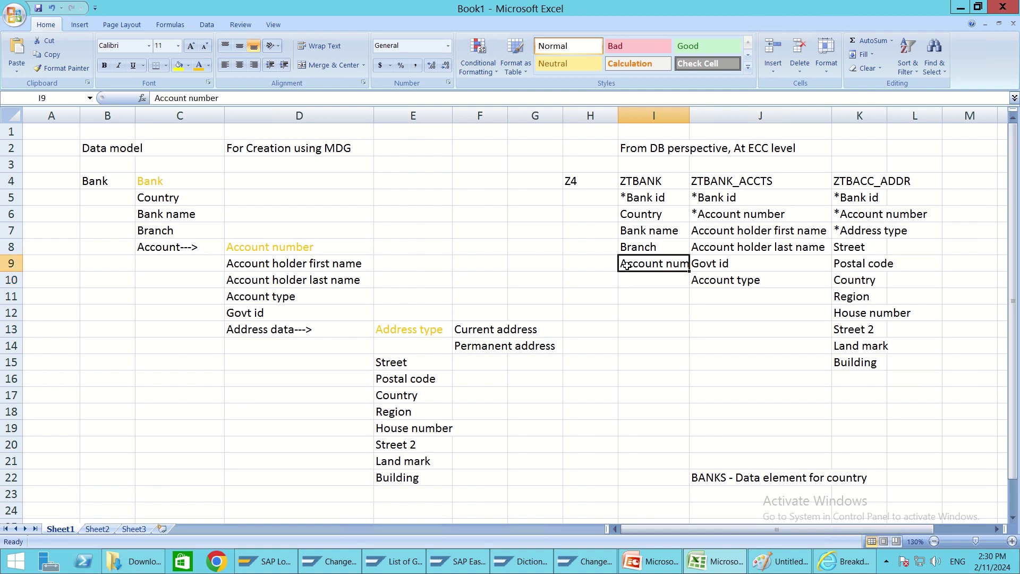
left_click(647, 197)
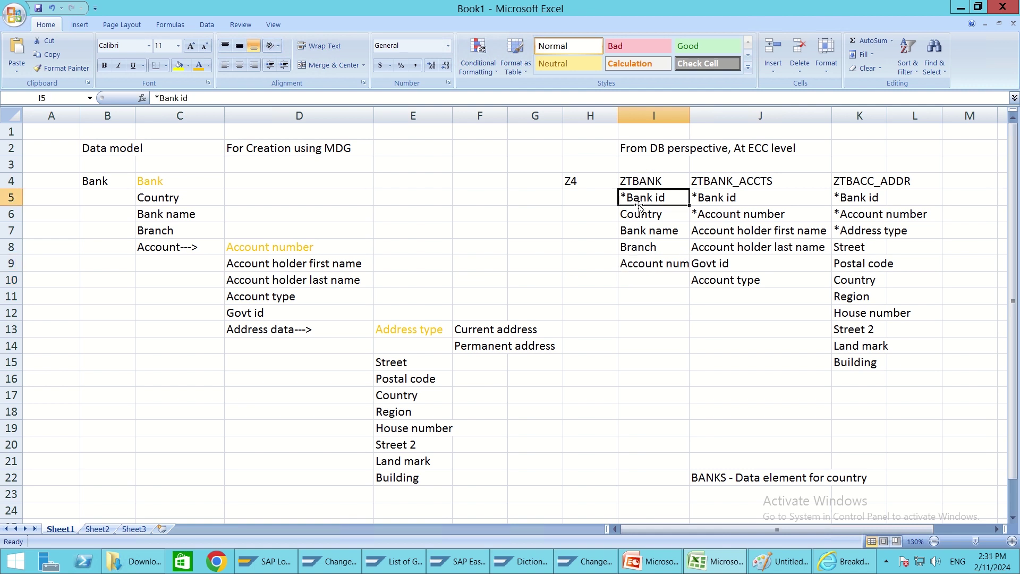
left_click(649, 265)
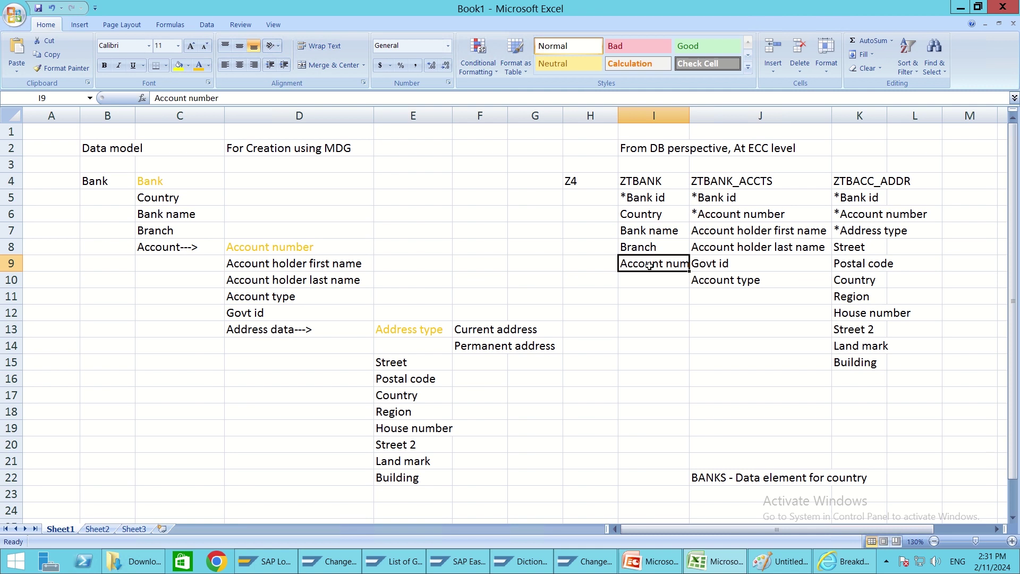
left_click(645, 180)
left_click(653, 263)
key("BackSpace")
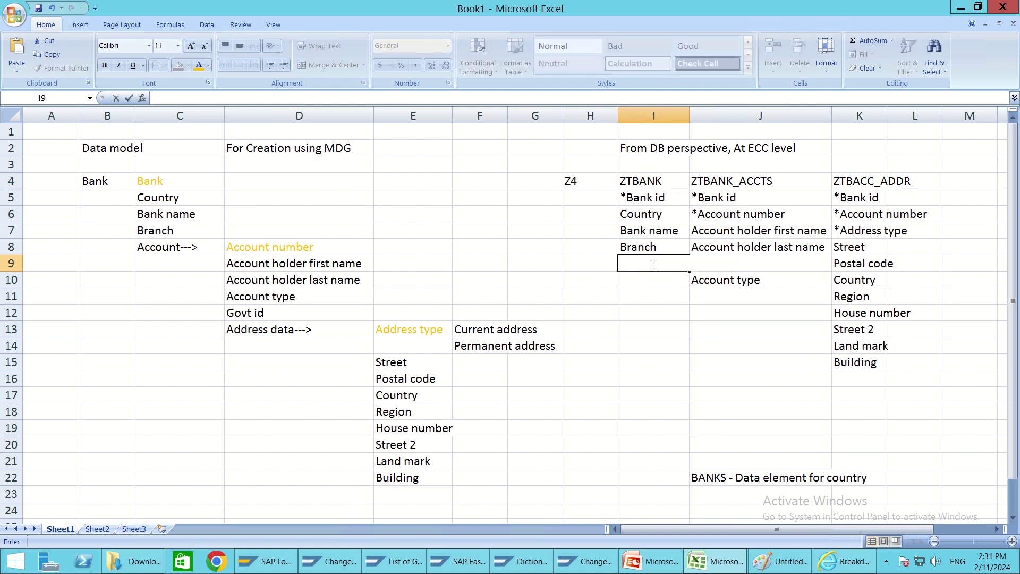
key("Return")
left_click(641, 264)
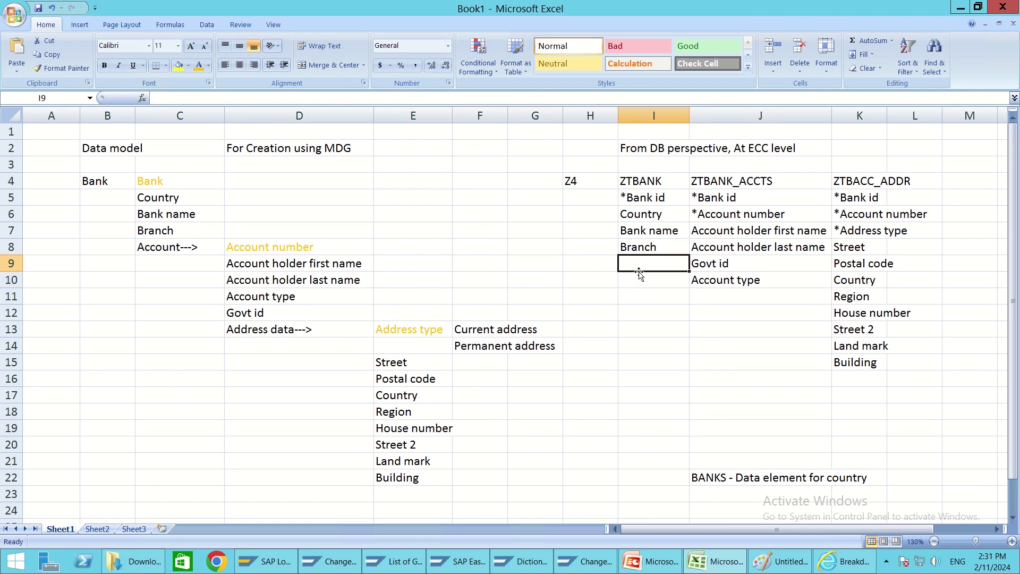
- Point out the ZTBANK_ACCTS table and its Bank id key field
left_click(719, 180)
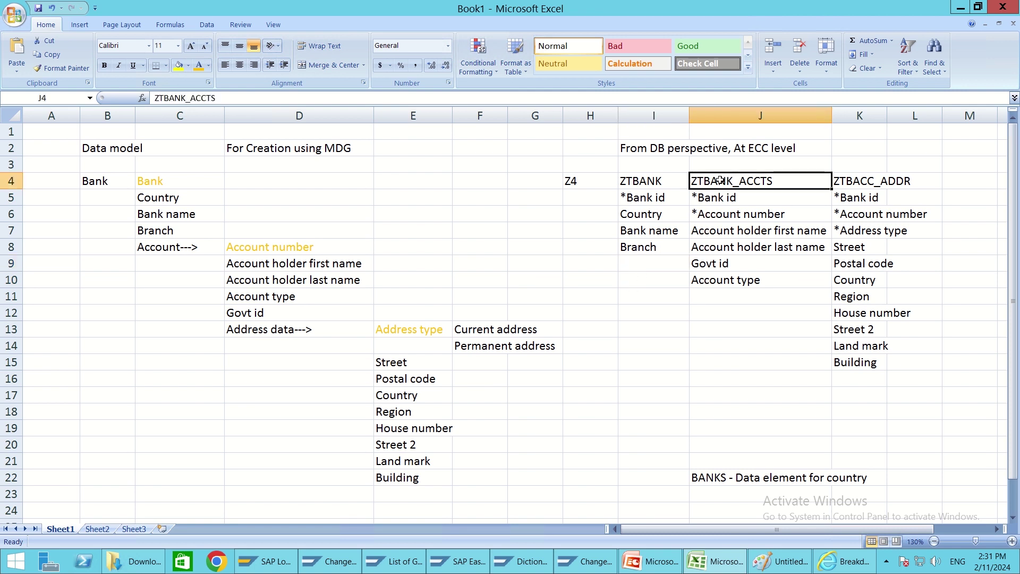
left_click(711, 201)
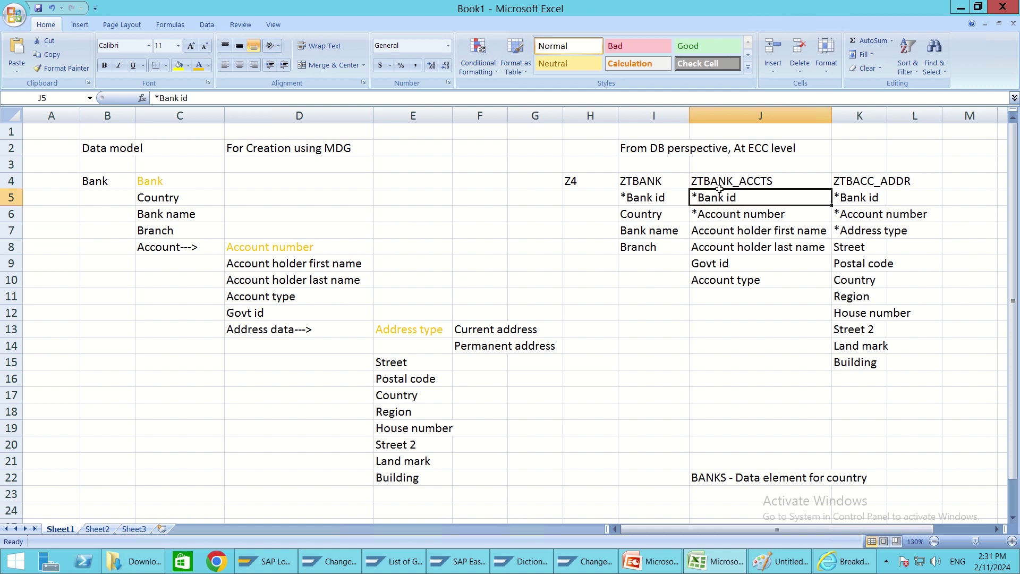
left_click(716, 179)
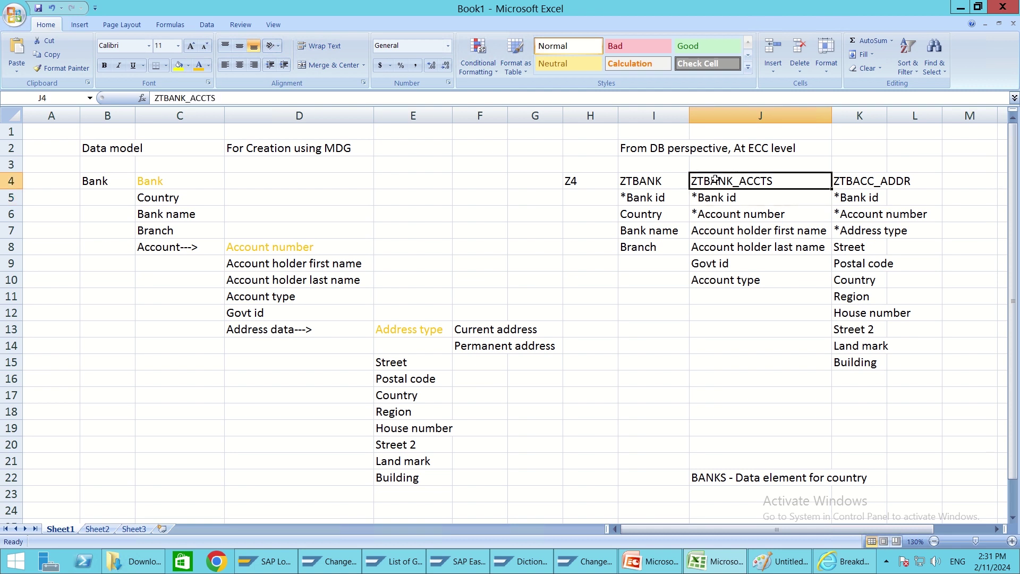
- Review the ZTBANK_ACCTS fields one by one, from the Bank id and Account number keys down to Account type
left_click(715, 196)
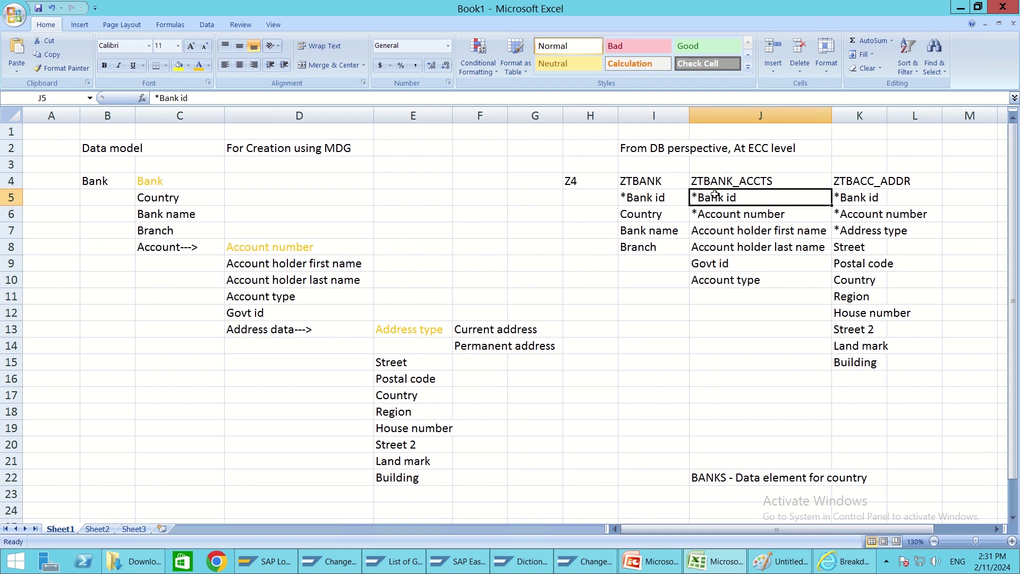
left_click(711, 217)
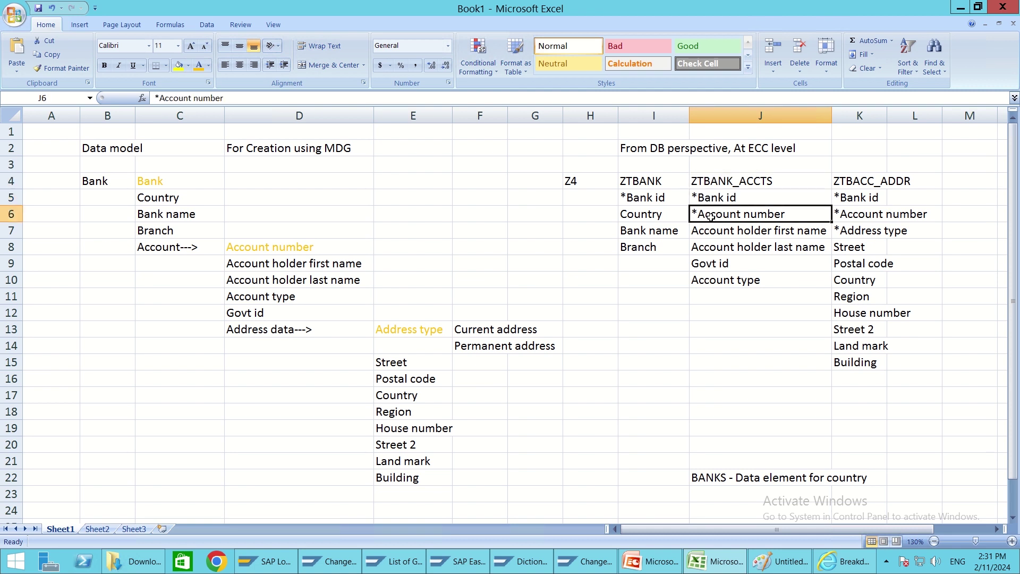
left_click(722, 199)
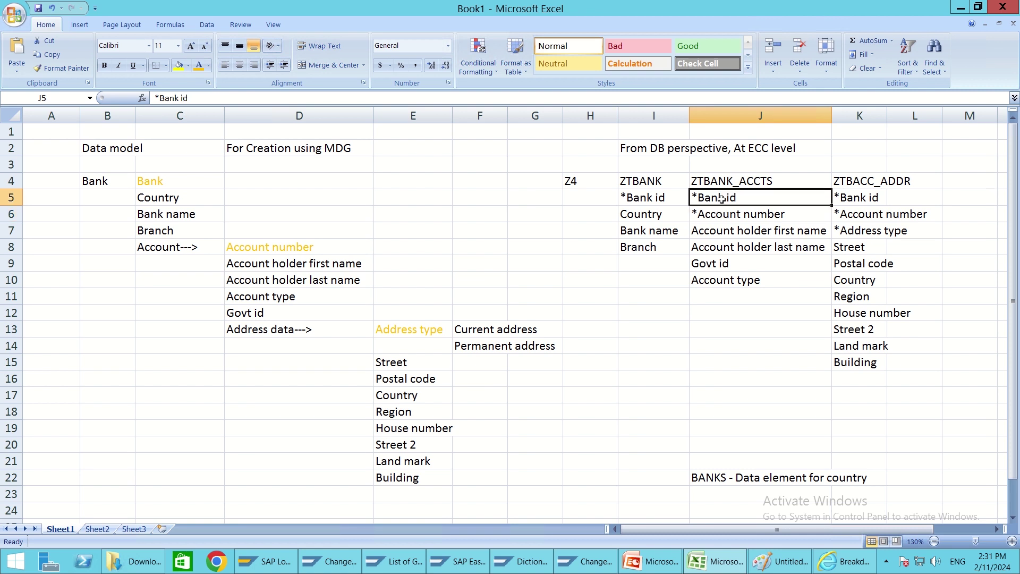
left_click(721, 215)
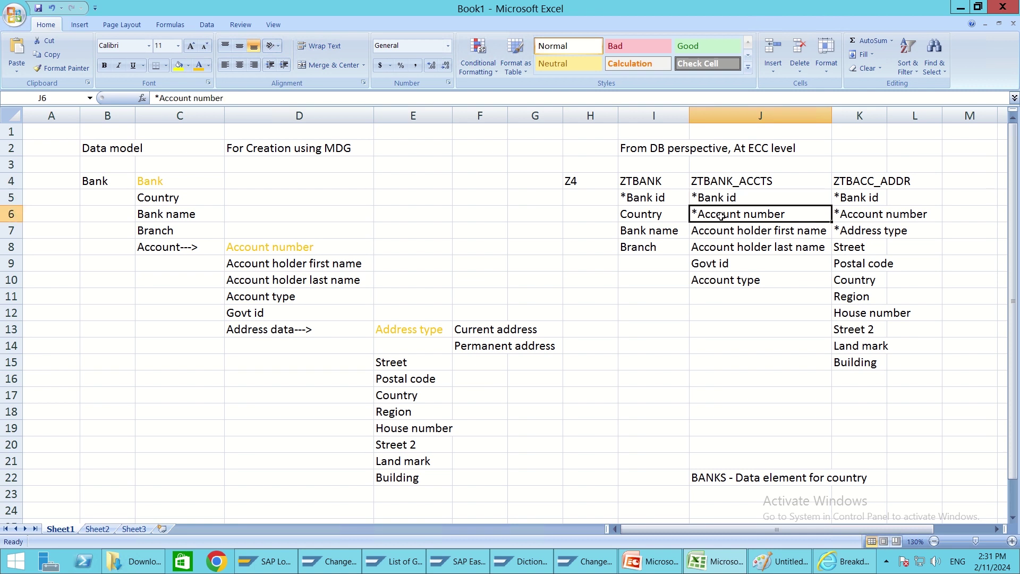
left_click(720, 228)
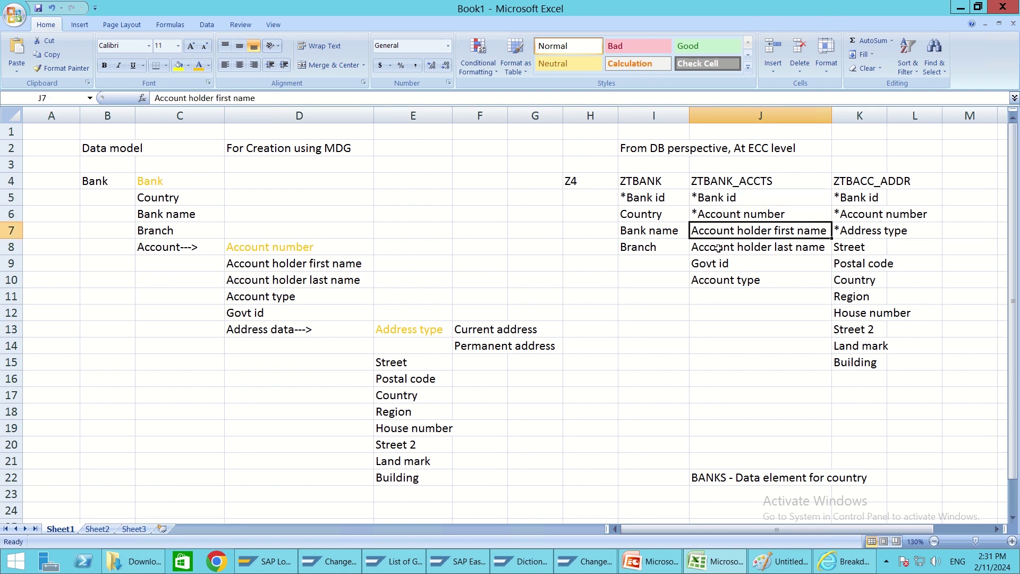
left_click(718, 248)
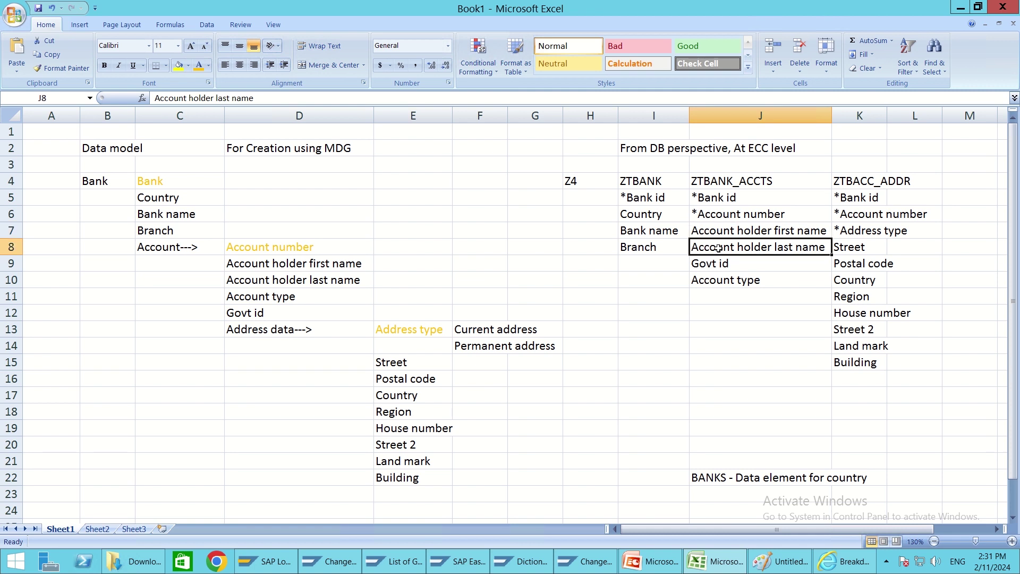
left_click(718, 264)
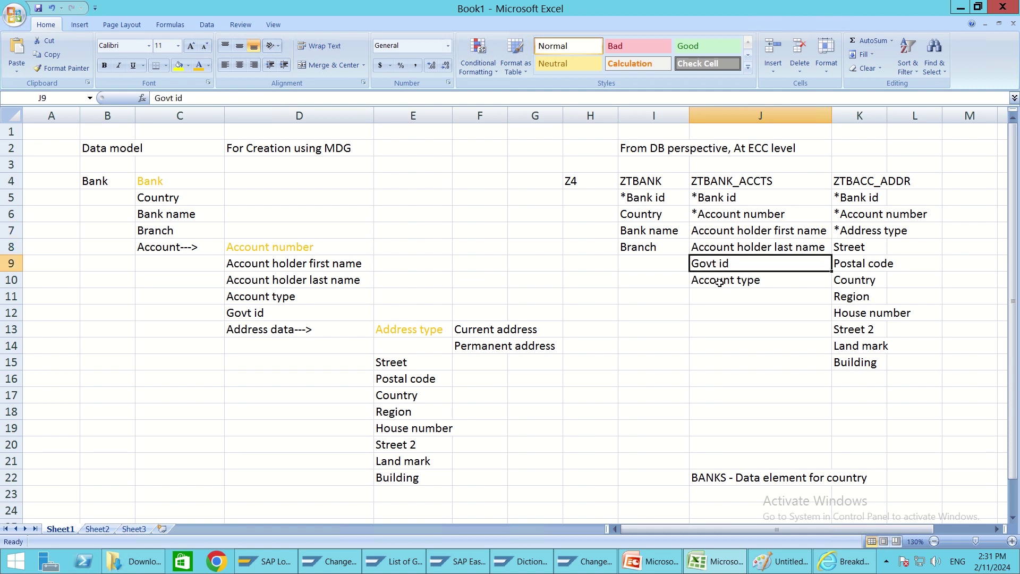
left_click(720, 282)
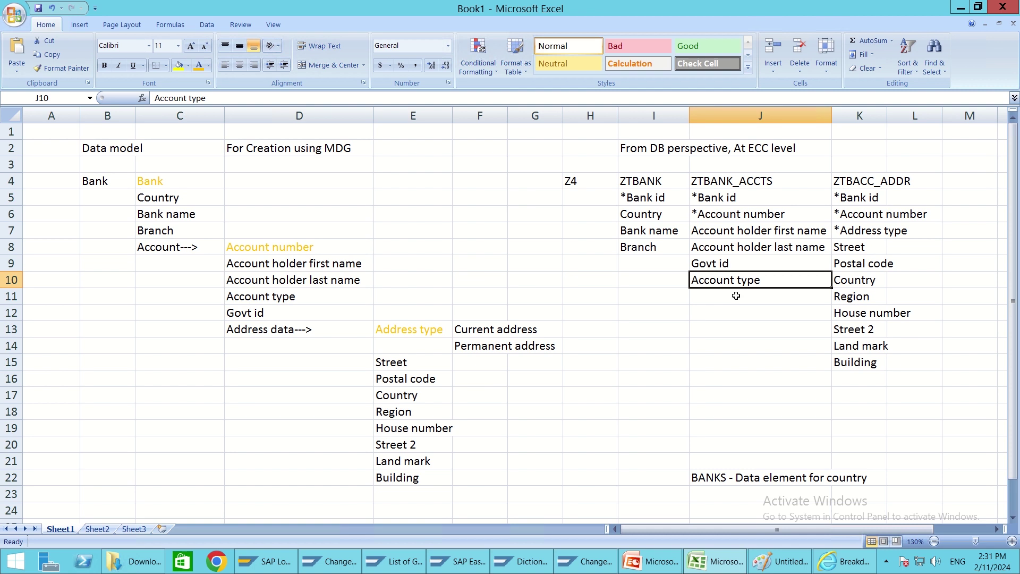
- Revisit Govt id and Account type at the end of the ZTBANK_ACCTS field list and compare with the separate ZTBACC_ADDR table
left_click(738, 265)
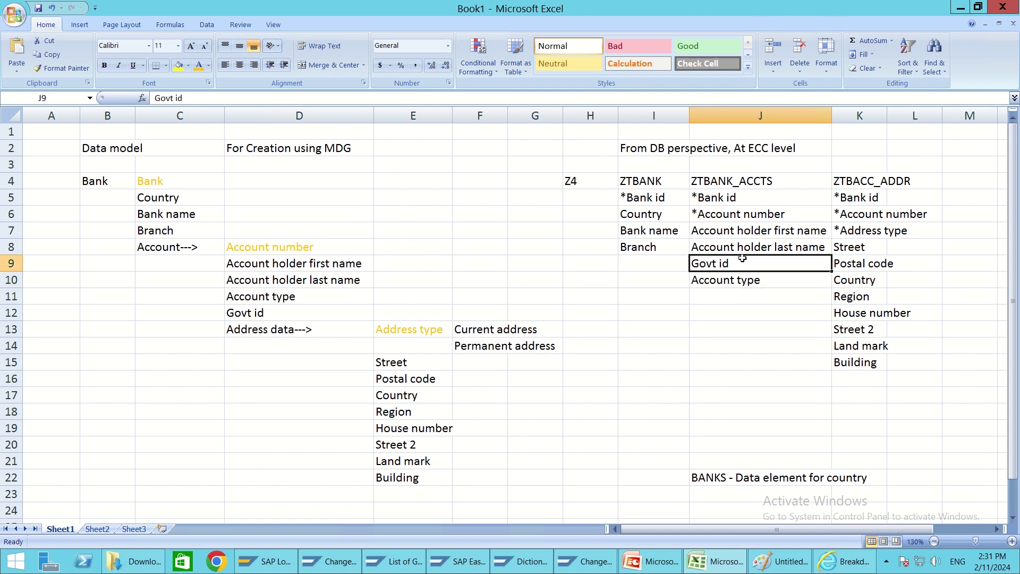
left_click(719, 281)
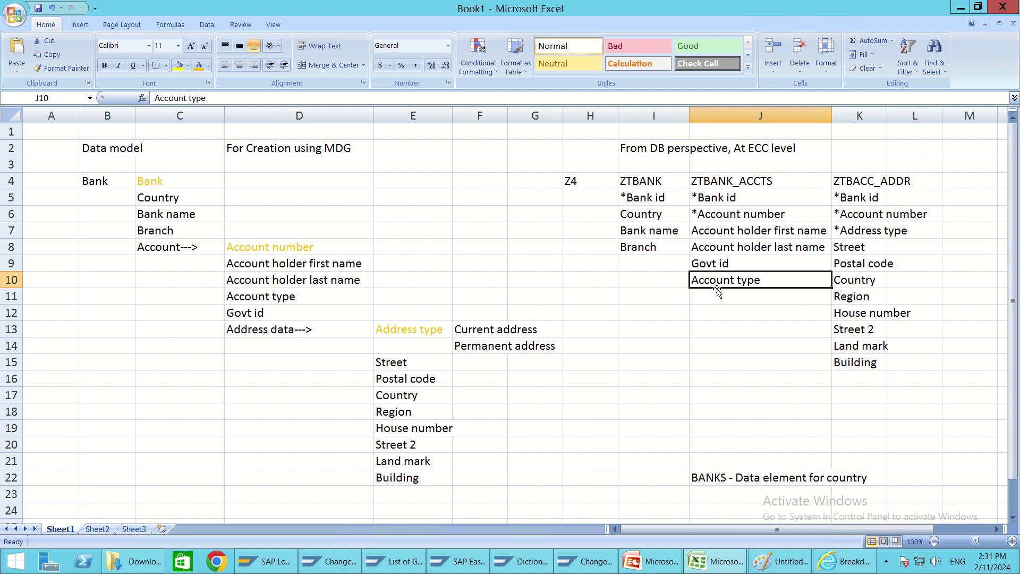
left_click(716, 295)
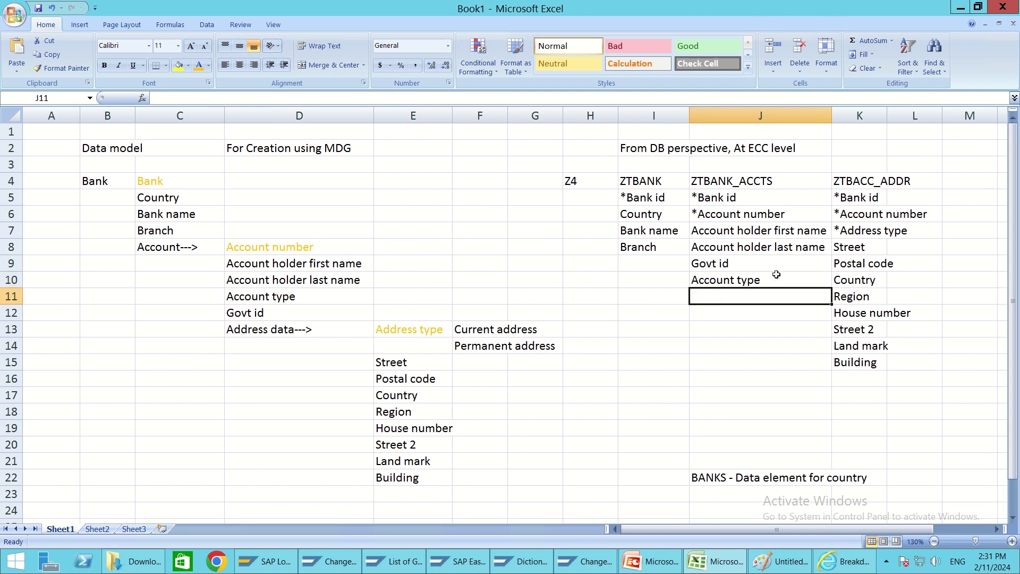
left_click(860, 183)
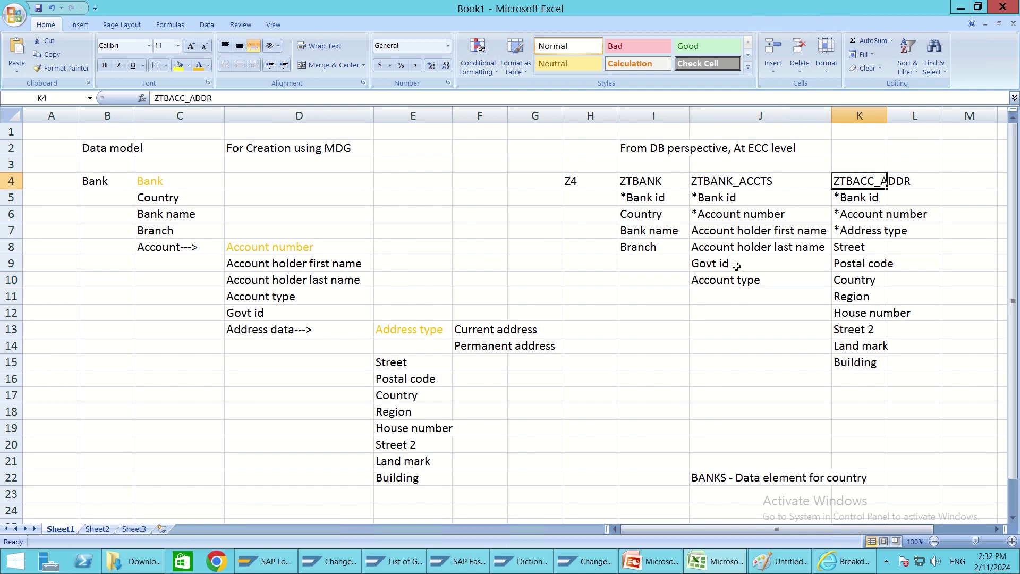
left_click(716, 278)
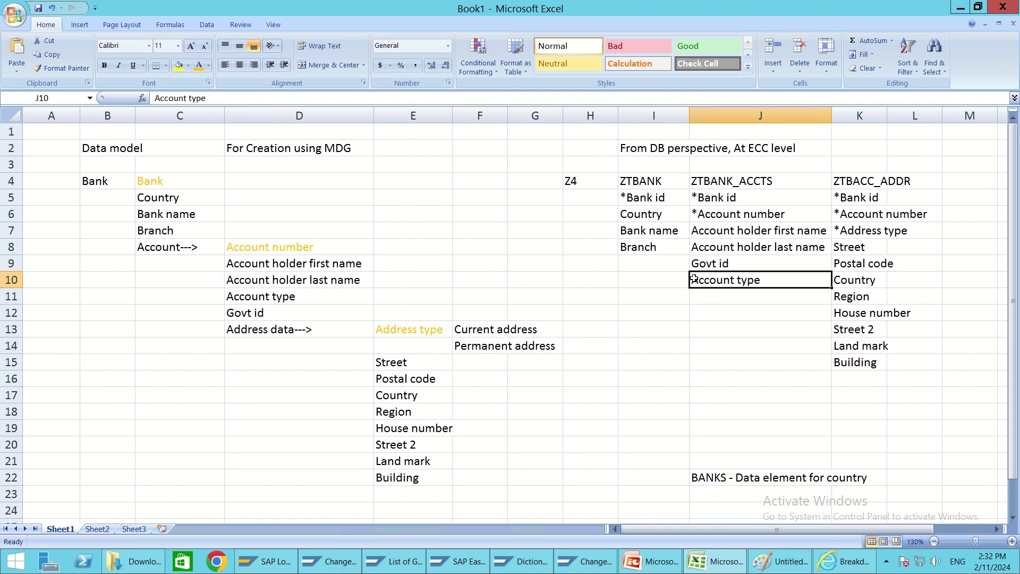
left_click(727, 299)
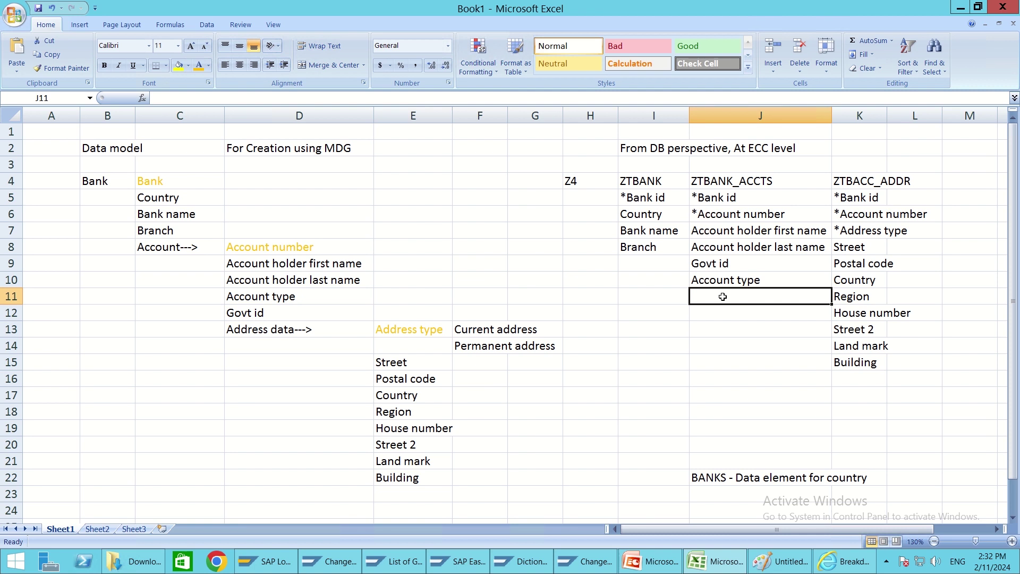
- Widen column K to fit the ZTBACC_ADDR field names and point out its Address type key
left_click(872, 181)
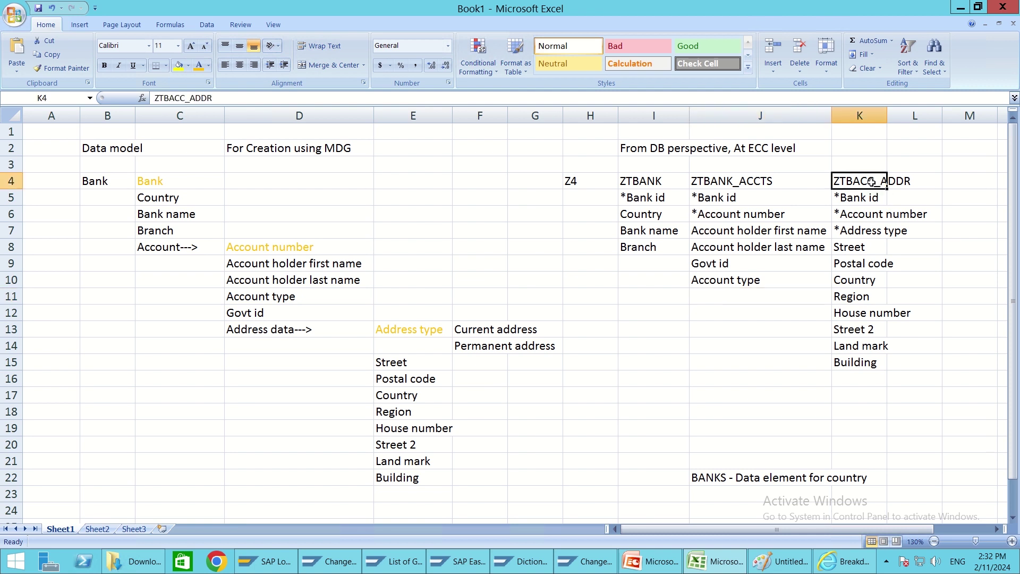
left_click_drag(887, 114, 949, 115)
left_click(857, 232)
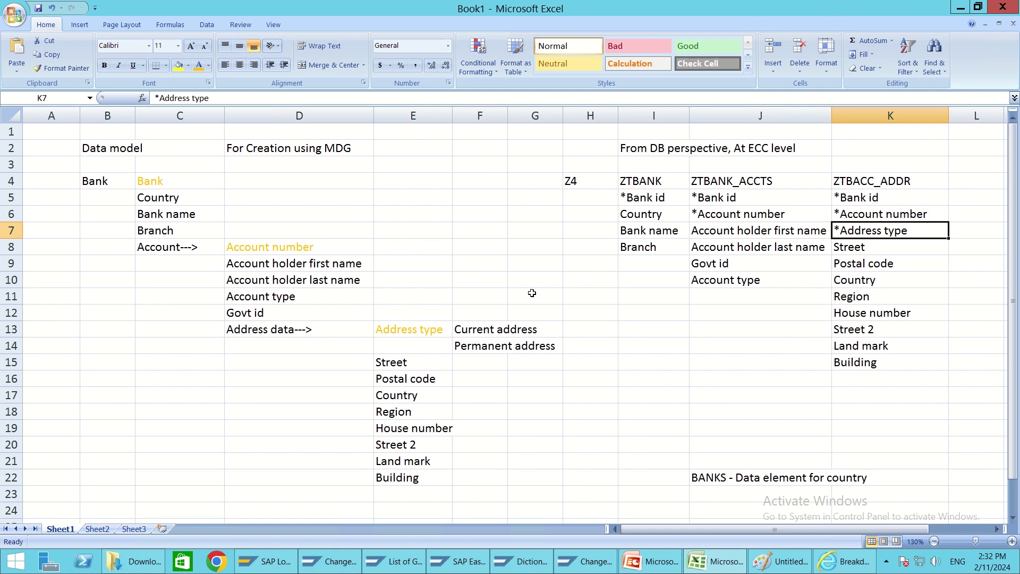
- Point out the Current address and Permanent address types, and highlight the ZTBACC_ADDR fields from Street to Building
left_click(475, 331)
left_click(475, 341)
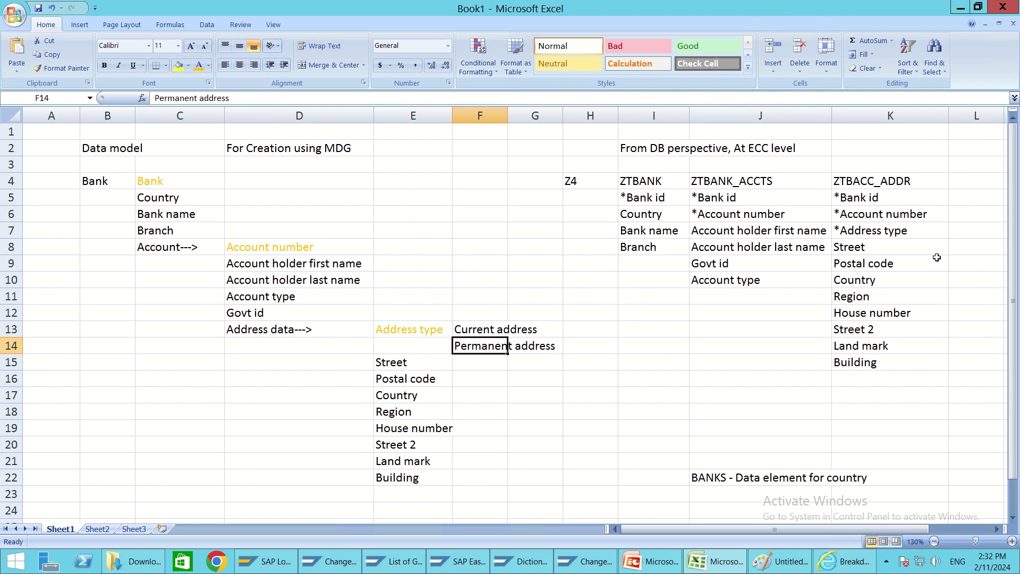
left_click_drag(855, 245, 868, 364)
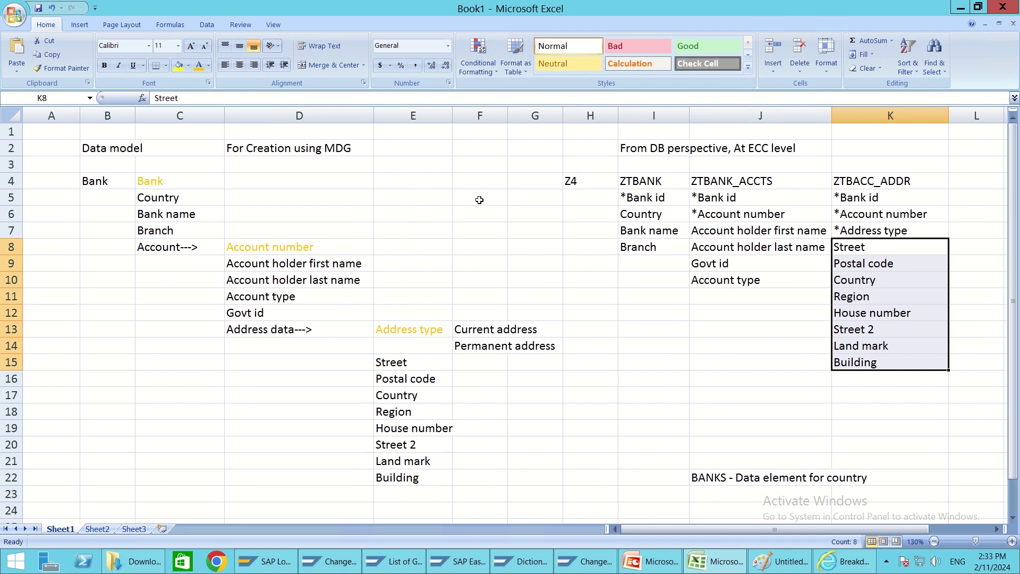
- Highlight the ZTBANK fields from Bank id to Branch and relate them to the Bank entity in the MDG data model
left_click(638, 183)
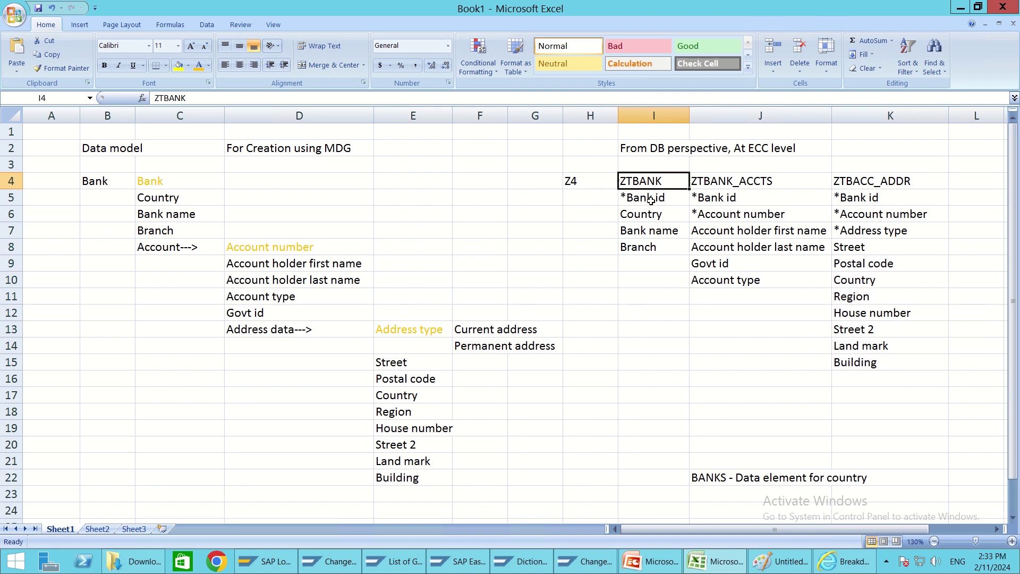
left_click_drag(651, 201, 649, 245)
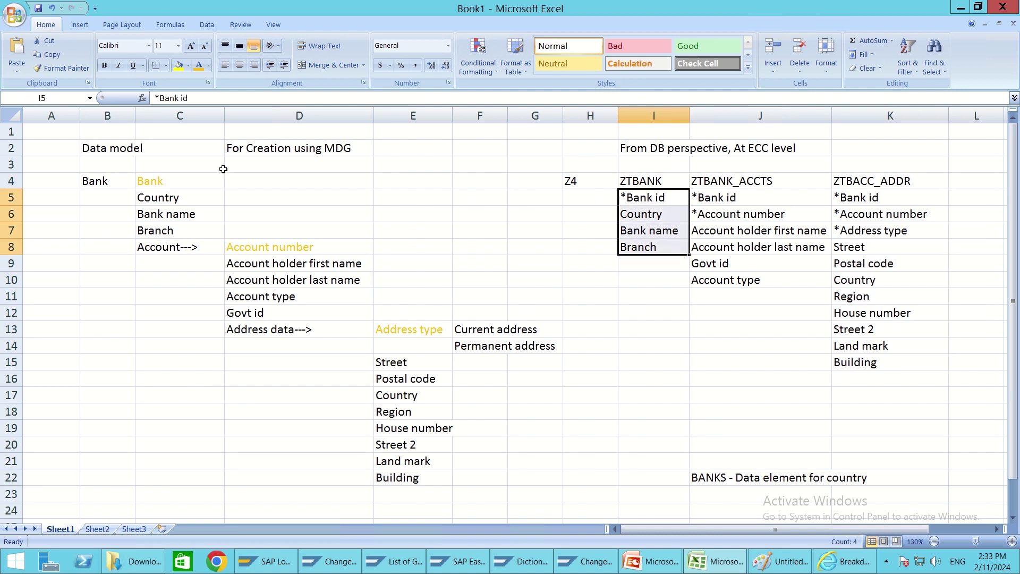
left_click(154, 182)
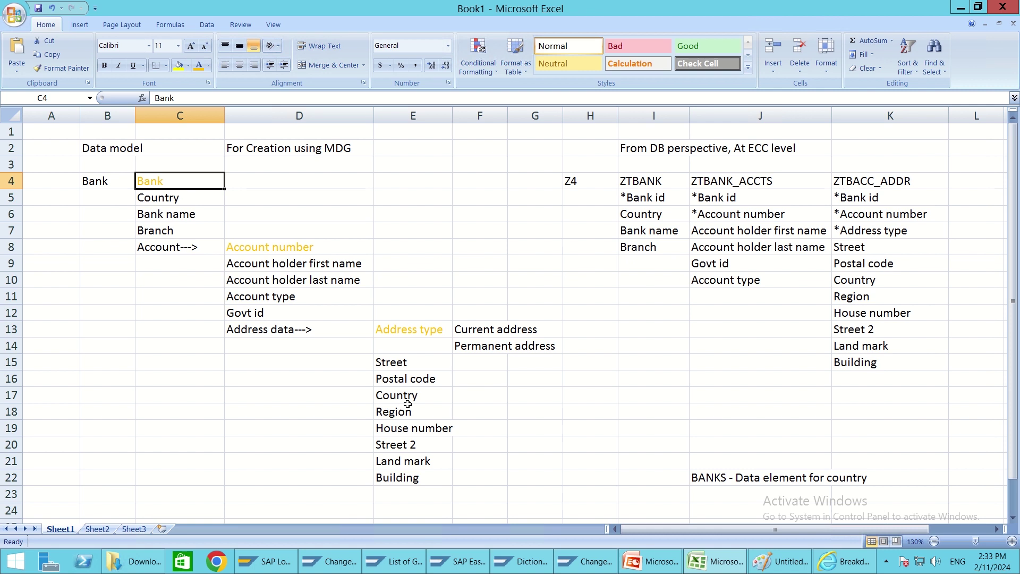
- Switch to the SAP session showing Entity Types per Change Request Step for ACC1P6 and close it
mouse_move(585, 567)
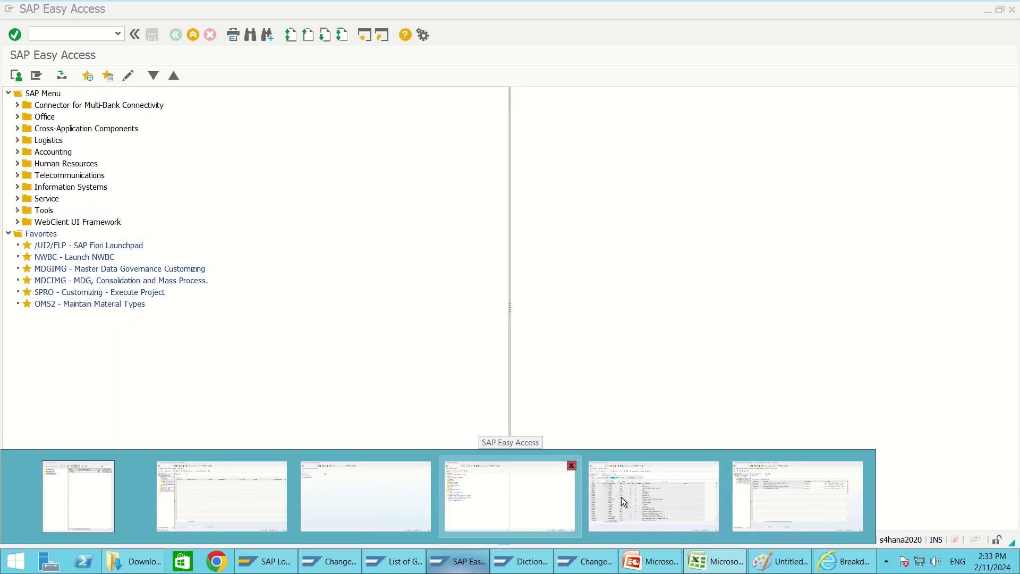
mouse_move(757, 498)
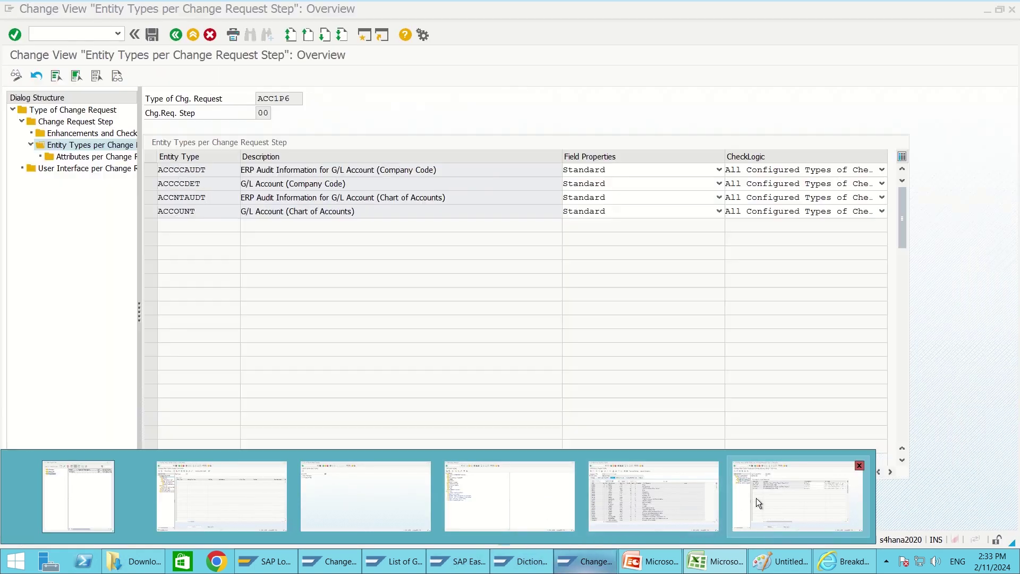
left_click(791, 499)
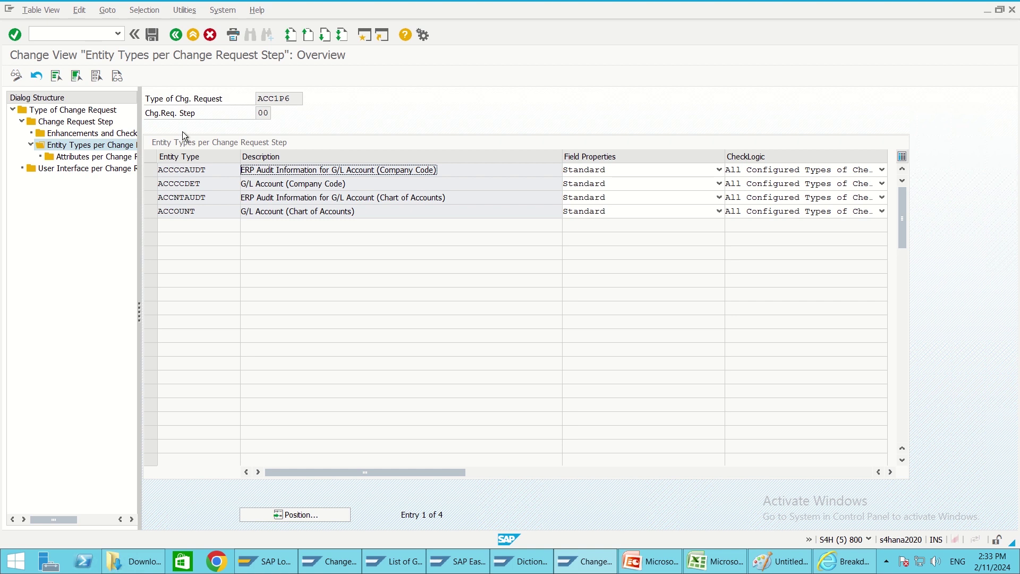
left_click(1012, 10)
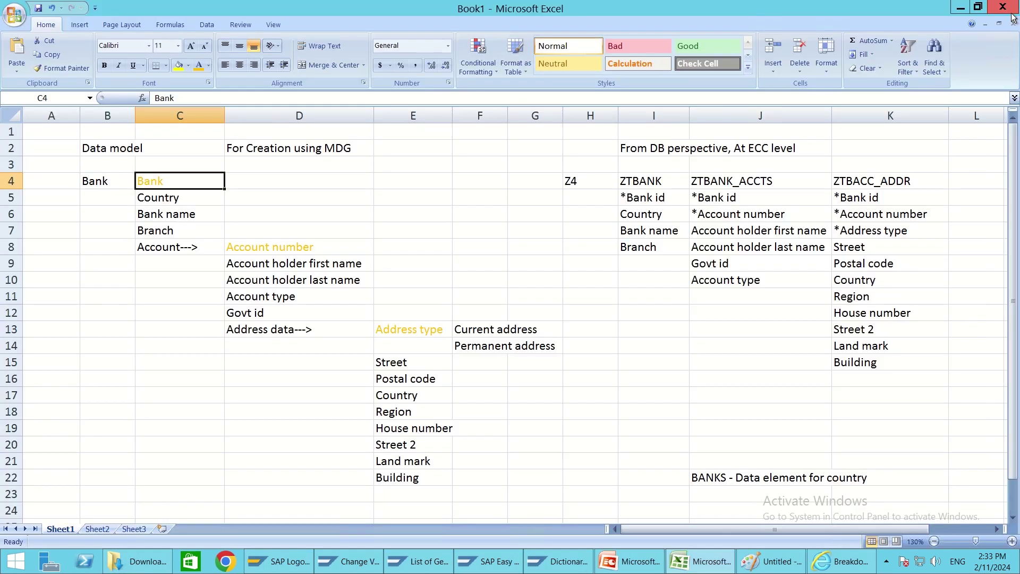
- In SAP data model Z4, create a new entity type BANK with storage type "Changeable via Change Request; Generated Database Tables"
left_click(564, 559)
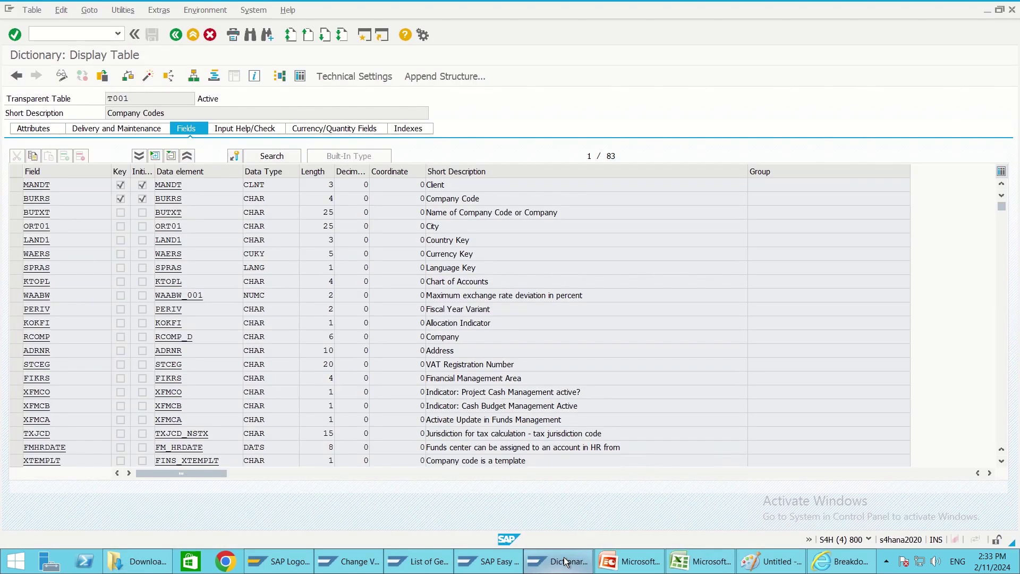
left_click(419, 561)
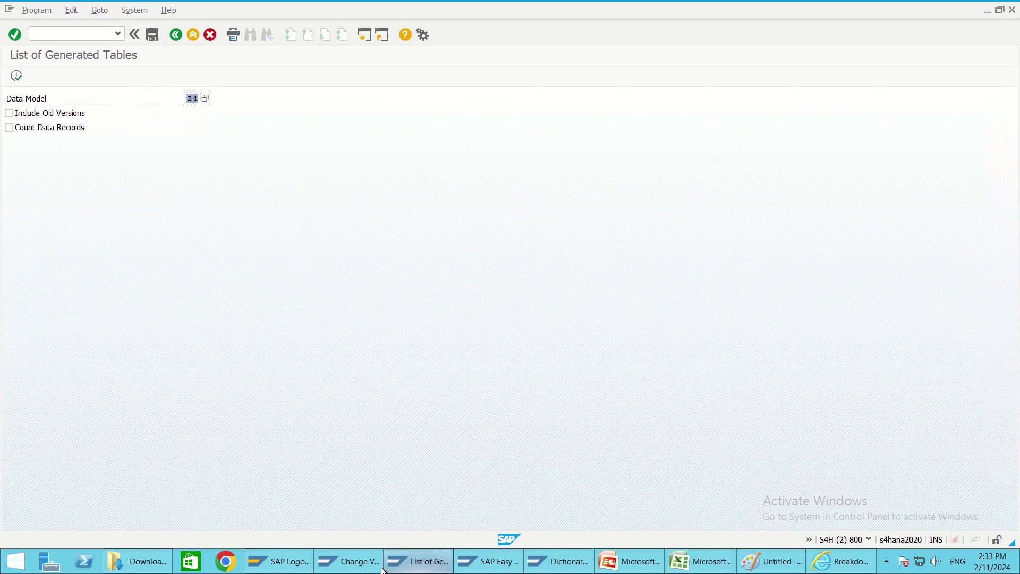
left_click(344, 563)
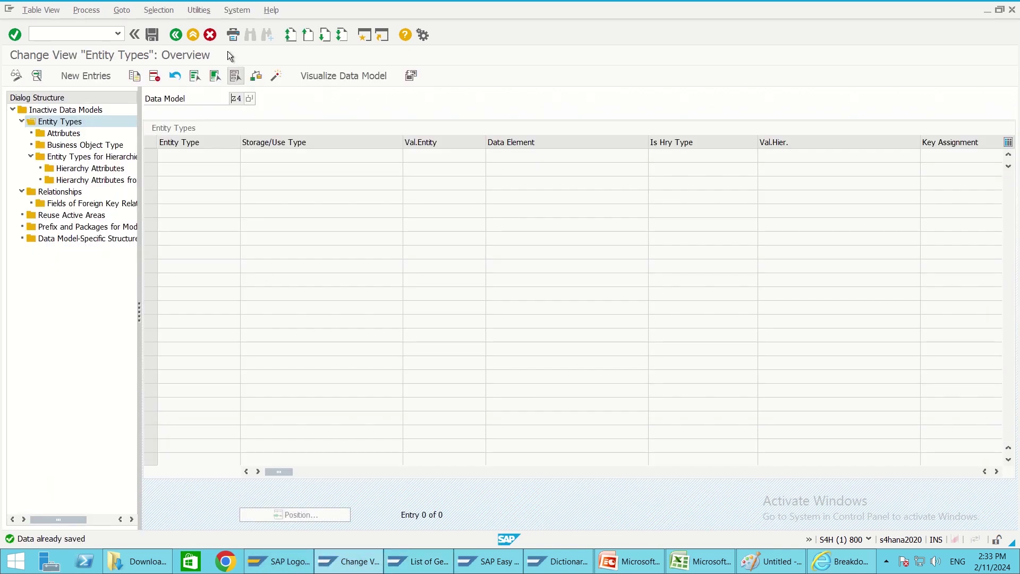
left_click(91, 75)
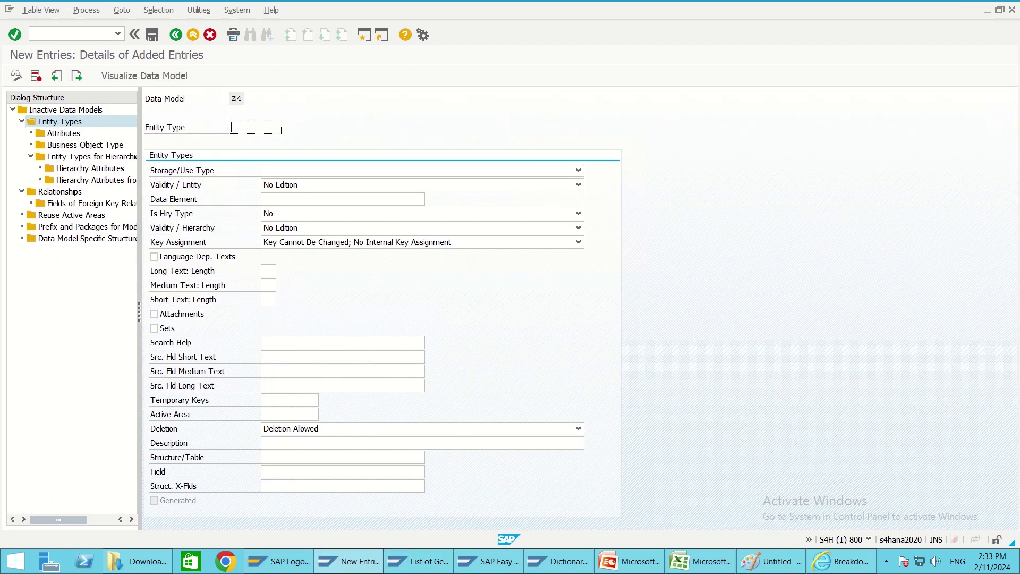
type("BANK")
left_click(296, 172)
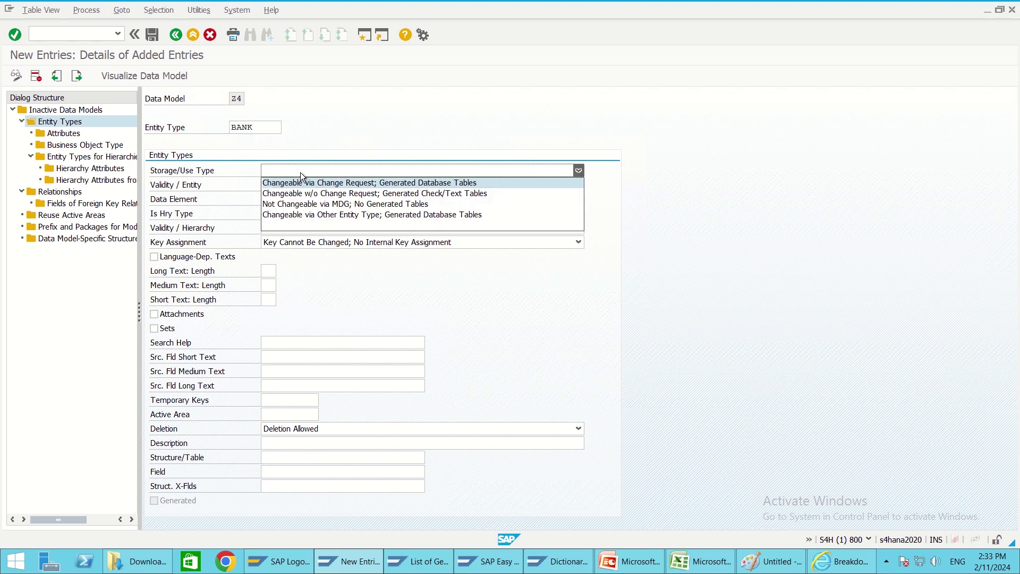
left_click(307, 183)
- Switch back to the Excel design and compare ZTBANK's Bank id key with the Bank entity and its Country and Bank name attributes
key("alt+Tab")
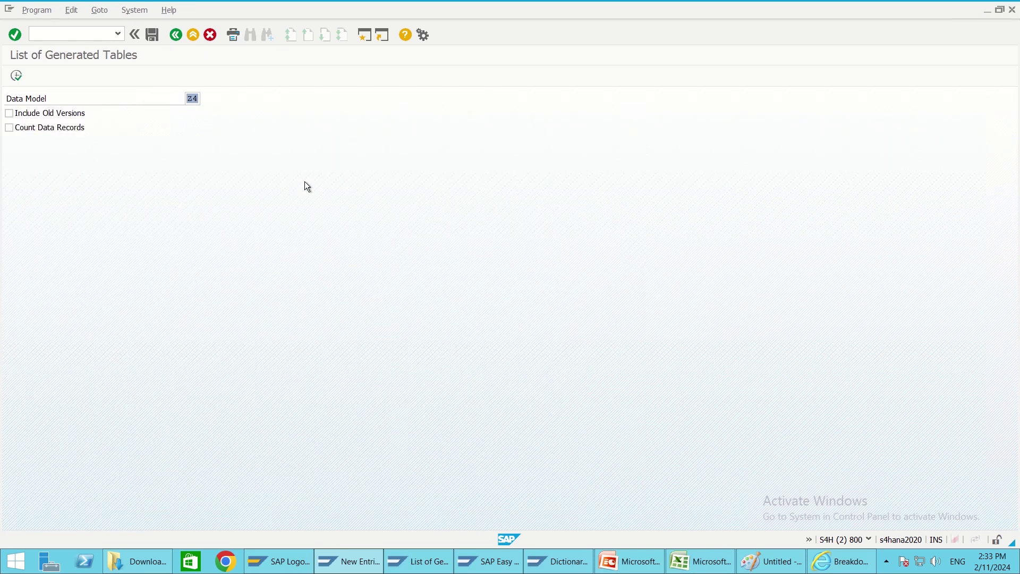
key("alt+Tab")
key("alt+Tab")
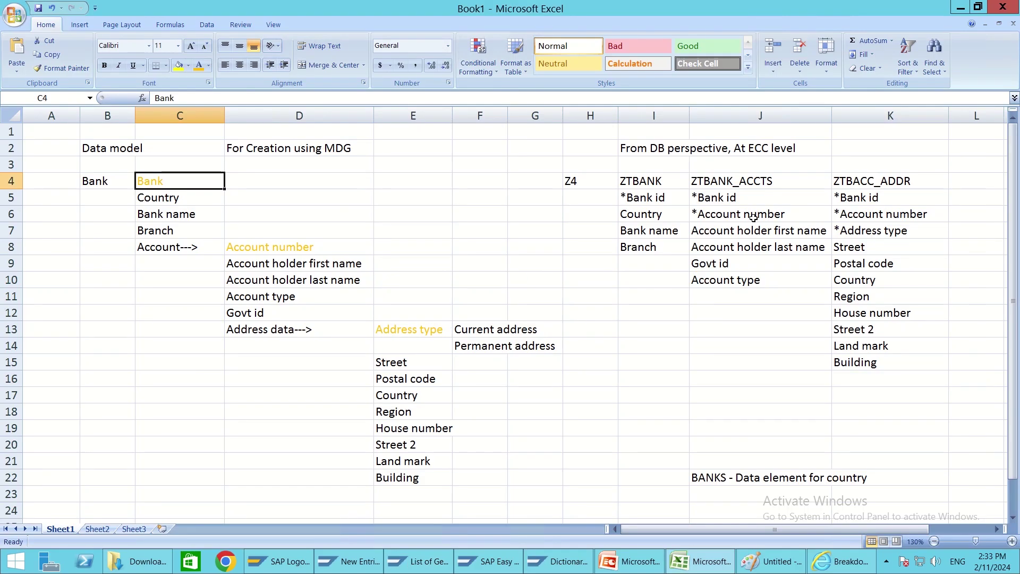
left_click(645, 184)
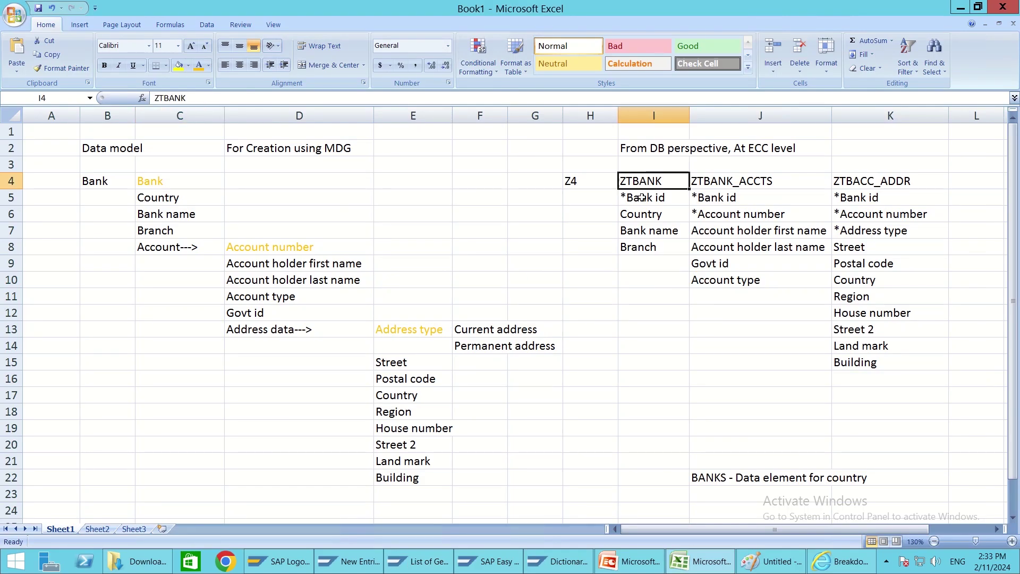
left_click(643, 197)
left_click(164, 187)
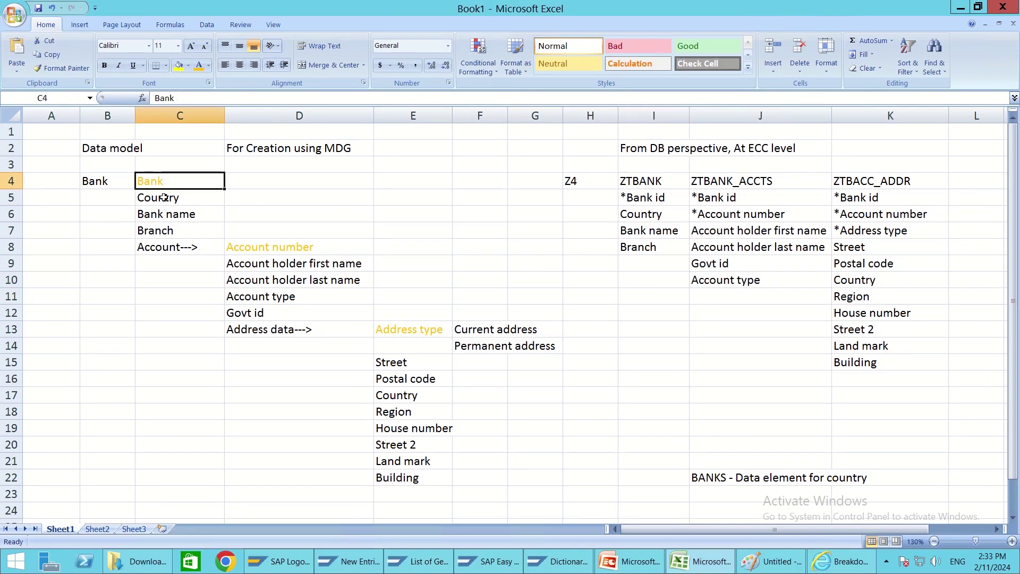
left_click(165, 199)
left_click(168, 216)
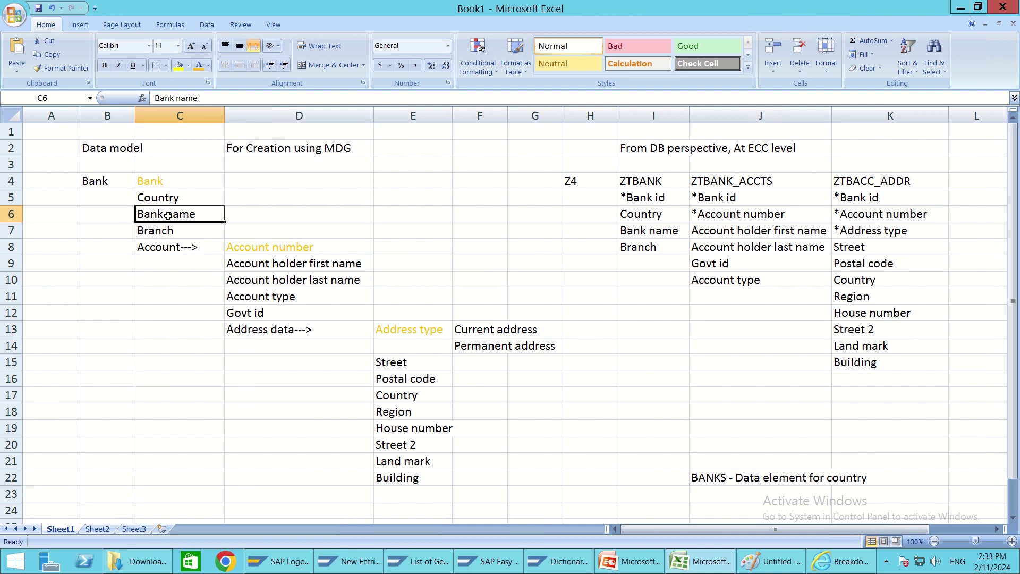
- Switch back to SAP and add attribute COUNTRY with data element BANKS to entity type BANK in data model Z4
key("alt+Tab")
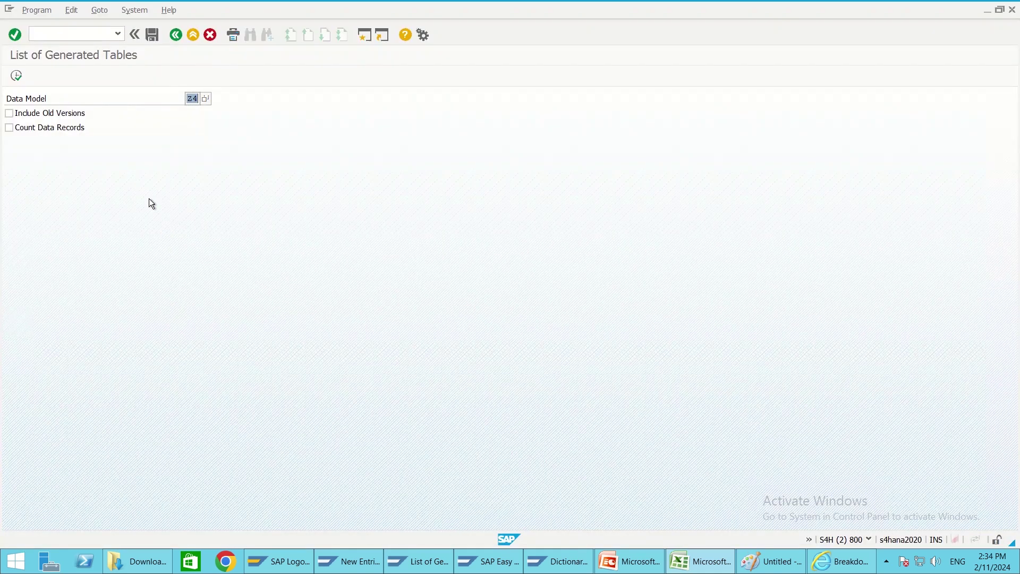
key("alt+Tab")
key("alt+Tab")
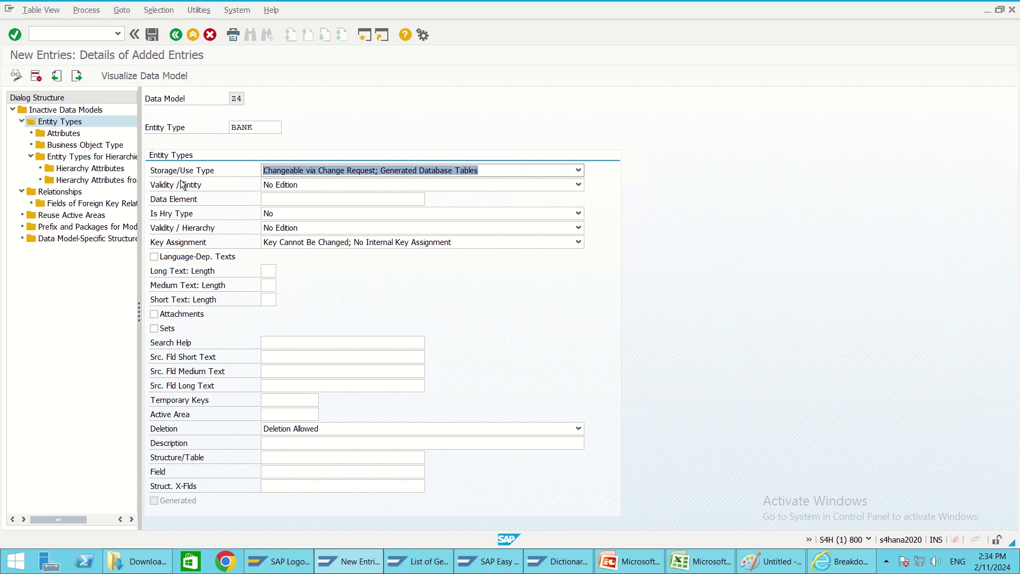
double_click(66, 137)
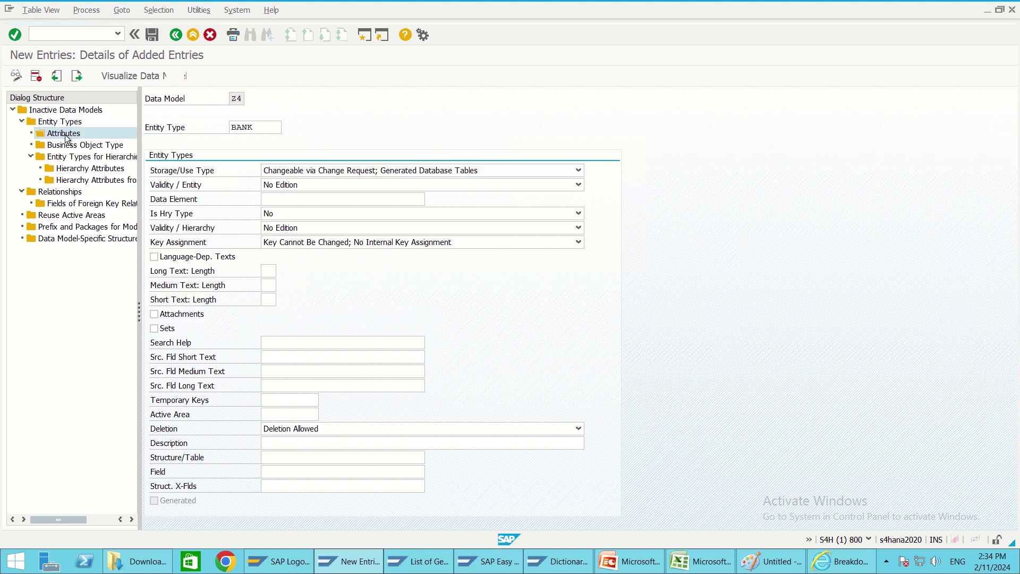
left_click(66, 76)
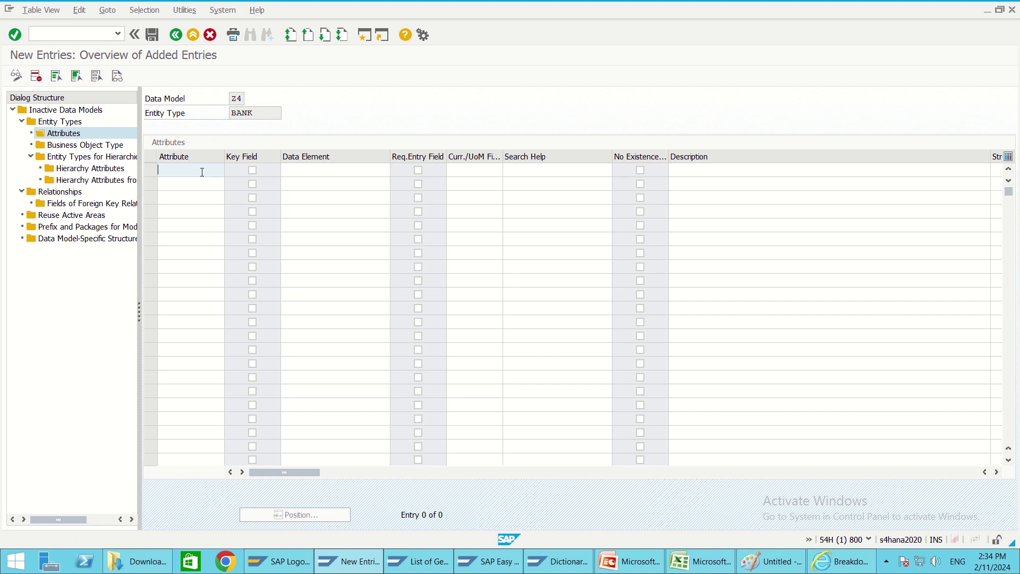
type("COUN")
key("Tab")
key("Tab")
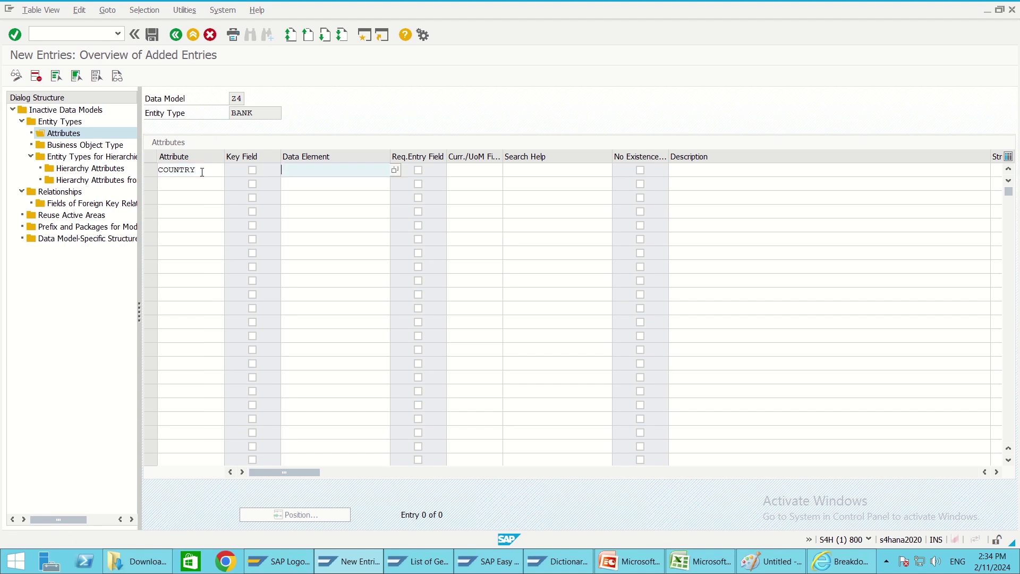
type("BANKS")
key("Return")
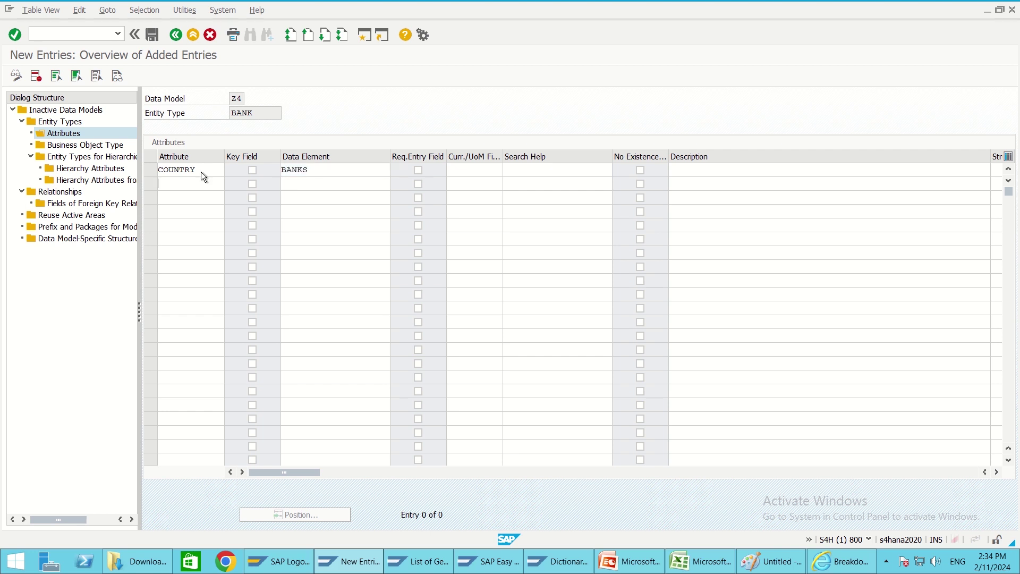
- Check the next field in the Excel design, then add attribute BANKNAME with data element CHAR40 to entity type BANK
key("alt+Tab")
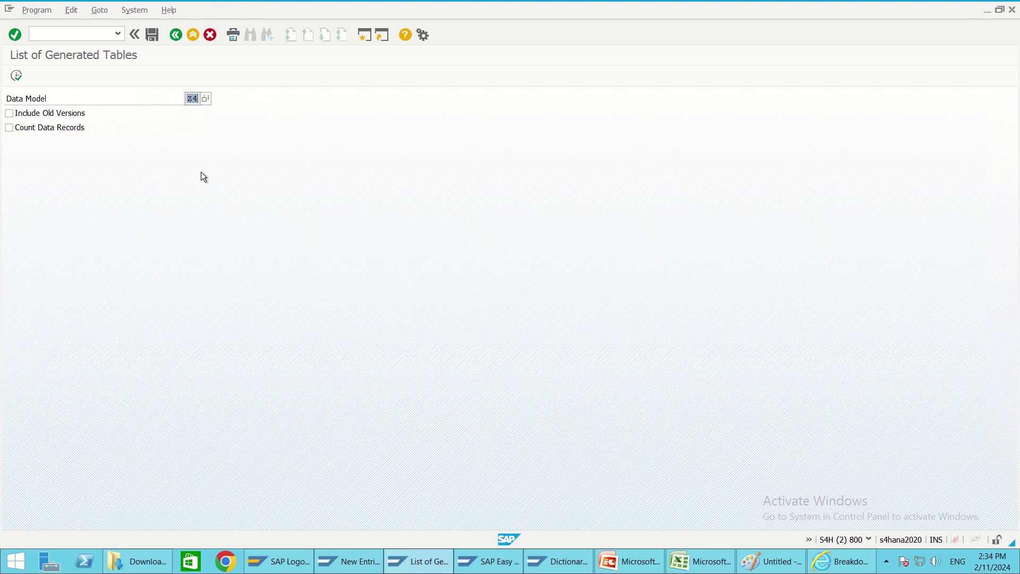
key("alt+Tab")
key("alt+Tab")
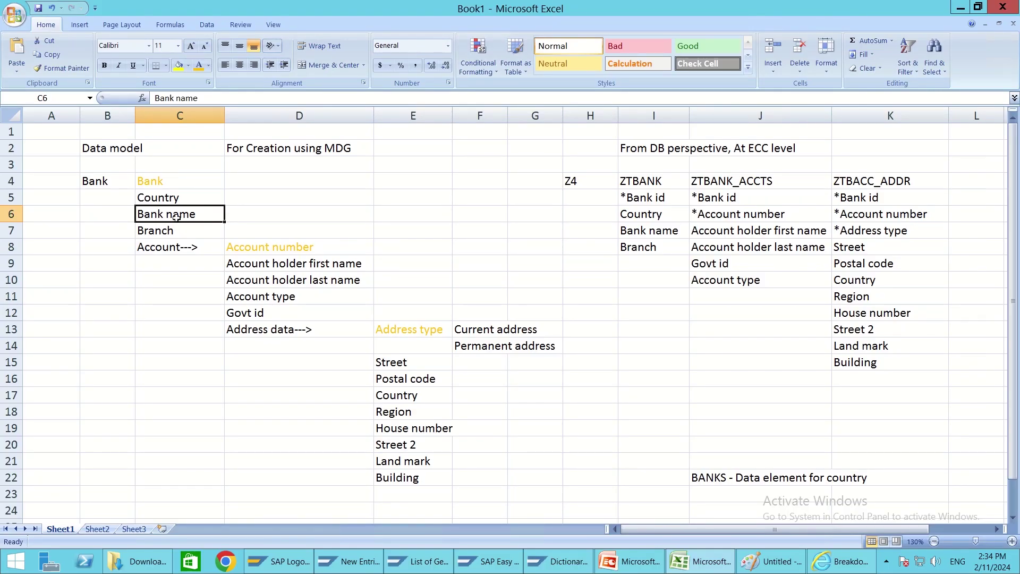
key("alt+Tab")
key("alt+Tab")
key("alt+Tab")
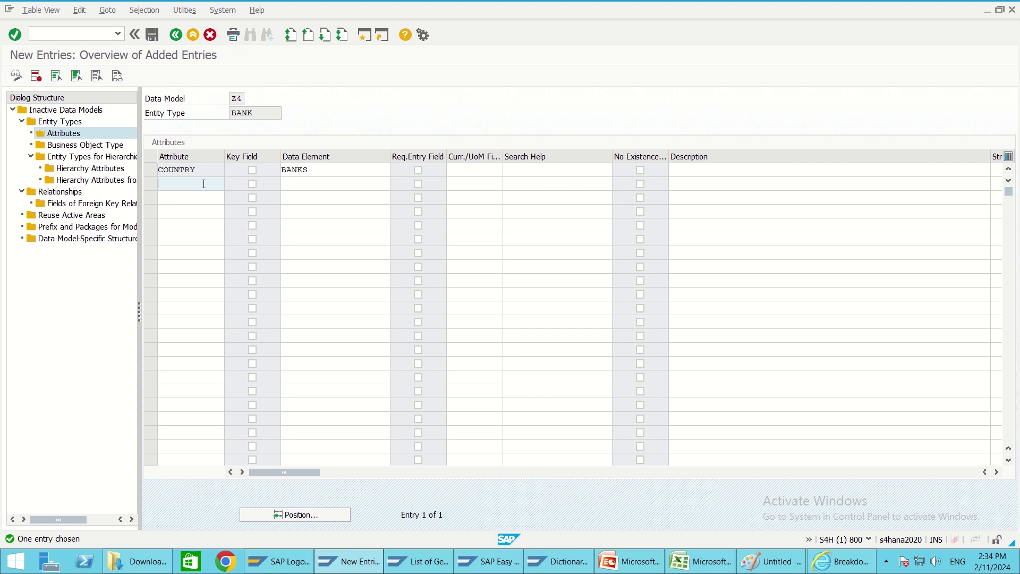
type("BANKNAME")
left_click(304, 181)
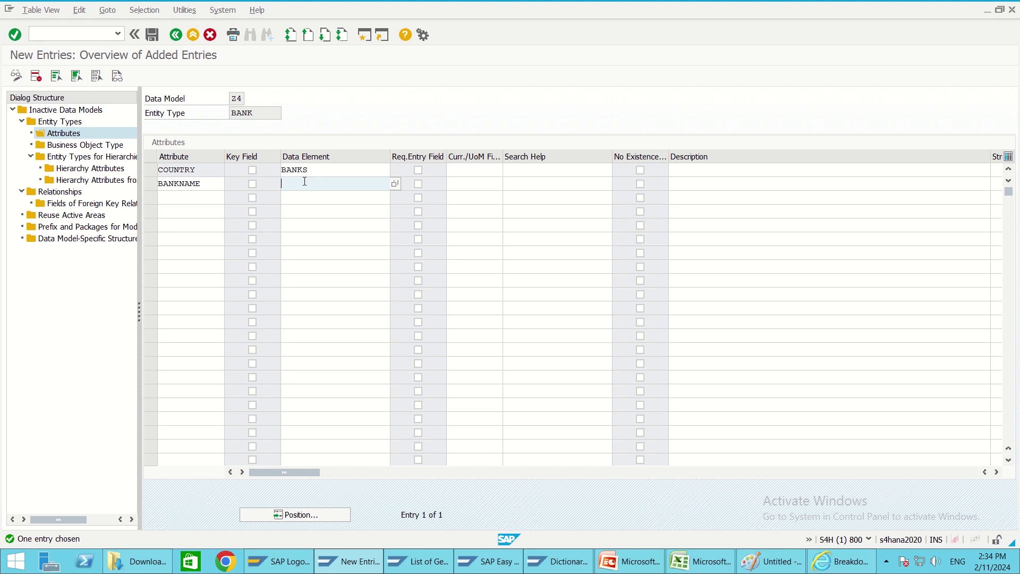
type("CHAR")
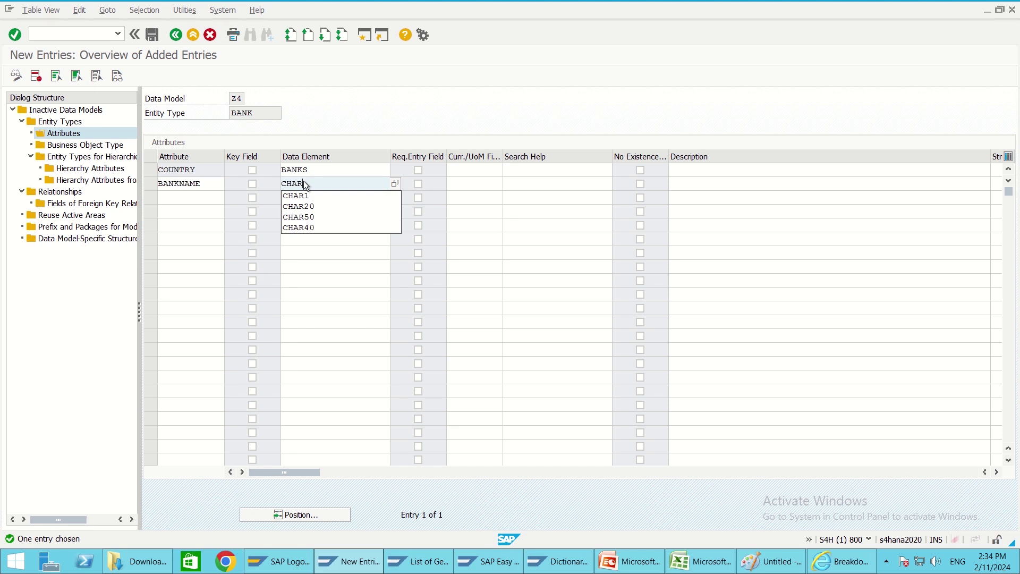
type("40")
key("Return")
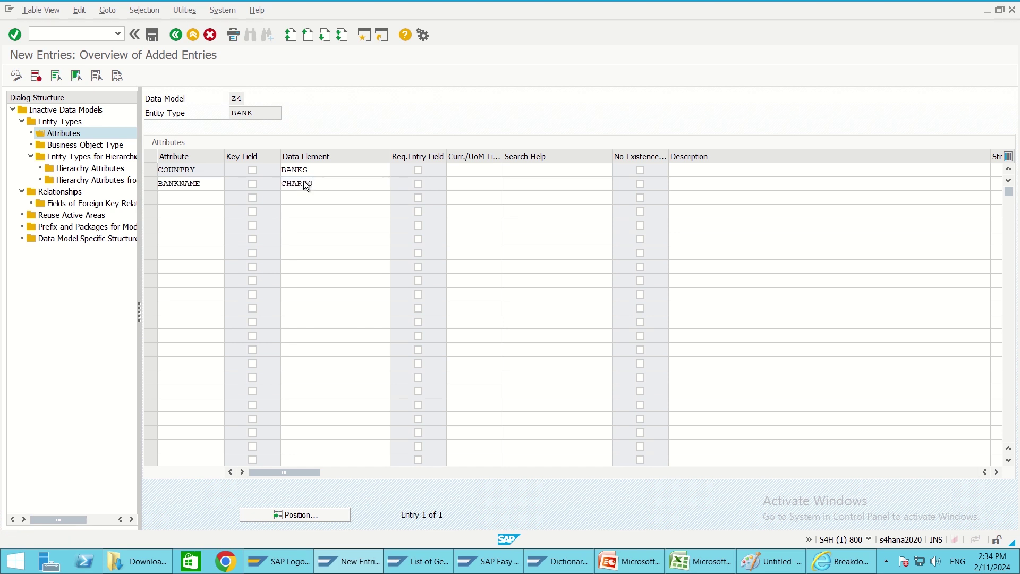
- Consult the Excel design for the remaining field and add attribute BRANCH with data element CHAR30 to entity type BANK
key("alt+Tab")
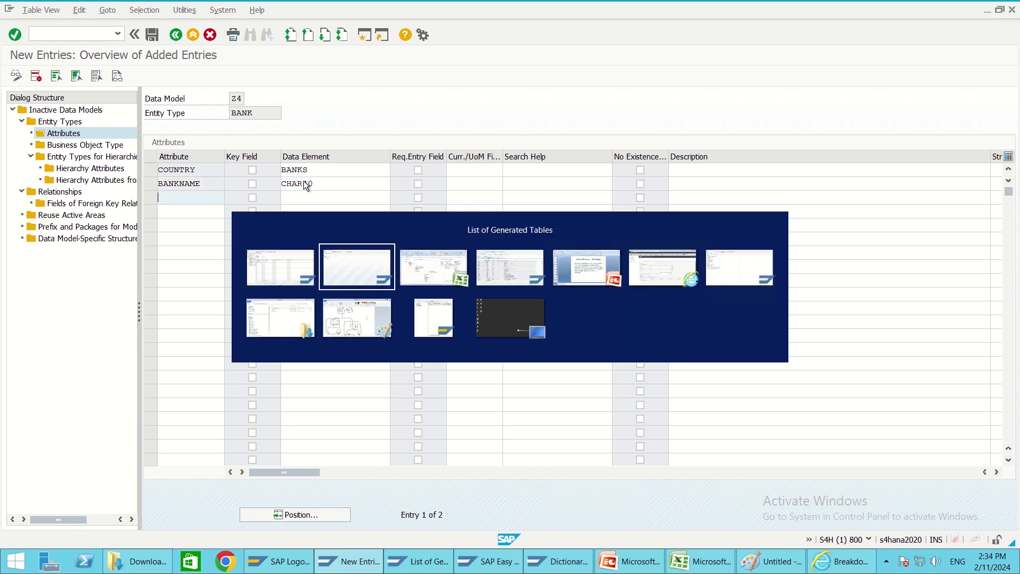
key("alt+Tab")
key("alt+Tab")
key("alt+Tab")
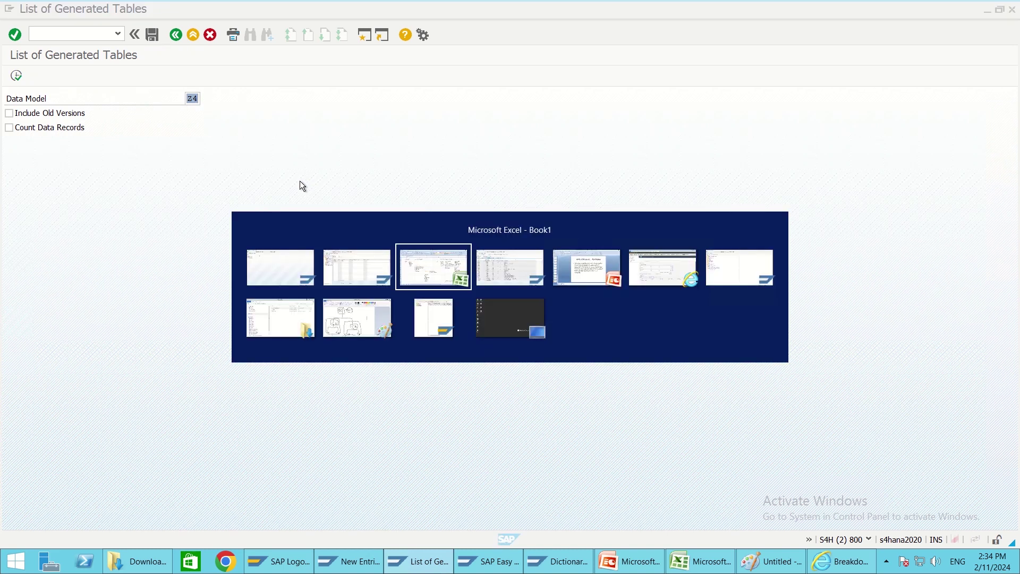
key("alt+shift+Tab")
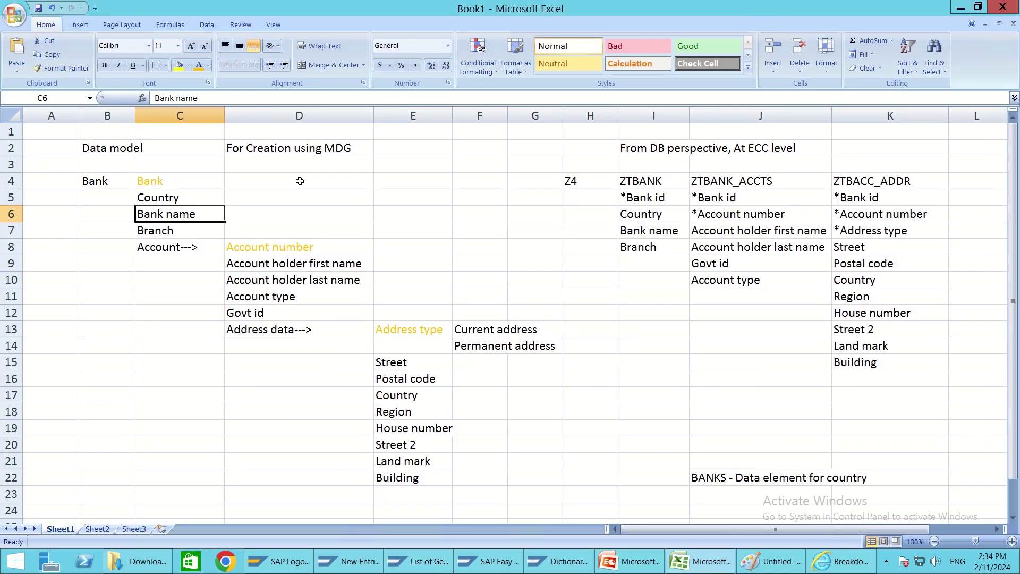
key("alt+Tab")
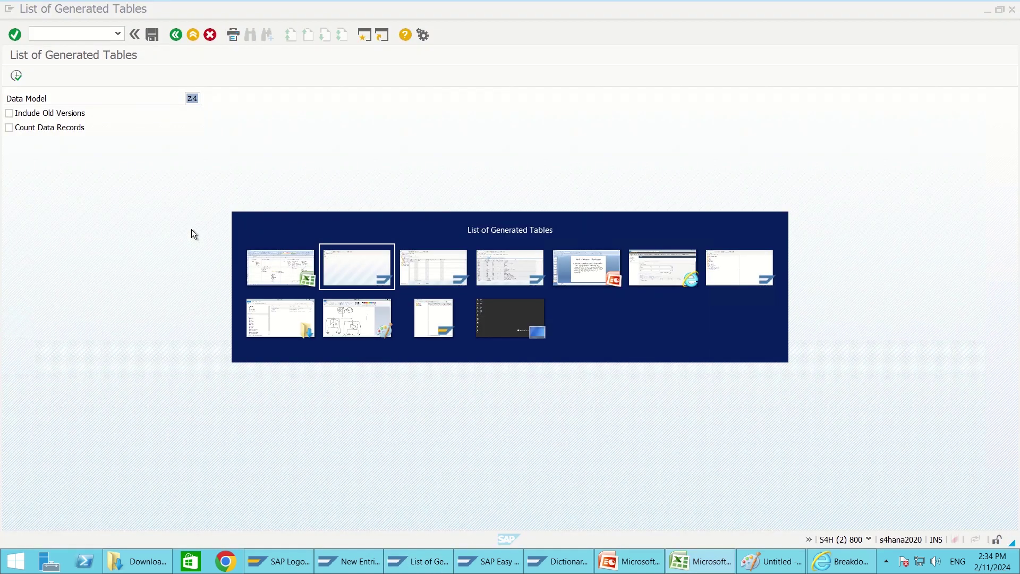
key("alt+Tab")
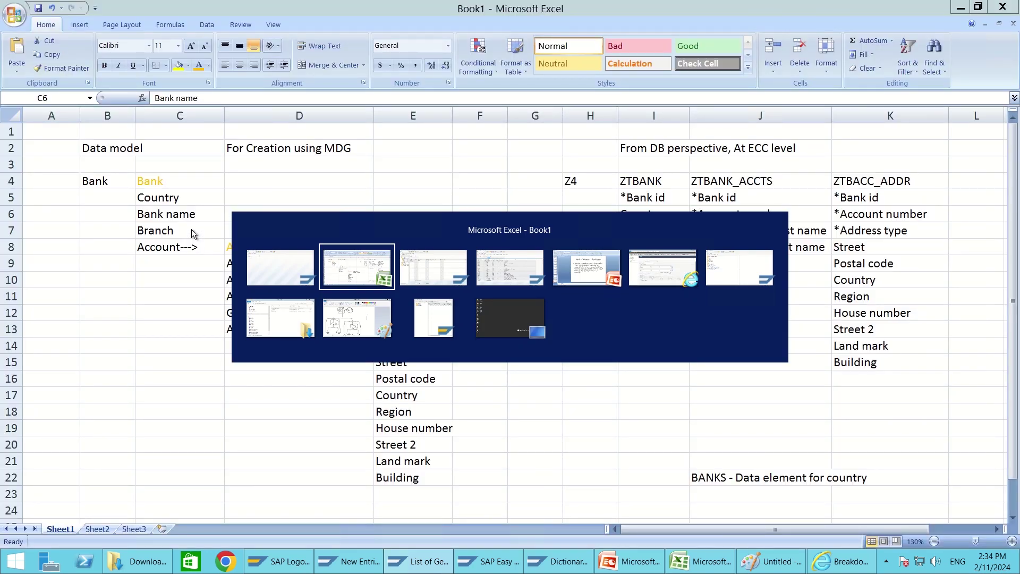
key("alt+Tab")
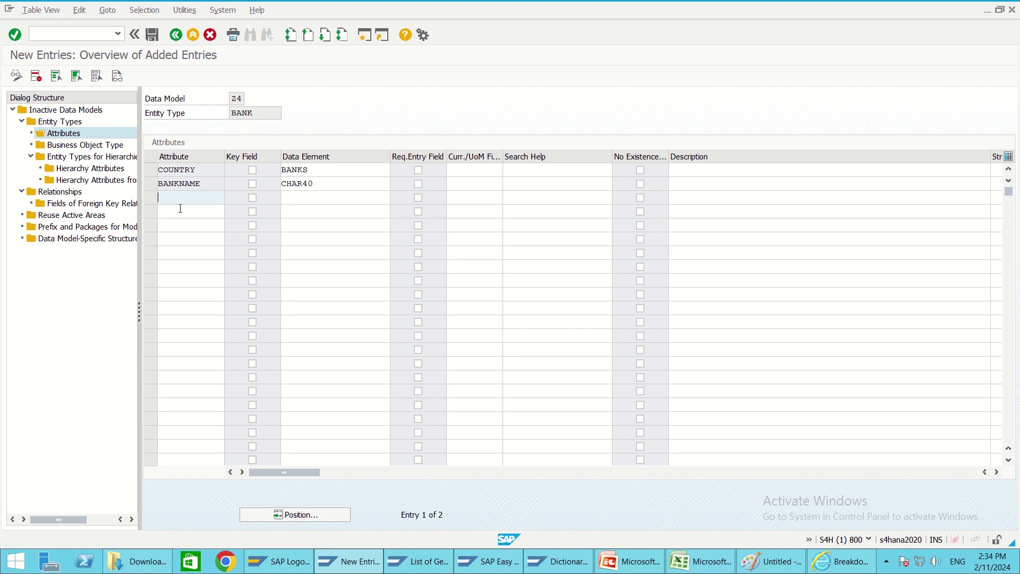
type("BRANCH")
left_click(310, 198)
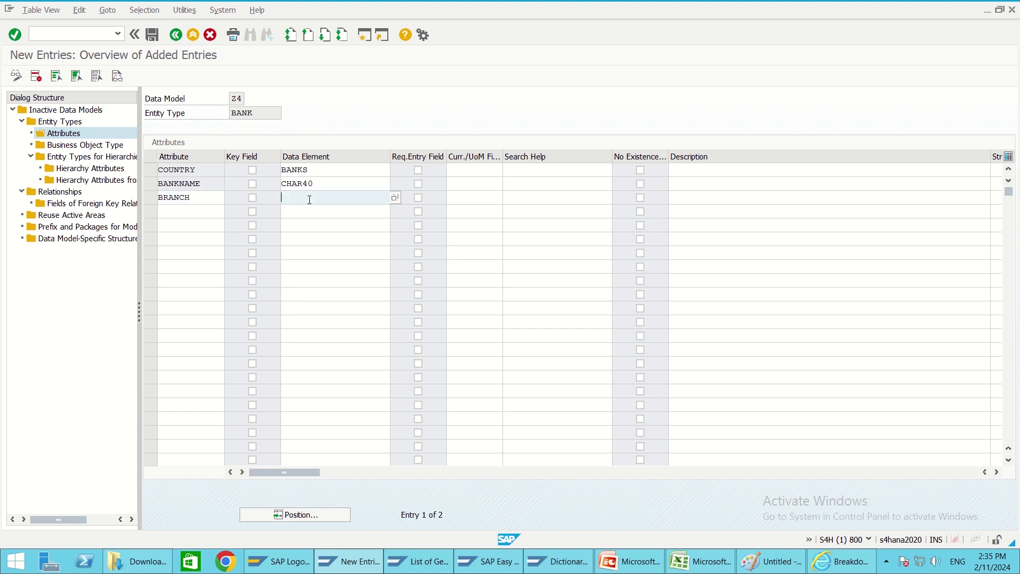
type("CH")
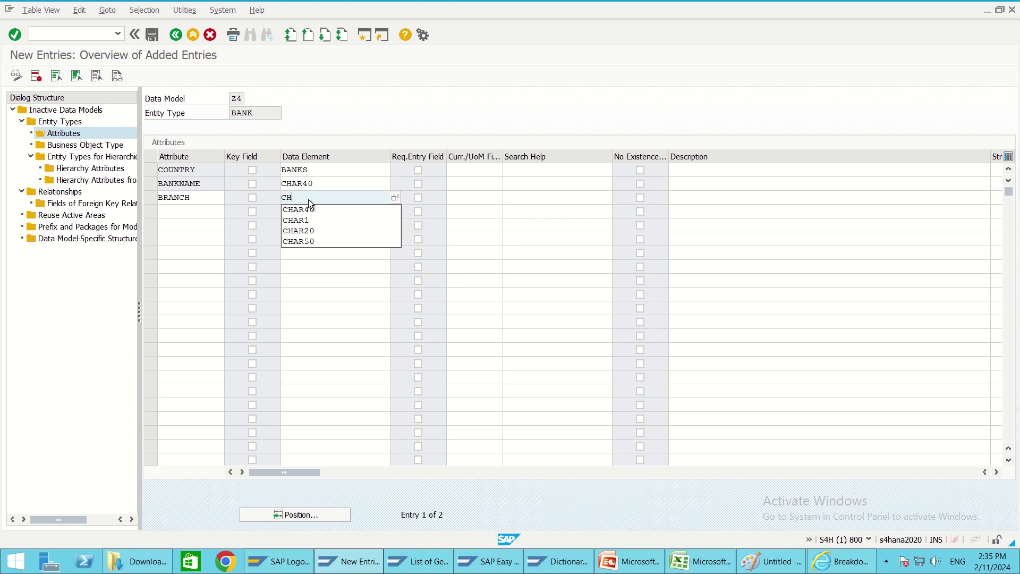
type("AR30")
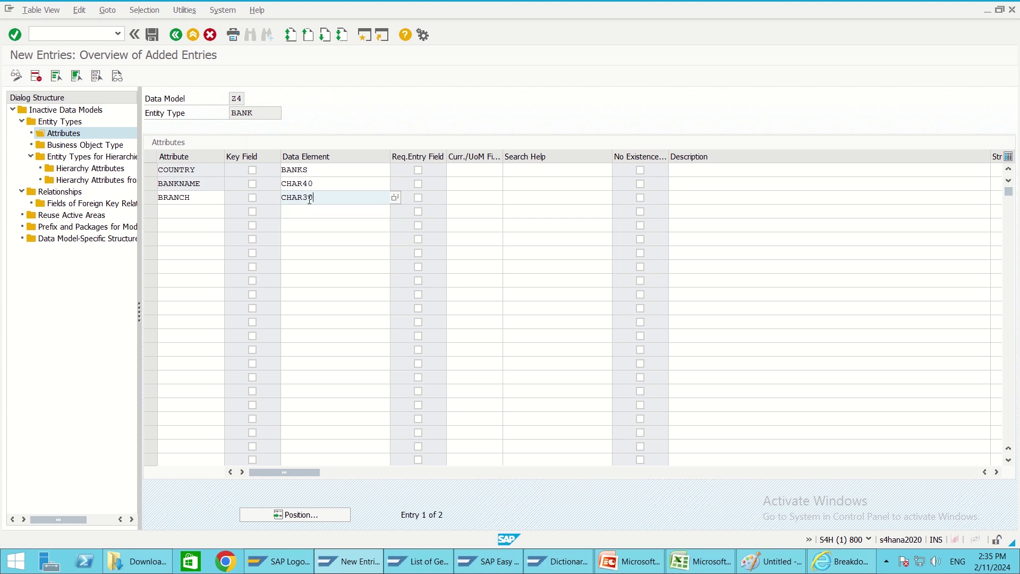
key("Return")
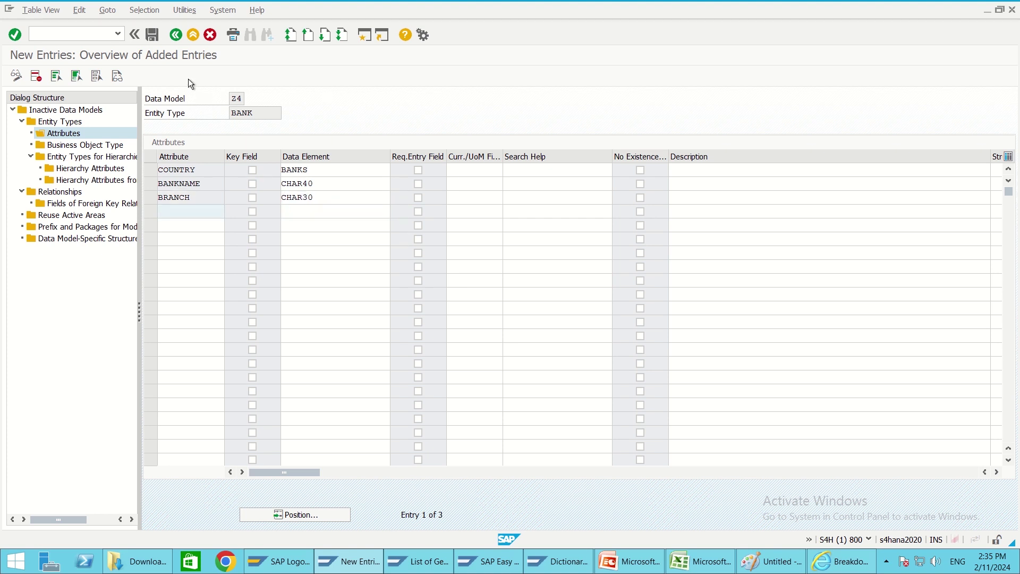
- Save the new BANK attributes despite the issued messages and return to the attribute overview
left_click(153, 35)
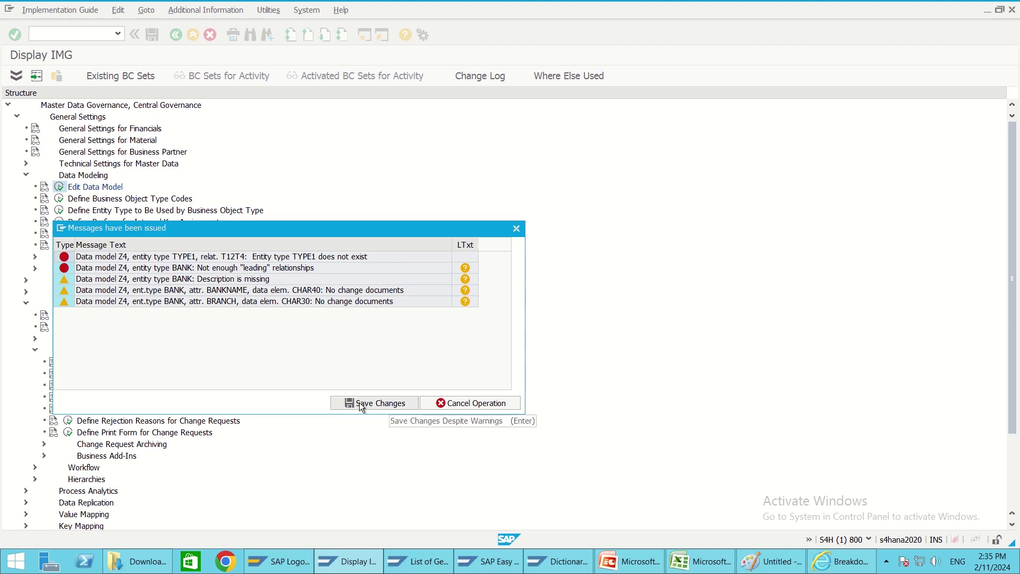
left_click(359, 403)
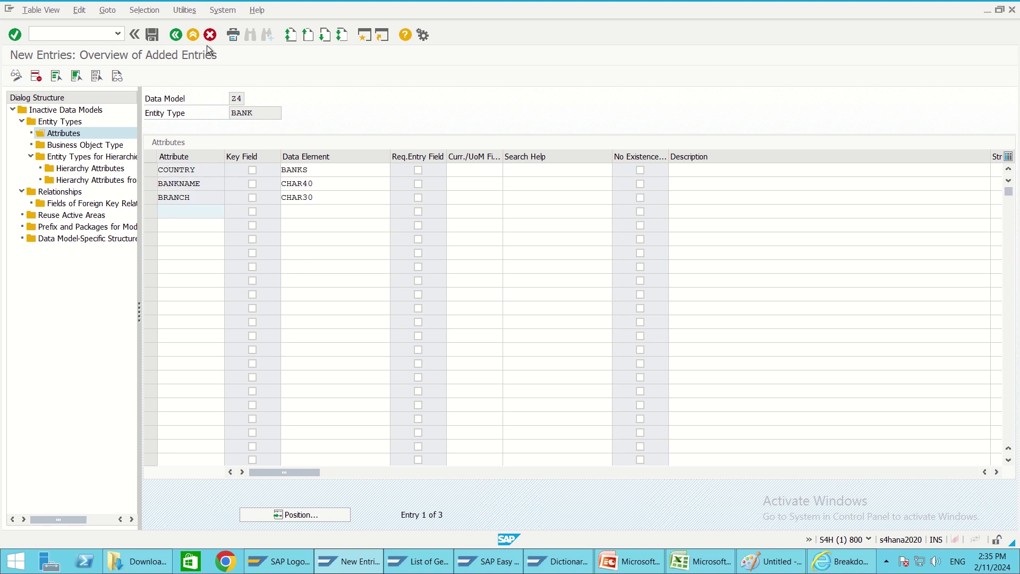
left_click(176, 35)
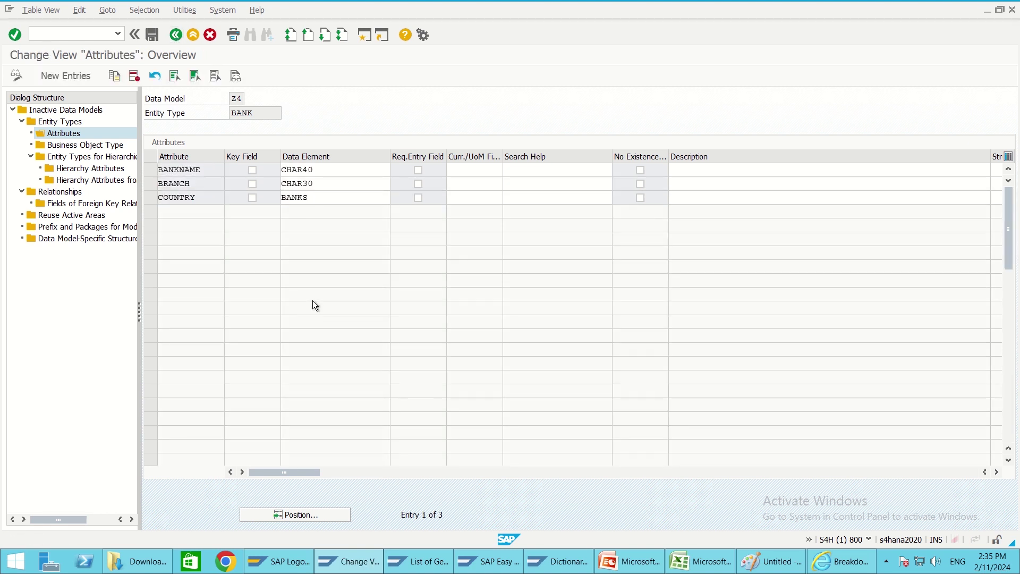
- Delete the leading relationship from TYPE1 to TYPE4 in data model Z4 and save the changes
double_click(60, 192)
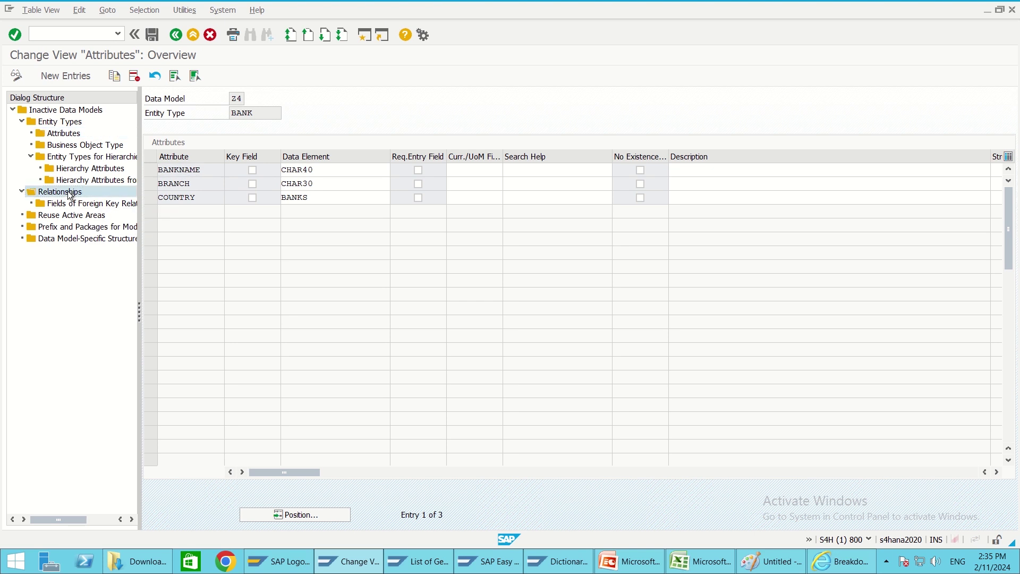
left_click(151, 155)
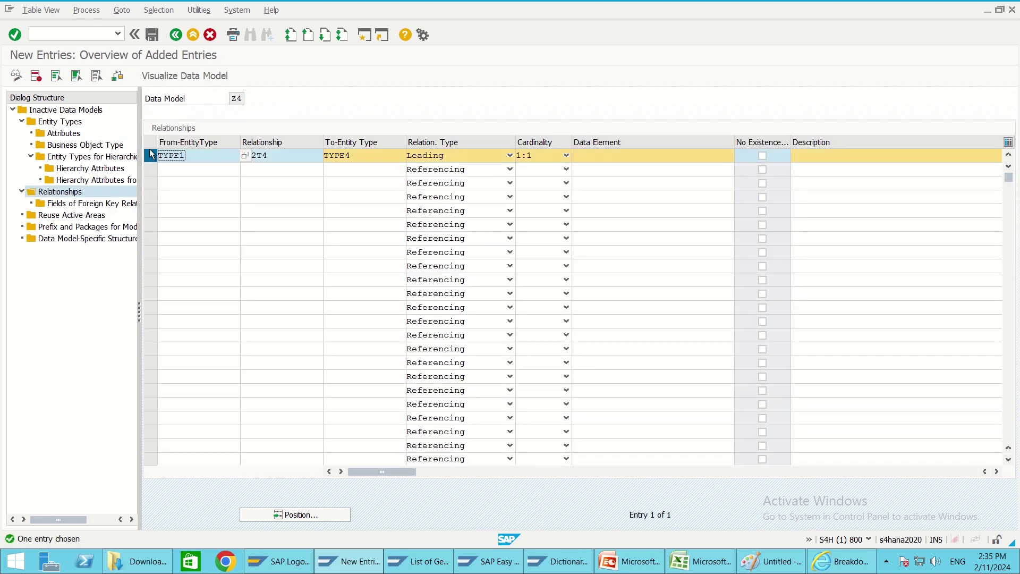
left_click(35, 76)
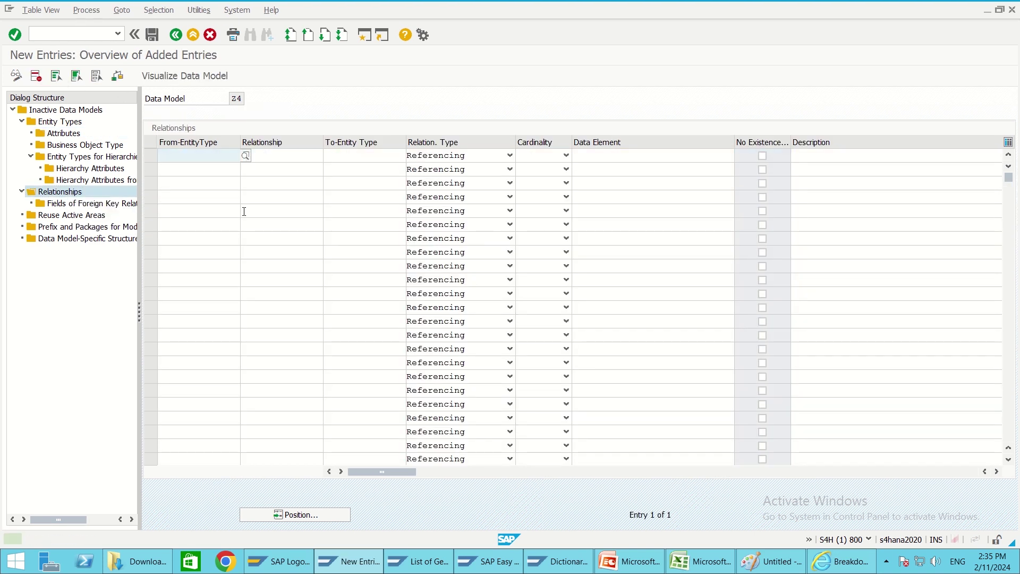
left_click(153, 35)
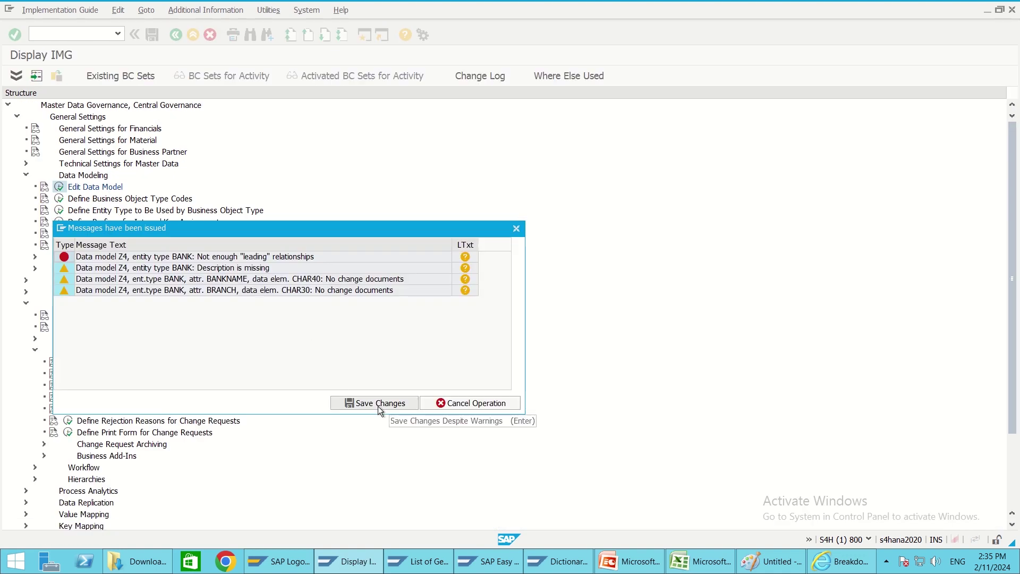
left_click(378, 404)
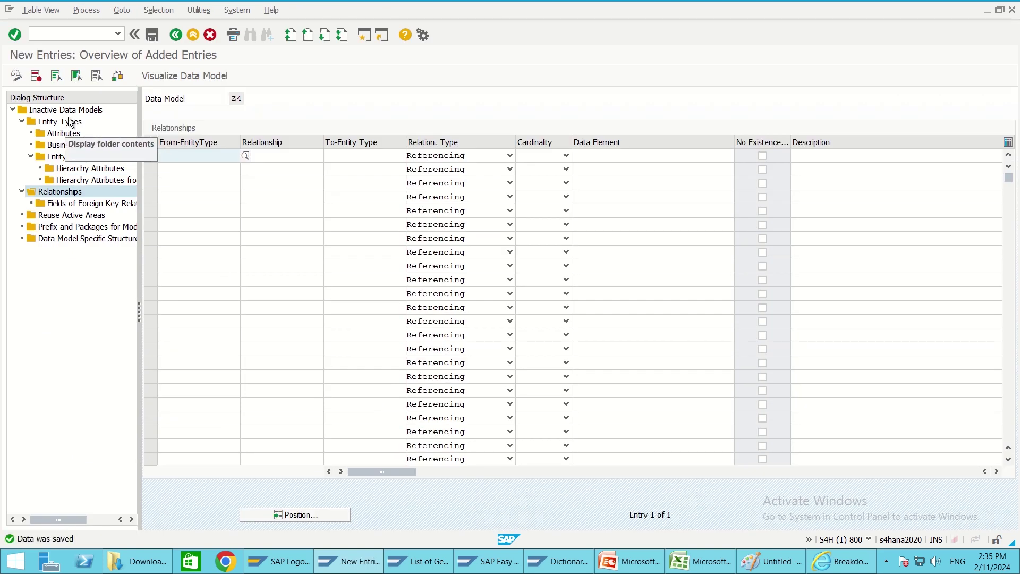
- Review the details and attributes of entity type BANK, then visualize data model Z4 and examine its BANK node
double_click(71, 123)
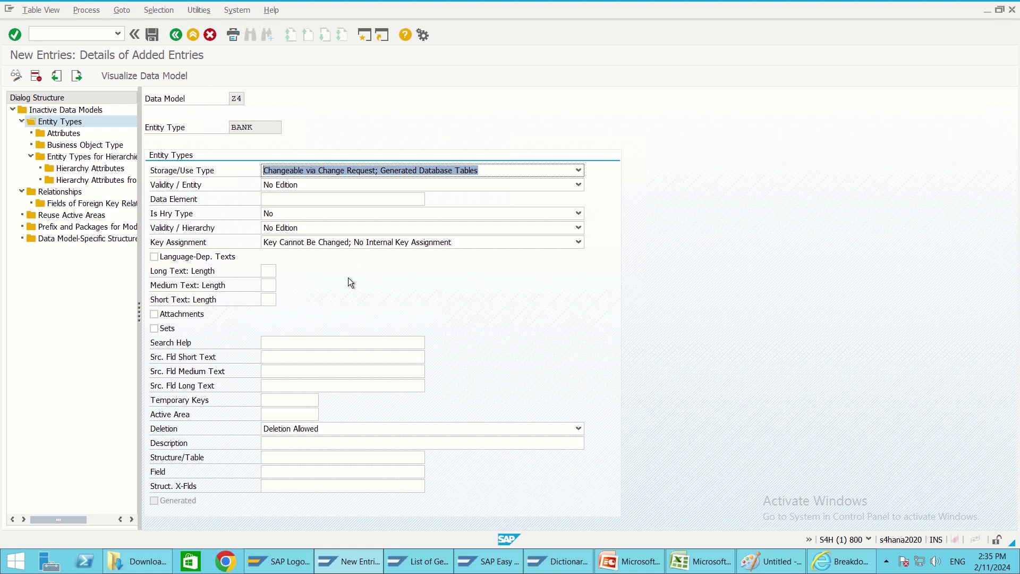
left_click(64, 134)
double_click(63, 133)
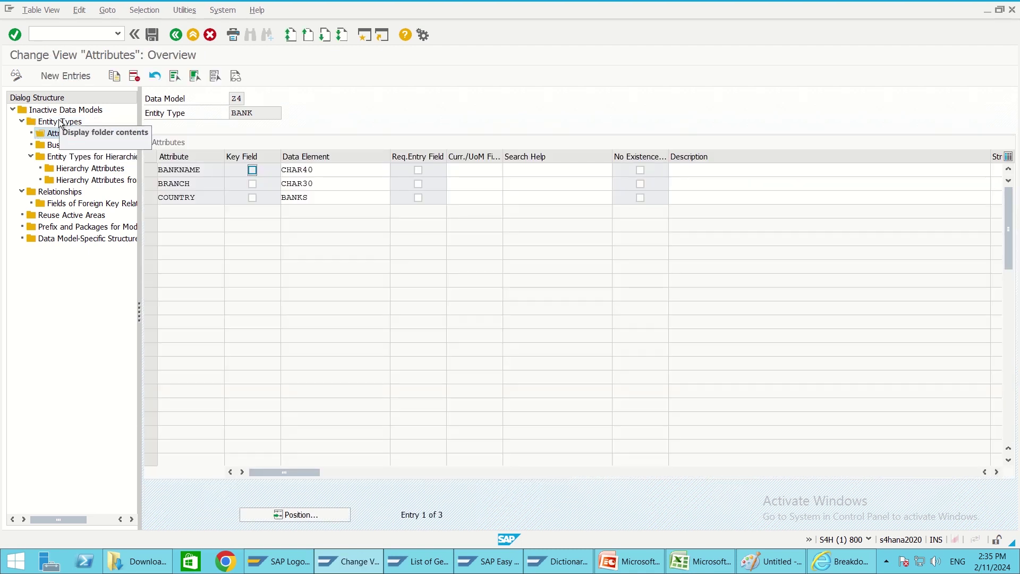
double_click(59, 124)
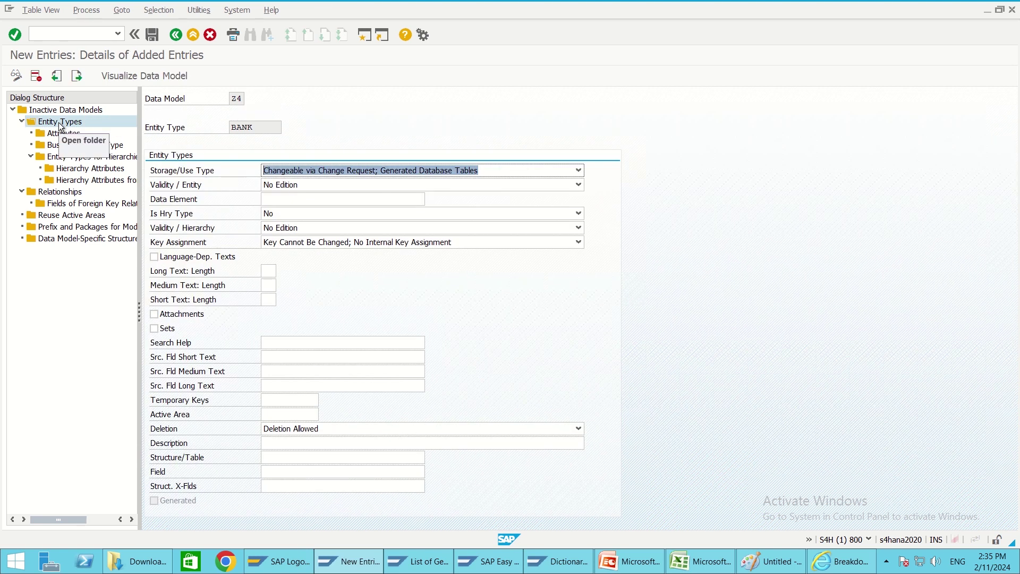
left_click(140, 76)
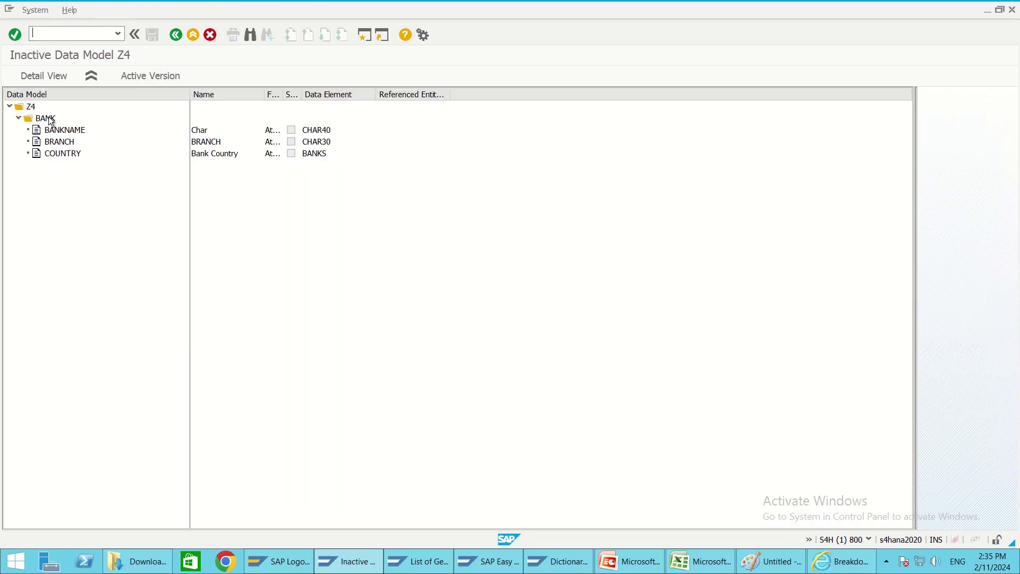
left_click(51, 121)
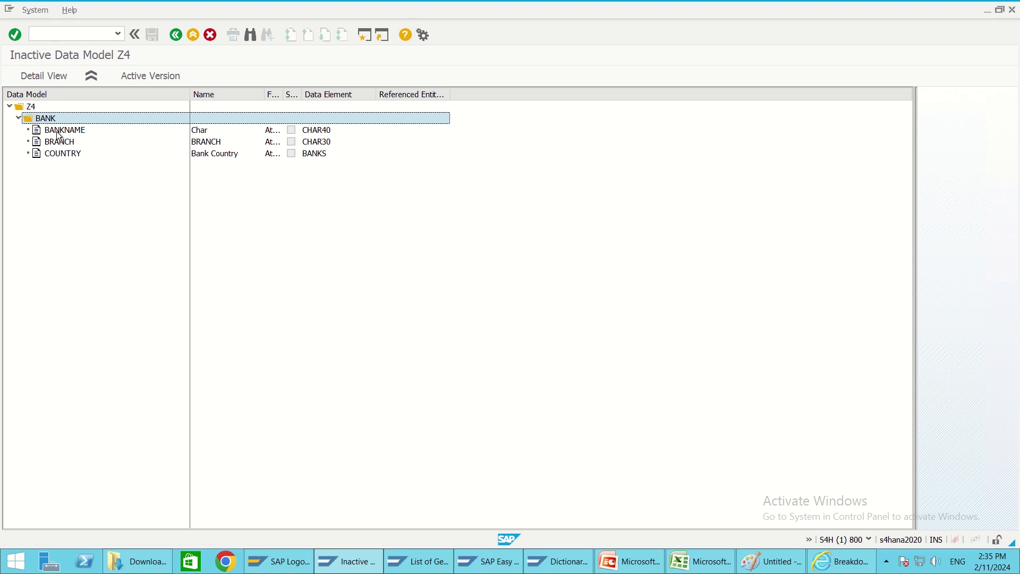
- Examine the attributes BANKNAME, BRANCH and COUNTRY under entity type BANK in the model visualization
left_click(56, 131)
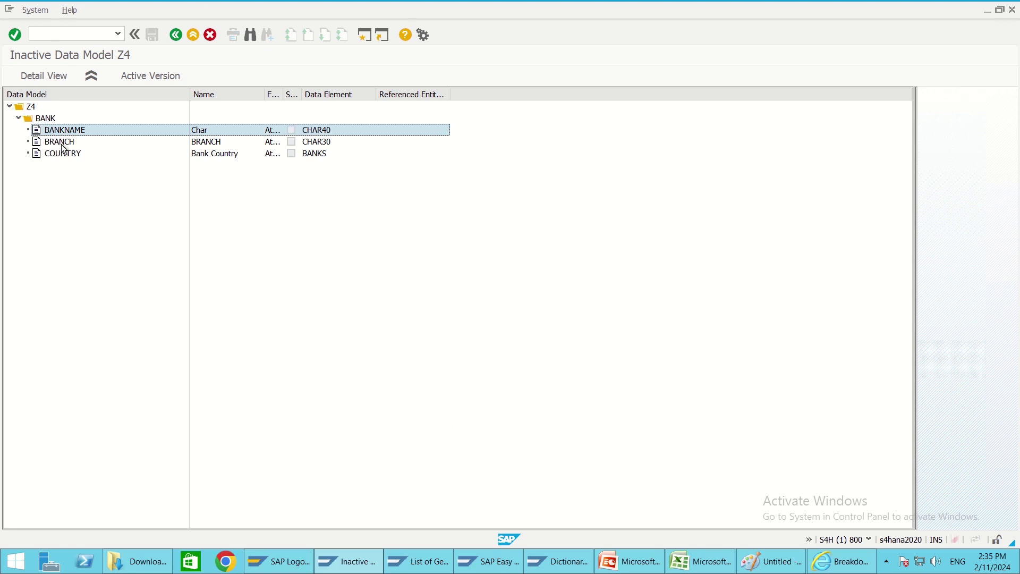
left_click(63, 144)
left_click(64, 156)
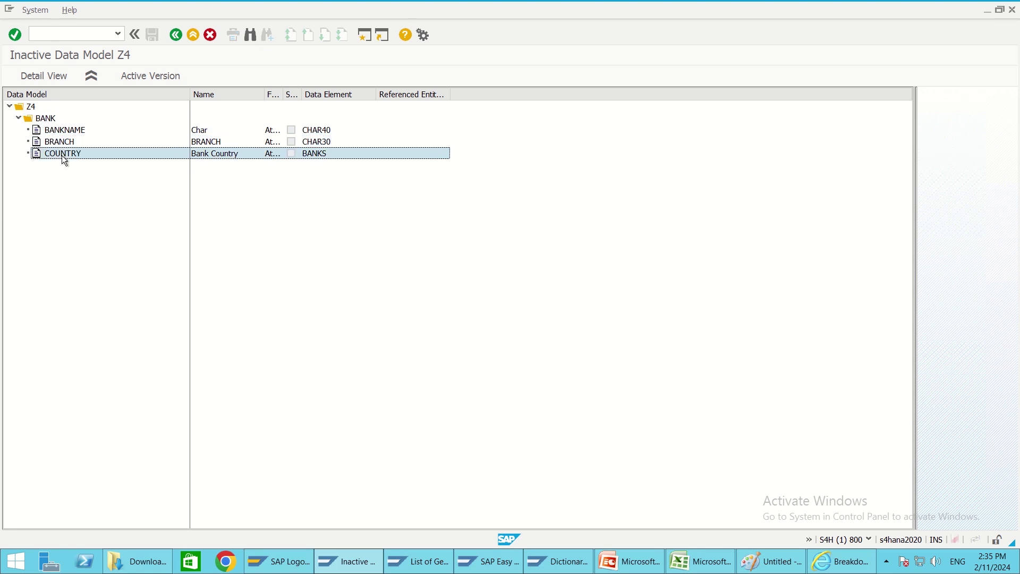
key("alt+Tab")
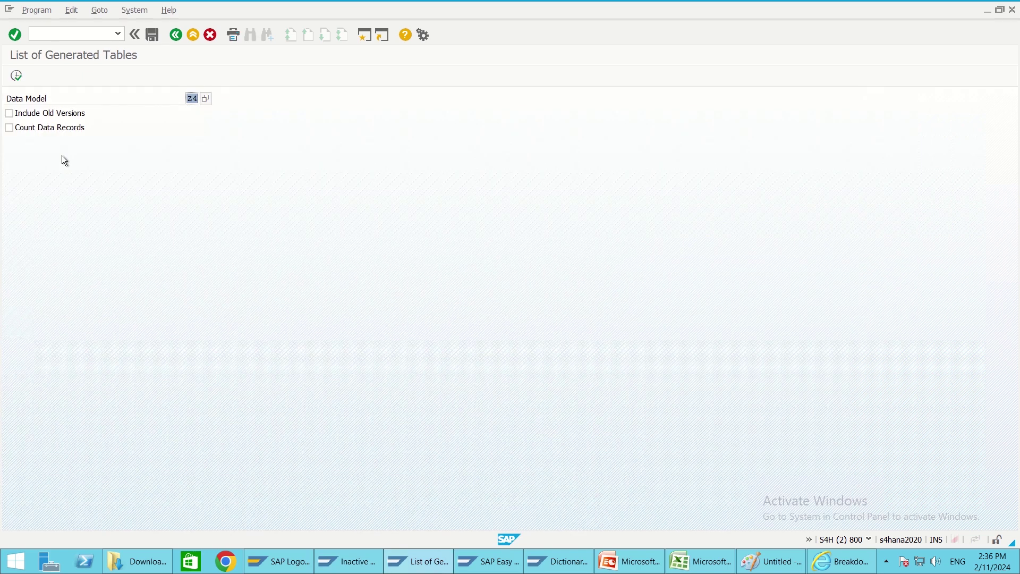
key("alt+Tab")
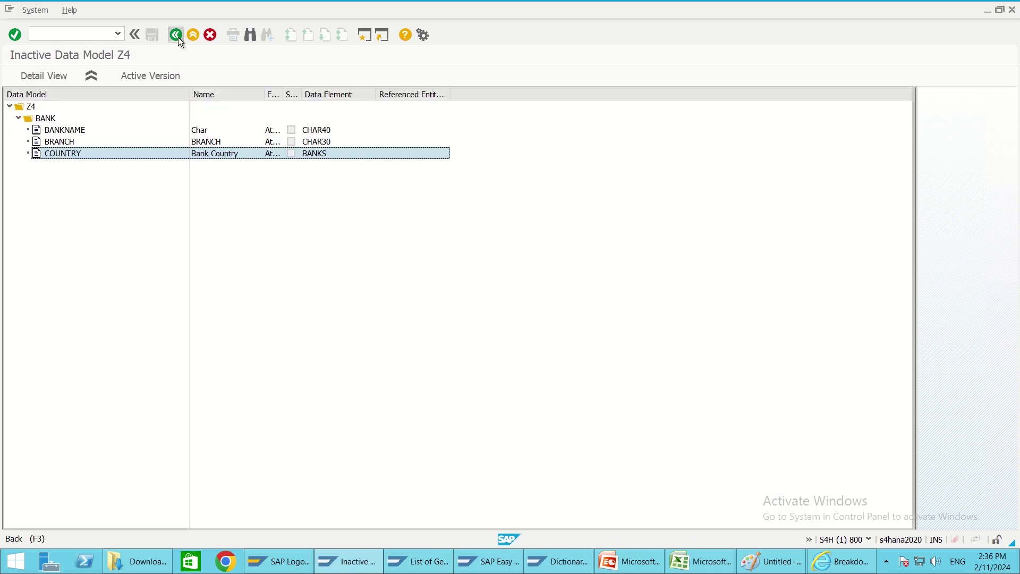
- Set the data element of entity type BANK to NUM10 and save the changes despite the issued messages
left_click(176, 35)
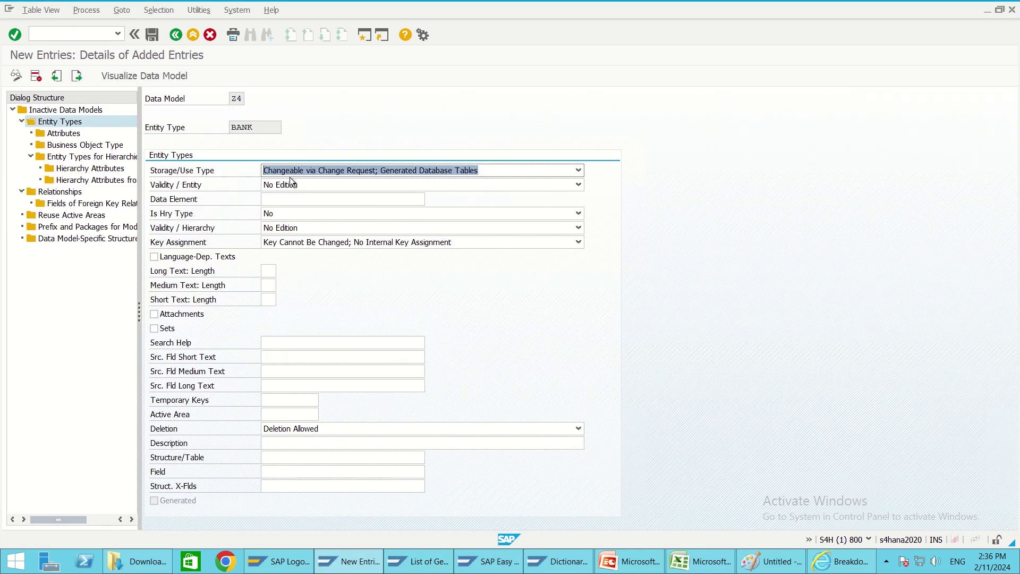
left_click(292, 198)
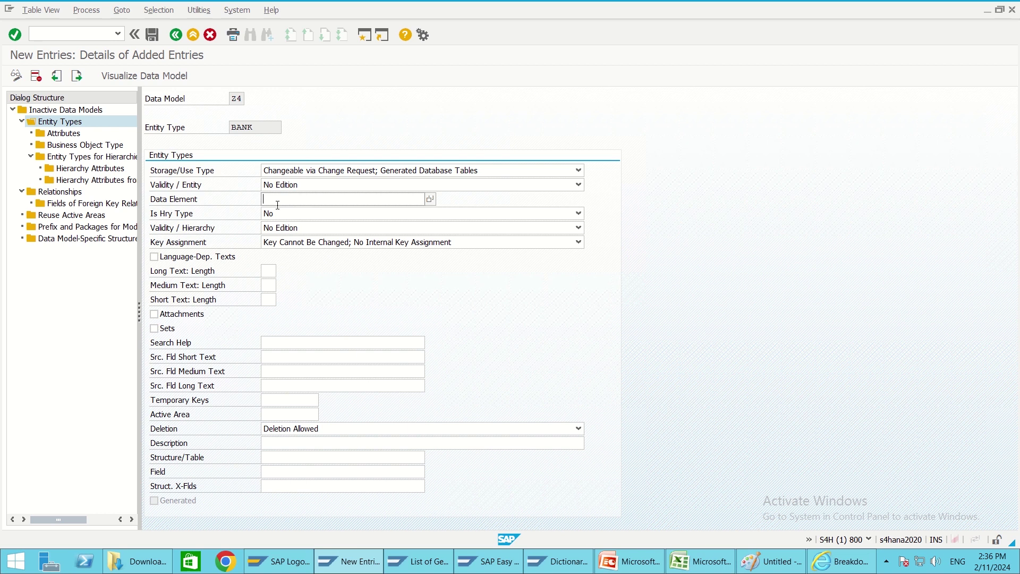
type("CHAR")
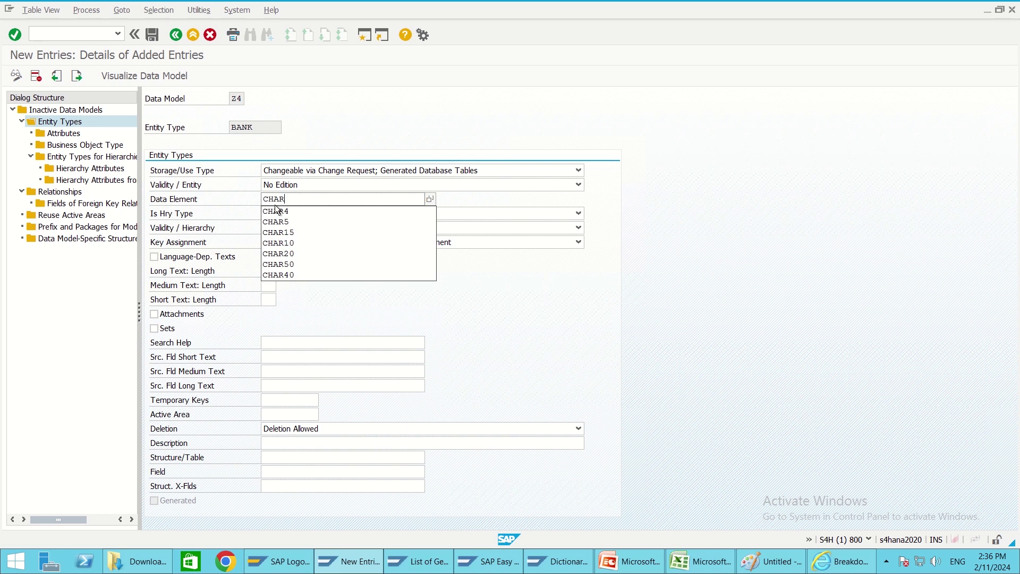
key("BackSpace")
key("BackSpace")
key("BackSpace")
key("BackSpace")
type("NUM")
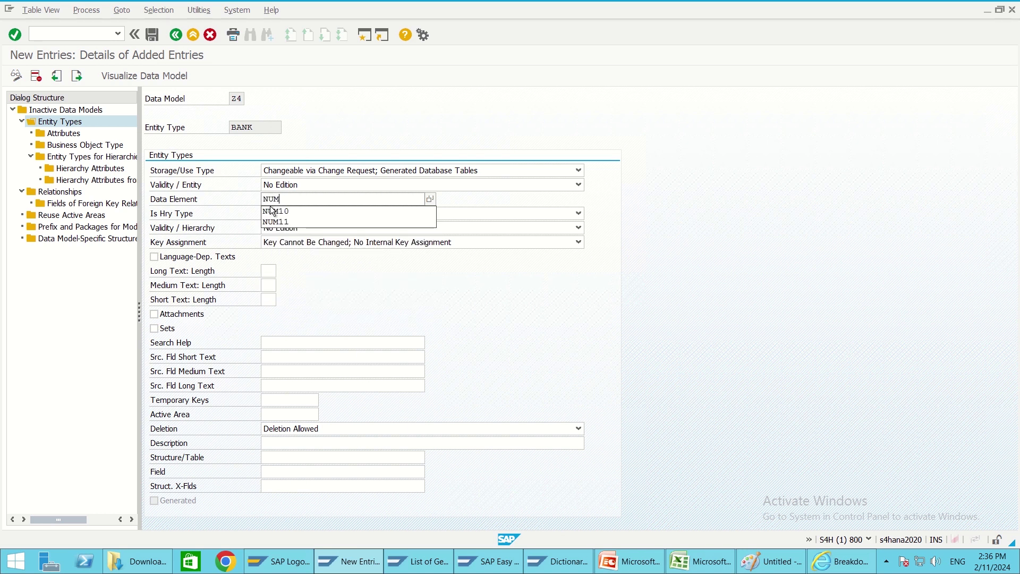
left_click(272, 211)
key("Return")
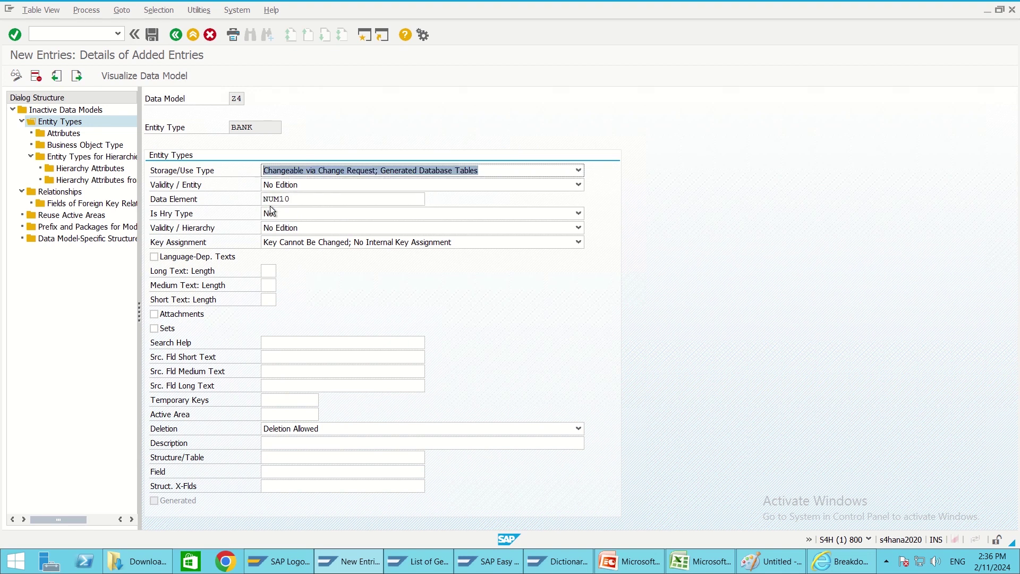
left_click(176, 35)
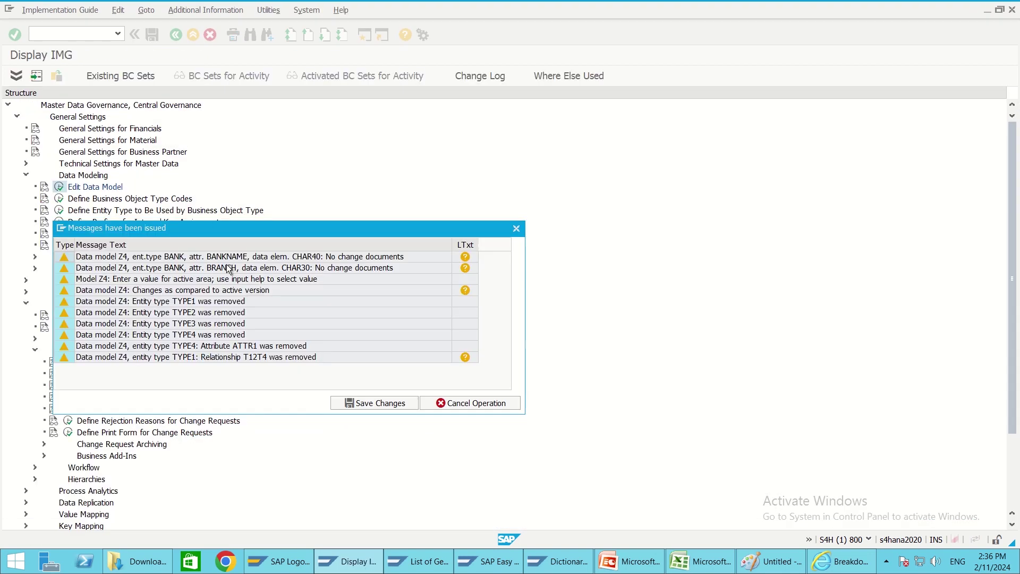
left_click(365, 403)
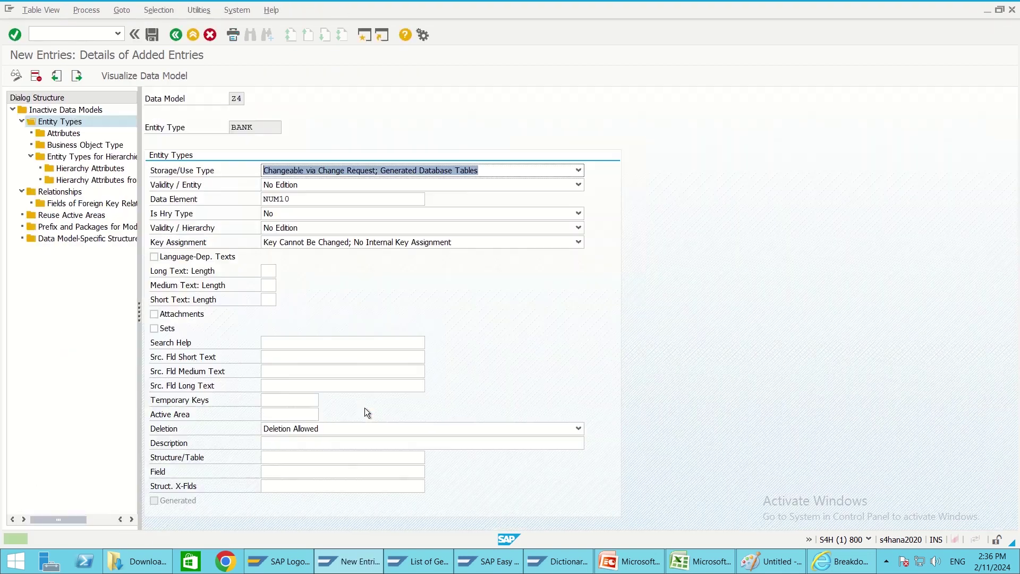
- Visualize data model Z4 and examine the BANK key field together with its BANKNAME, BRANCH and COUNTRY attributes
left_click(138, 77)
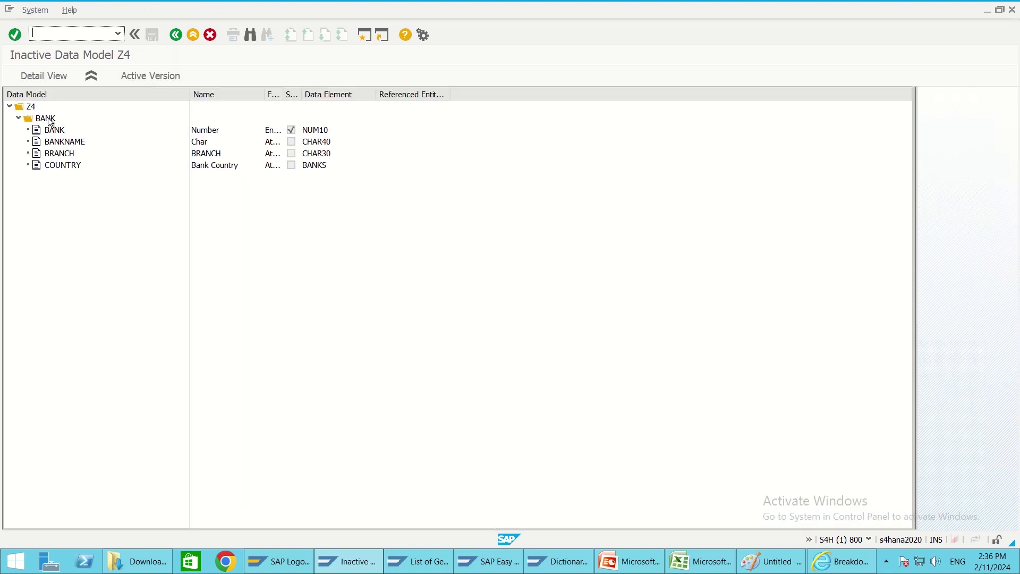
left_click(49, 119)
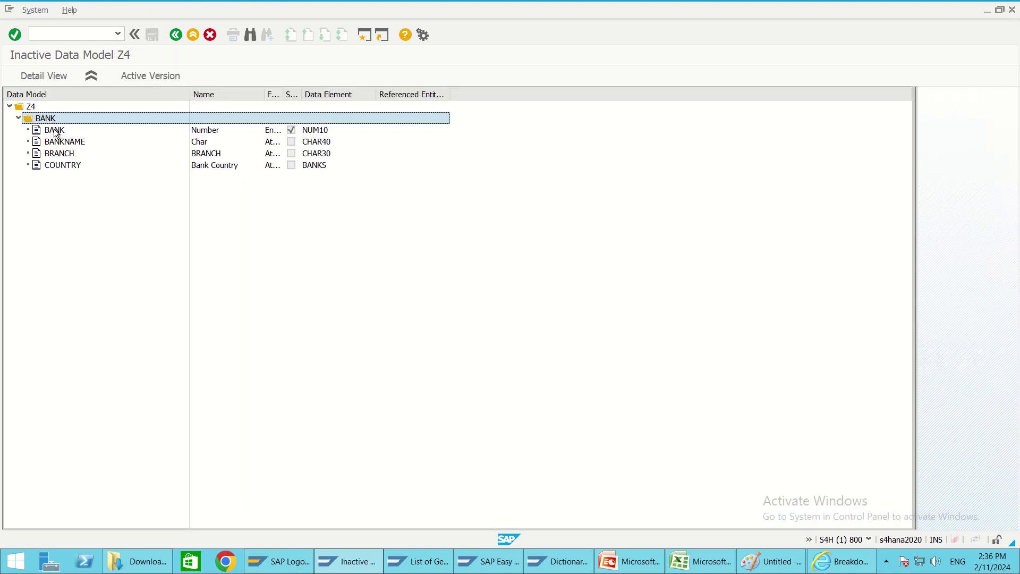
left_click(55, 131)
left_click(58, 144)
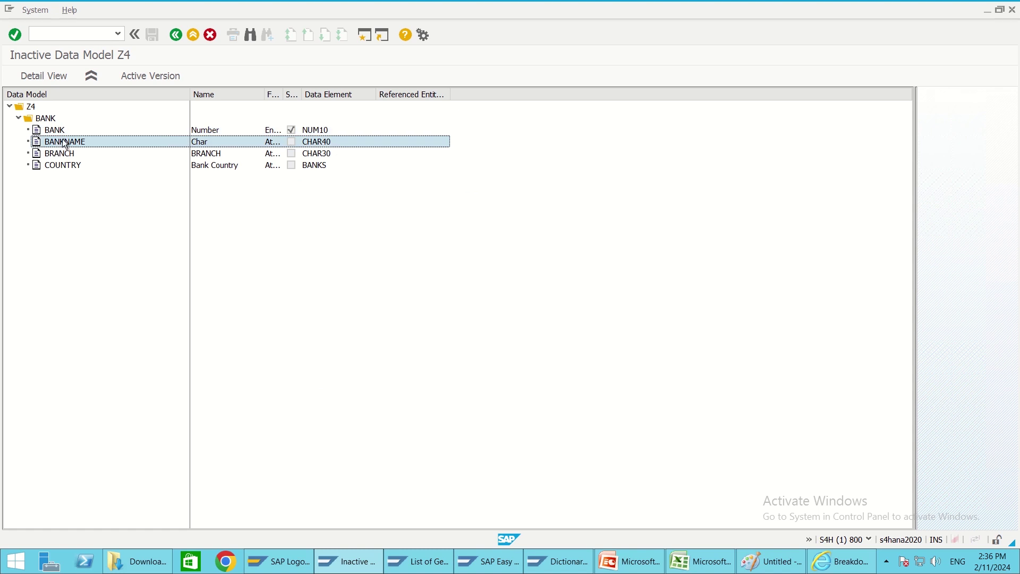
left_click(63, 155)
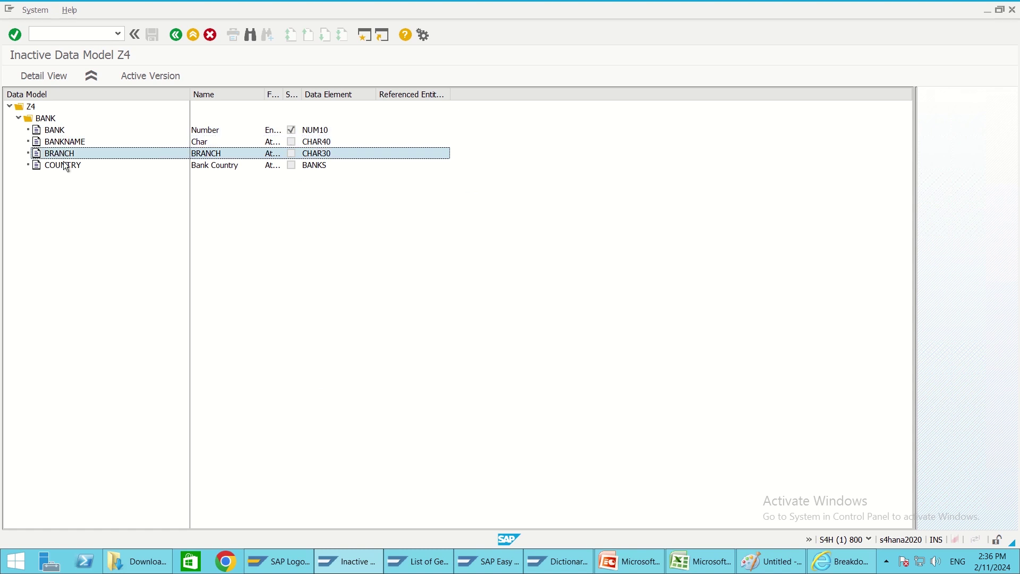
left_click(65, 166)
- Compare the model with the Bank fields in the Excel design, check its Account number entry, and return to the visualization
key("alt+Tab")
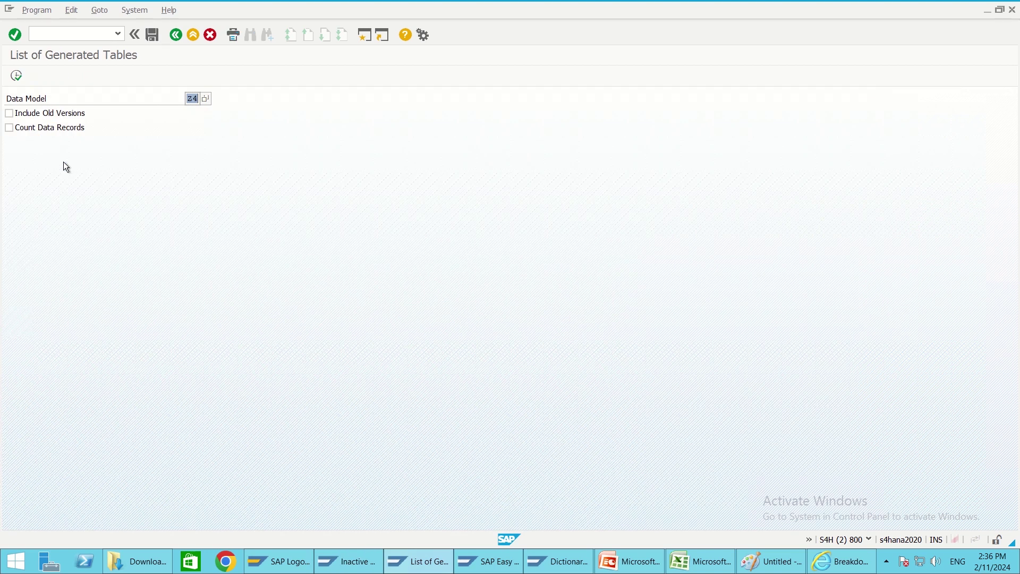
key("alt+Tab")
key("alt+Tab")
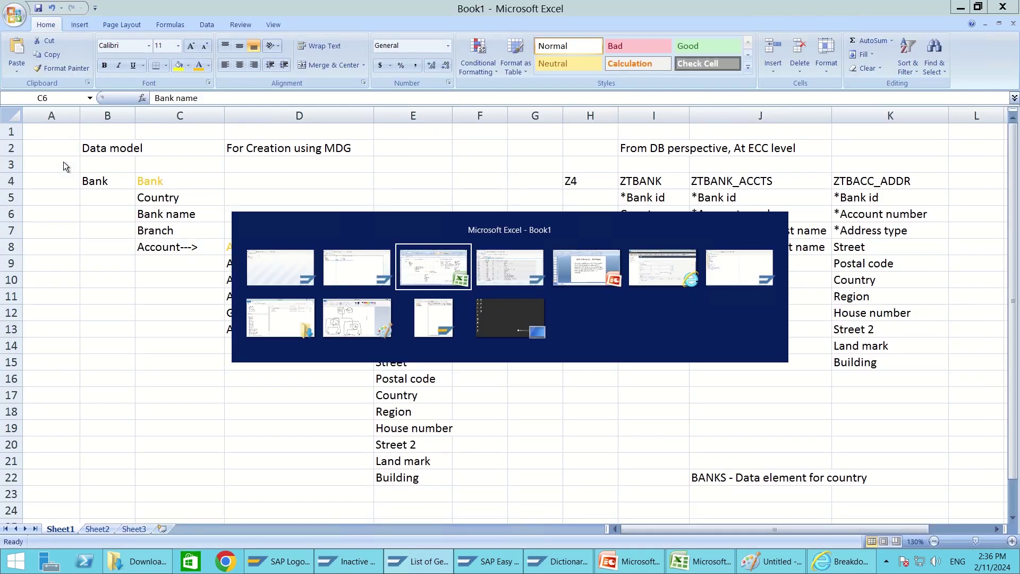
left_click_drag(149, 183, 165, 240)
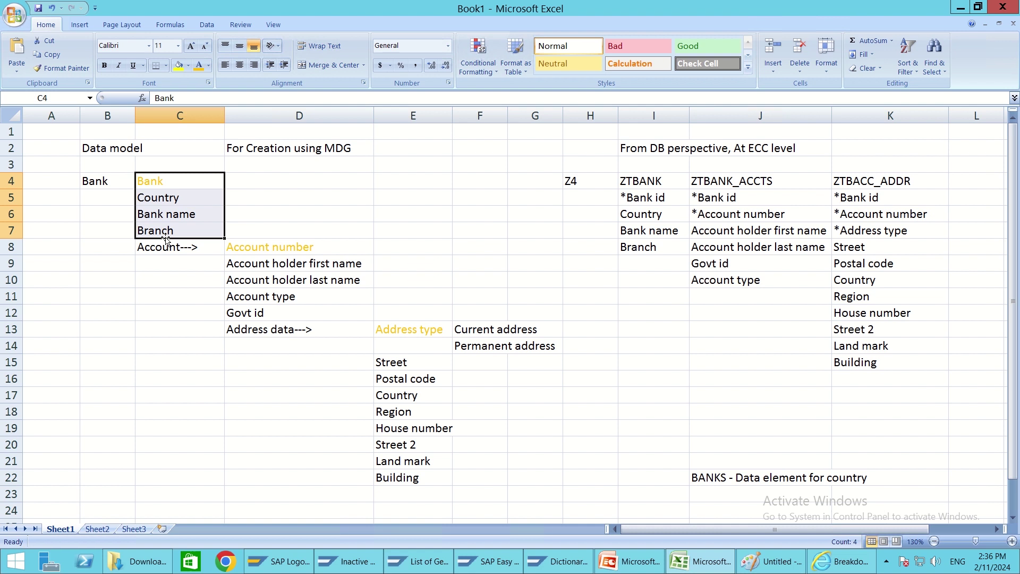
left_click(166, 226)
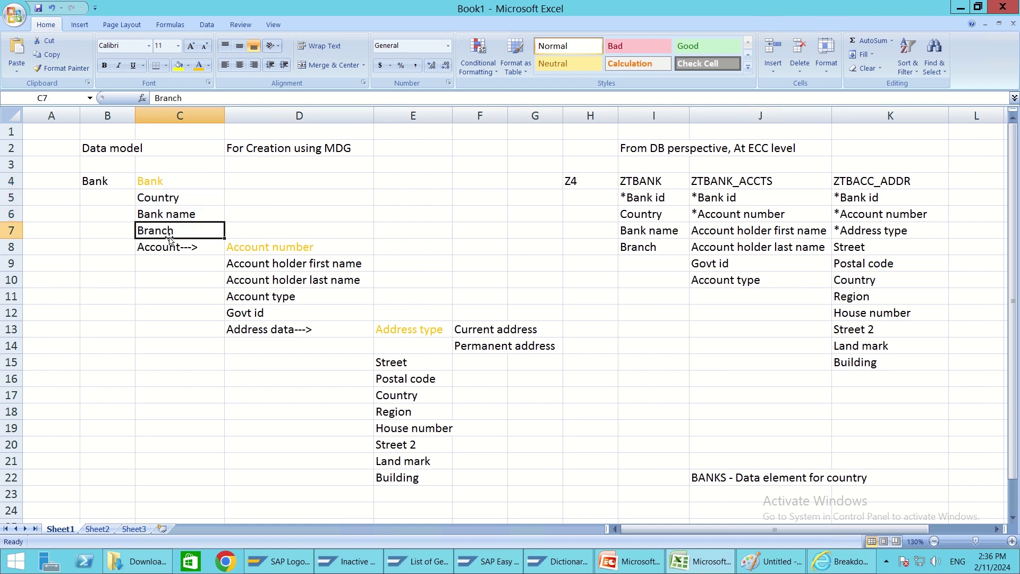
left_click_drag(165, 184, 166, 230)
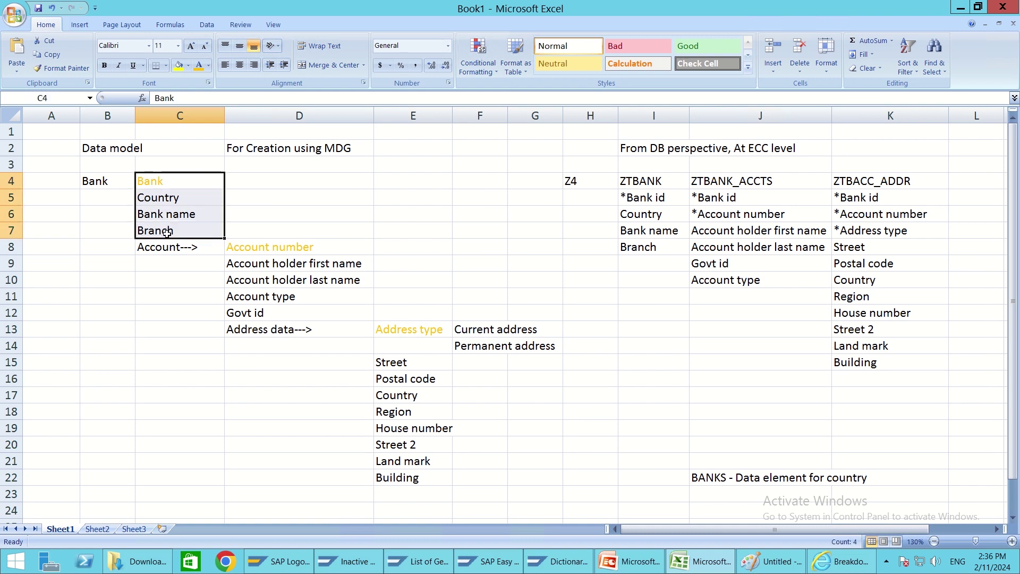
left_click(252, 249)
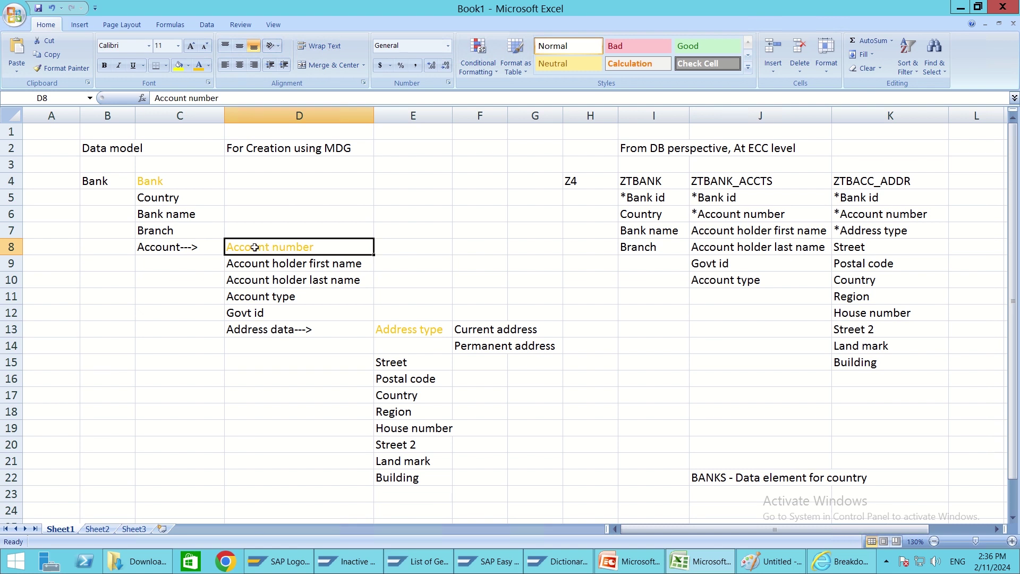
key("alt+Tab")
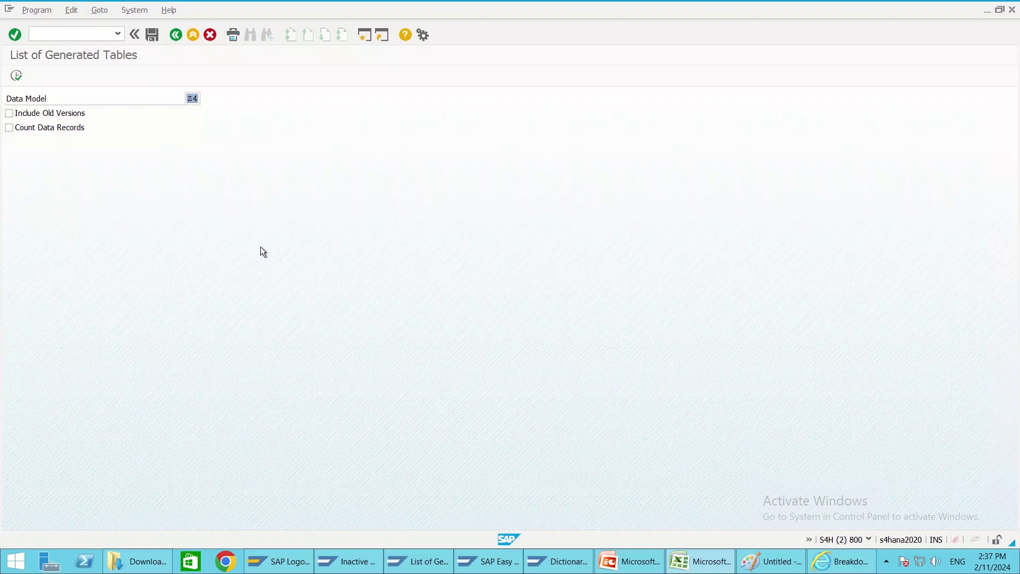
key("alt+Tab")
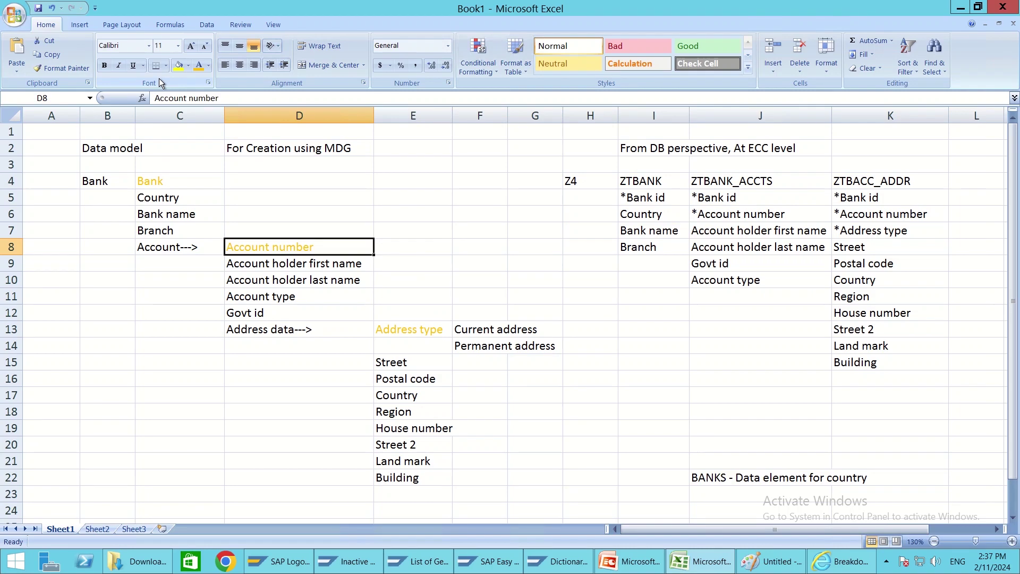
key("alt+Tab")
key("alt+Tab")
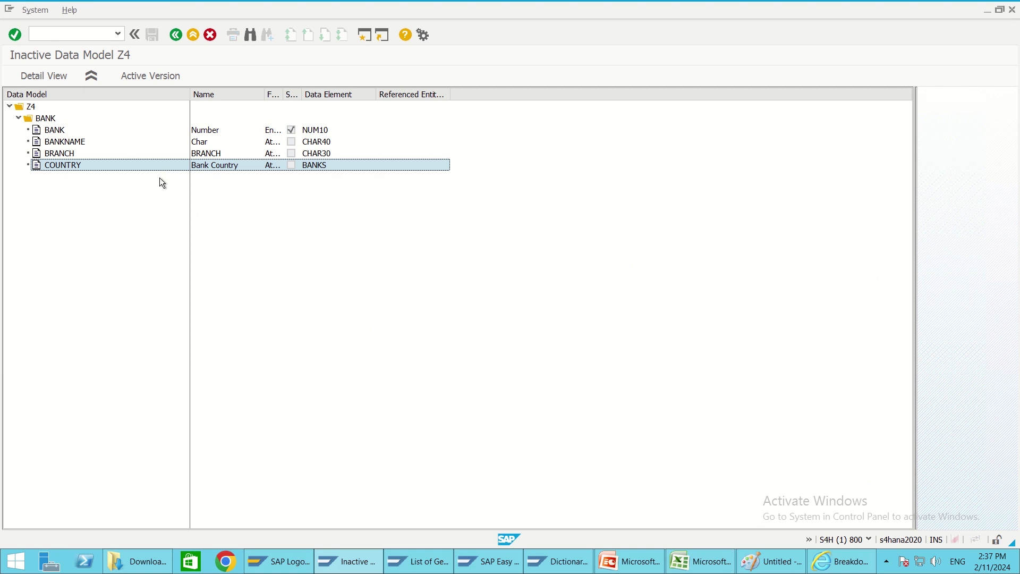
- Leave the visualization and start a new entity type entry in data model Z4
left_click(177, 36)
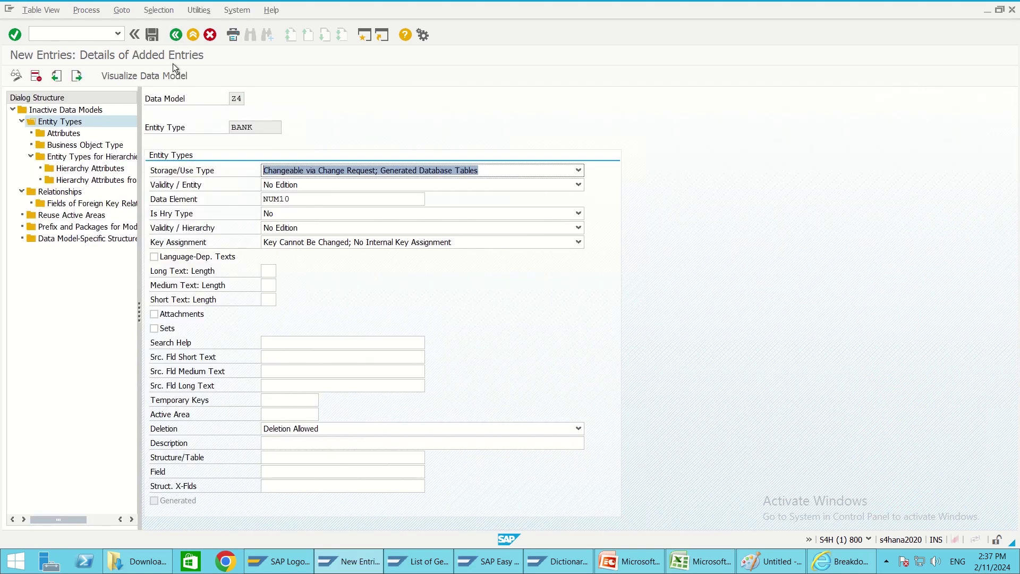
left_click(175, 35)
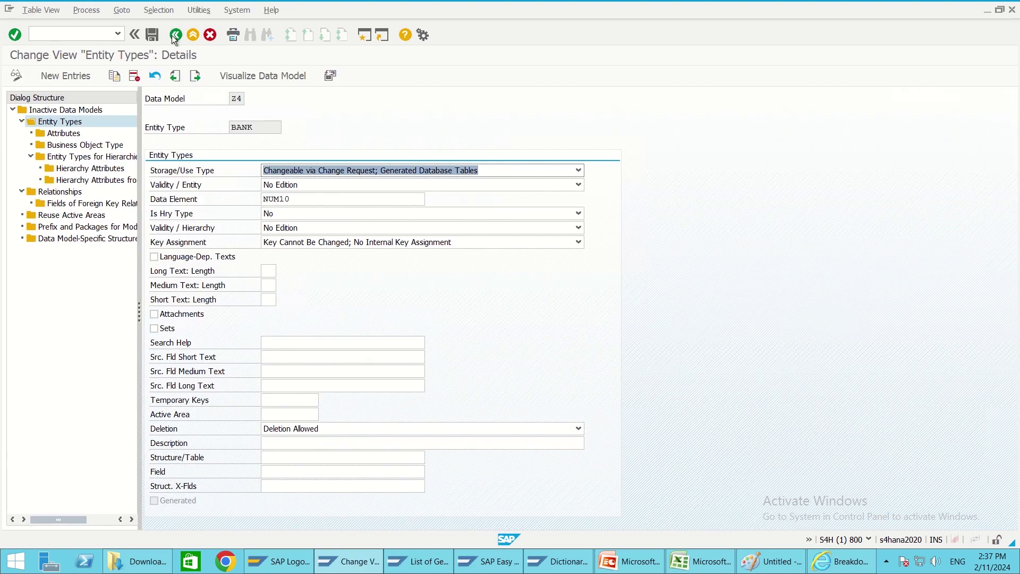
left_click(84, 78)
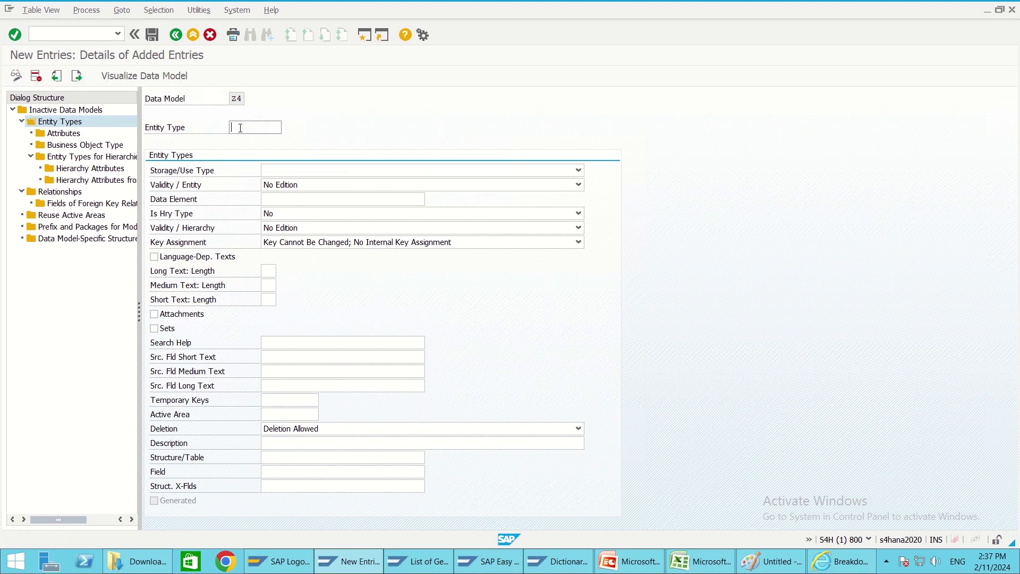
key("alt+Tab")
key("alt+Tab")
type("ACCOUNT")
key("alt+Tab")
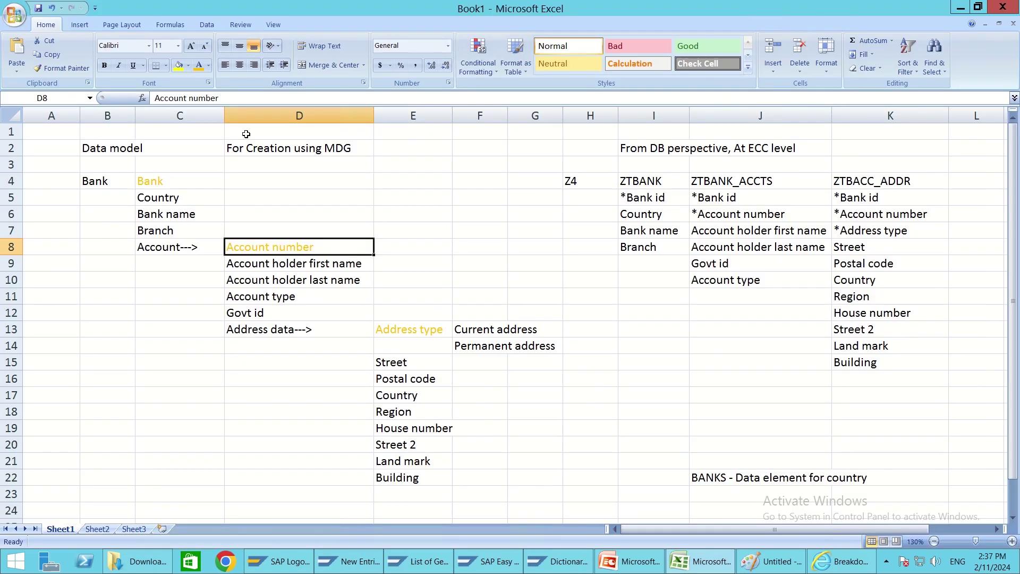
key("alt+Tab")
type("UNT")
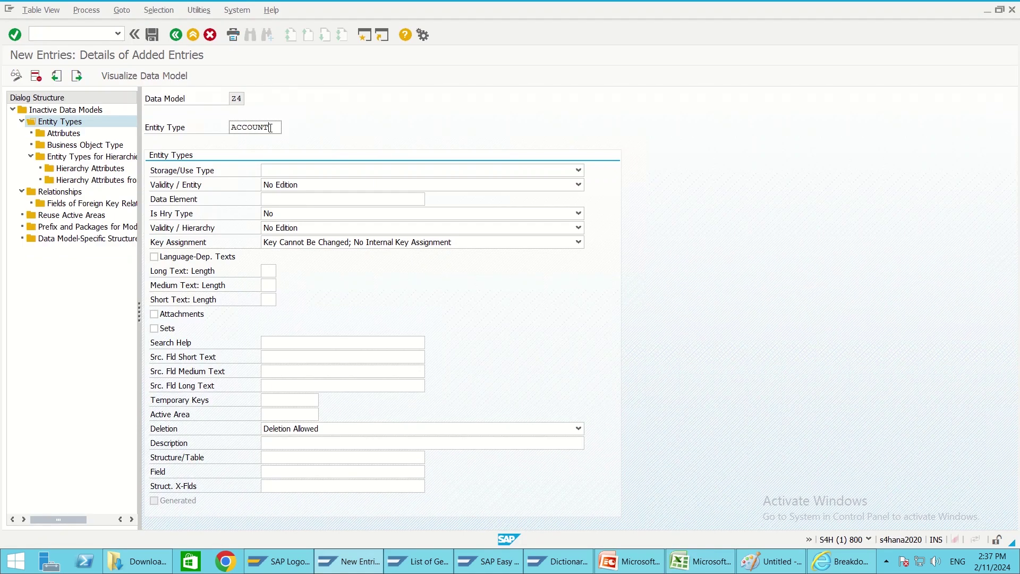
key("BackSpace")
key("BackSpace")
key("BackSpace")
key("BackSpace")
key("BackSpace")
key("BackSpace")
key("BackSpace")
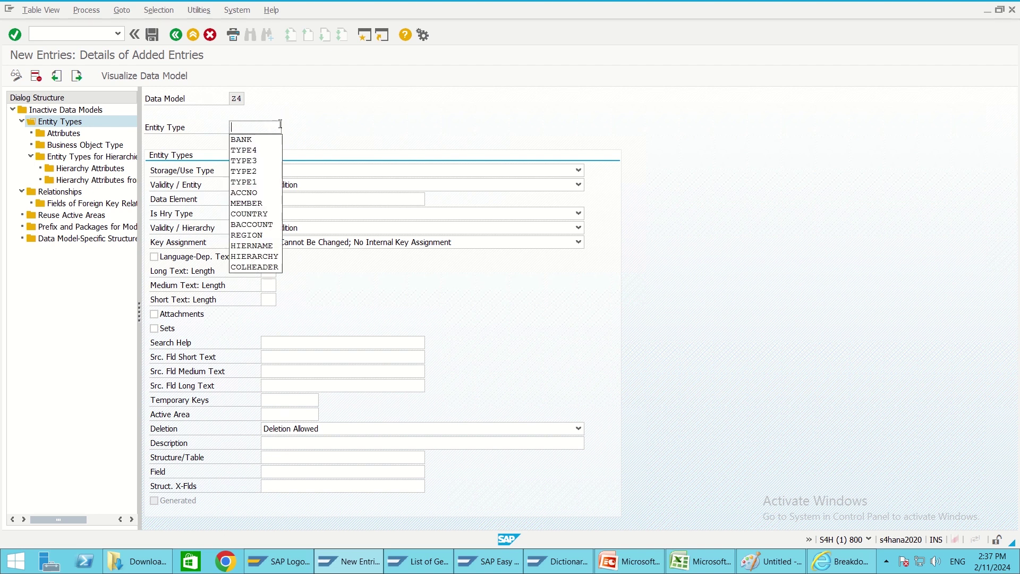
type("AC")
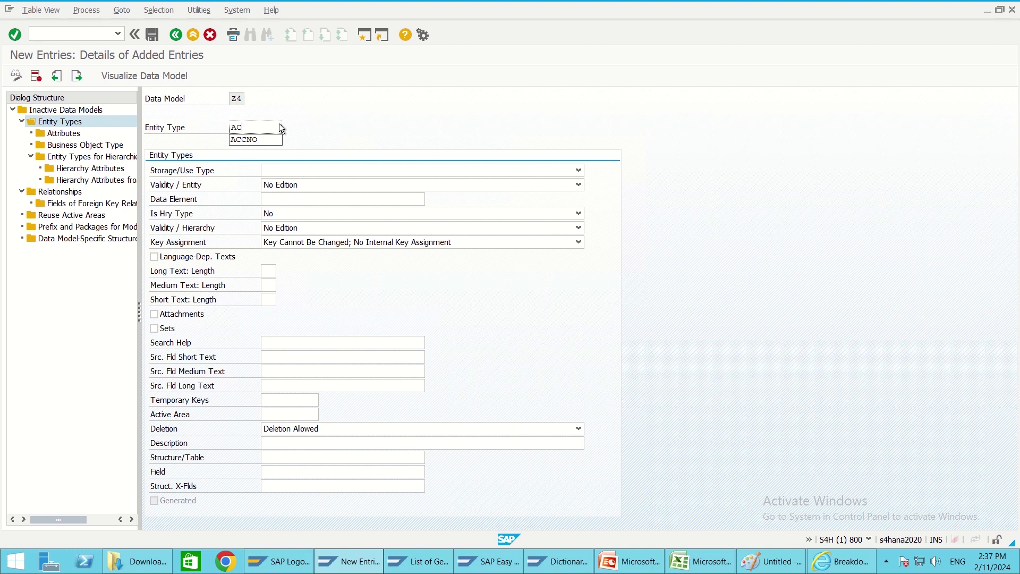
type("COU")
key("BackSpace")
key("BackSpace")
key("BackSpace")
key("BackSpace")
key("BackSpace")
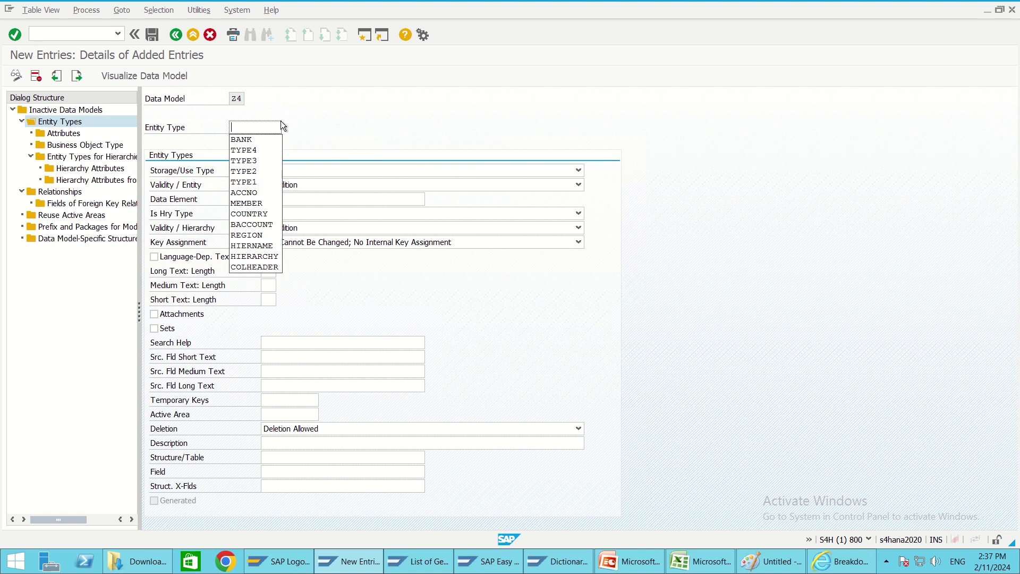
- Name the new entity type BACCOUNT and check it against the account fields in the Excel design
type("BA")
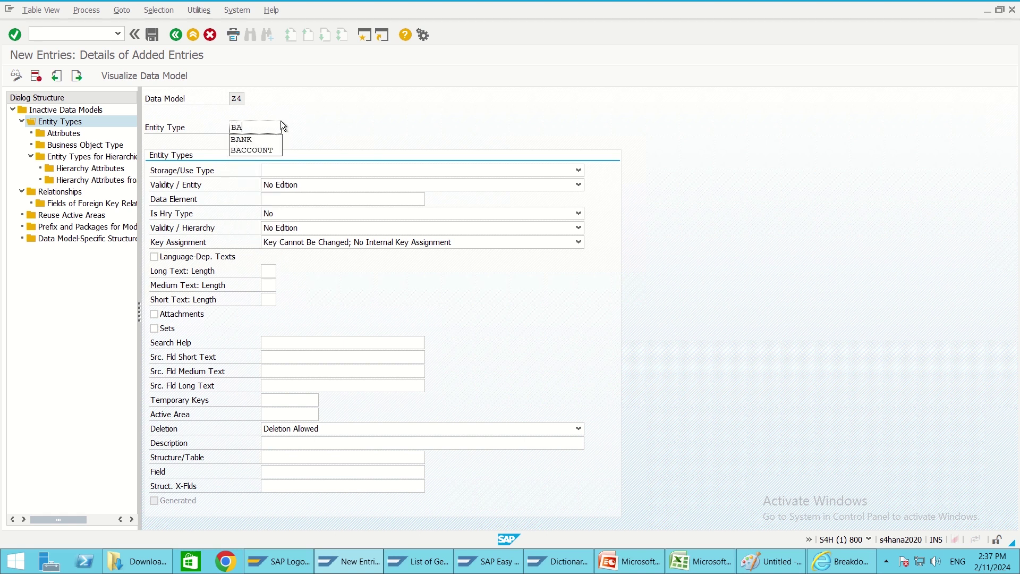
type("CCOUNT")
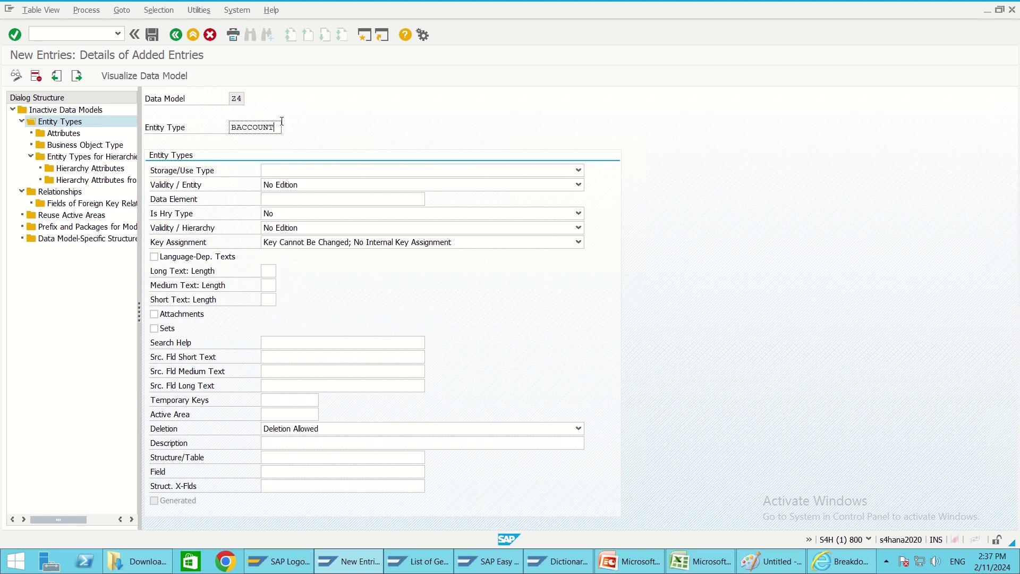
key("ctrl+a")
key("alt+Tab")
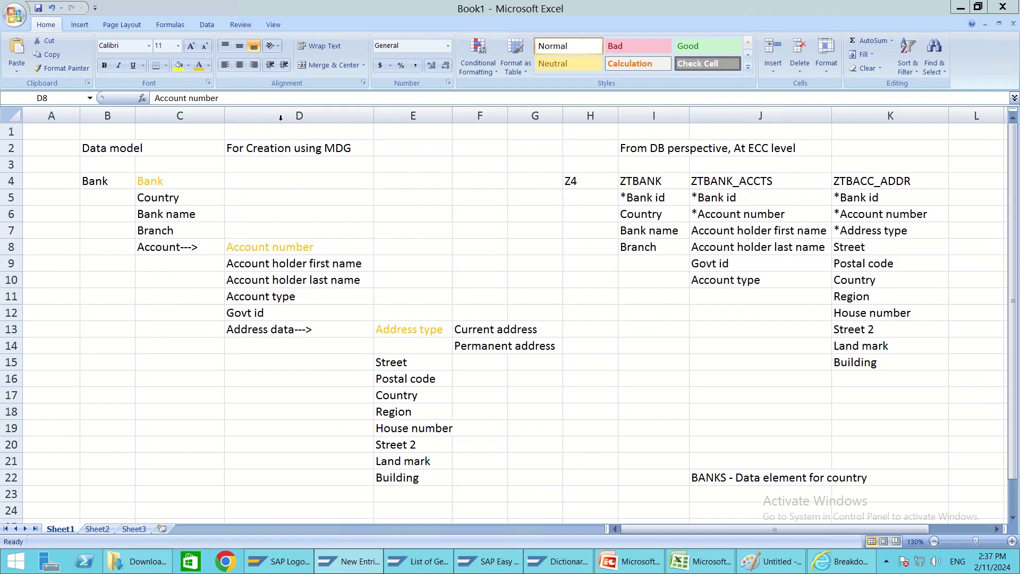
key("alt+Tab")
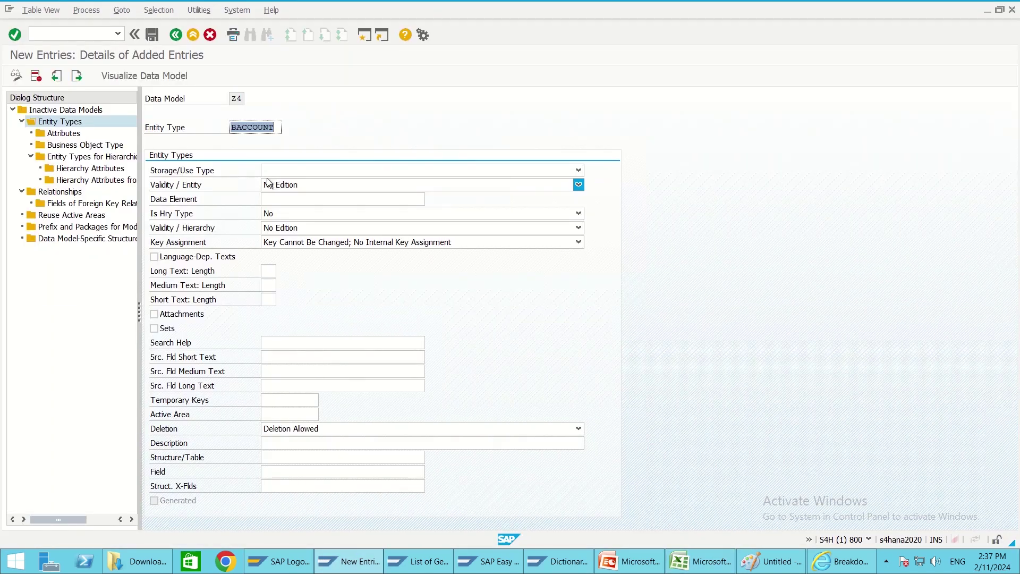
- Set the storage/use type of BACCOUNT to Changeable via Other Entity Type; Generated Database Tables, consulting the Account number entry in the Excel design
left_click(295, 168)
key("alt+Tab")
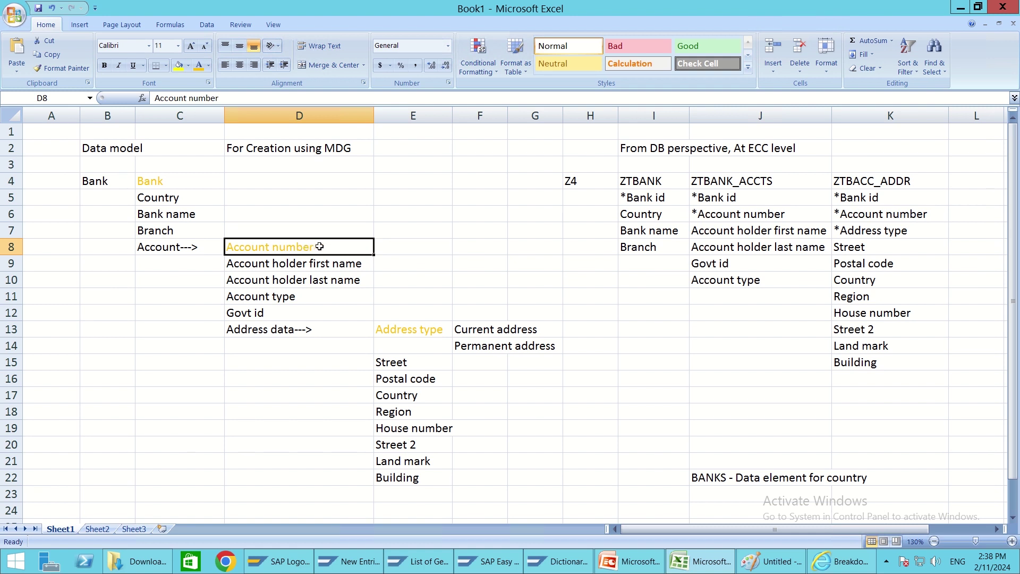
key("alt+Tab")
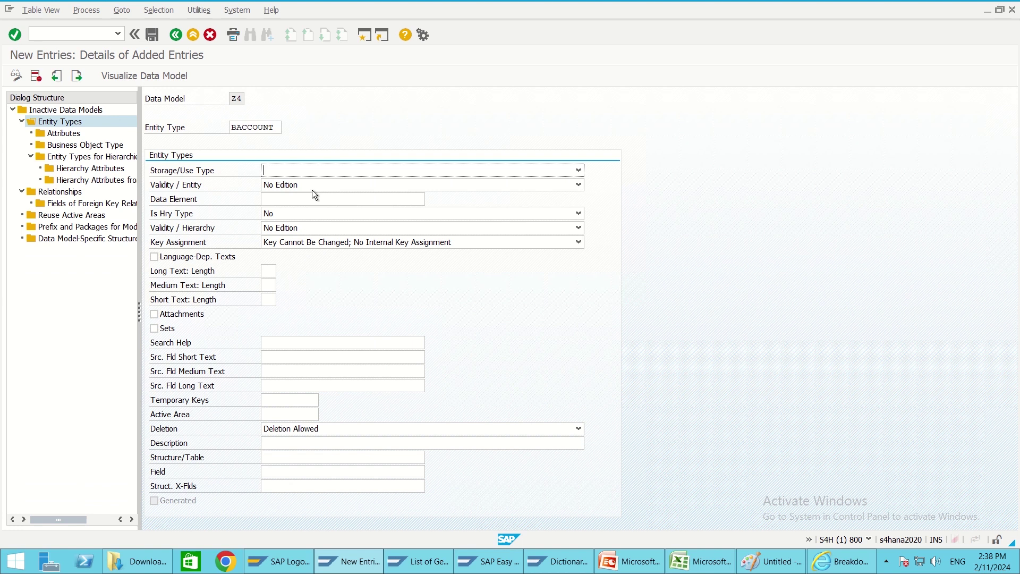
left_click(361, 176)
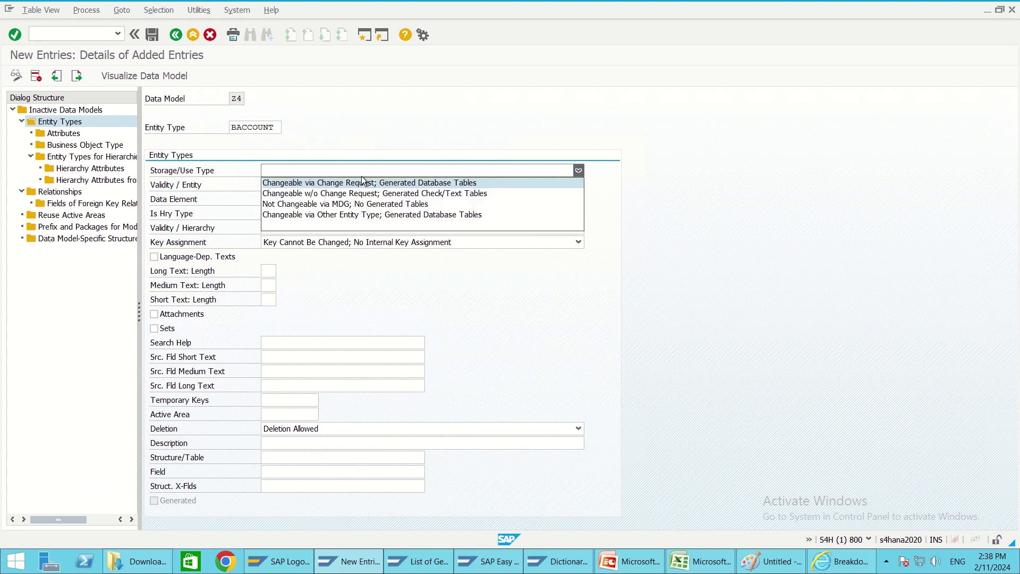
left_click(343, 214)
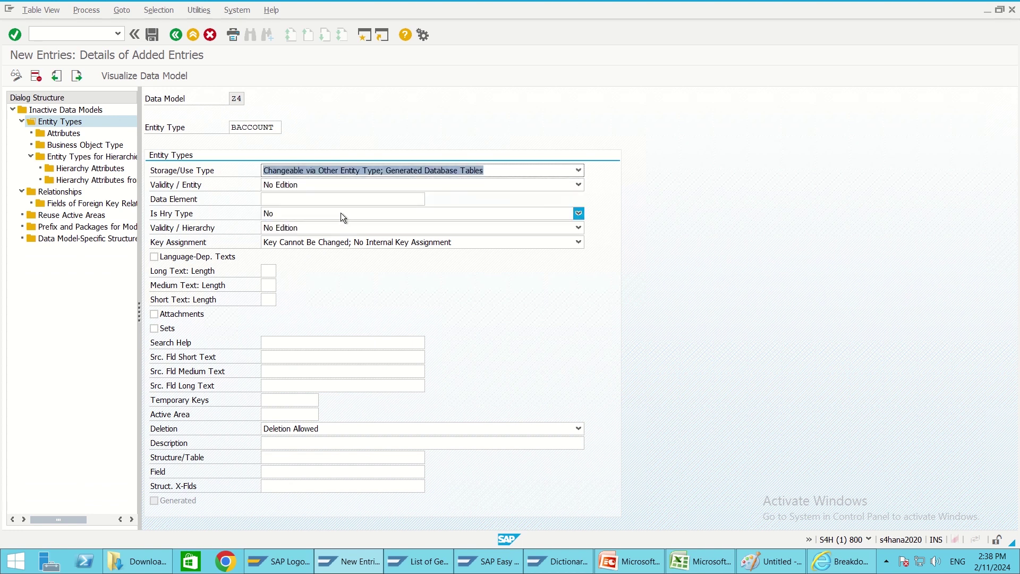
- Start new attribute entries for entity type BACCOUNT, using the account holder, account type and Govt id fields in the Excel design as reference
key("alt+Tab")
left_click_drag(282, 263, 287, 314)
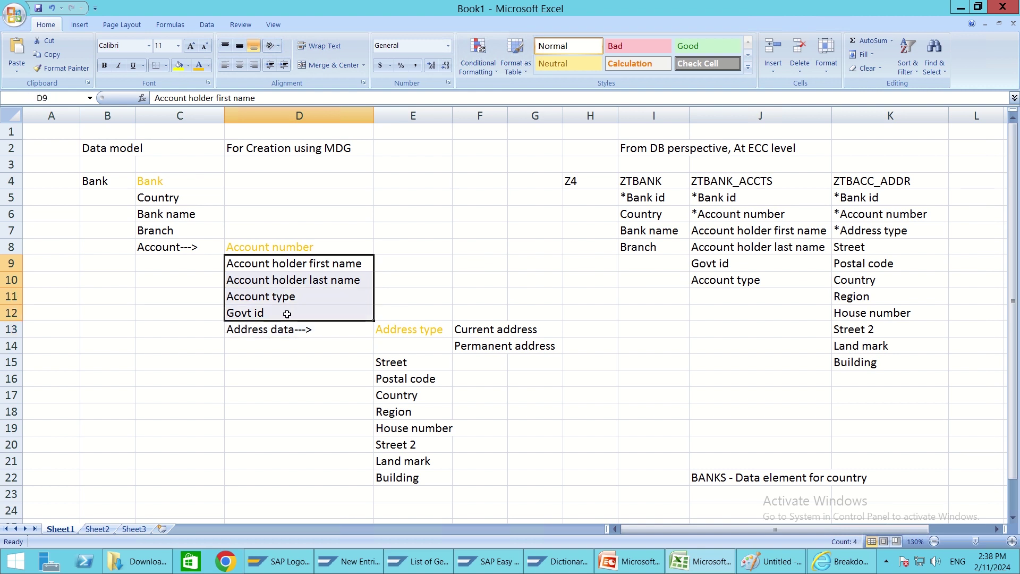
key("alt+Tab")
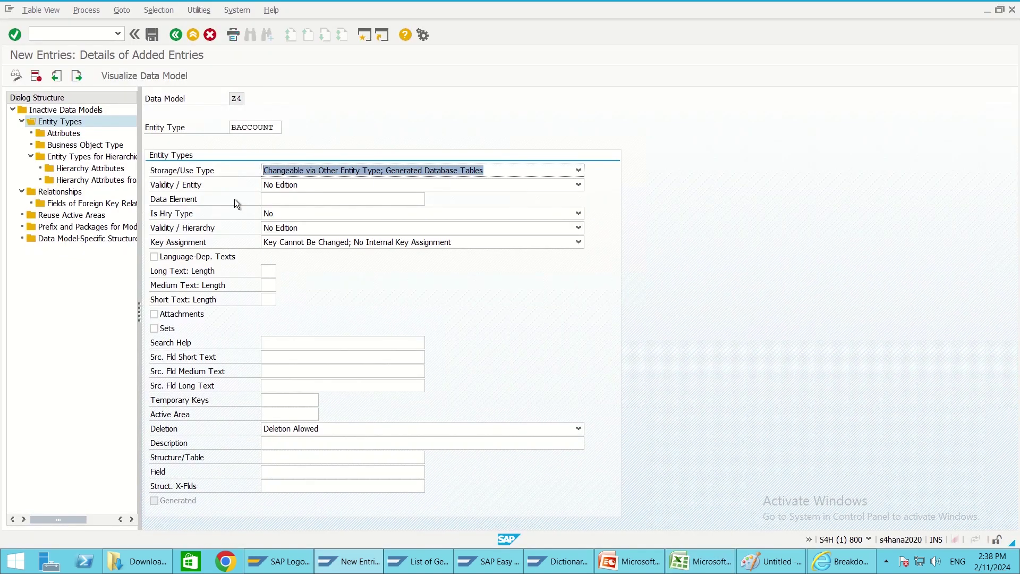
double_click(69, 134)
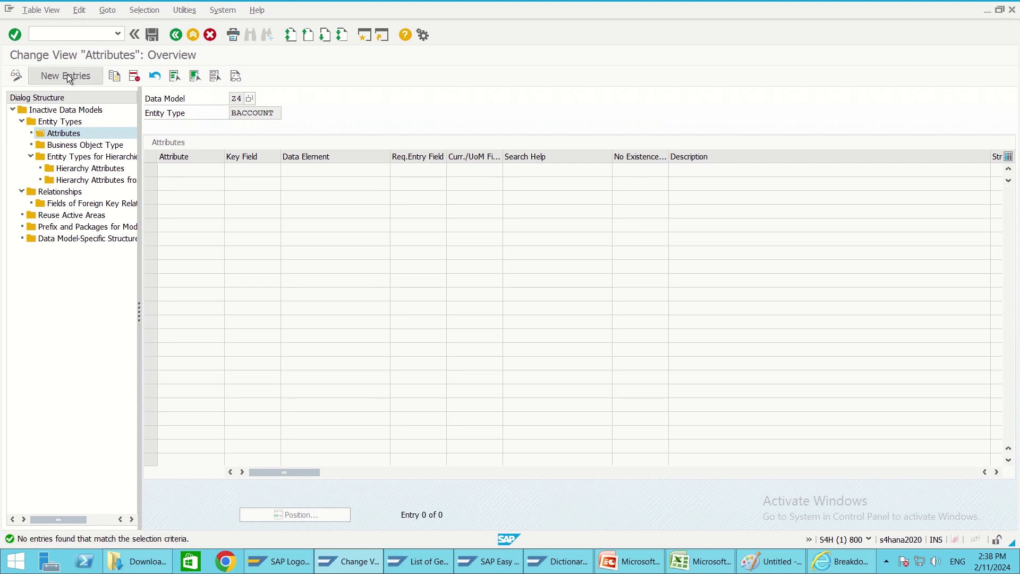
left_click(67, 75)
key("alt+Tab")
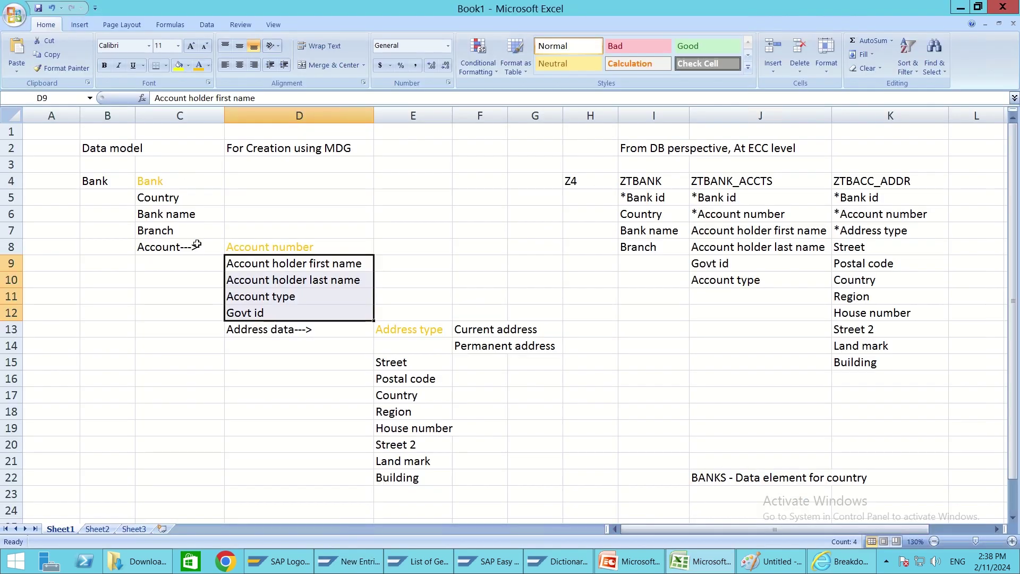
left_click(273, 268)
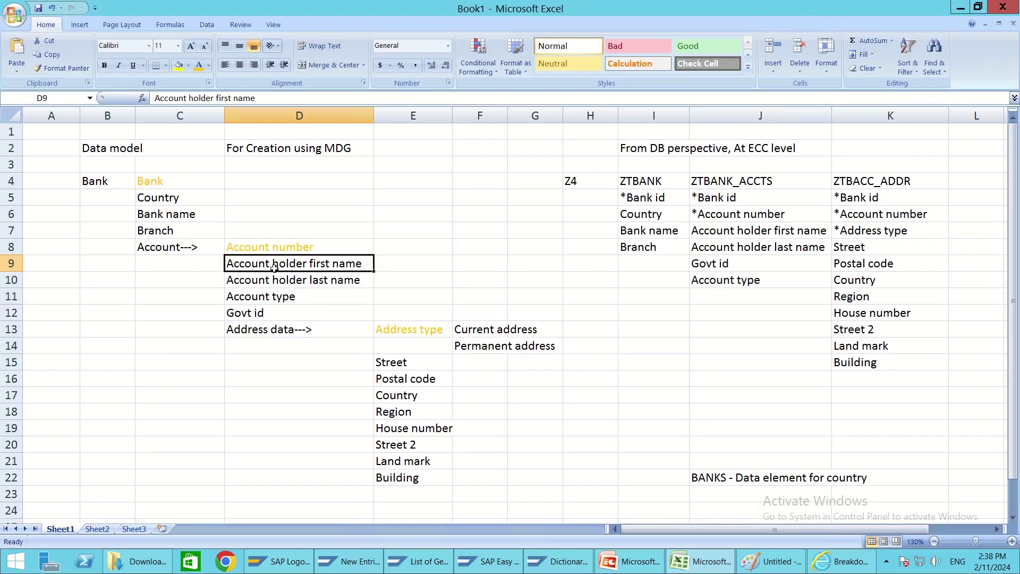
key("alt+Tab")
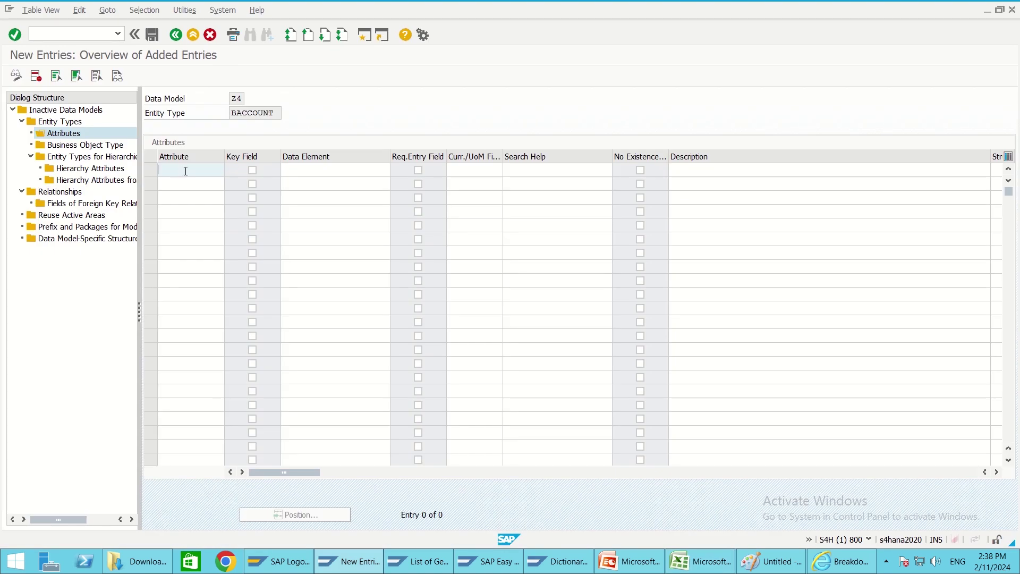
- Add the attributes ACHFNAME and ACHLNAME for the account holder's first and last name
type("ACHFI")
key("BackSpace")
type("NAME")
left_click(176, 183)
type("ACH")
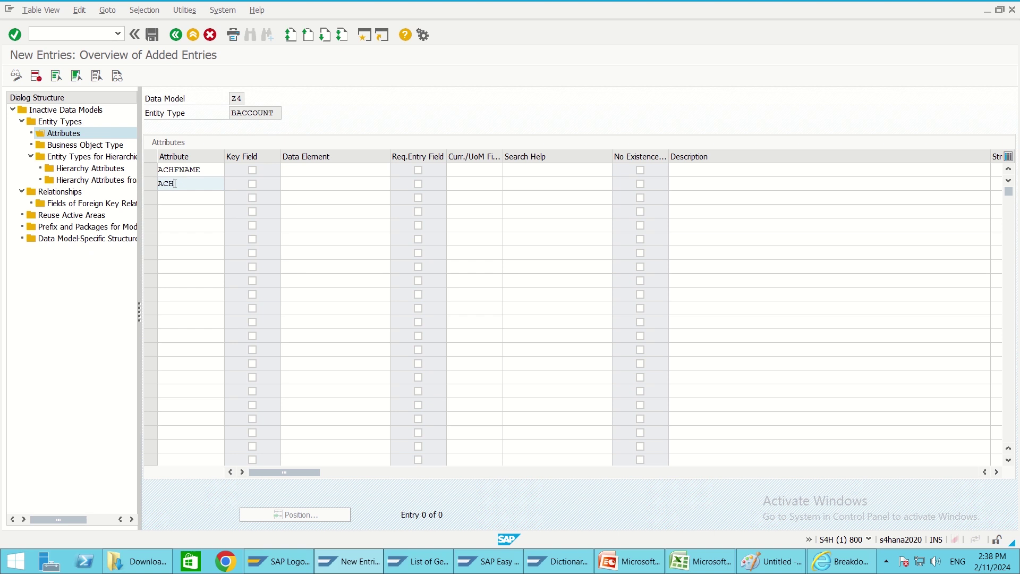
type("LNAME")
- Enter a CHAR data element for the attribute ACHFNAME
left_click(303, 171)
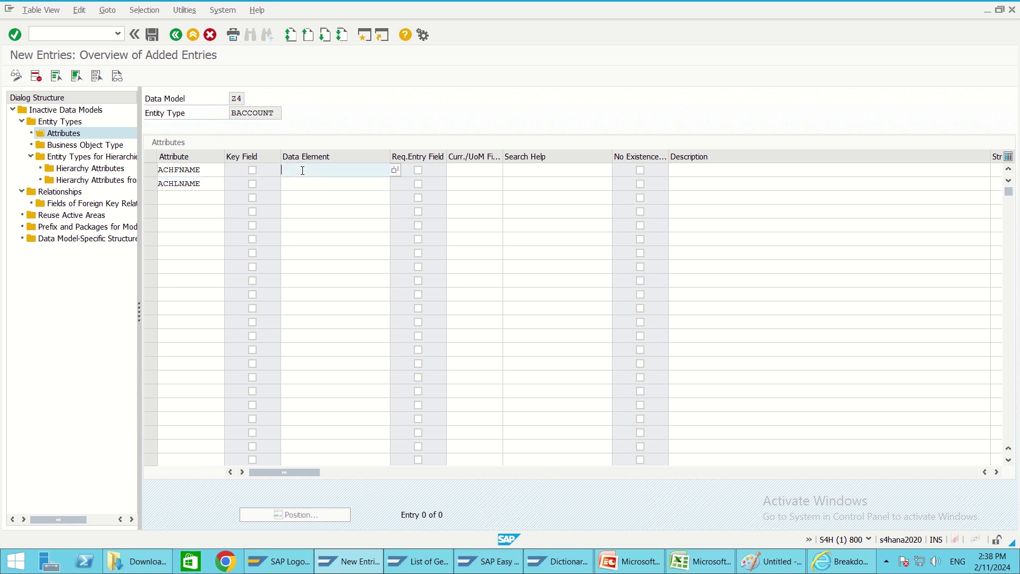
type("CHAR")
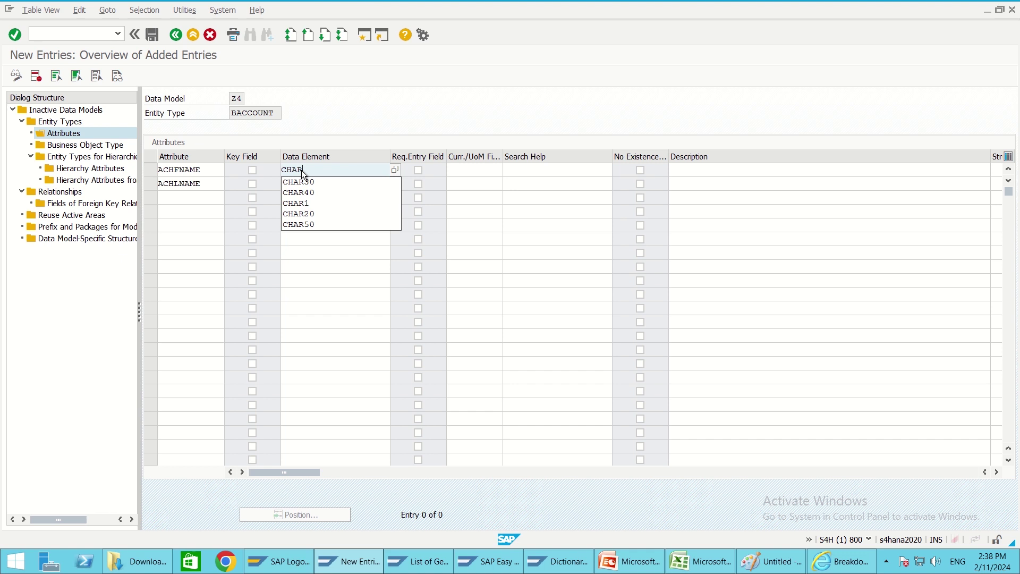
- Set the data element of attribute ACHFNAME to CHAR40
type("30")
key("BackSpace")
key("BackSpace")
type("40")
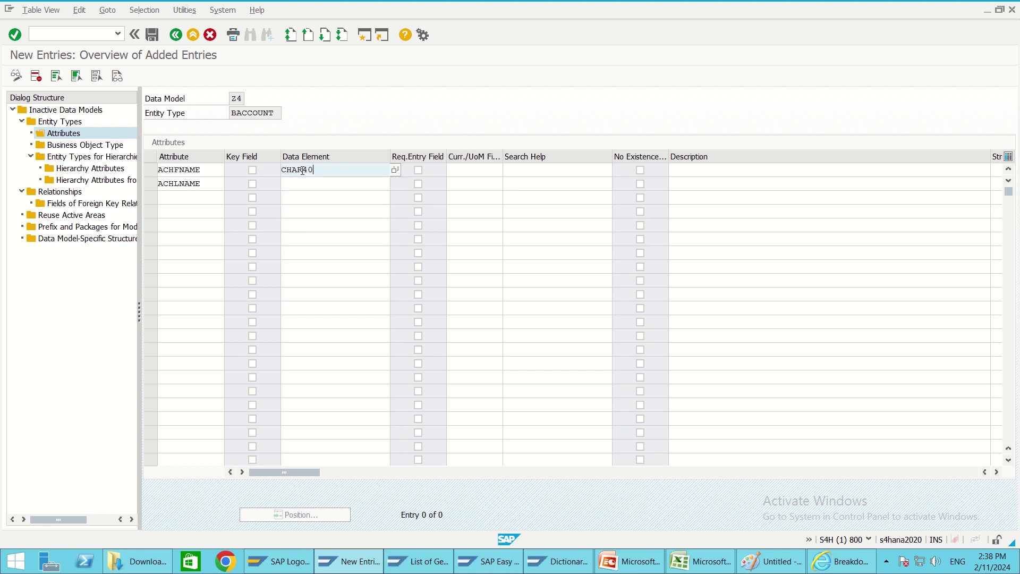
key("Tab")
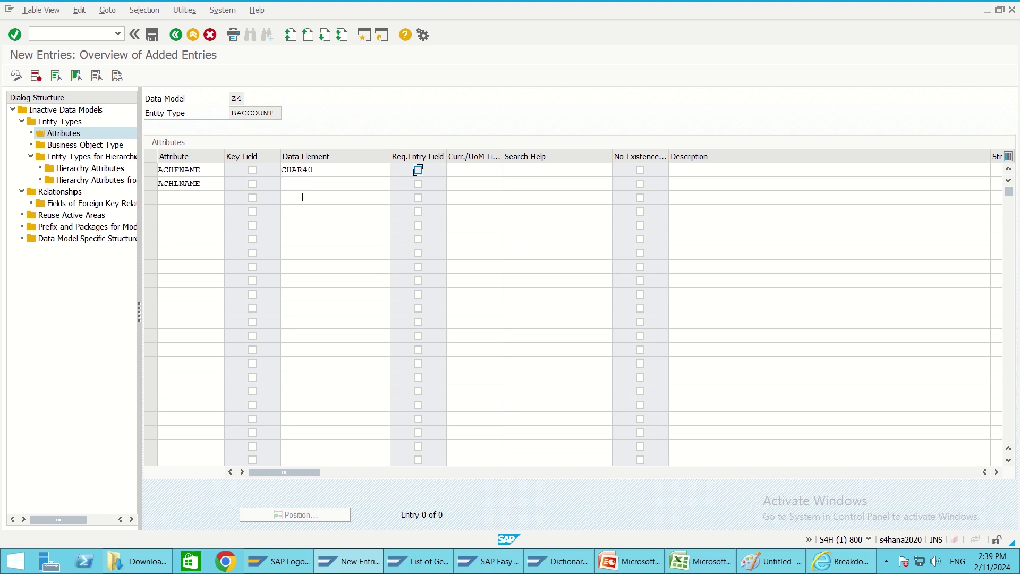
- Assign data element CHAR50 to attribute ACHLNAME
left_click(305, 184)
type("CHA")
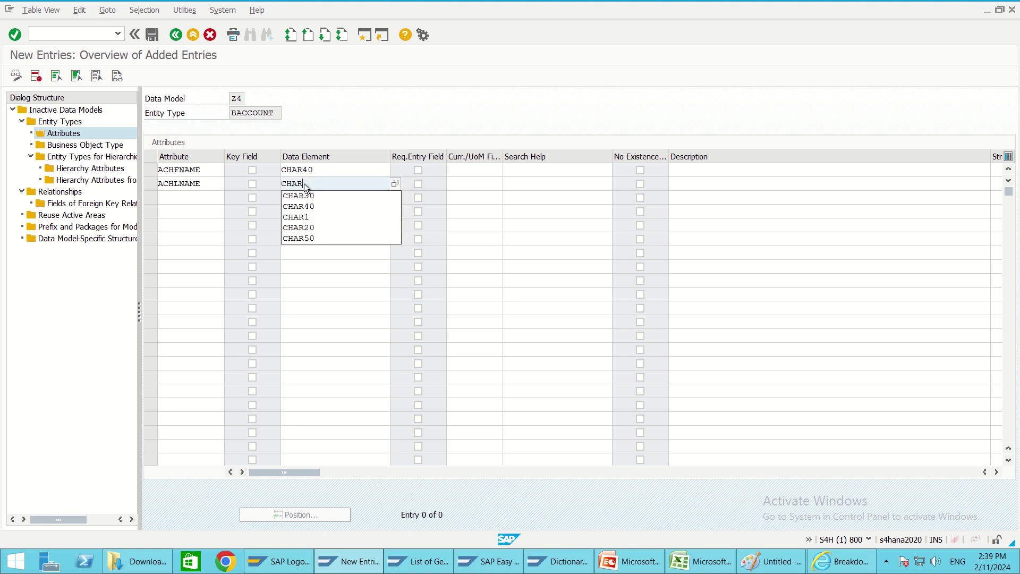
type("R50")
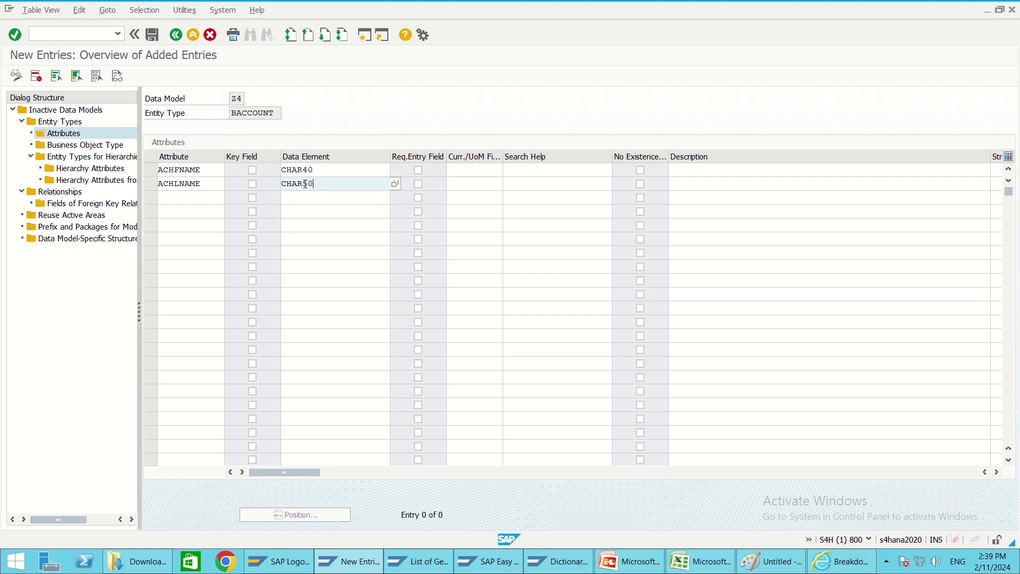
key("Tab")
- Check the bank account attributes in the Excel data model outline against the attributes already entered in SAP
key("alt+Tab")
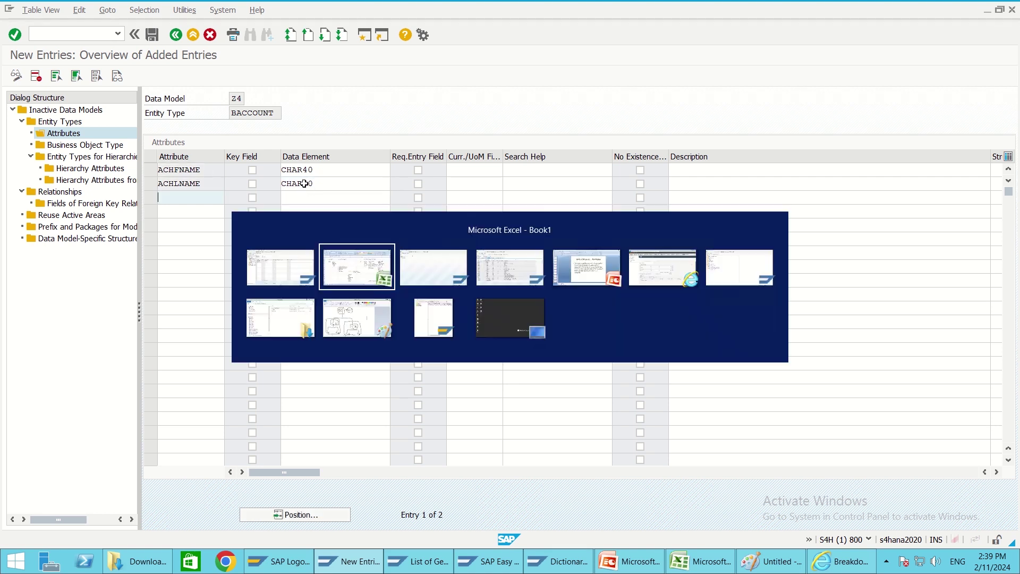
left_click(273, 296)
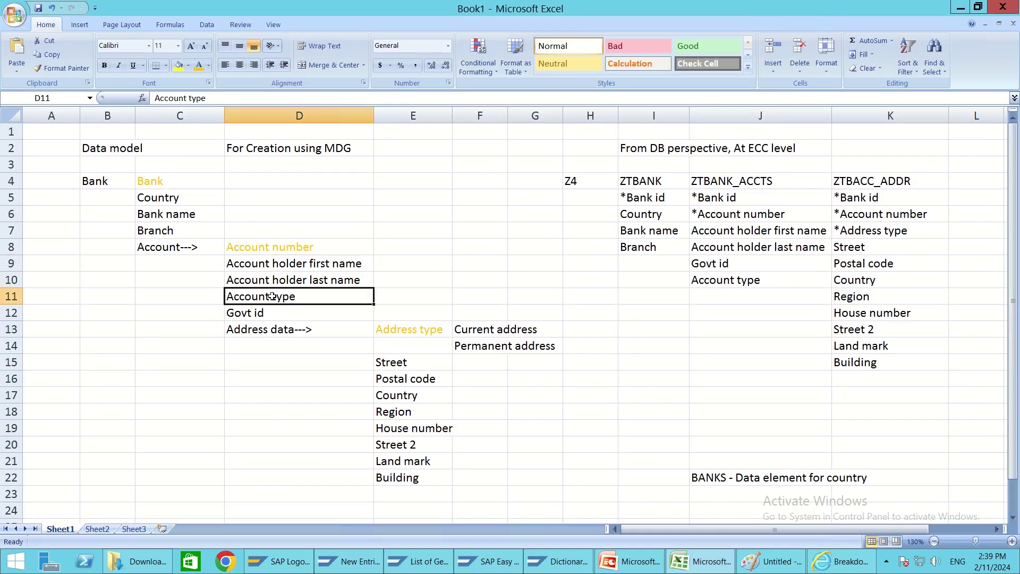
key("alt+Tab")
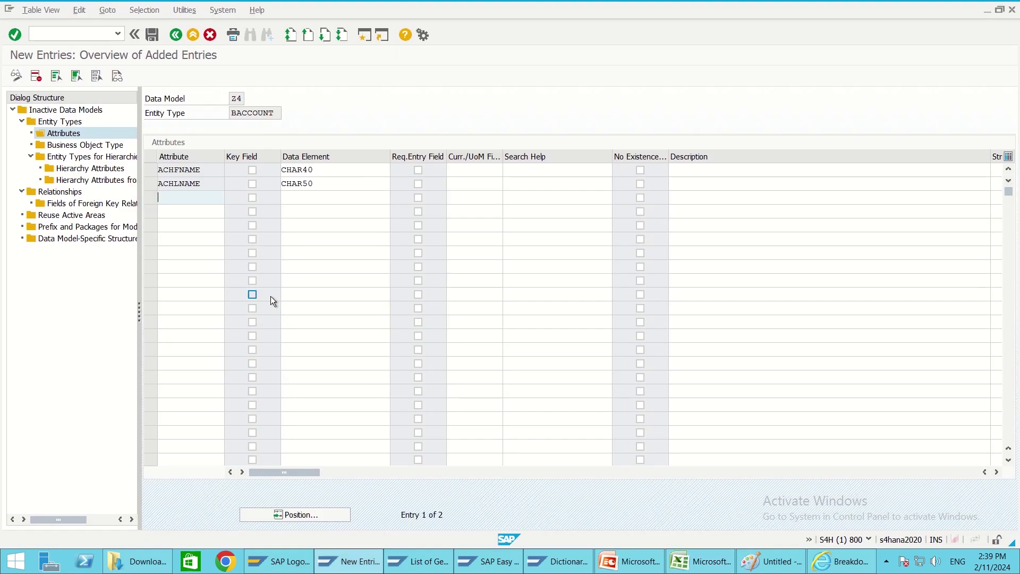
left_click(192, 201)
key("alt+Tab")
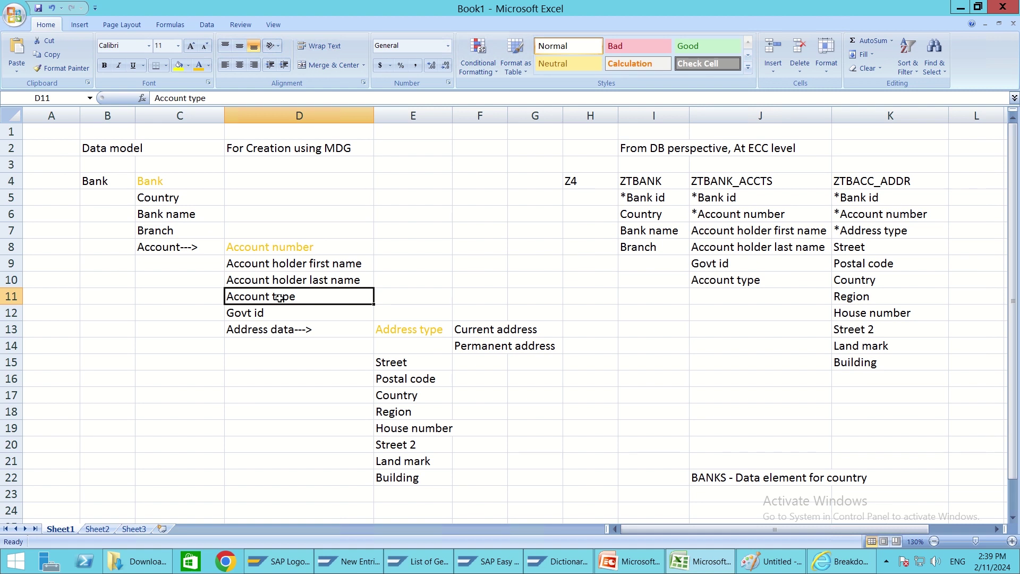
key("alt+Tab")
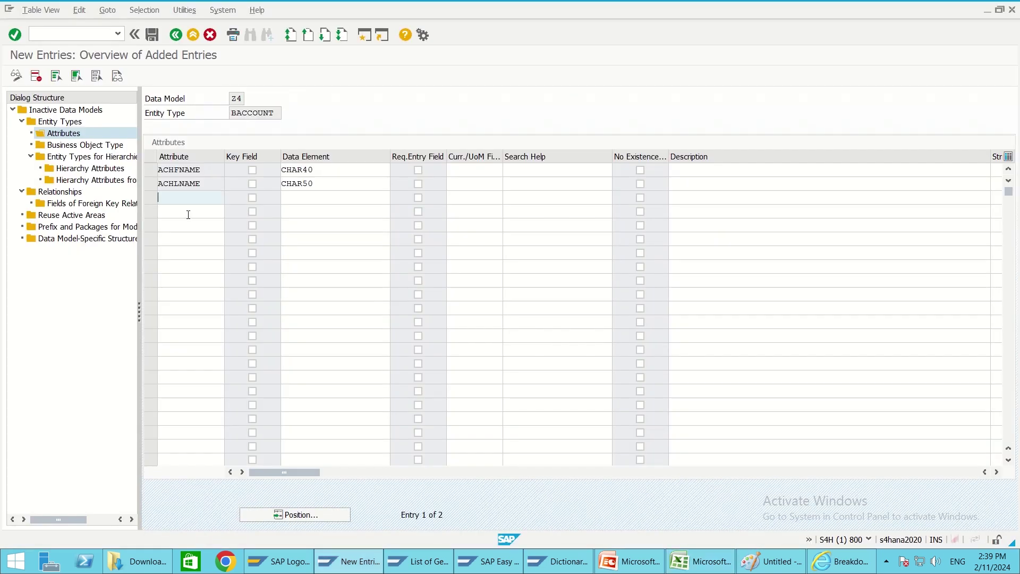
type("AC")
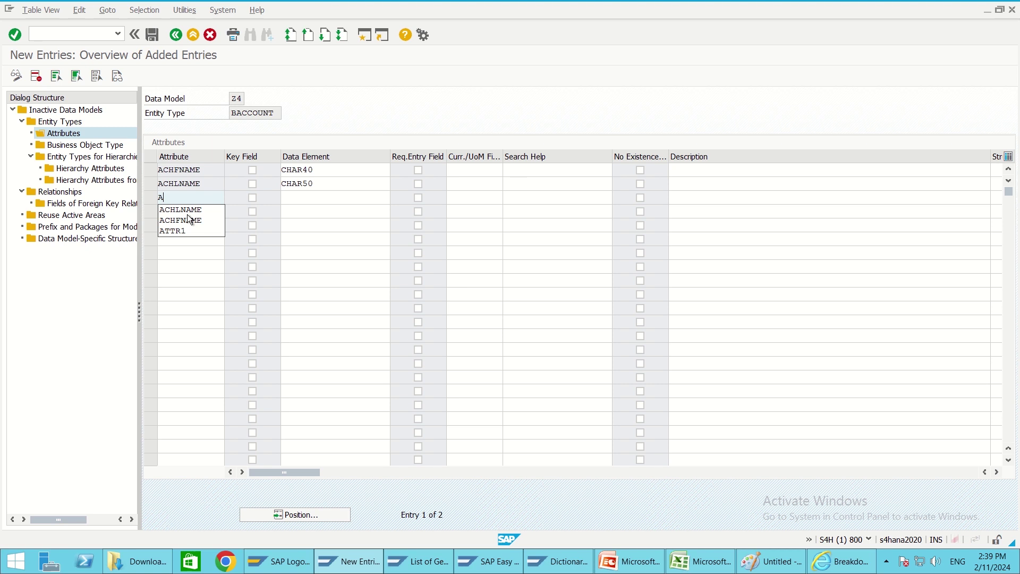
key("BackSpace")
key("BackSpace")
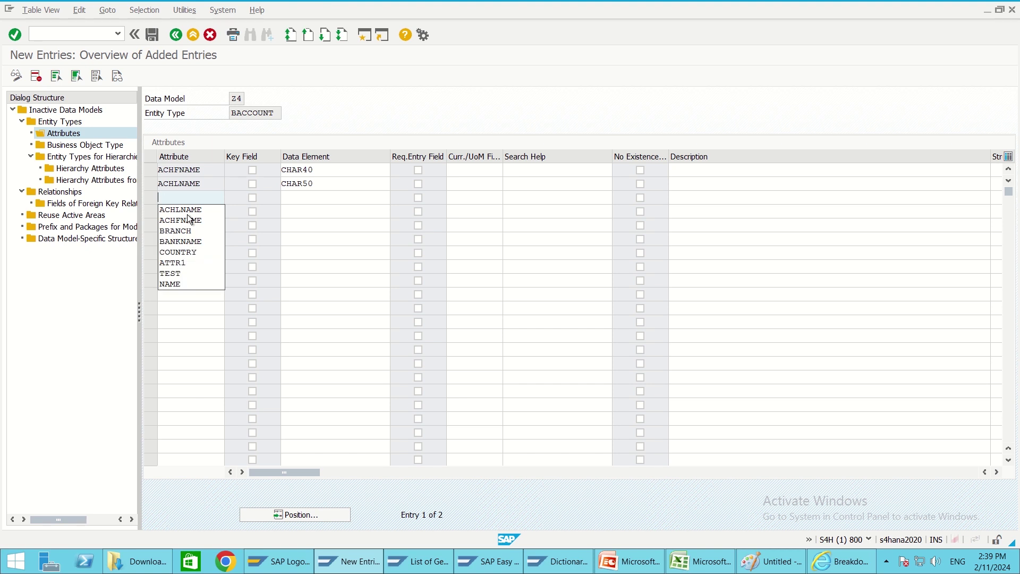
key("alt+Tab")
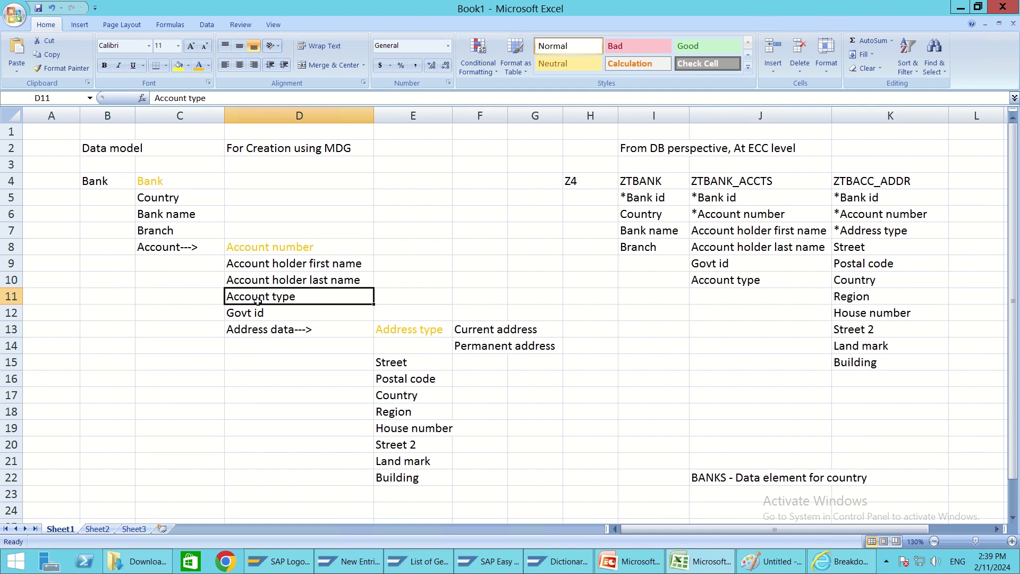
key("alt+Tab")
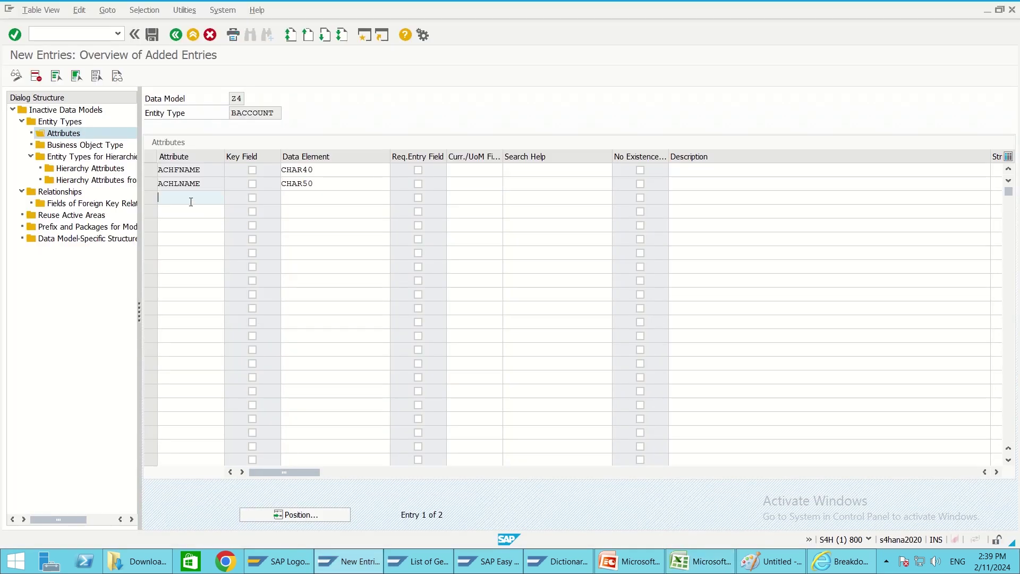
type("GOVT")
key("BackSpace")
key("BackSpace")
key("BackSpace")
key("BackSpace")
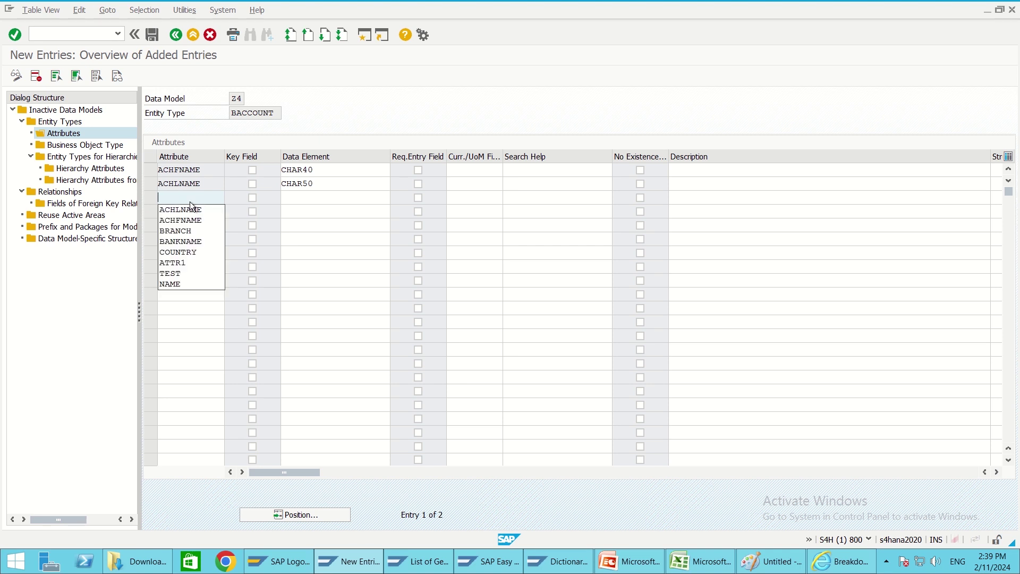
- Check the account type entry in the Excel outline and add the attribute ACCTYPE below ACHLNAME in SAP
key("alt+Tab")
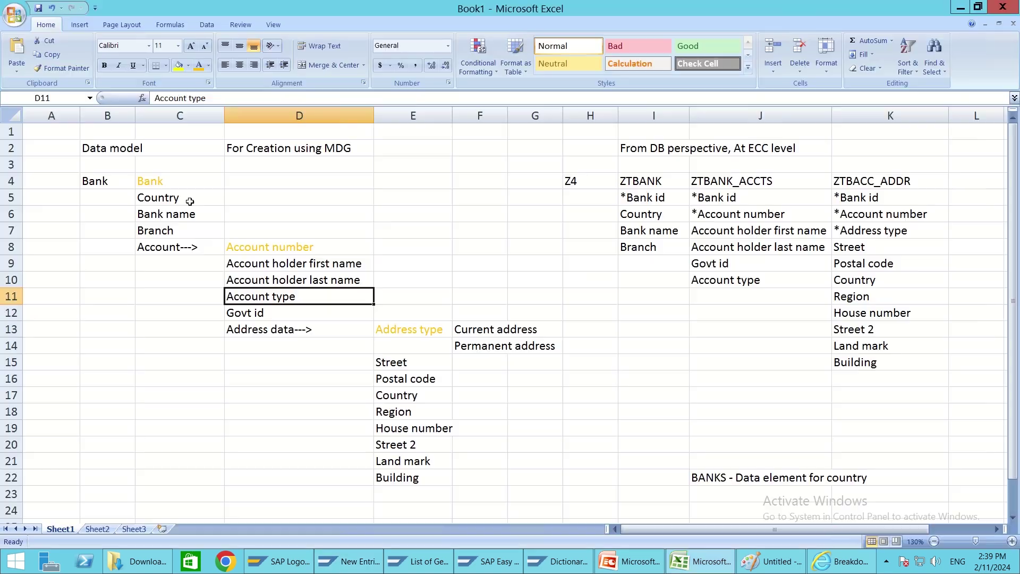
left_click(268, 312)
left_click(268, 298)
key("alt+Tab")
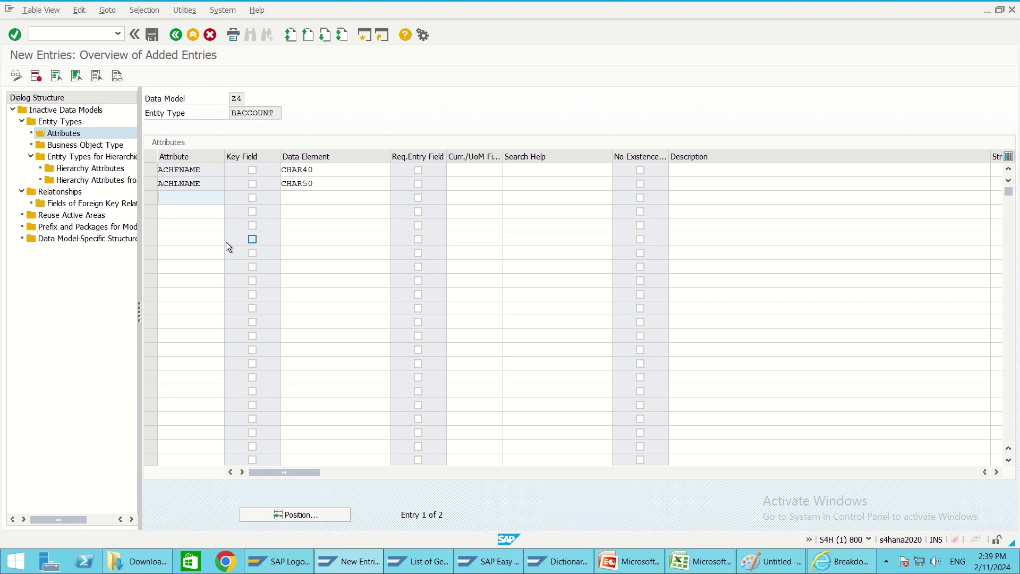
type("ACCOU")
key("BackSpace")
key("BackSpace")
key("BackSpace")
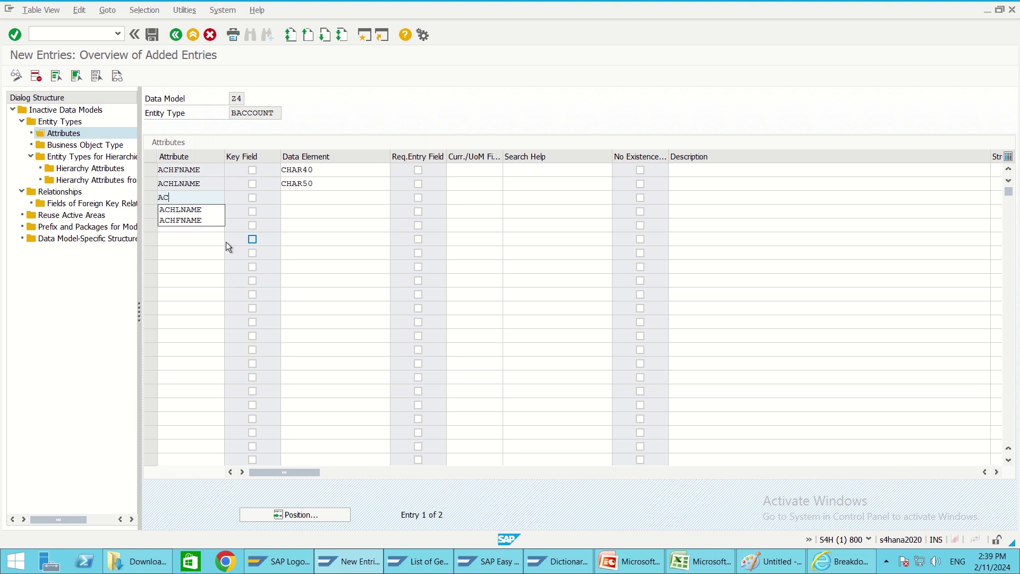
type("CTYPE")
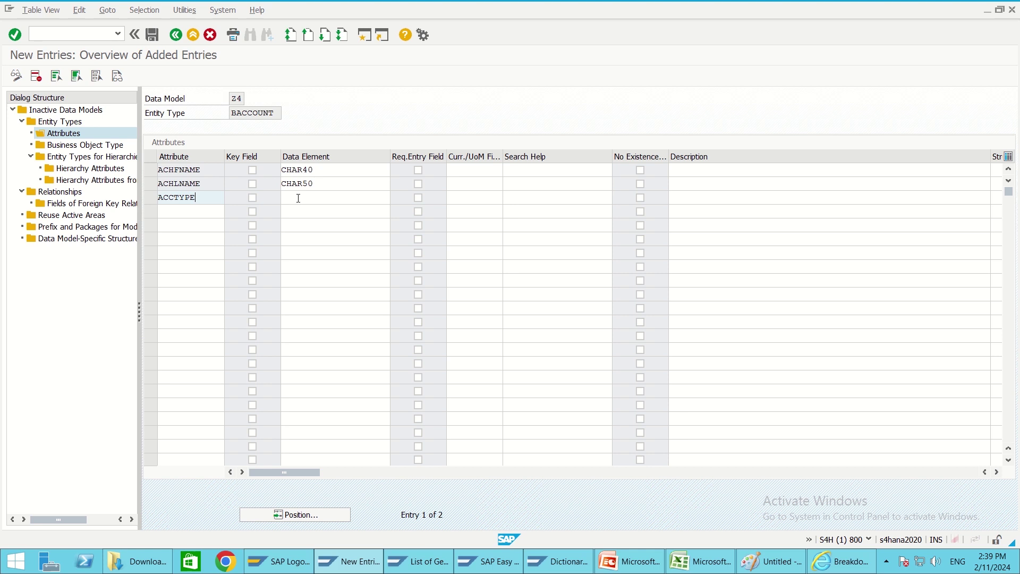
- Set the data element of attribute ACCTYPE to CHAR30
left_click(298, 197)
key("alt+Tab")
key("alt+Tab")
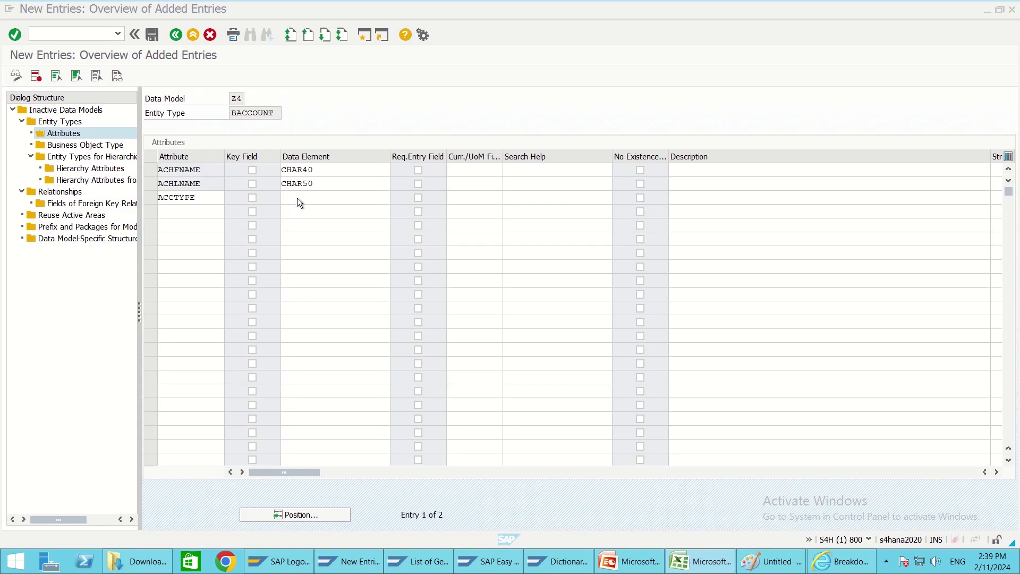
type("CHAR30")
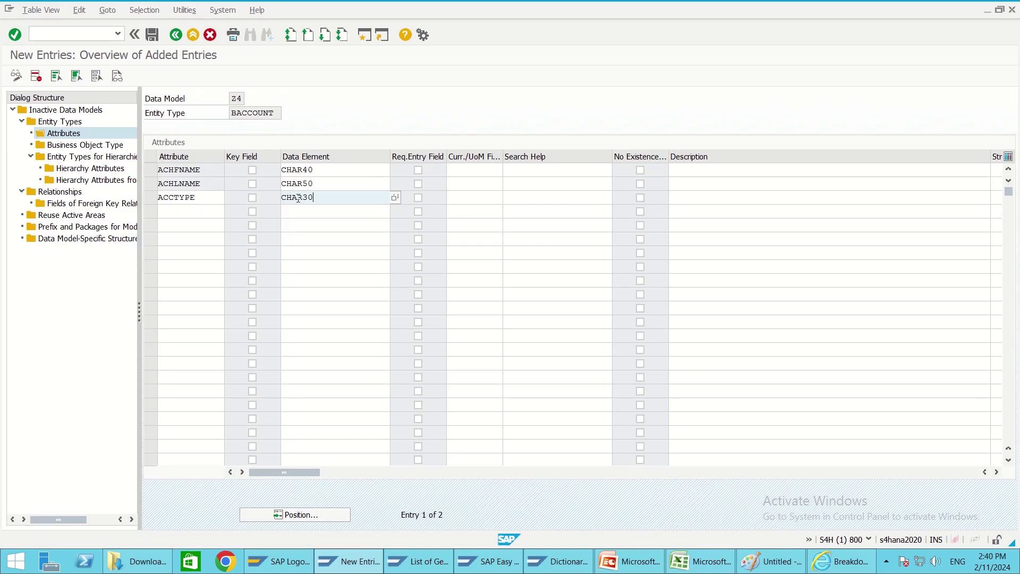
- Add the government ID attribute from the Excel outline as GOVTID with data element NUM15
left_click(180, 207)
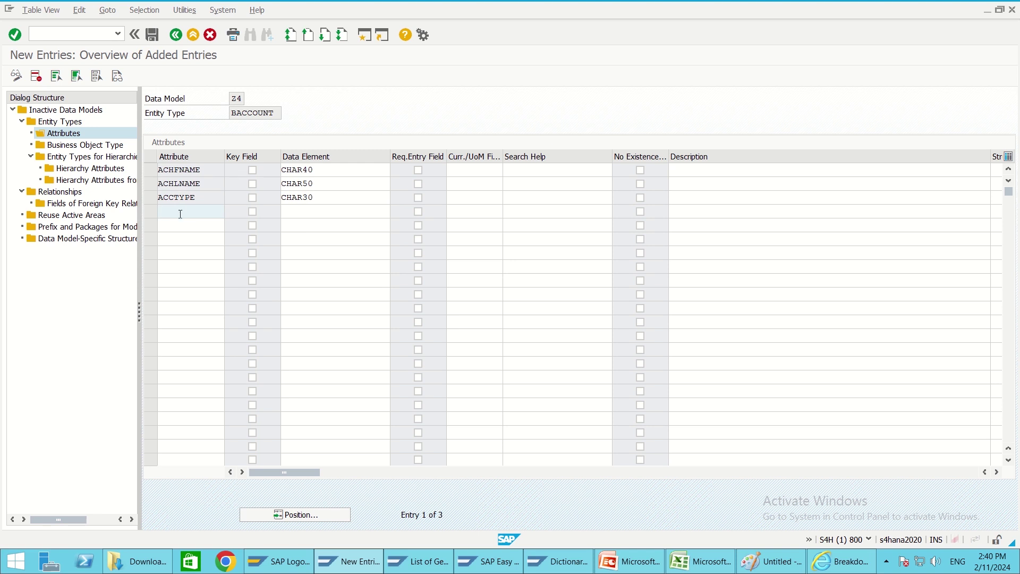
key("alt+Tab")
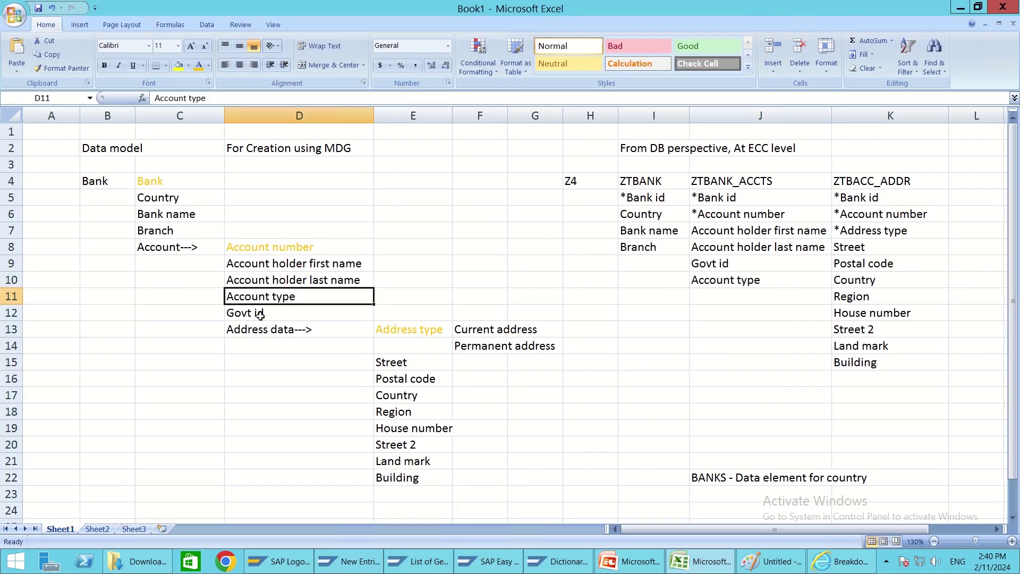
key("alt+Tab")
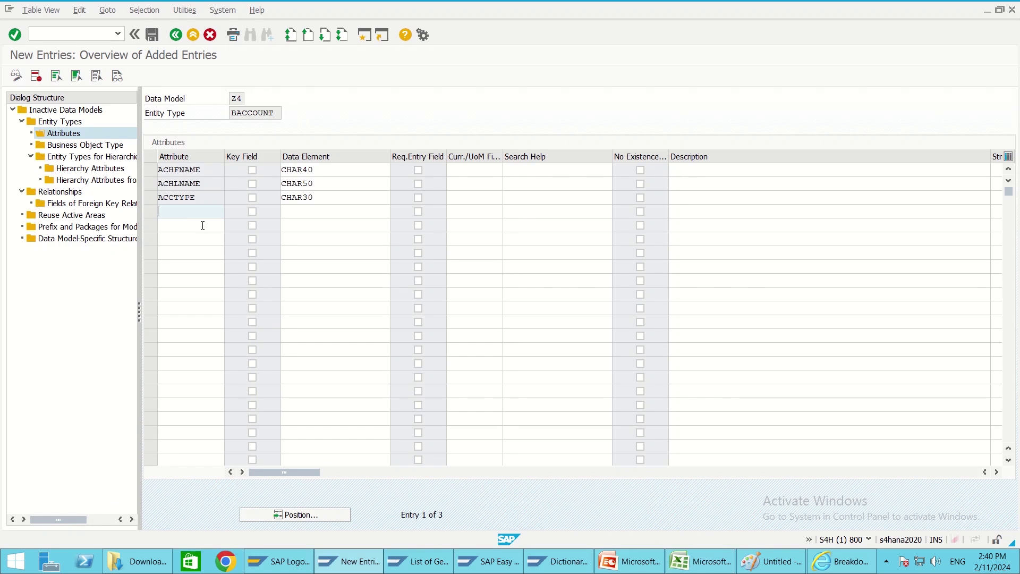
type("GOVTID")
left_click(306, 213)
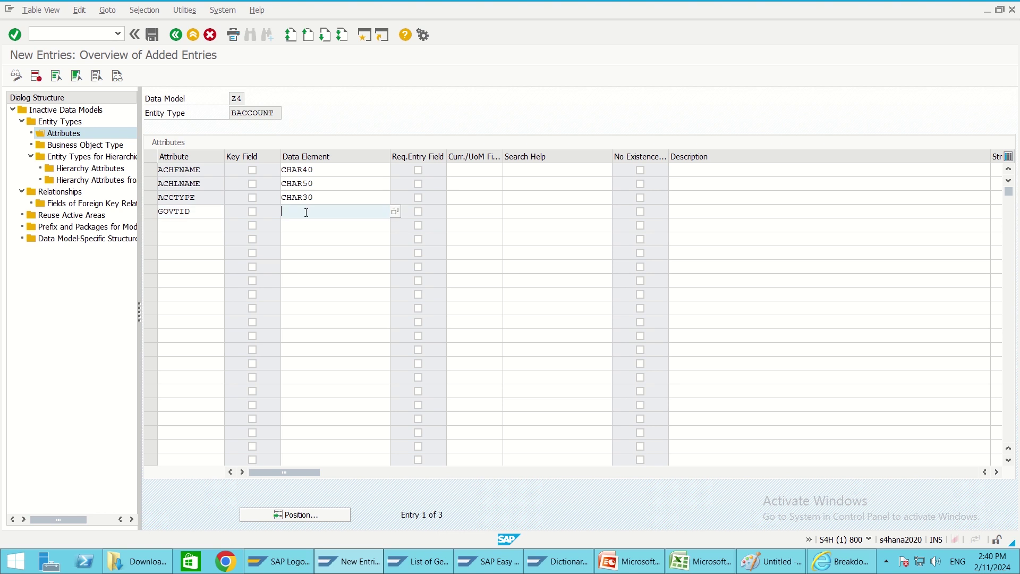
type("NUM15")
key("Return")
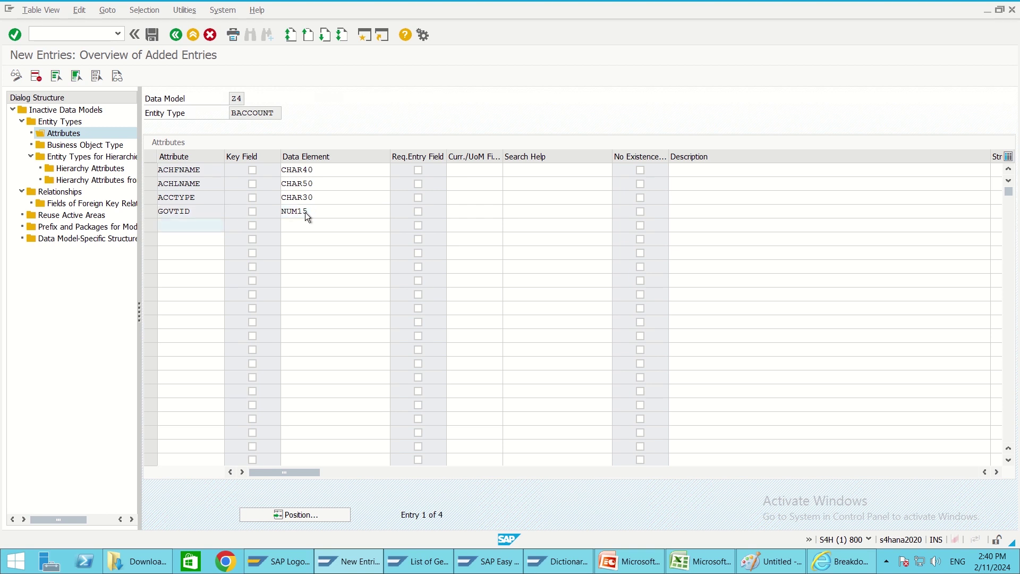
- Correct the data element of attribute GOVTID to NUMC15
key("alt+Tab")
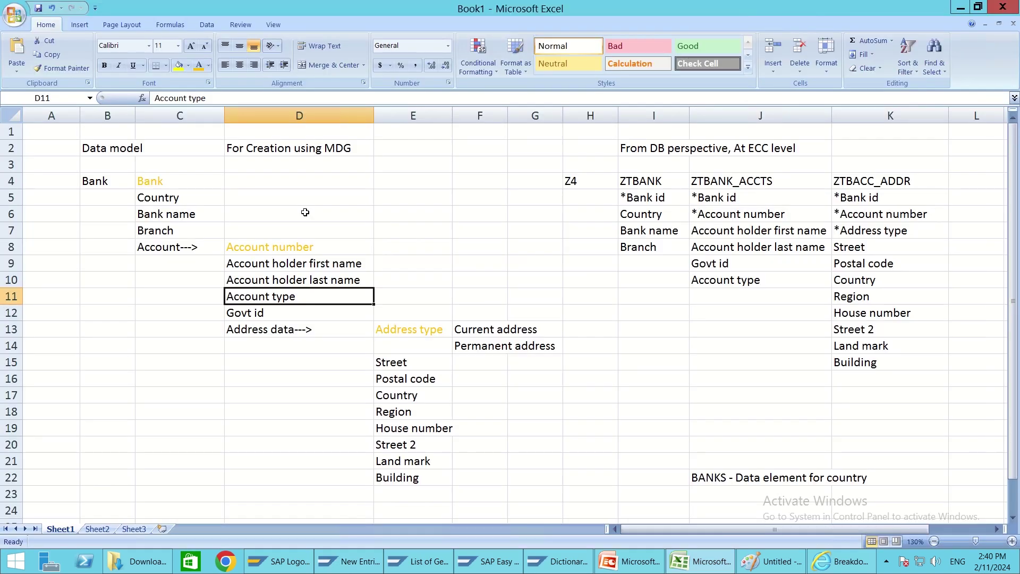
key("alt+Tab")
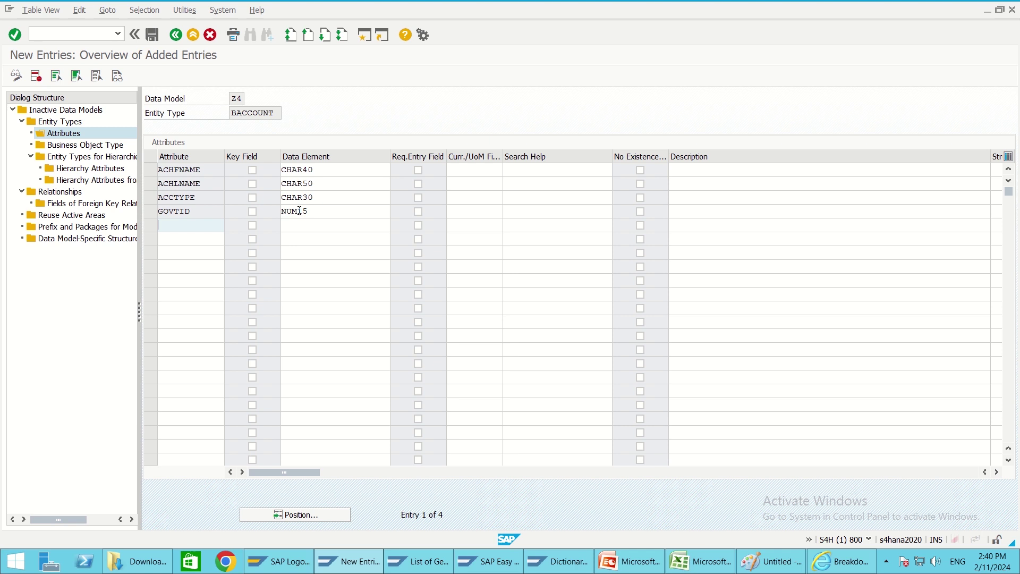
left_click(299, 211)
type("C")
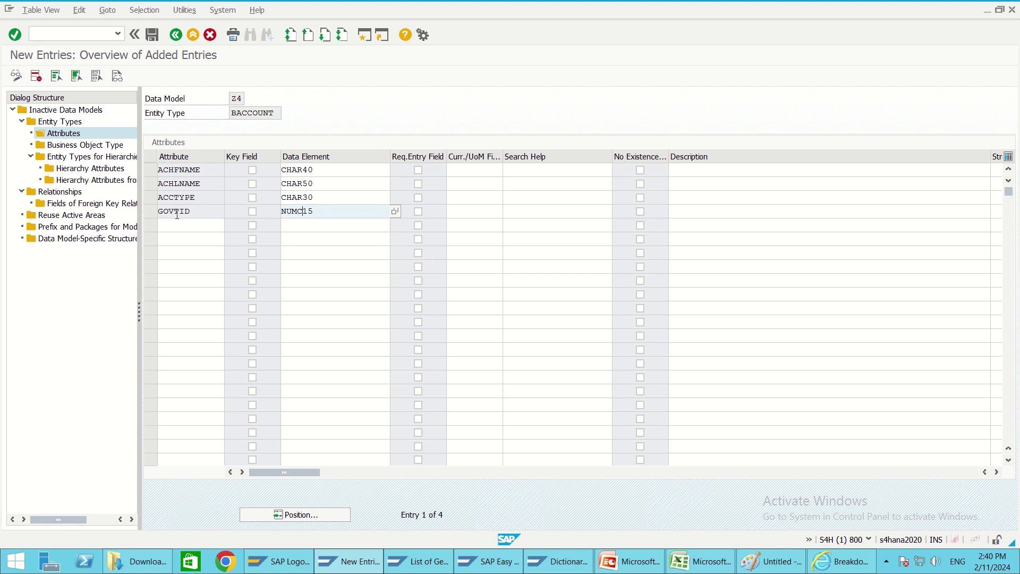
left_click(233, 225)
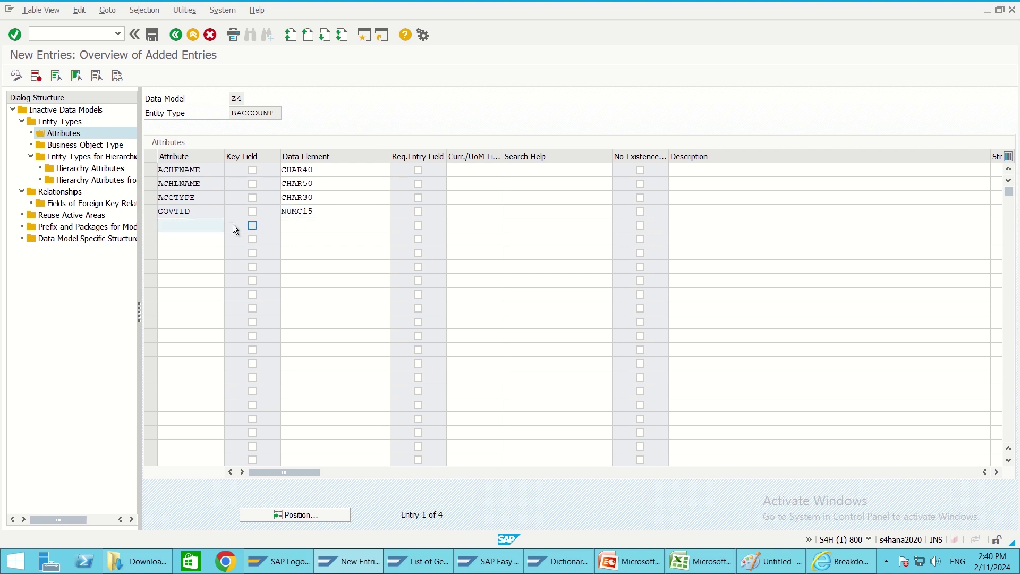
- Open the relationships of data model Z4 and enter BANK as the From-Entity Type of a new relationship
key("alt+Tab")
key("alt+Tab")
left_click(67, 195)
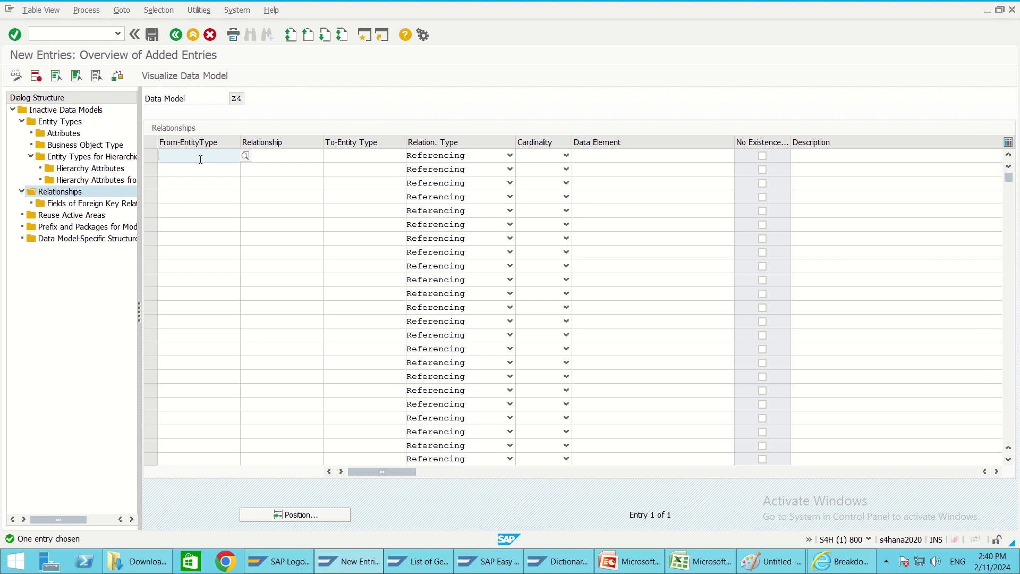
key("alt+Tab")
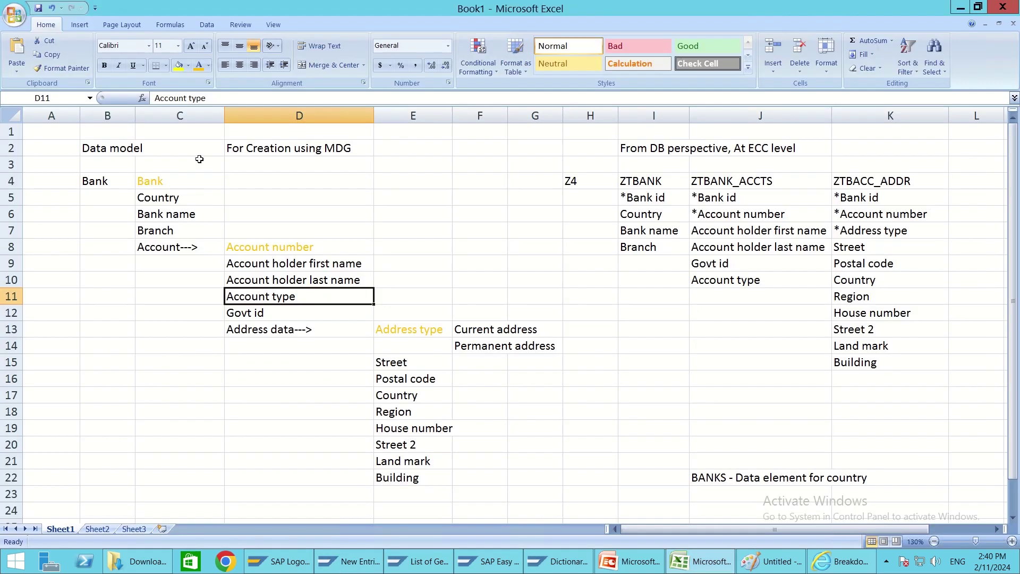
key("alt+Tab")
type("BANK")
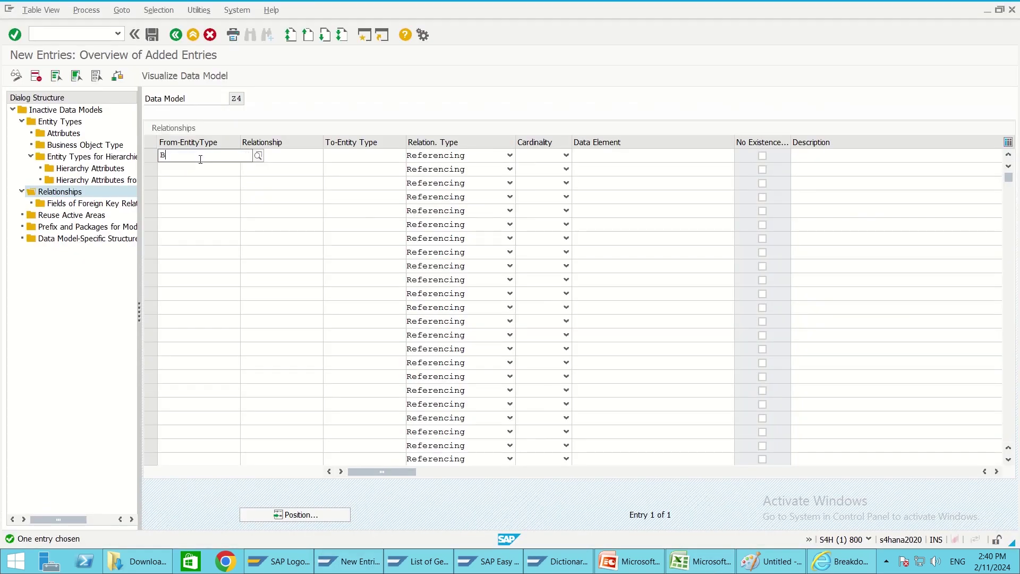
- Set the To-Entity Type of the BANK relationship to BACCOUNT after consulting the data model outline in Excel
left_click(340, 159)
key("alt+Tab")
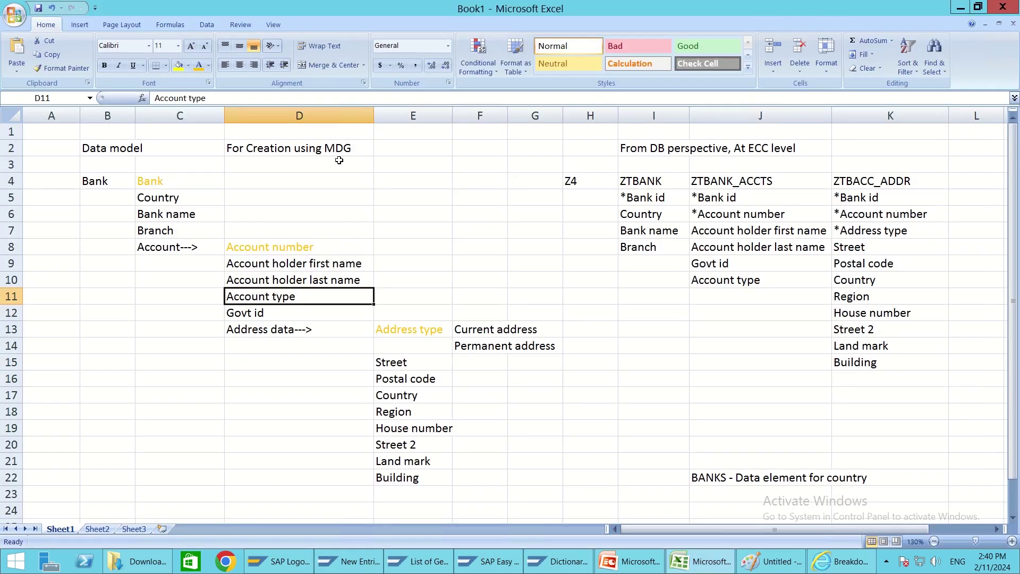
key("alt+Tab")
type("A")
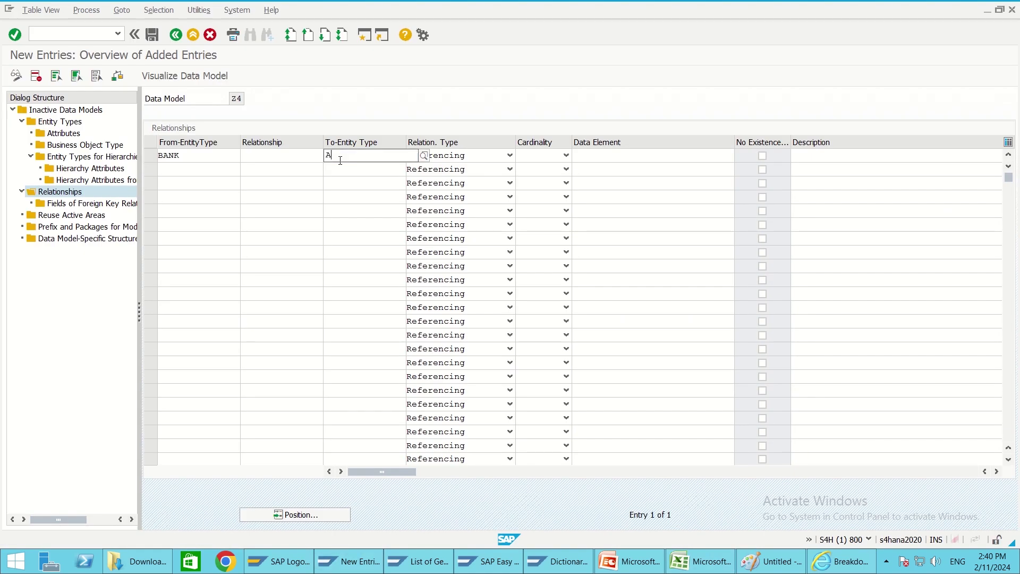
key("BackSpace")
type("A")
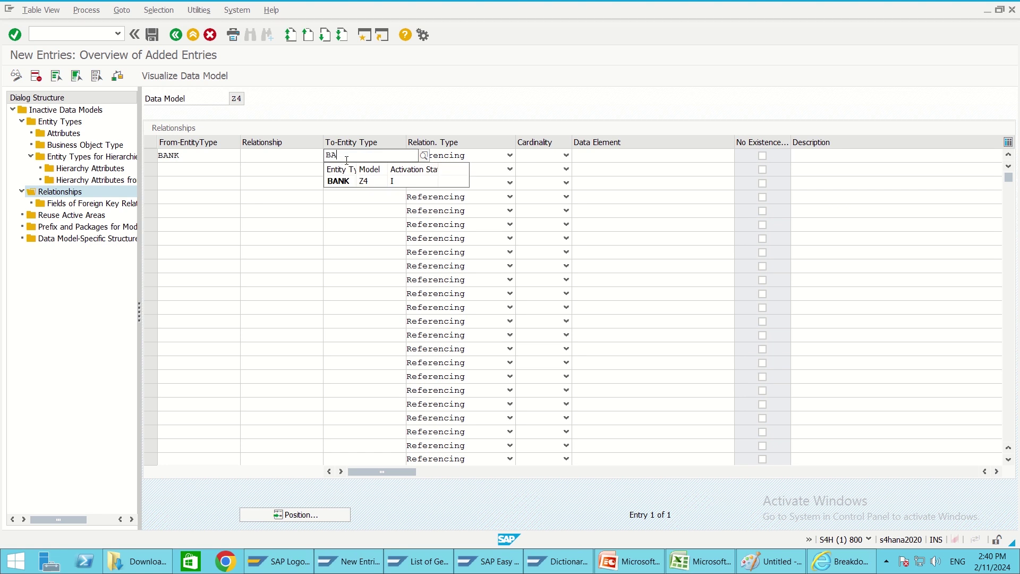
type("CC")
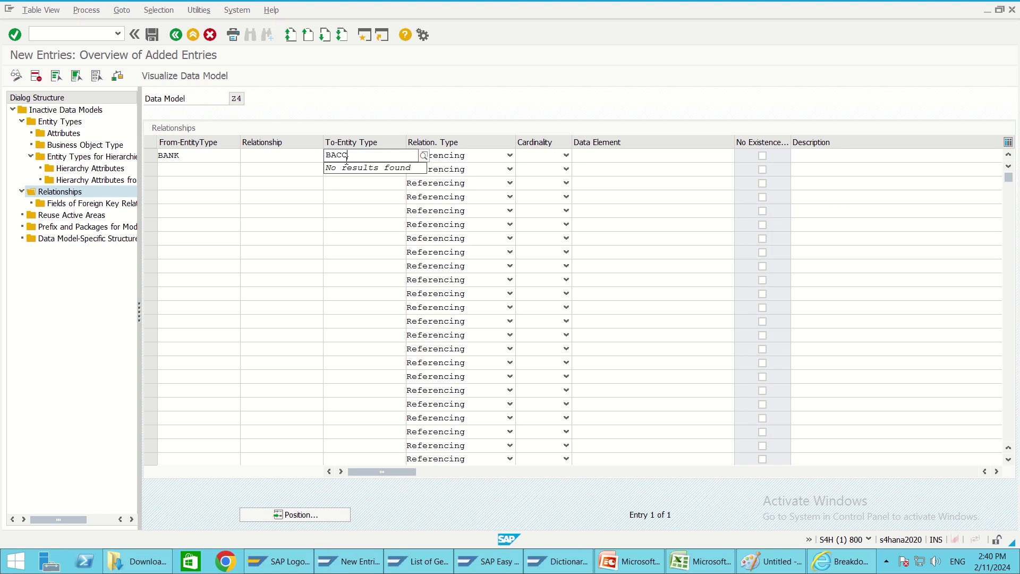
type("OUNT")
key("Return")
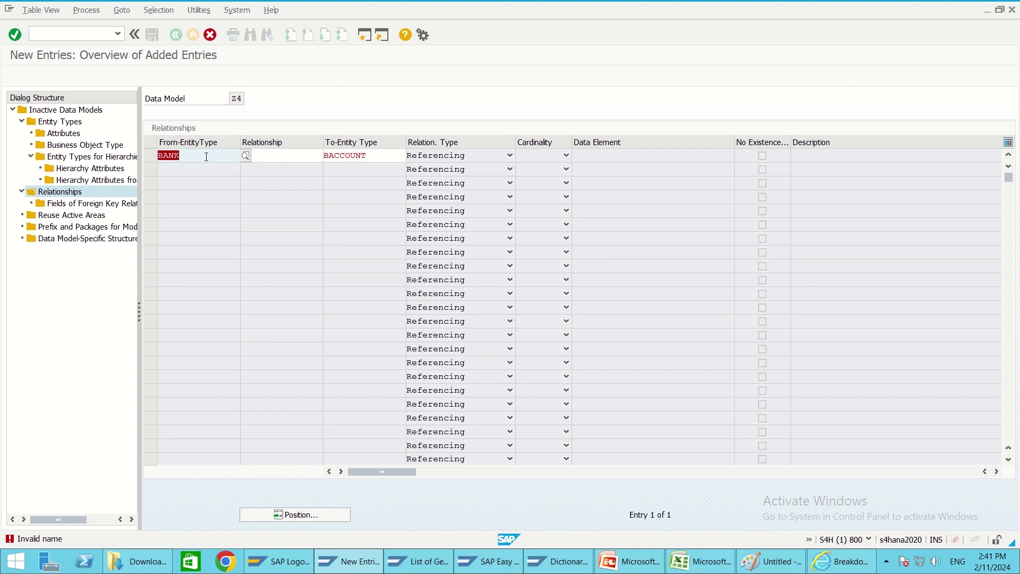
- Name the relationship between BANK and BACCOUNT as BAN2BACC
left_click(245, 155)
left_click(264, 155)
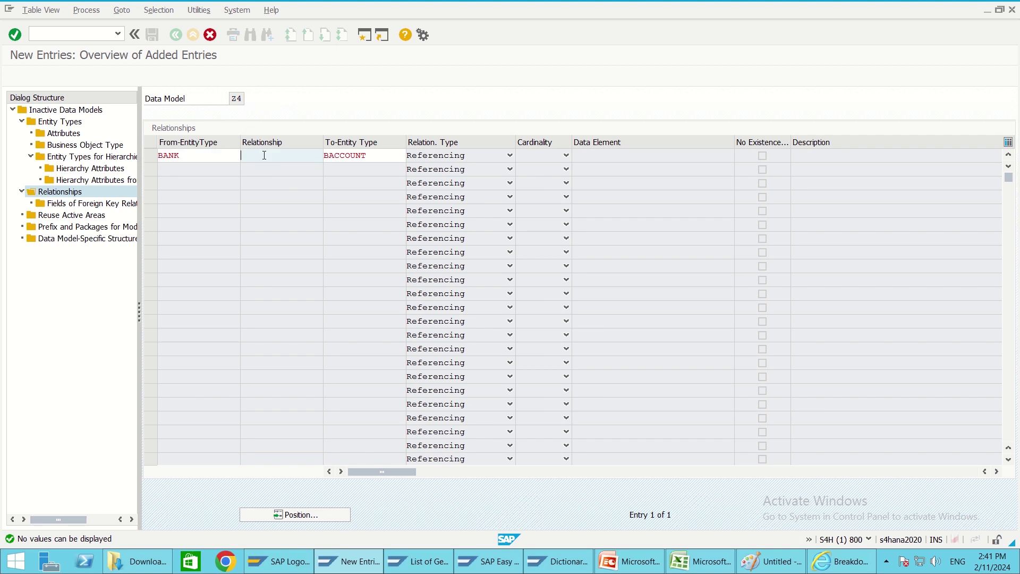
type("B")
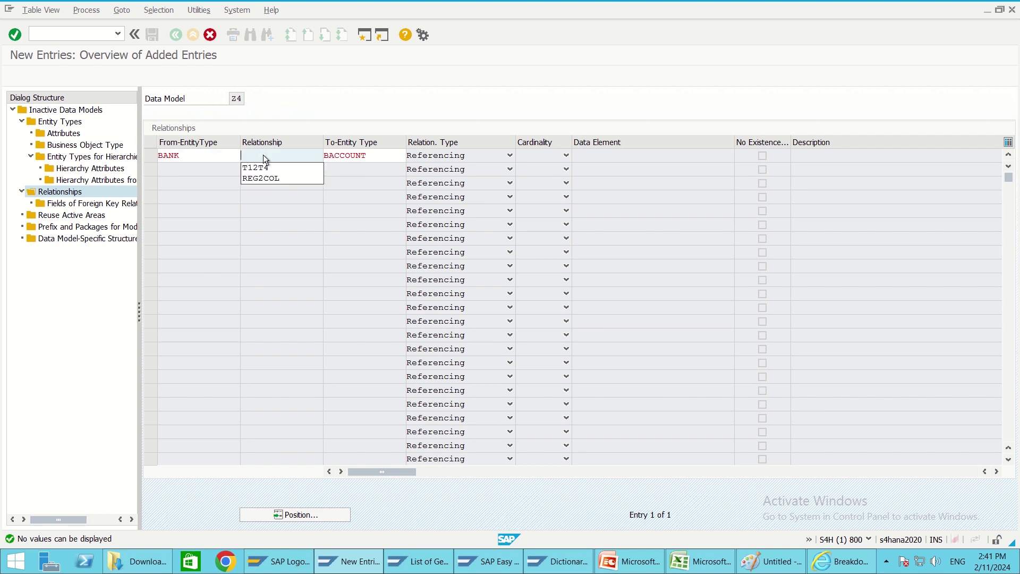
type("AN2")
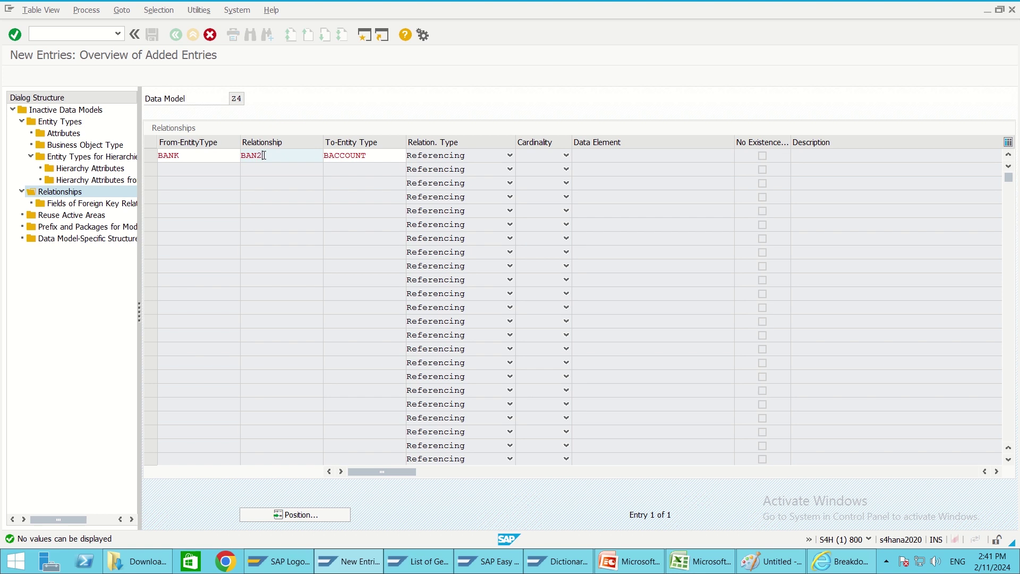
type("BACC")
key("Return")
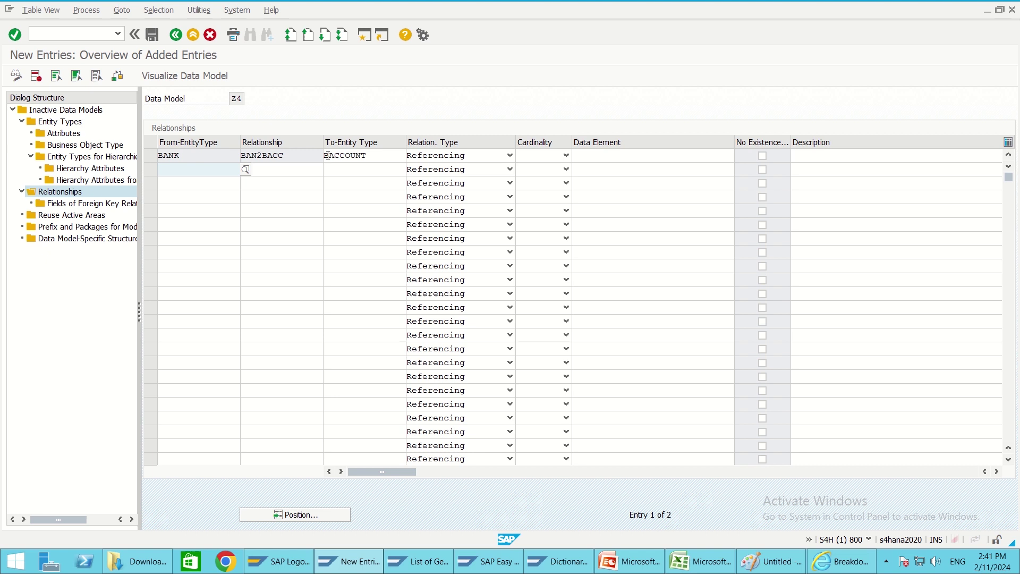
- Set the BAN2BACC relationship type to Leading and its cardinality to 1 : N
left_click(454, 157)
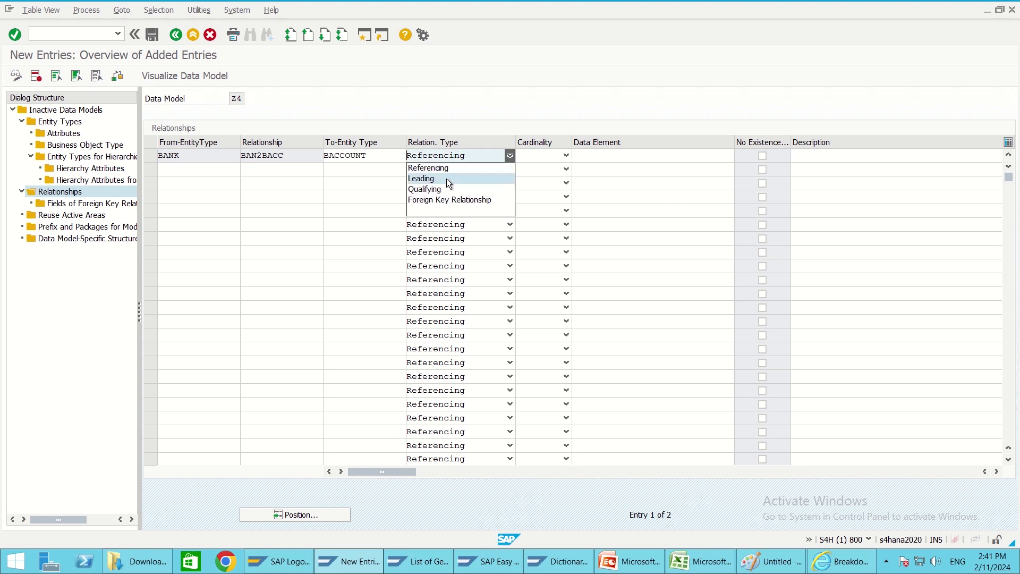
left_click(446, 178)
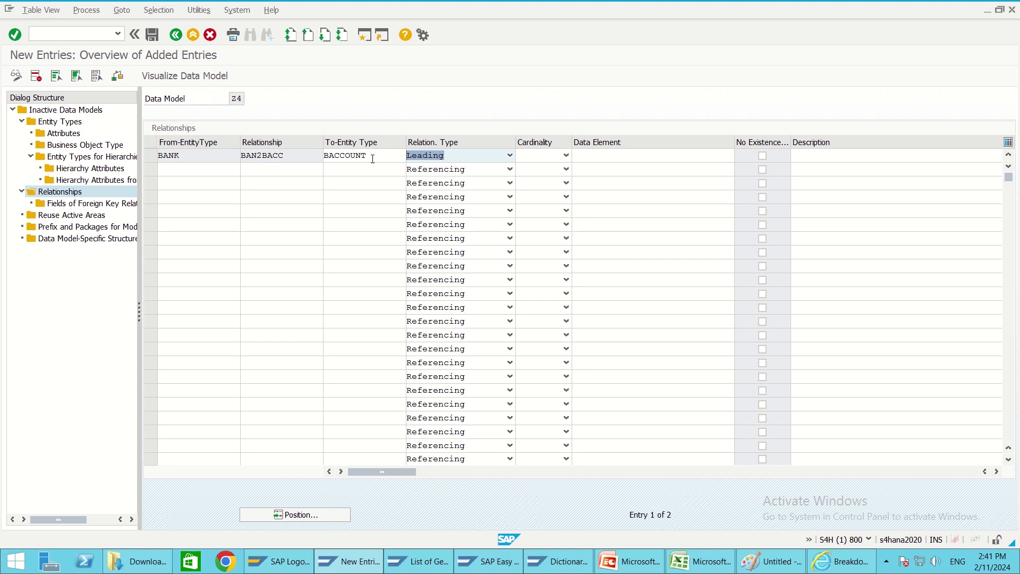
left_click(187, 160)
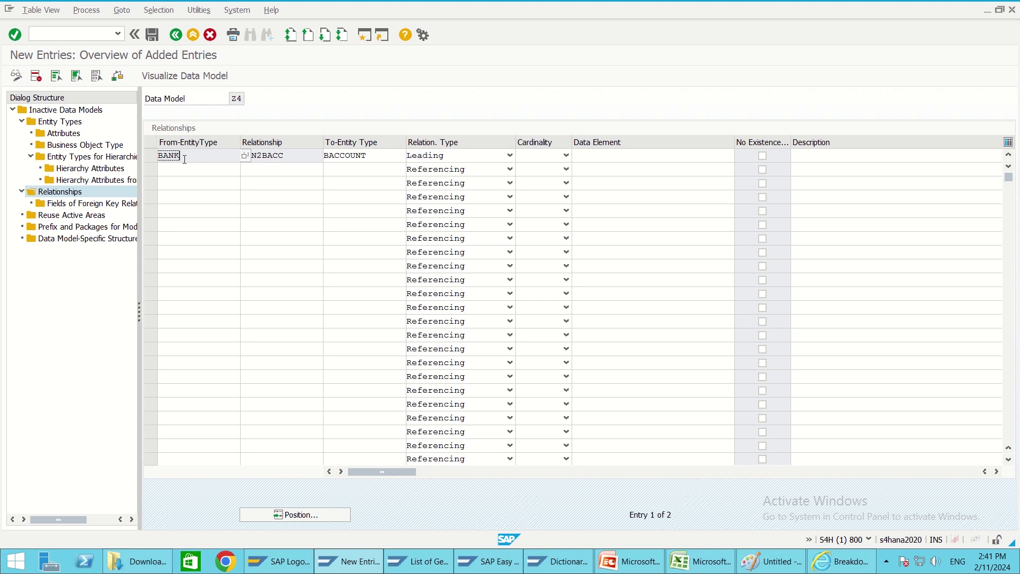
left_click(382, 154)
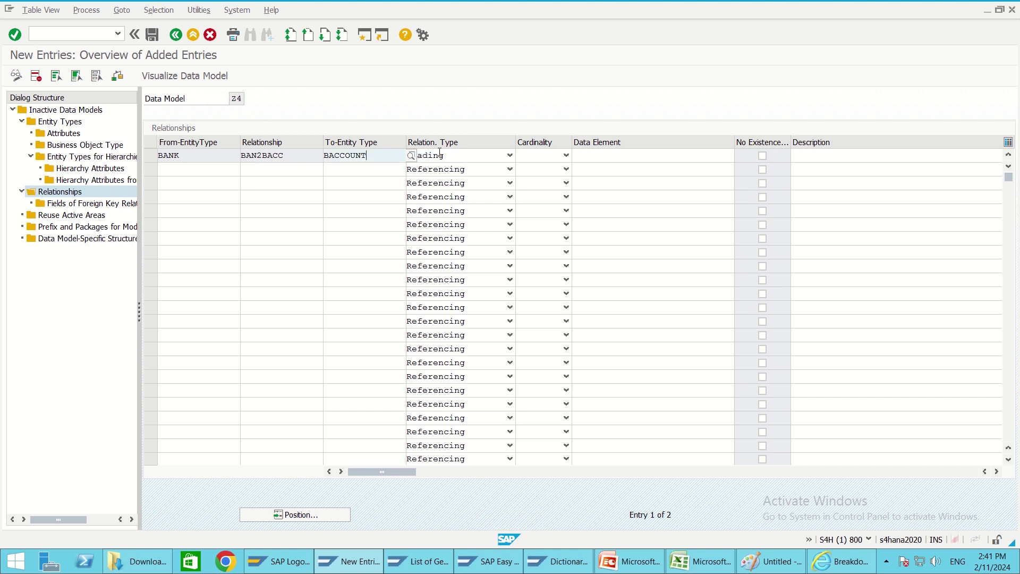
left_click(540, 155)
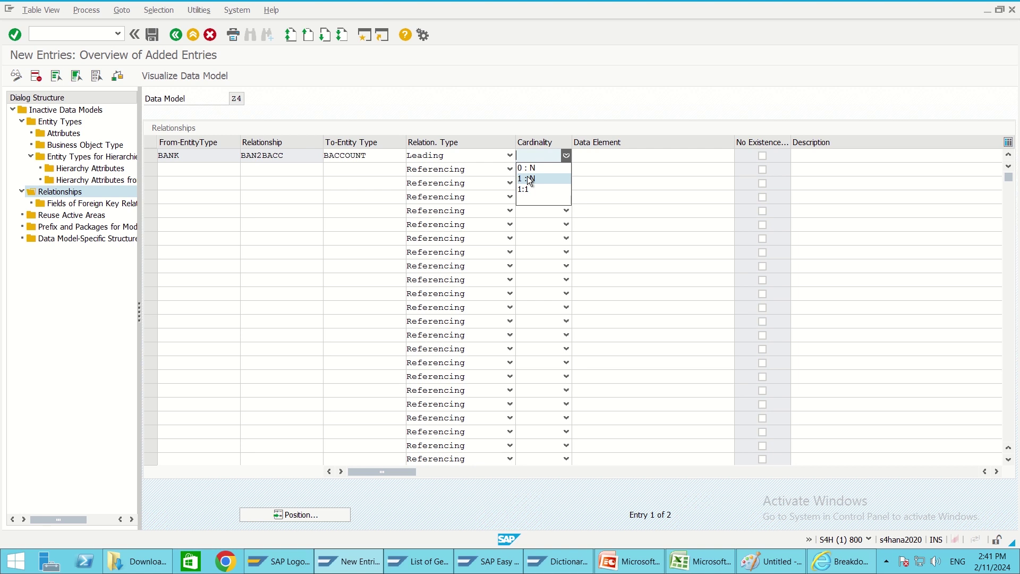
left_click(532, 179)
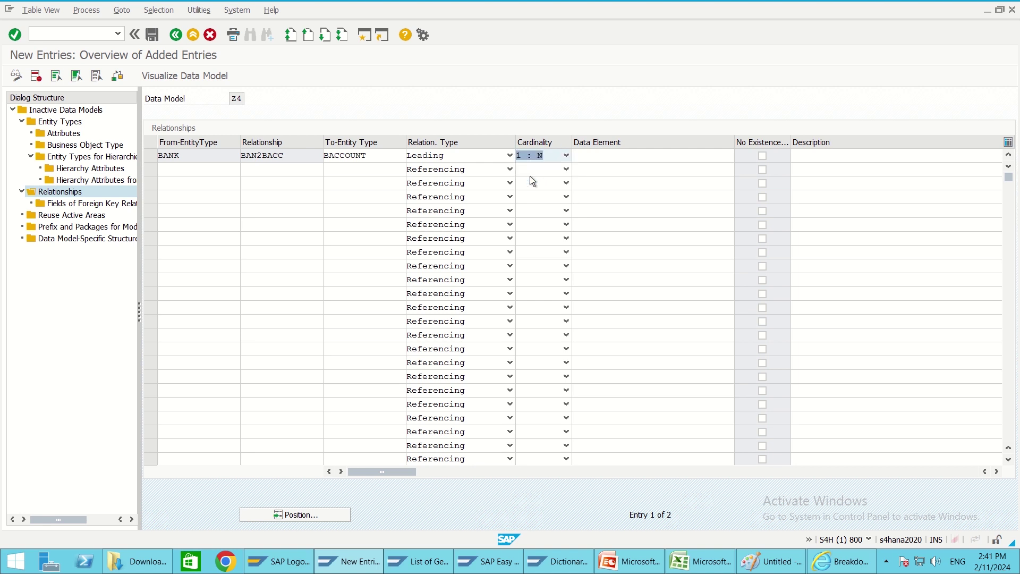
left_click(601, 160)
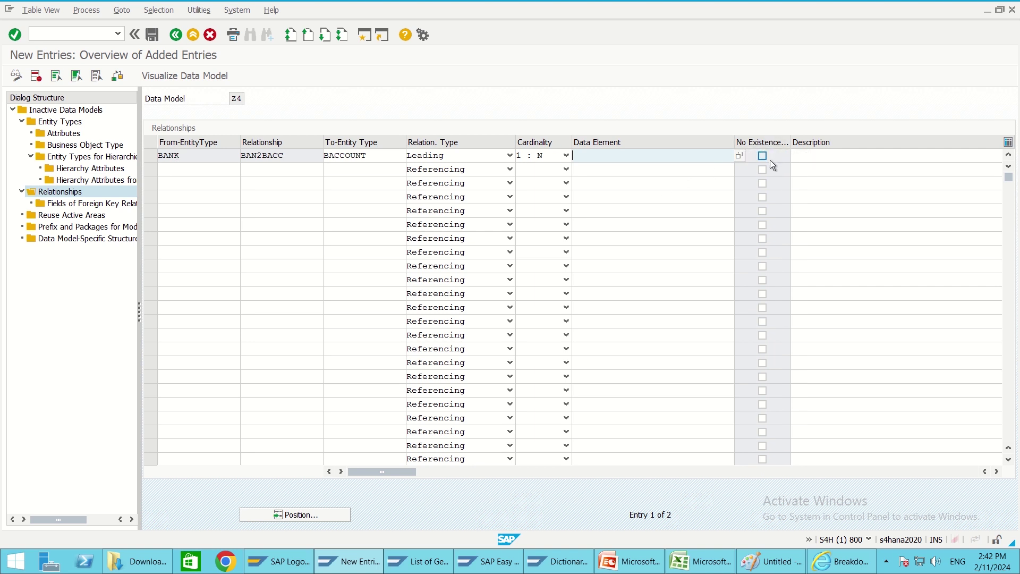
double_click(193, 155)
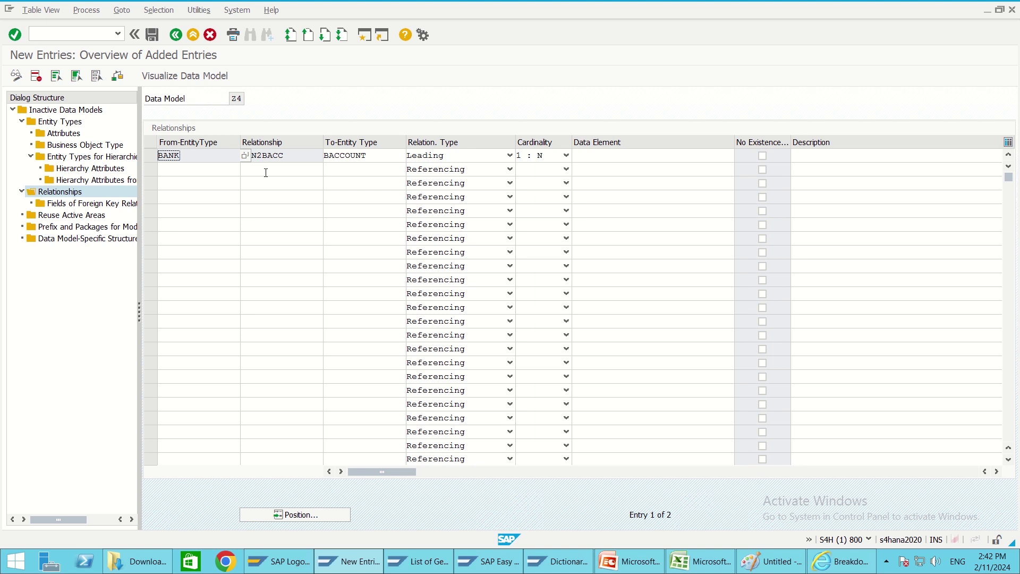
- Give the BAN2BACC relationship the description "Bank to Bank account relationship"
left_click(763, 155)
left_click(807, 151)
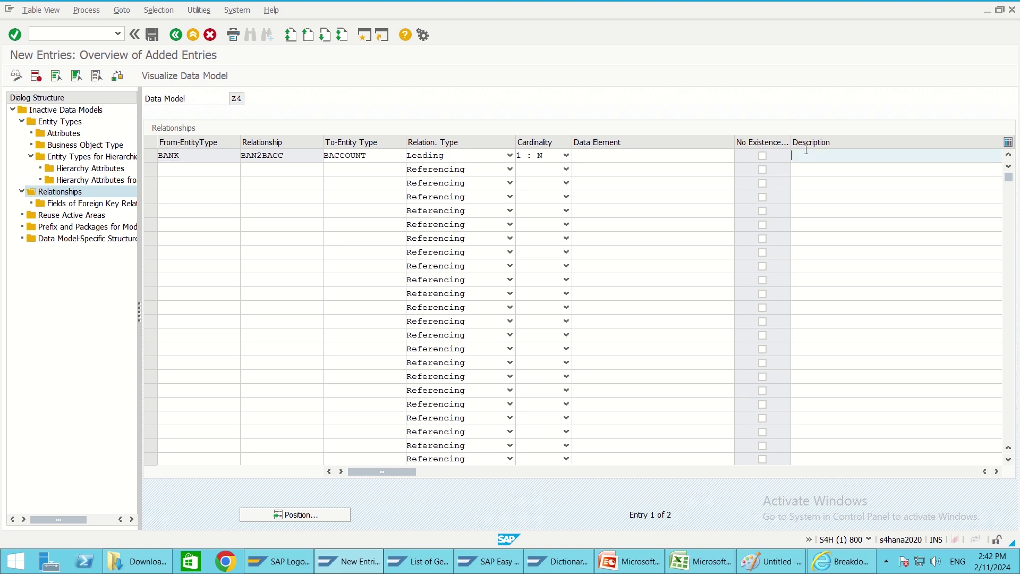
scroll(807, 151, "right", 2)
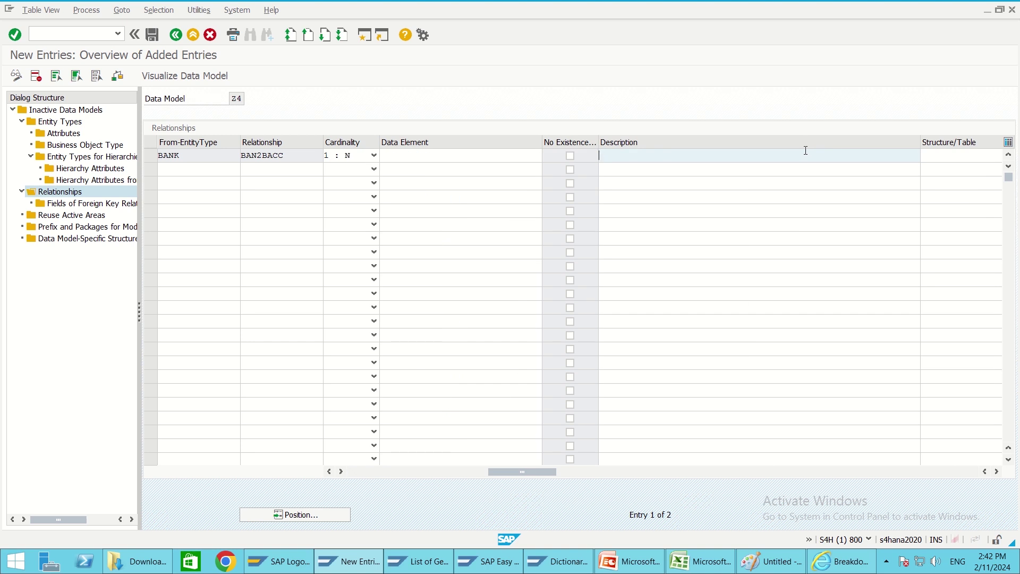
type("B")
key("BackSpace")
type("Account")
key("BackSpace")
key("BackSpace")
key("BackSpace")
key("BackSpace")
key("BackSpace")
key("BackSpace")
key("BackSpace")
type("Bank to Bank account relatio")
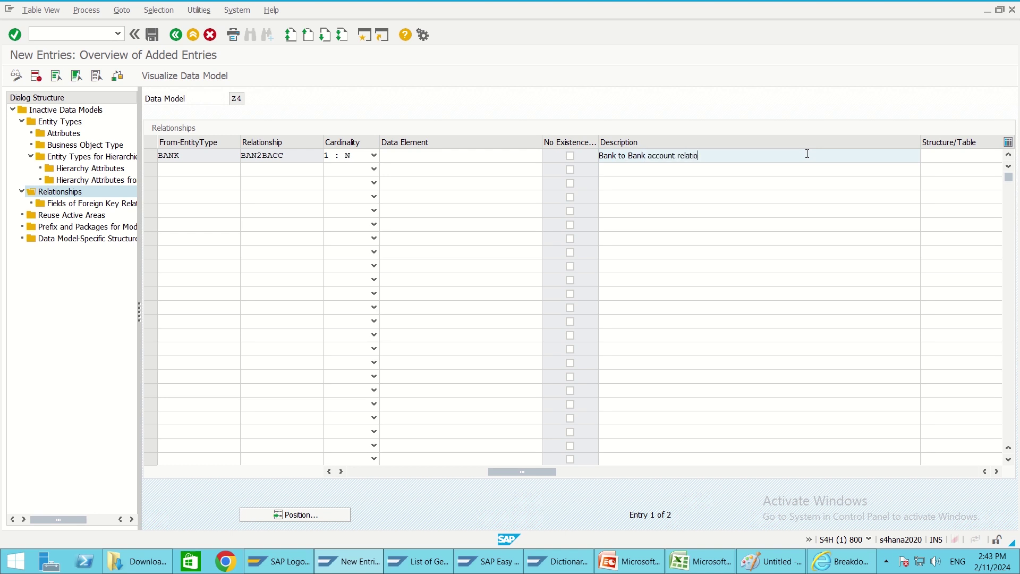
type("nshoip")
key("Return")
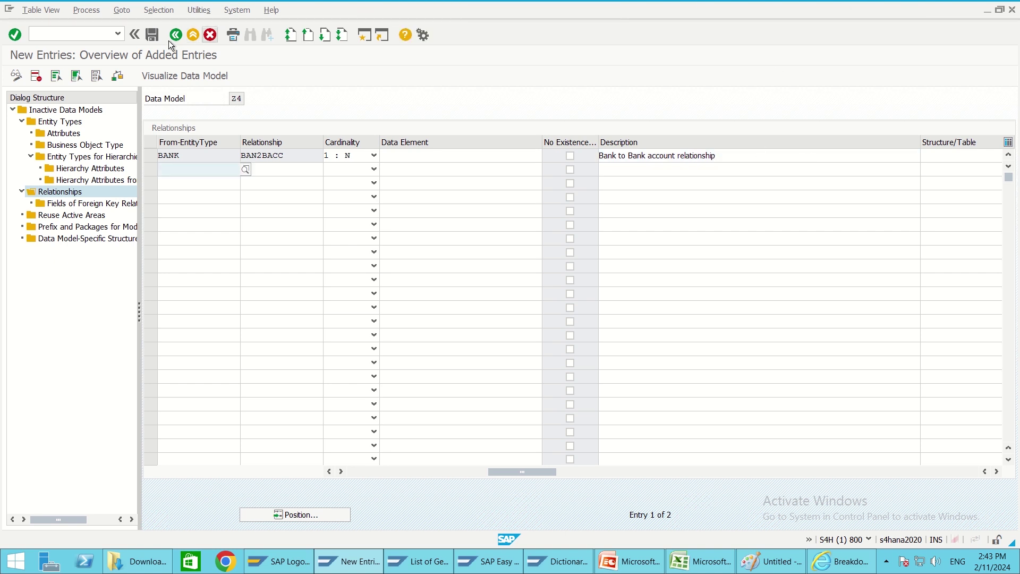
- Try to save the data model with BAN2BACC's cardinality as 1 : N and as 1:1, cancel both saves, and restore 1 : N
left_click(153, 35)
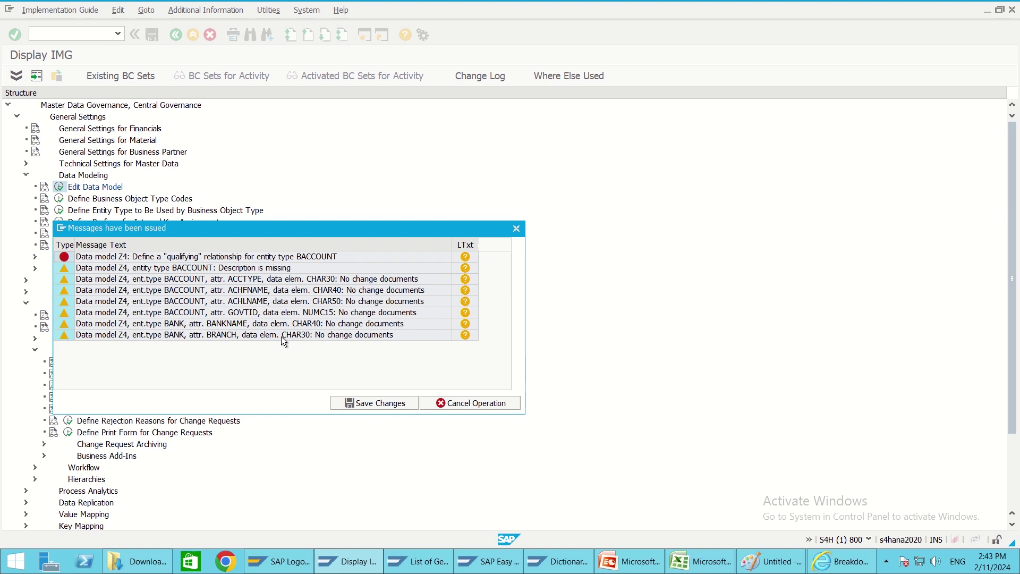
left_click(516, 229)
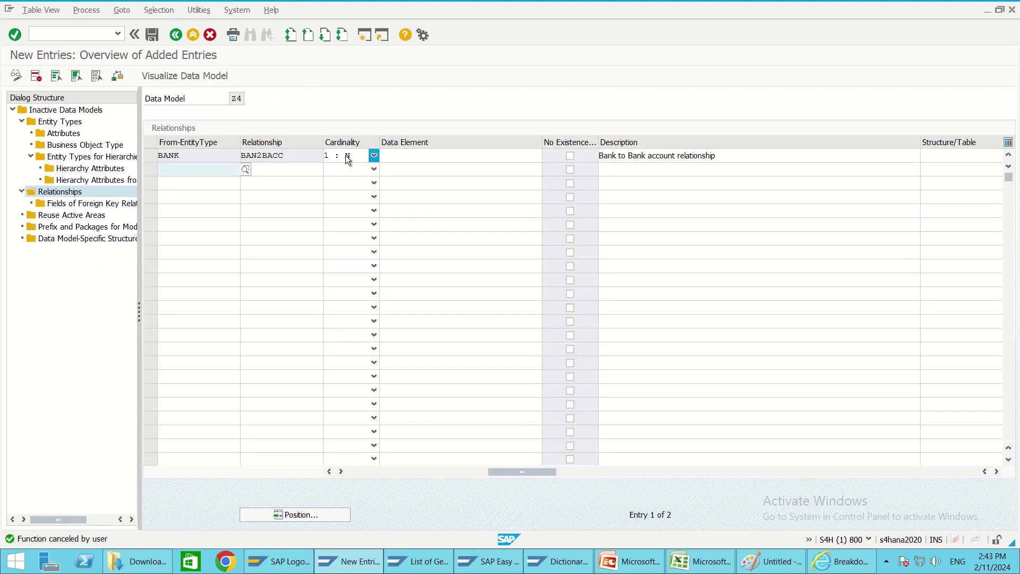
left_click(346, 156)
left_click(344, 187)
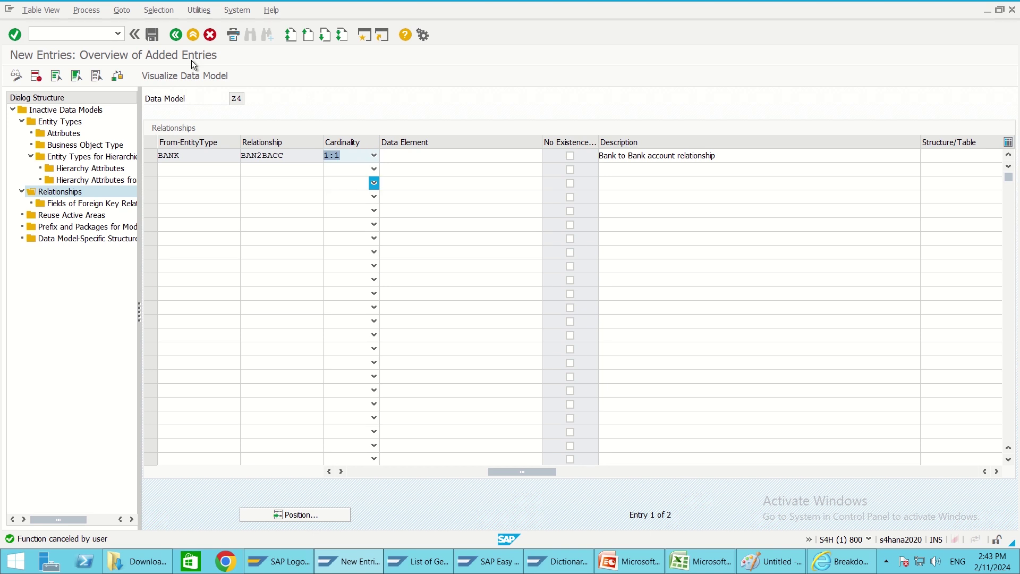
left_click(153, 36)
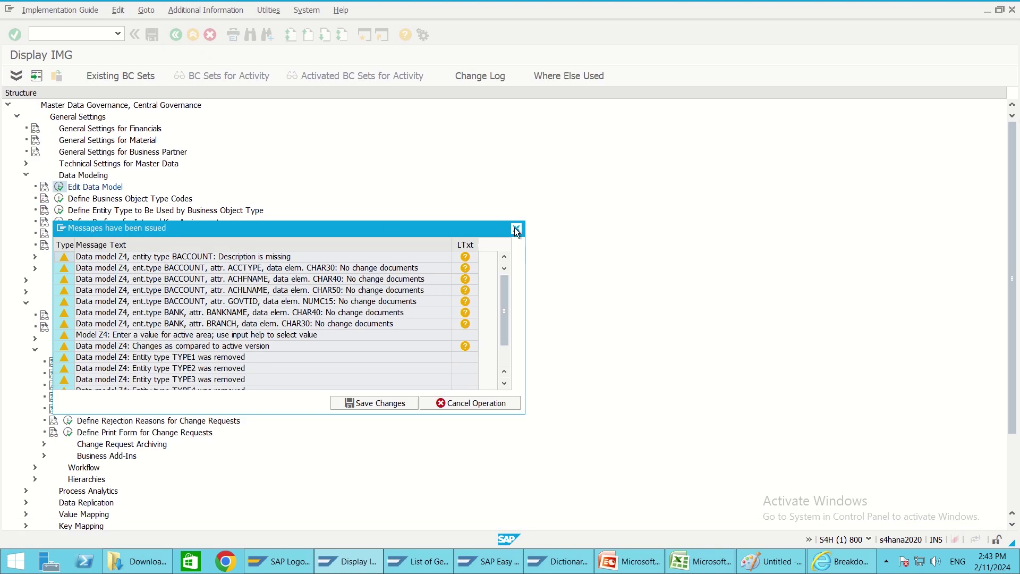
left_click(515, 229)
left_click(339, 157)
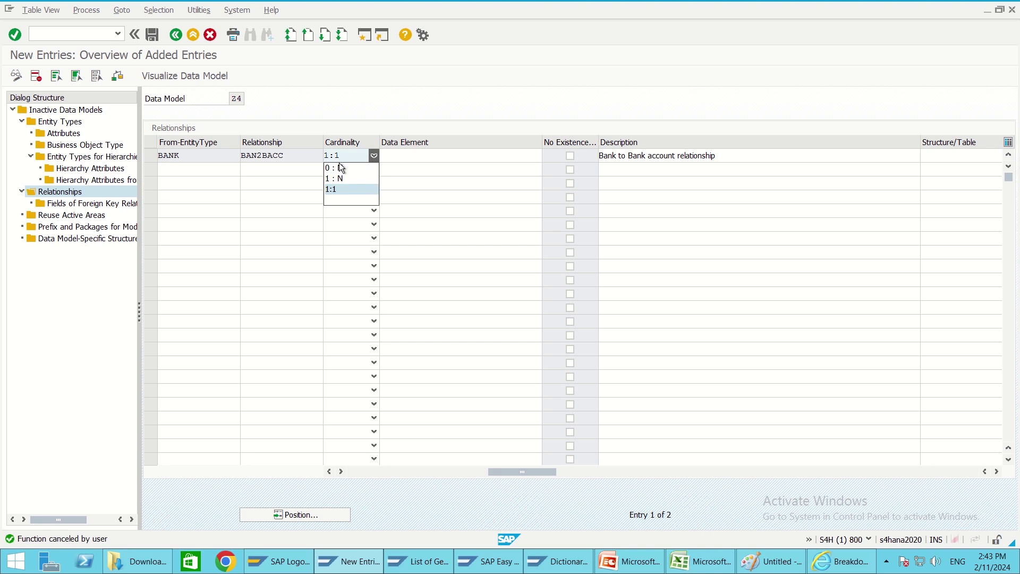
left_click(339, 178)
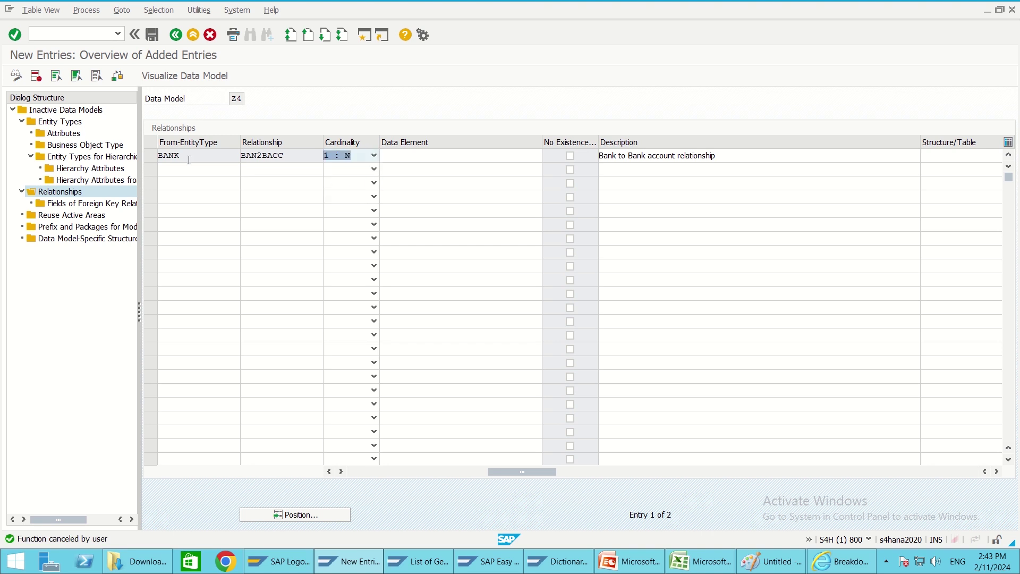
left_click_drag(509, 470, 375, 473)
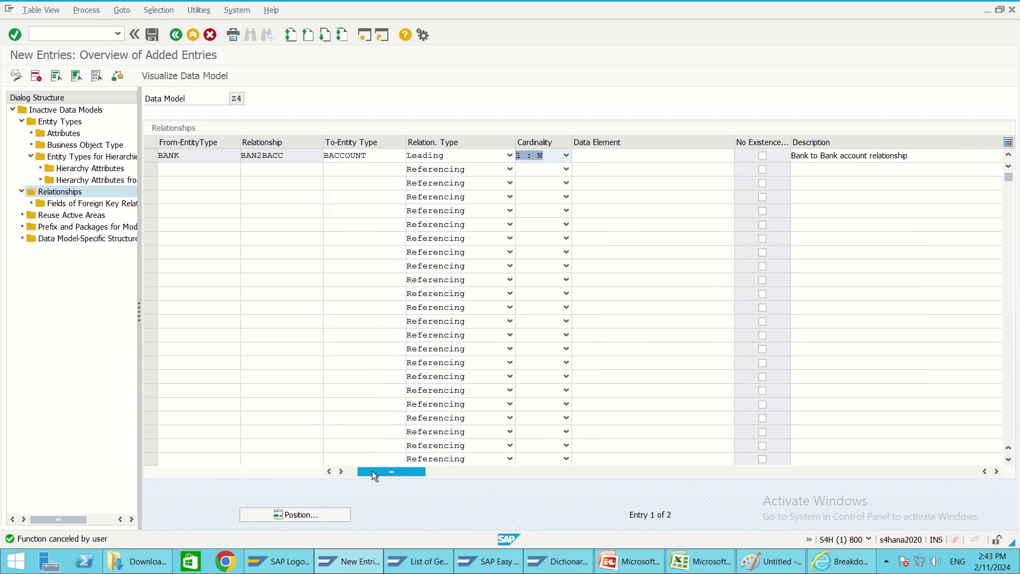
left_click(172, 170)
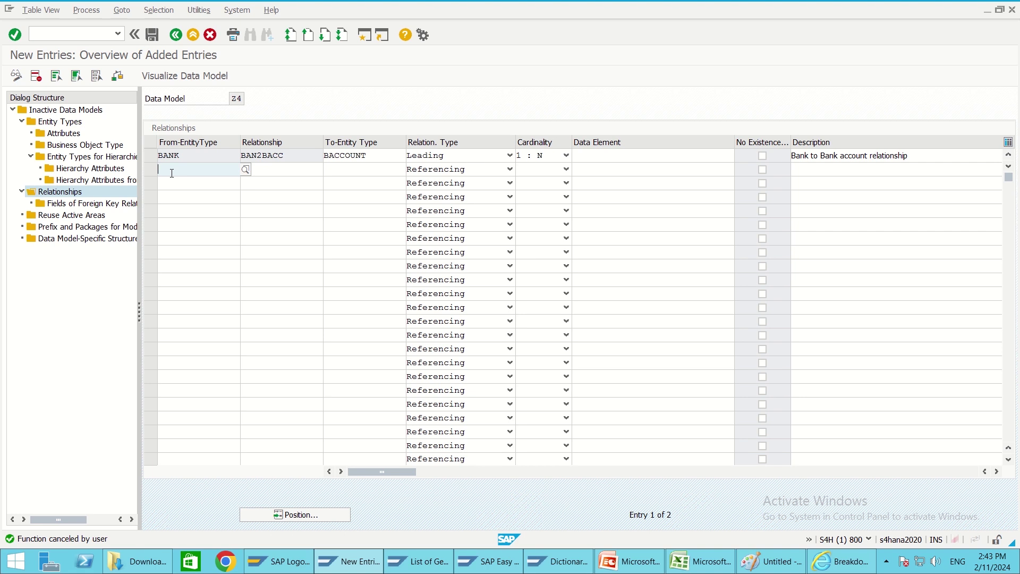
type("BA")
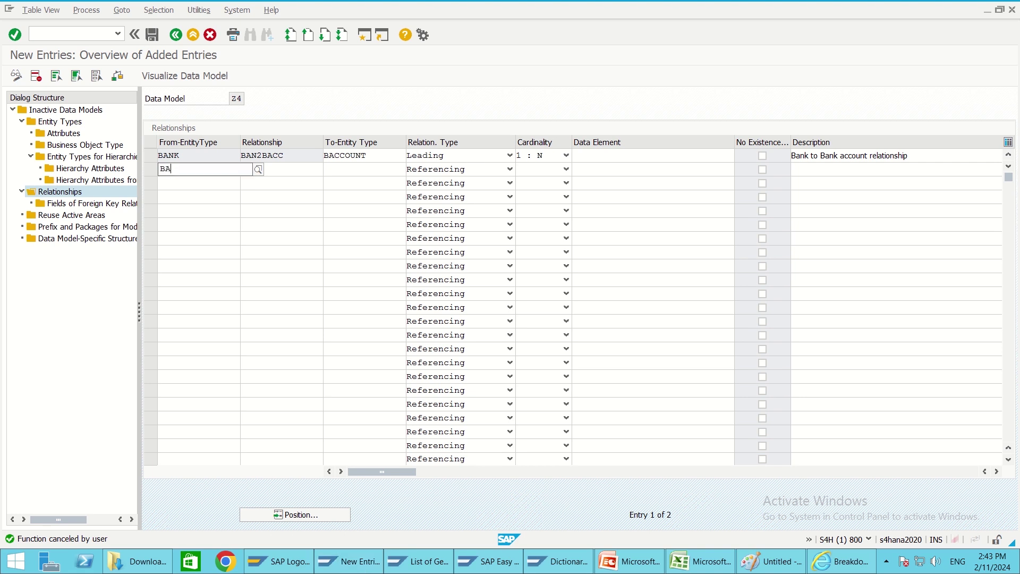
type("N")
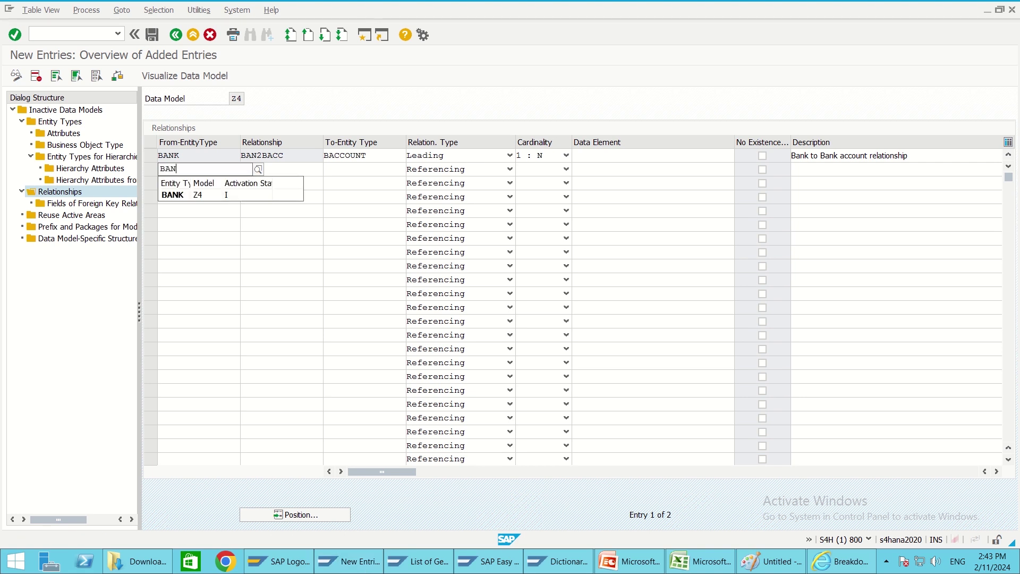
key("BackSpace")
key("BackSpace")
key("BackSpace")
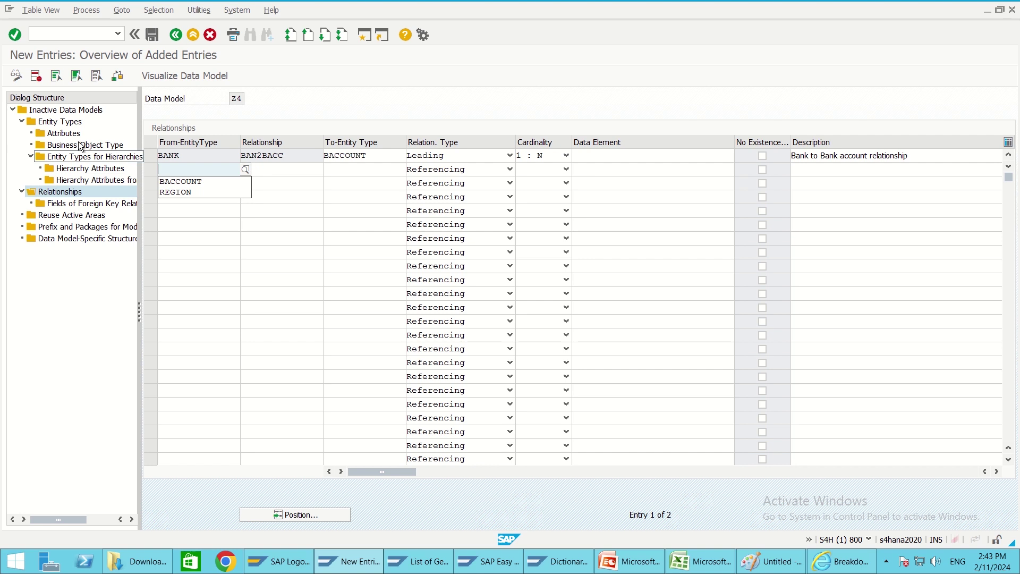
- Discard the empty second relationship row and open the entity type details of BACCOUNT
left_click(66, 122)
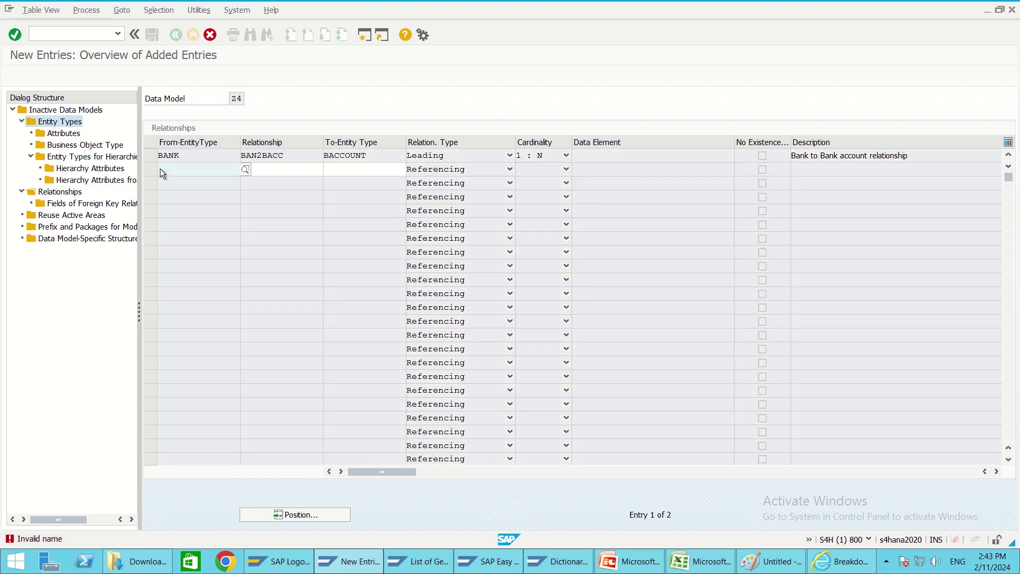
left_click(211, 35)
left_click(210, 236)
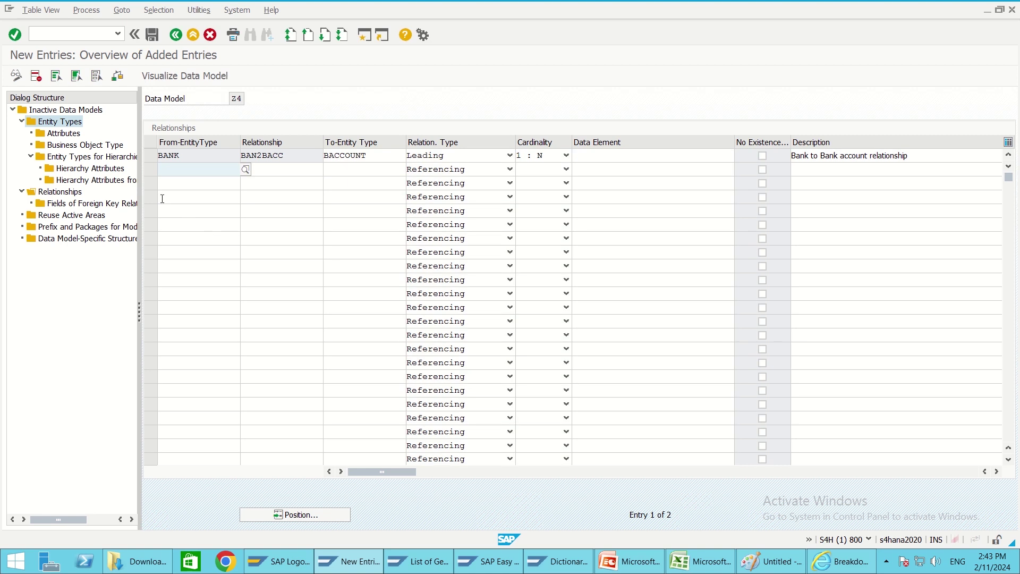
double_click(61, 123)
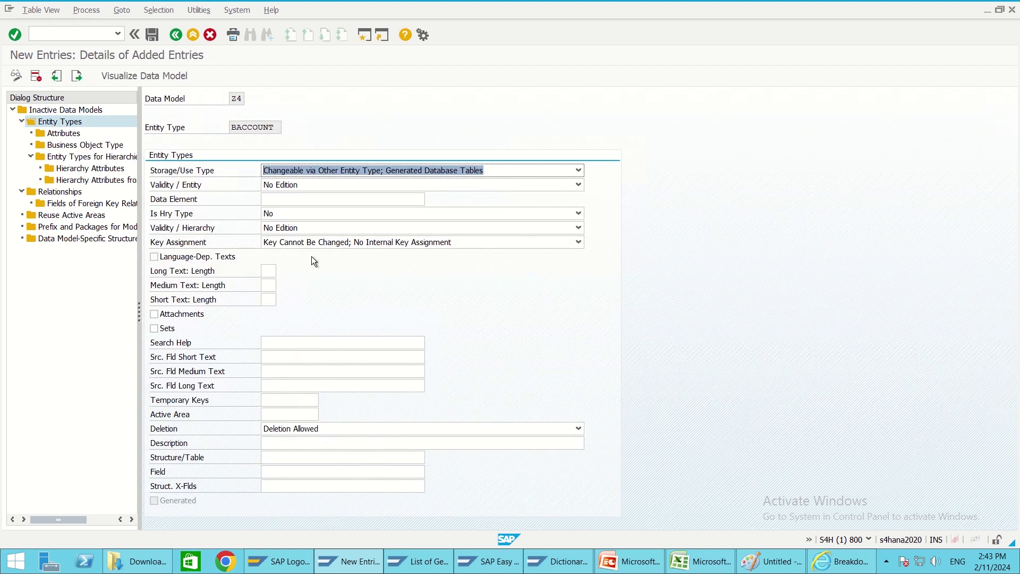
- Leave the BACCOUNT details and start a new entity type entry in data model Z4
left_click(177, 31)
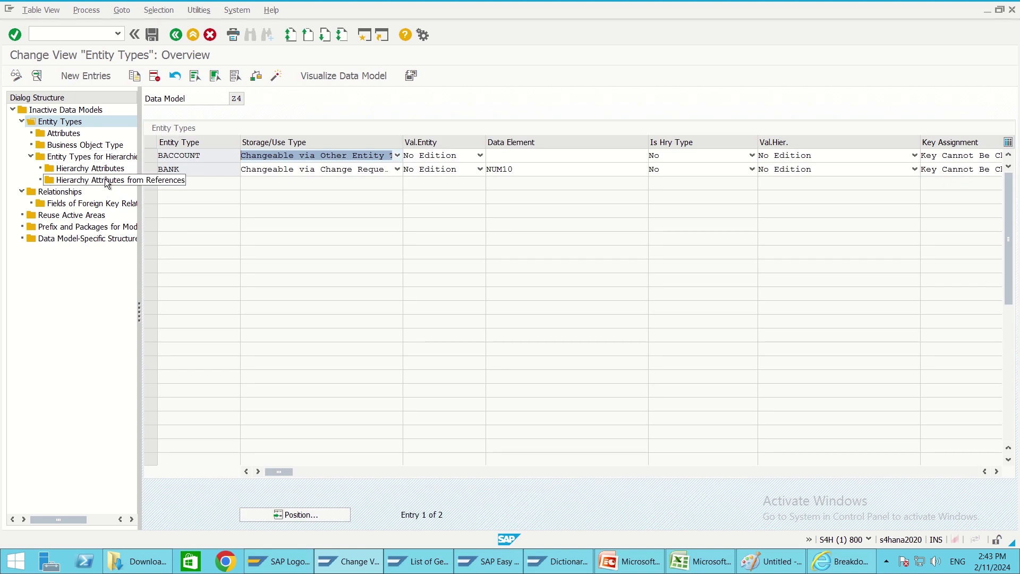
left_click(77, 72)
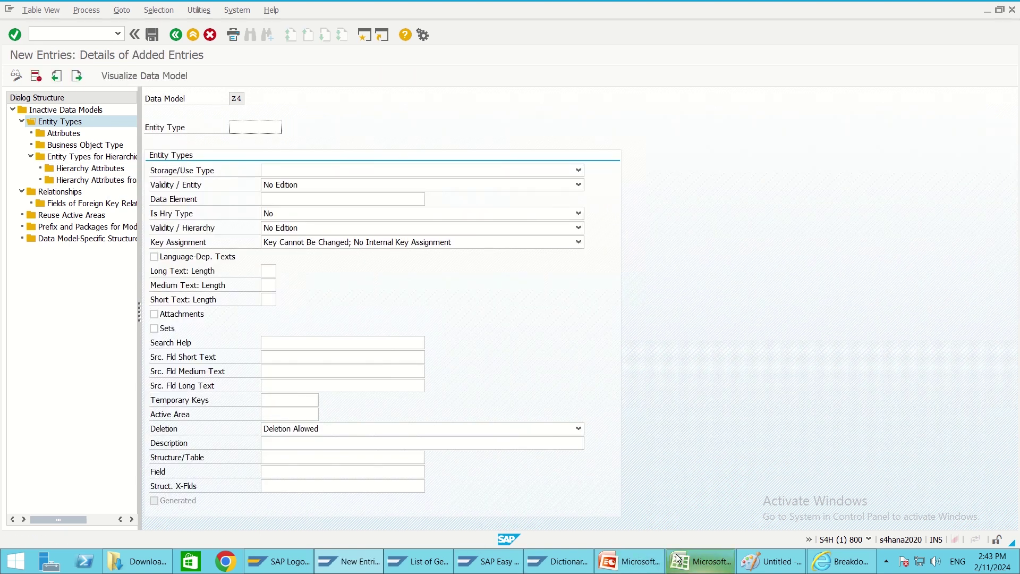
- Switch to the Excel data model sheet and review the account number key and its dependent account fields, then return to SAP
left_click(701, 561)
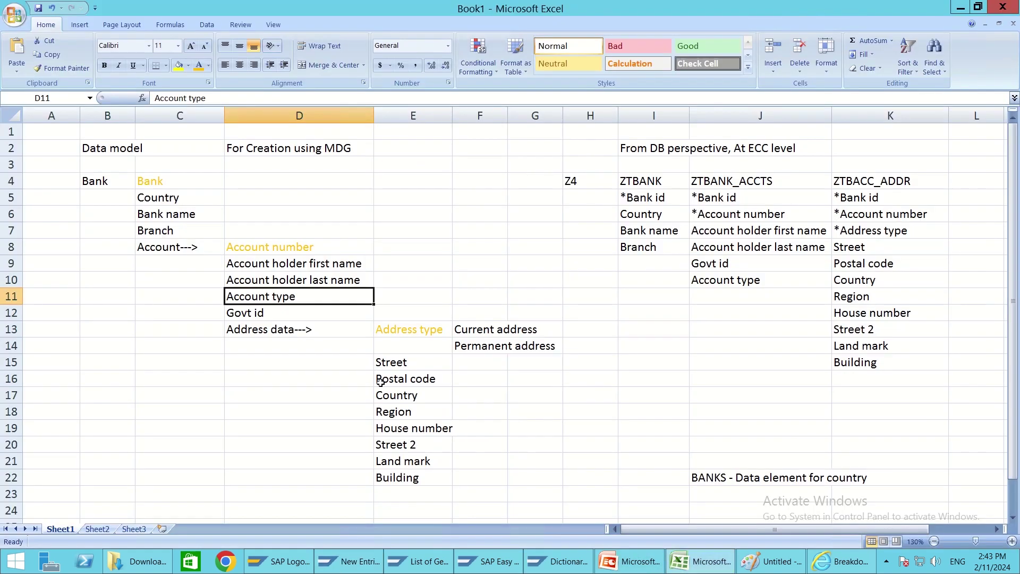
left_click(273, 250)
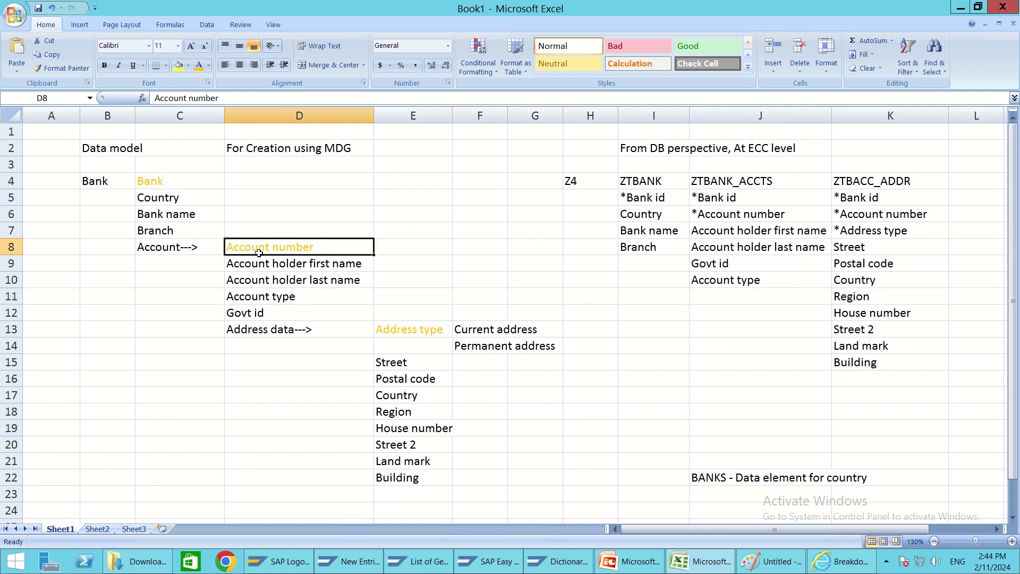
left_click_drag(255, 264, 252, 317)
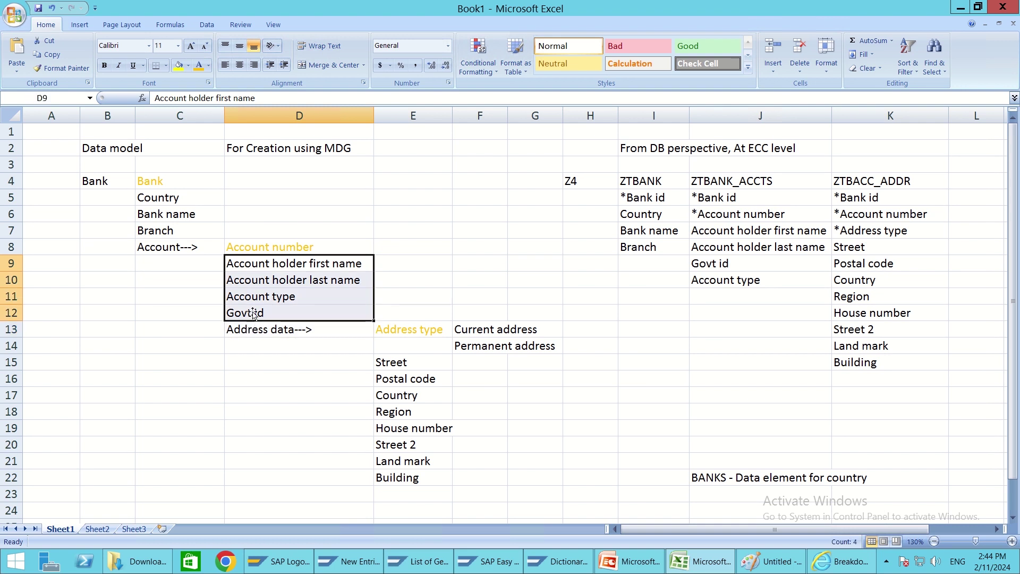
left_click(255, 248)
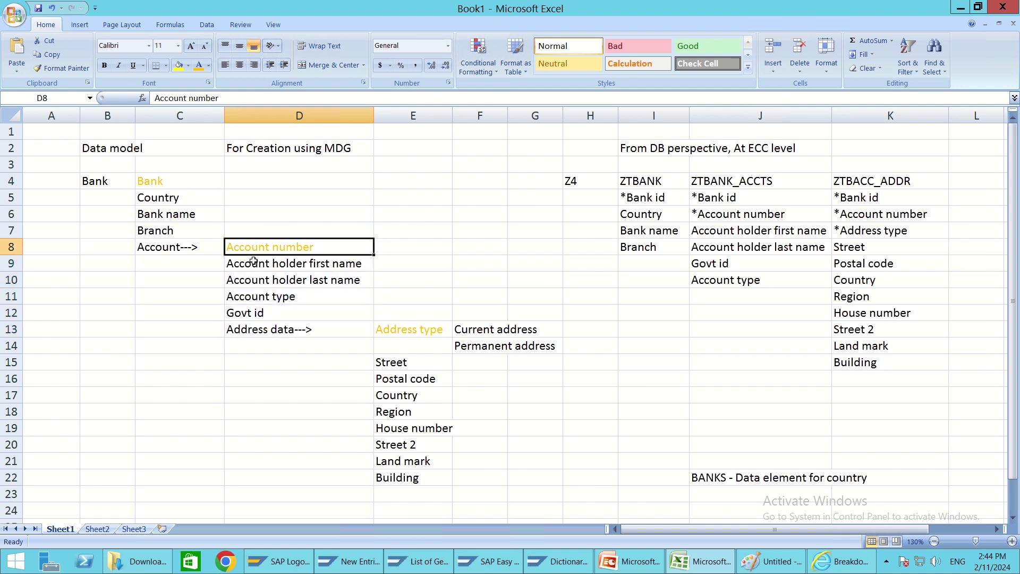
left_click(253, 266)
left_click_drag(253, 270, 255, 320)
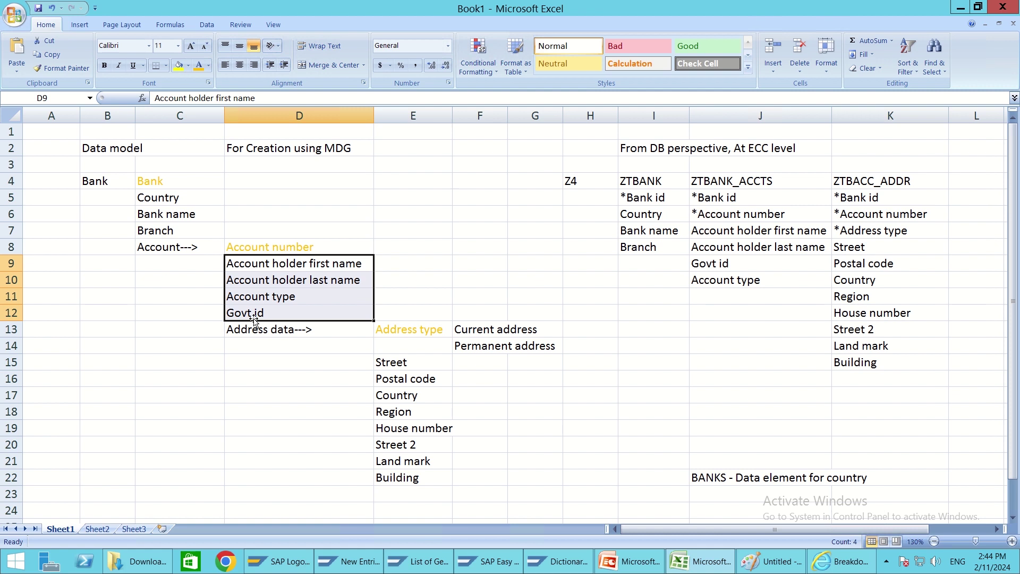
key("alt+Tab")
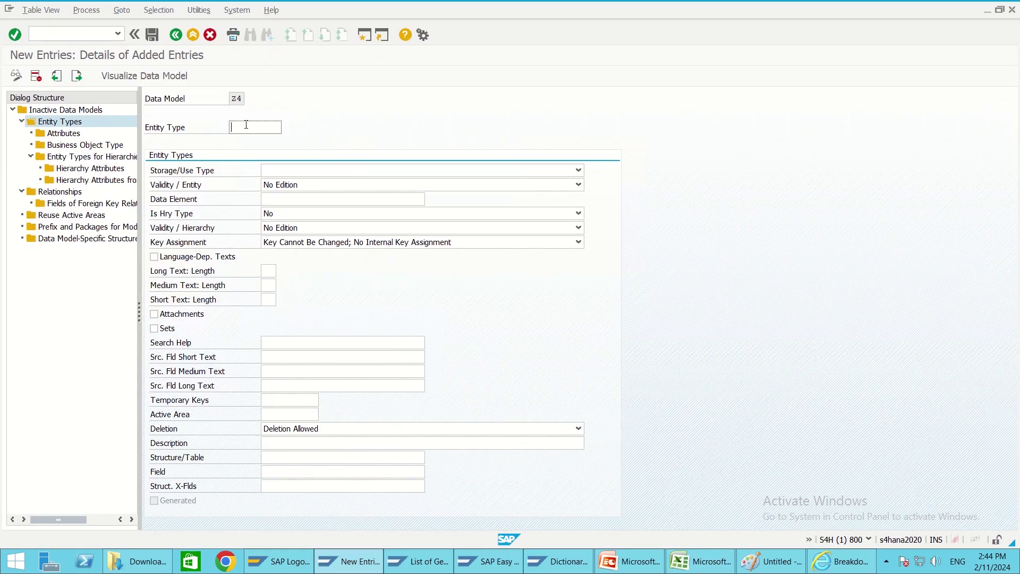
key("alt+Tab")
key("alt+Tab")
- Name the new entity type ACCNO and set its storage/use type to "Not Changeable via MDG; No Generated Tables"
type("AC")
left_click(302, 170)
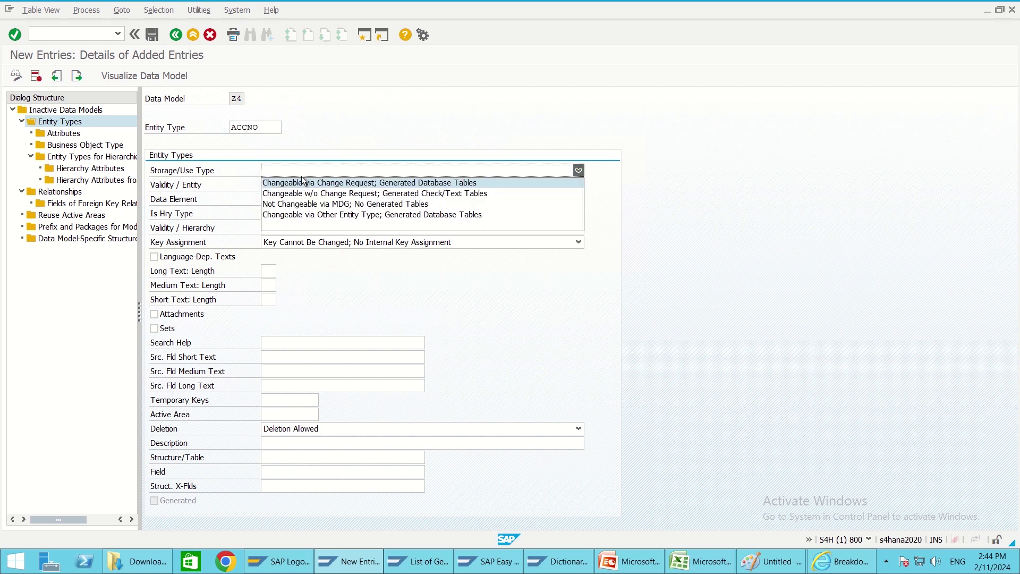
left_click(301, 206)
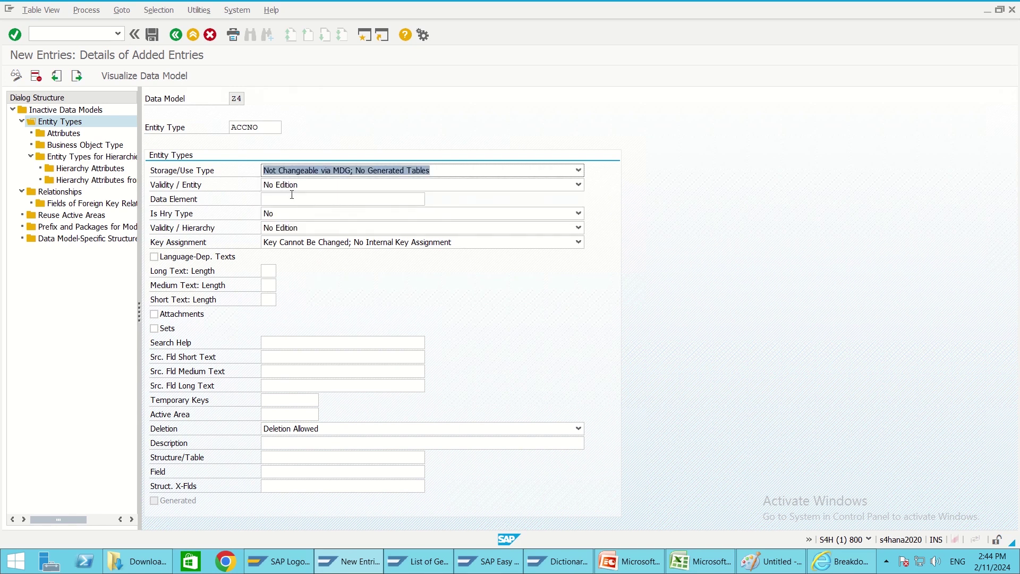
left_click(292, 196)
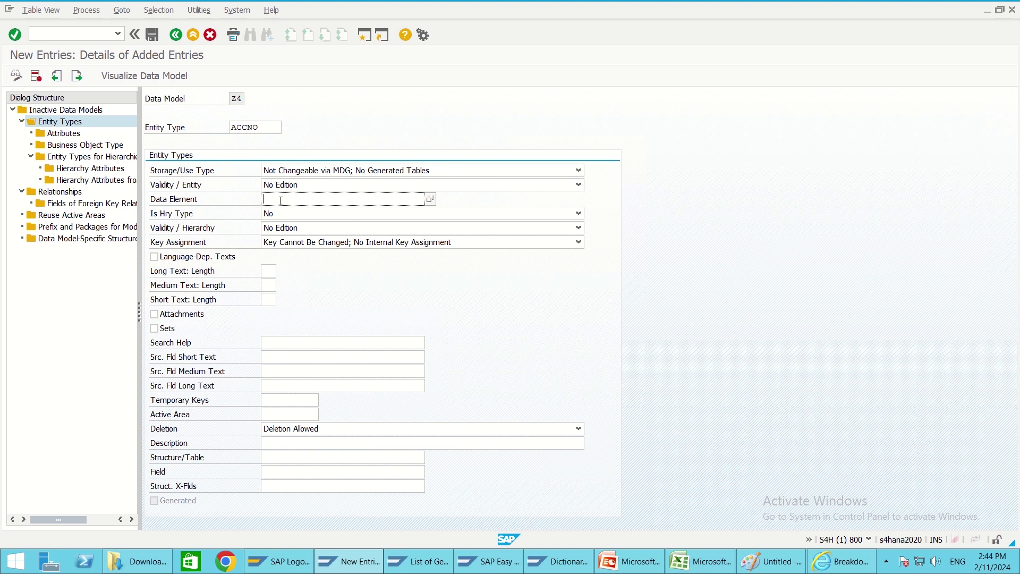
type("CHAR")
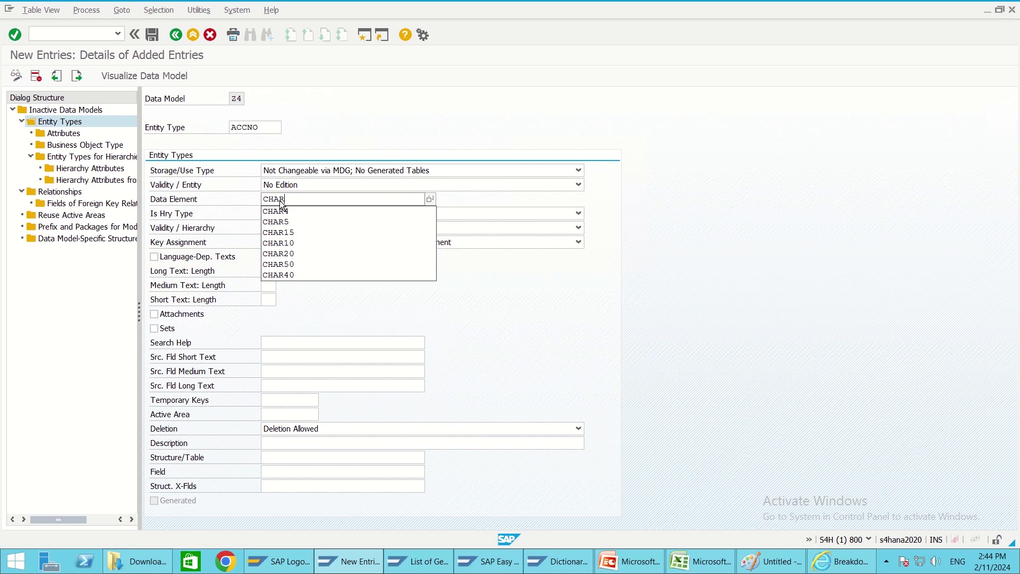
key("BackSpace")
key("BackSpace")
key("BackSpace")
key("BackSpace")
- Assign data element NUM11 to entity type ACCNO and save the changes, accepting the issued messages
type("NUM")
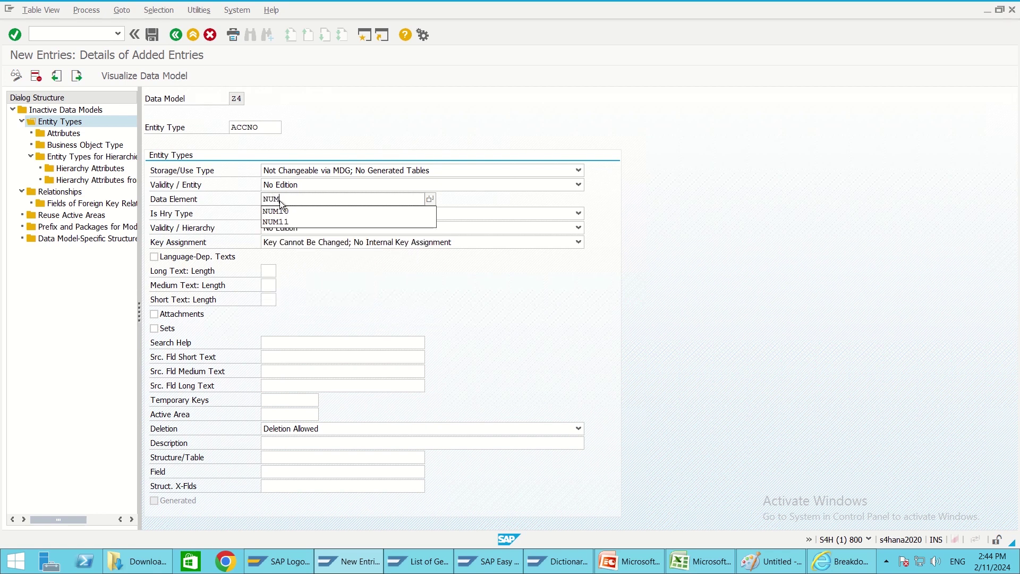
key("alt+Tab")
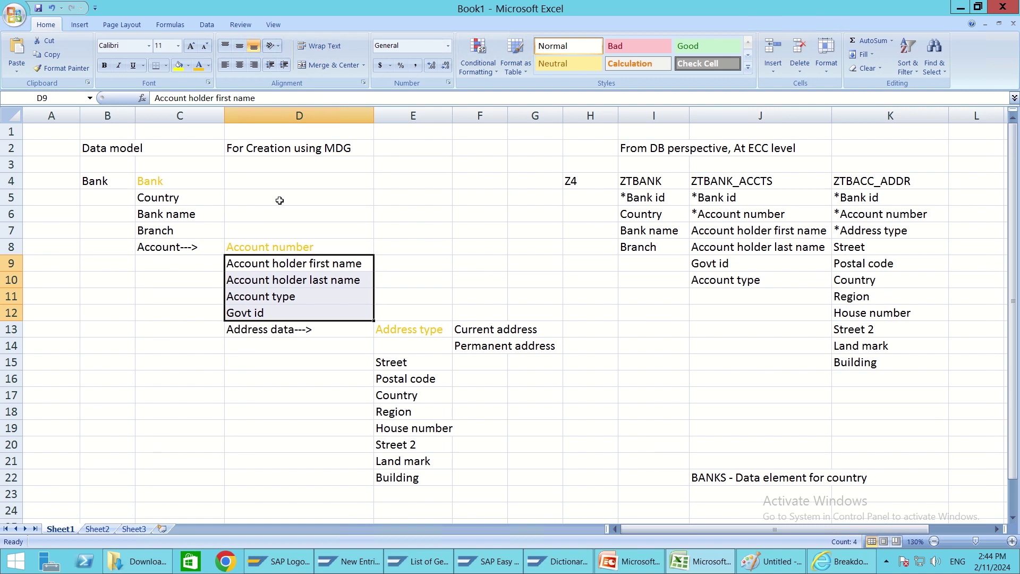
key("alt")
key("alt+Tab")
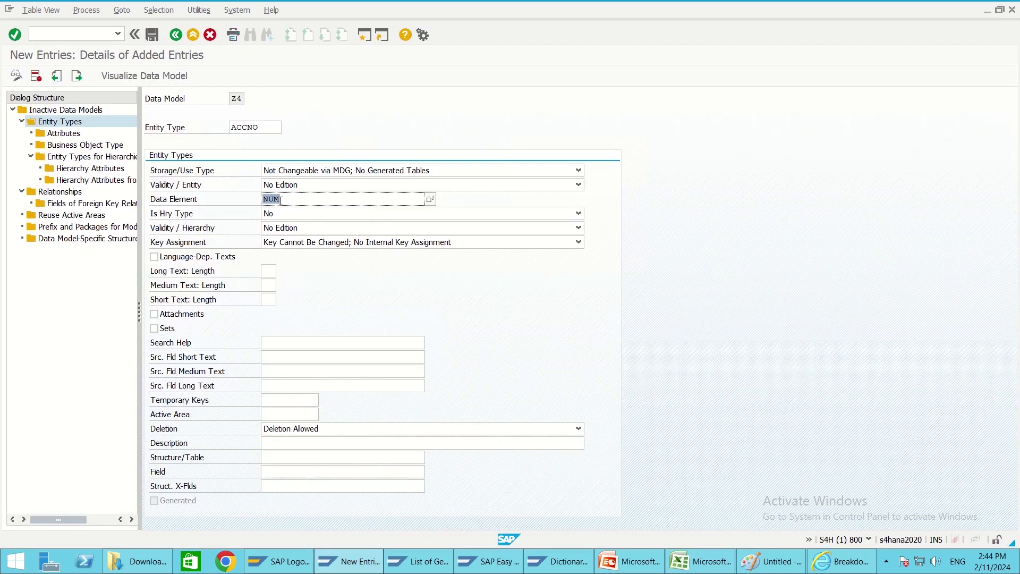
left_click(284, 200)
type("1")
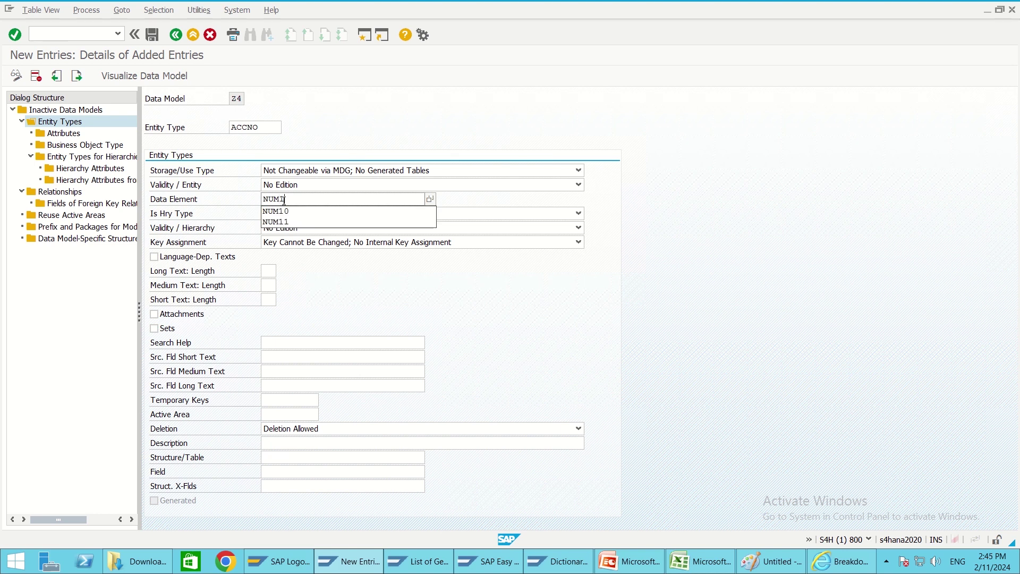
type("1")
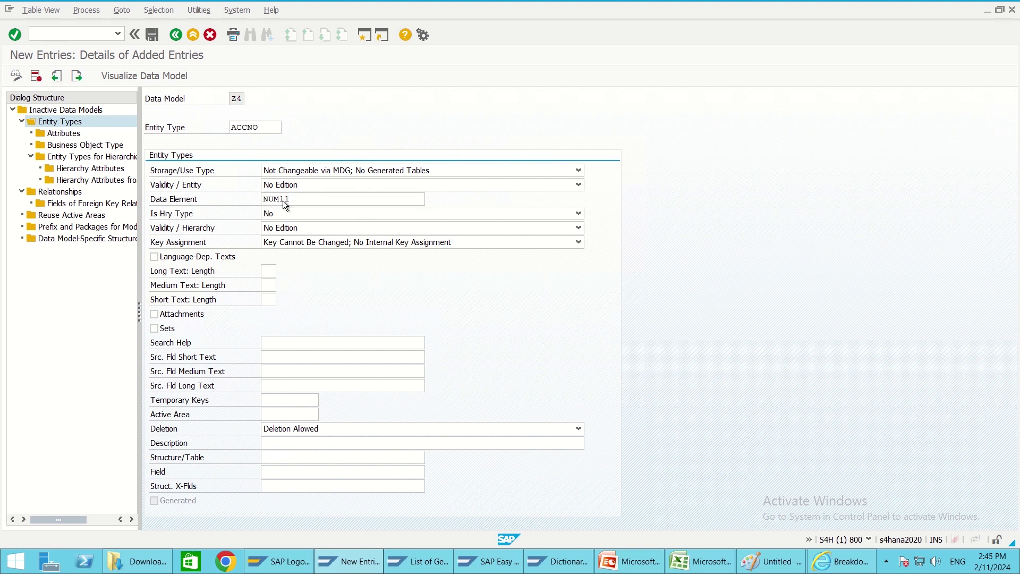
key("Return")
left_click(151, 35)
left_click(366, 403)
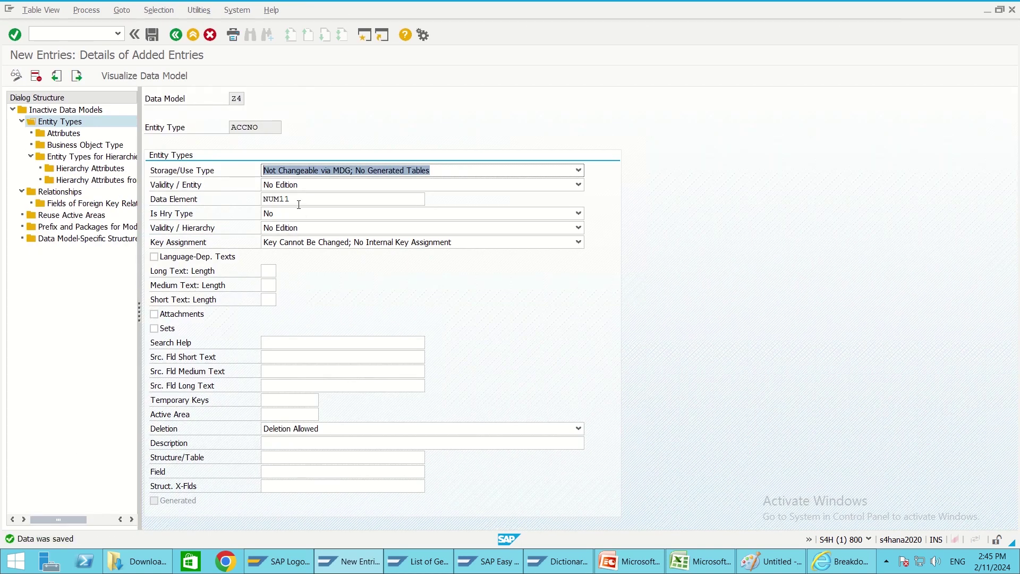
- Change the data element of entity type ACCNO to NUM15 and save the changes again
left_click(298, 203)
key("BackSpace")
type("5")
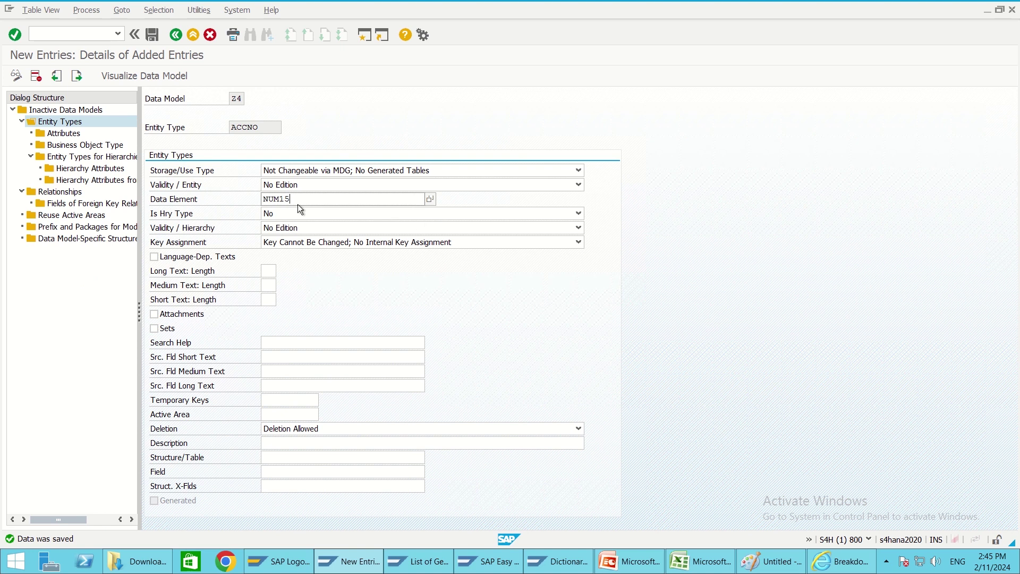
key("Return")
left_click(153, 39)
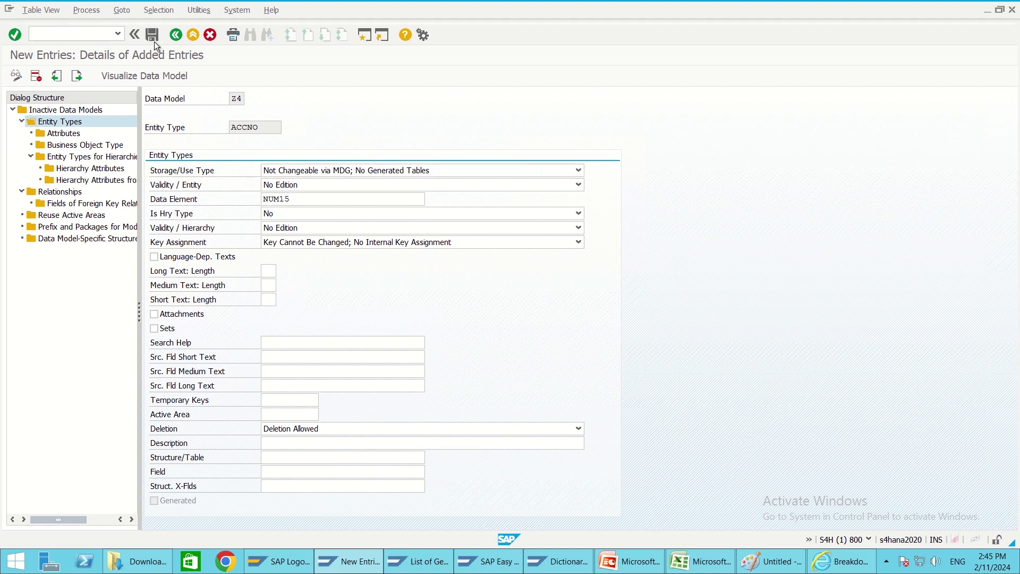
left_click(362, 403)
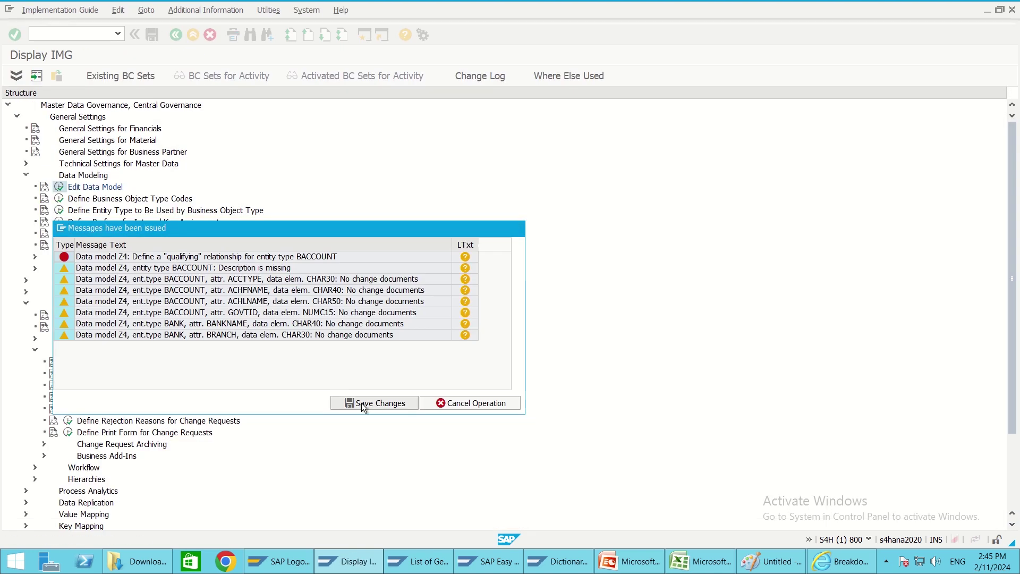
- Review the attributes of entity type BACCOUNT and return to the entity types overview
left_click(175, 35)
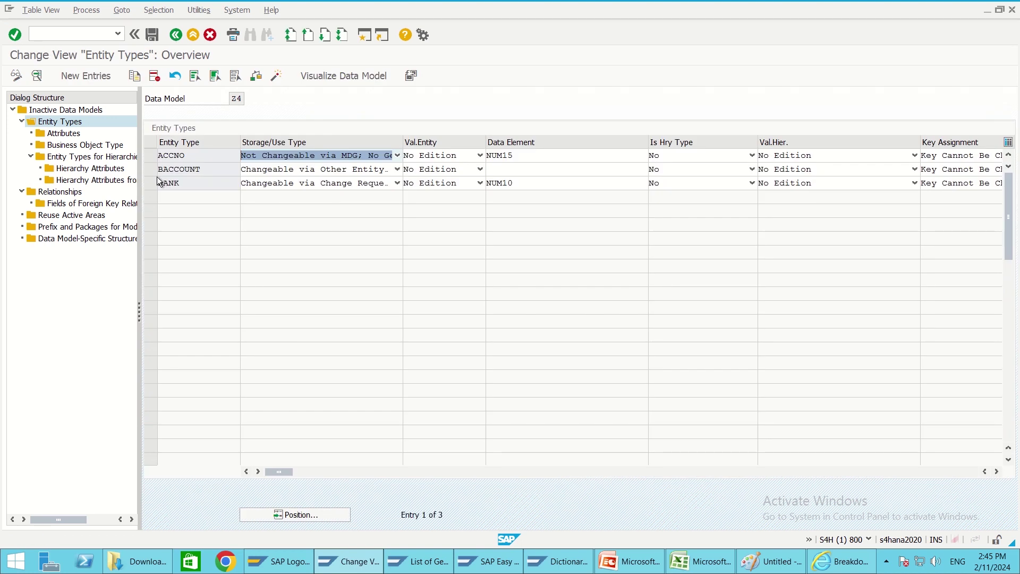
left_click(152, 170)
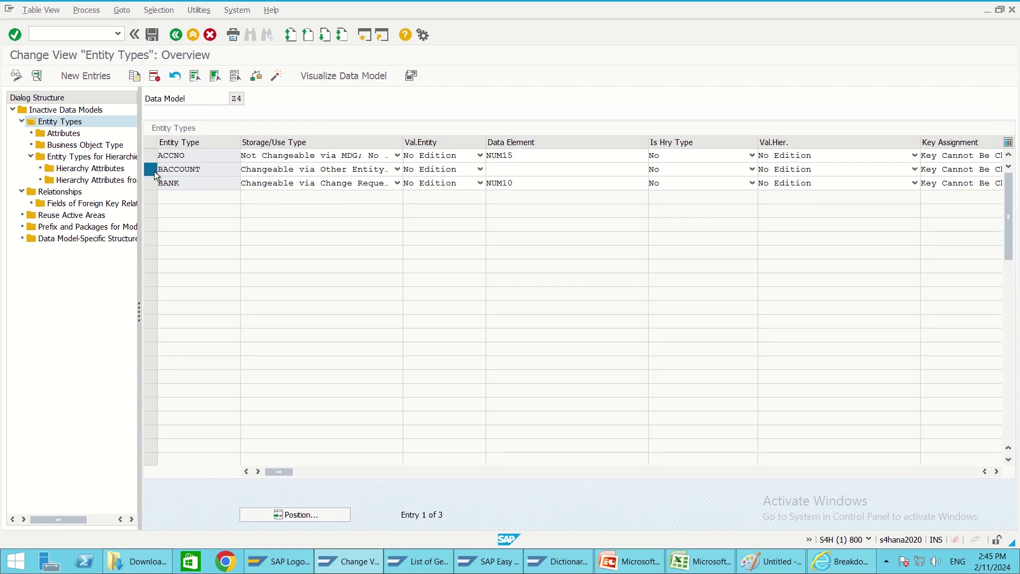
double_click(64, 134)
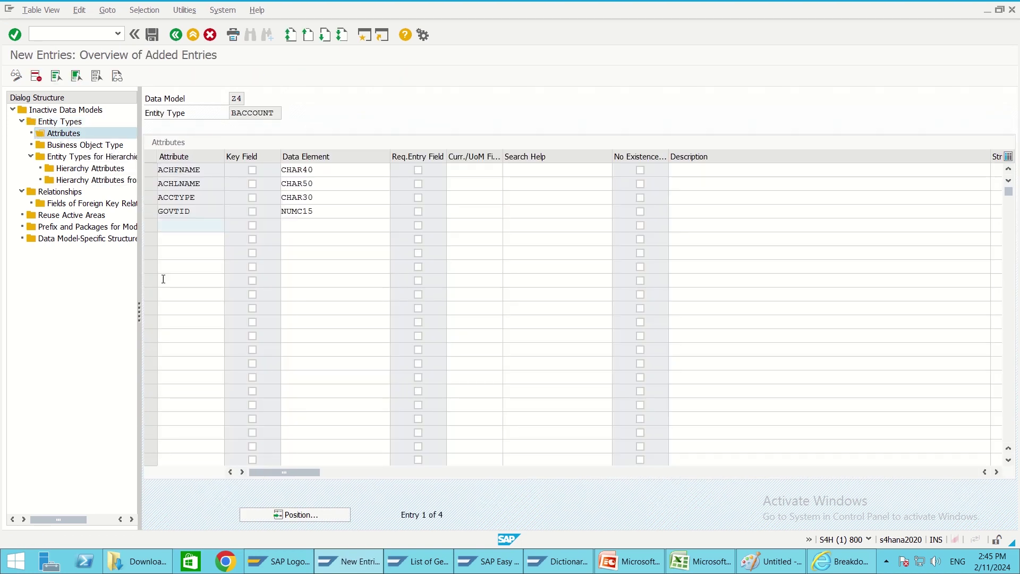
left_click(175, 36)
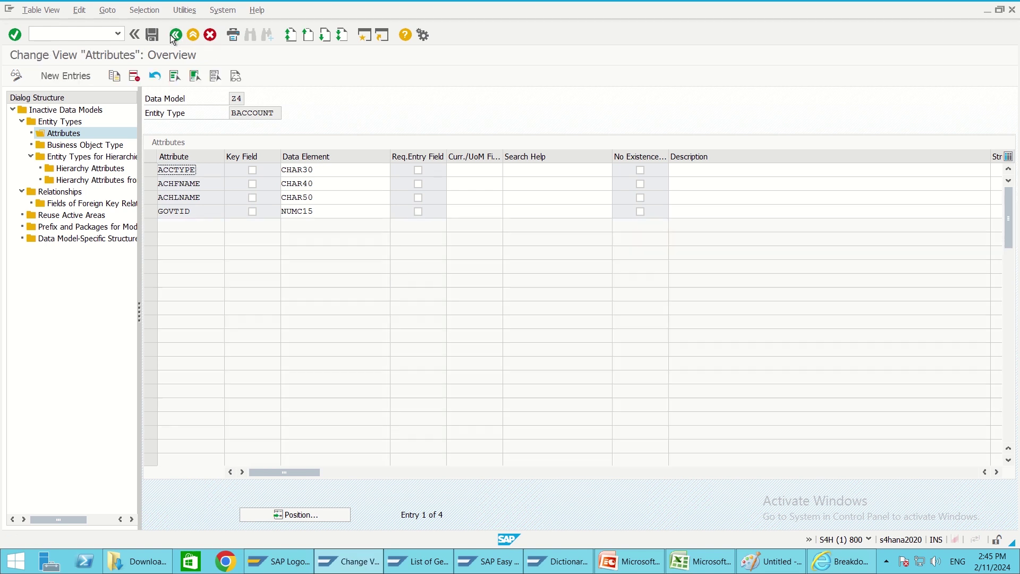
left_click(175, 36)
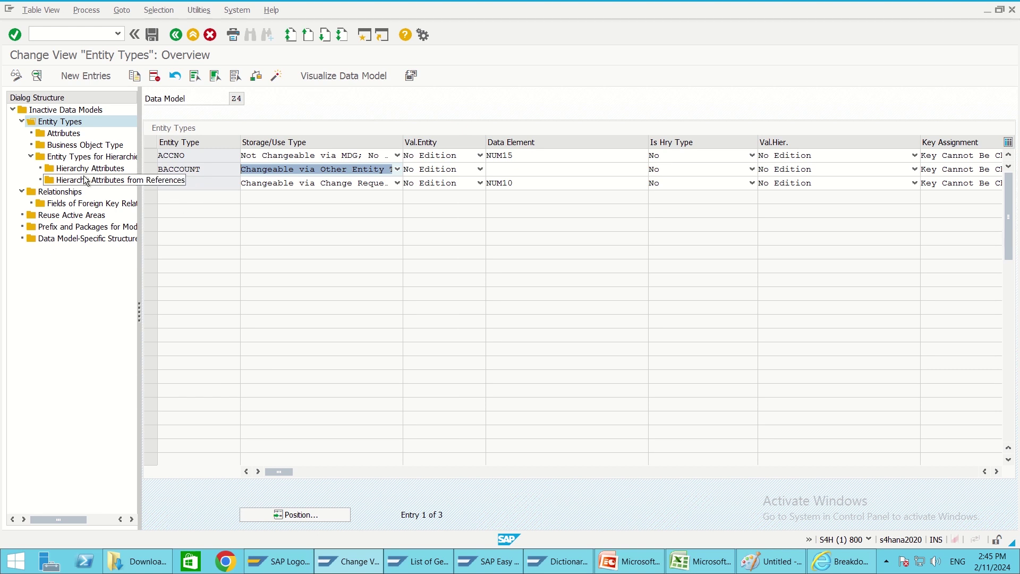
- Add a second relationship with ACCNO as the from-entity type and ACCNO2BAC as the relationship name
double_click(50, 193)
left_click(196, 172)
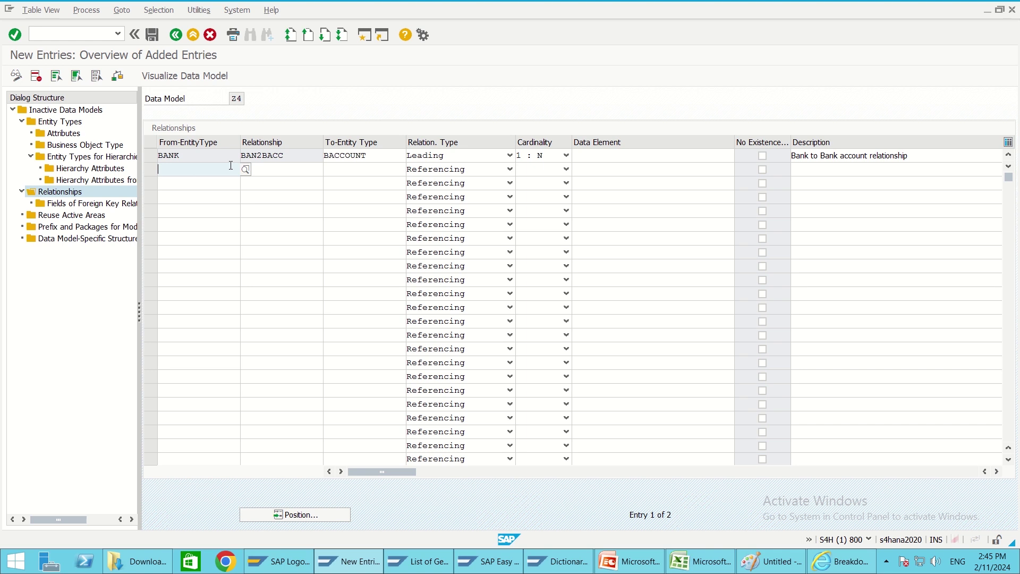
key("BackSpace")
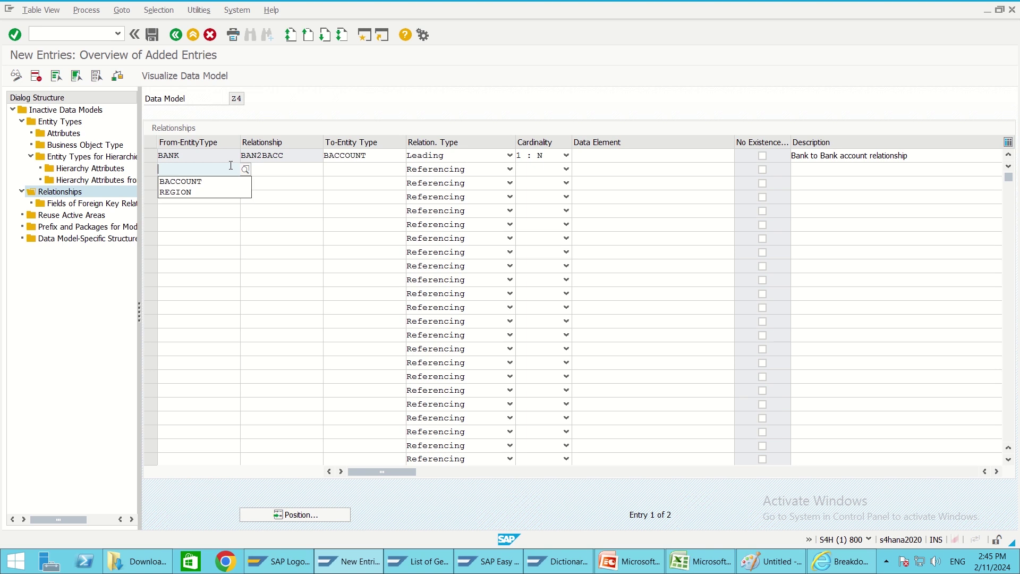
type("B")
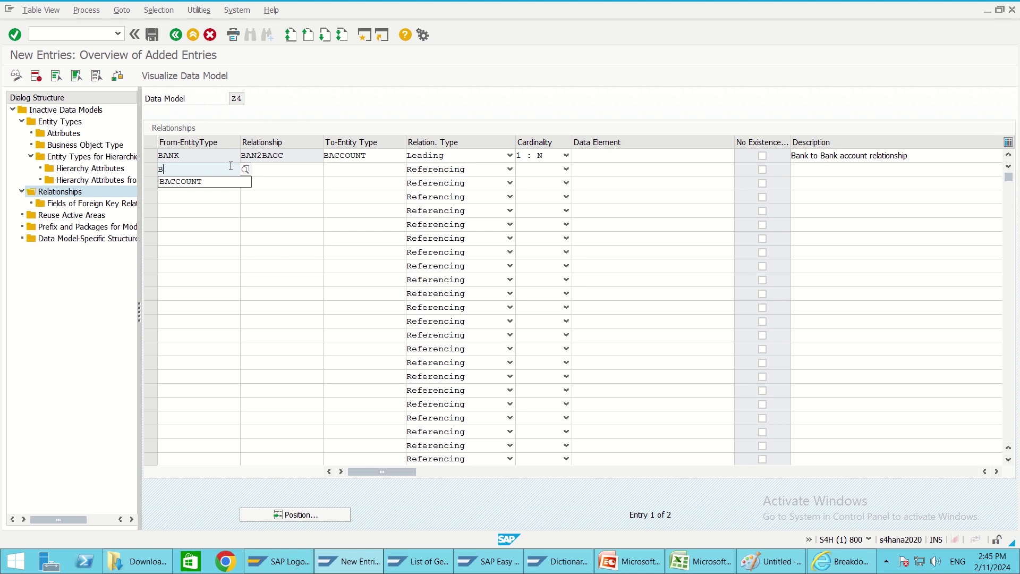
key("alt+Tab")
key("alt+Tab")
key("BackSpace")
type("ACCNO")
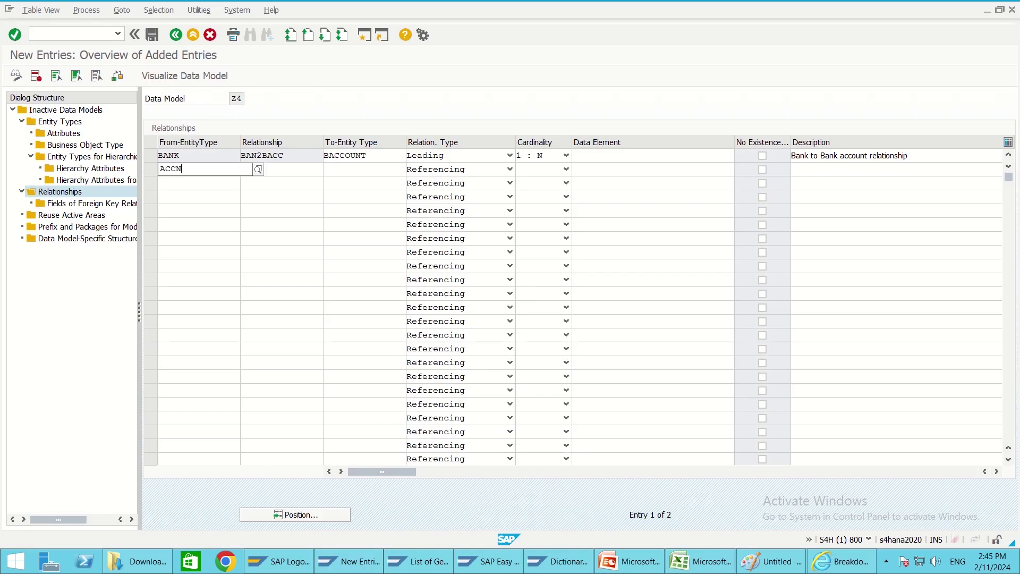
left_click(286, 175)
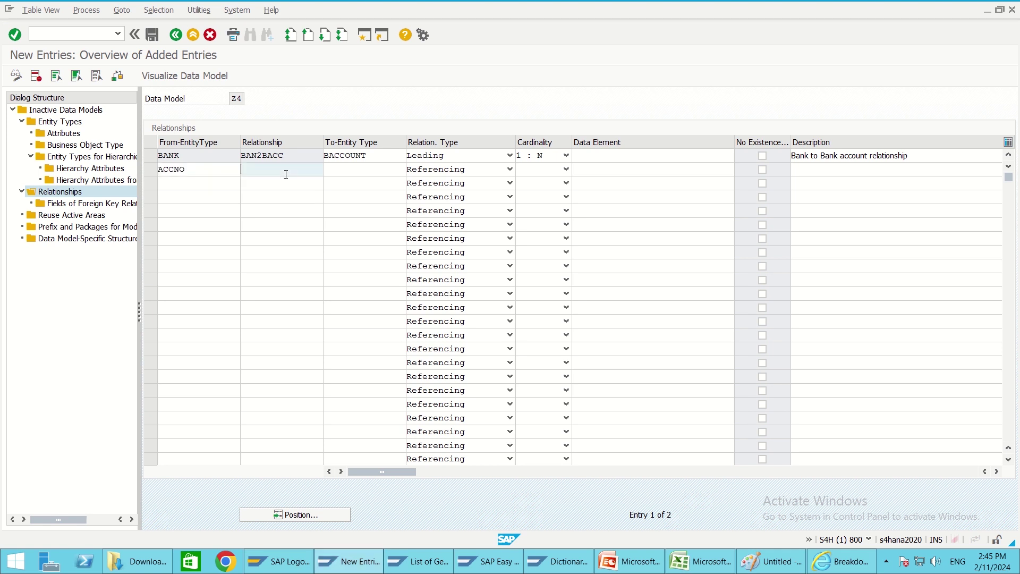
type("ACCNO2BAC")
- Set the to-entity type of ACCNO2BAC to BACCOUNT and its relationship type to Qualifying
left_click(335, 168)
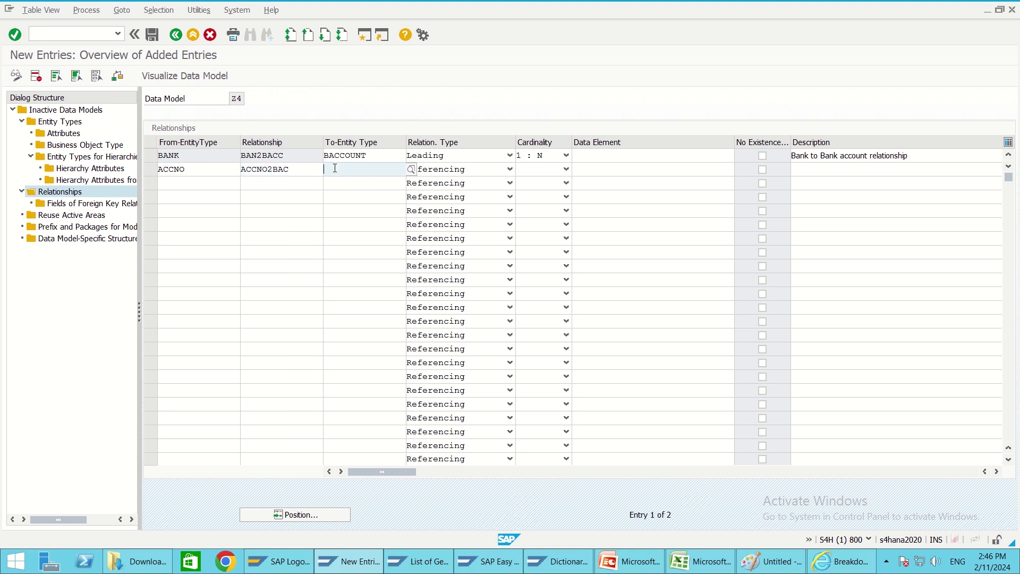
type("B")
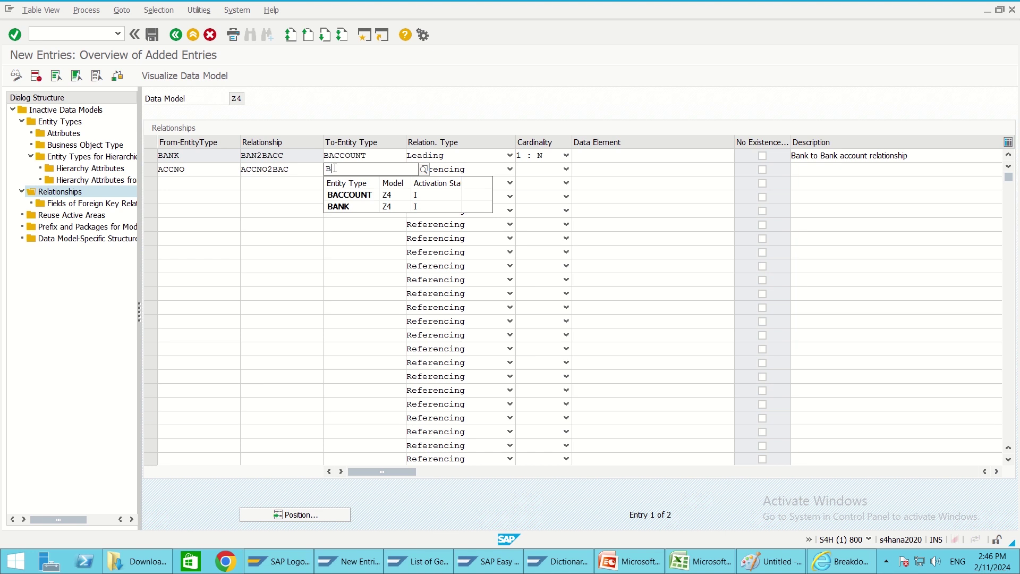
left_click(351, 195)
left_click(450, 173)
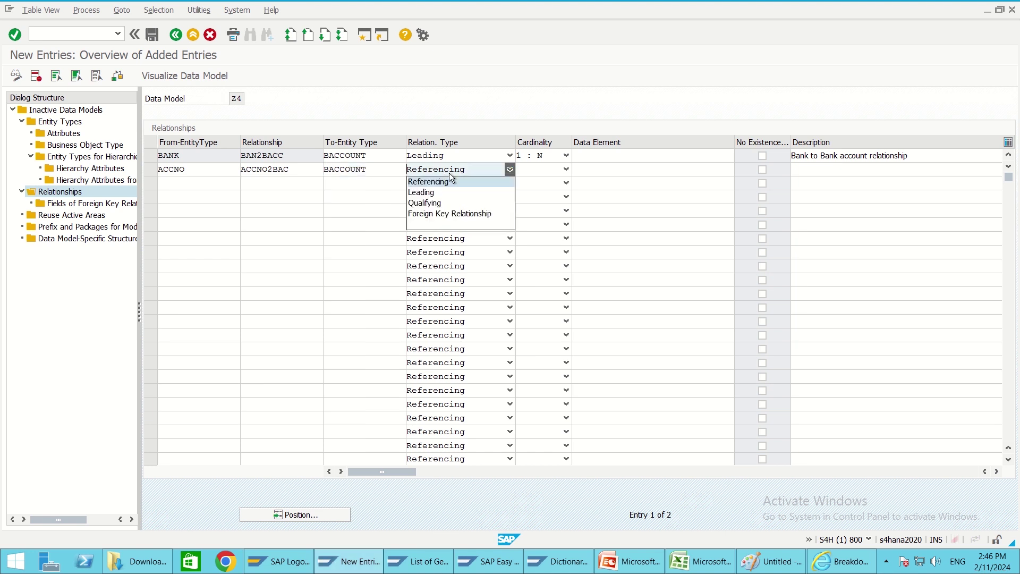
left_click(435, 203)
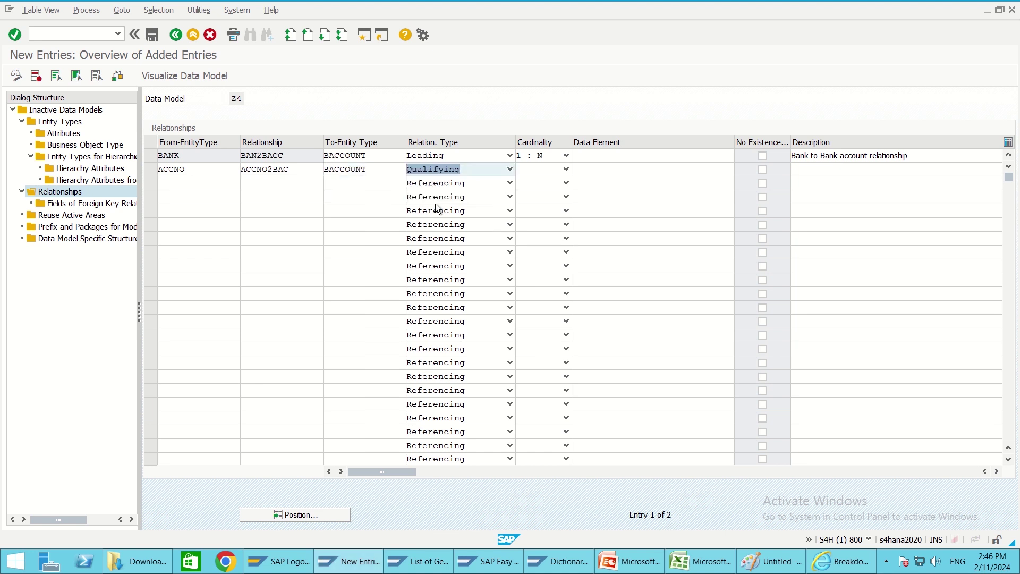
- Set the cardinality of relationship ACCNO2BAC to 1 : N
left_click(546, 168)
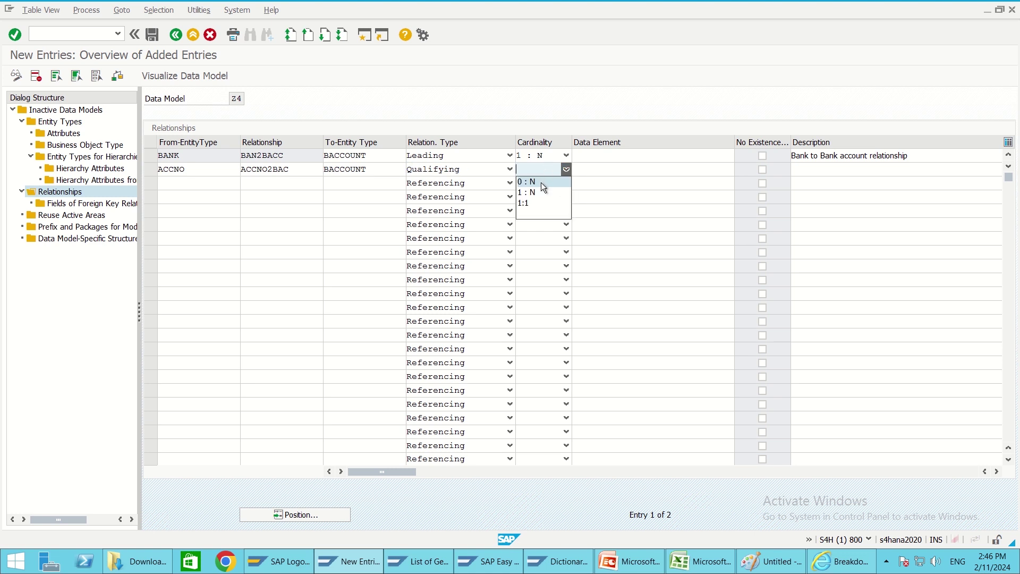
left_click(537, 183)
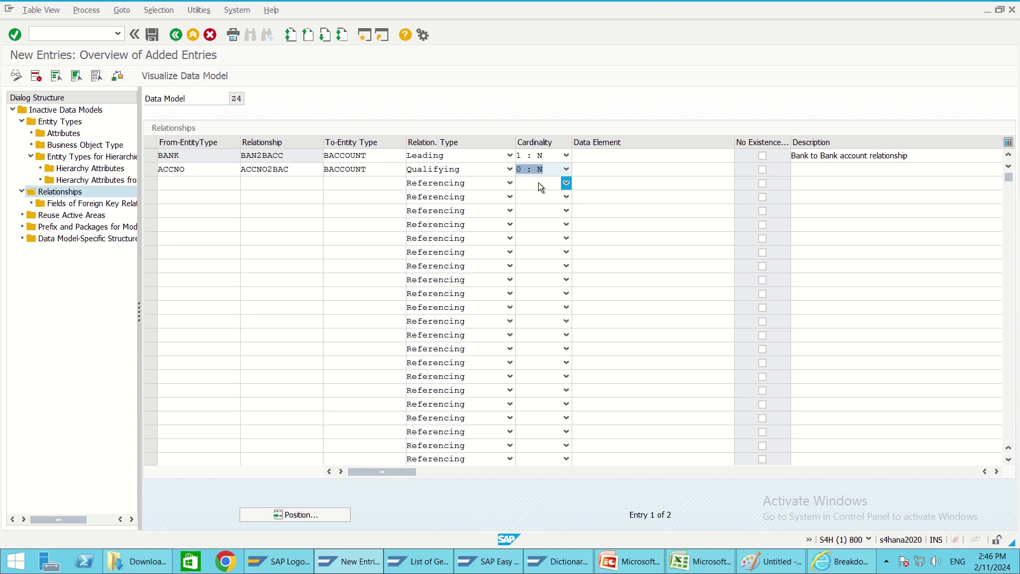
left_click(549, 168)
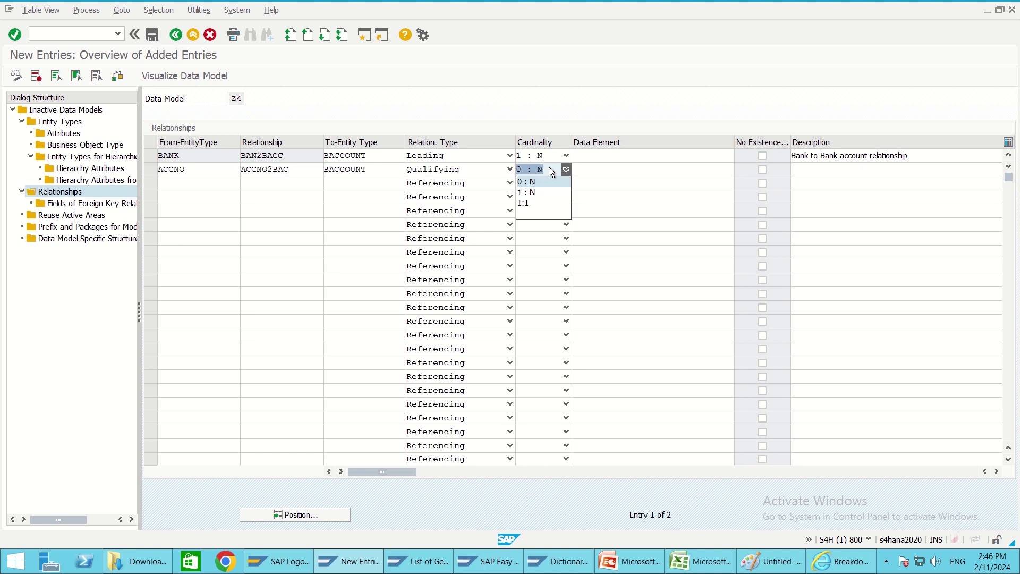
left_click(535, 193)
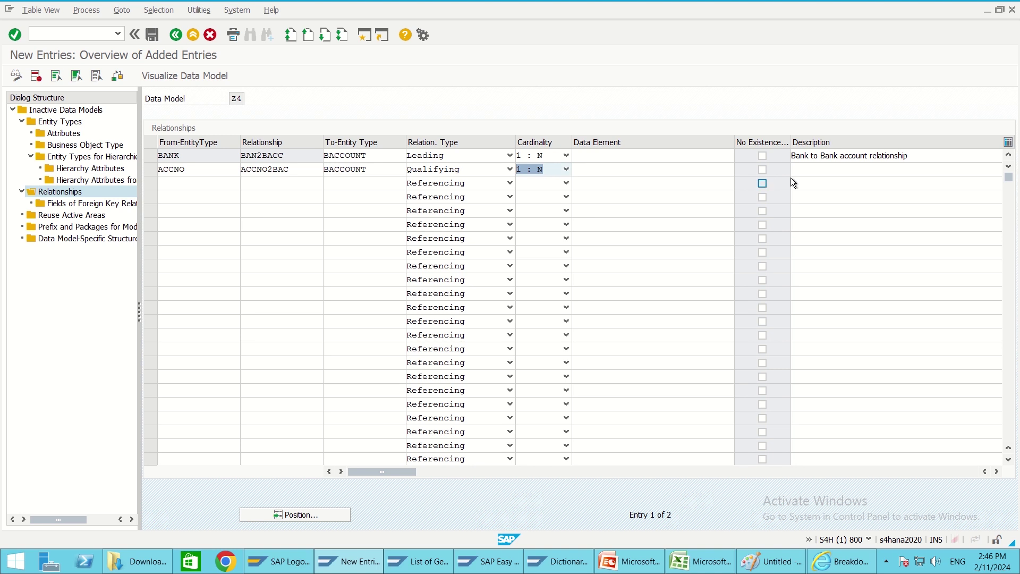
- Describe relationship ACCNO2BAC as "Account number to Bank account relationship" and save the data model changes despite the issued messages
left_click(807, 173)
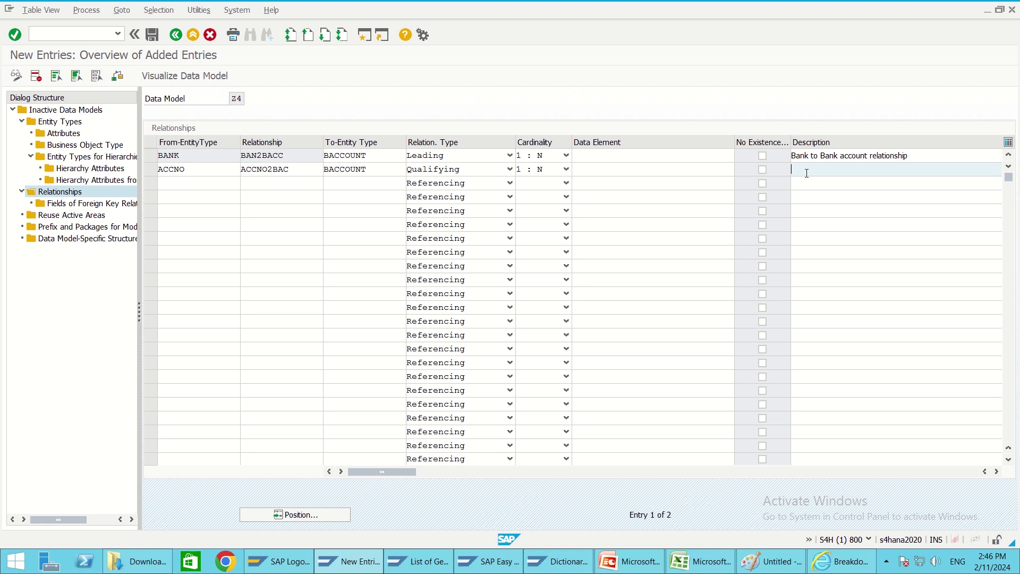
type("zs")
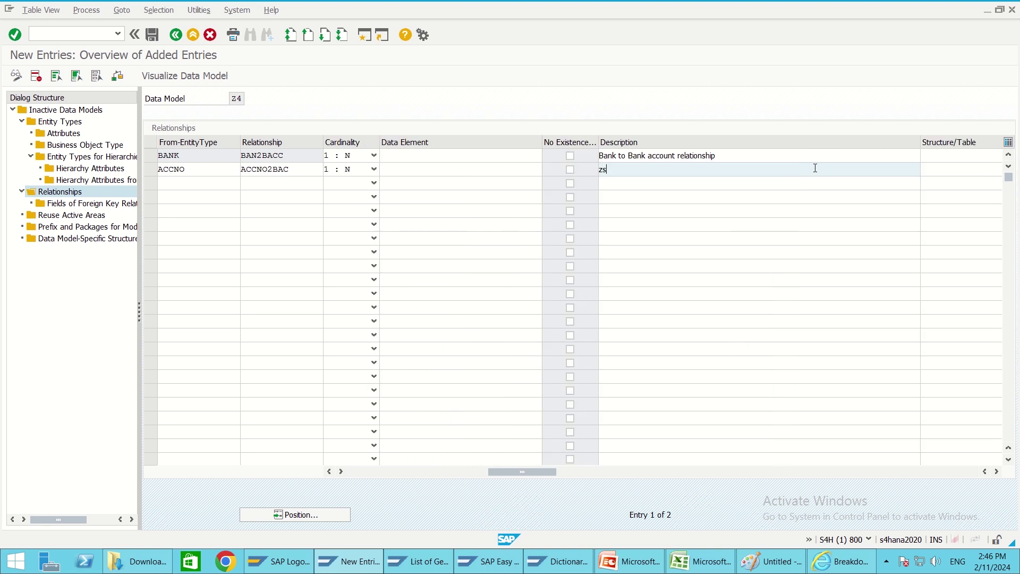
key("BackSpace")
key("BackSpace")
type("zsb")
key("BackSpace")
key("BackSpace")
type("sv")
key("BackSpace")
key("BackSpace")
key("BackSpace")
type("Account number to Bank account relationsh")
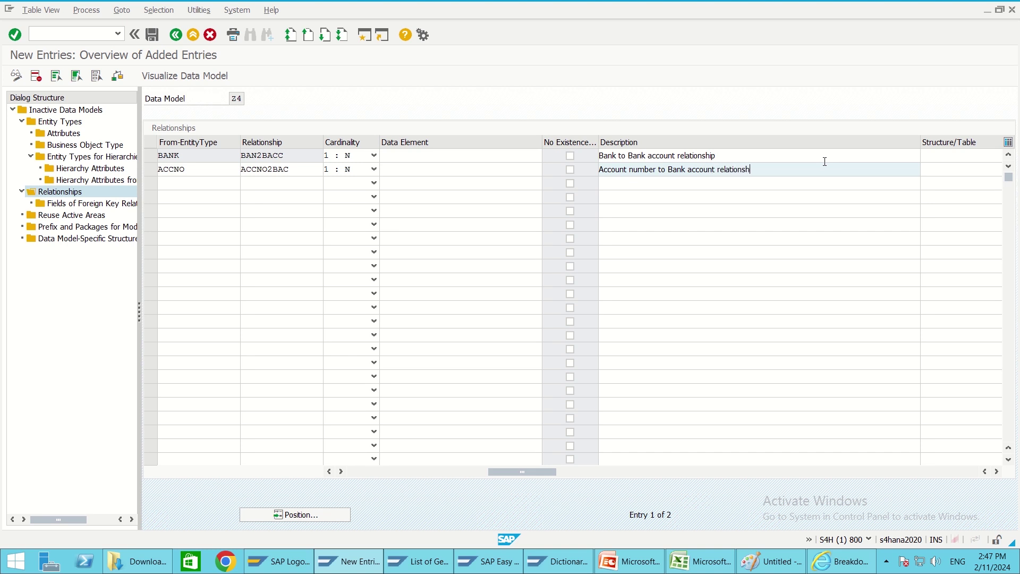
type("ip")
key("Return")
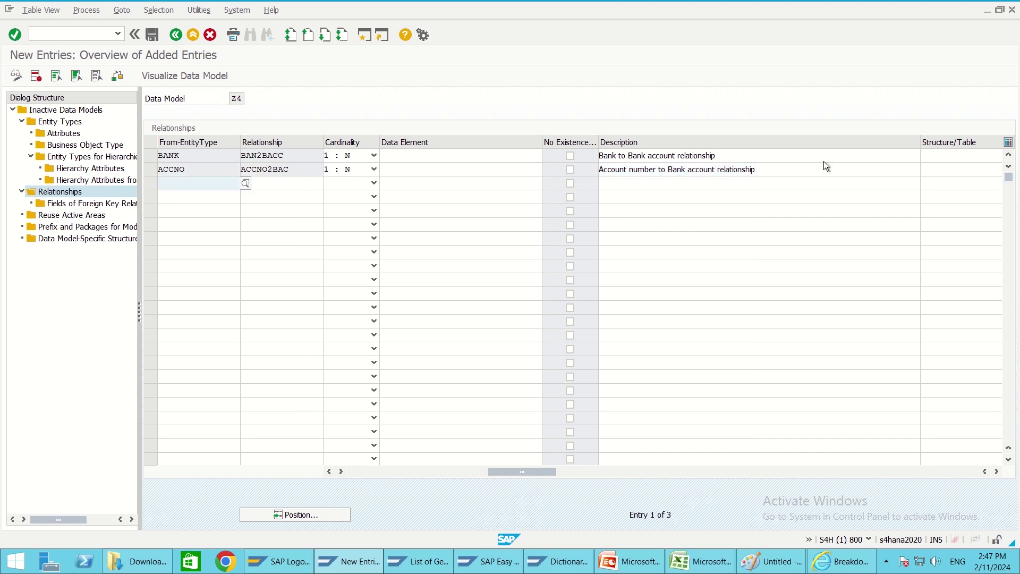
left_click(152, 38)
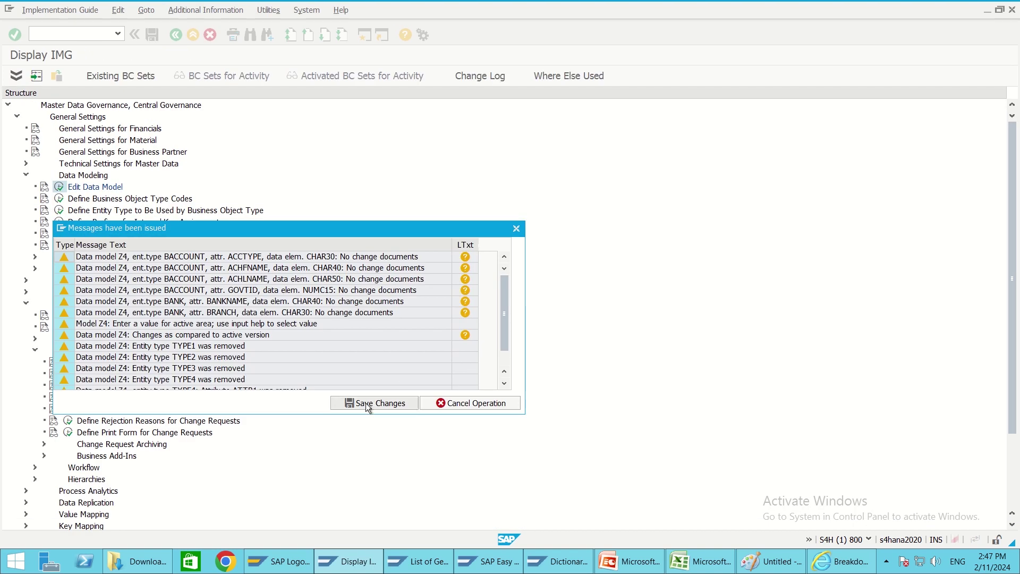
left_click(366, 402)
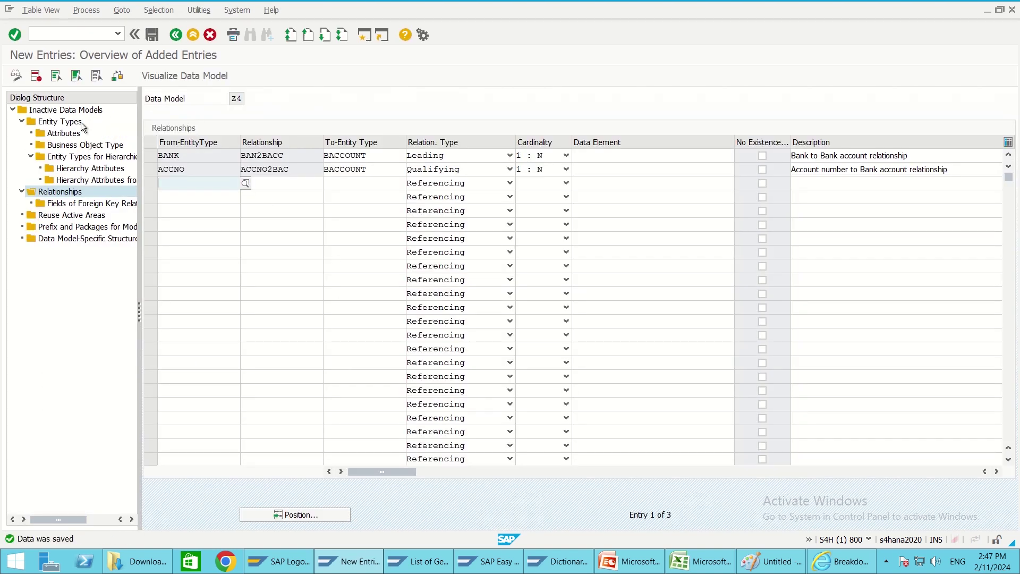
- Visualize data model Z4 and review the key and attributes listed under entity type BANK
left_click(184, 77)
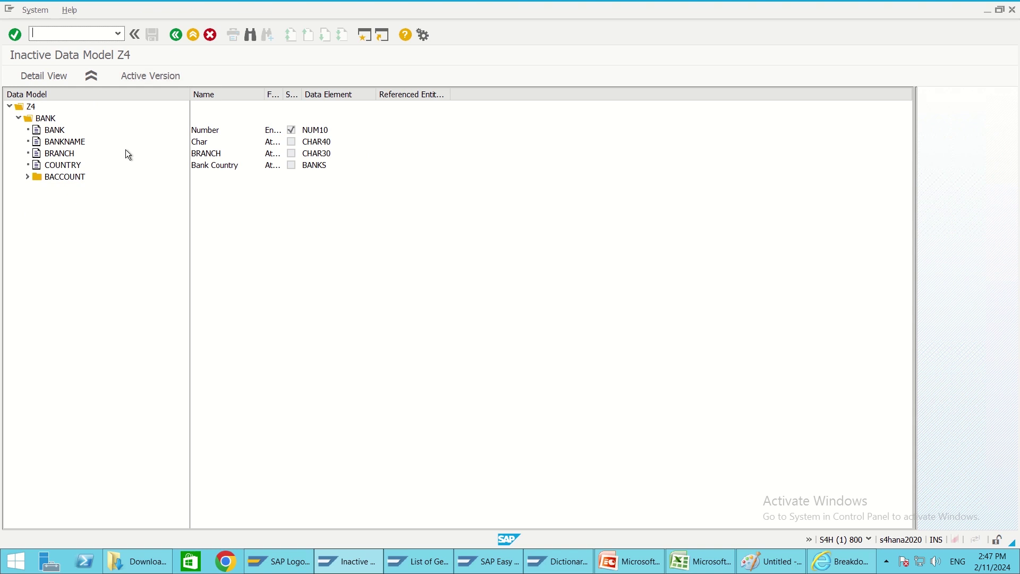
left_click(42, 120)
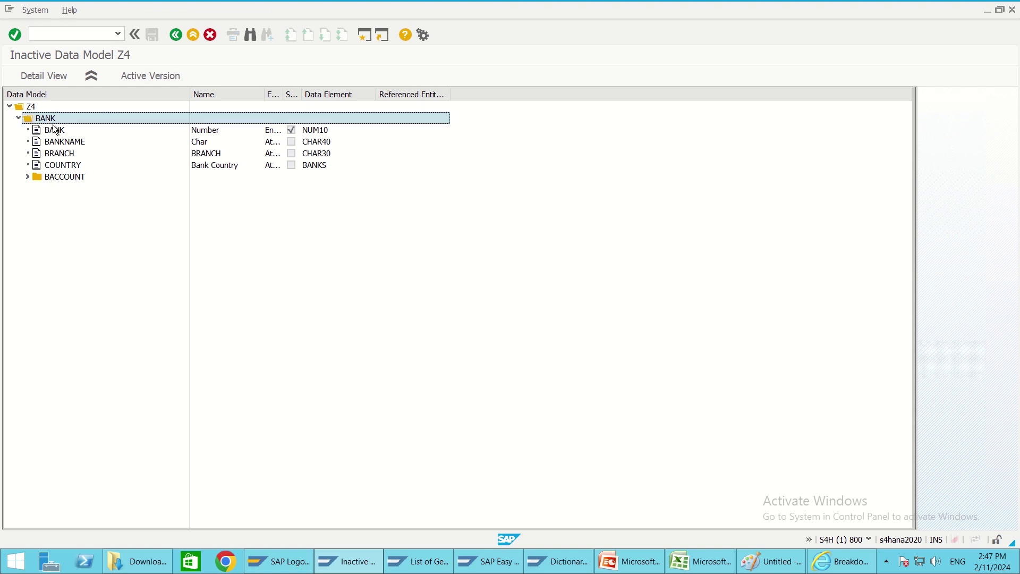
left_click(56, 130)
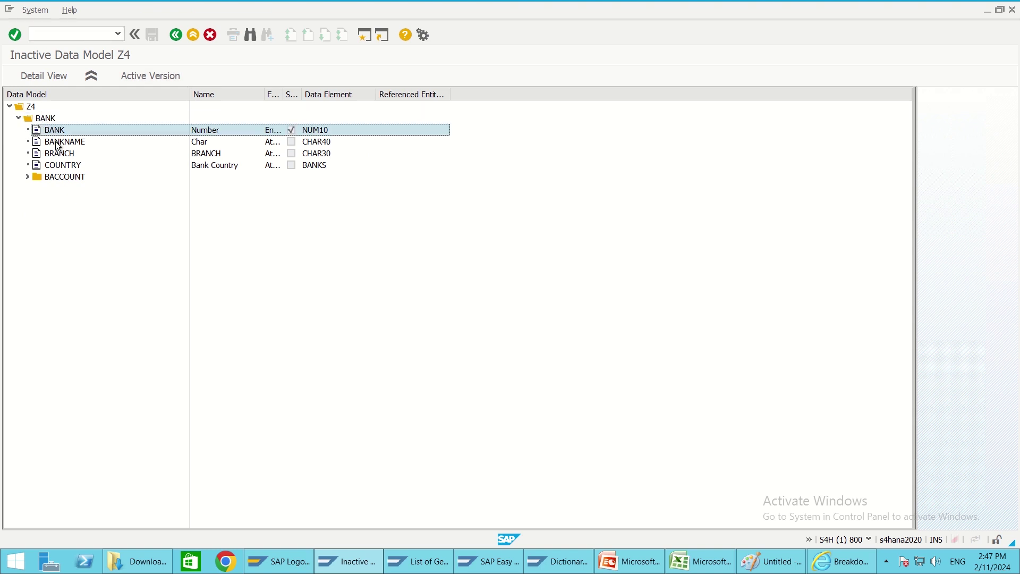
left_click(57, 142)
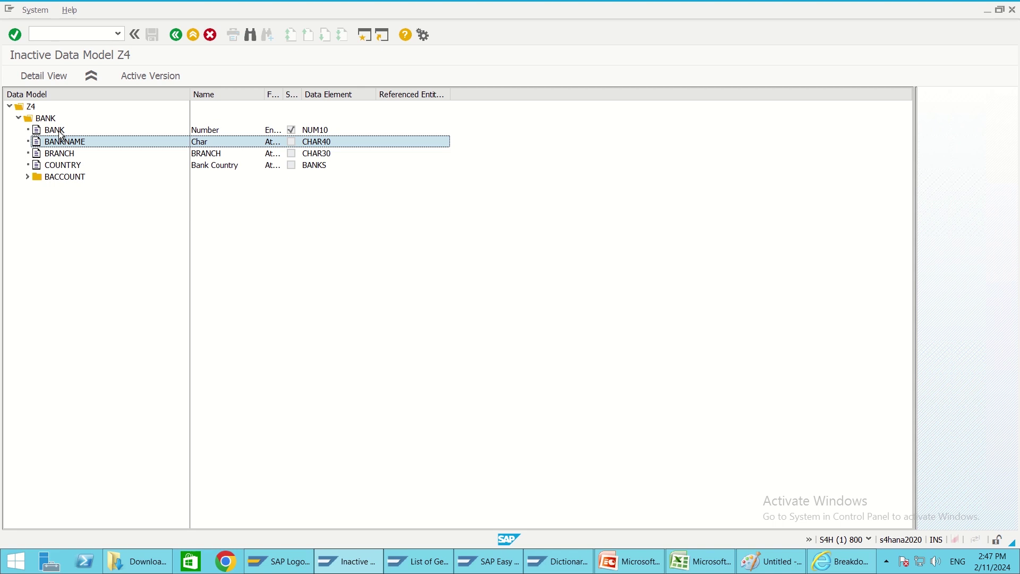
left_click(60, 133)
left_click(62, 142)
left_click(63, 155)
left_click(60, 166)
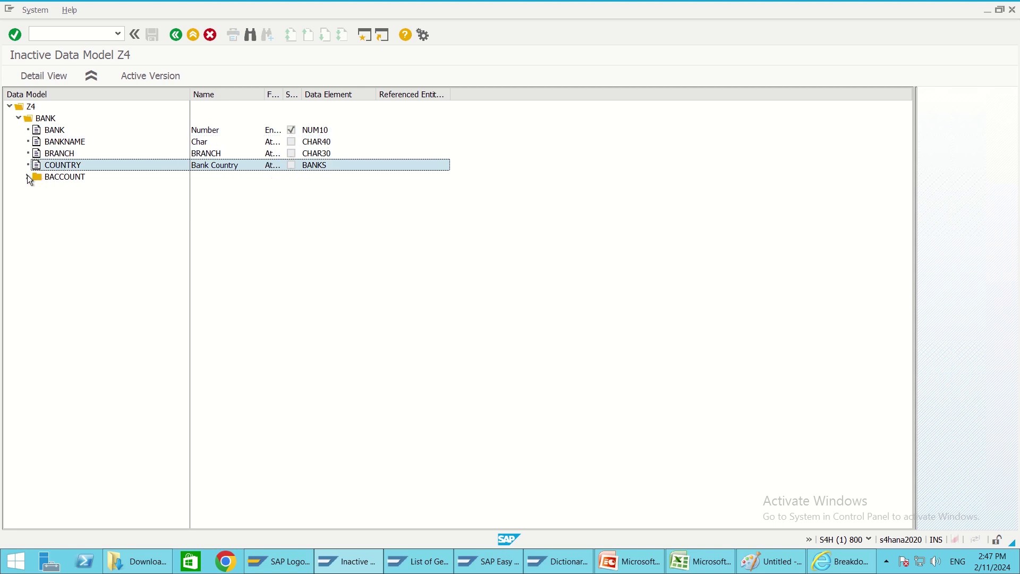
- Expand BACCOUNT in the data model tree and compare its BANK field with the key of entity type BANK
left_click(27, 177)
left_click(57, 179)
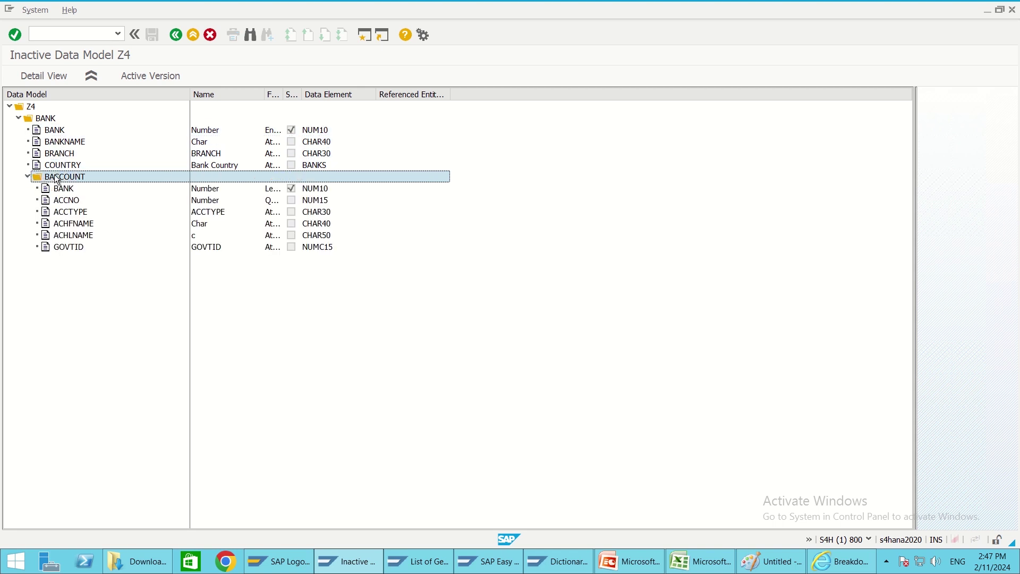
left_click(62, 190)
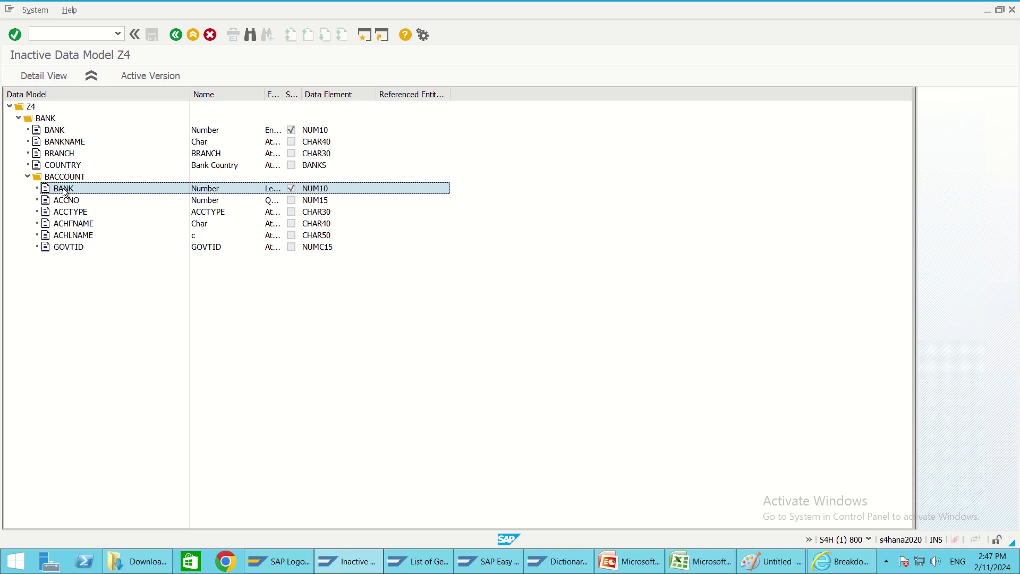
left_click(58, 133)
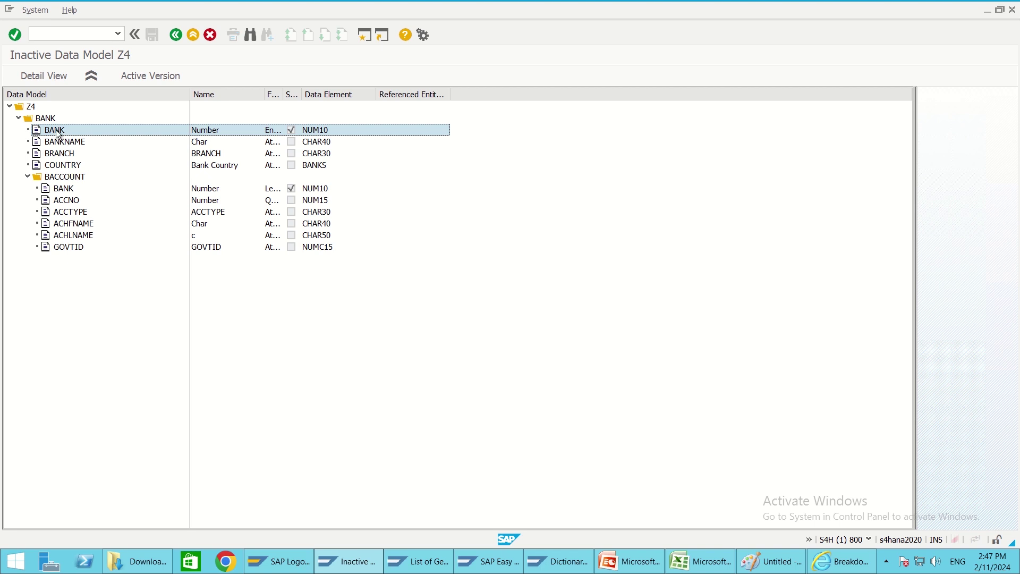
left_click(62, 192)
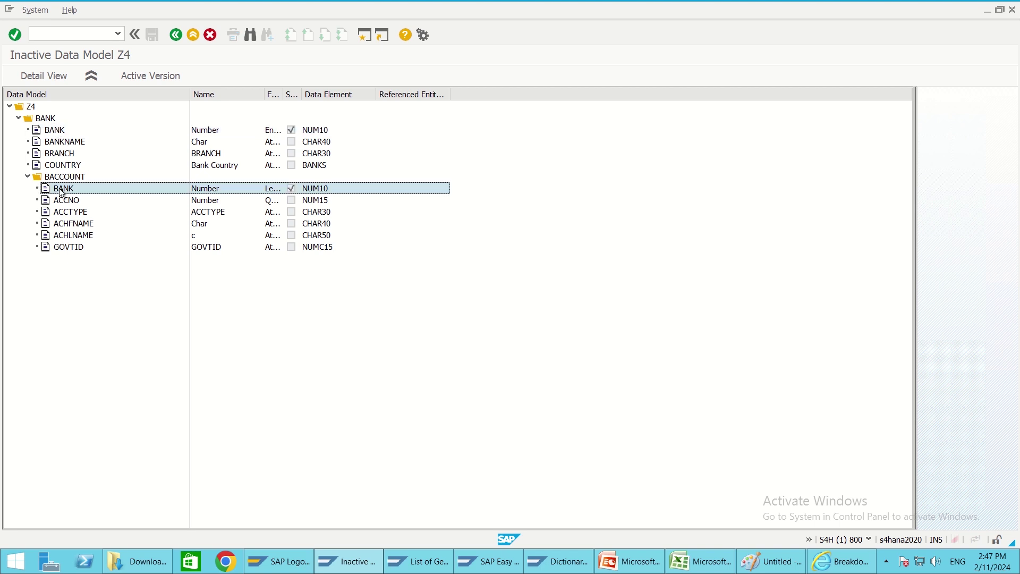
- Switch to the Excel design sheet and examine the key and non-key fields of ZTBANK, ZTBANK_ACCTS and ZTBACC_ADDR
left_click(696, 561)
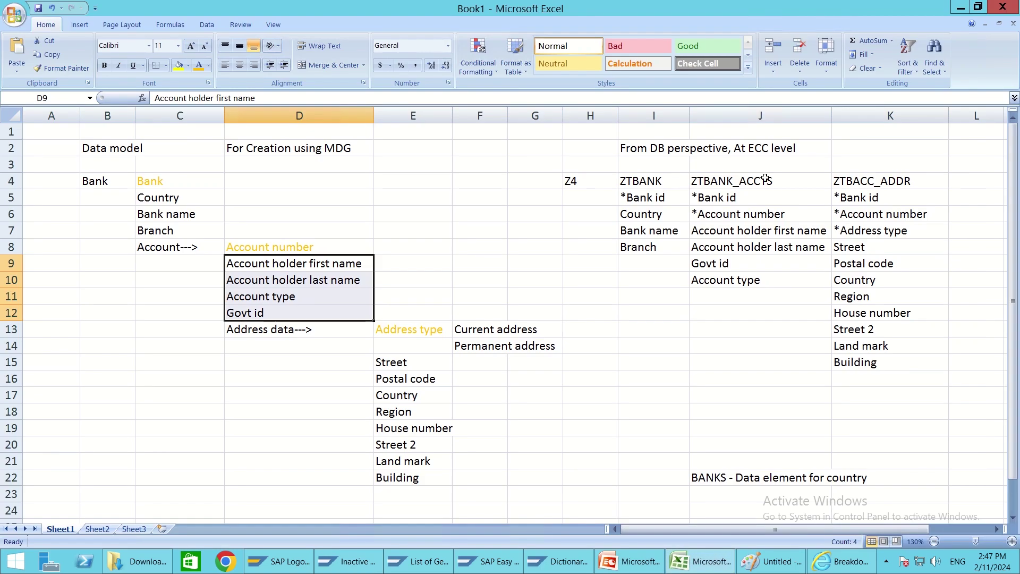
left_click(645, 197)
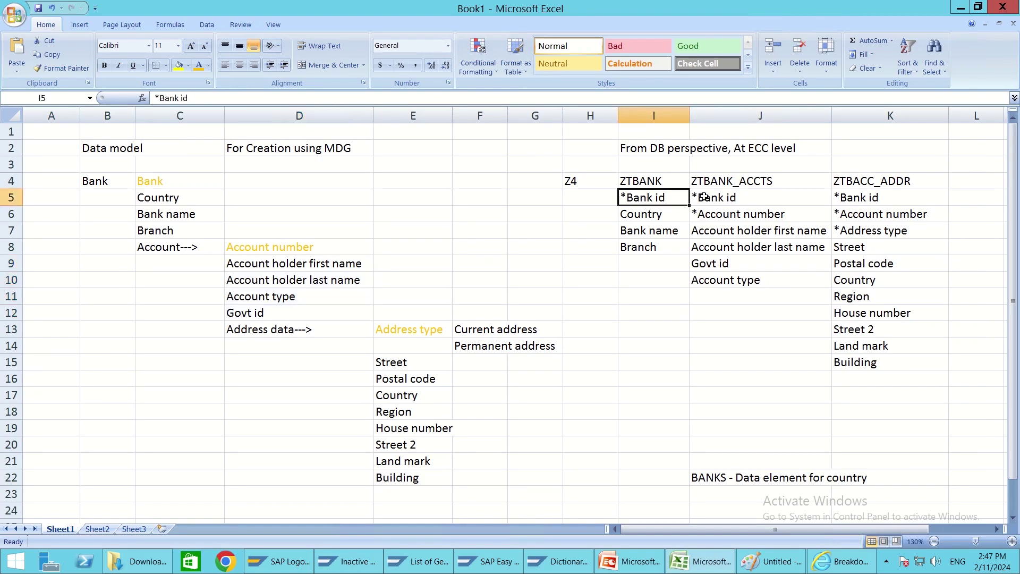
left_click(706, 197)
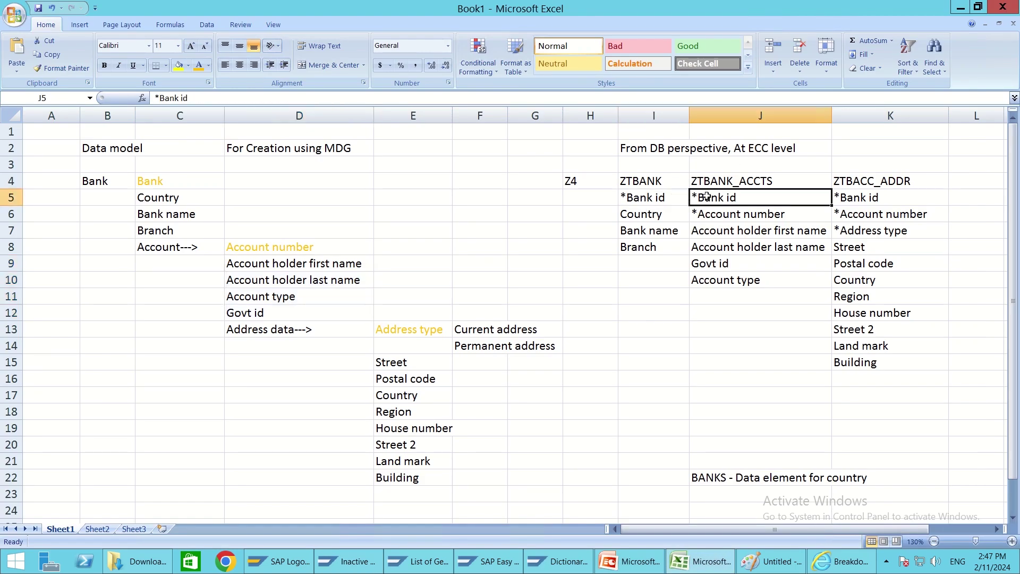
left_click(851, 197)
left_click(729, 215)
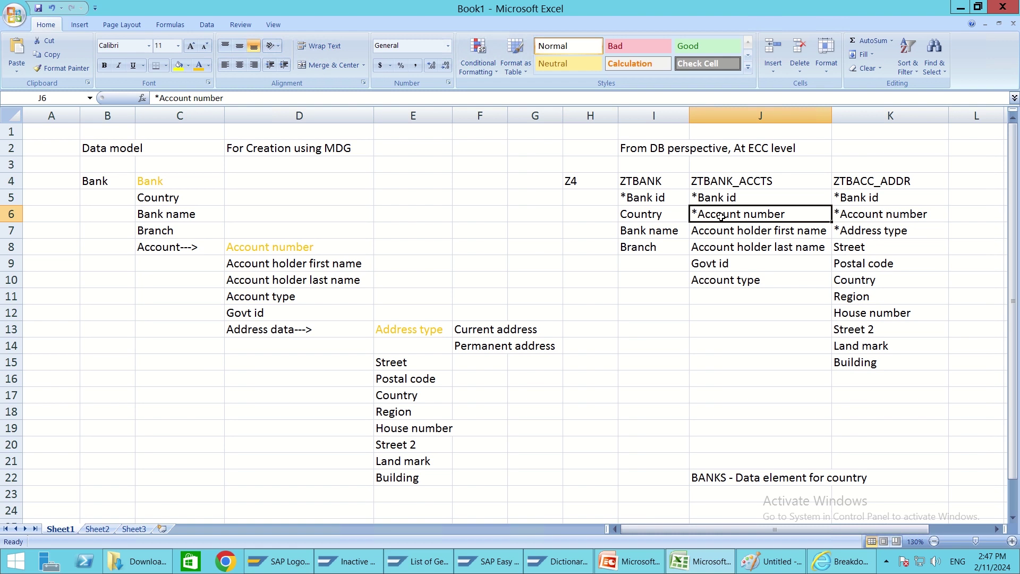
left_click_drag(717, 234, 719, 282)
left_click(737, 214)
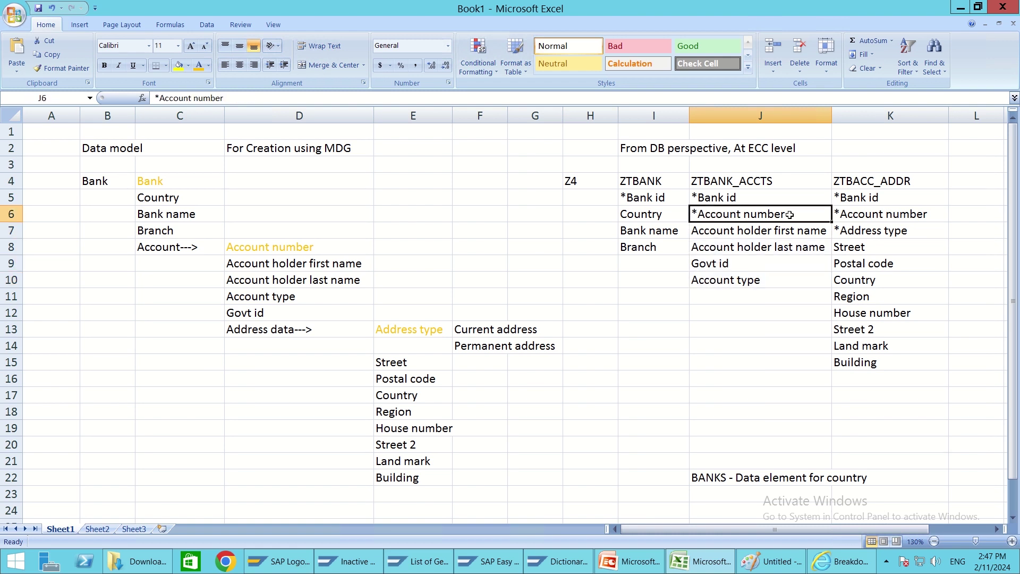
left_click(864, 230)
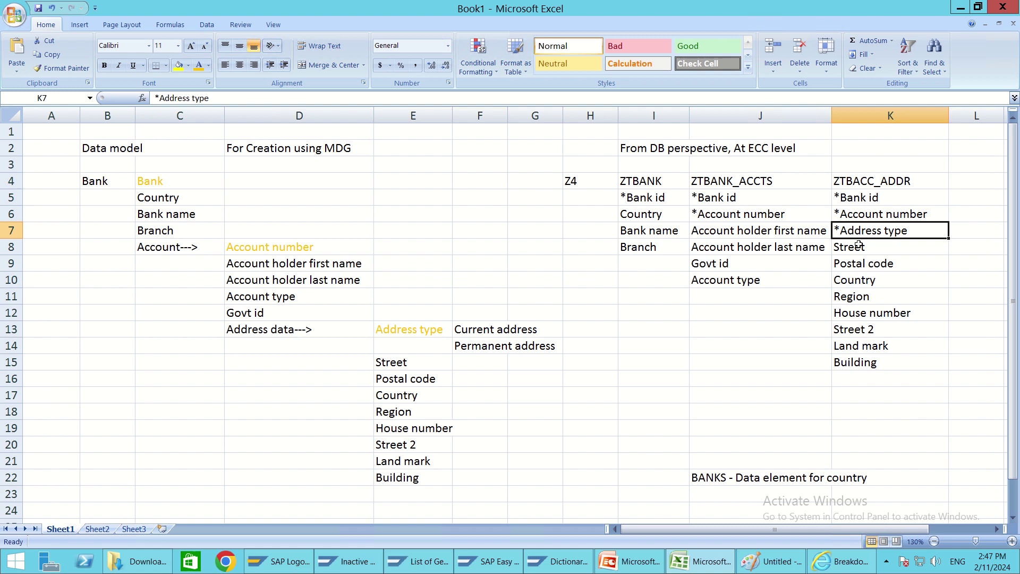
left_click_drag(858, 247, 861, 366)
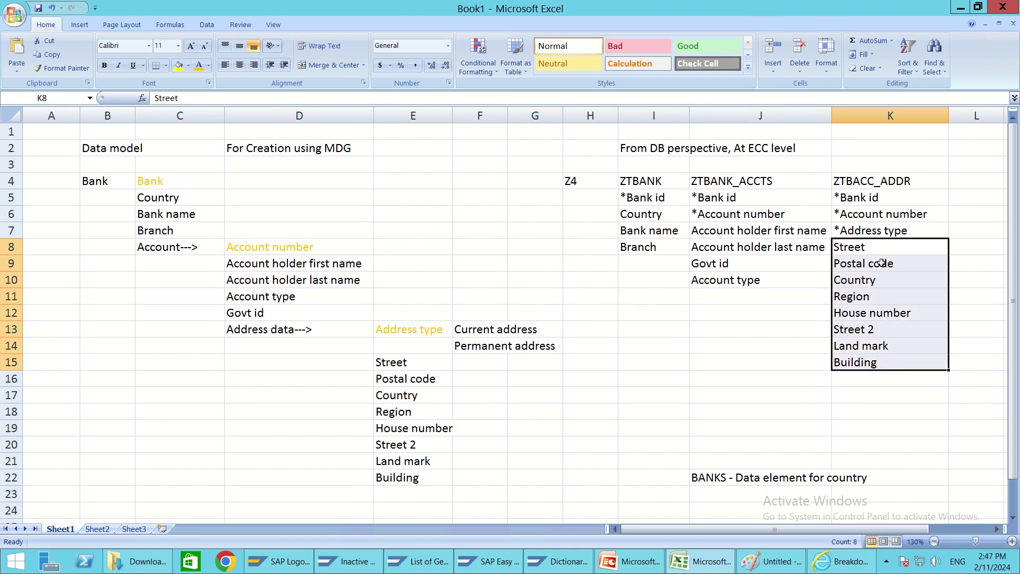
- Return to the SAP data model view, widen the Field Type column and review each field under BACCOUNT
key("alt+Tab")
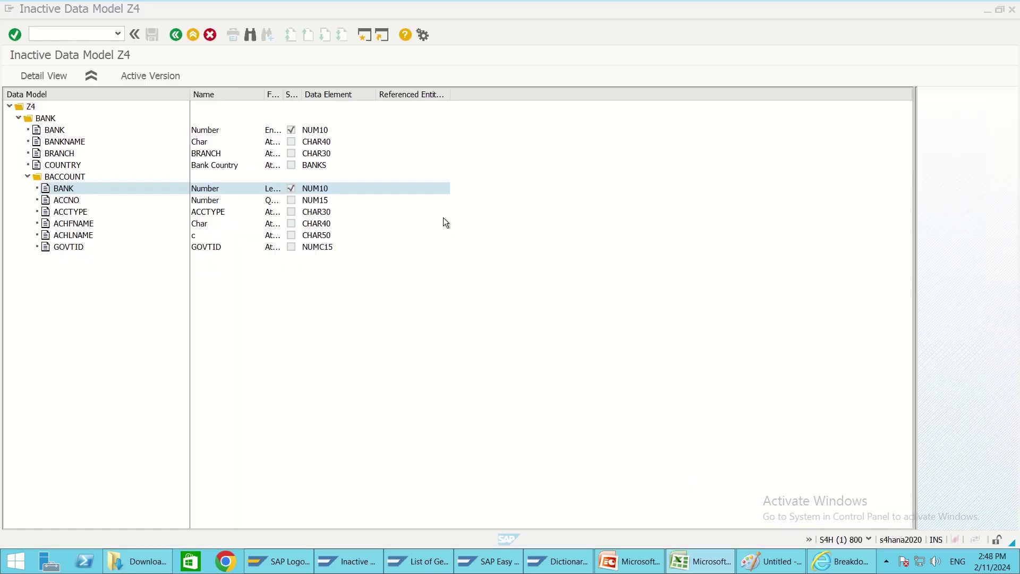
left_click(66, 200)
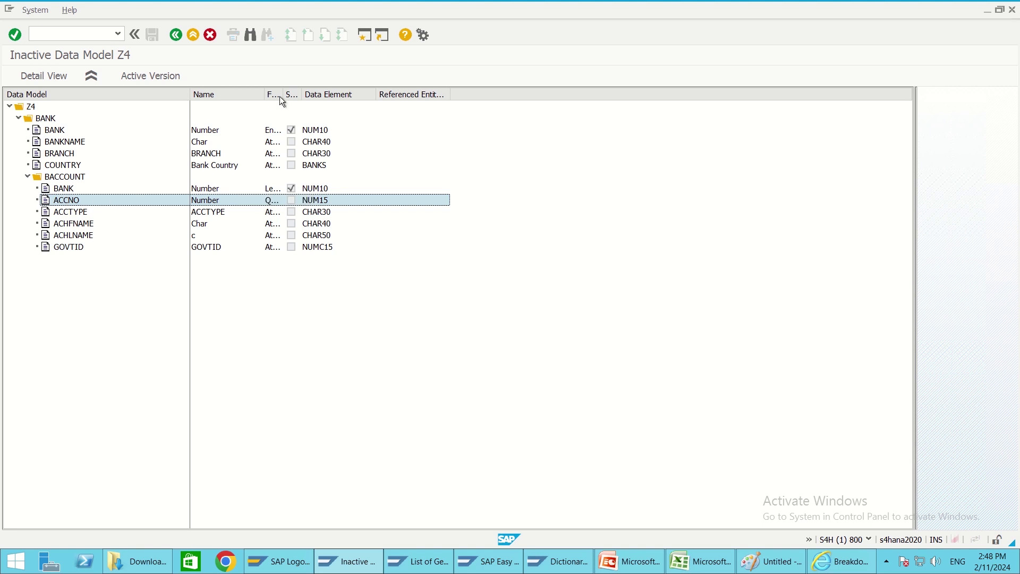
left_click_drag(283, 94, 387, 94)
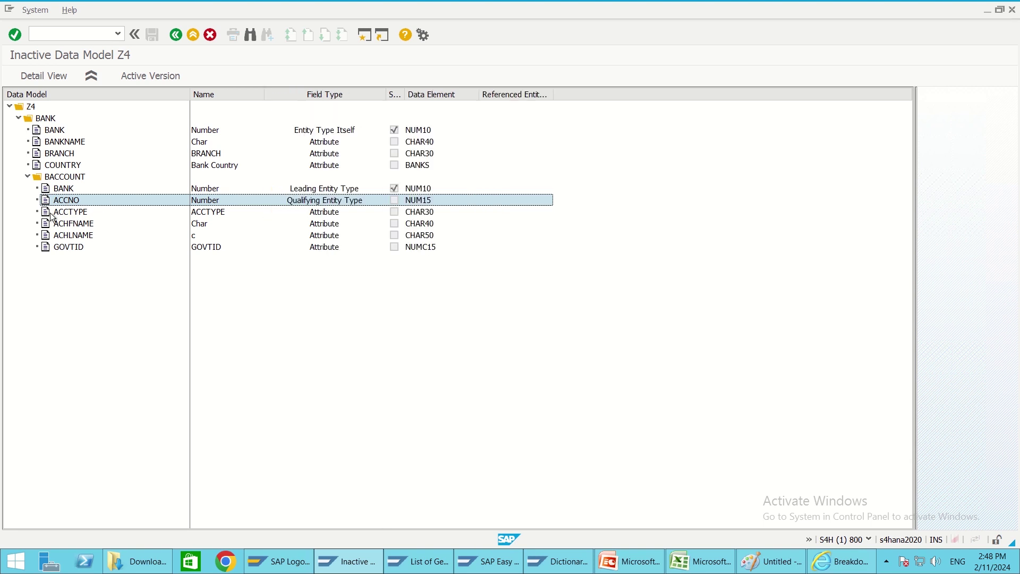
left_click(63, 190)
left_click(69, 201)
left_click(72, 213)
left_click(72, 225)
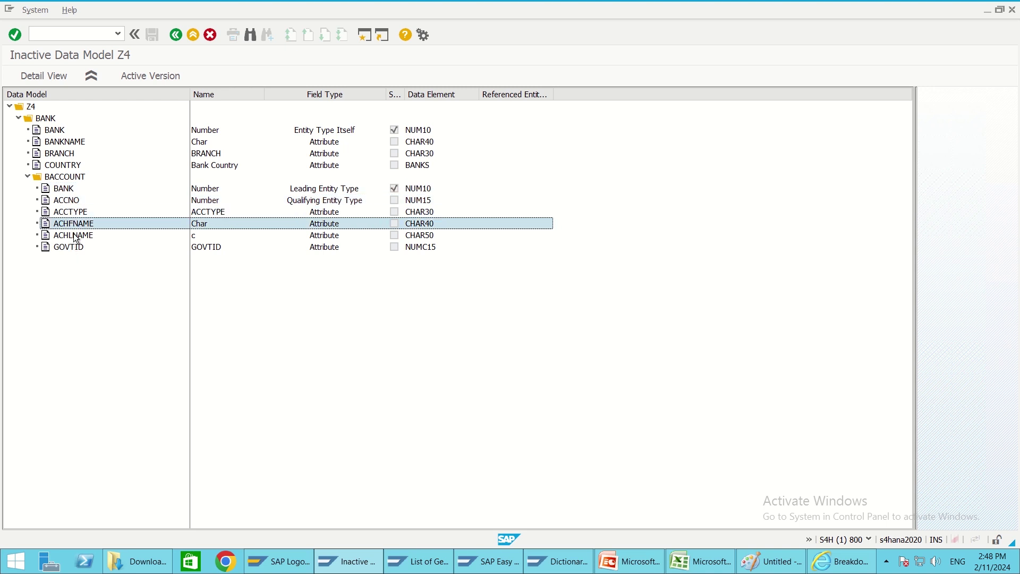
left_click(74, 234)
left_click(69, 248)
- Check the address data and address type entries in the Excel design sheet, then return to the SAP relationships overview of Z4
key("alt+Tab")
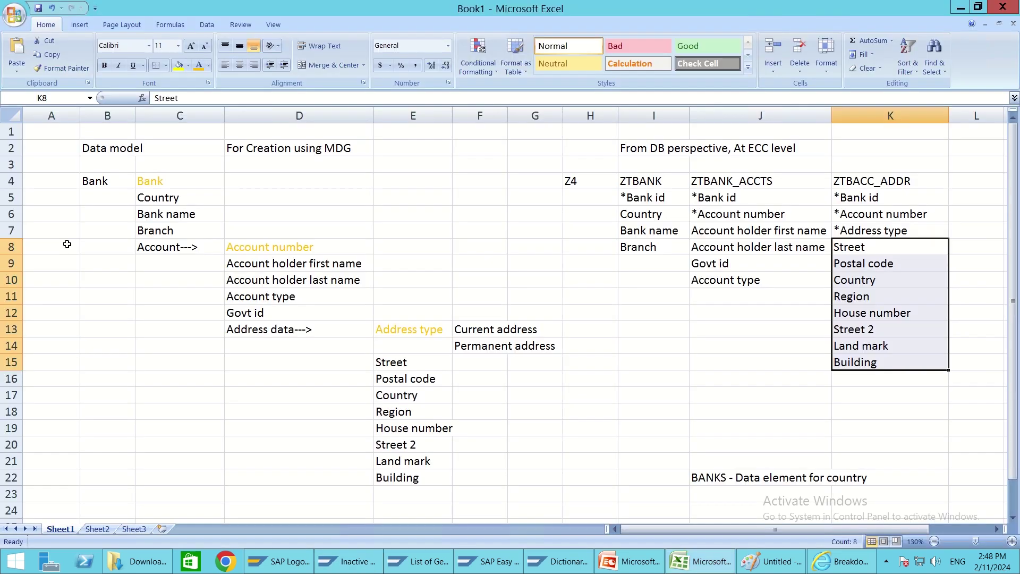
left_click(280, 334)
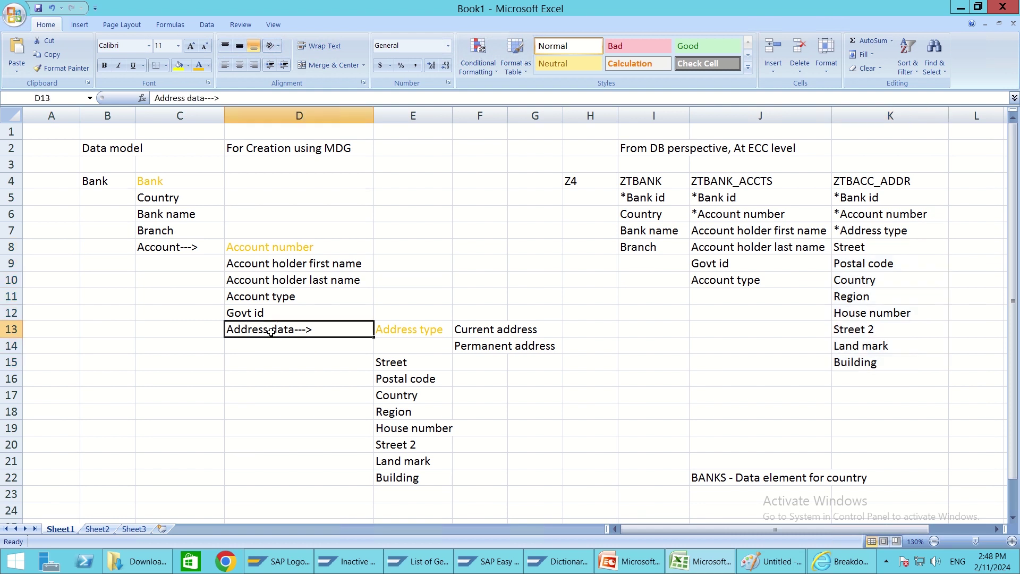
left_click(397, 330)
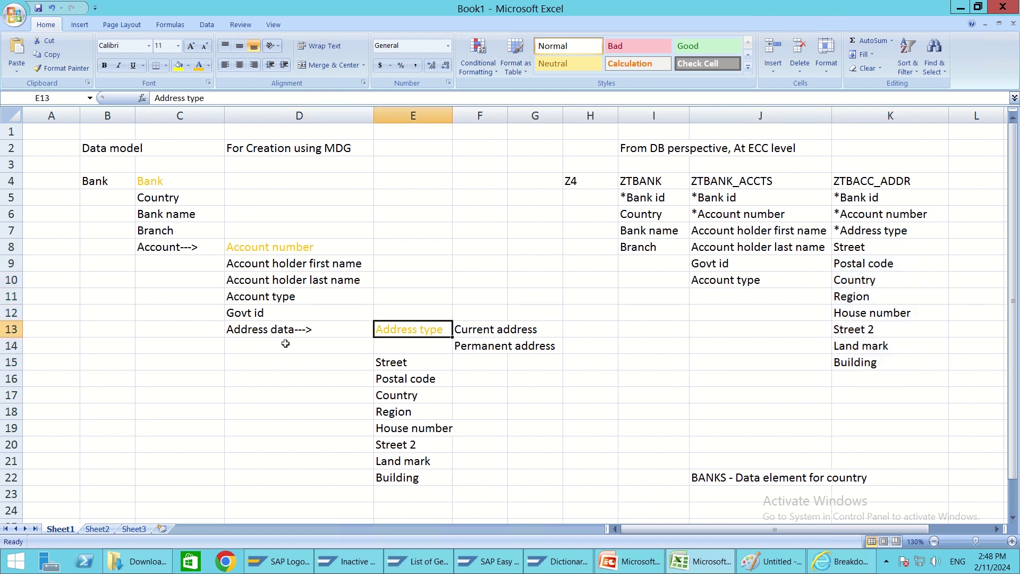
key("alt+Tab")
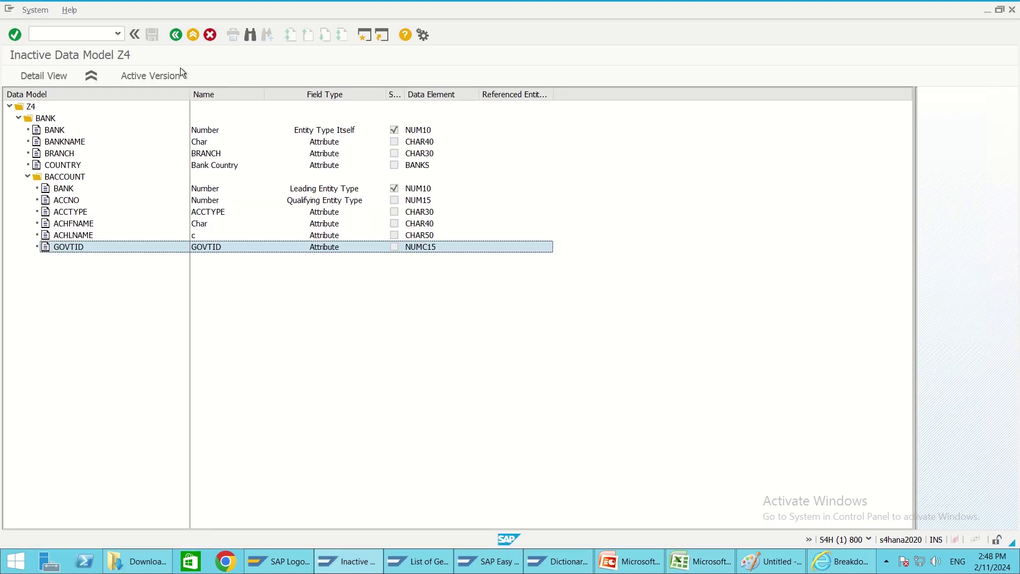
left_click(179, 36)
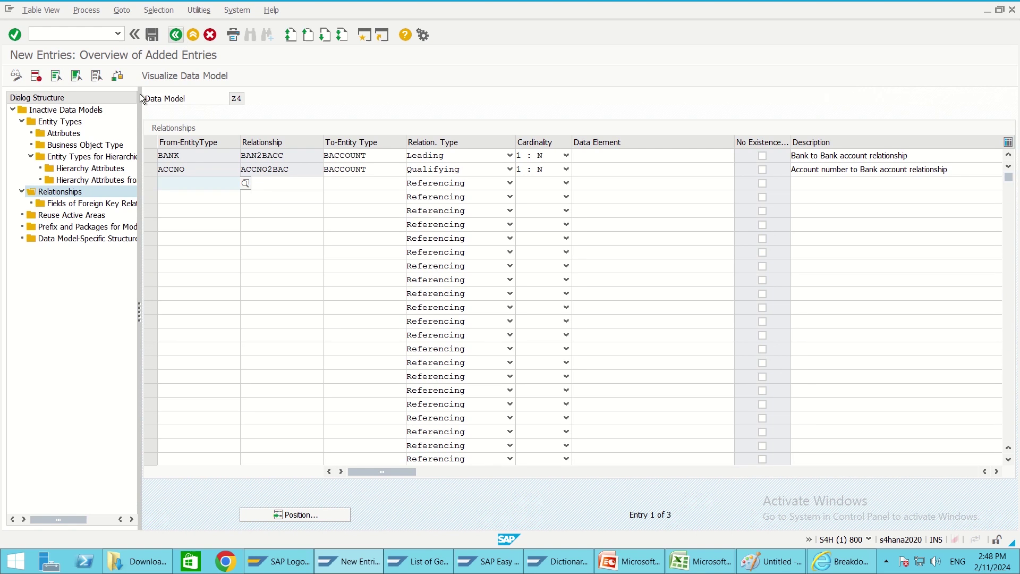
- Create entity type ADDRDATA in data model Z4 with storage/use type Changeable via Other Entity Type; Generated Database Tables
double_click(60, 121)
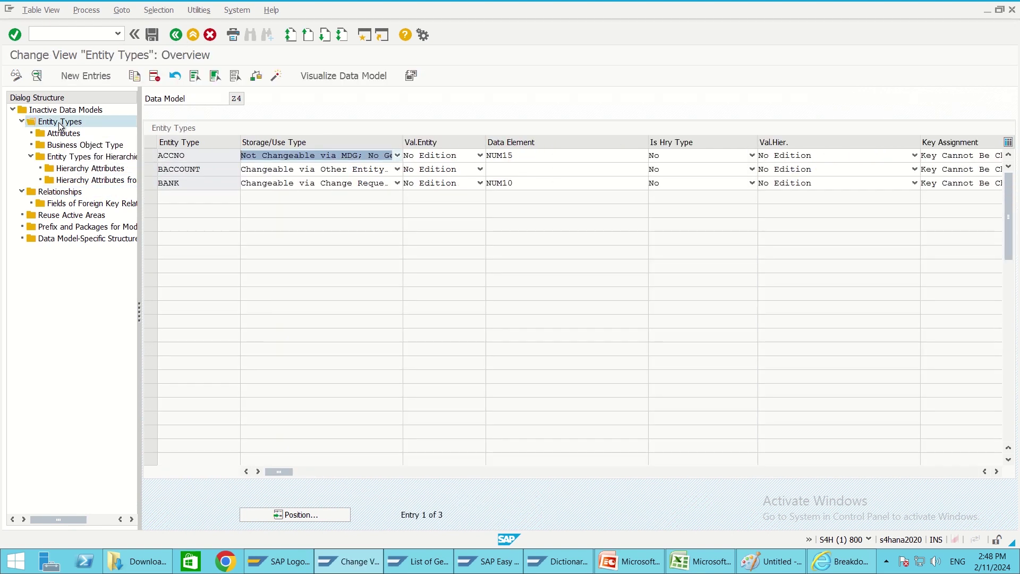
left_click(88, 76)
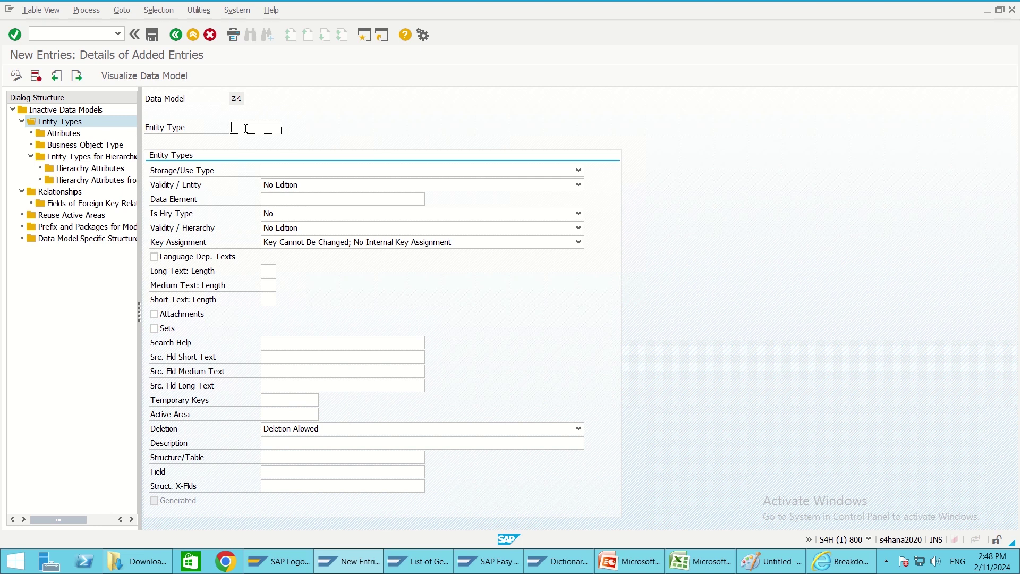
type("ADDRDATA")
left_click(318, 175)
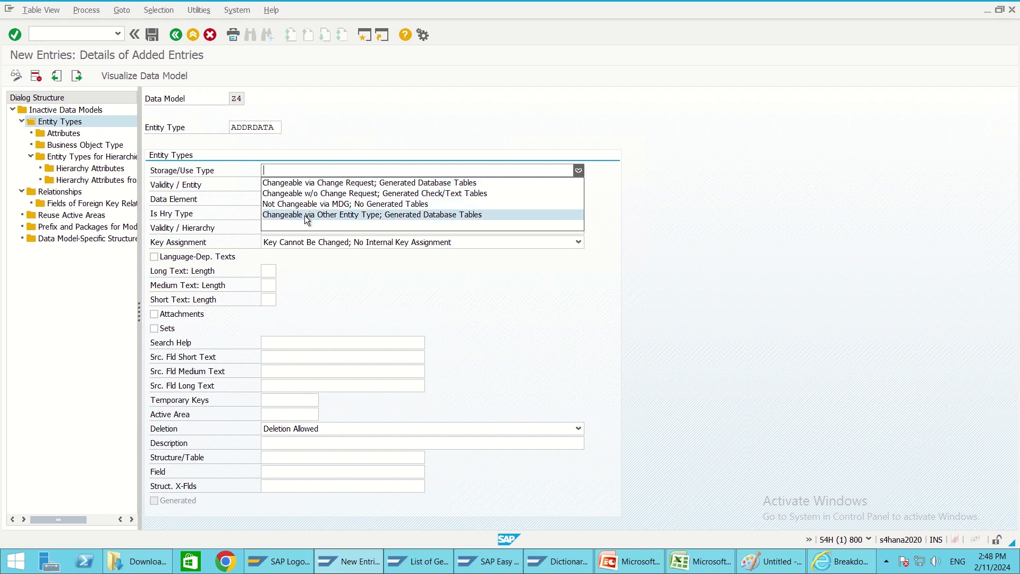
left_click(305, 216)
left_click(291, 200)
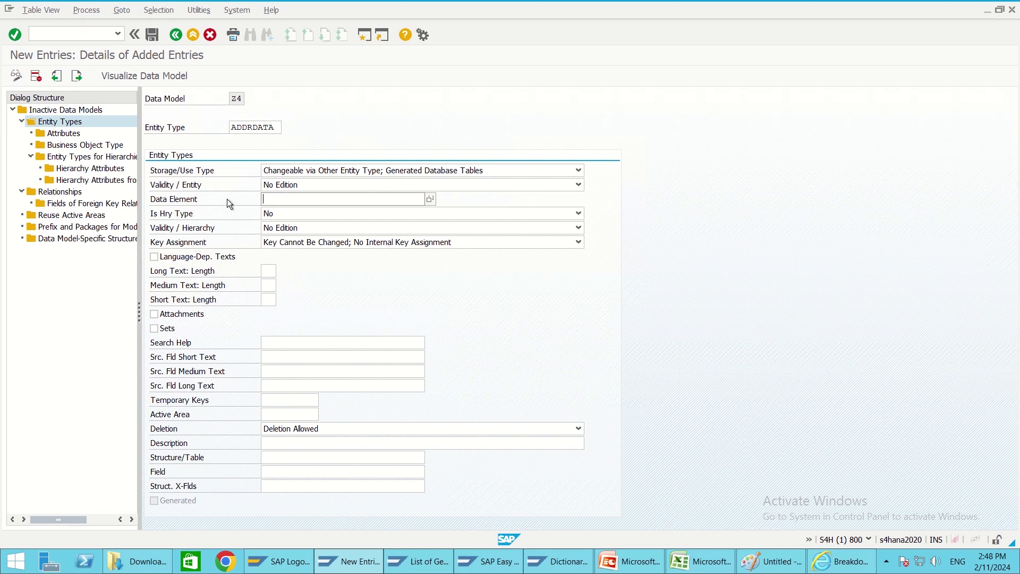
- Copy the address fields Street through Building from the Excel design sheet and paste them as new attributes of ADDRDATA in SAP
double_click(64, 133)
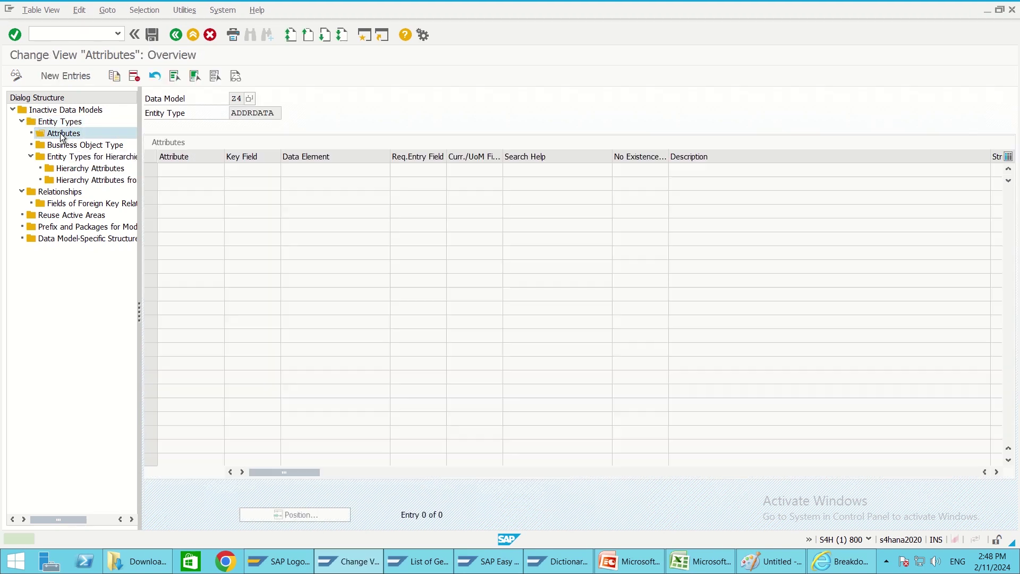
left_click(59, 75)
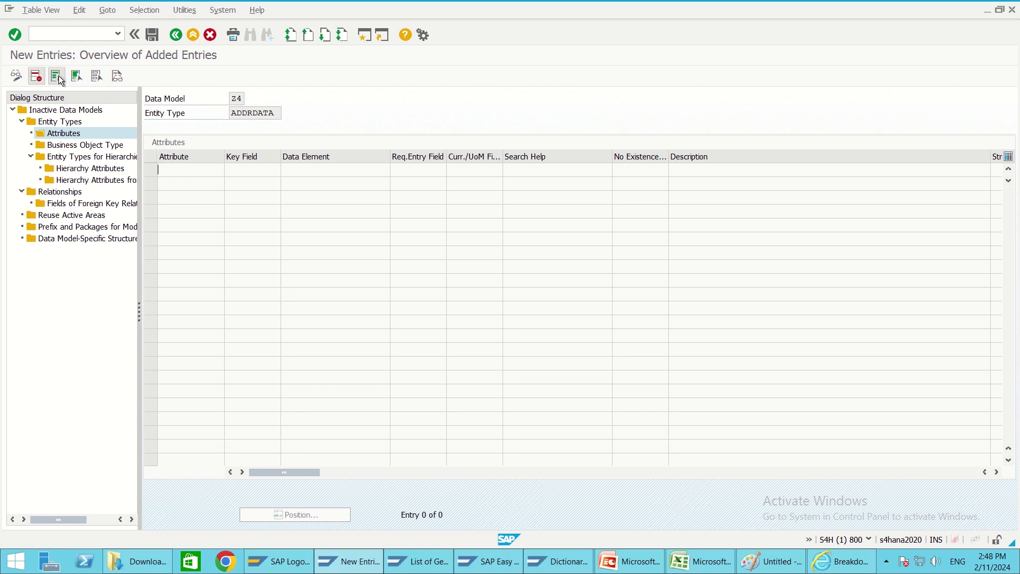
key("alt+Tab")
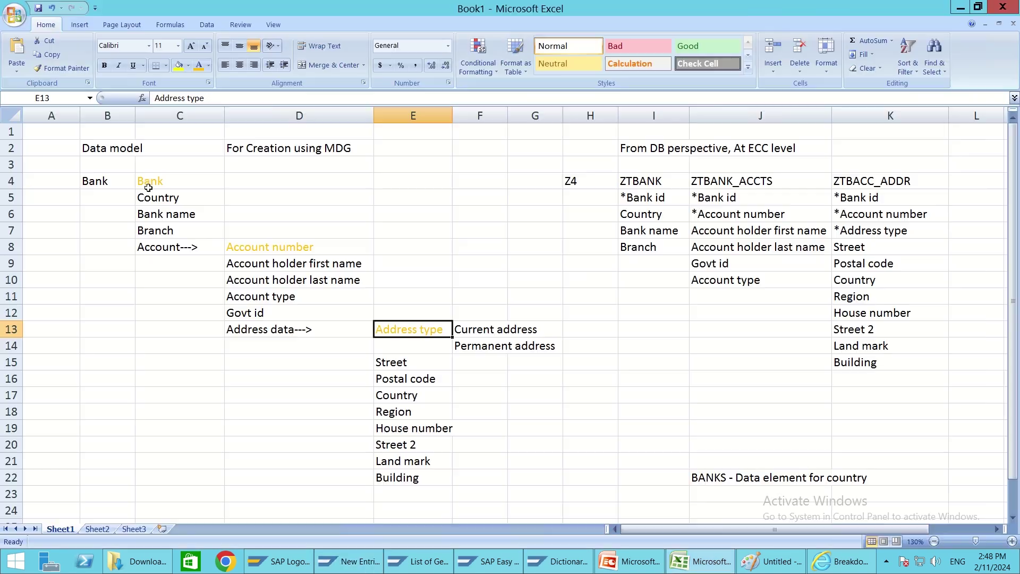
left_click(406, 365)
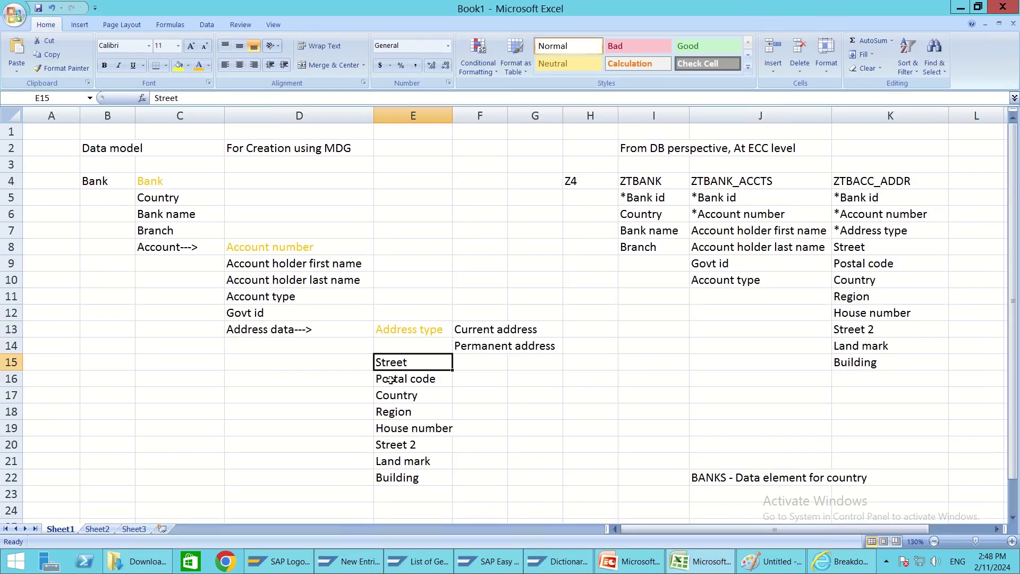
left_click_drag(400, 364, 400, 477)
key("ctrl+c")
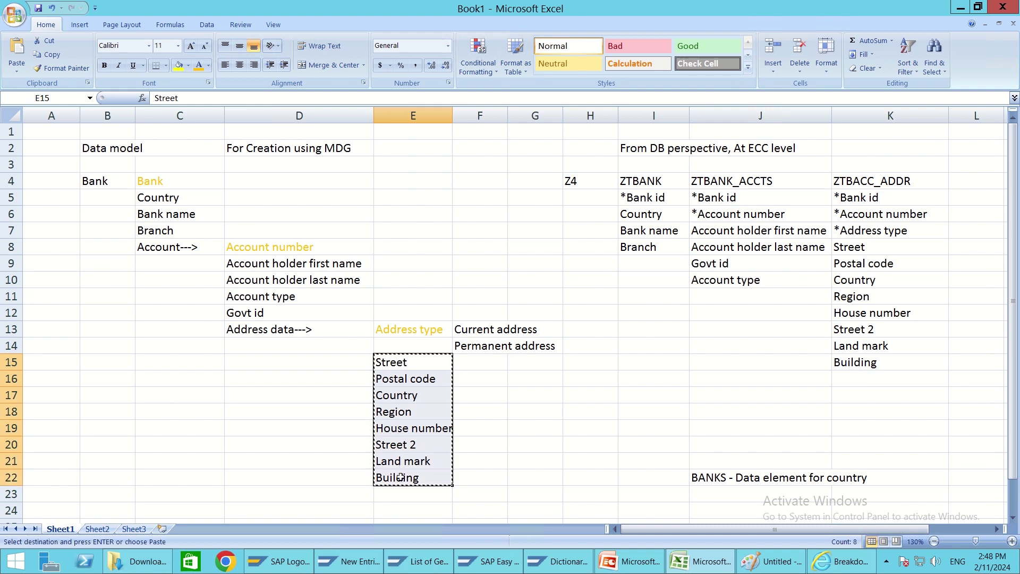
key("alt+Tab")
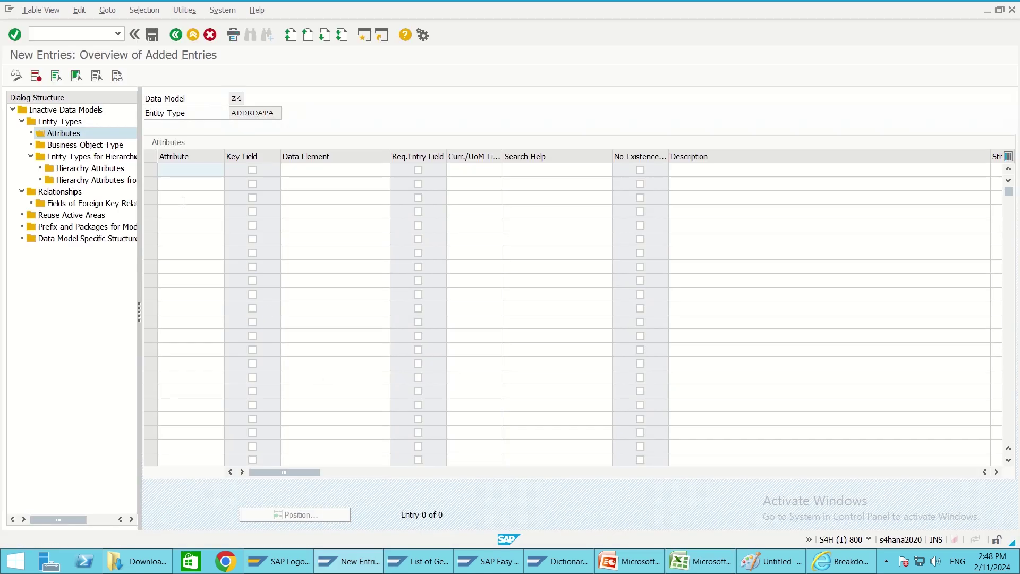
key("ctrl+v")
- Correct the pasted attribute names to Postal, Housenum, Street2 and Landmark, without spaces
left_click(213, 185)
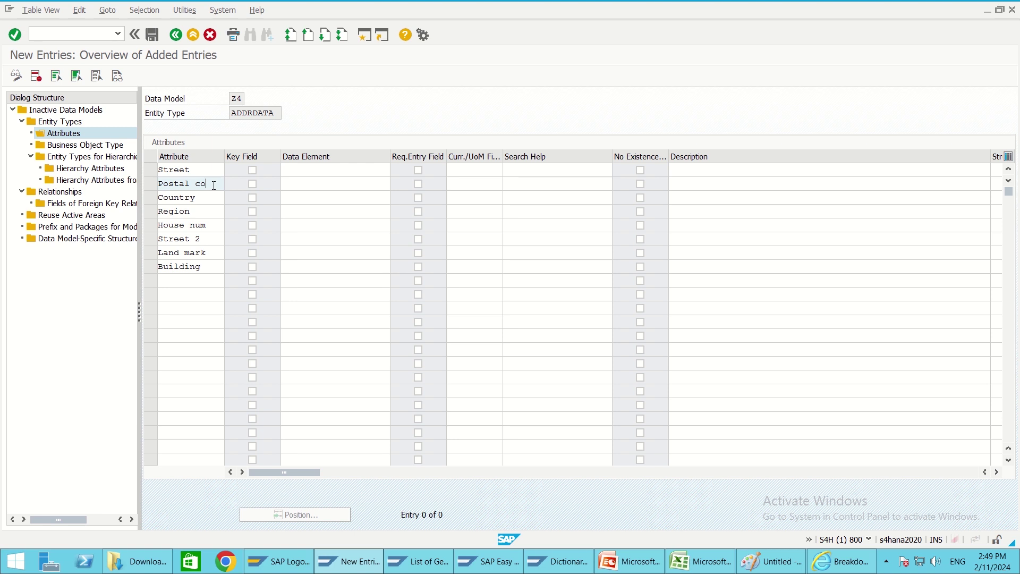
key("BackSpace")
key("BackSpace")
key("BackSpace")
left_click_drag(207, 226, 159, 232)
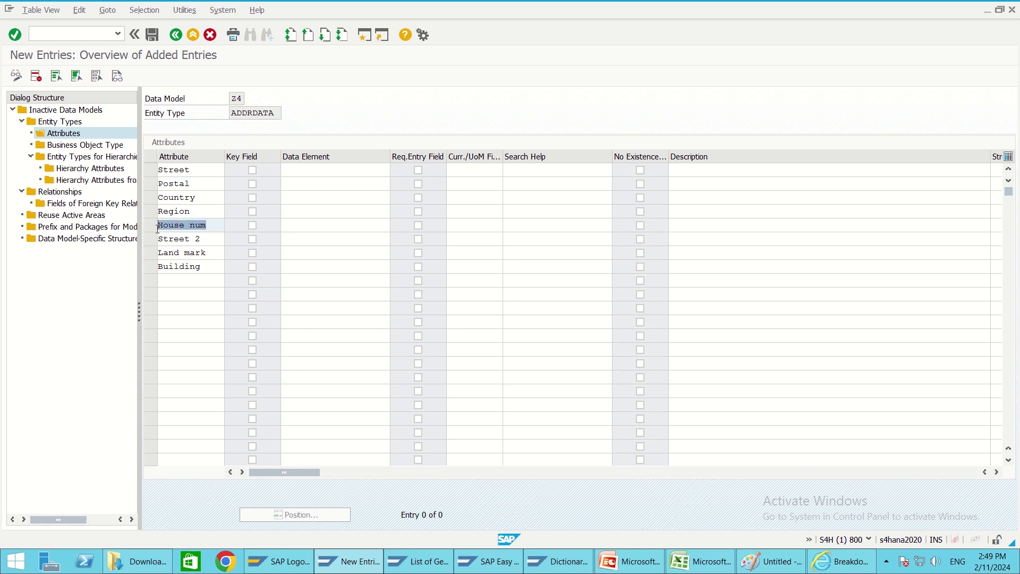
left_click(158, 232)
key("BackSpace")
left_click(197, 239)
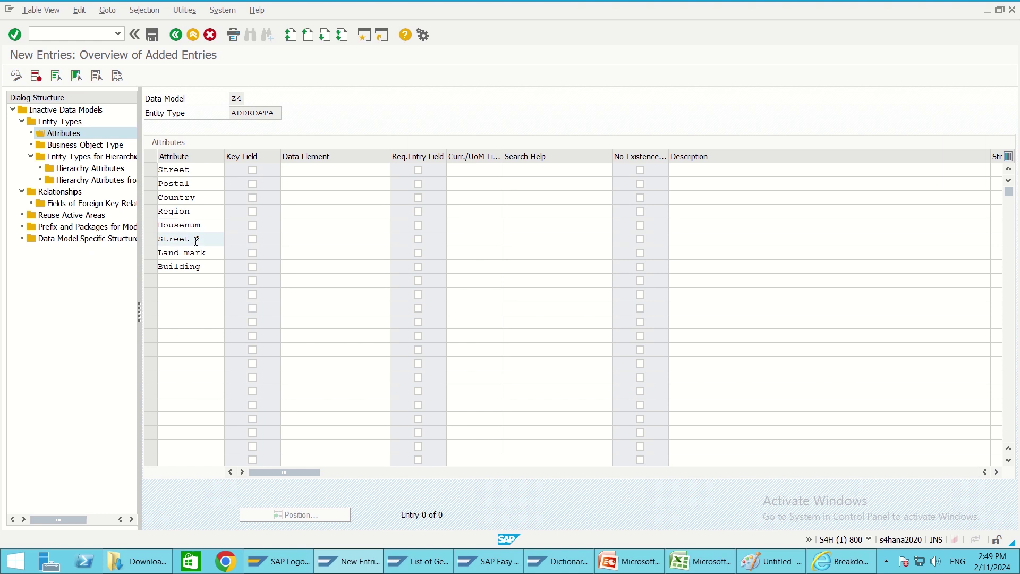
key("BackSpace")
left_click(184, 254)
key("BackSpace")
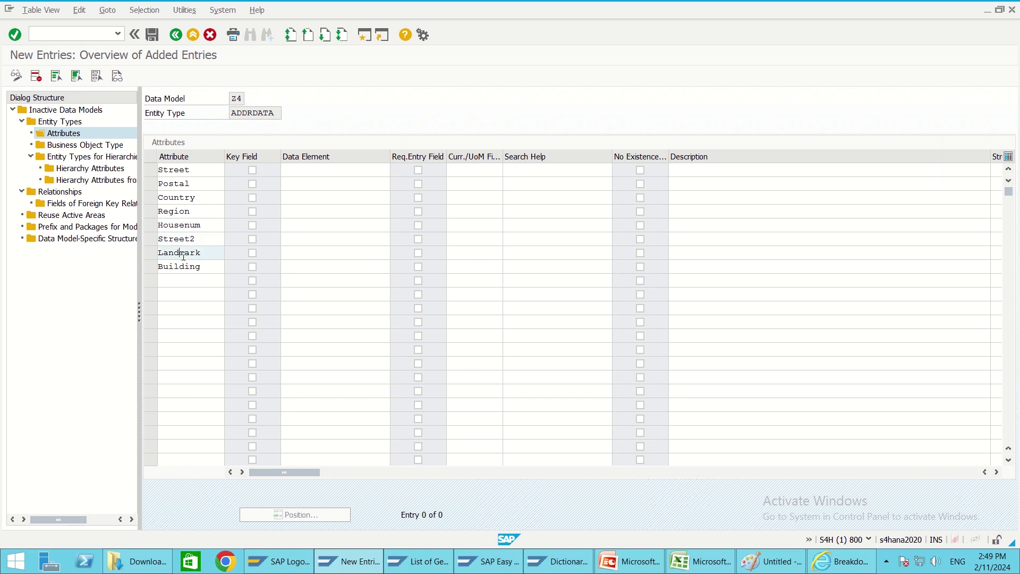
- Assign data element CHAR20 to the Street attribute
left_click(303, 169)
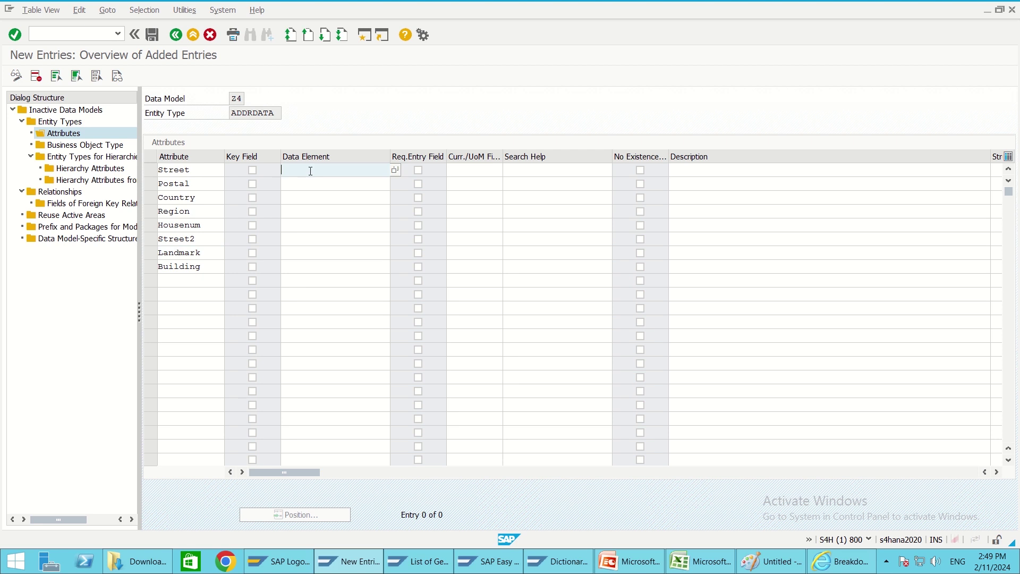
type("CHAR")
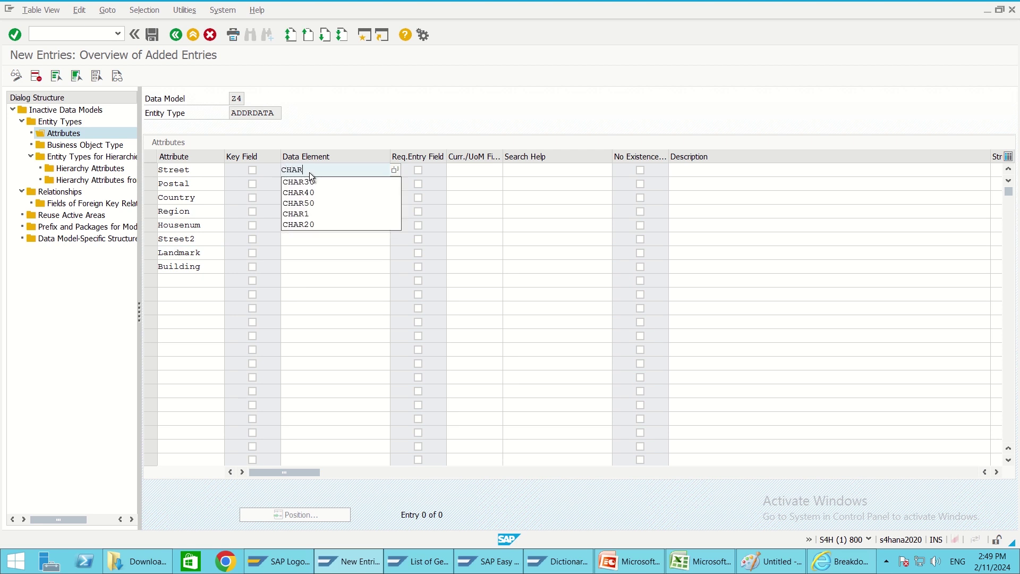
left_click(311, 182)
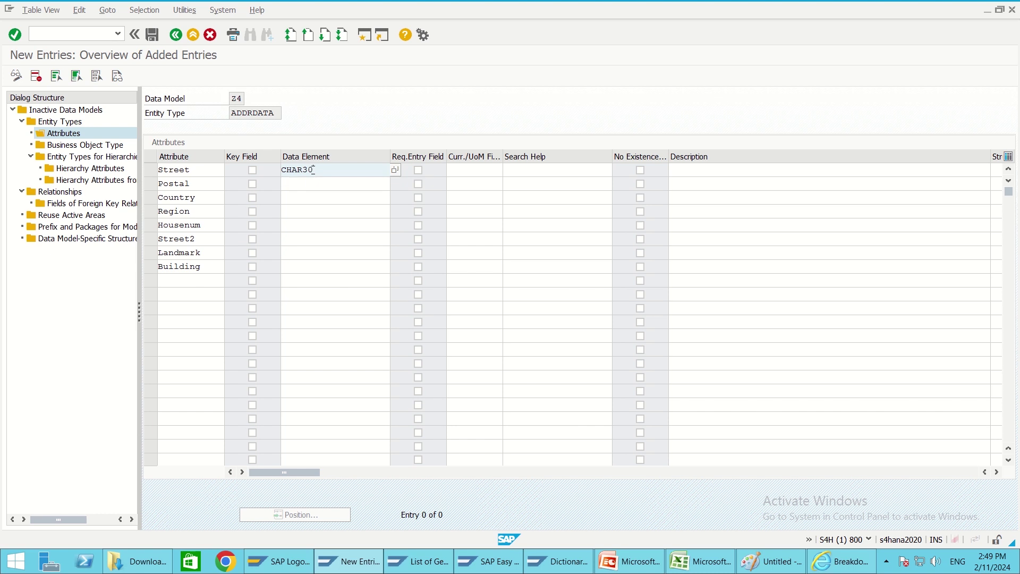
key("BackSpace")
key("BackSpace")
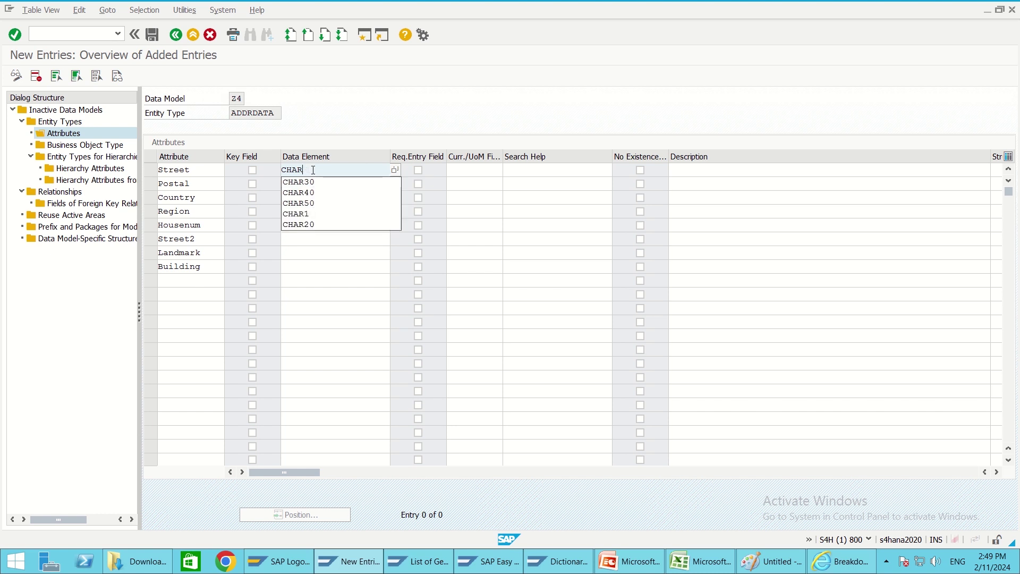
type("20")
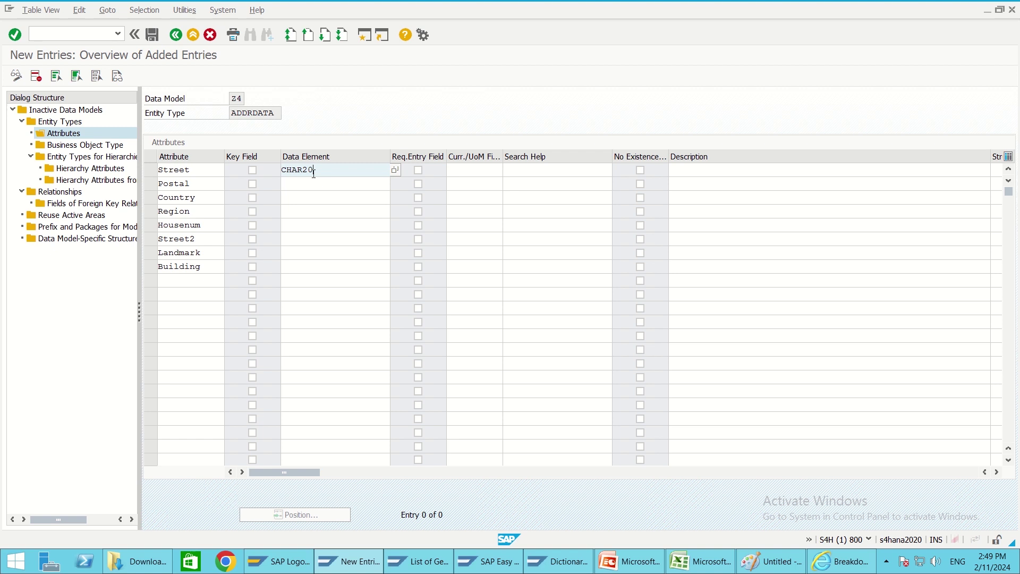
- Assign data element NUMC10 to the Postal attribute and BANKS to the Country attribute
left_click(297, 184)
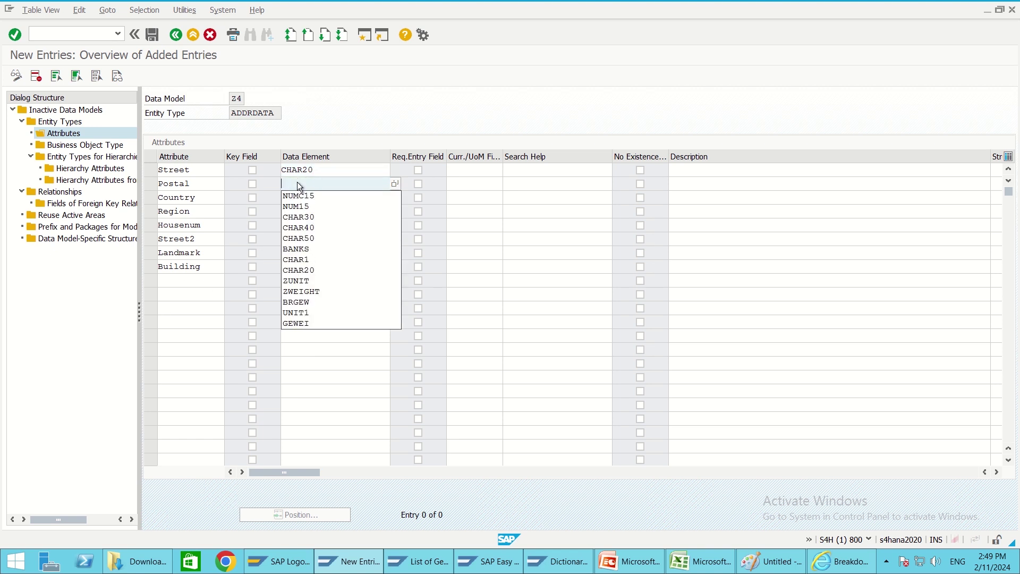
type("NU")
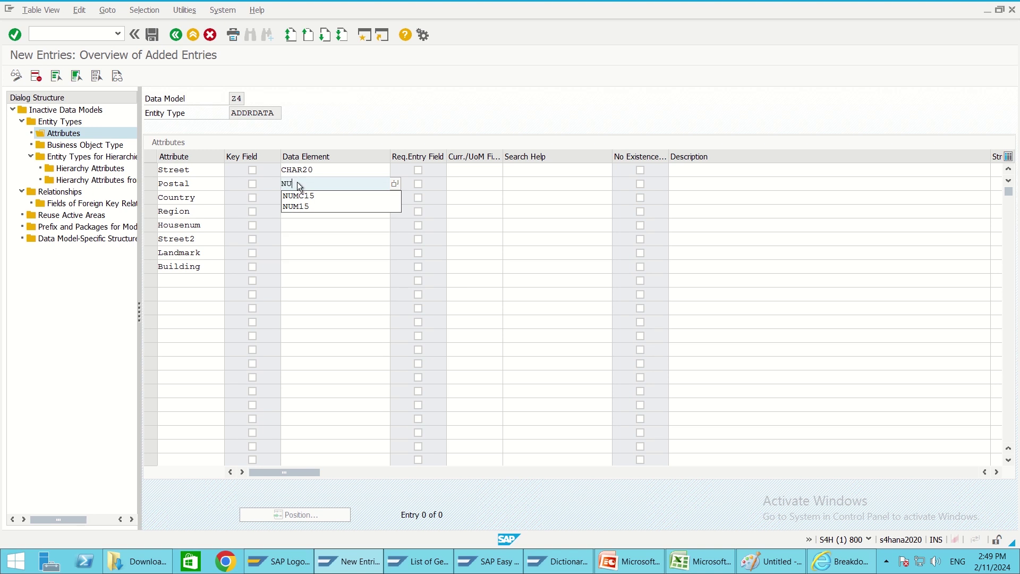
type("MC")
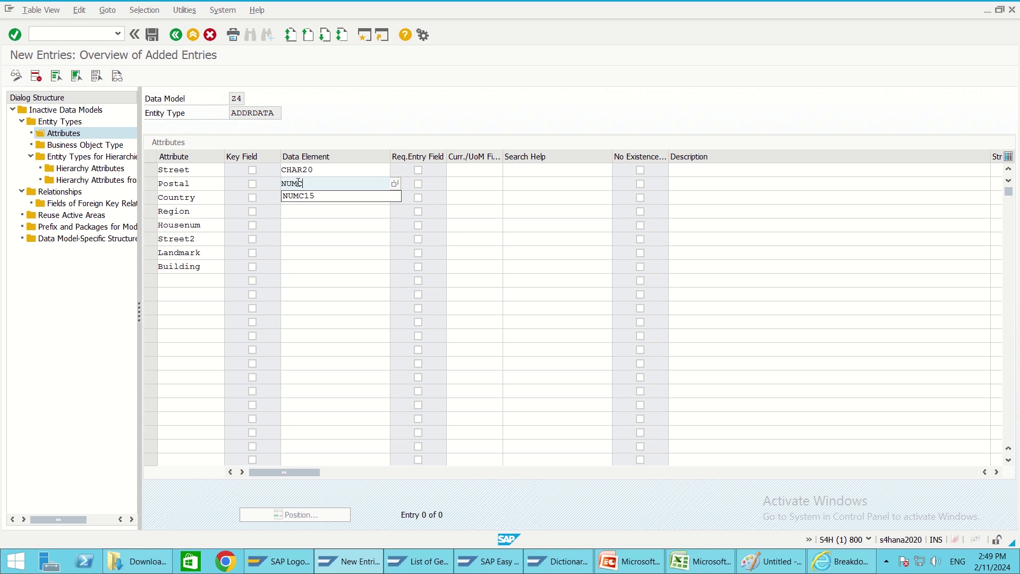
type("10")
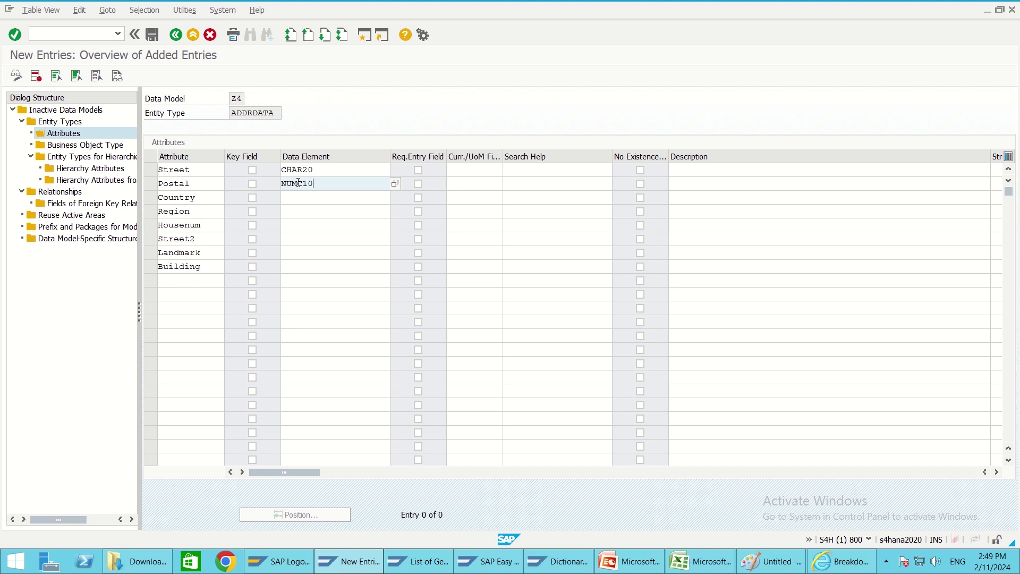
left_click(303, 200)
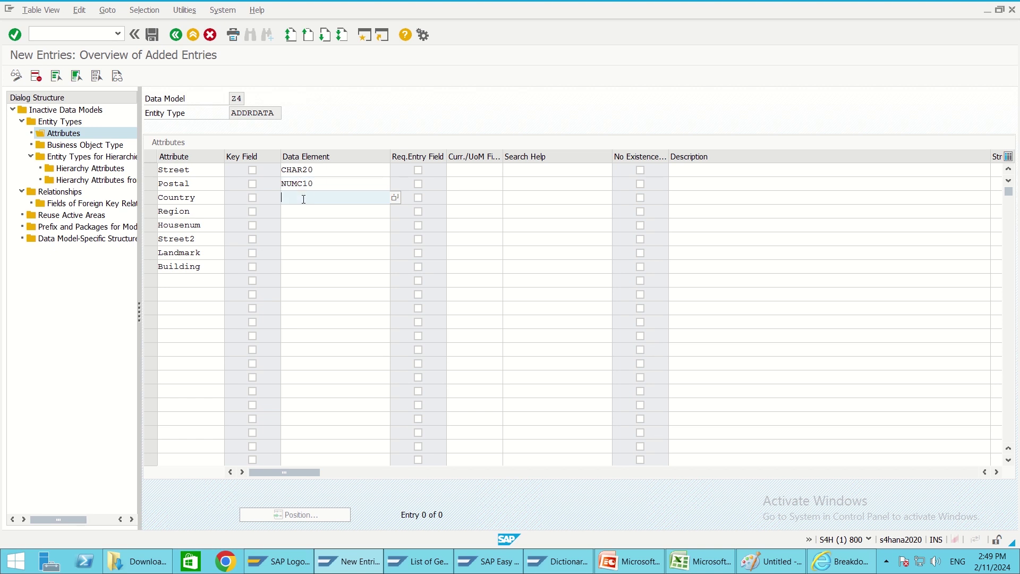
type("BANKS")
- Assign data element CHAR30 to the Region attribute
left_click(290, 215)
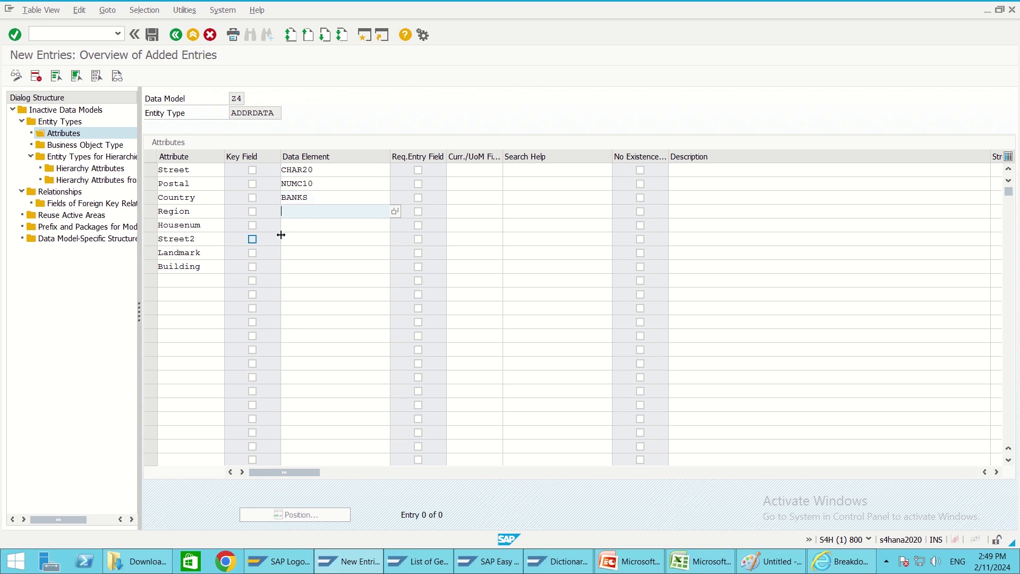
type("BA")
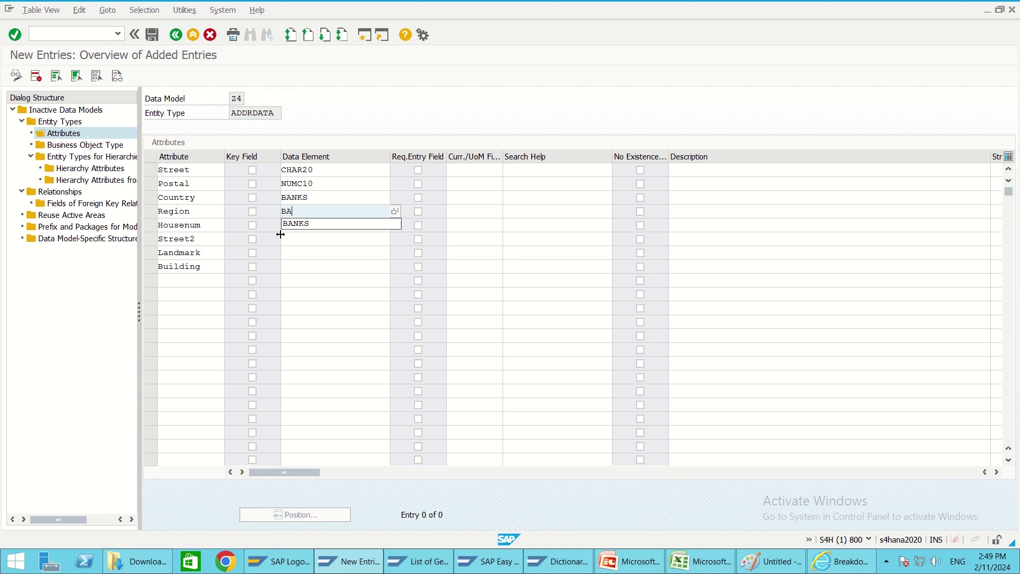
key("BackSpace")
key("BackSpace")
type("CHAR")
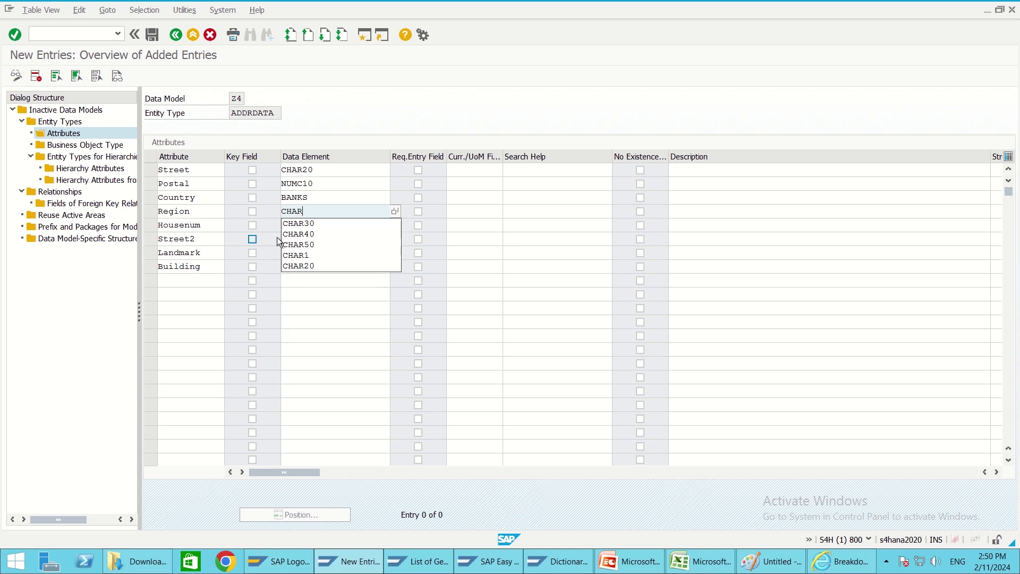
type("3")
key("BackSpace")
type("30")
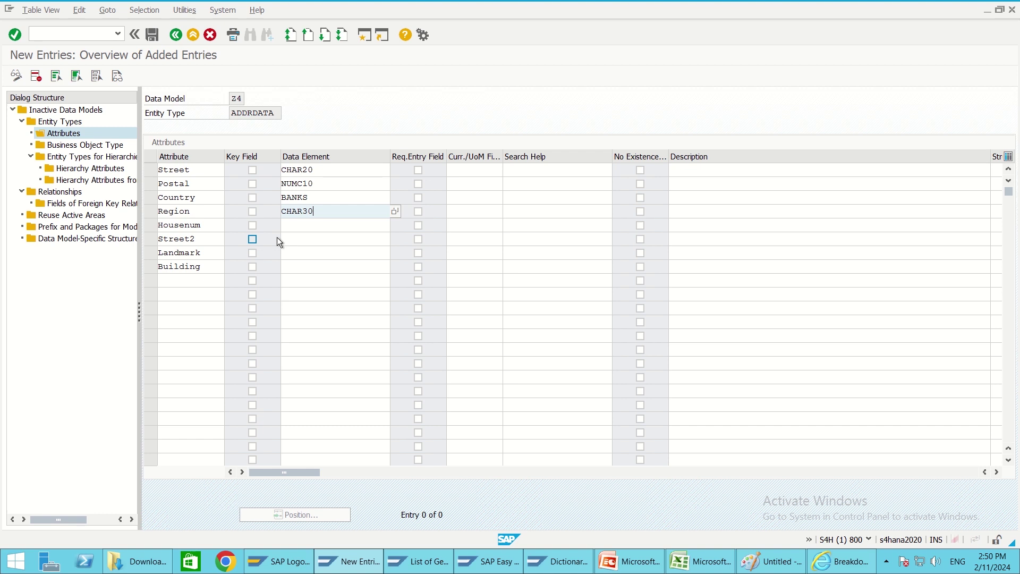
- Assign data element CHAR10 to the Housenum attribute
left_click(299, 230)
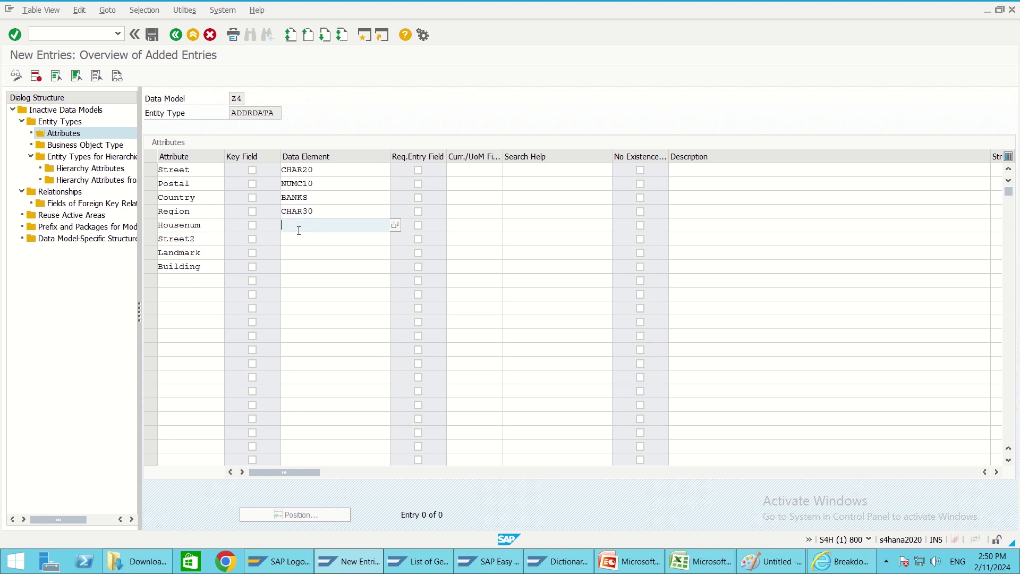
type("NU")
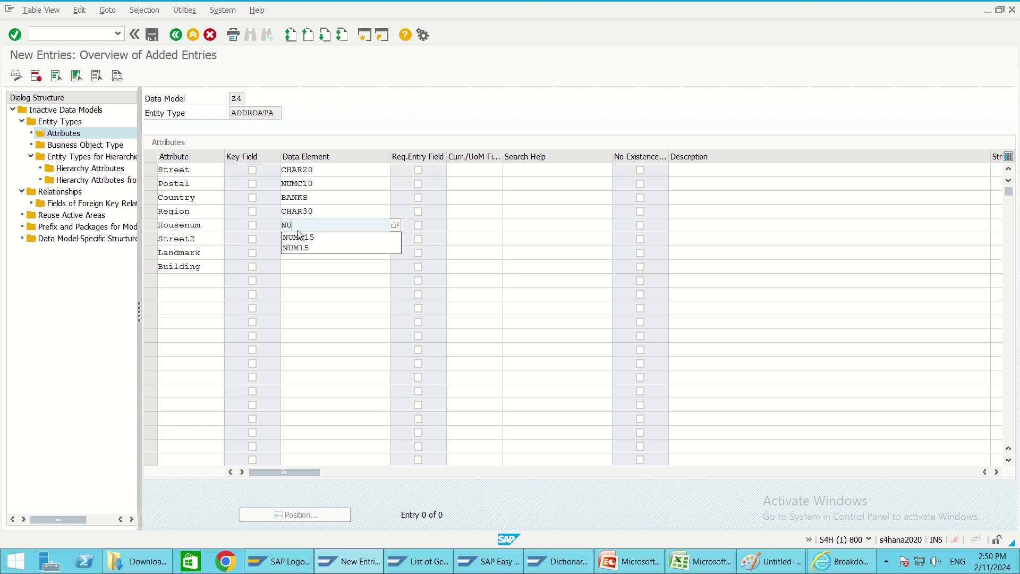
type("M")
key("BackSpace")
key("BackSpace")
key("BackSpace")
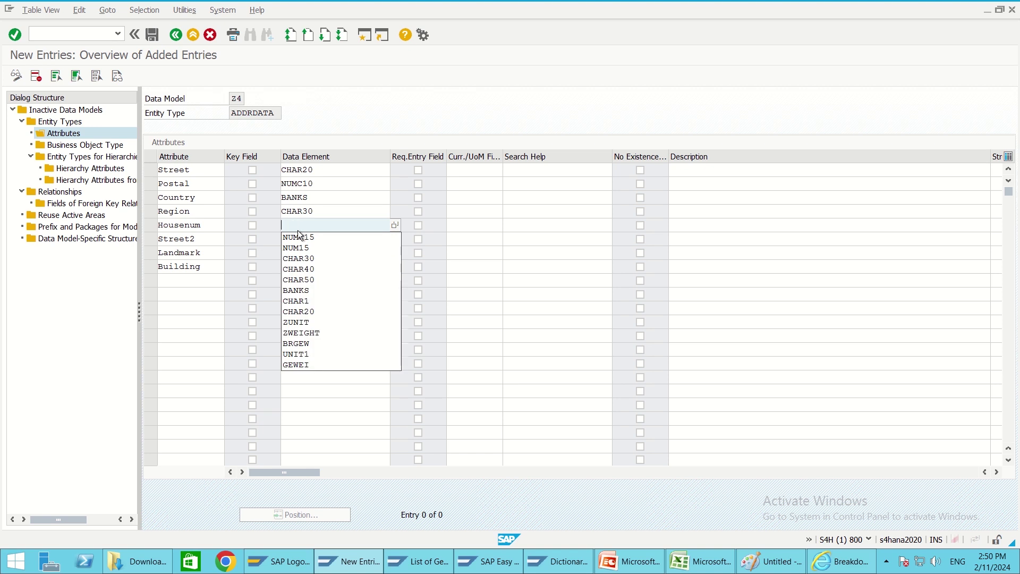
type("CHAR")
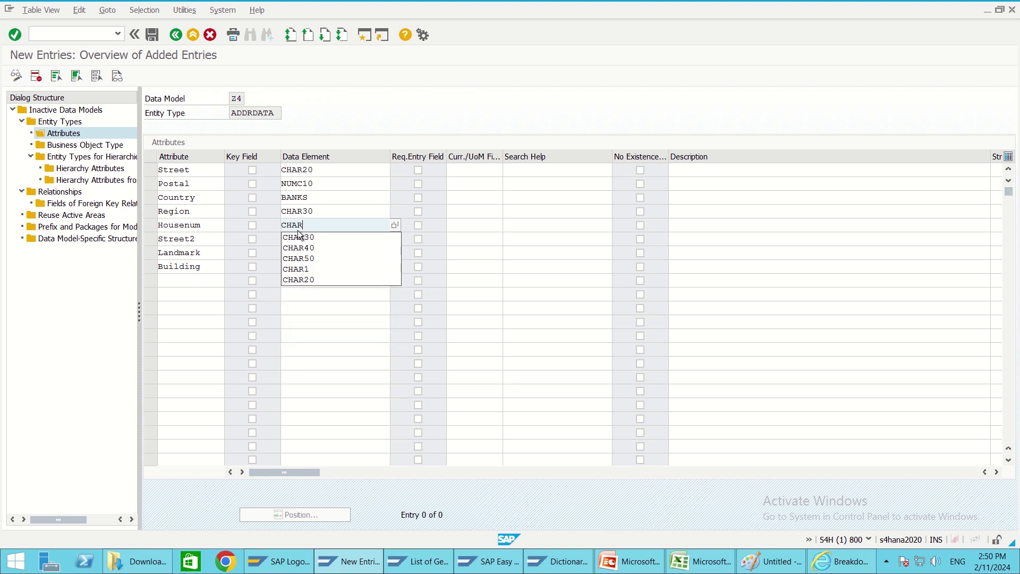
type("10")
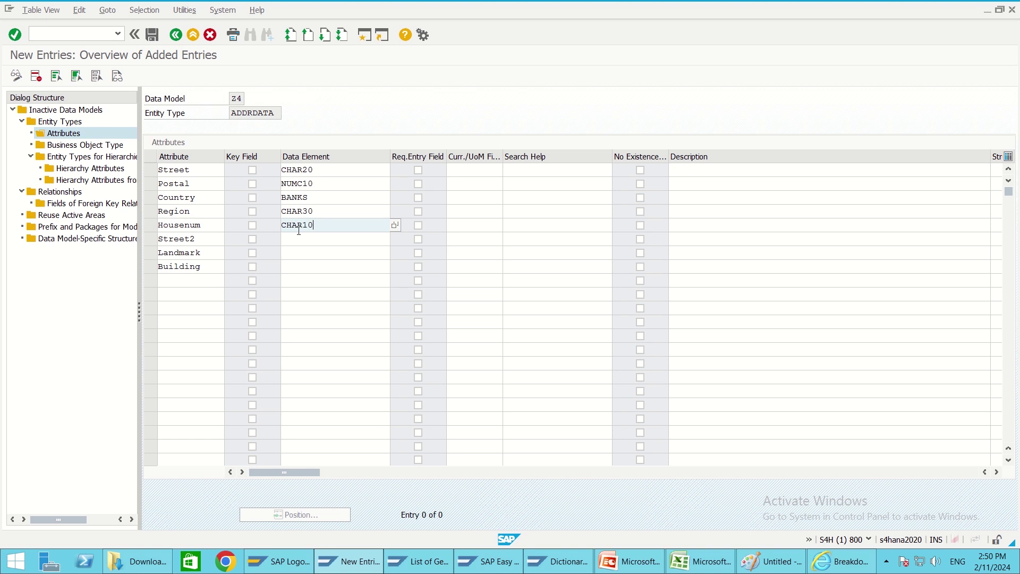
- Assign data element CHAR35 to the Street2 attribute and CHAR25 to the Landmark attribute
left_click(302, 239)
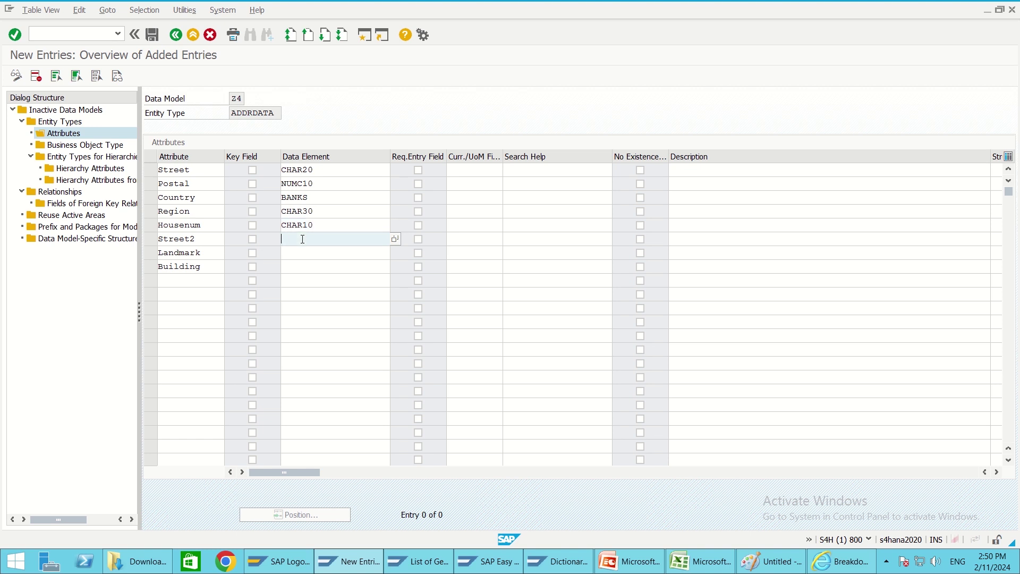
type("CHAR")
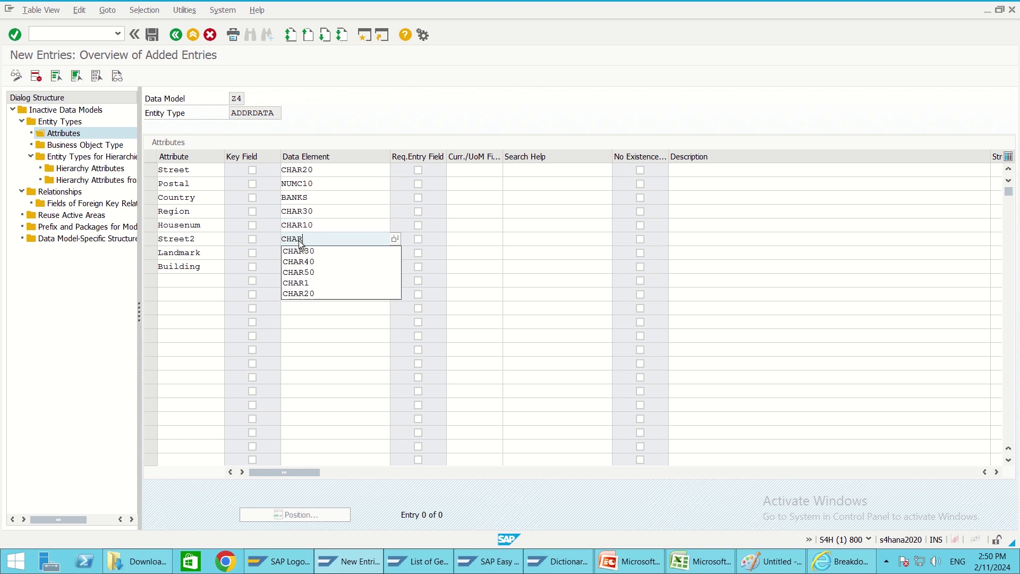
type("35")
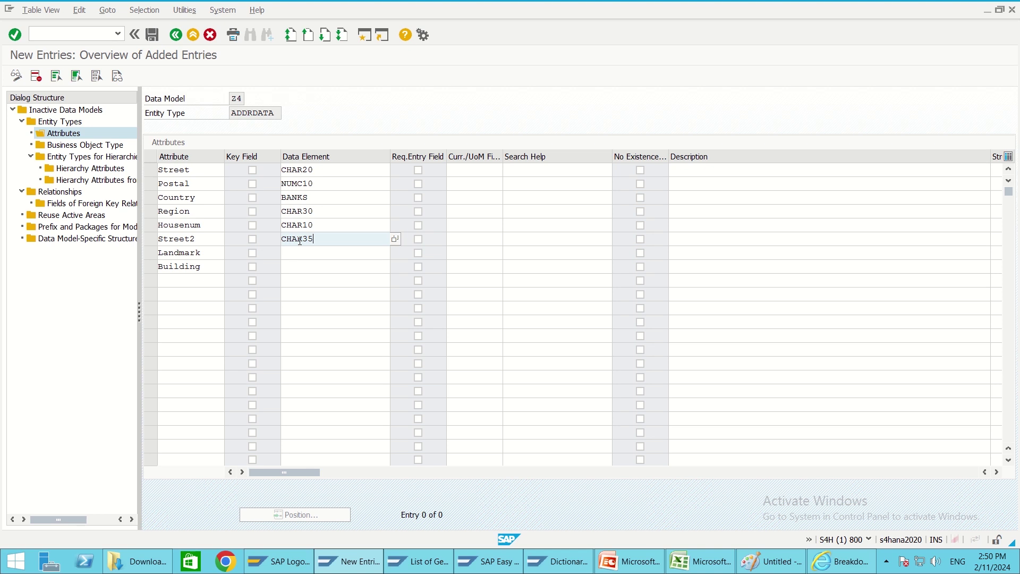
left_click(297, 256)
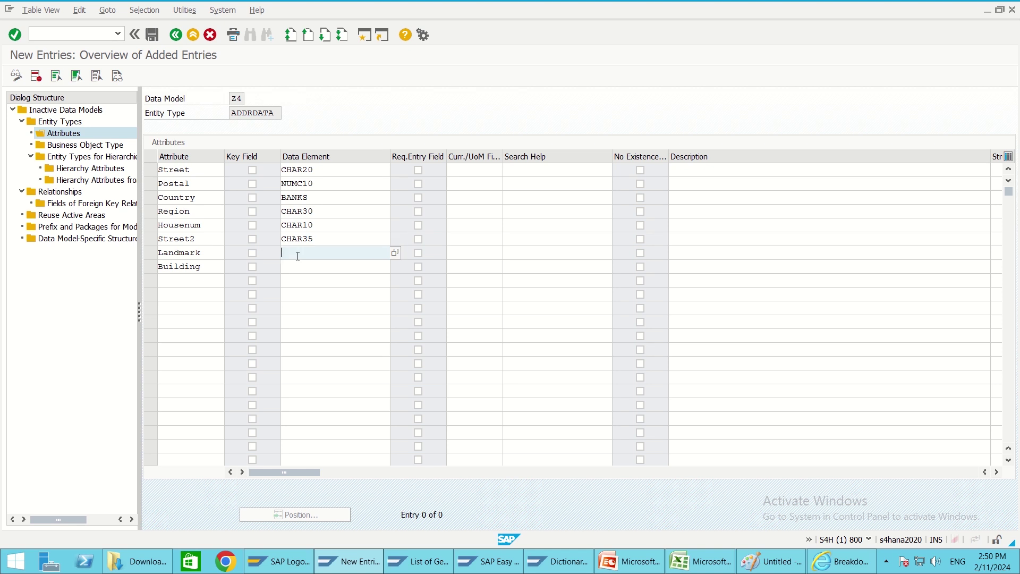
type("CHAR")
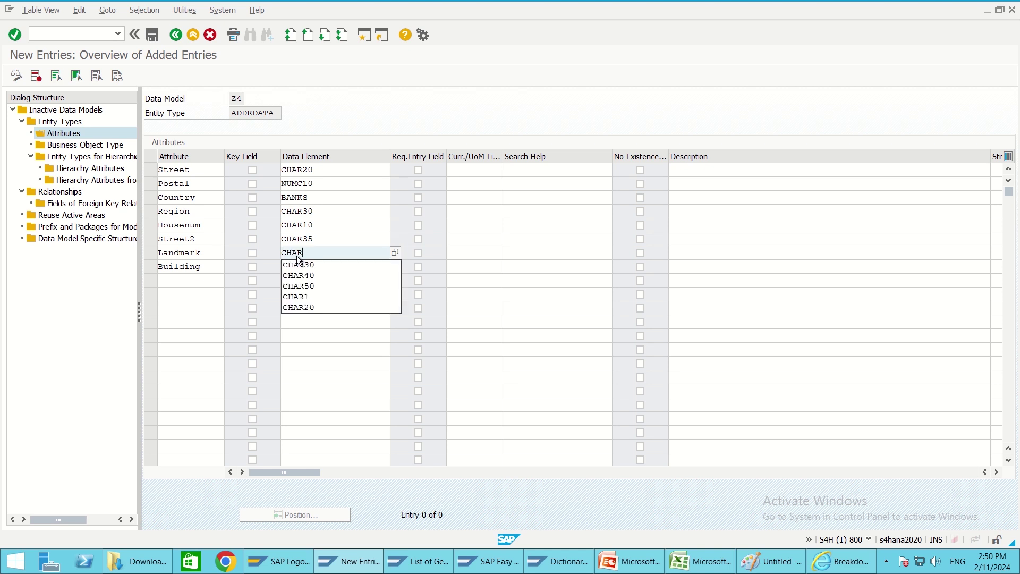
type("25")
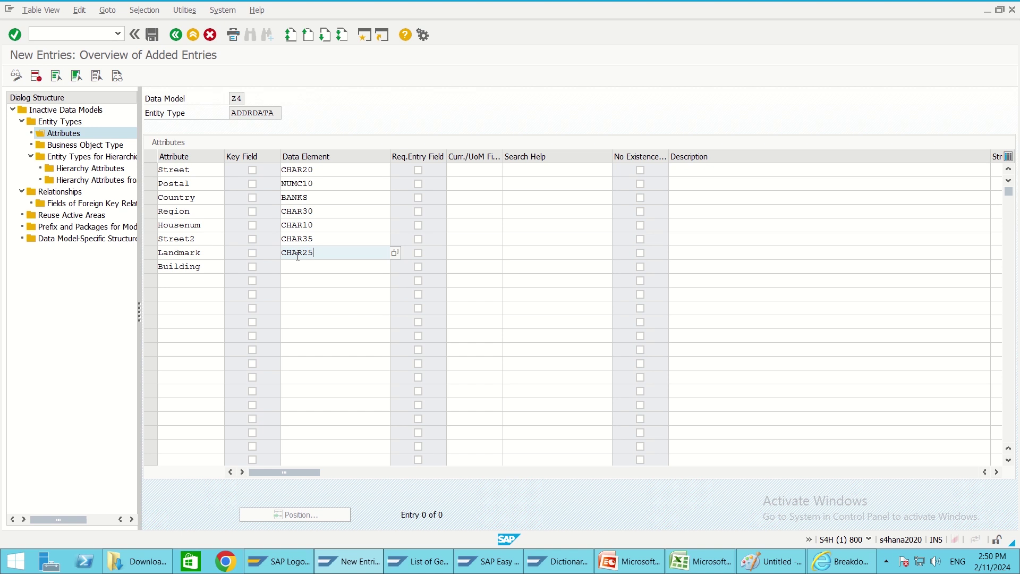
left_click(319, 173)
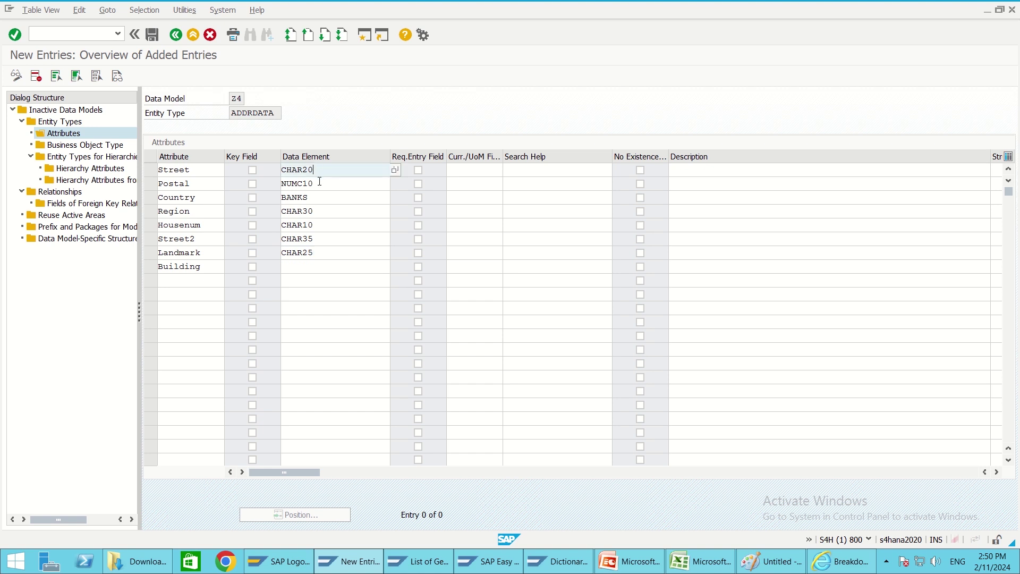
left_click(318, 184)
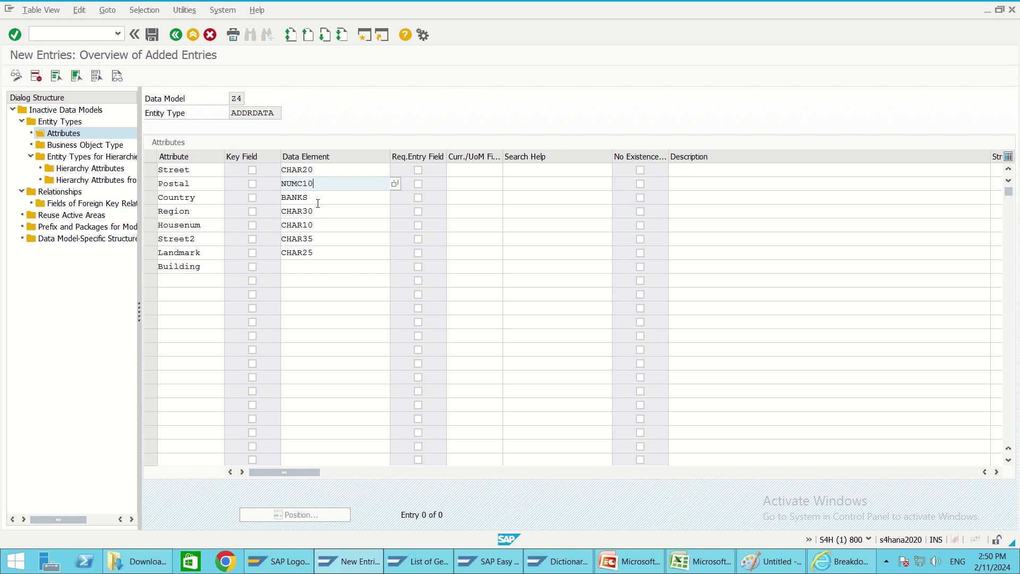
left_click(302, 264)
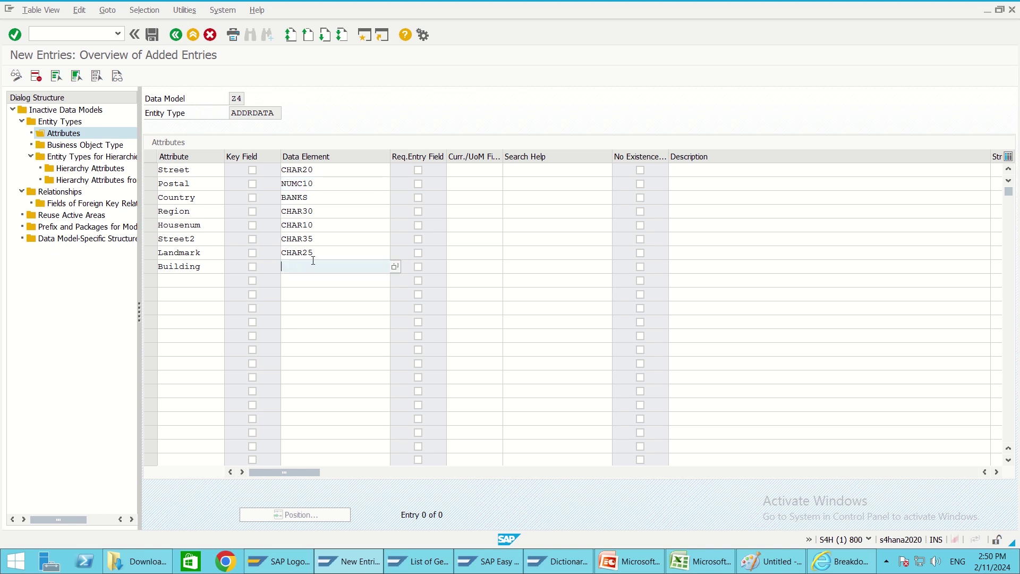
left_click_drag(319, 253, 283, 252)
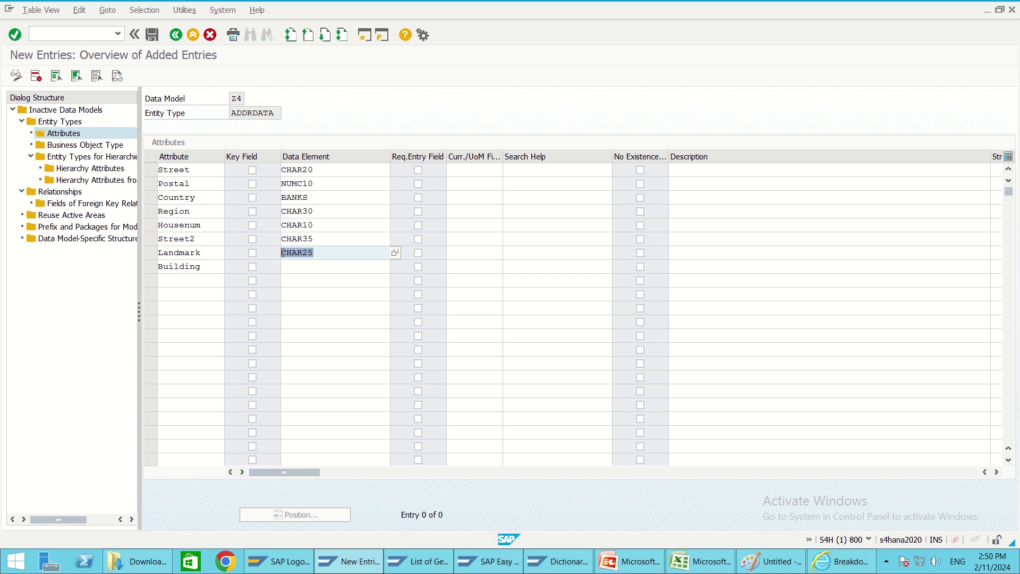
left_click(283, 253)
left_click_drag(325, 173, 277, 171)
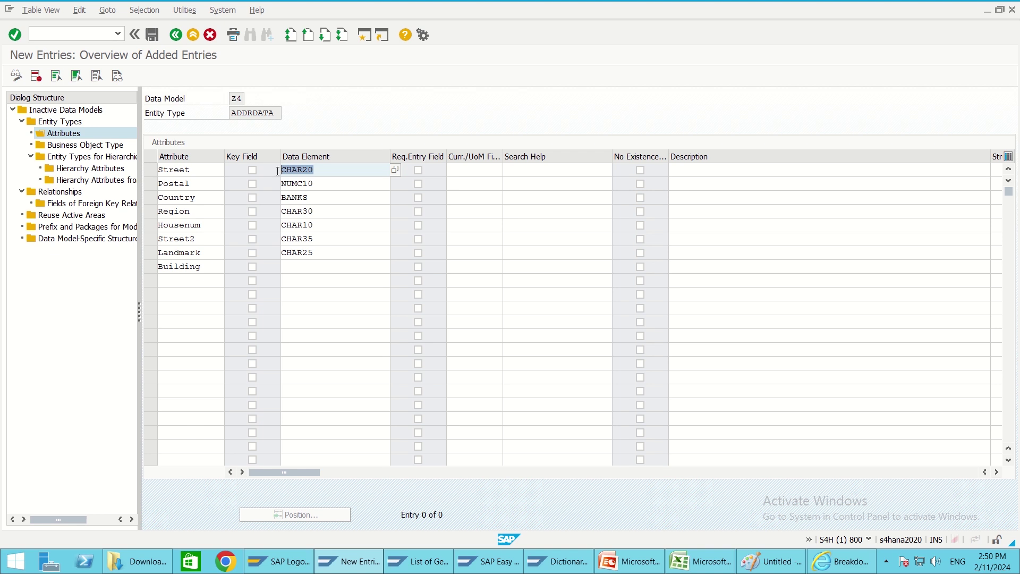
- Assign data element CHAR15 to the Building attribute and confirm the ADDRDATA attribute entries
left_click(304, 267)
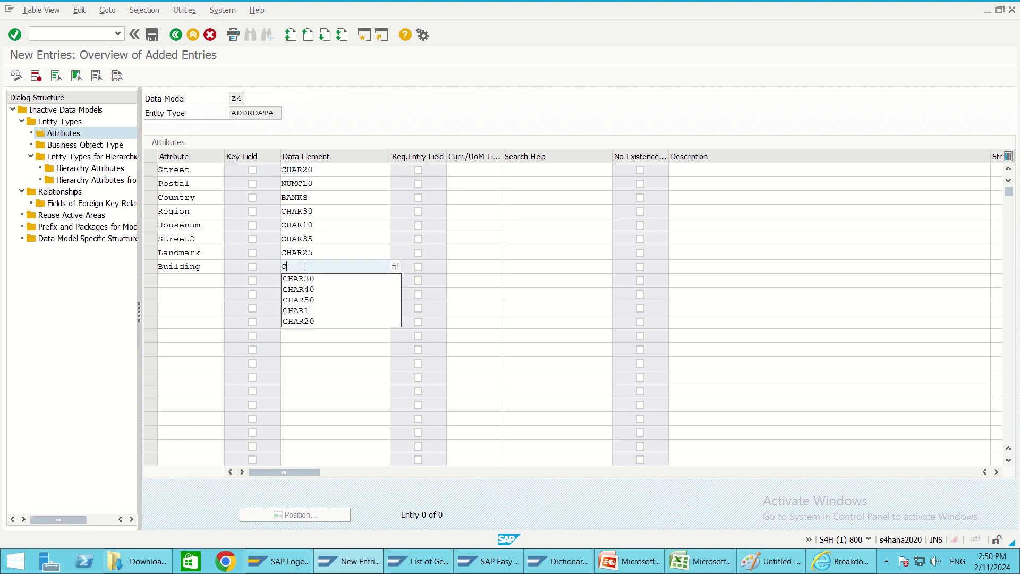
type("C")
key("BackSpace")
type("CHAR1")
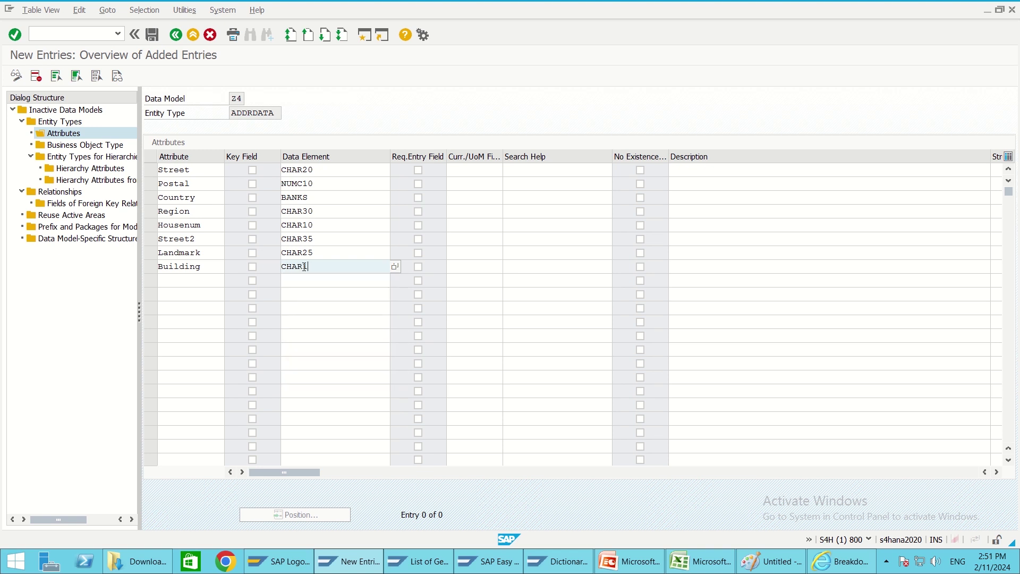
type("5")
key("Return")
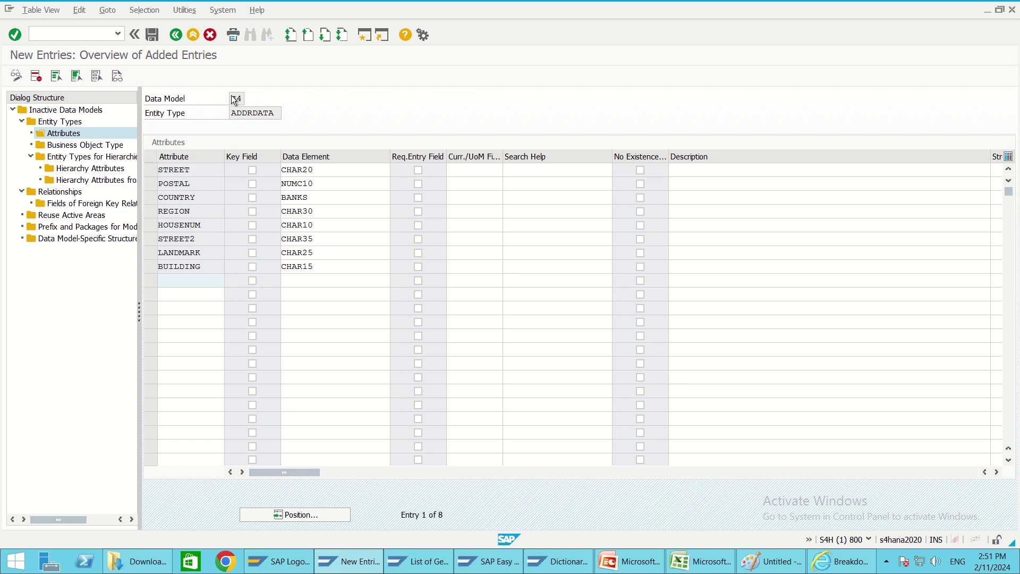
left_click_drag(275, 113, 225, 115)
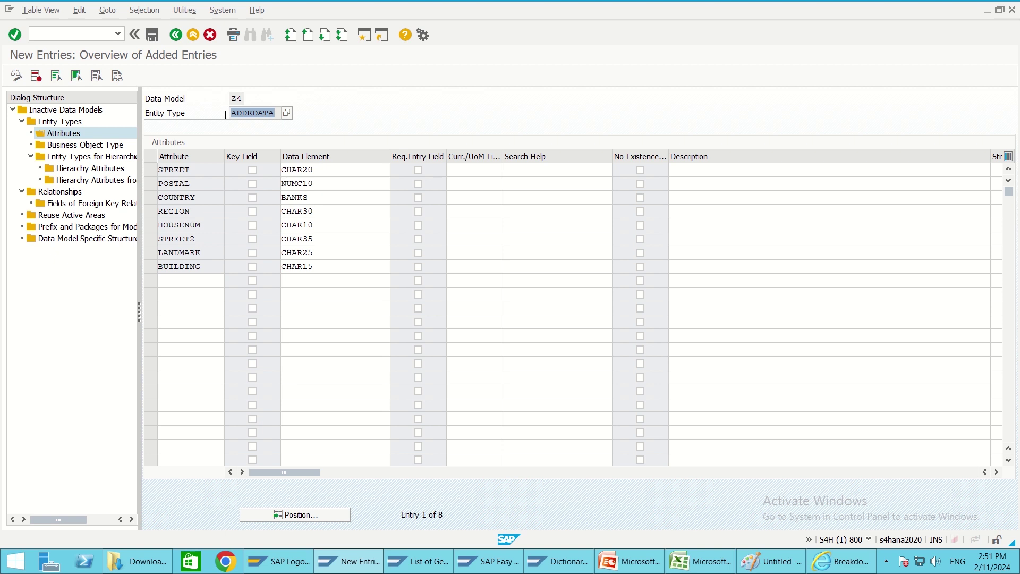
left_click(226, 114)
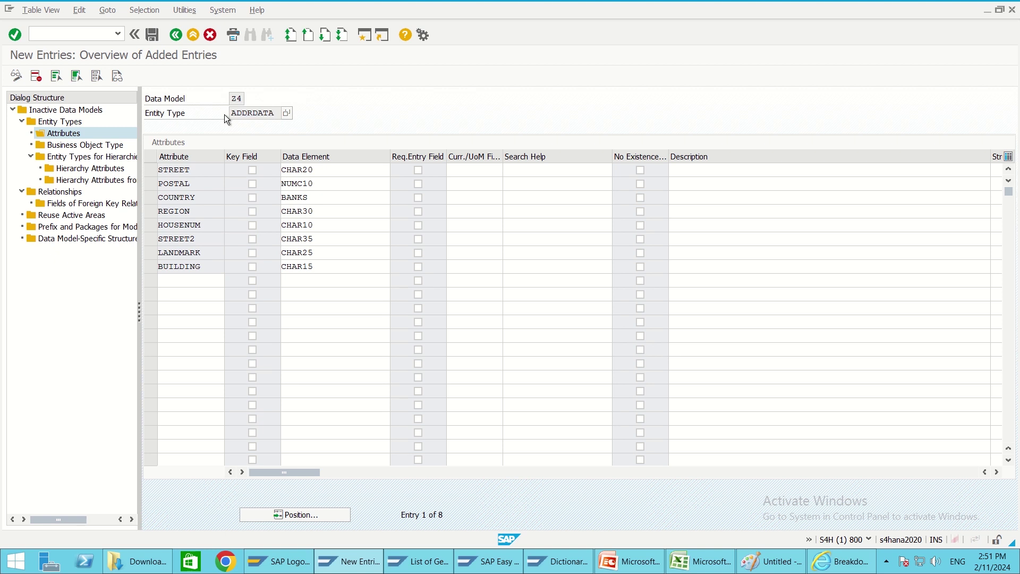
- Add entity type ADRTYPE to the data model with storage type Changeable w/o Change Request; Generated Check/Text Tables
left_click(62, 122)
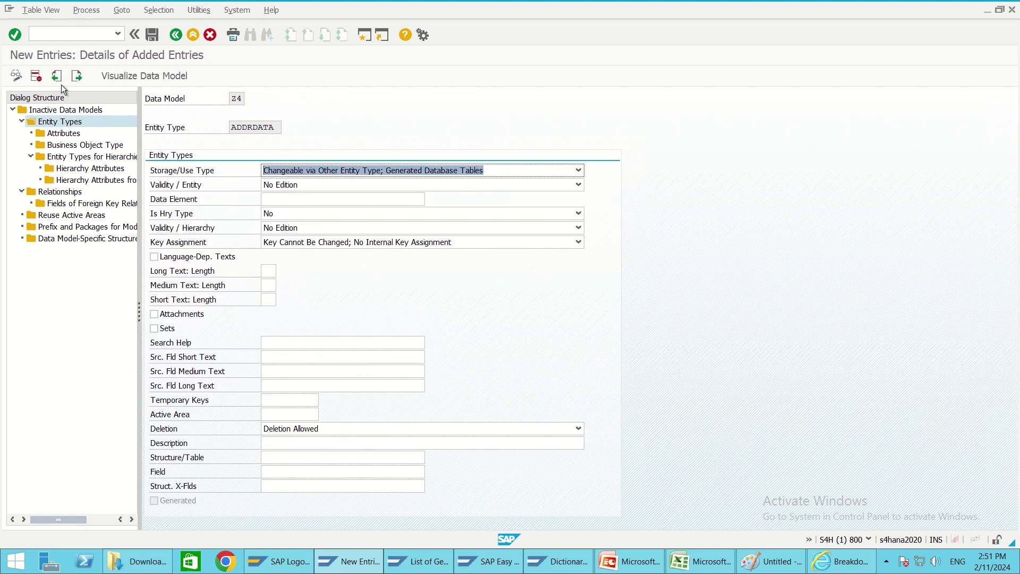
left_click(181, 36)
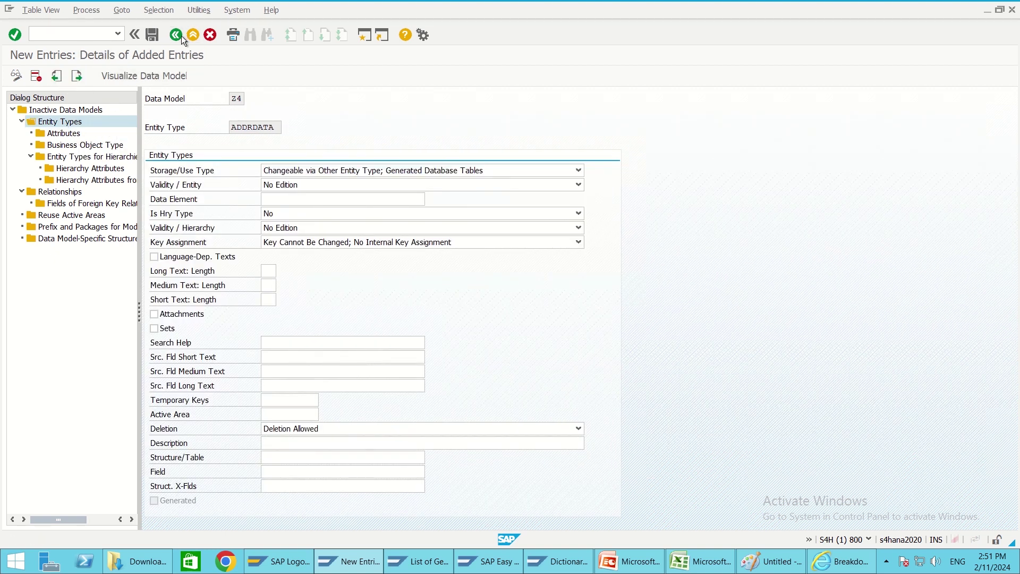
left_click(81, 75)
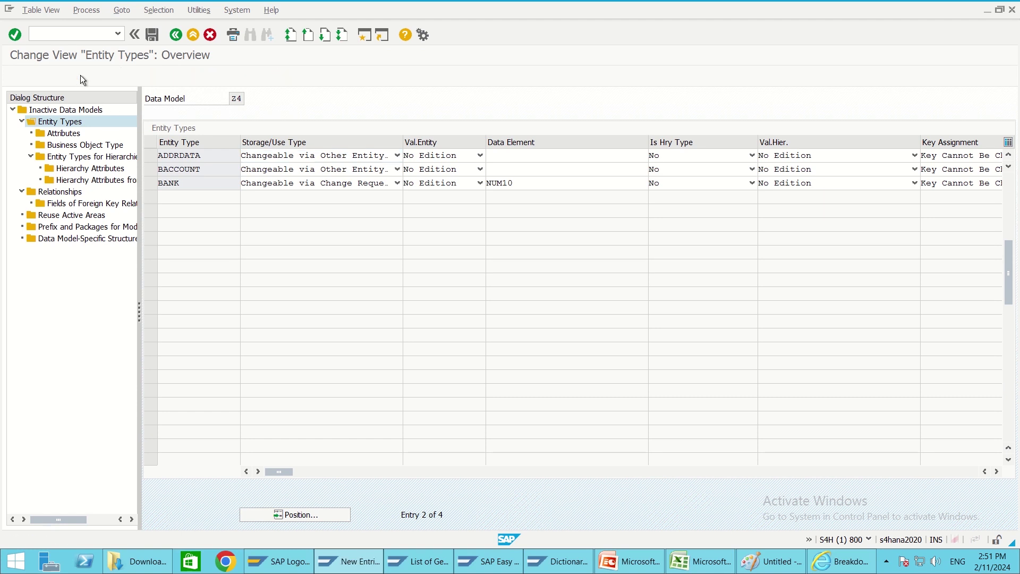
type("A")
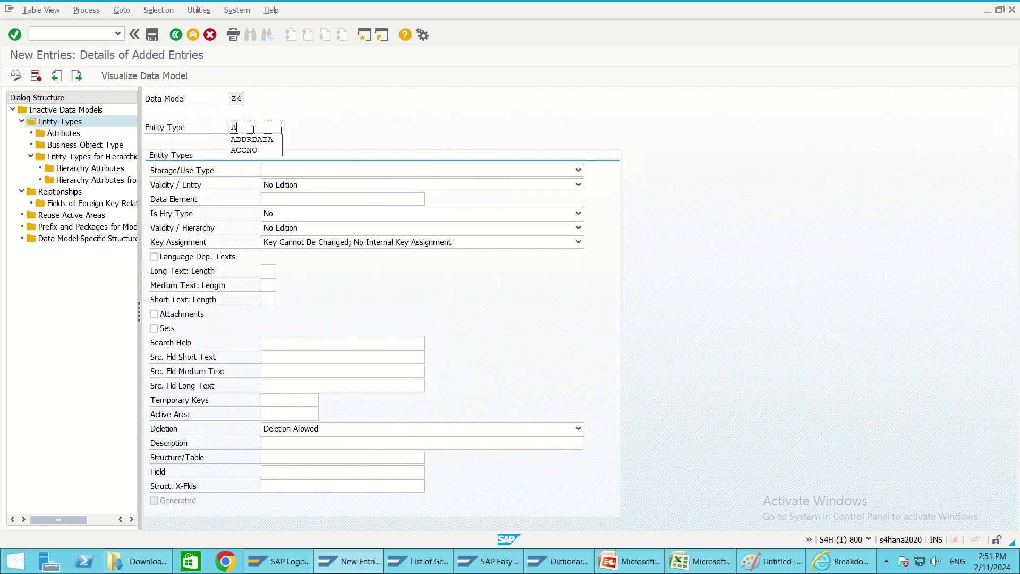
type("DRTYPE")
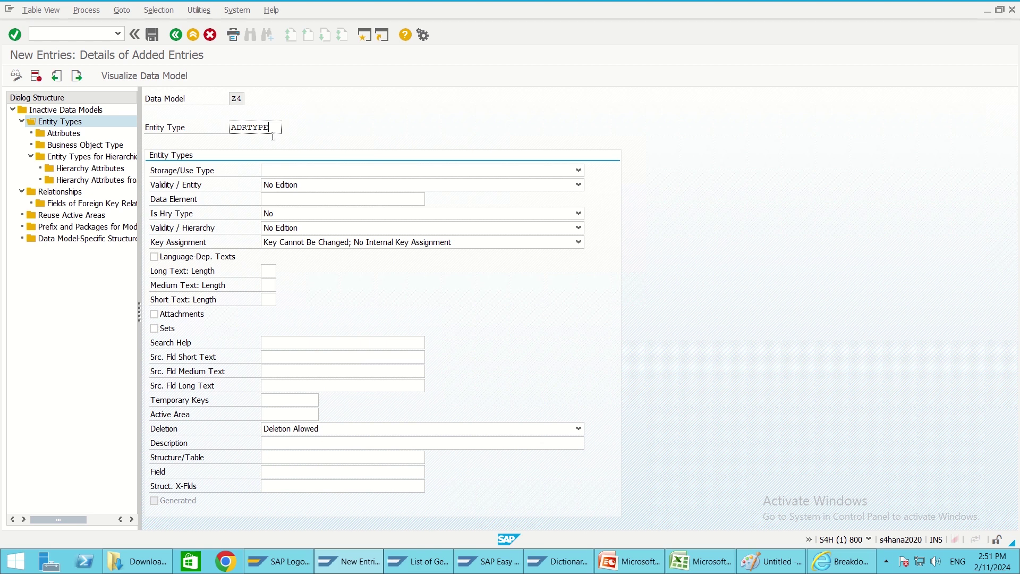
left_click(310, 171)
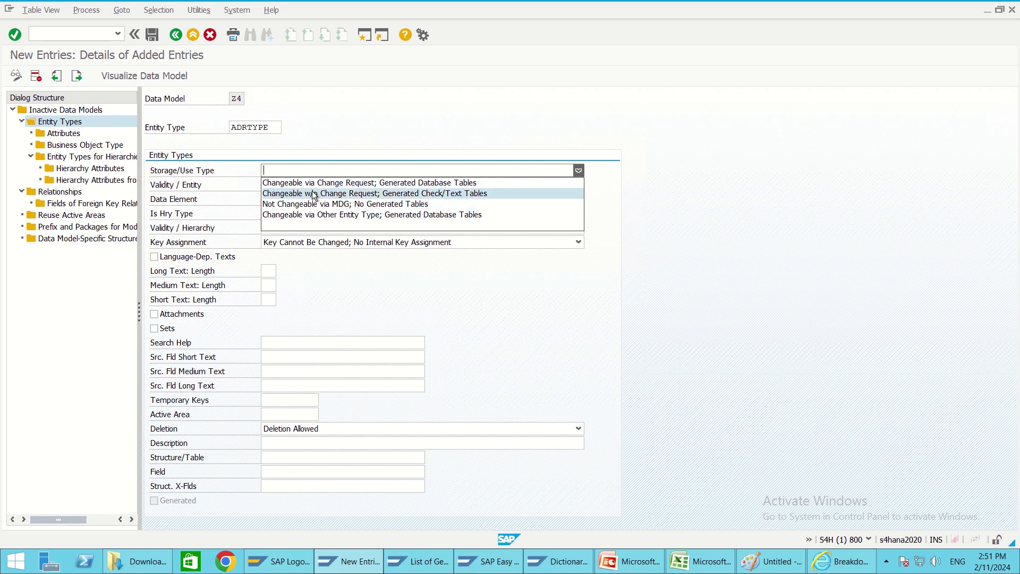
left_click(313, 193)
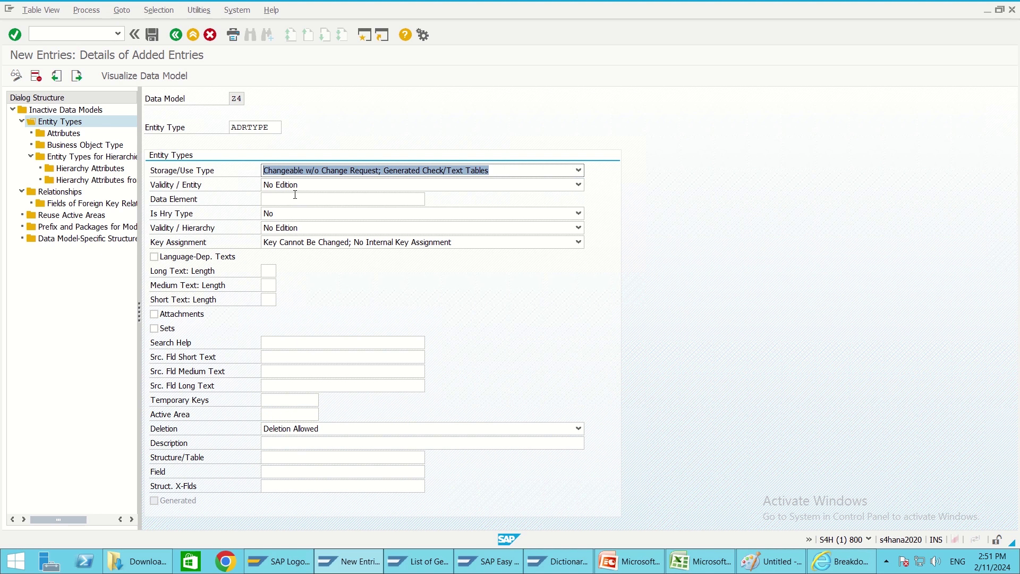
- Assign data element CHAR5 to the ADRTYPE entity type
left_click(298, 199)
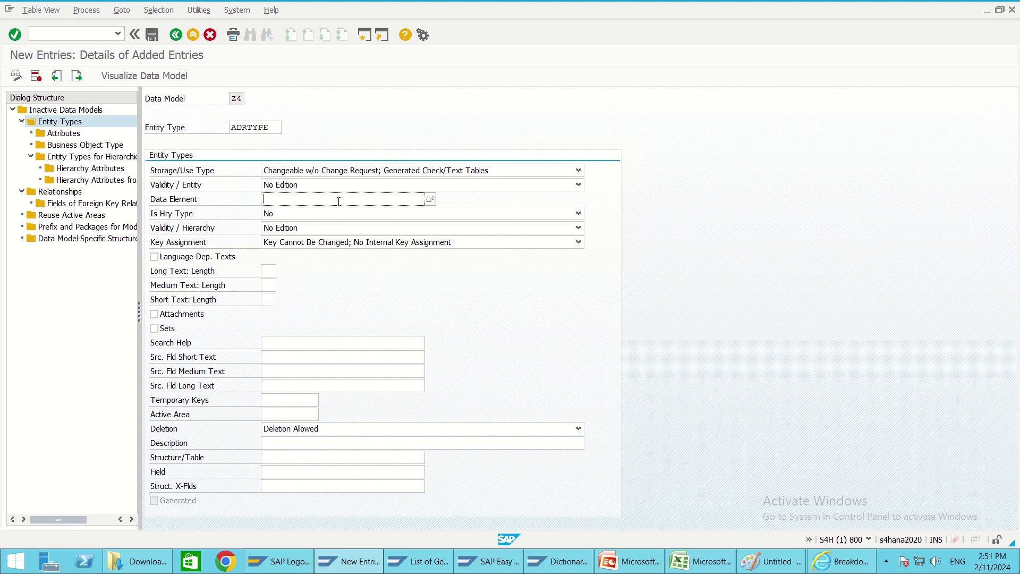
type("CHA")
key("BackSpace")
key("BackSpace")
key("BackSpace")
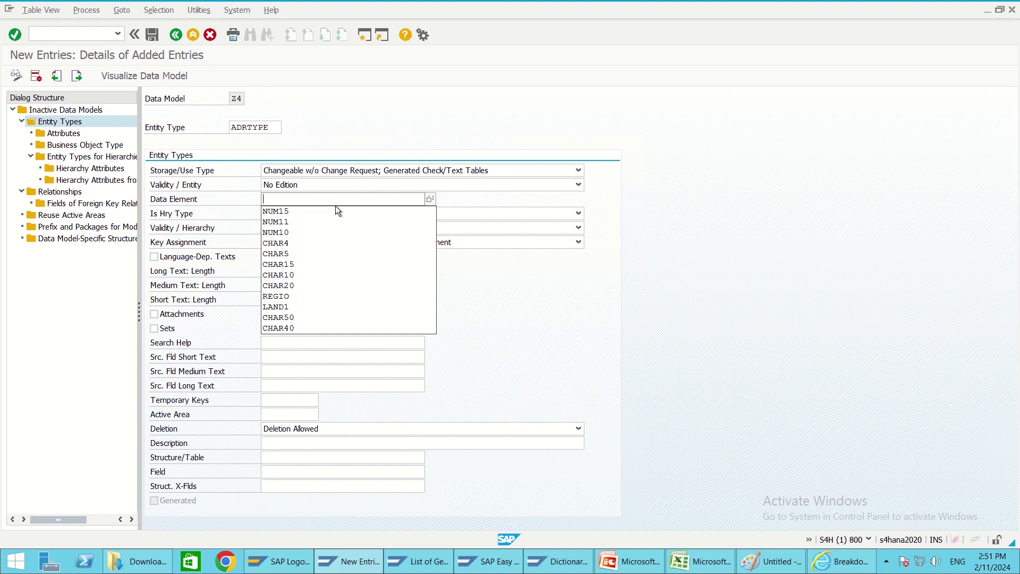
type("CHAR")
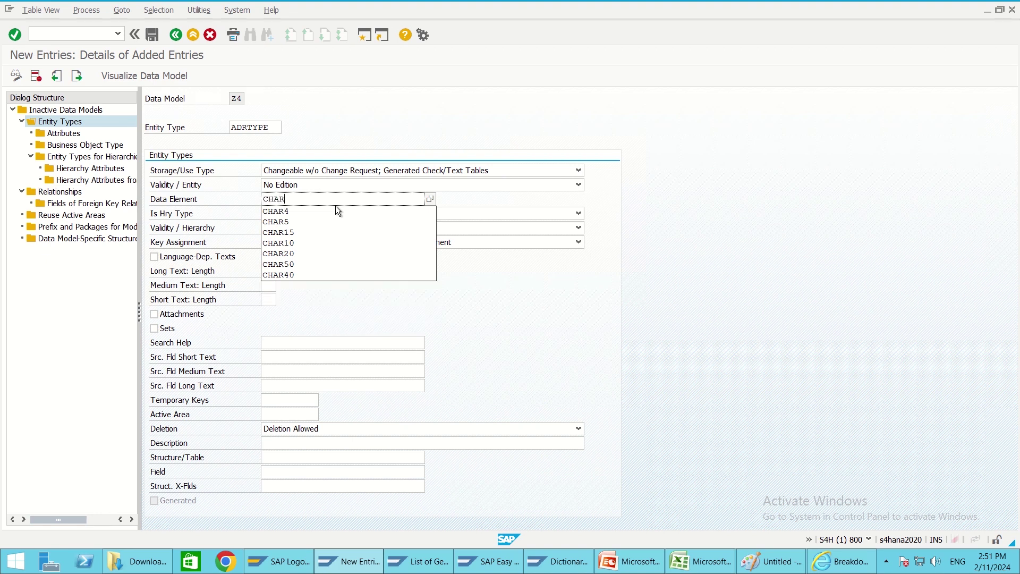
type("20")
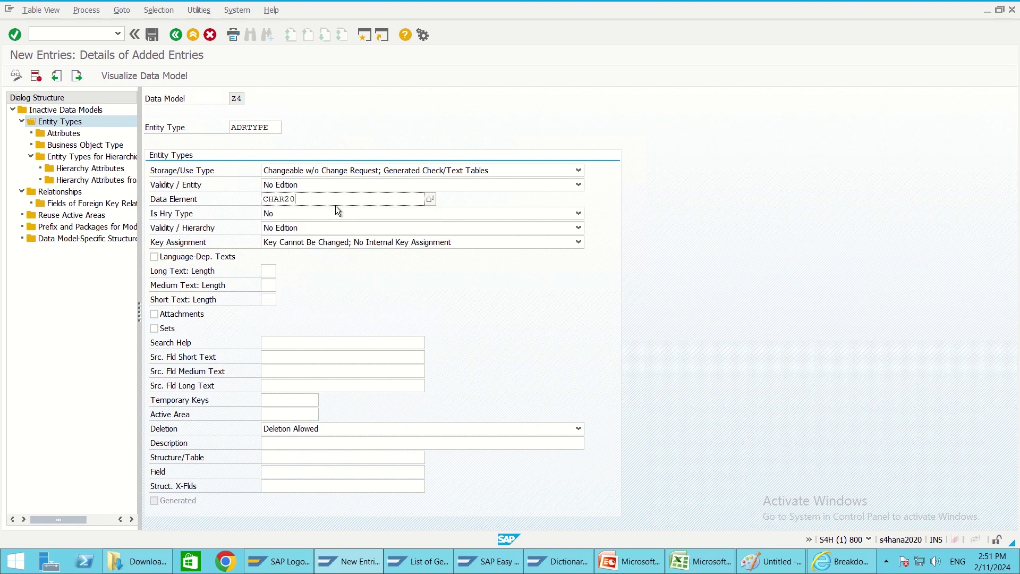
key("BackSpace")
key("BackSpace")
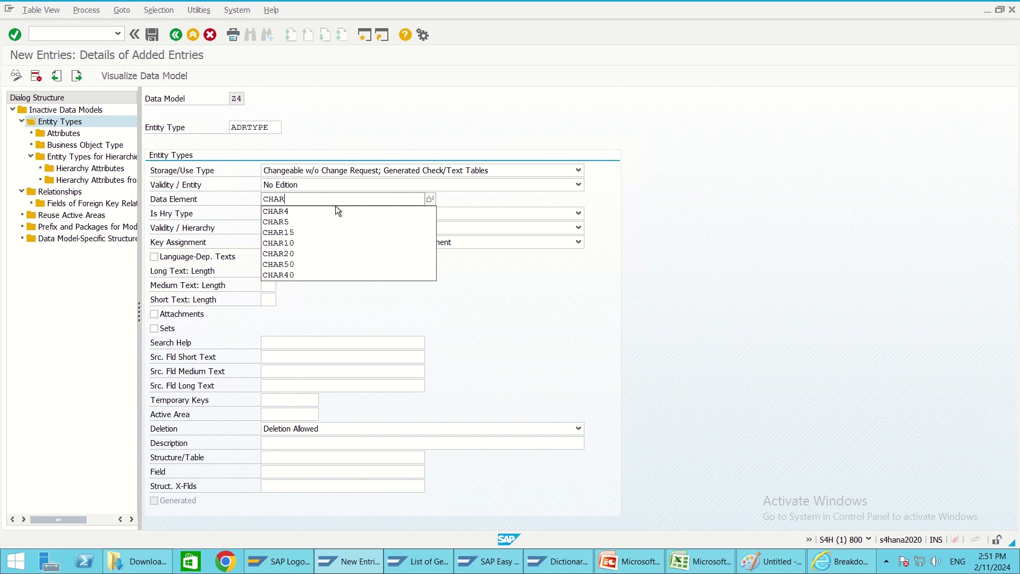
type("20")
key("BackSpace")
key("BackSpace")
type("5")
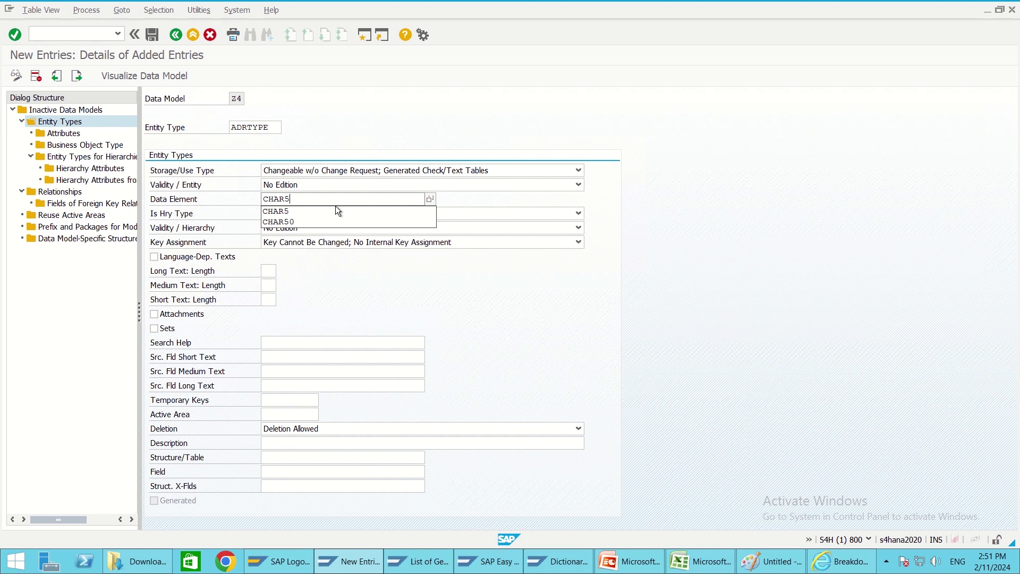
left_click(304, 135)
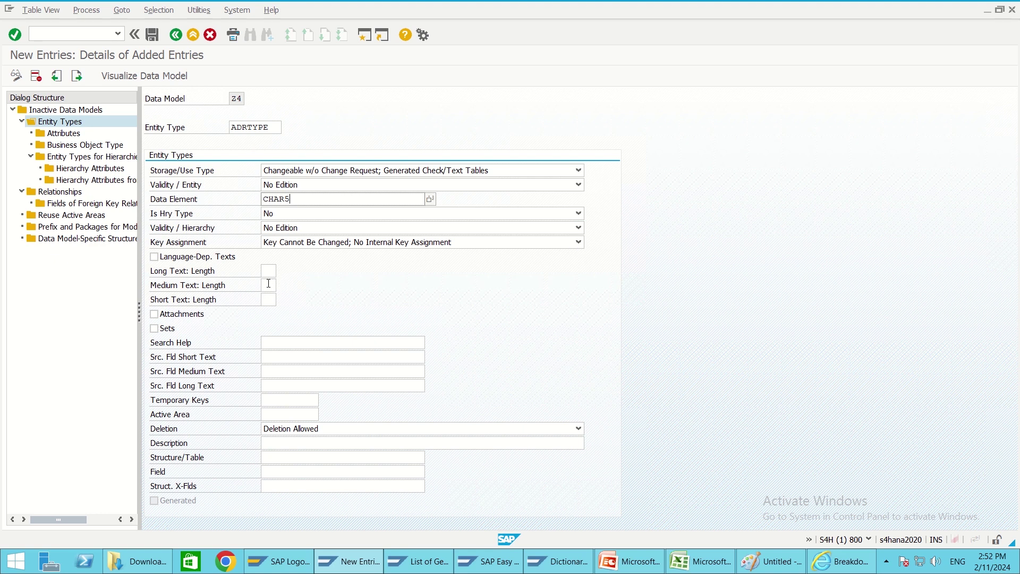
- Set the medium text length of ADRTYPE to 15 and confirm the entry
left_click(269, 284)
type("1")
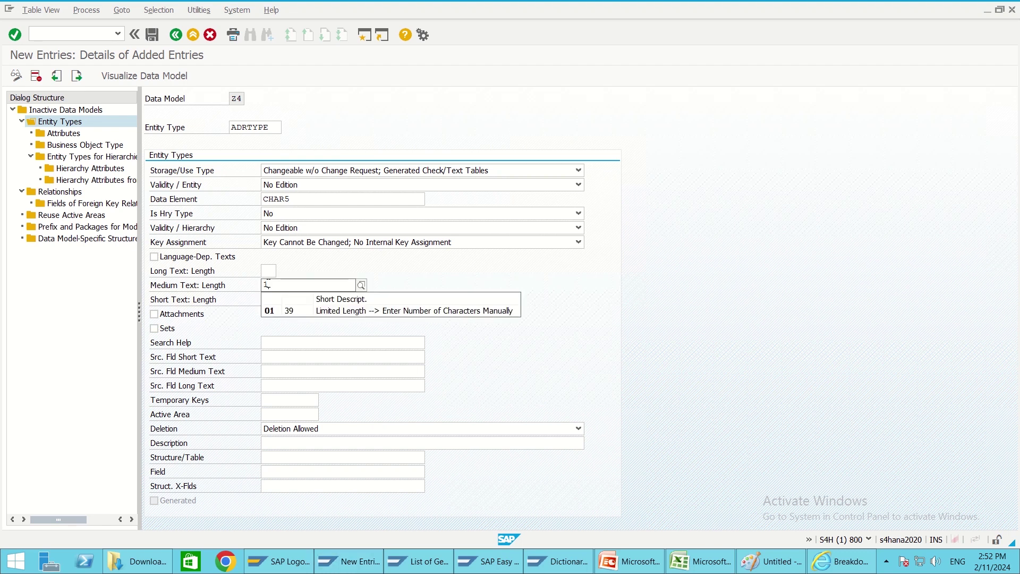
type("5")
key("Return")
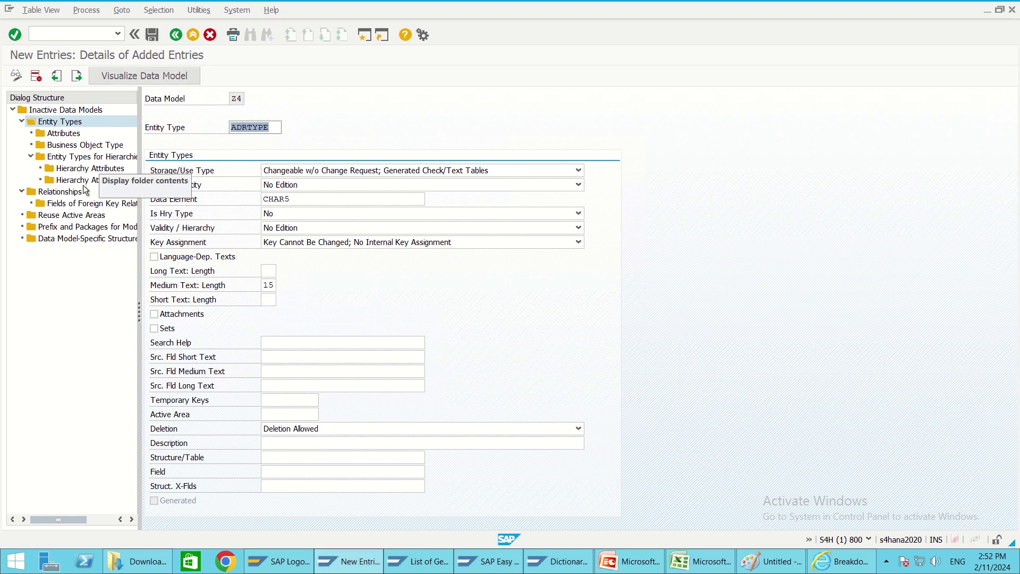
- Start a new relationship entry in data model Z4 from entity type ADRTYPE, with ADRT2A as the relationship name
double_click(55, 197)
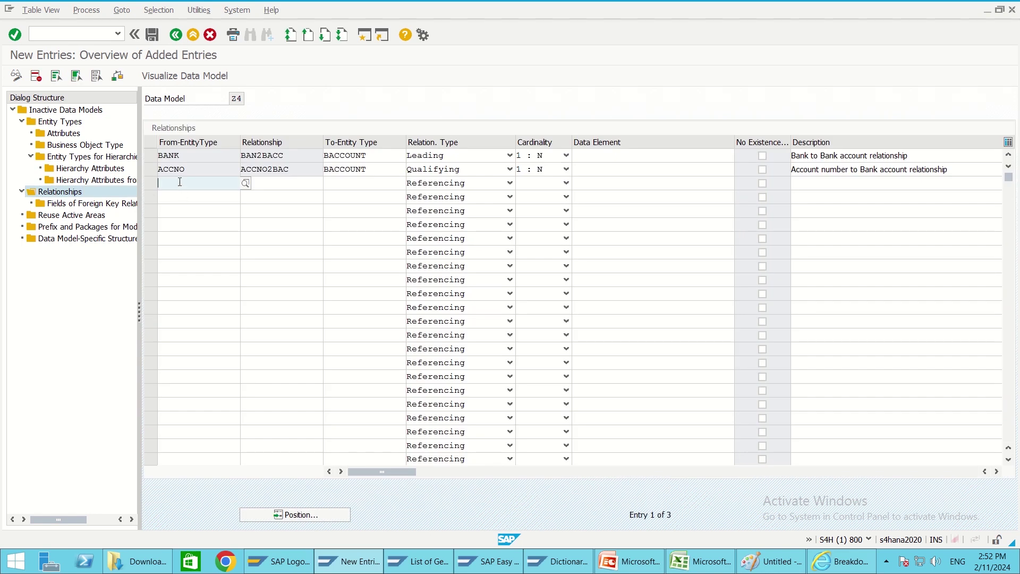
type("ADR")
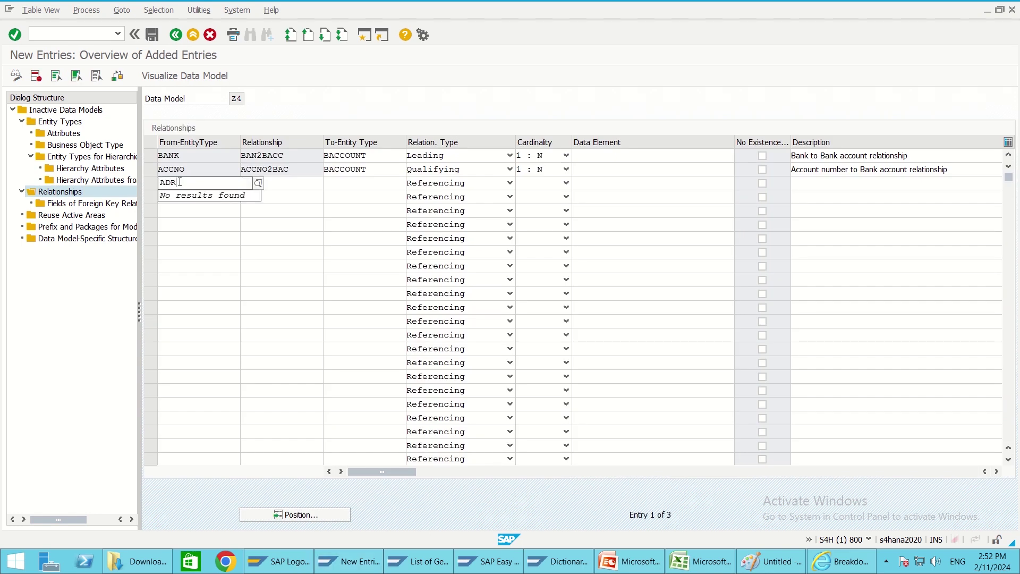
type("TYPE")
left_click(288, 183)
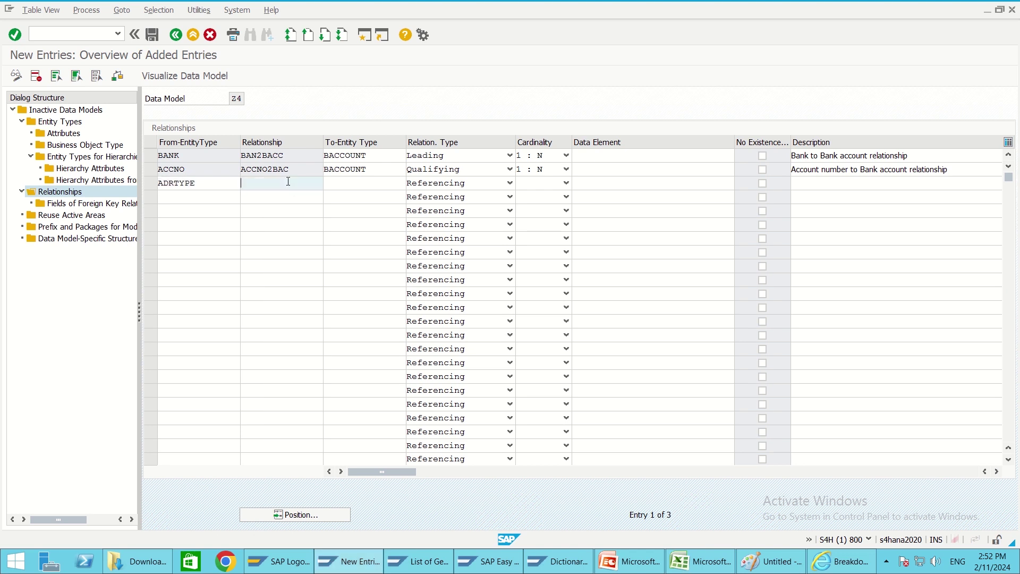
type("ADRTY")
key("BackSpace")
type("2A")
- Check how Address type belongs to Address data in the Excel design, and complete the relationship name as ADRT2ADR
key("alt+Tab")
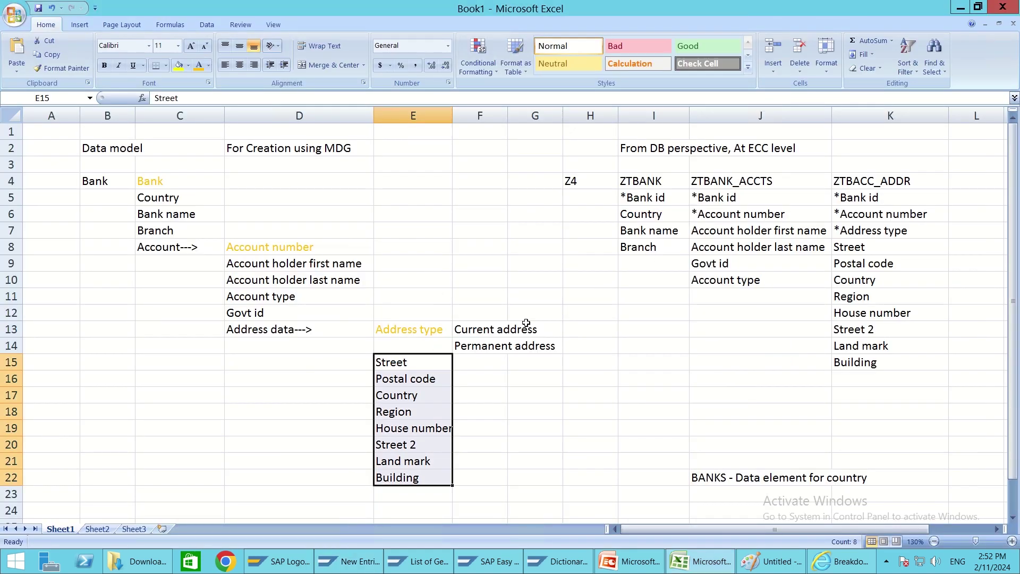
left_click(421, 374)
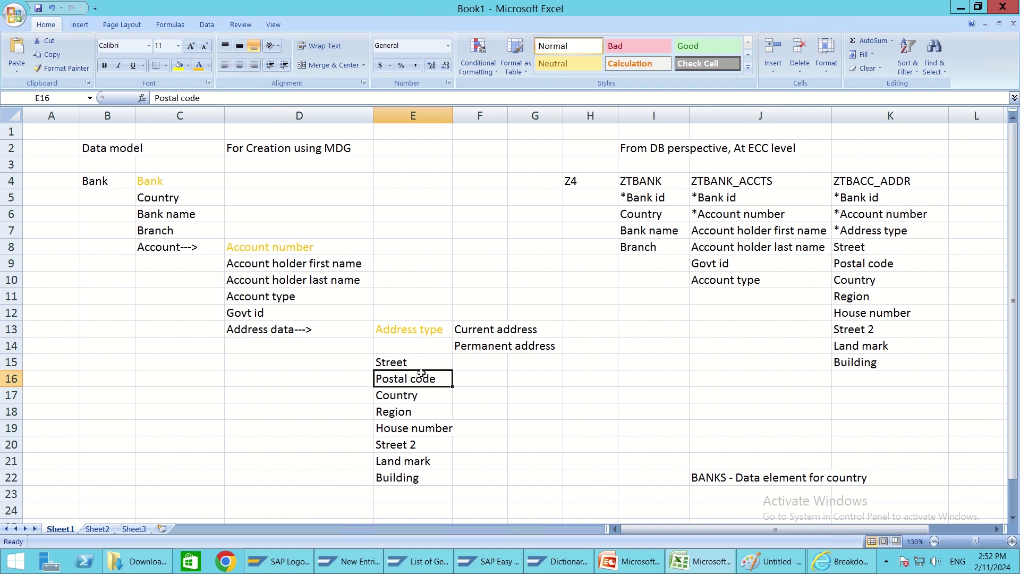
left_click(295, 333)
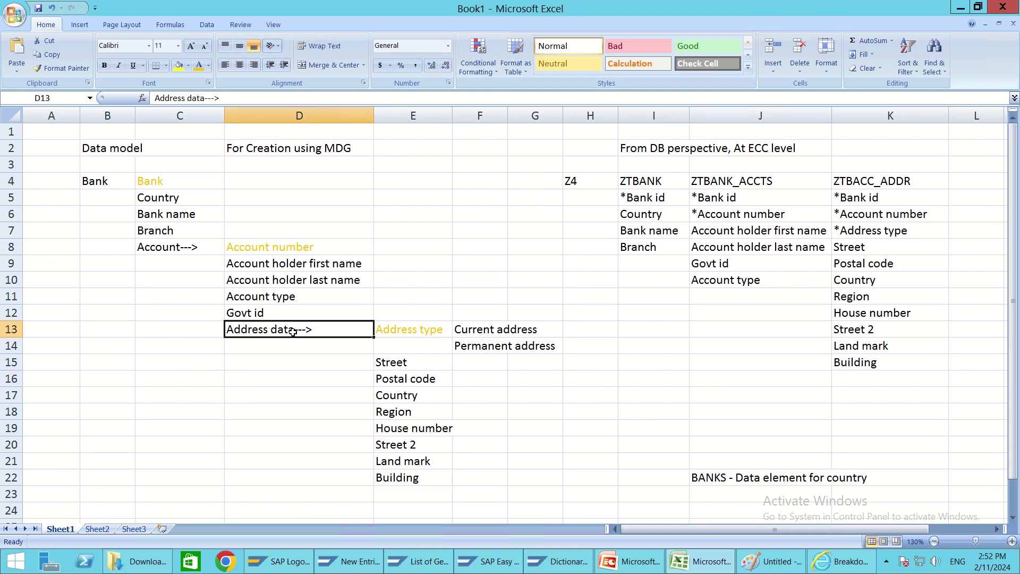
left_click(428, 328)
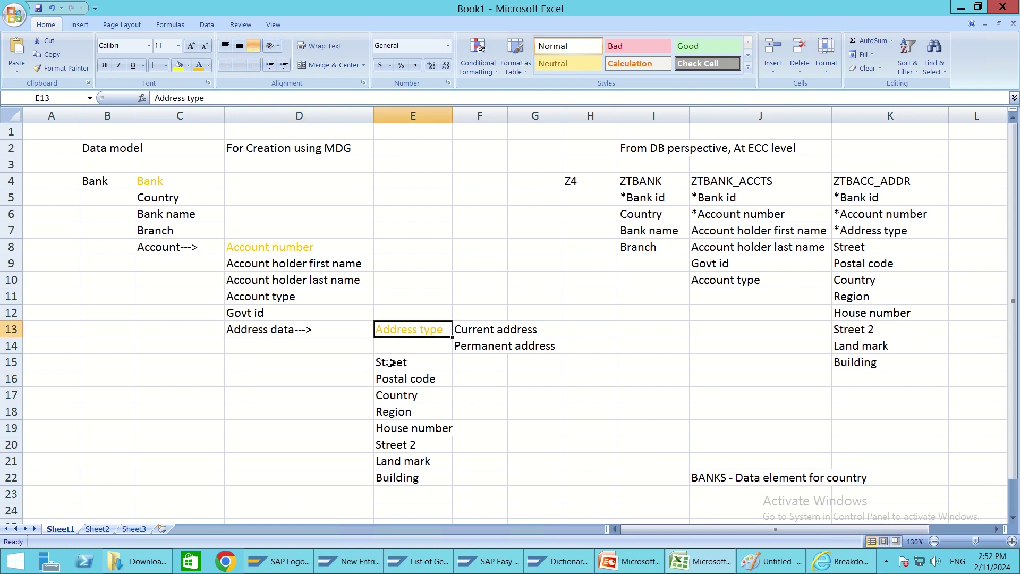
key("alt+Tab")
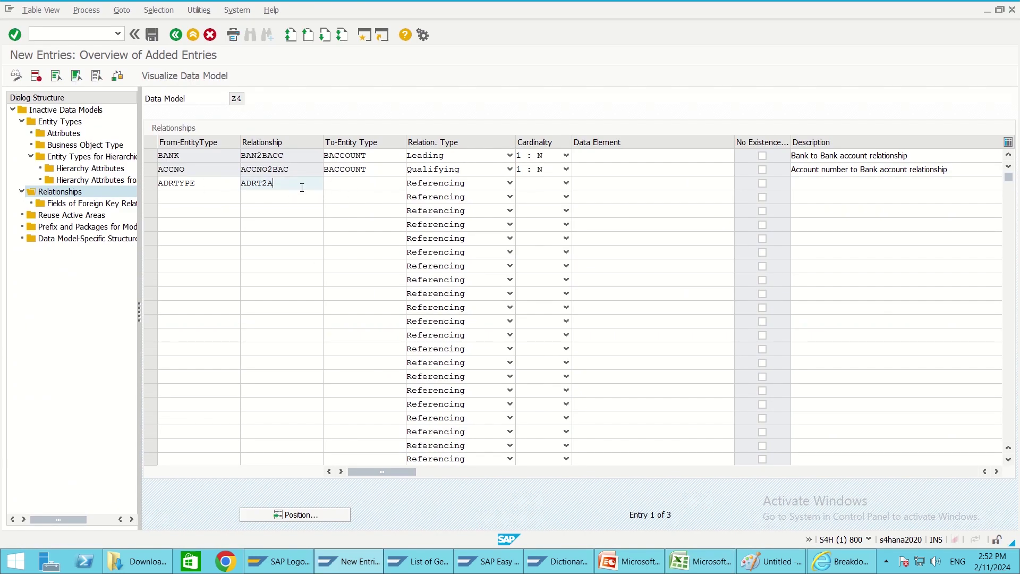
type("DR")
left_click(335, 182)
- Try to find a to-entity type starting with ADR for the ADRTYPE relationship, and discard the unfinished entry
type("A")
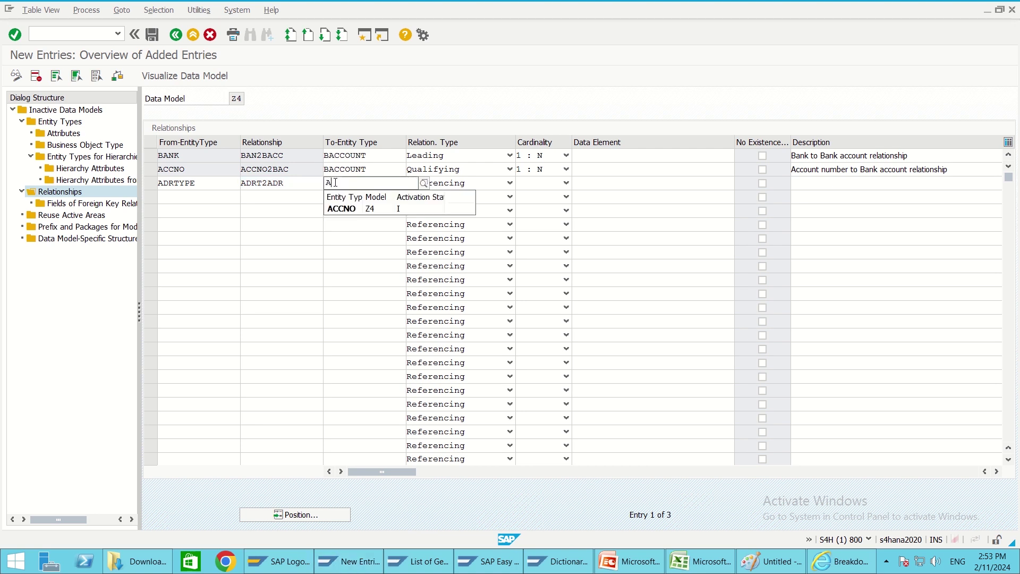
type("DR")
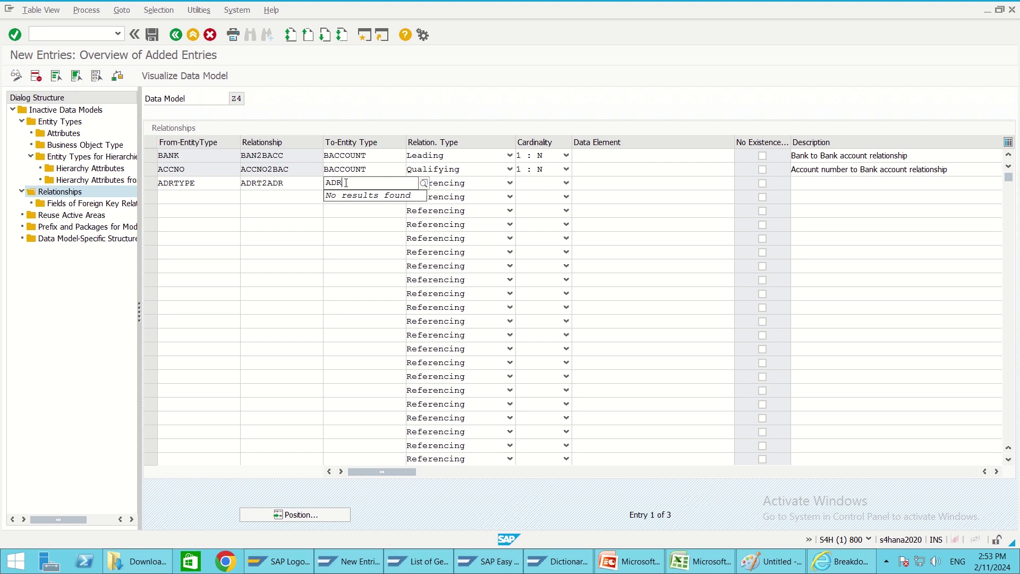
key("BackSpace")
key("BackSpace")
key("BackSpace")
key("Return")
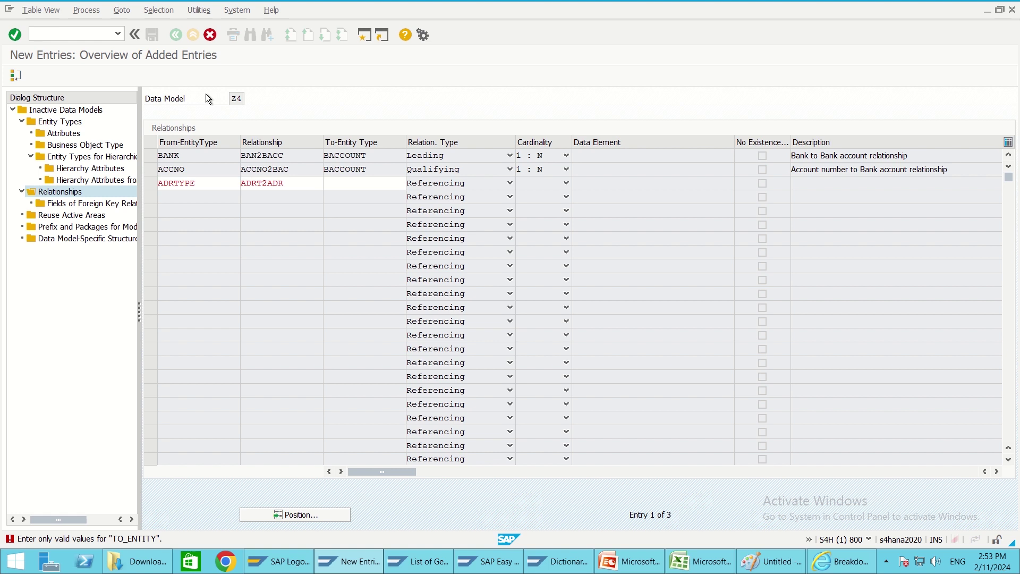
left_click(16, 76)
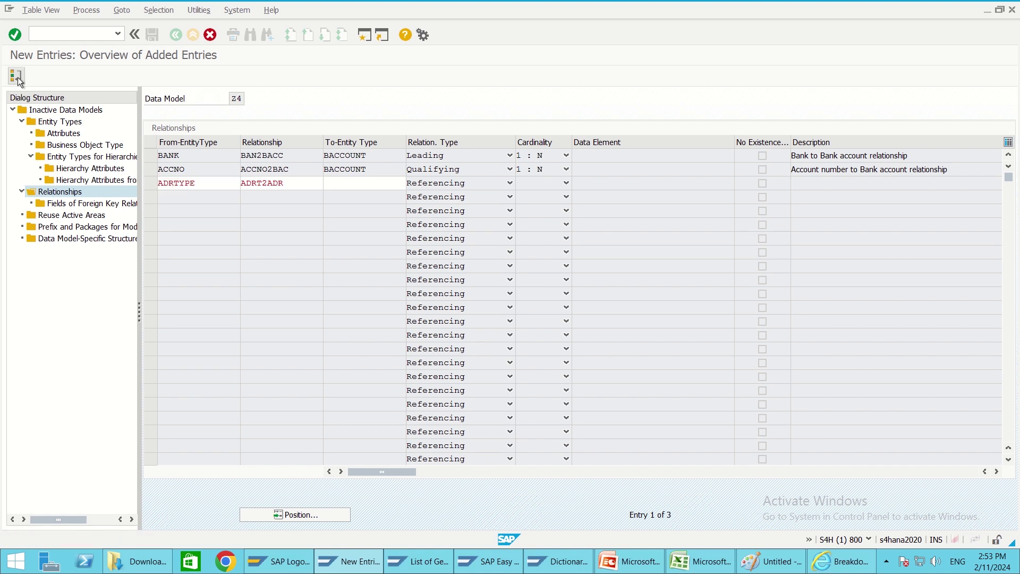
- Save data model Z4 with the new ADRTYPE entity type despite the issued messages, and return to the entity types overview
double_click(60, 121)
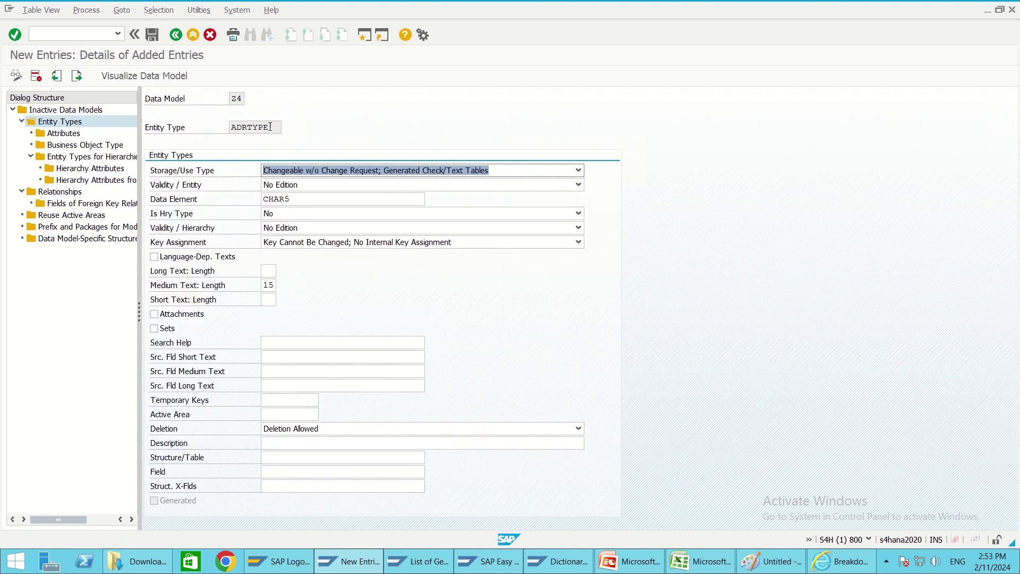
left_click(249, 128)
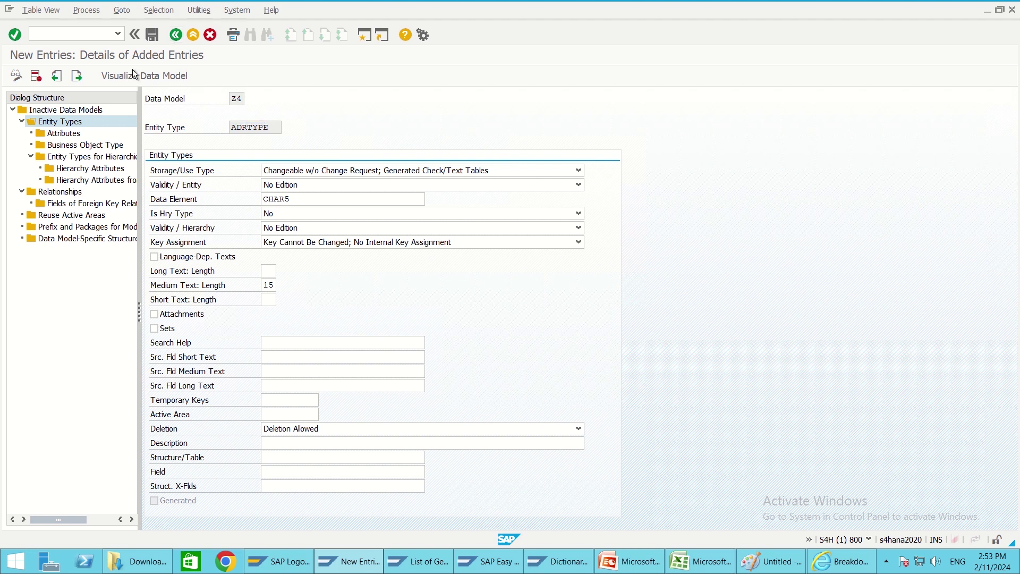
left_click(152, 35)
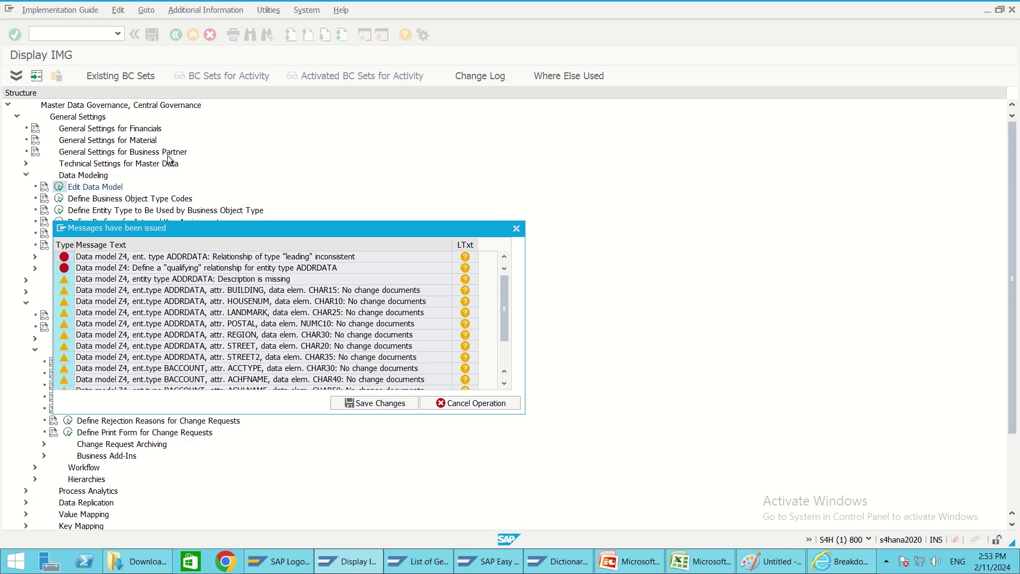
left_click(372, 403)
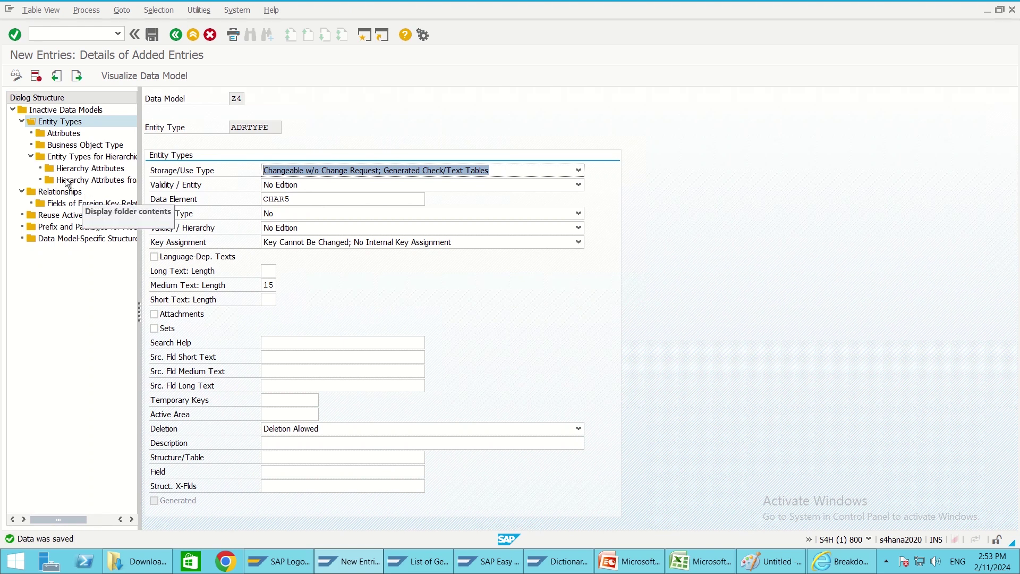
left_click(176, 35)
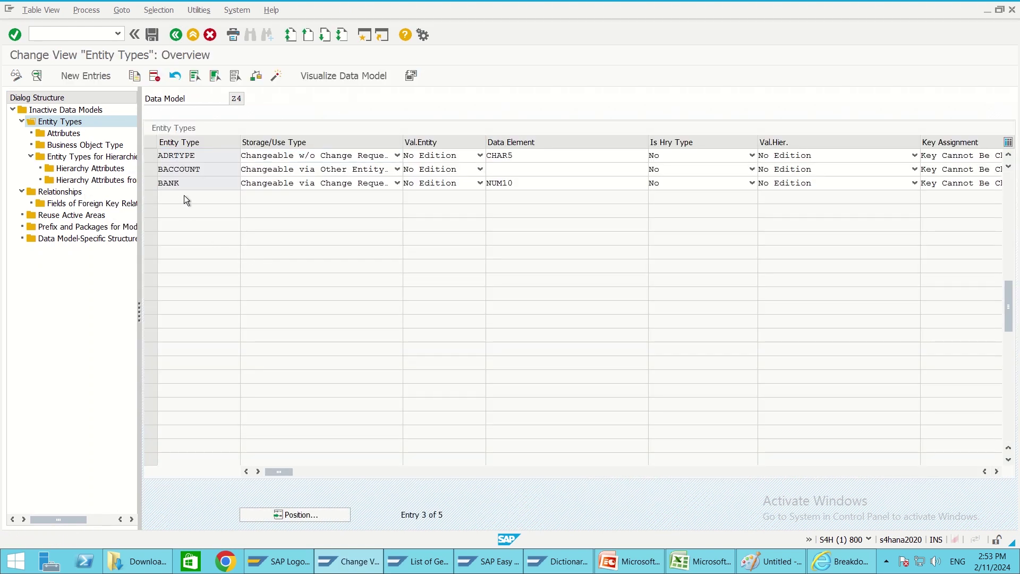
scroll(184, 195, "up", 2)
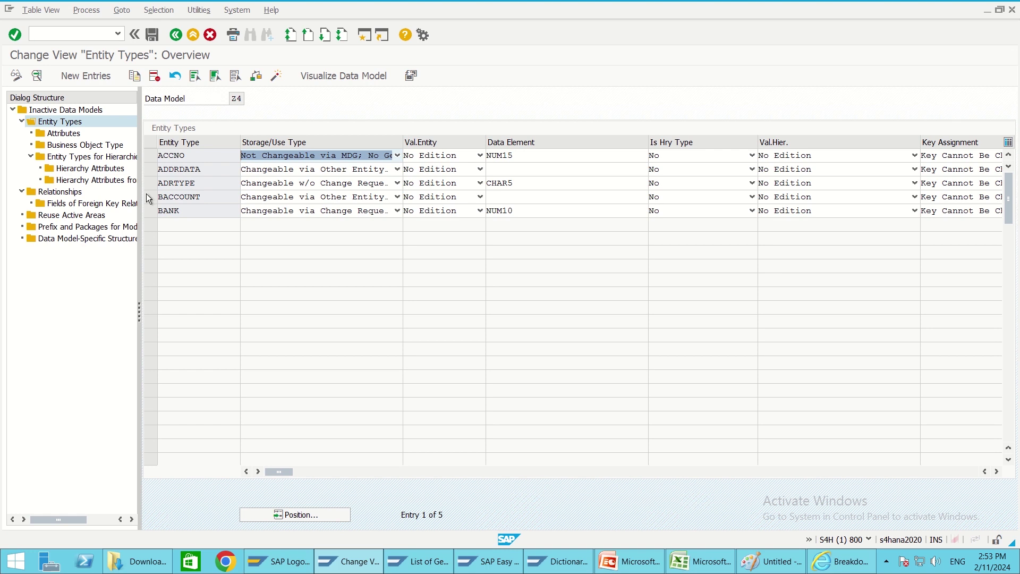
- Add a relationship named ADRT2ADDR from entity type ADRTYPE to entity type ADDRDATA
left_click(66, 196)
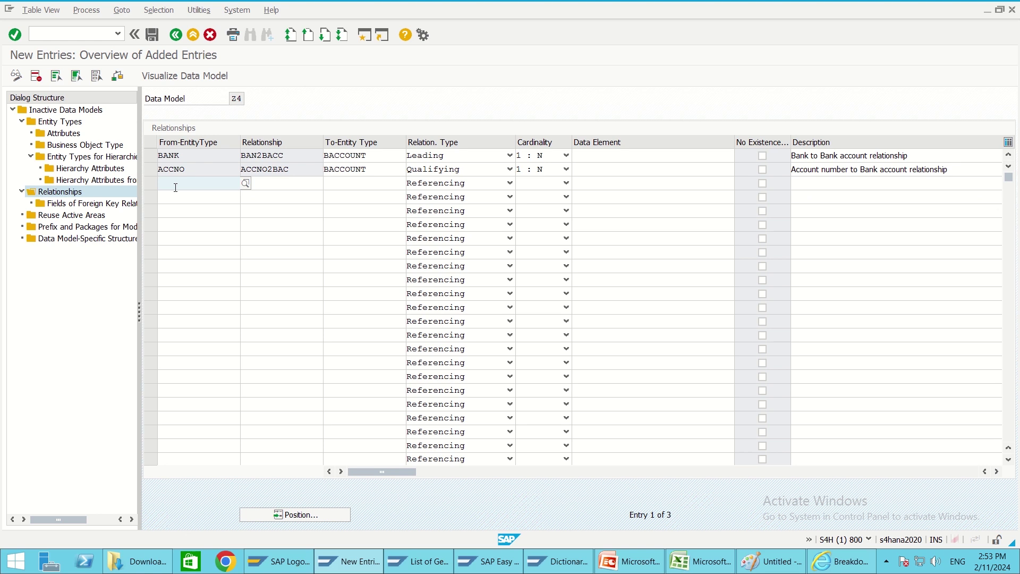
type("ADR")
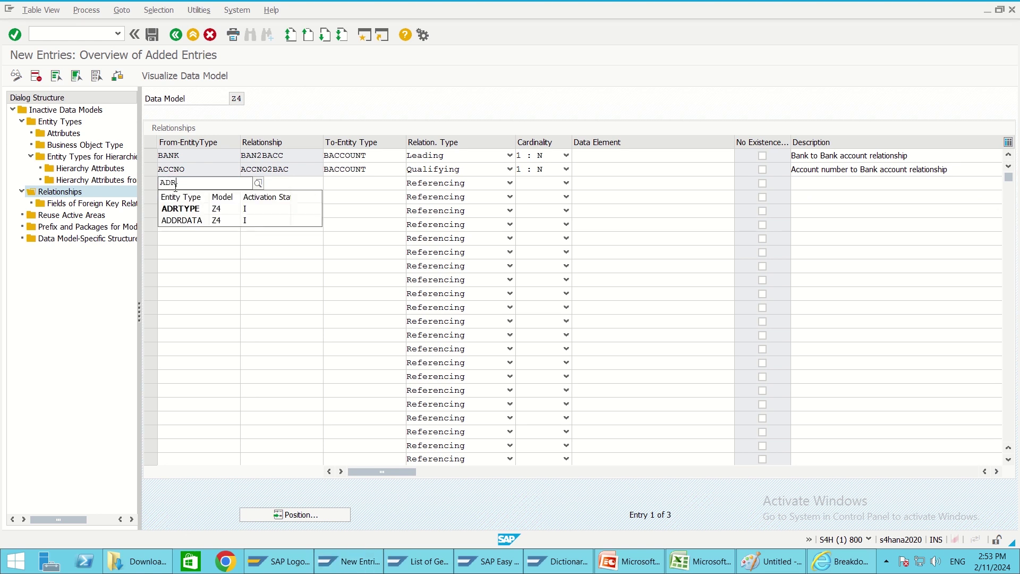
left_click(180, 209)
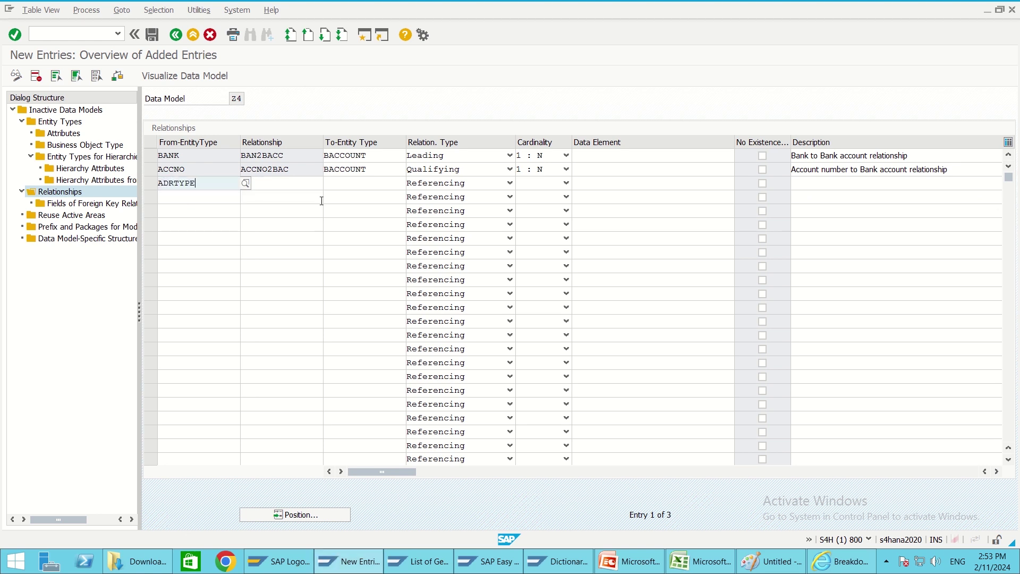
left_click(354, 183)
type("ADDR")
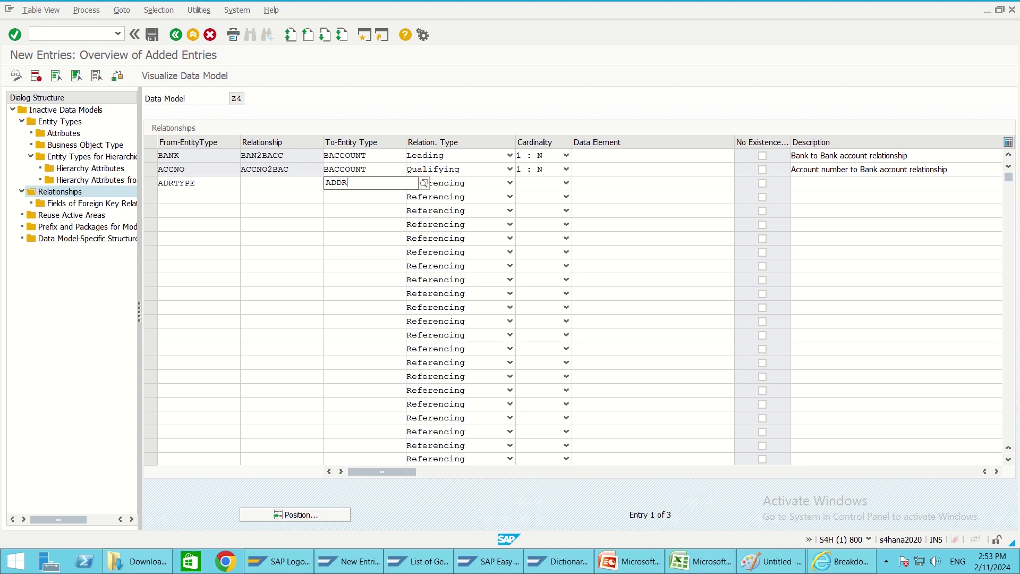
left_click(345, 208)
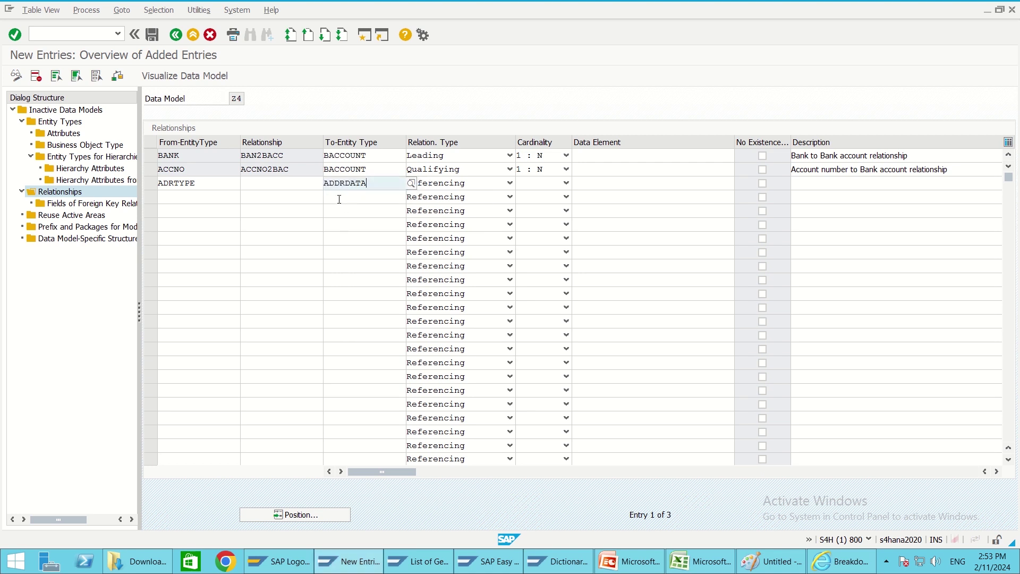
left_click(286, 183)
type("ADR")
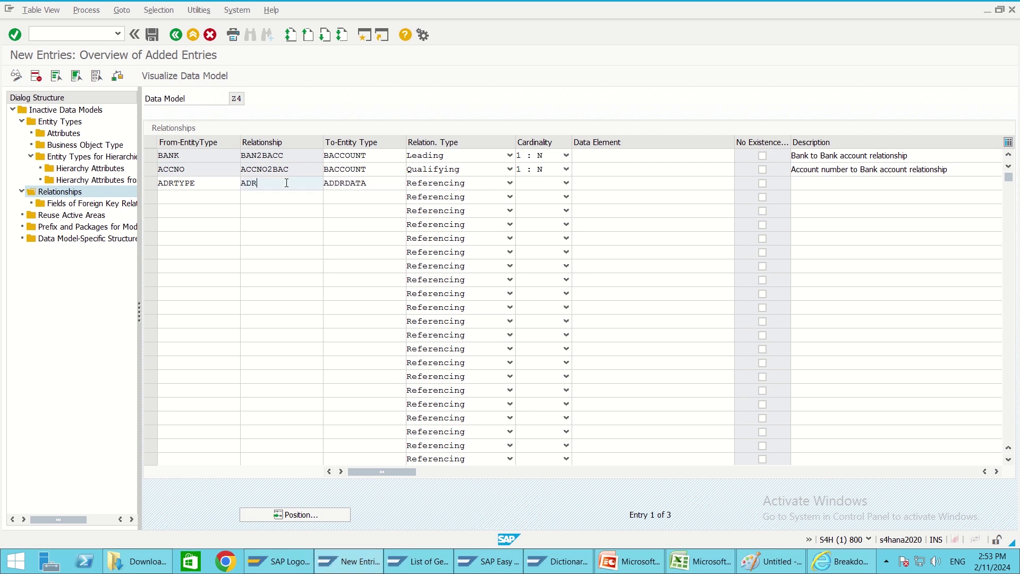
type("T2ADDR")
- Enter ADDRDATA as the to-entity type of another relationship in the row below ADRT2ADDR
left_click(338, 197)
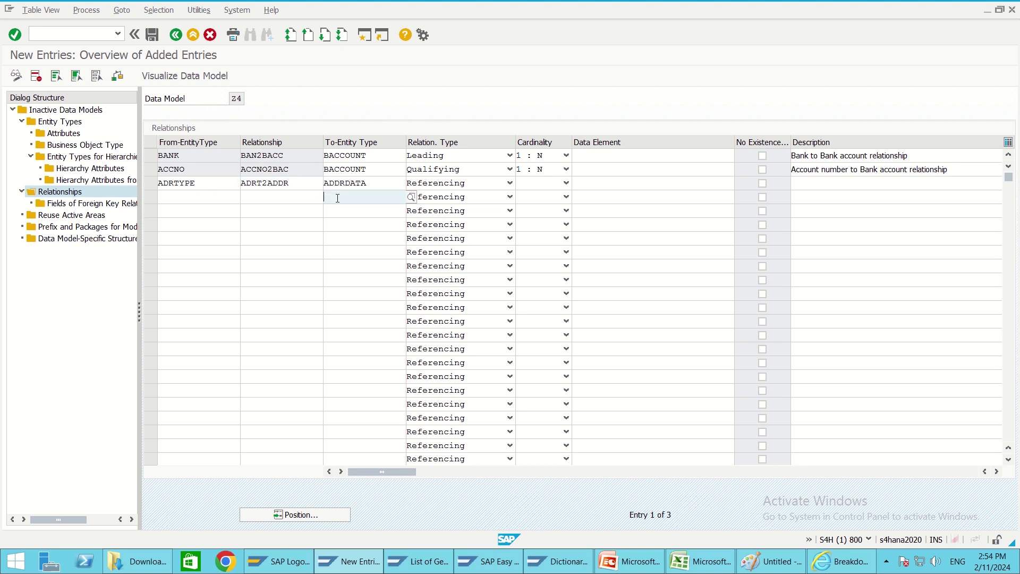
type("ADD")
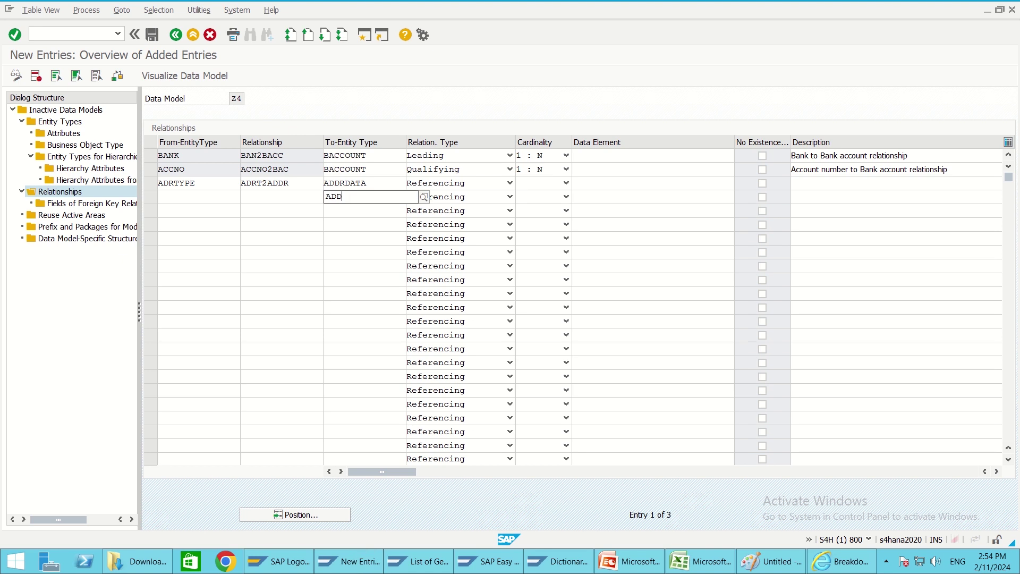
type("RDATA")
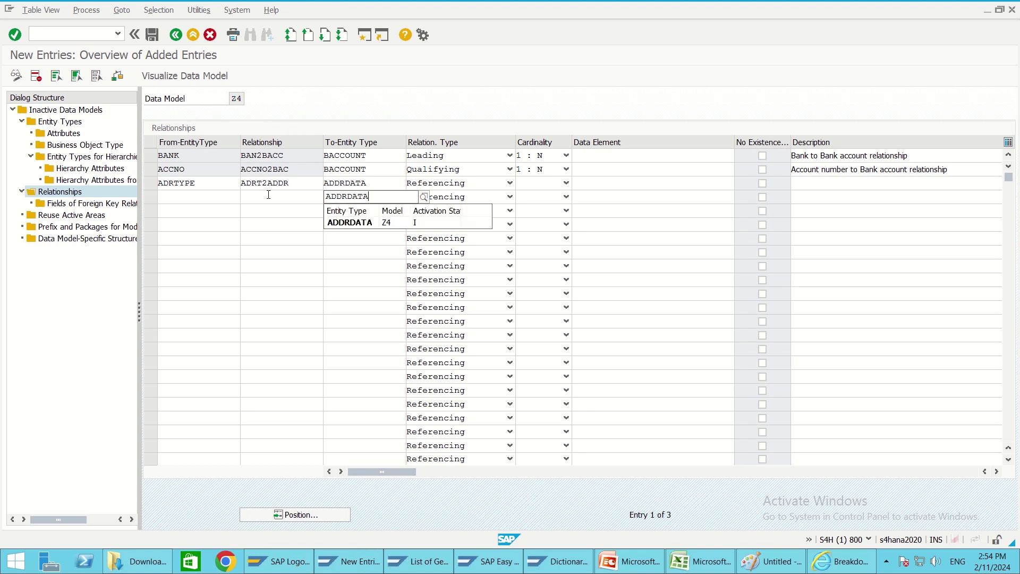
- Set the ADRT2ADDR relationship to type Qualifying with cardinality 1 : N
left_click(459, 184)
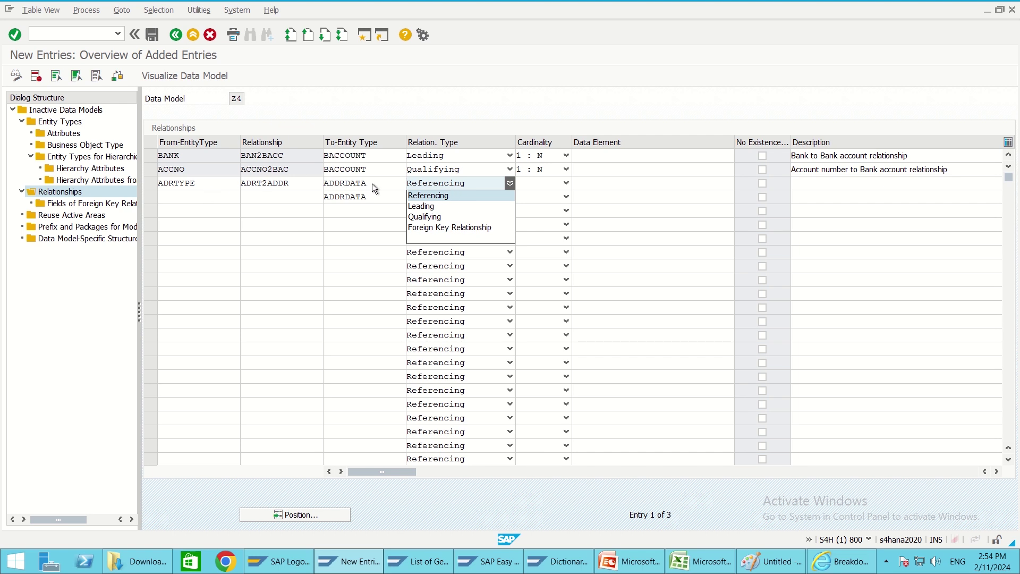
left_click(432, 216)
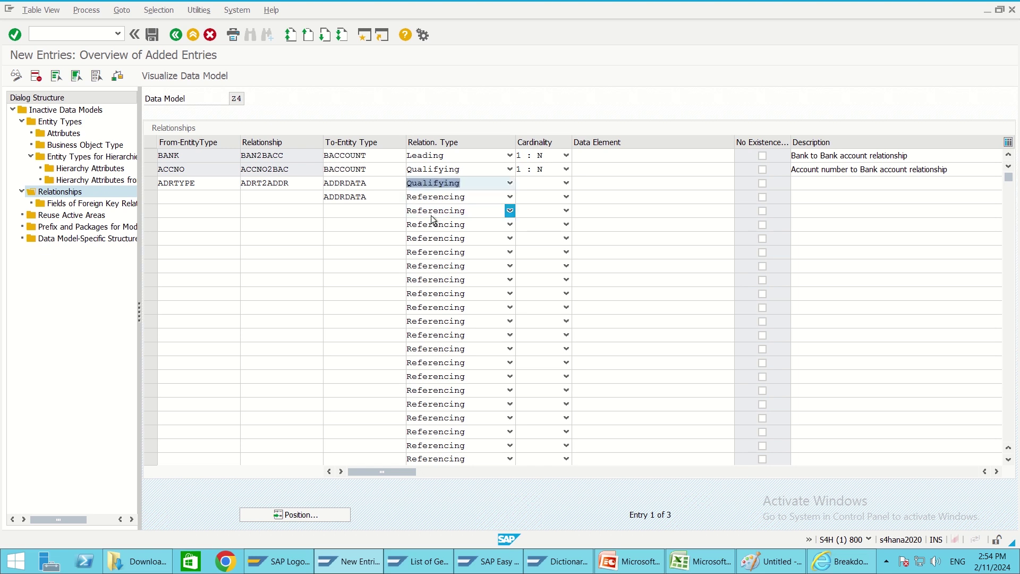
left_click(542, 184)
left_click(535, 205)
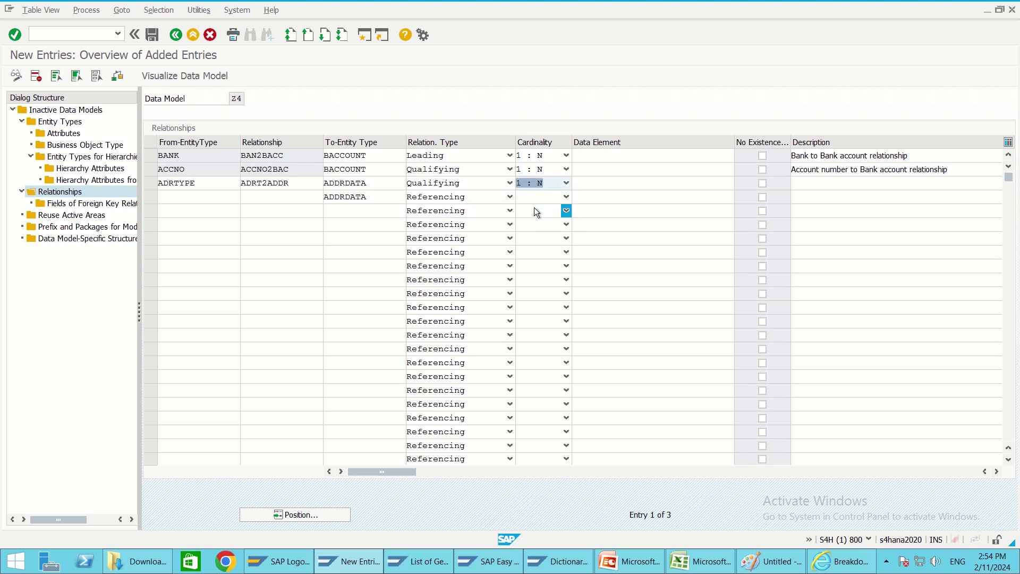
- Complete the ADDRDATA relationship row with from-entity type BACCOUNT and relationship name BACC2ADDR
left_click(197, 196)
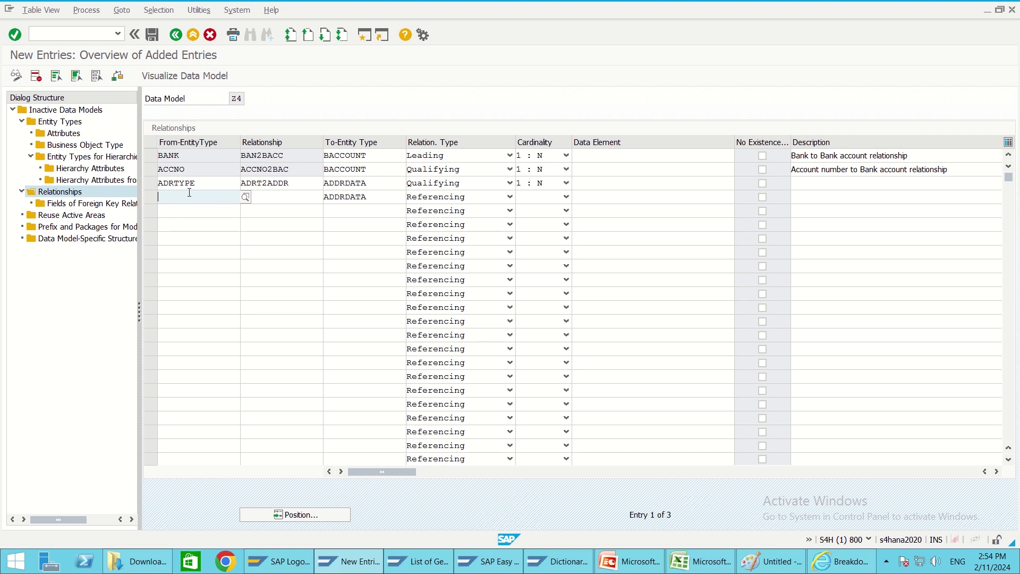
type("A")
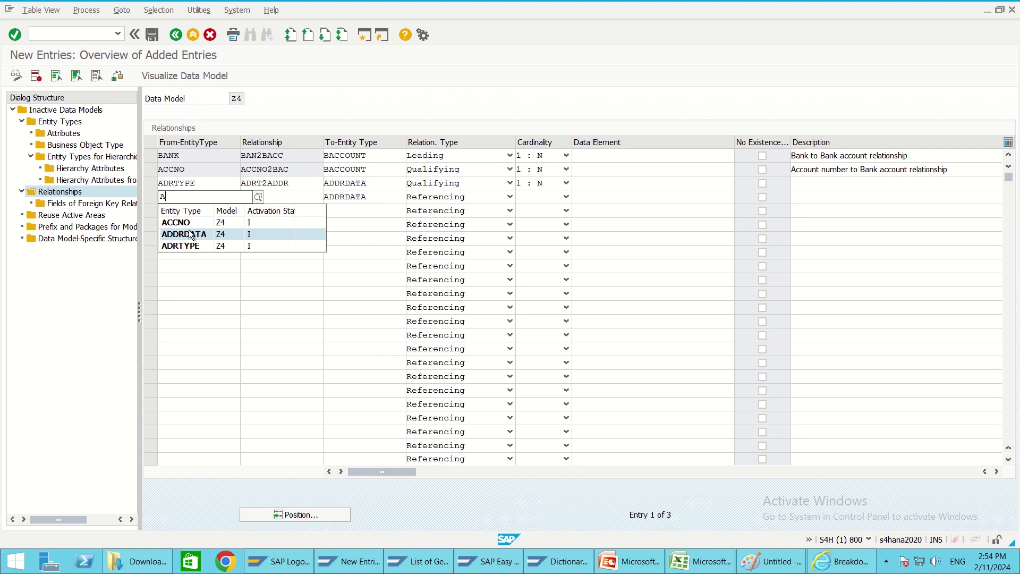
key("BackSpace")
type("B")
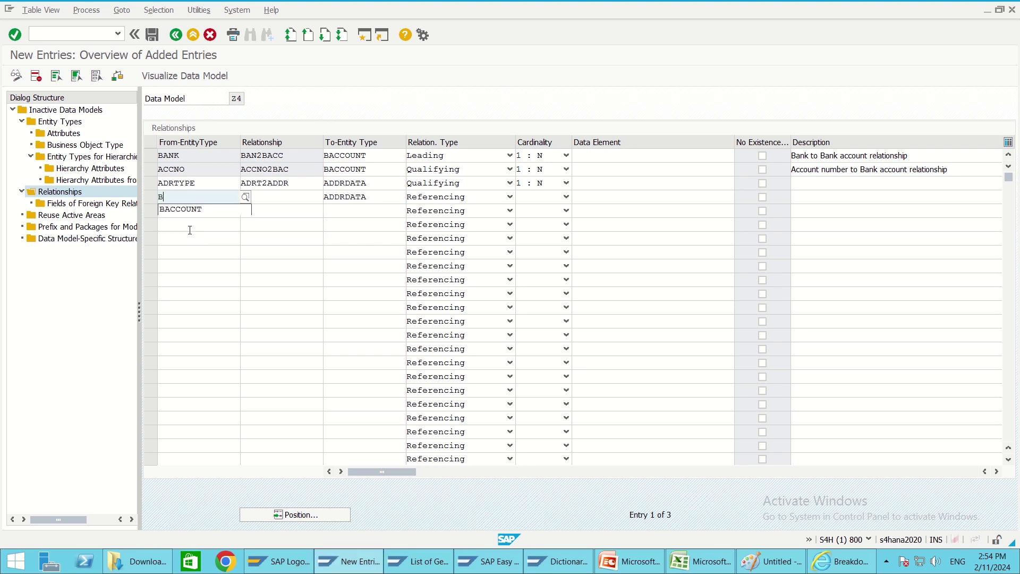
type("ACC")
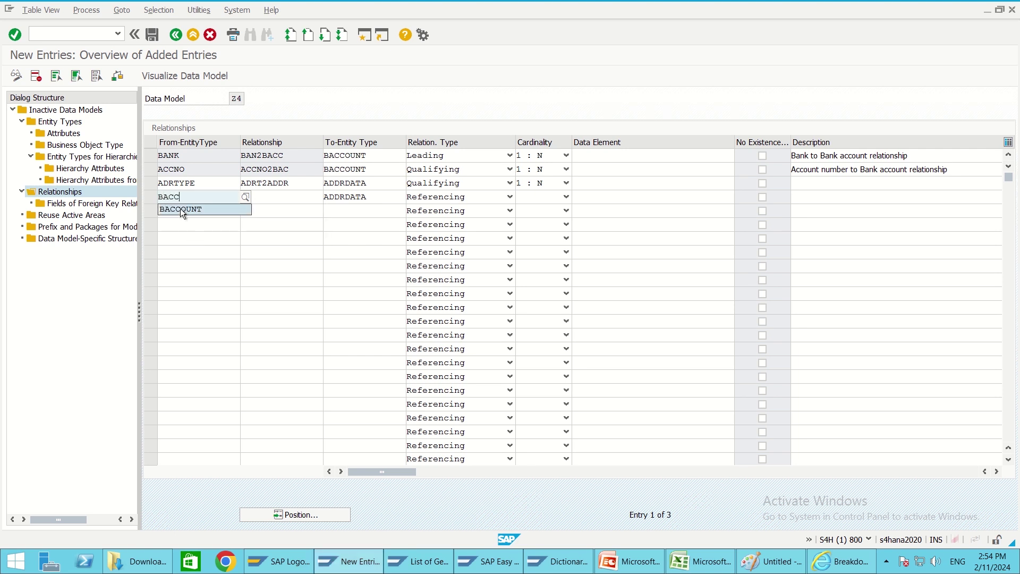
left_click(181, 209)
left_click(276, 196)
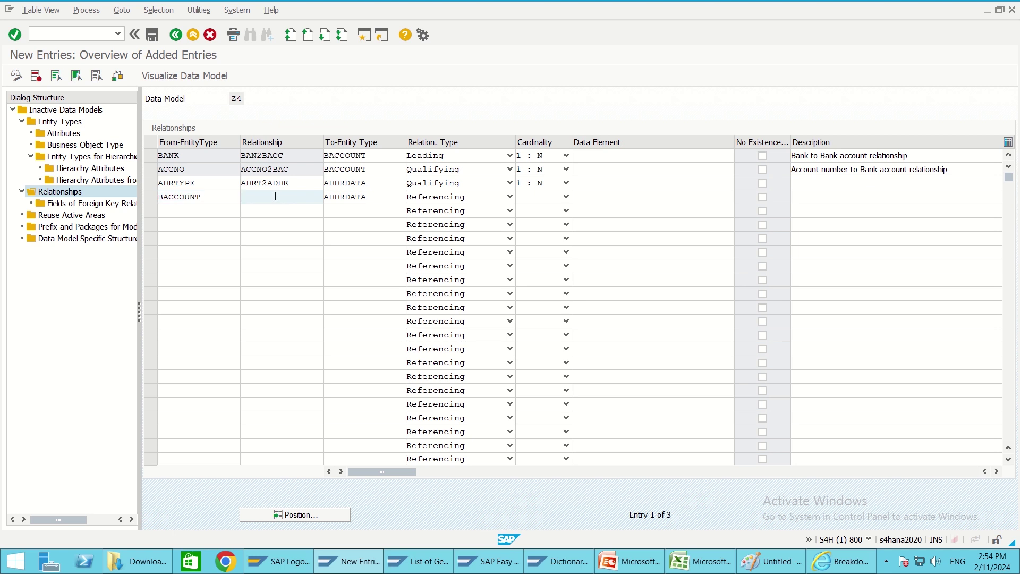
type("BACC2ADDR")
- Set the BACC2ADDR relationship to type Leading with cardinality 1 : N, and try to save the data model
left_click(446, 202)
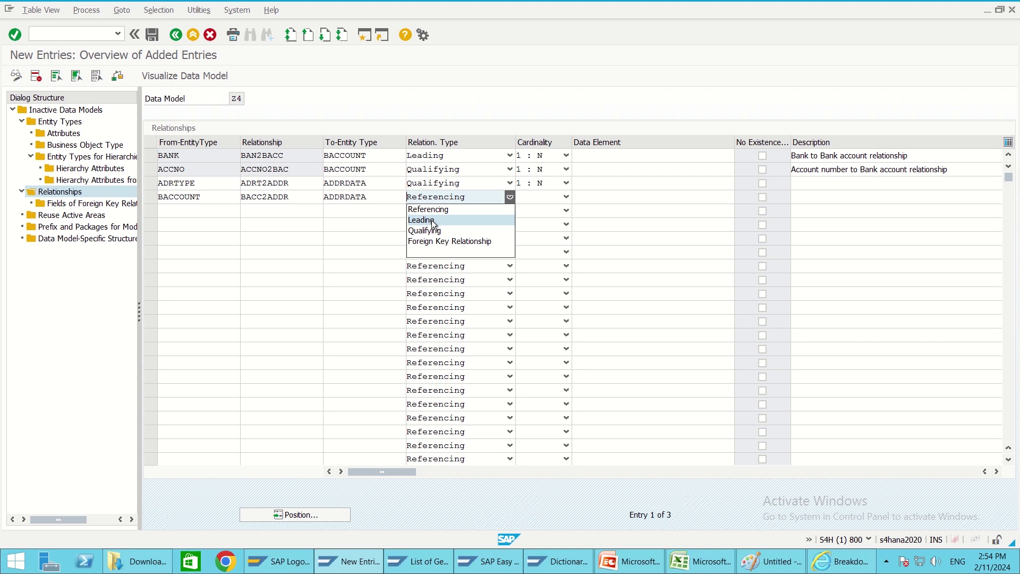
left_click(431, 220)
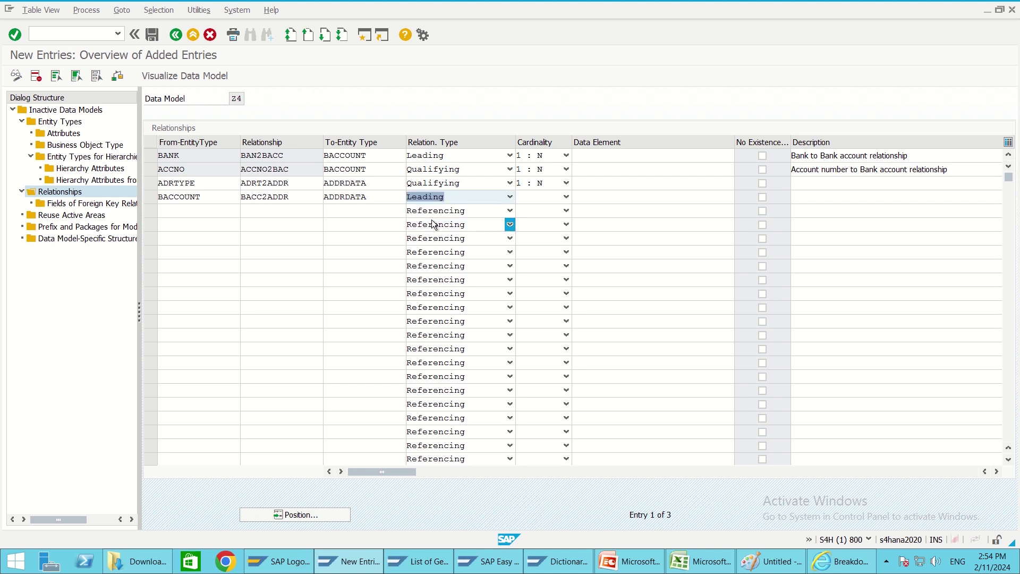
left_click(527, 202)
left_click(528, 219)
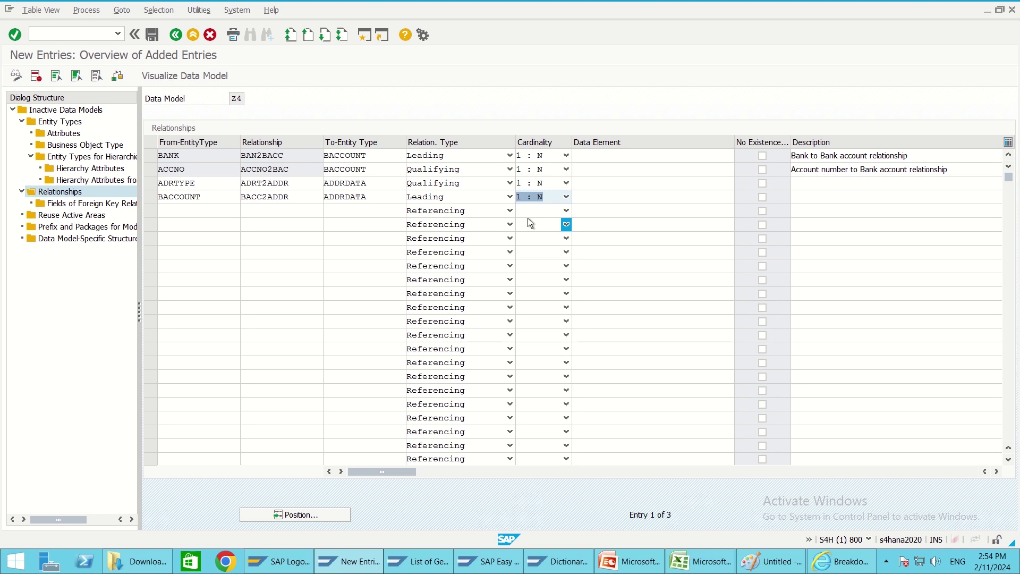
left_click(811, 181)
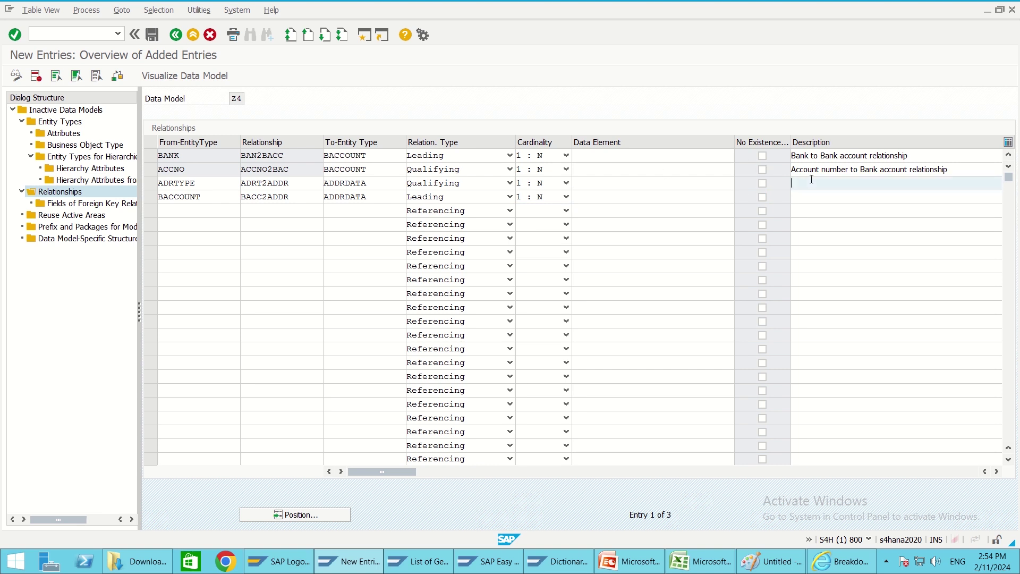
left_click(152, 35)
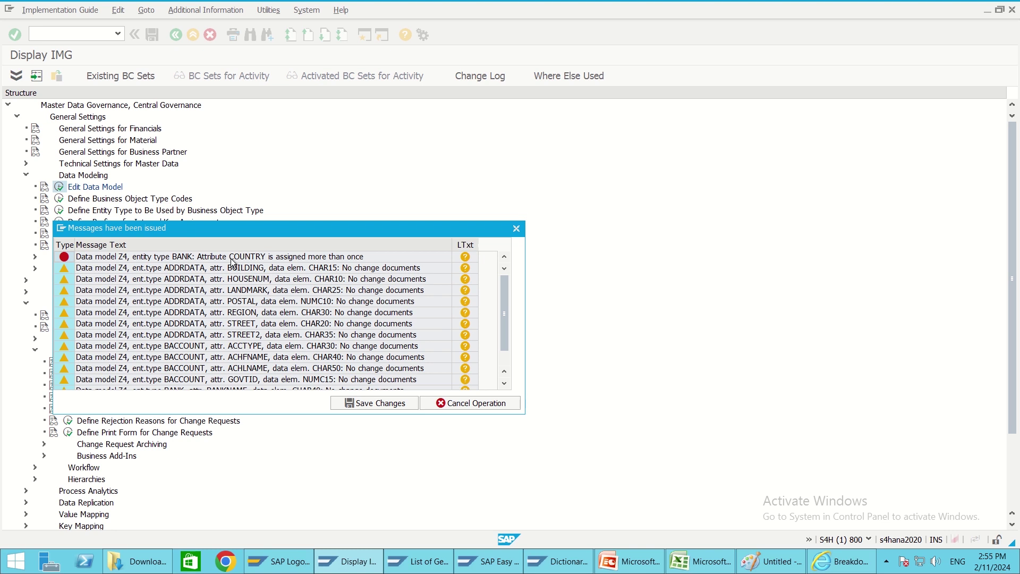
left_click(516, 229)
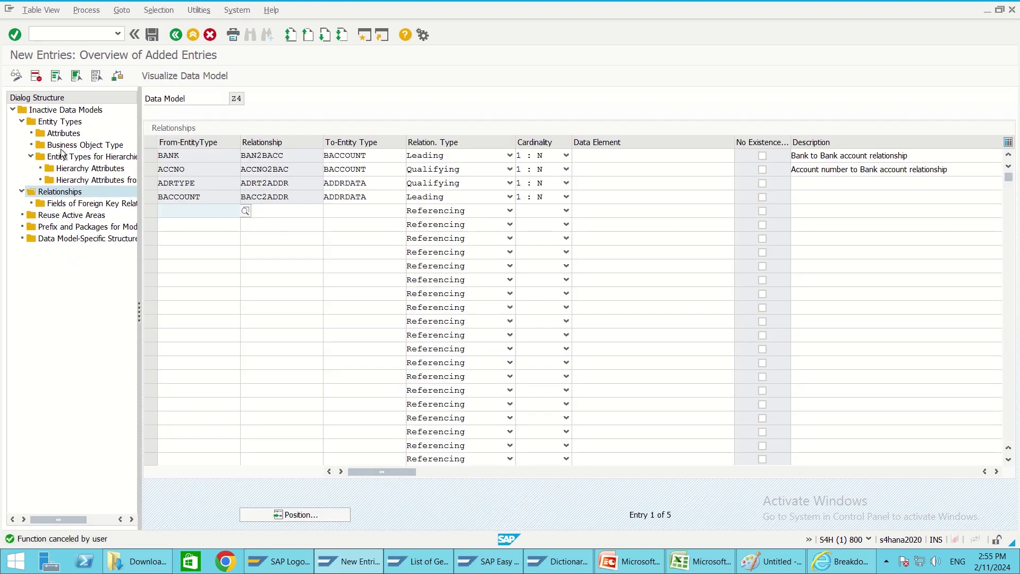
- Delete the COUNTRY attribute from entity type ADDRDATA
double_click(64, 122)
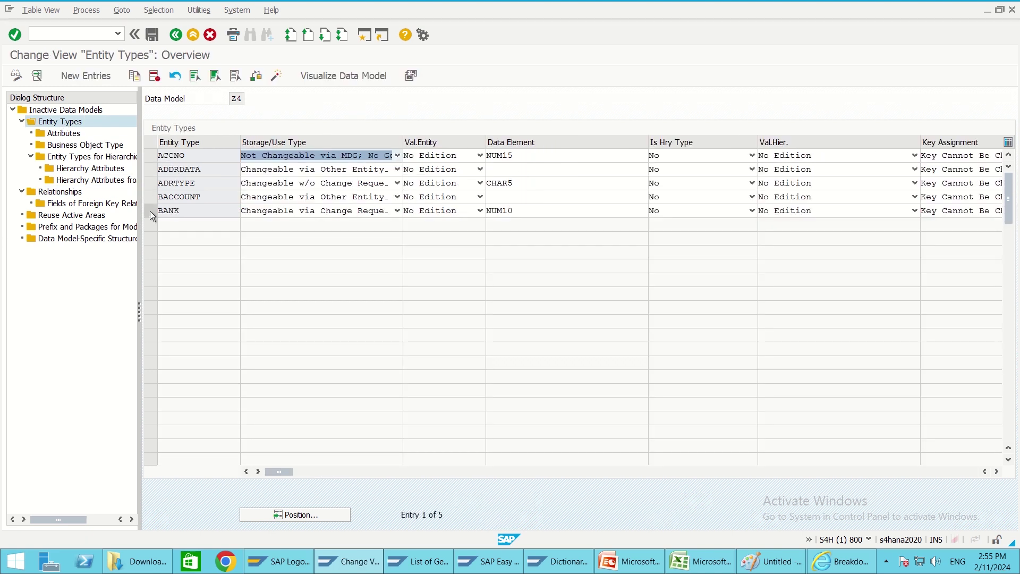
left_click(150, 171)
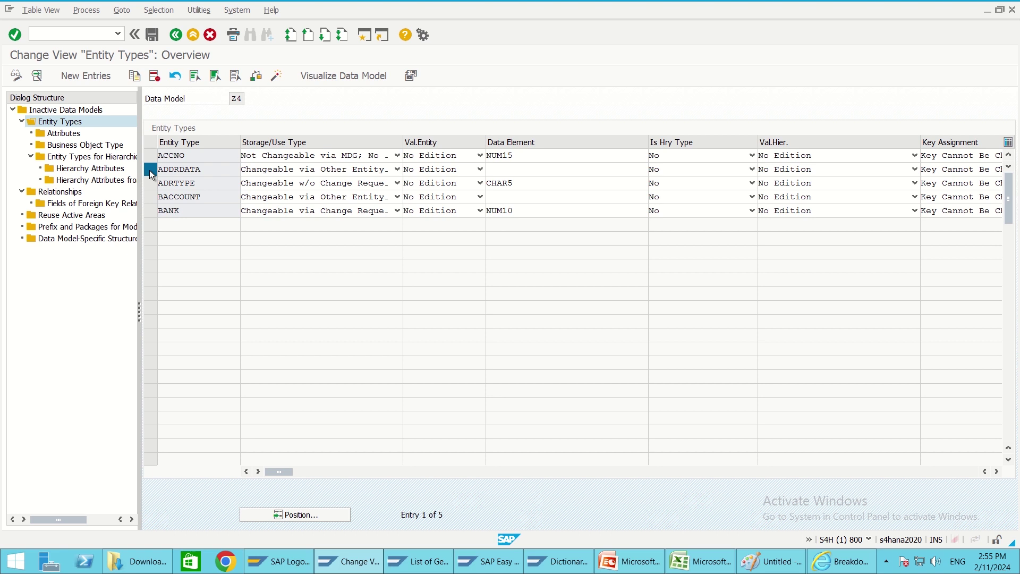
double_click(64, 134)
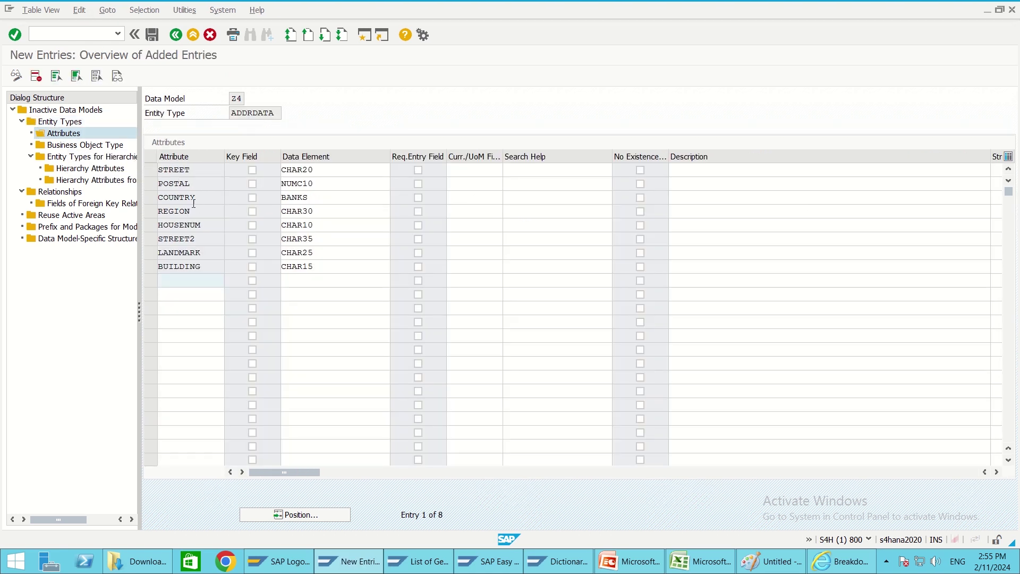
left_click(193, 199)
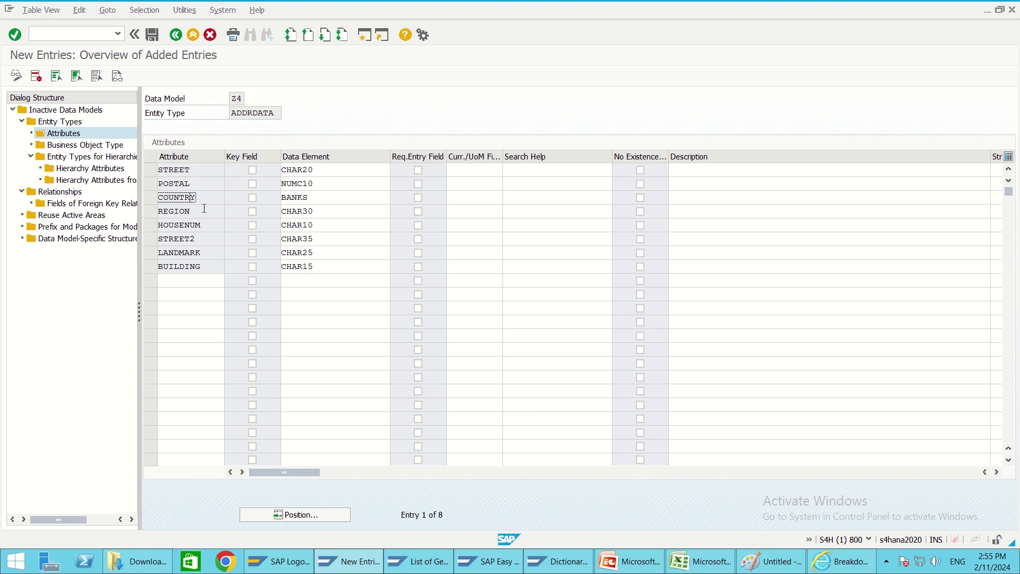
left_click(150, 197)
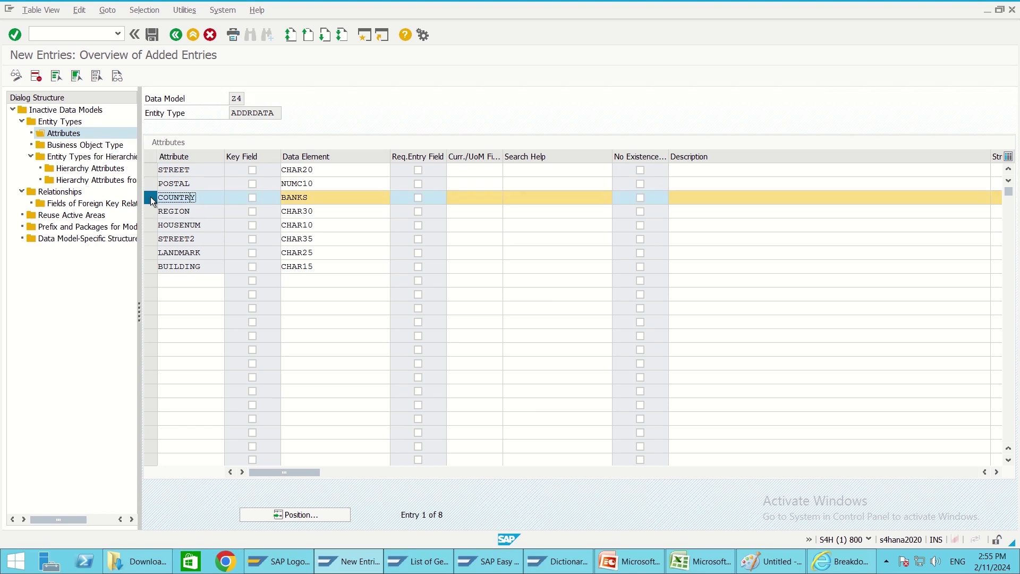
left_click(40, 74)
- Add attribute COUNTRY1 with data element BANKS to ADDRDATA and save the data model despite the issued messages
left_click(177, 269)
type("C")
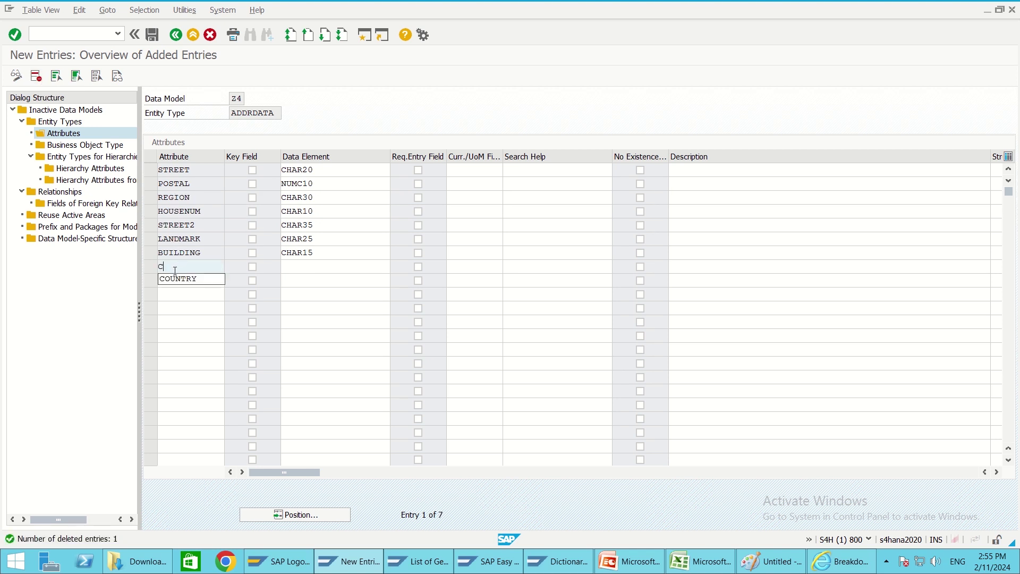
type("OUNTRY")
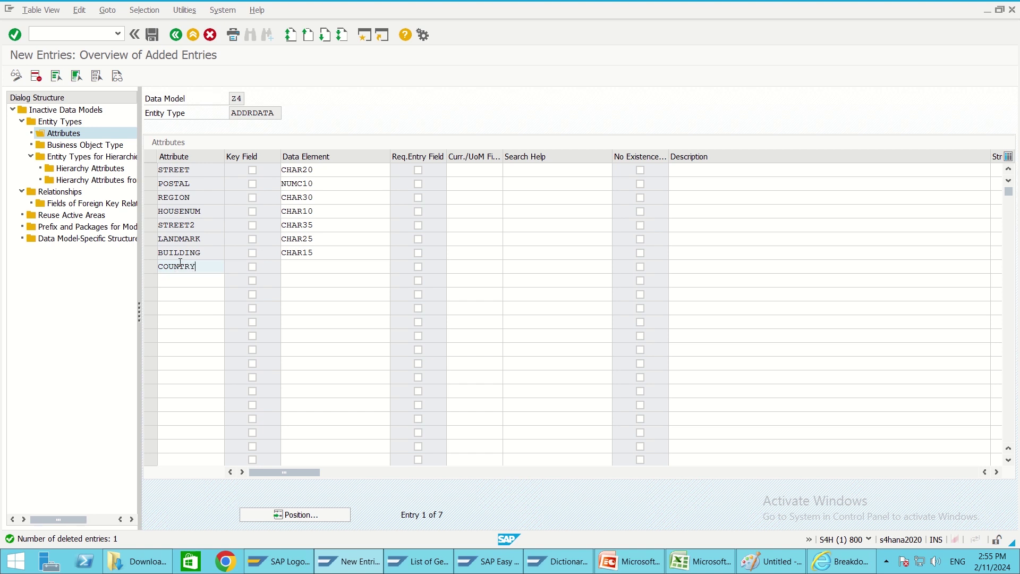
type("1")
left_click(310, 266)
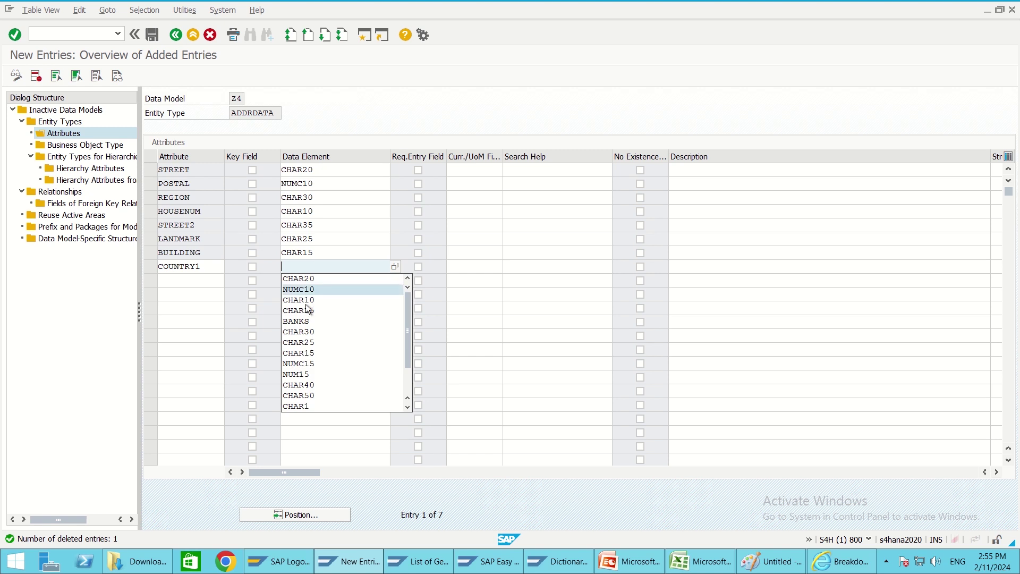
left_click(305, 321)
key("Return")
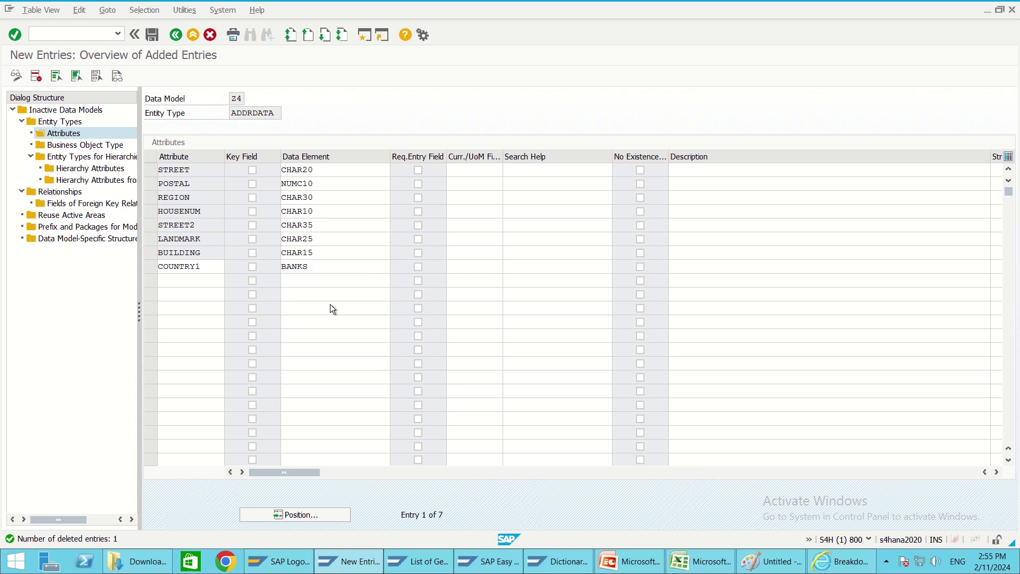
left_click(155, 36)
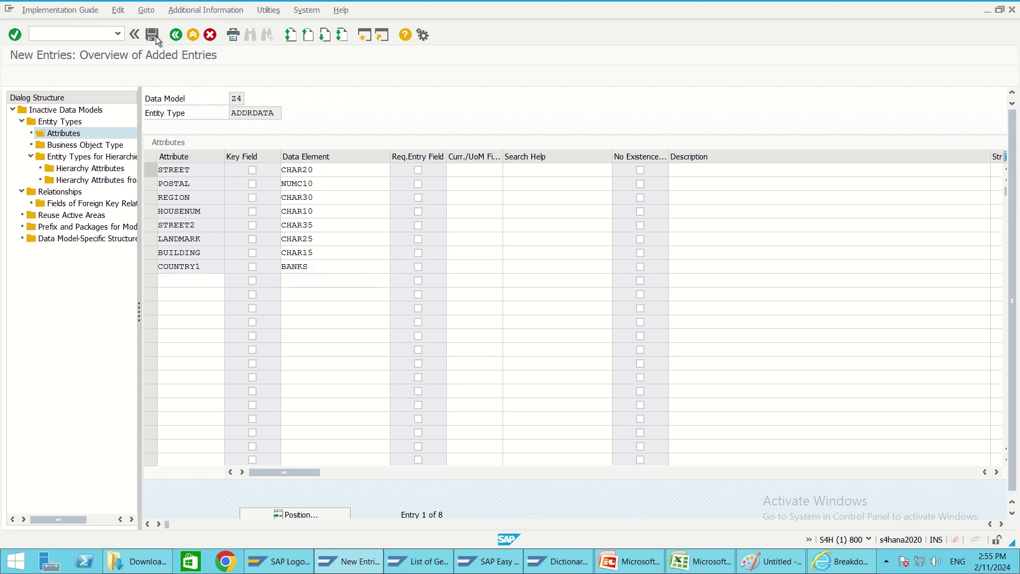
left_click(386, 404)
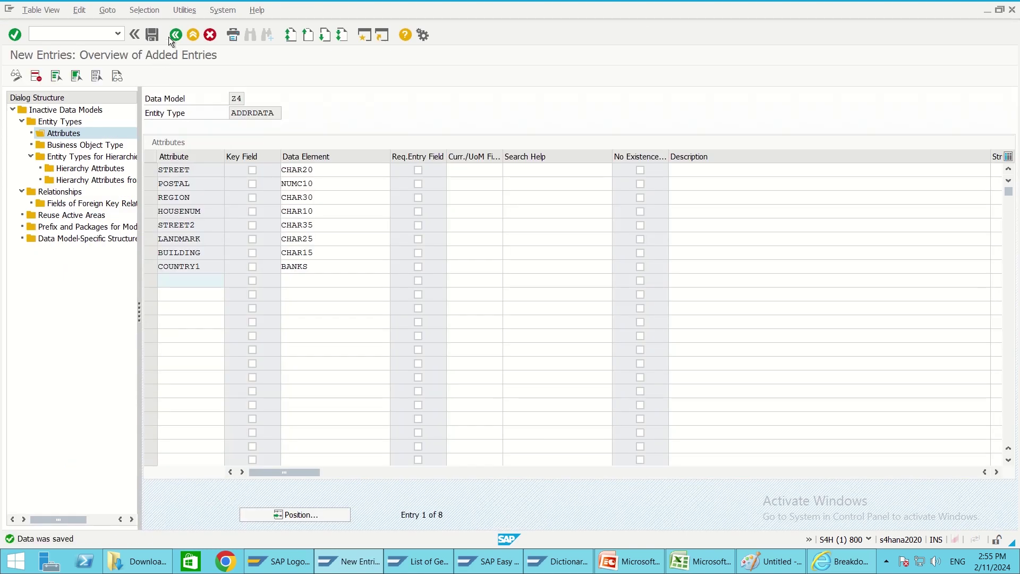
- Activate data model Z4 from the entity types overview, accepting the proposed workbench request and the issued message
left_click(70, 123)
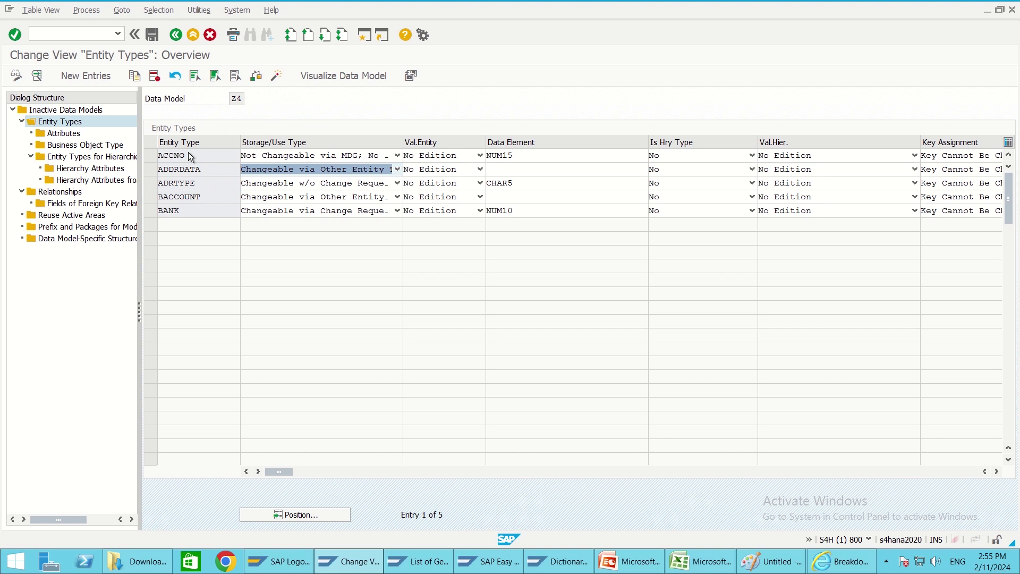
left_click(276, 77)
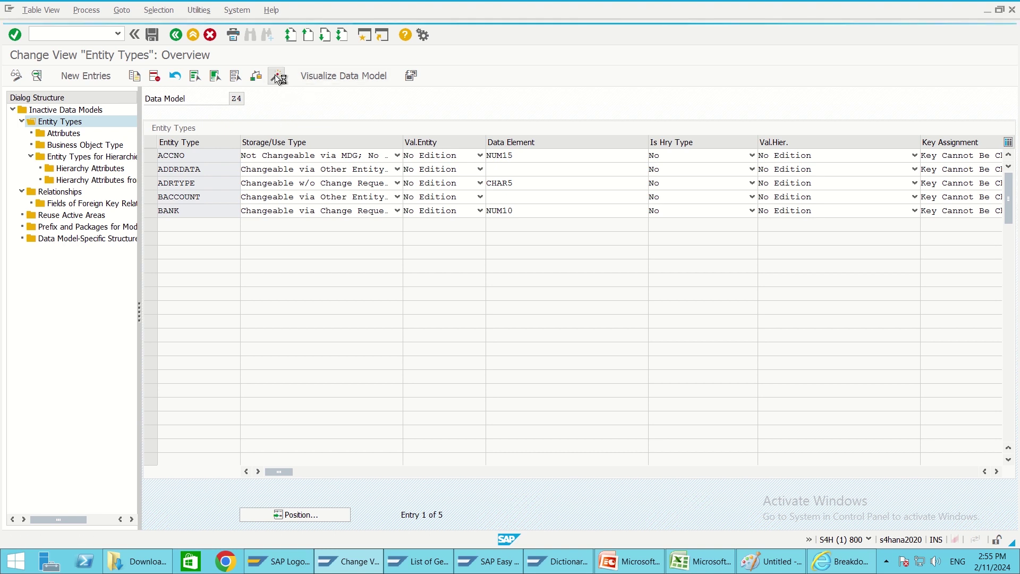
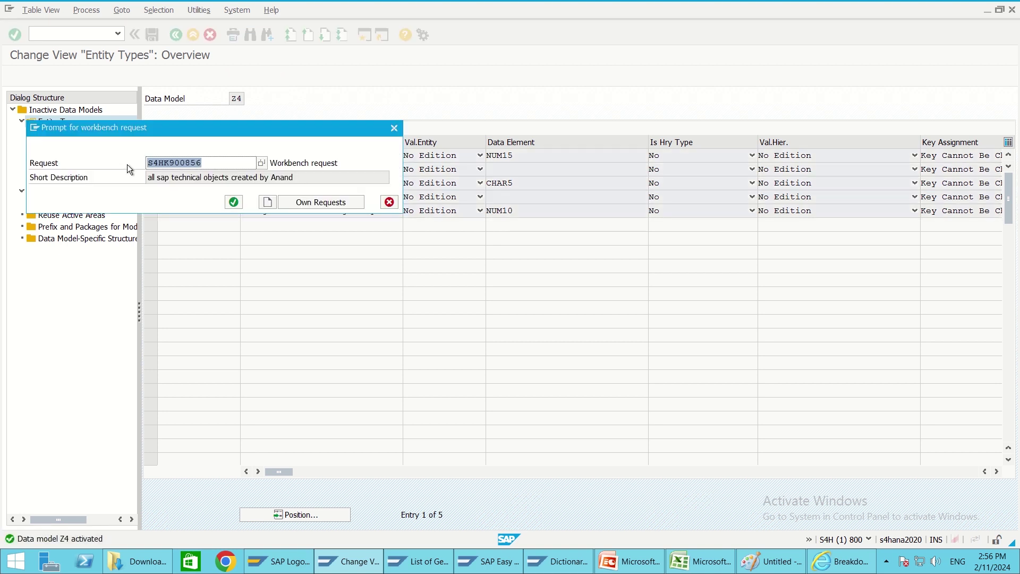
left_click(234, 202)
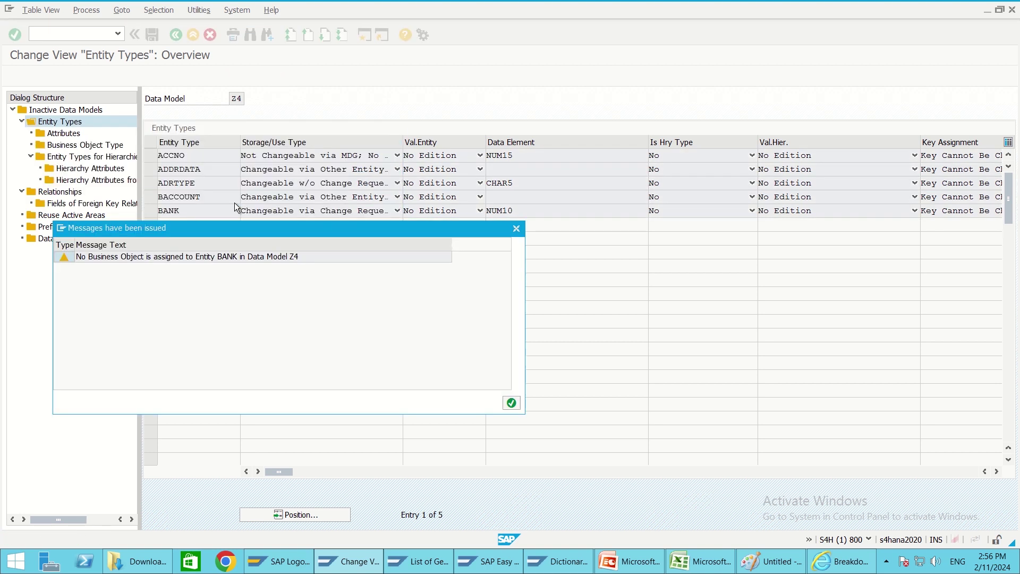
left_click(511, 403)
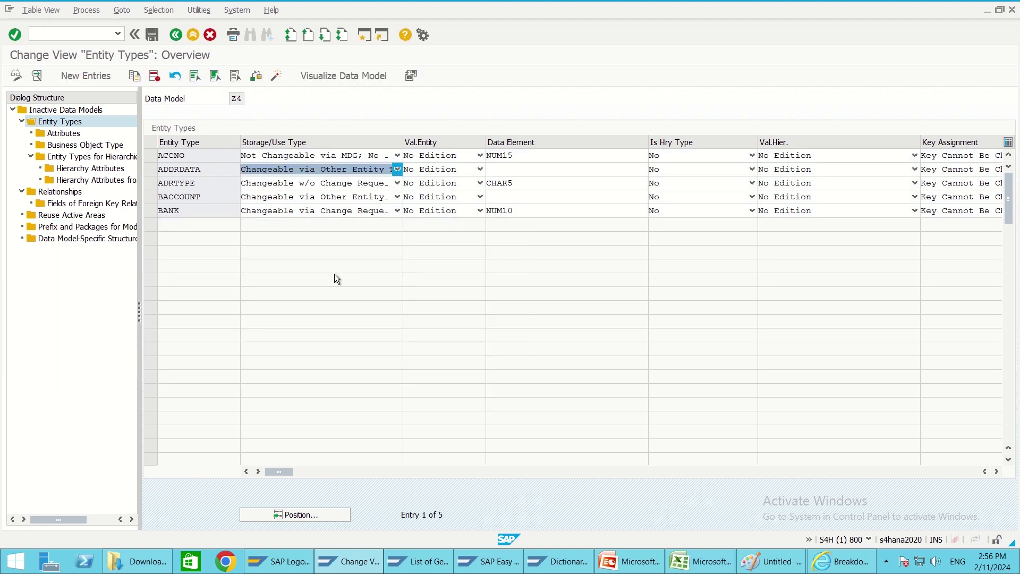
- List the generated tables of data model Z4 and examine the fields of the ADRTYPE text table
left_click(420, 561)
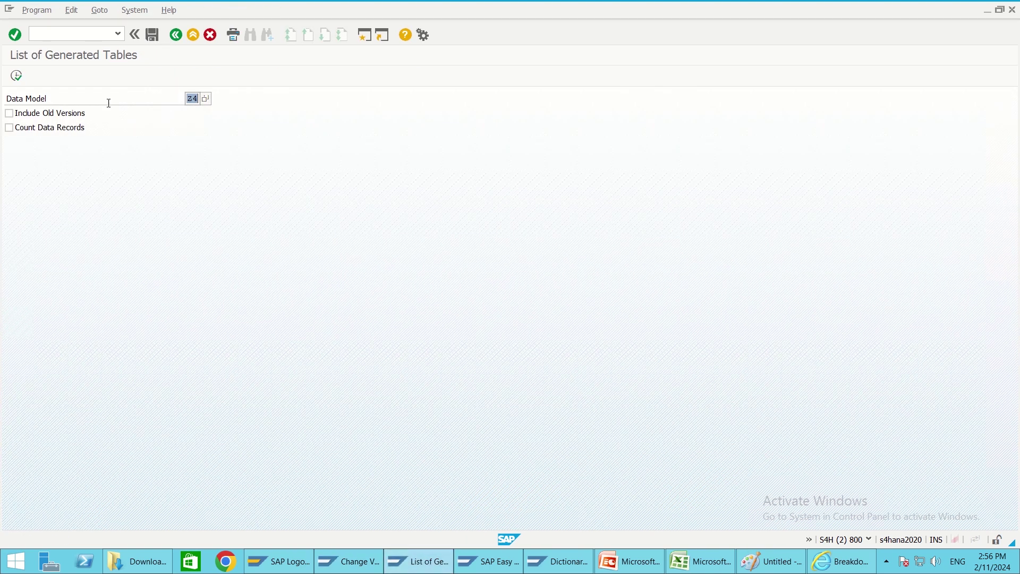
left_click(20, 75)
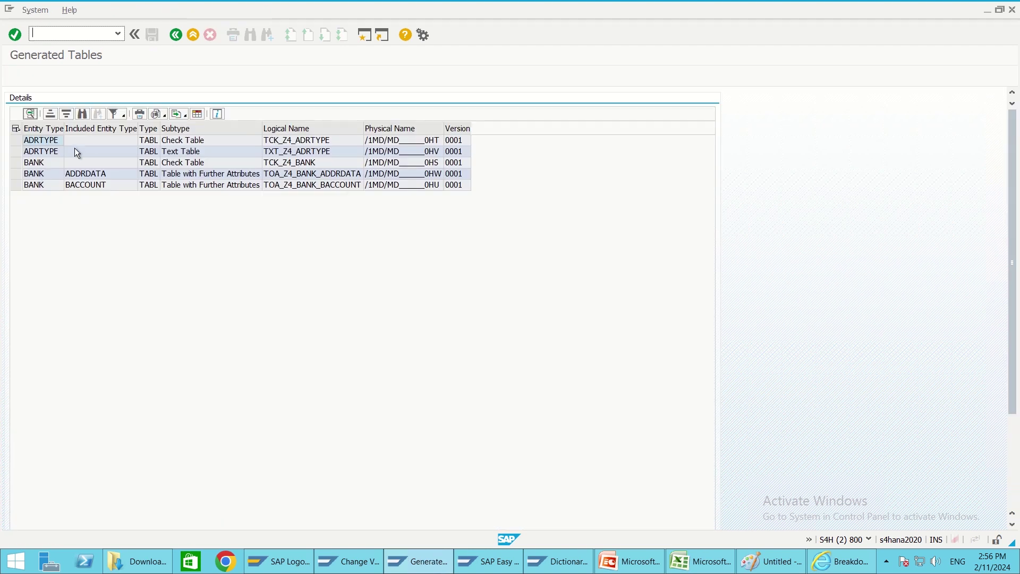
double_click(176, 149)
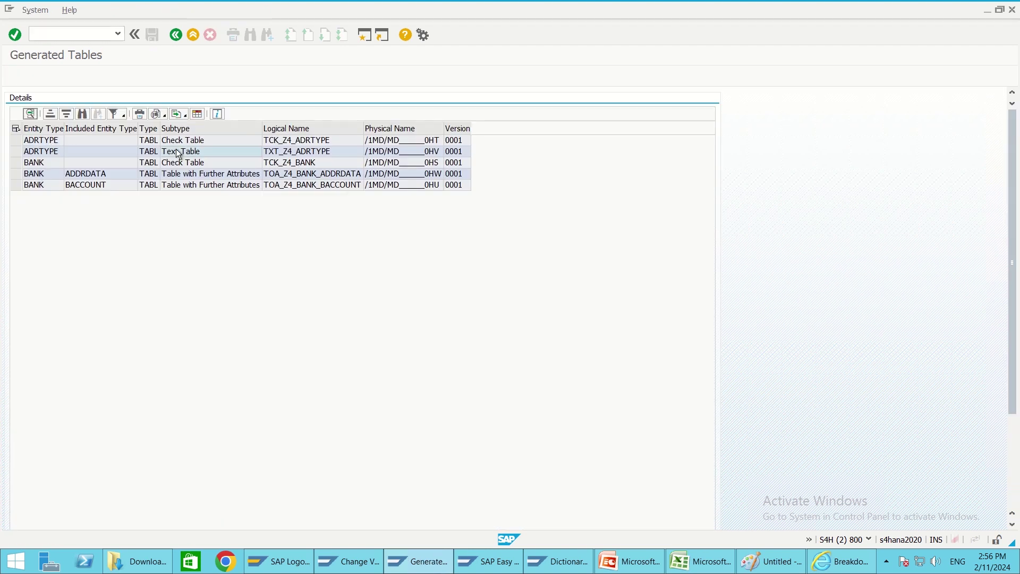
left_click(65, 209)
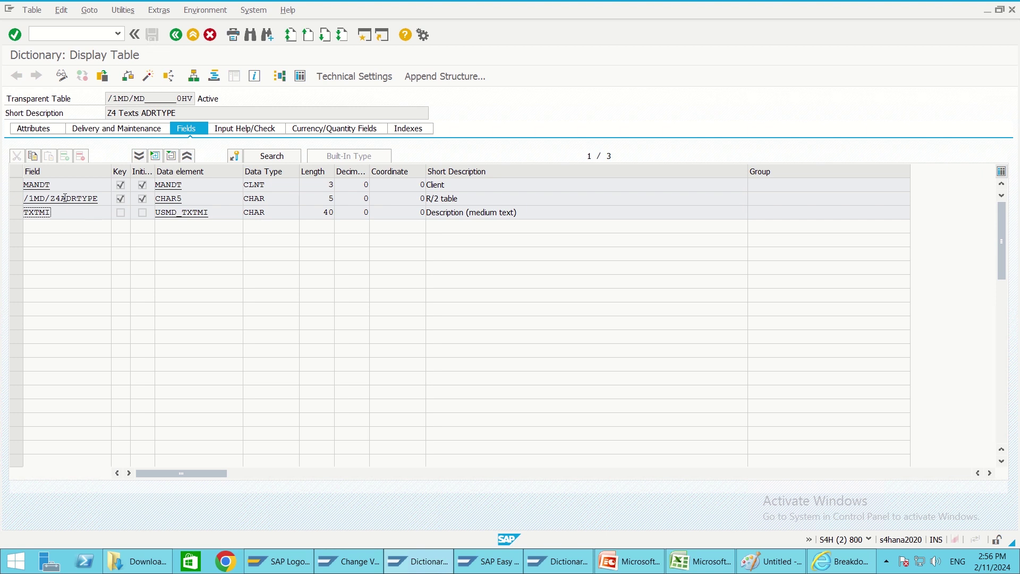
left_click(64, 197)
left_click(176, 37)
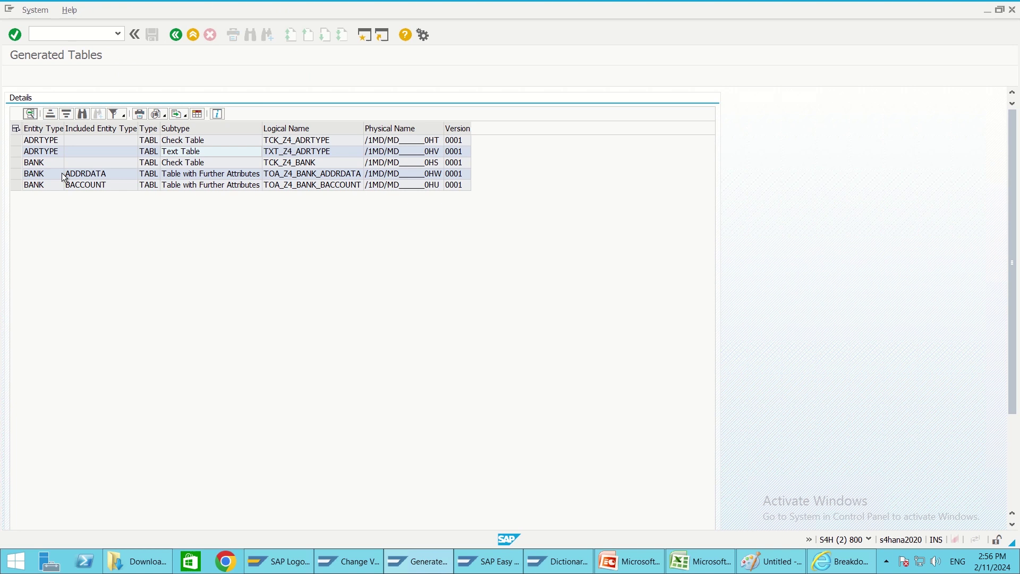
left_click(47, 162)
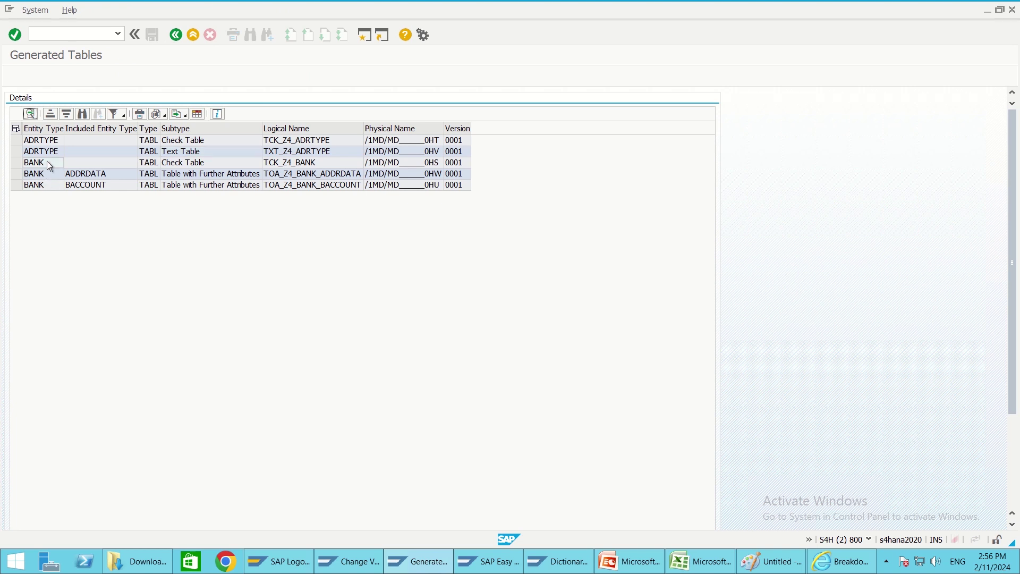
left_click(103, 172)
left_click(182, 34)
- Return to the entity types overview of data model Z4 and visualize the data model
key("alt+Tab")
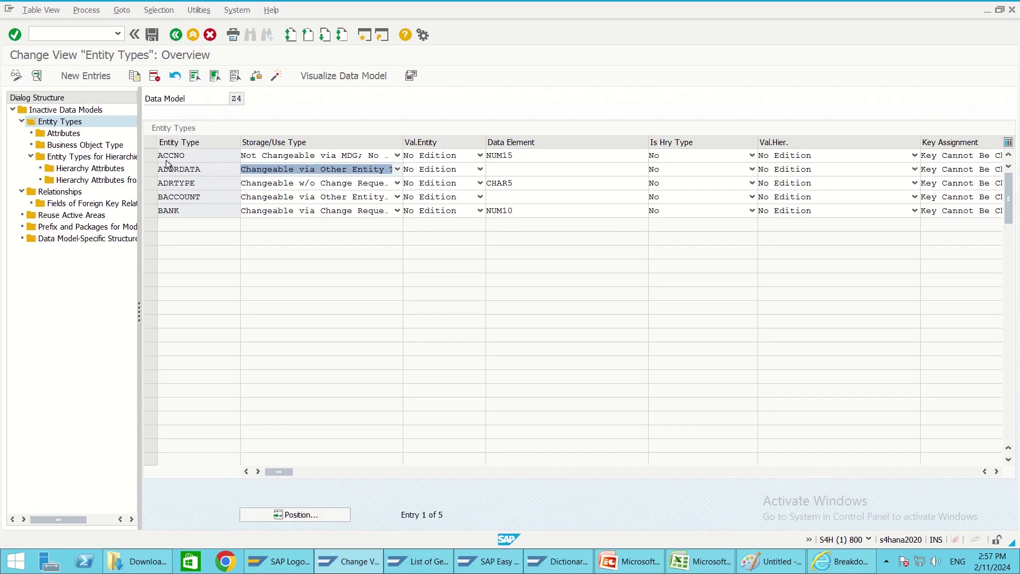
left_click(318, 75)
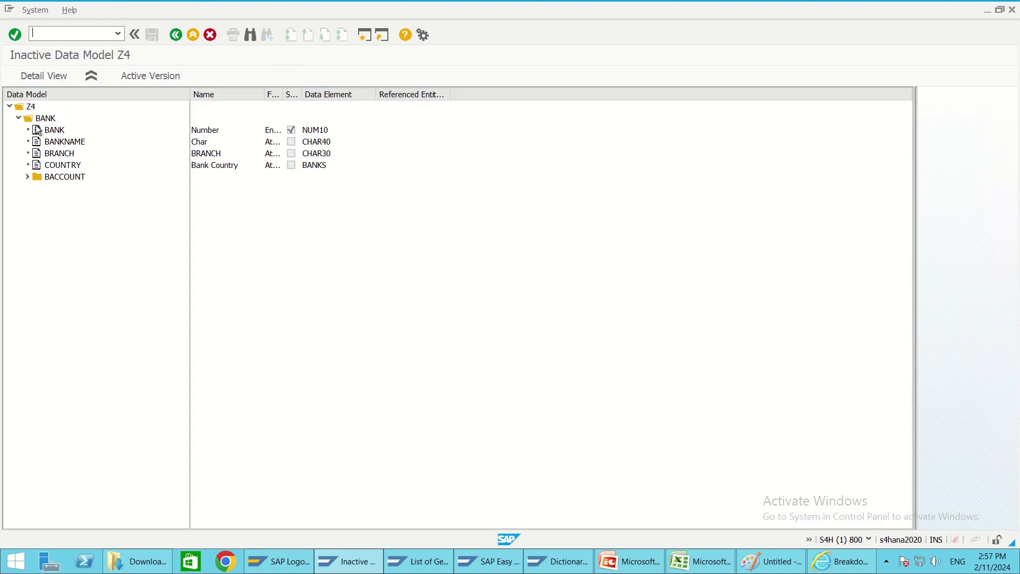
- Examine the key field and attributes of entity type BANK in the data model tree, from BANK to COUNTRY
left_click(54, 131)
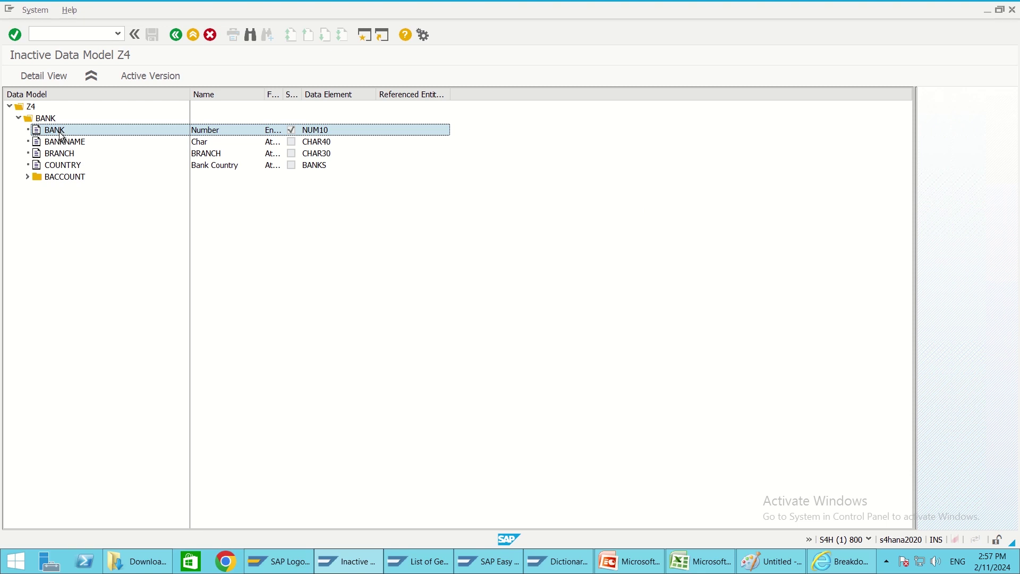
left_click(63, 143)
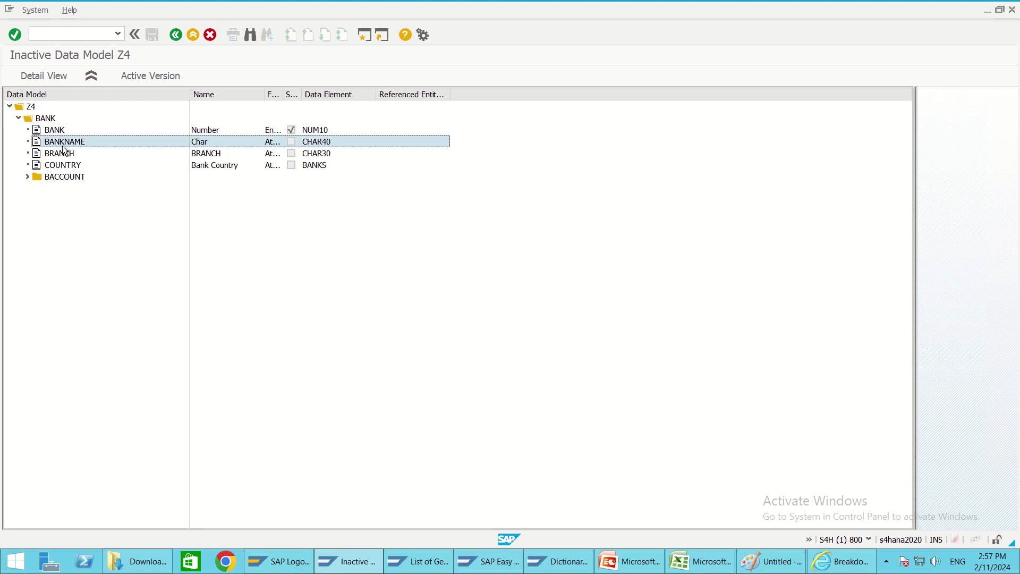
left_click(54, 156)
left_click(60, 144)
left_click(61, 165)
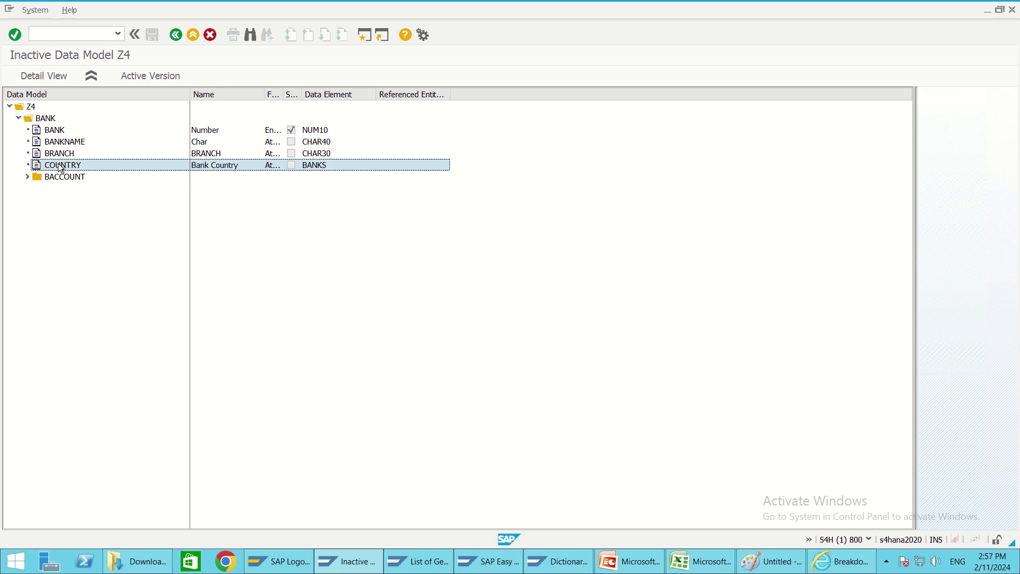
- Expand entity type BACCOUNT and examine its leading BANK field, the qualifying ACCNO field and the attributes down to GOVTID
left_click(27, 177)
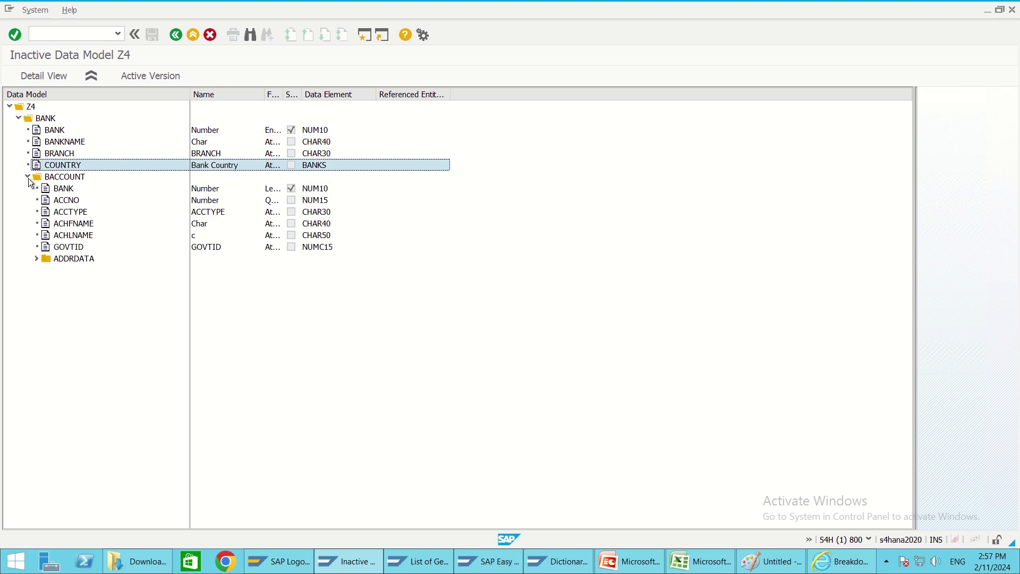
left_click(60, 190)
left_click(58, 132)
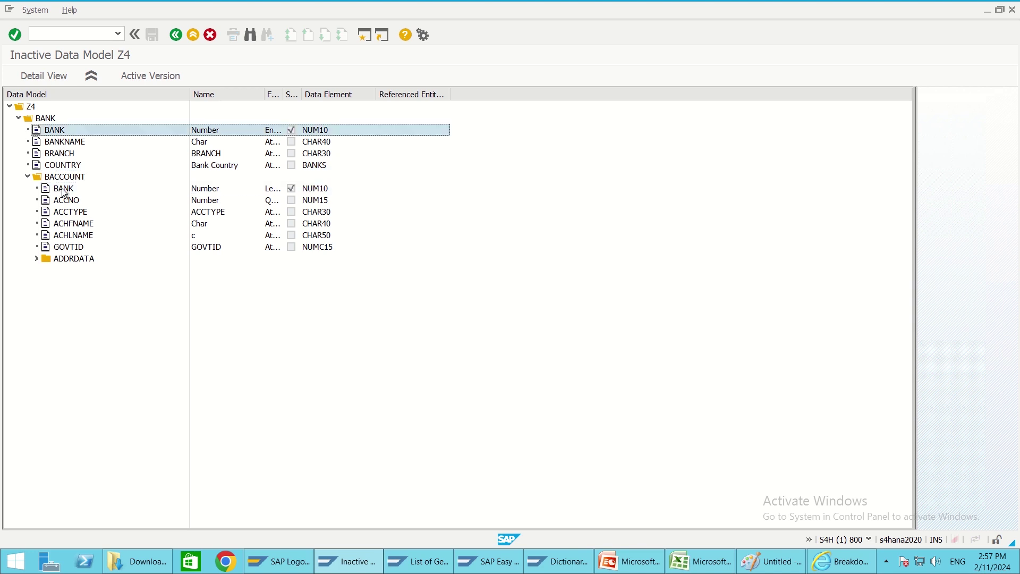
left_click(63, 192)
left_click(66, 144)
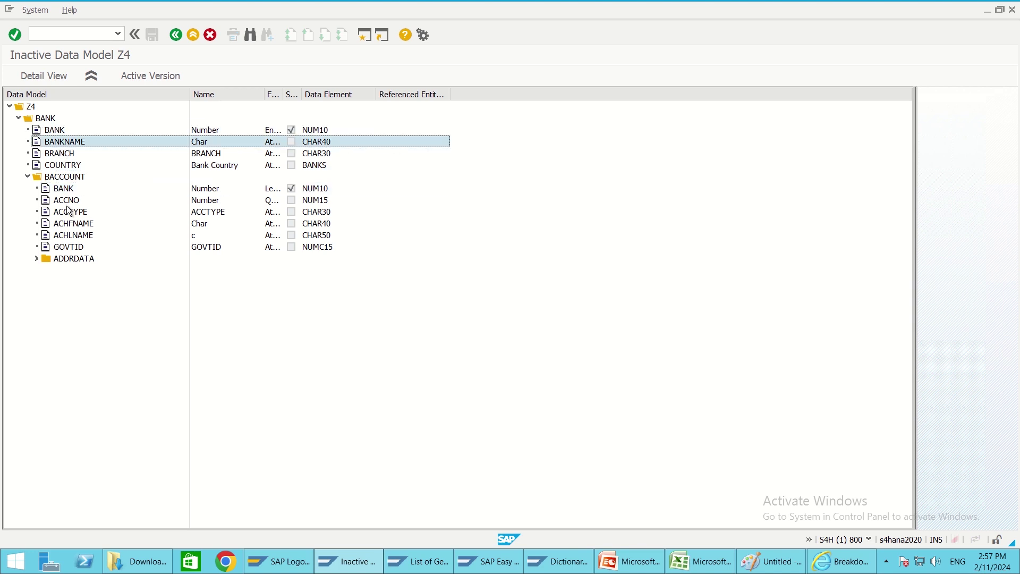
left_click(59, 131)
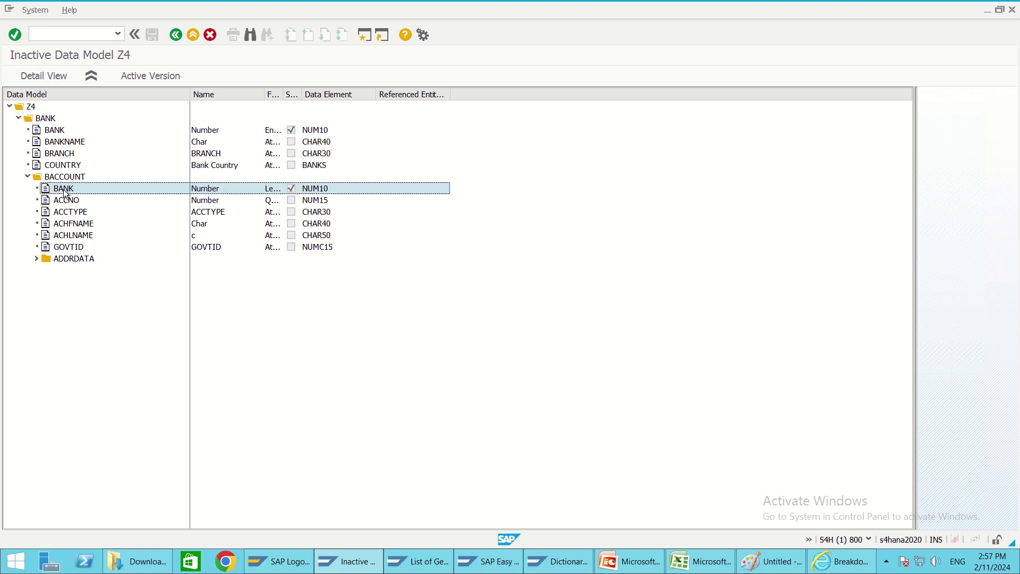
left_click(97, 201)
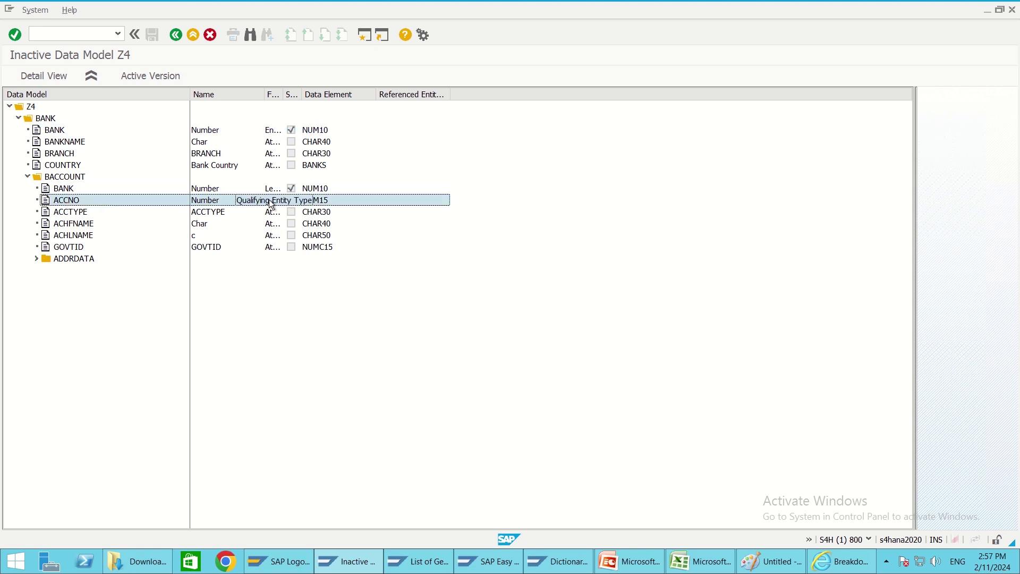
left_click(79, 214)
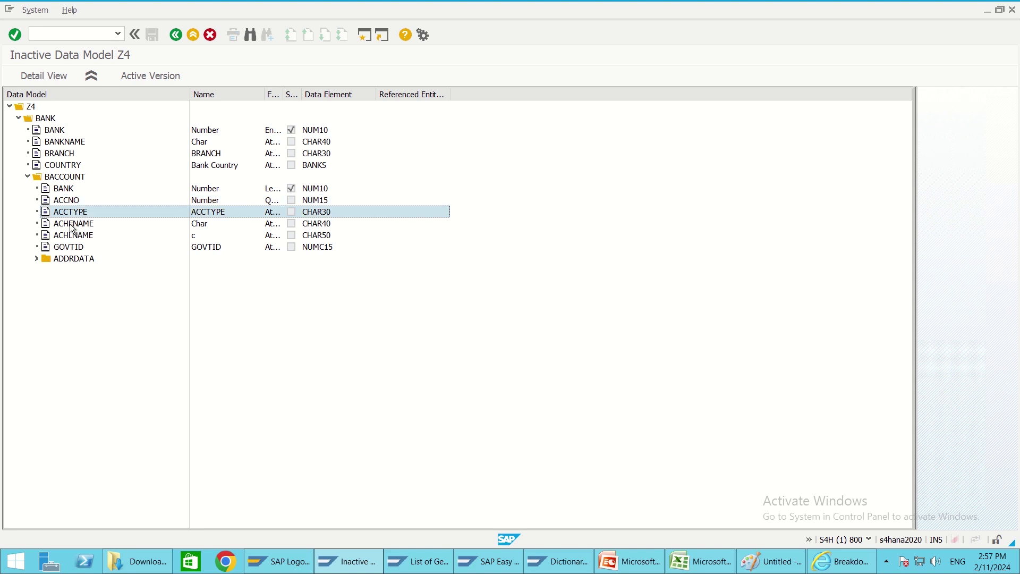
left_click(74, 225)
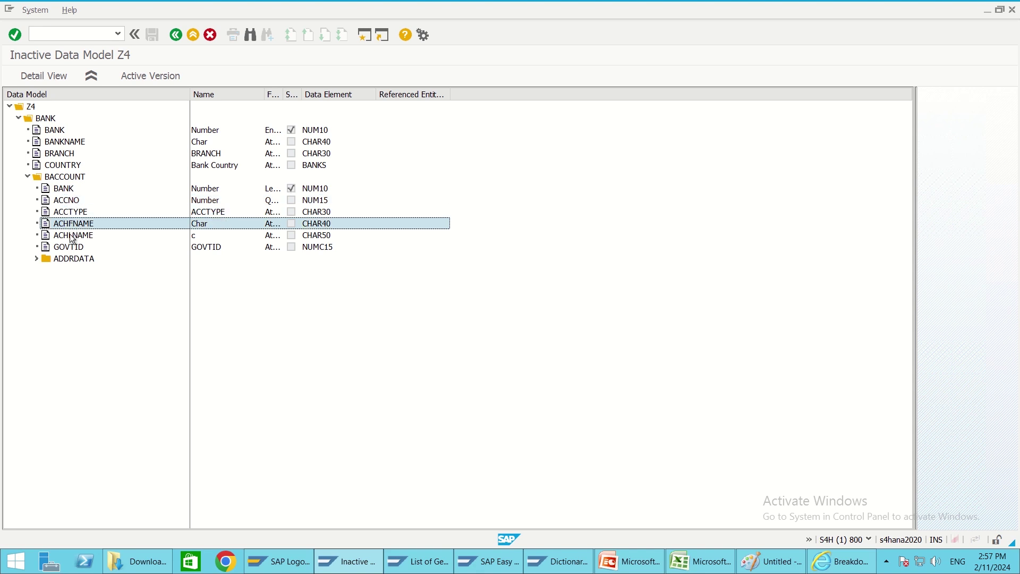
left_click(73, 237)
left_click(74, 226)
left_click(71, 238)
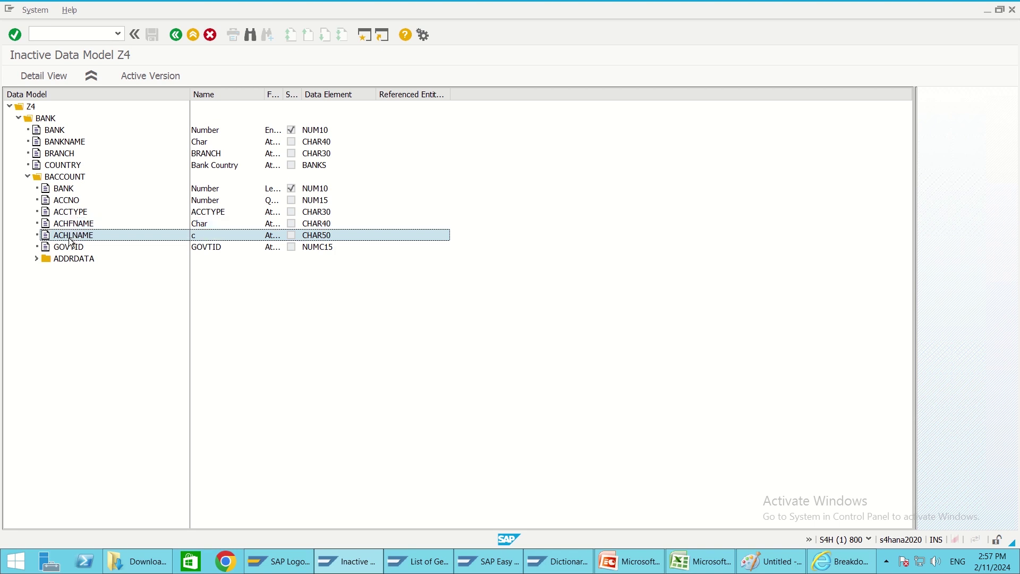
left_click(70, 248)
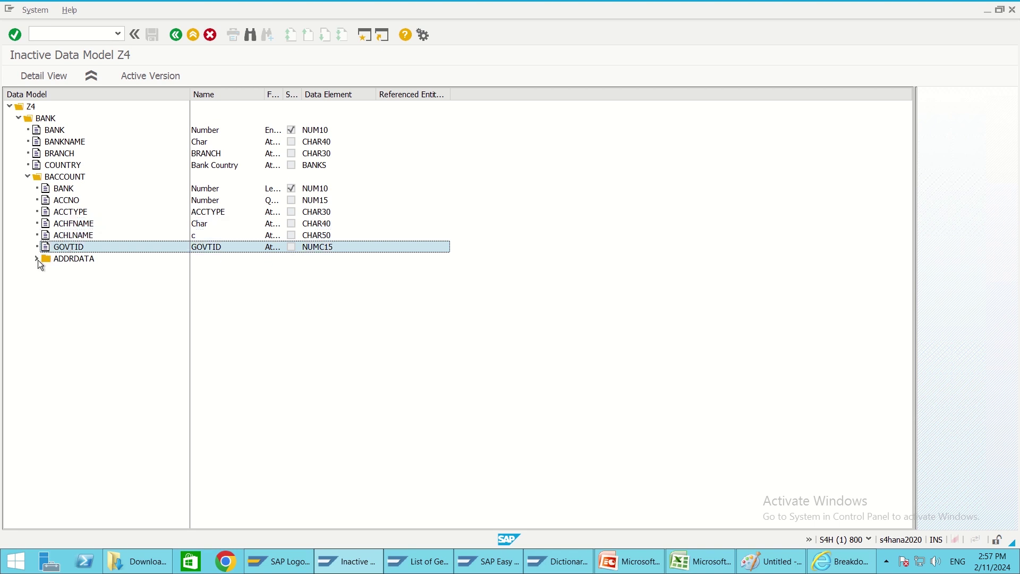
left_click(71, 181)
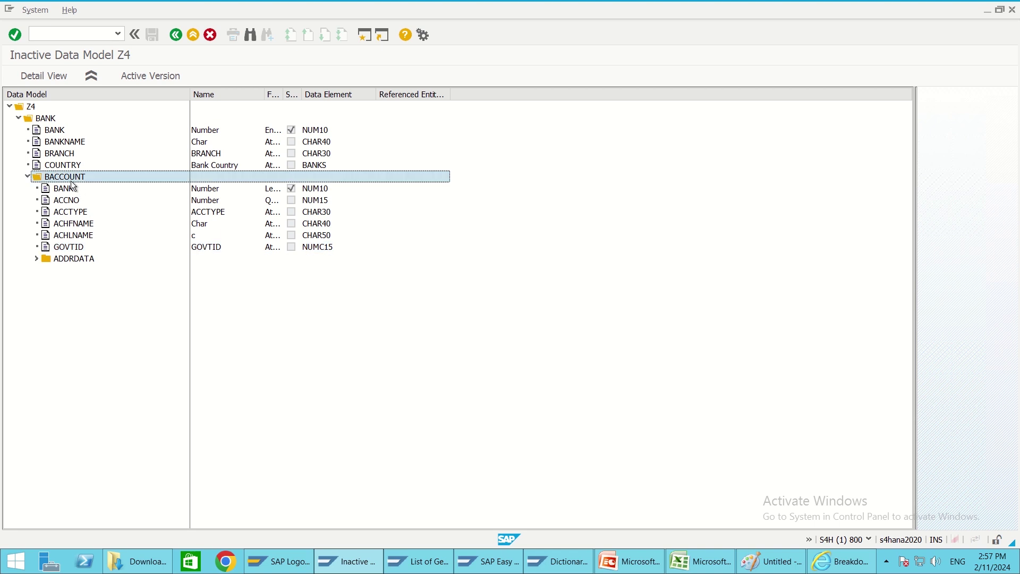
- Expand entity type ADDRDATA and examine its ACCNO, BANK and ADRTYPE fields and its address attributes, comparing ACCNO with the one under BACCOUNT
left_click(37, 260)
left_click(73, 272)
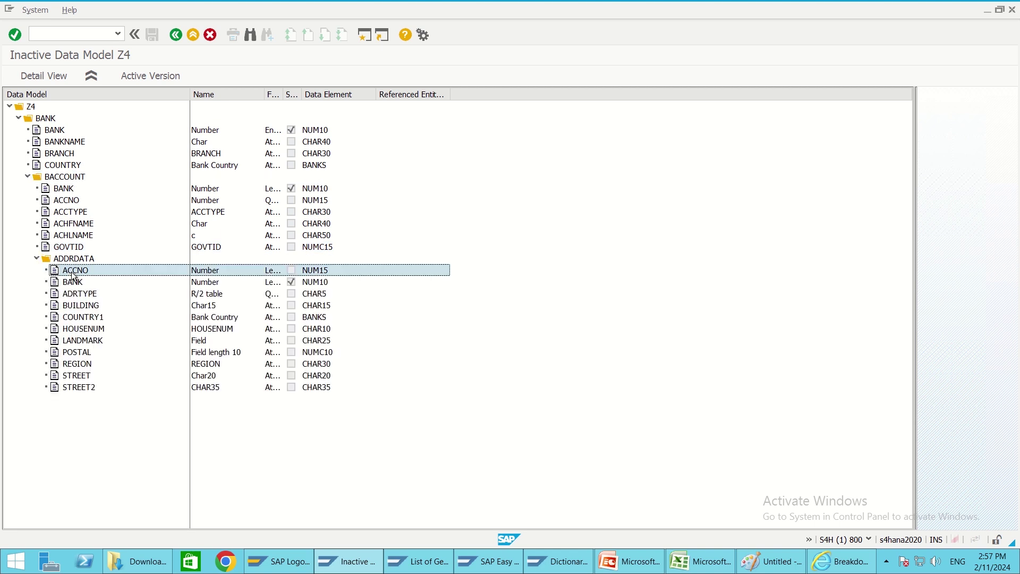
left_click(78, 285)
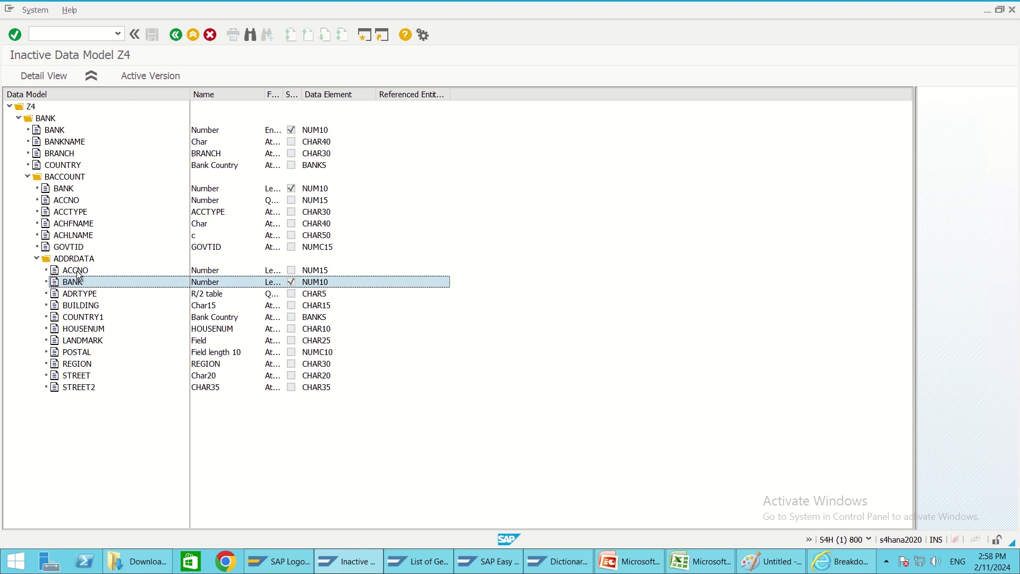
left_click(78, 271)
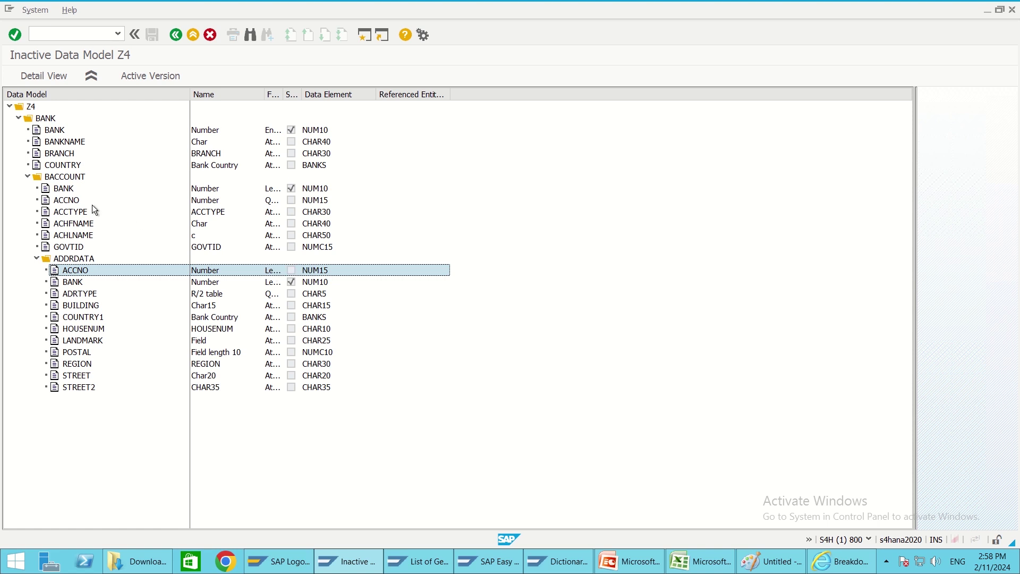
left_click(70, 200)
left_click(80, 272)
left_click(82, 296)
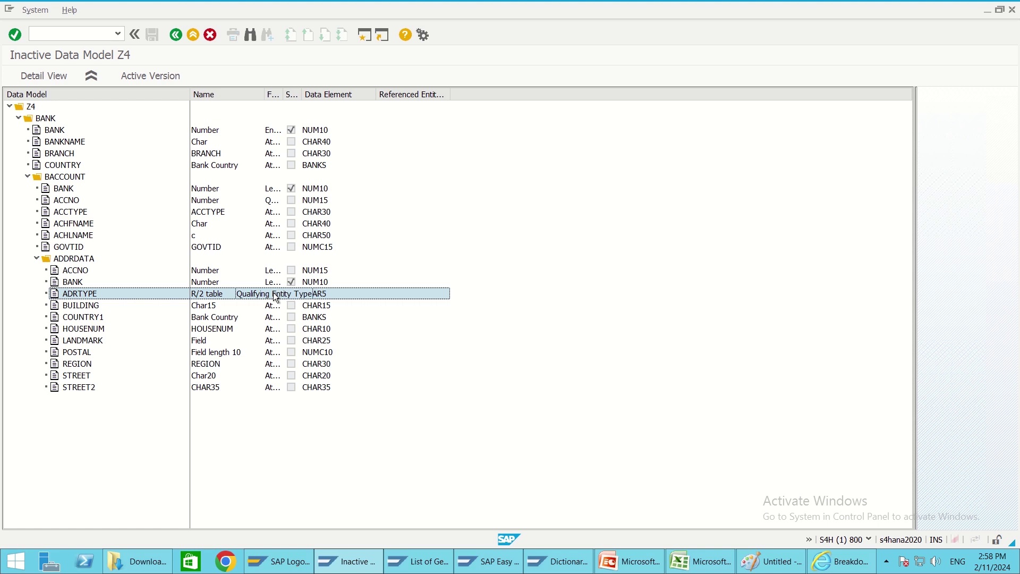
left_click(81, 306)
left_click(82, 317)
left_click(79, 352)
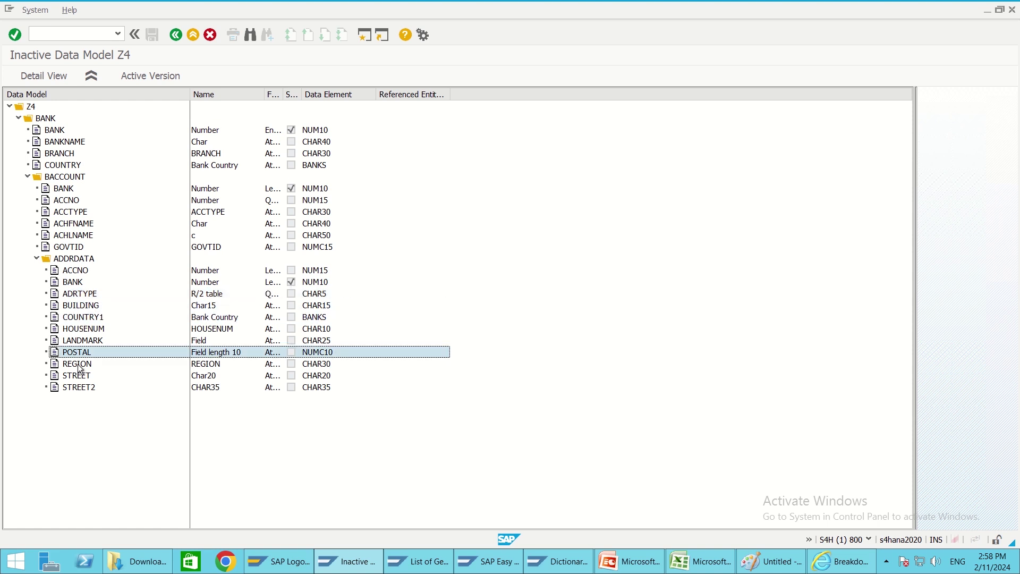
left_click(75, 388)
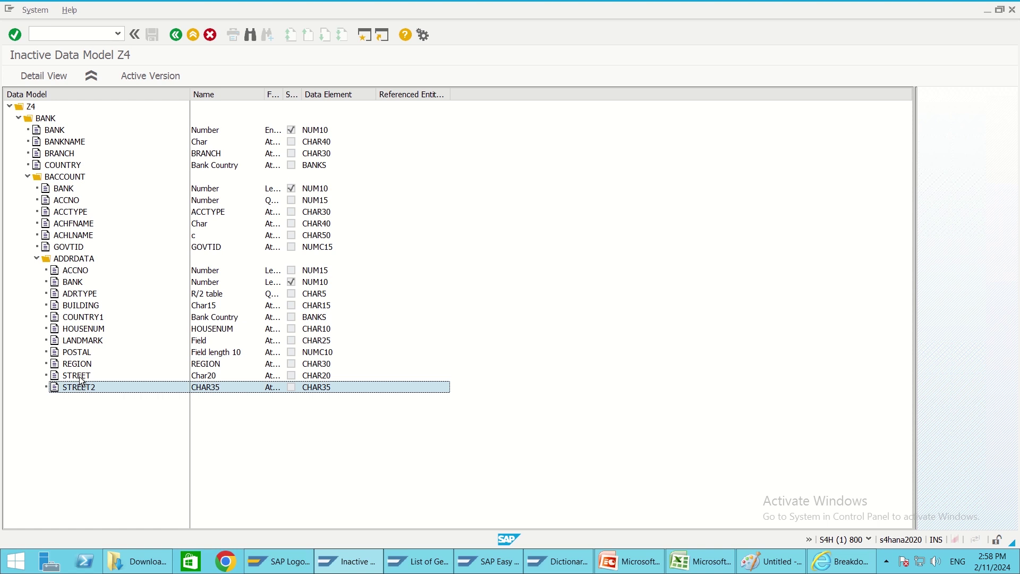
left_click(83, 373)
left_click(89, 367)
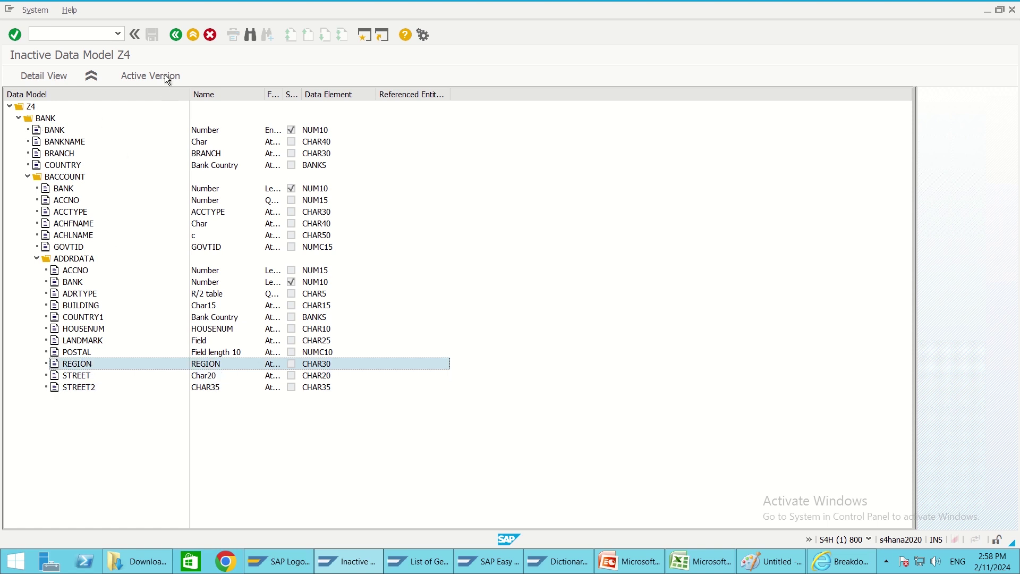
- Switch the visualization of data model Z4 to the detail view
left_click(64, 74)
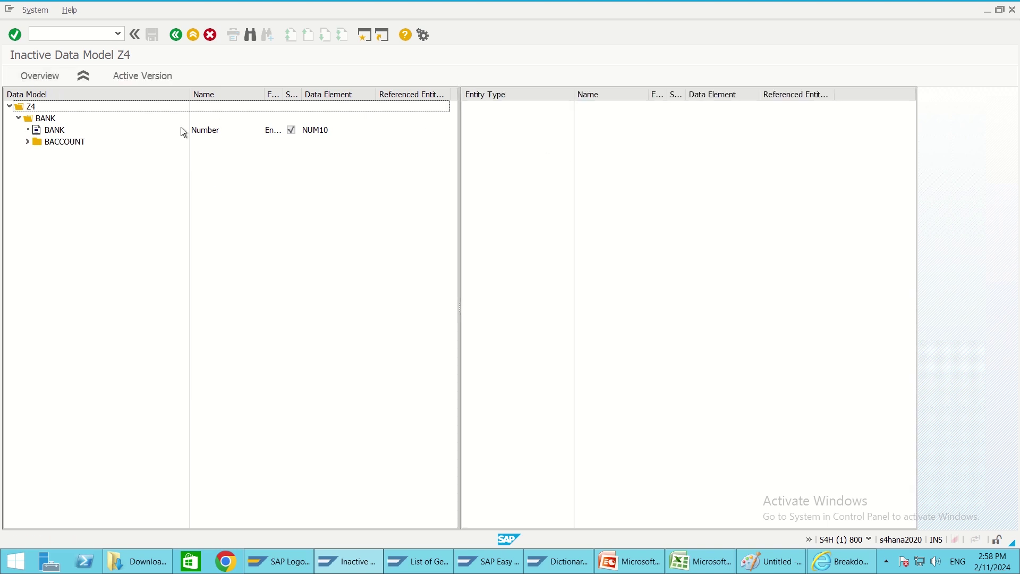